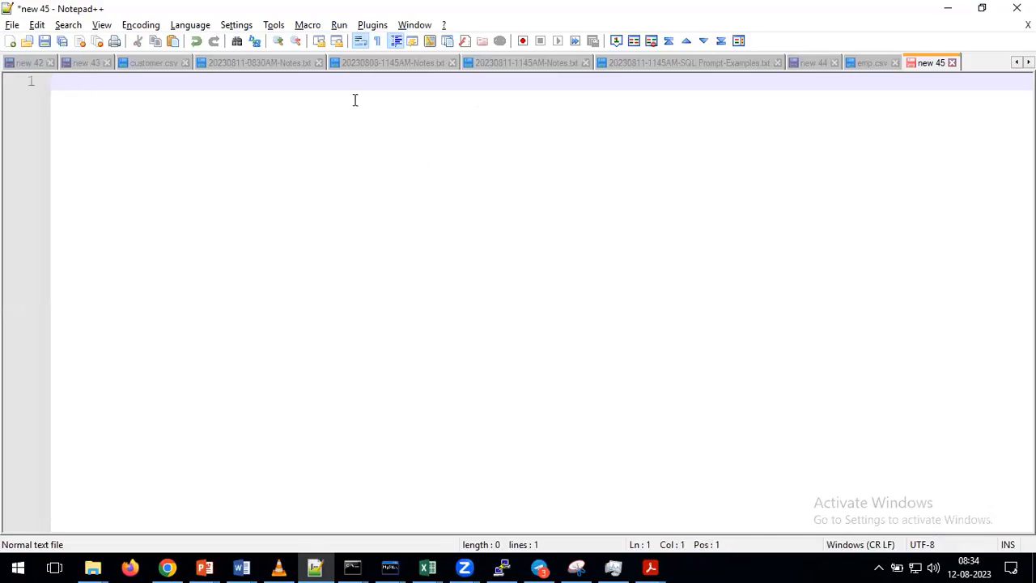
{"action": "left_click", "coordinate": [269, 65]}
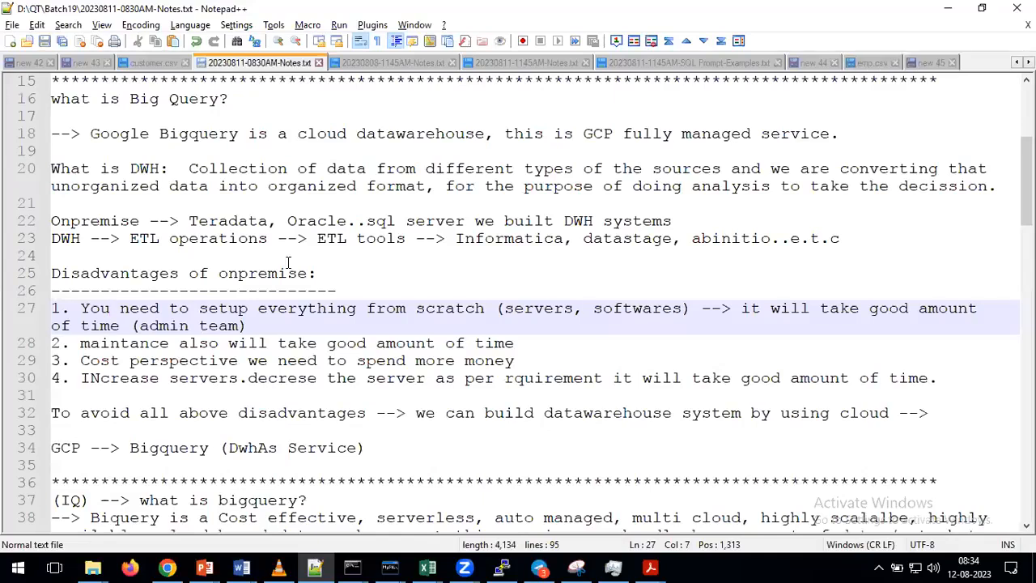
{"action": "scroll", "coordinate": [288, 267], "scroll_direction": "down", "scroll_amount": 4}
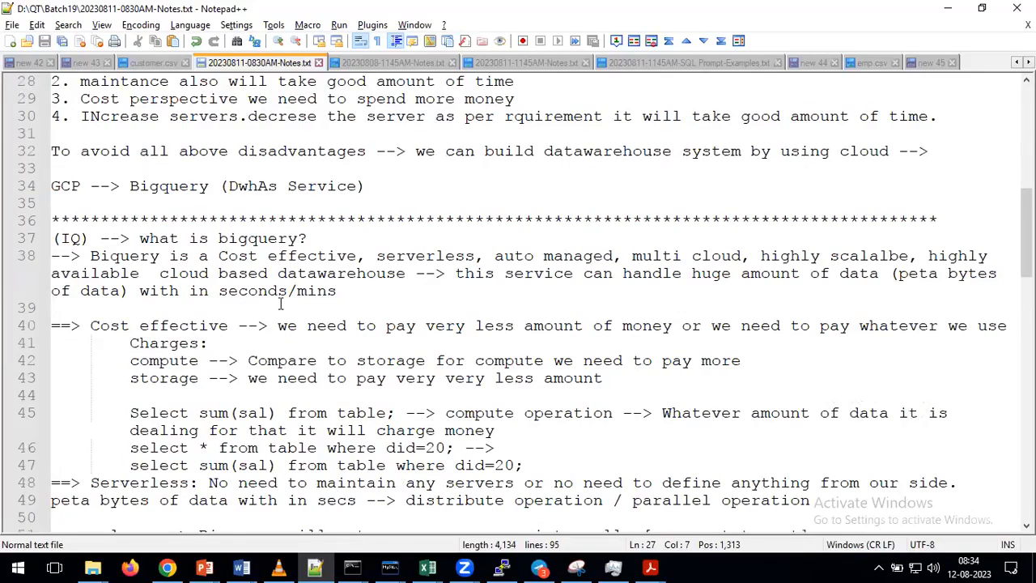
{"action": "scroll", "coordinate": [281, 304], "scroll_direction": "up", "scroll_amount": 3}
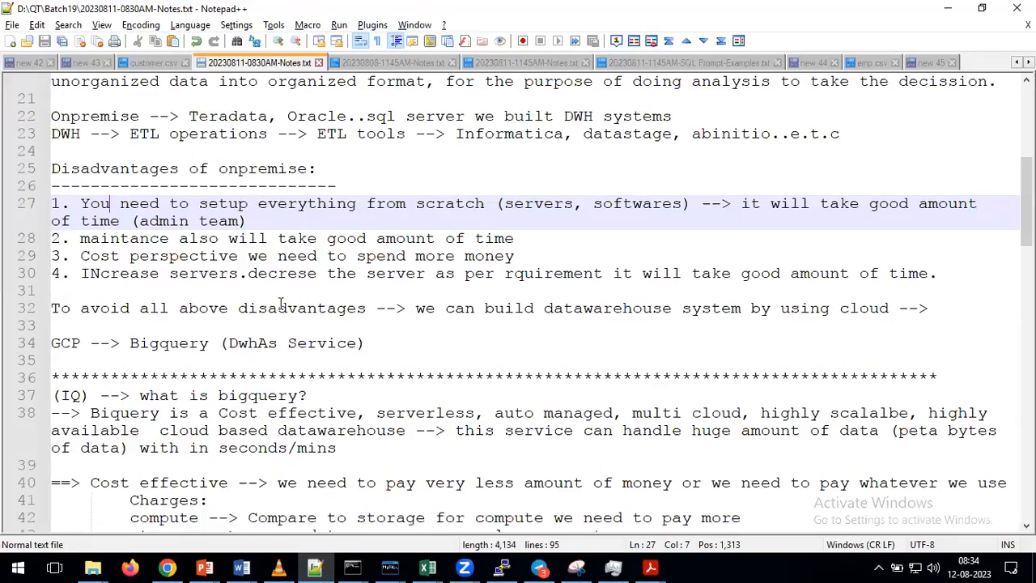
{"action": "scroll", "coordinate": [281, 303], "scroll_direction": "up", "scroll_amount": 2}
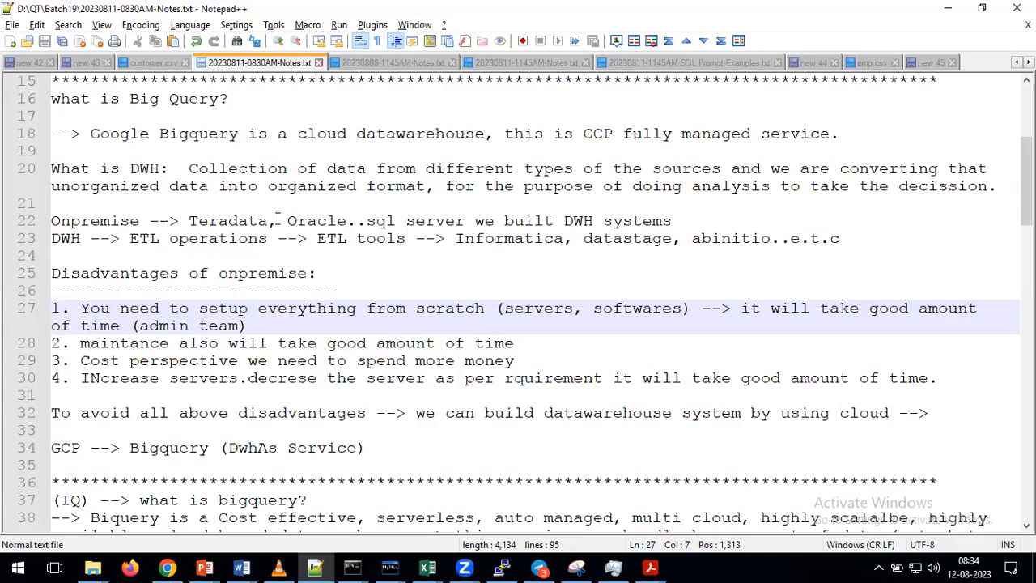
{"action": "scroll", "coordinate": [286, 320], "scroll_direction": "down", "scroll_amount": 4}
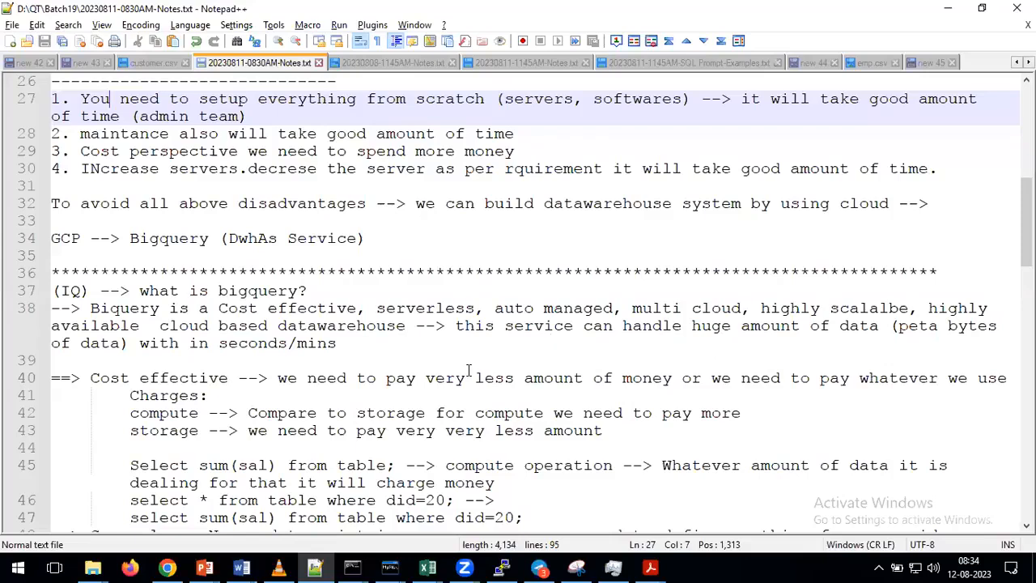
{"action": "scroll", "coordinate": [378, 373], "scroll_direction": "up", "scroll_amount": 4}
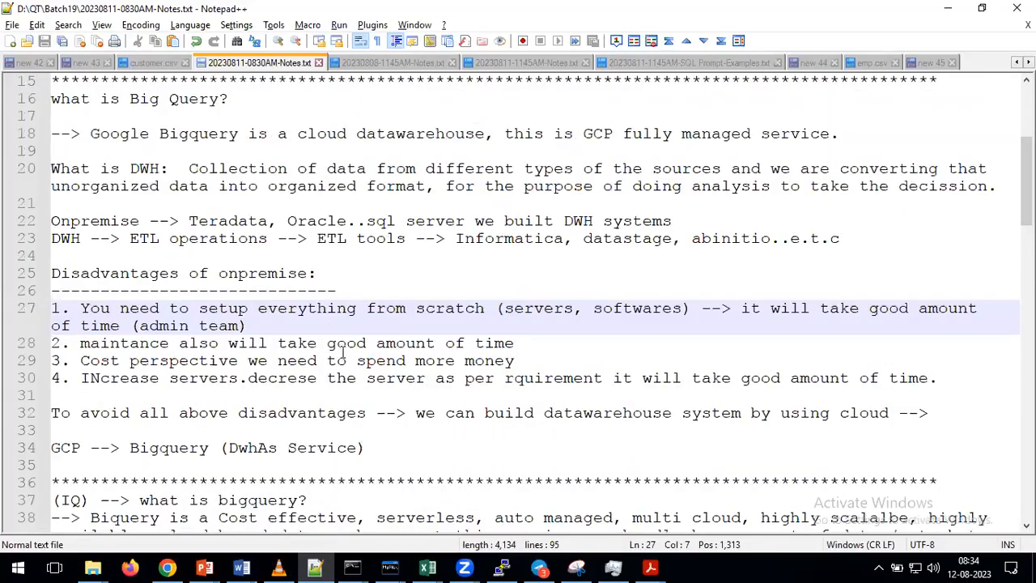
{"action": "scroll", "coordinate": [343, 354], "scroll_direction": "down", "scroll_amount": 4}
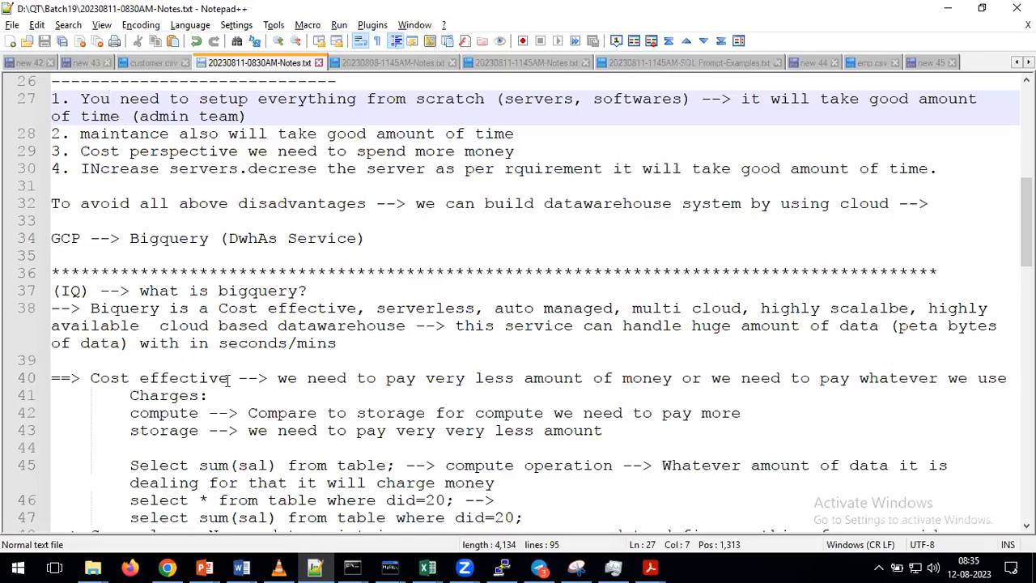
Read through the remaining BigQuery notes, from cost effectiveness and serverless to multi cloud, scalability and the SQL examples at the end.
{"action": "scroll", "coordinate": [227, 380], "scroll_direction": "down", "scroll_amount": 5}
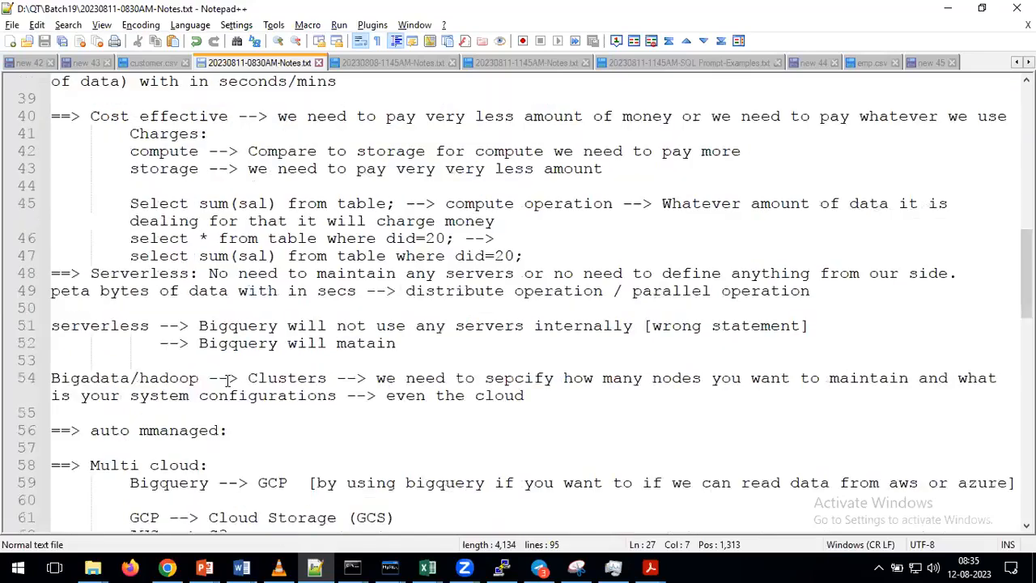
{"action": "scroll", "coordinate": [228, 380], "scroll_direction": "down", "scroll_amount": 3}
{"action": "scroll", "coordinate": [227, 380], "scroll_direction": "down", "scroll_amount": 4}
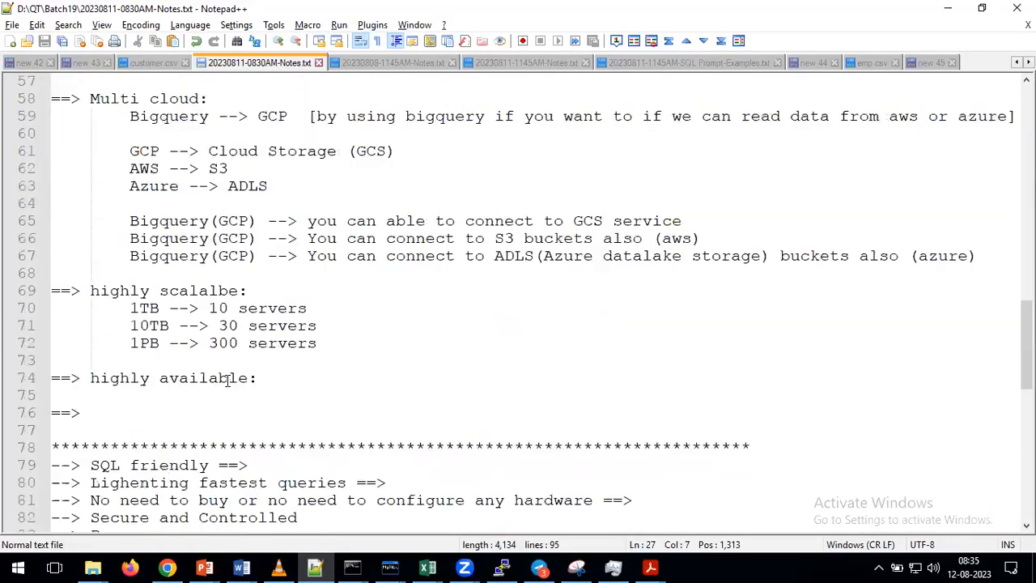
{"action": "scroll", "coordinate": [228, 380], "scroll_direction": "down", "scroll_amount": 3}
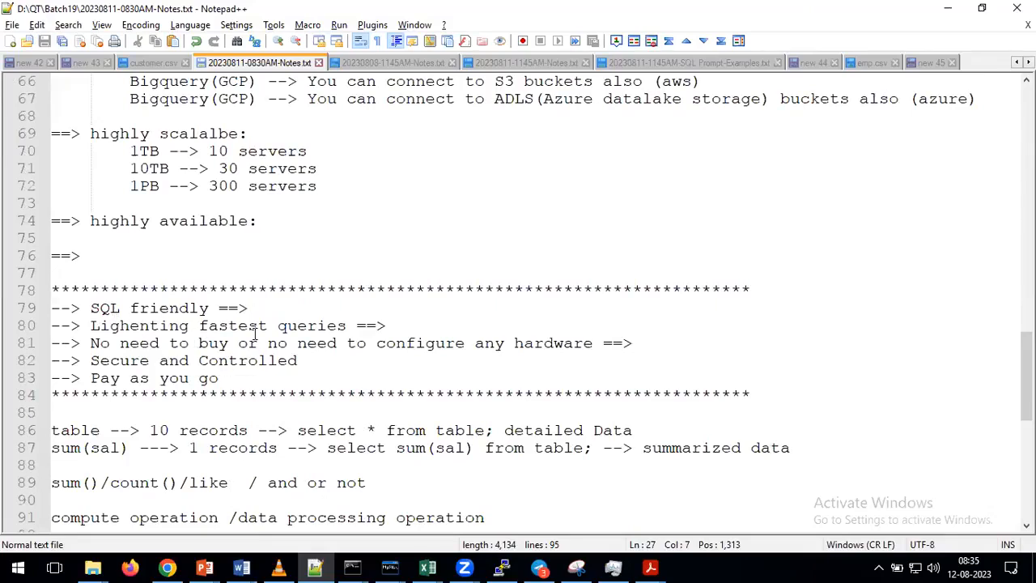
{"action": "scroll", "coordinate": [292, 308], "scroll_direction": "down", "scroll_amount": 1}
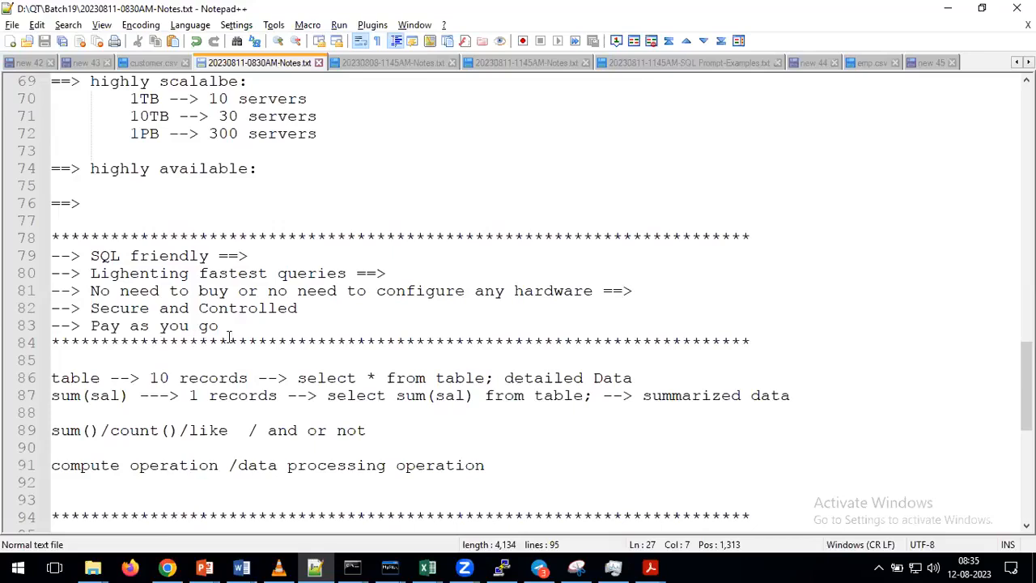
{"action": "scroll", "coordinate": [229, 337], "scroll_direction": "down", "scroll_amount": 3}
{"action": "scroll", "coordinate": [229, 336], "scroll_direction": "up", "scroll_amount": 2}
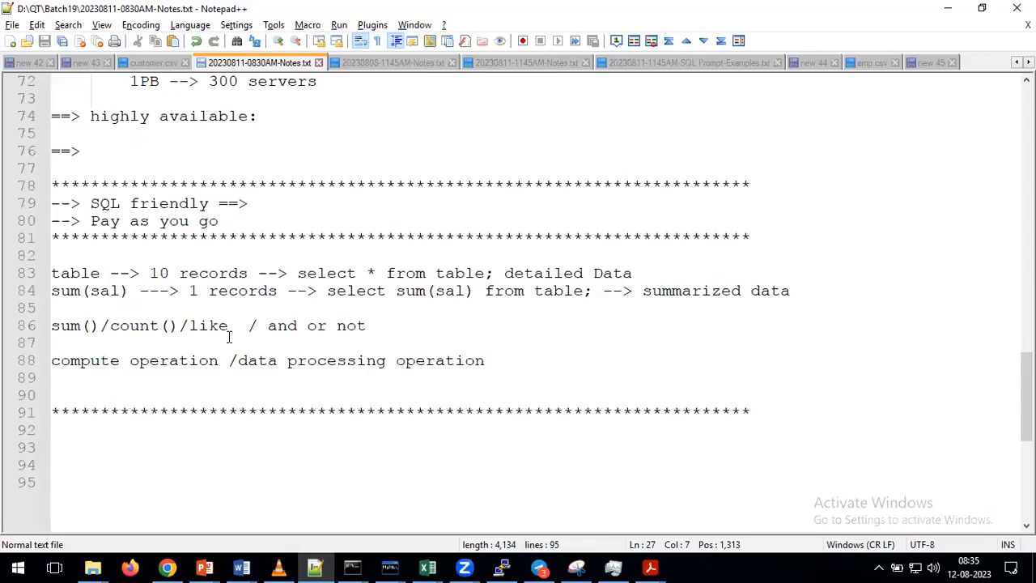
{"action": "scroll", "coordinate": [229, 337], "scroll_direction": "up", "scroll_amount": 3}
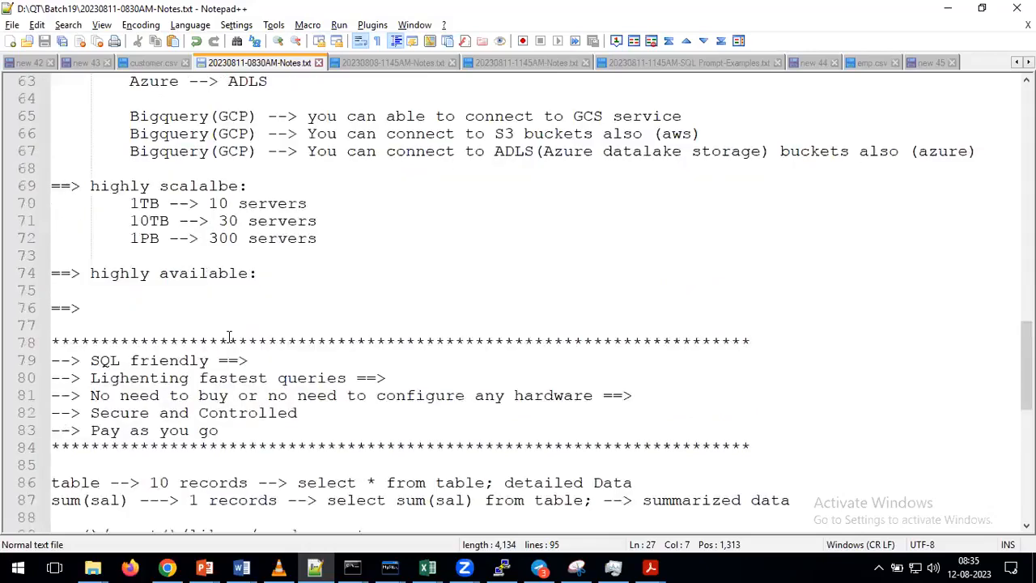
{"action": "scroll", "coordinate": [340, 291], "scroll_direction": "down", "scroll_amount": 4}
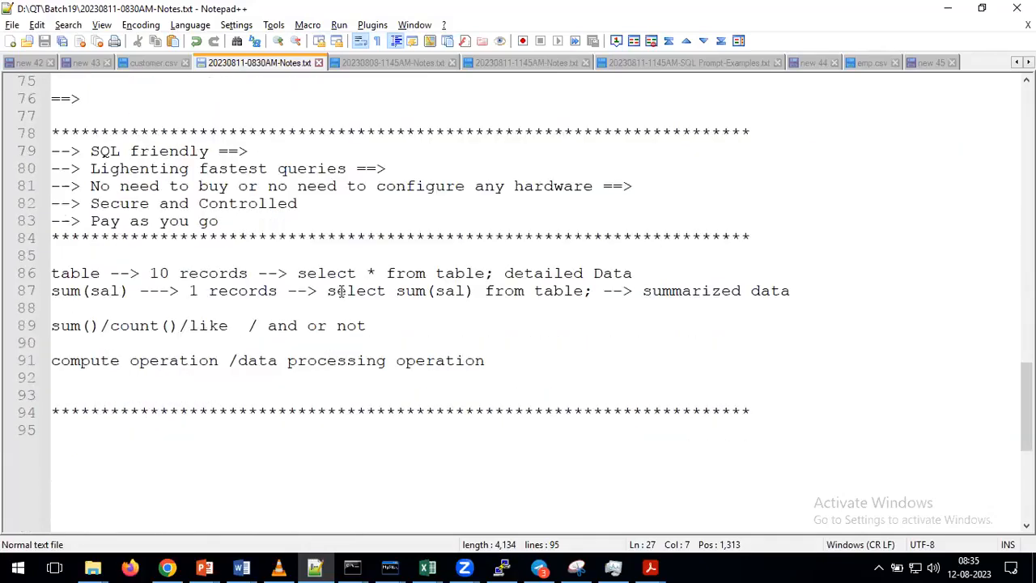
{"action": "scroll", "coordinate": [340, 291], "scroll_direction": "down", "scroll_amount": 5}
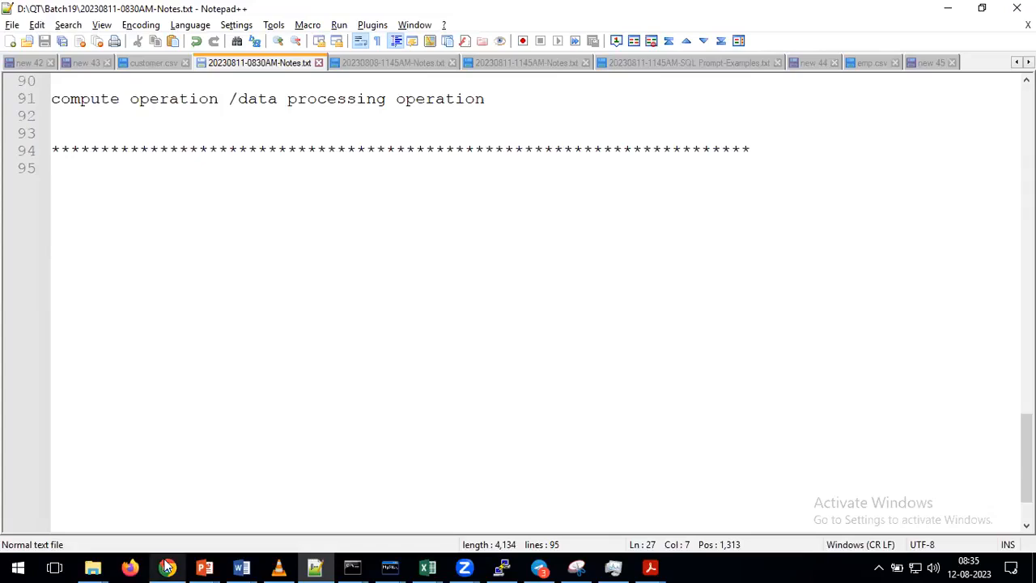
Switch to Chrome and bring up the page with the BigQuery console for the qtsample project.
{"action": "mouse_move", "coordinate": [168, 568]}
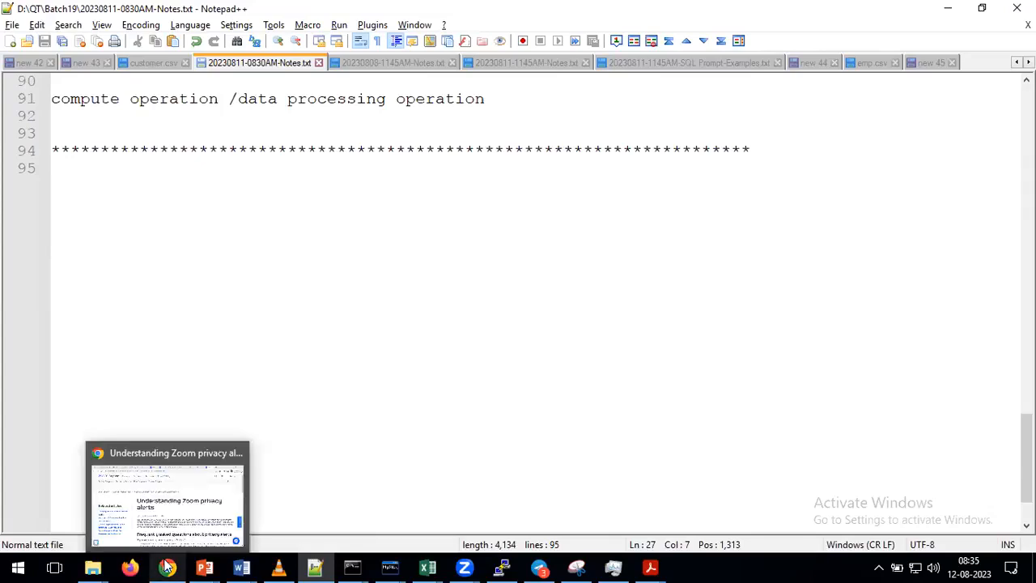
{"action": "left_click", "coordinate": [194, 486]}
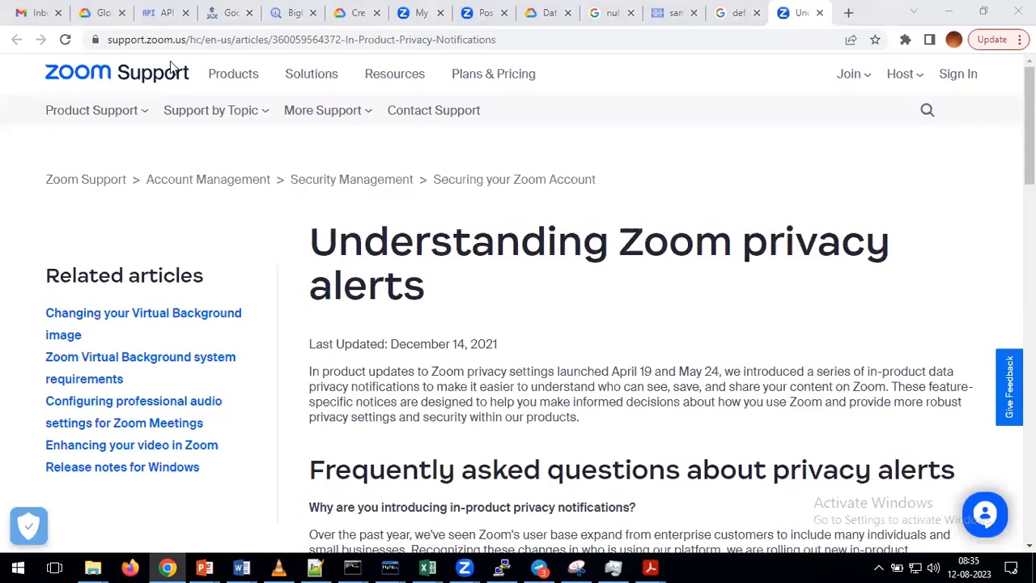
{"action": "left_click", "coordinate": [289, 15]}
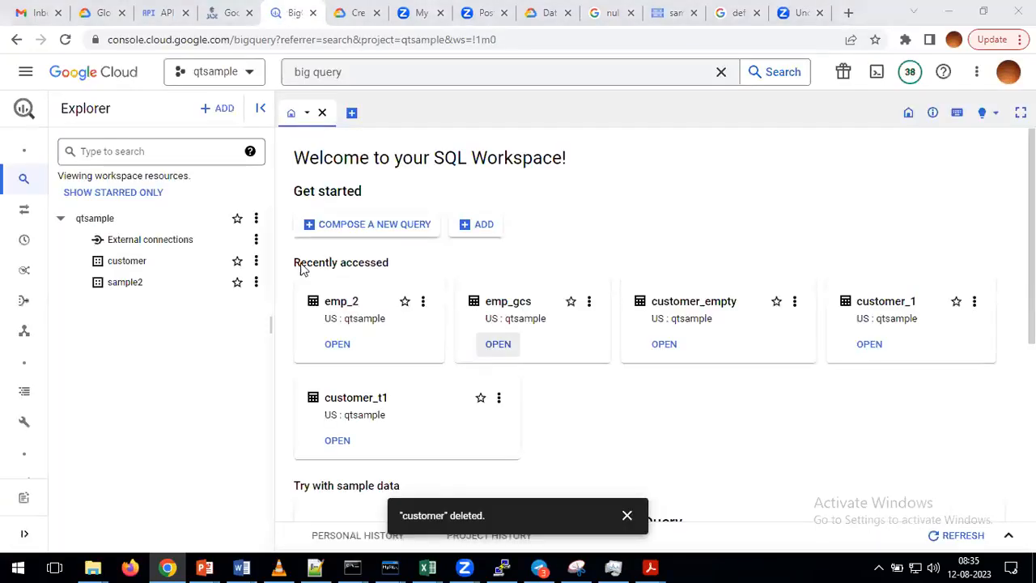
Open BigQuery from the Analytics group of the Google Cloud services and start a new blank query.
{"action": "left_click", "coordinate": [26, 74]}
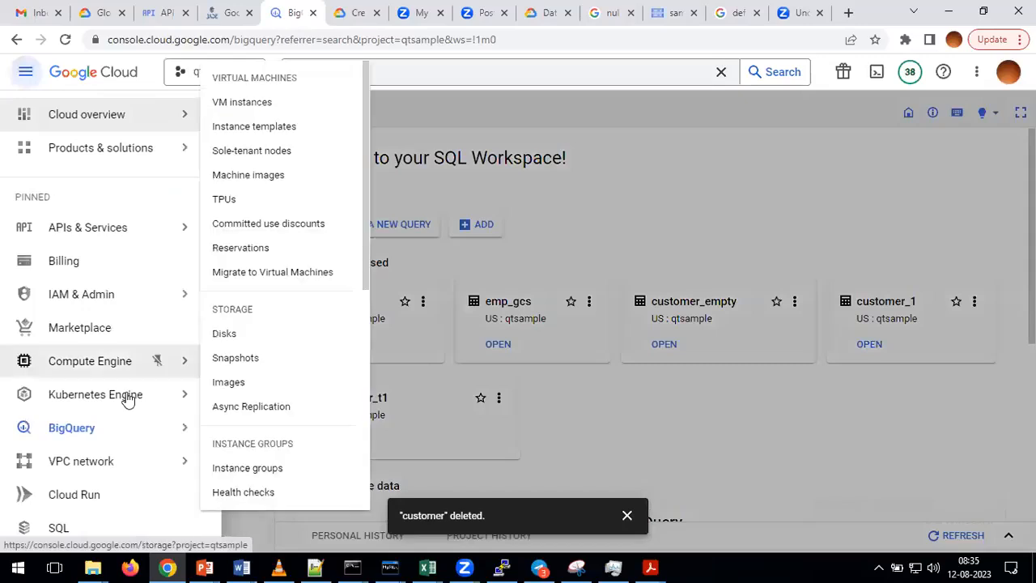
{"action": "scroll", "coordinate": [127, 400], "scroll_direction": "down", "scroll_amount": 5}
{"action": "scroll", "coordinate": [127, 401], "scroll_direction": "down", "scroll_amount": 3}
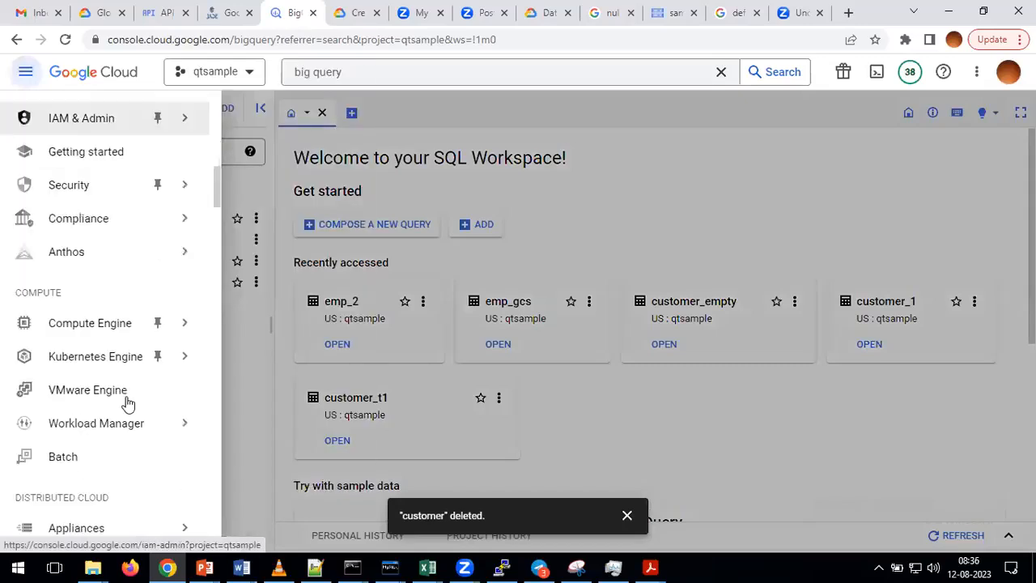
{"action": "scroll", "coordinate": [127, 401], "scroll_direction": "down", "scroll_amount": 3}
{"action": "scroll", "coordinate": [127, 402], "scroll_direction": "down", "scroll_amount": 4}
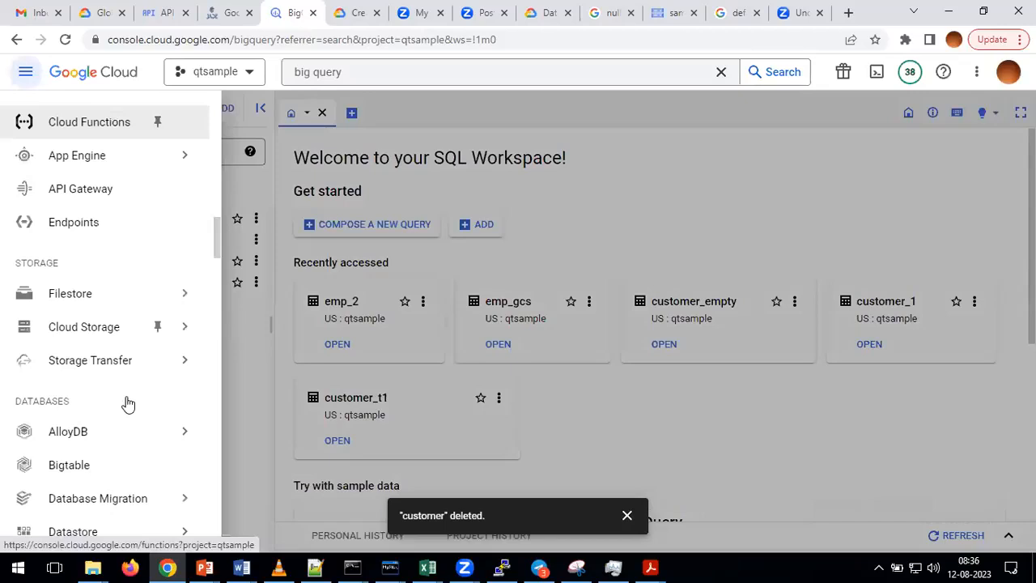
{"action": "scroll", "coordinate": [127, 402], "scroll_direction": "down", "scroll_amount": 3}
{"action": "scroll", "coordinate": [127, 403], "scroll_direction": "down", "scroll_amount": 3}
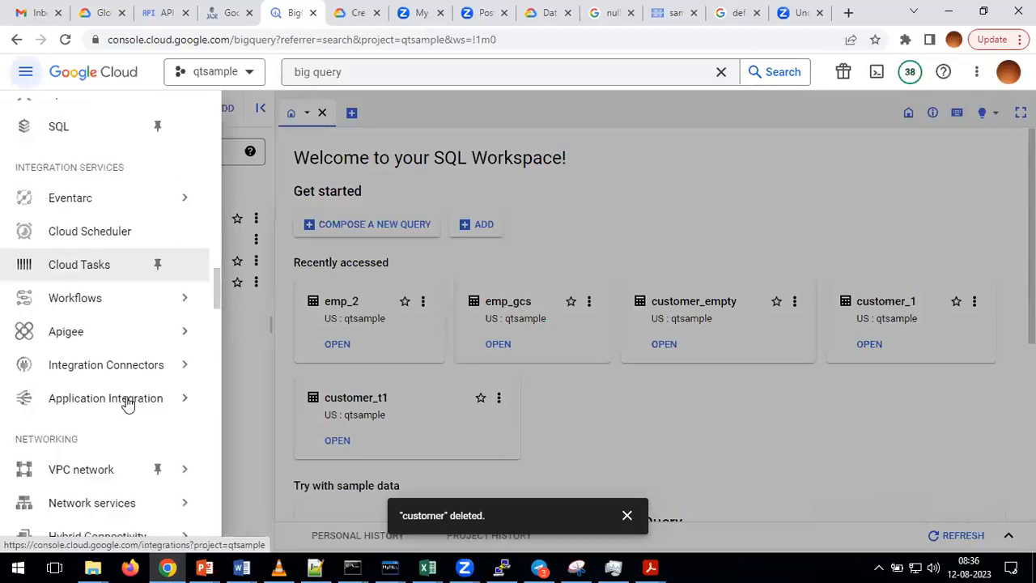
{"action": "scroll", "coordinate": [127, 402], "scroll_direction": "down", "scroll_amount": 2}
{"action": "scroll", "coordinate": [127, 404], "scroll_direction": "down", "scroll_amount": 3}
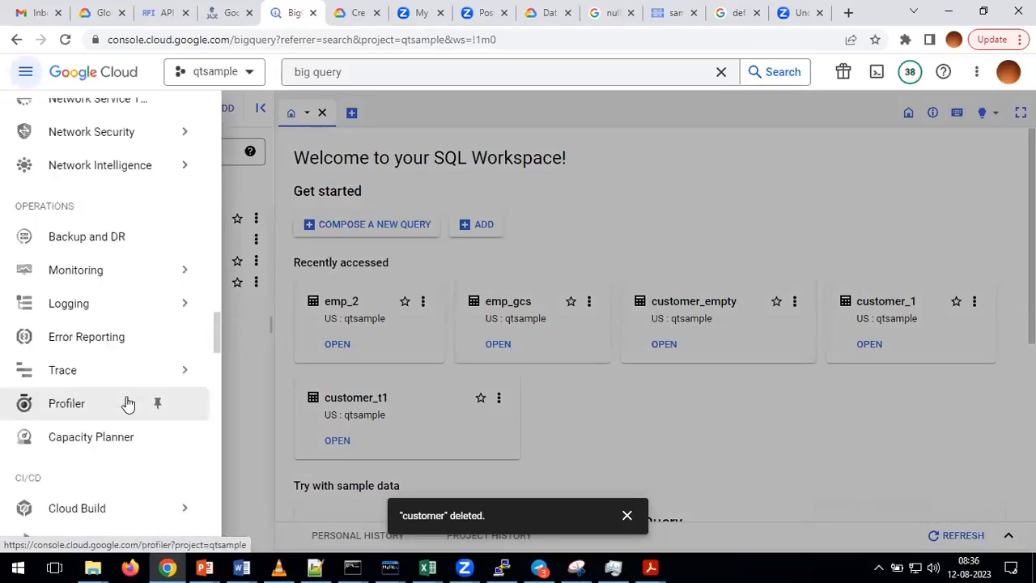
{"action": "scroll", "coordinate": [127, 402], "scroll_direction": "down", "scroll_amount": 3}
{"action": "scroll", "coordinate": [127, 403], "scroll_direction": "down", "scroll_amount": 3}
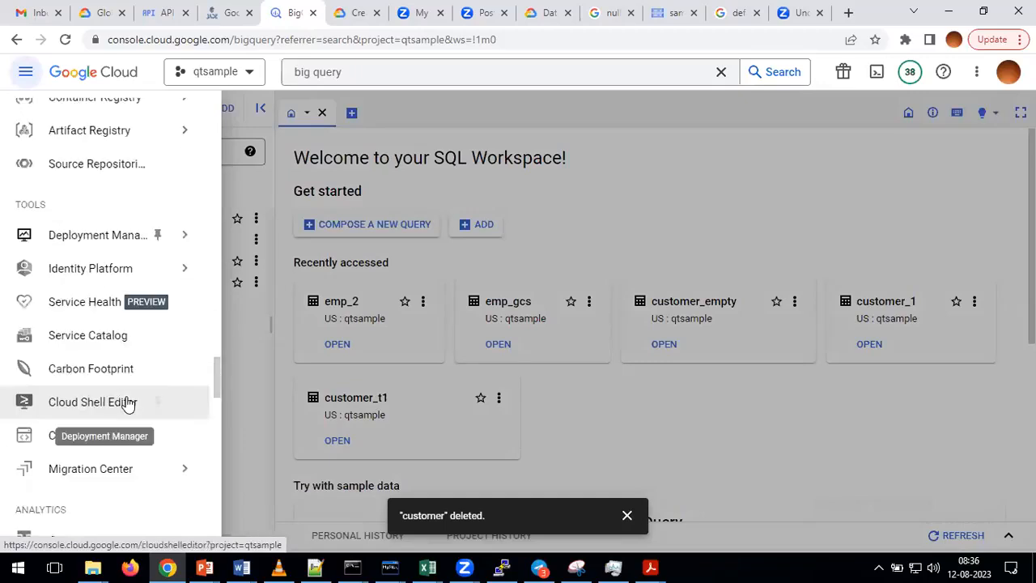
{"action": "scroll", "coordinate": [127, 403], "scroll_direction": "down", "scroll_amount": 2}
{"action": "scroll", "coordinate": [127, 404], "scroll_direction": "down", "scroll_amount": 2}
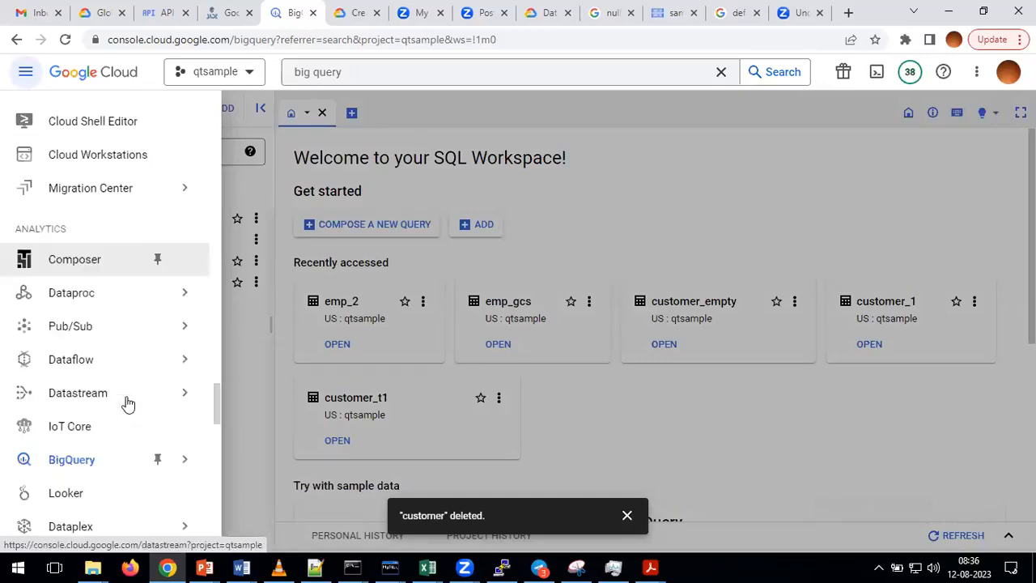
{"action": "scroll", "coordinate": [111, 448], "scroll_direction": "down", "scroll_amount": 1}
{"action": "mouse_move", "coordinate": [81, 395]}
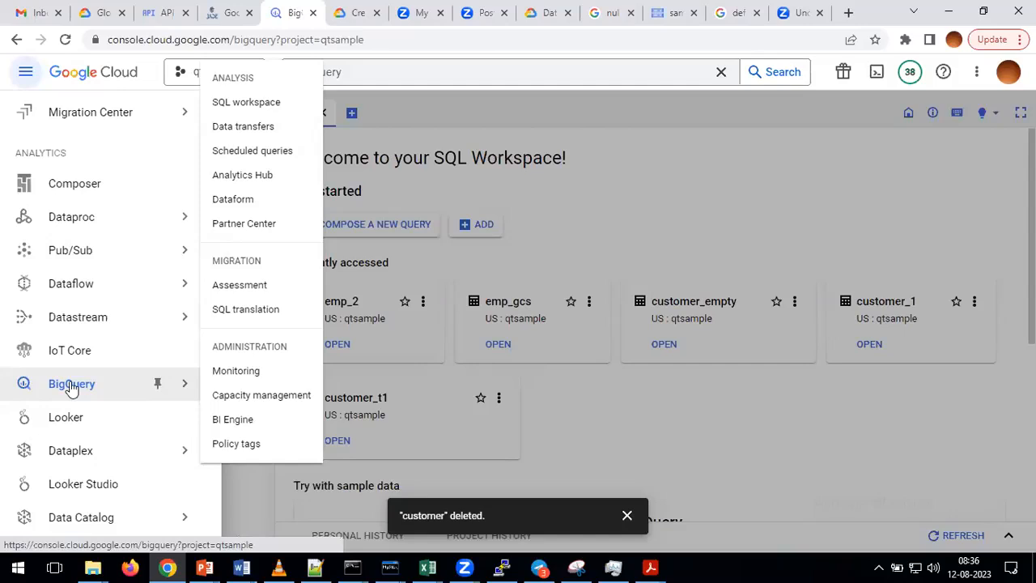
{"action": "left_click", "coordinate": [71, 386]}
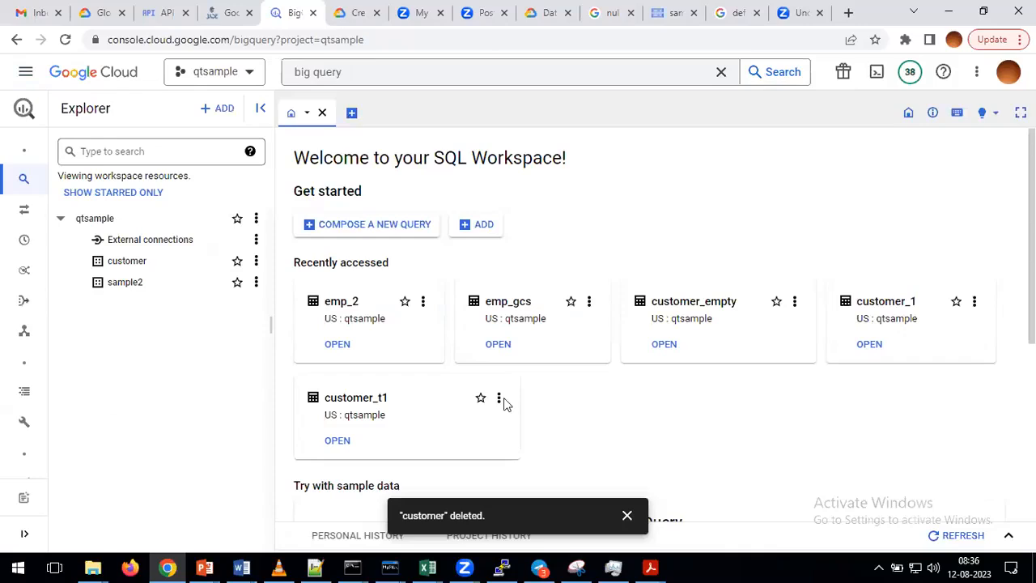
{"action": "left_click", "coordinate": [348, 232]}
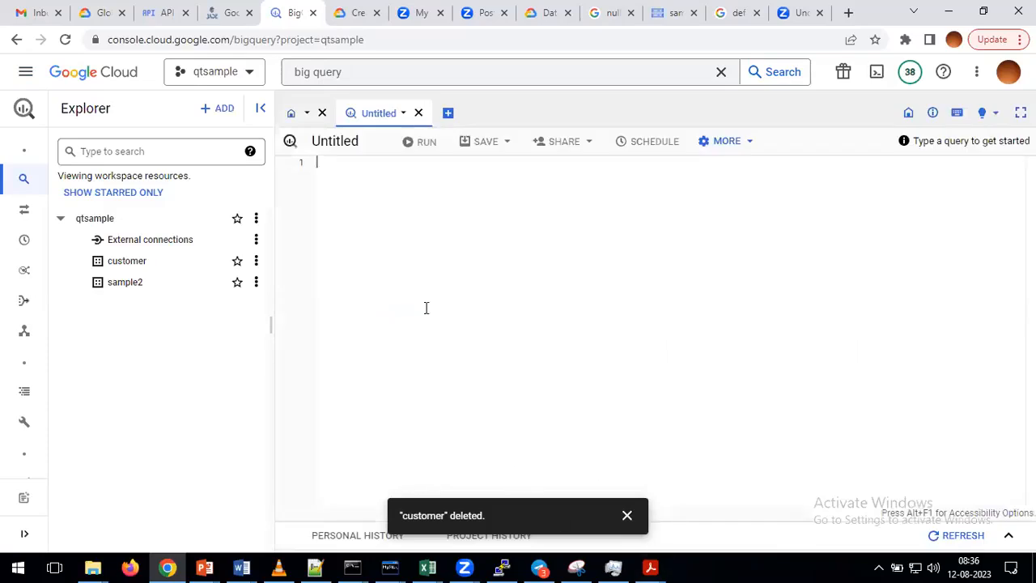
Switch to Notepad++, create a new document and enter the first line "1. Open bigquery console".
{"action": "left_click", "coordinate": [315, 567]}
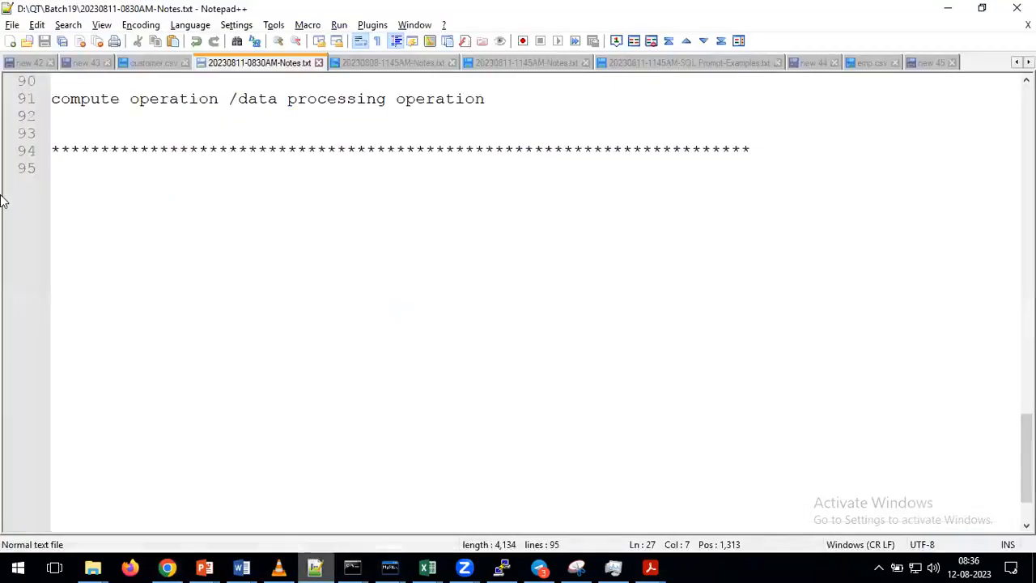
{"action": "left_click", "coordinate": [10, 41]}
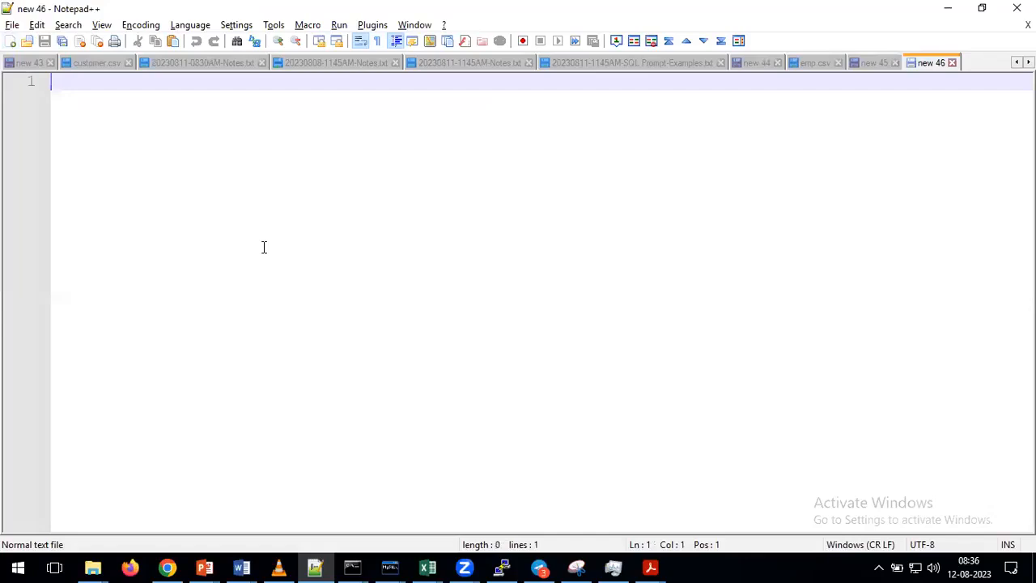
{"action": "type", "text": "1. Open bigquery console"}
{"action": "key", "text": "Return"}
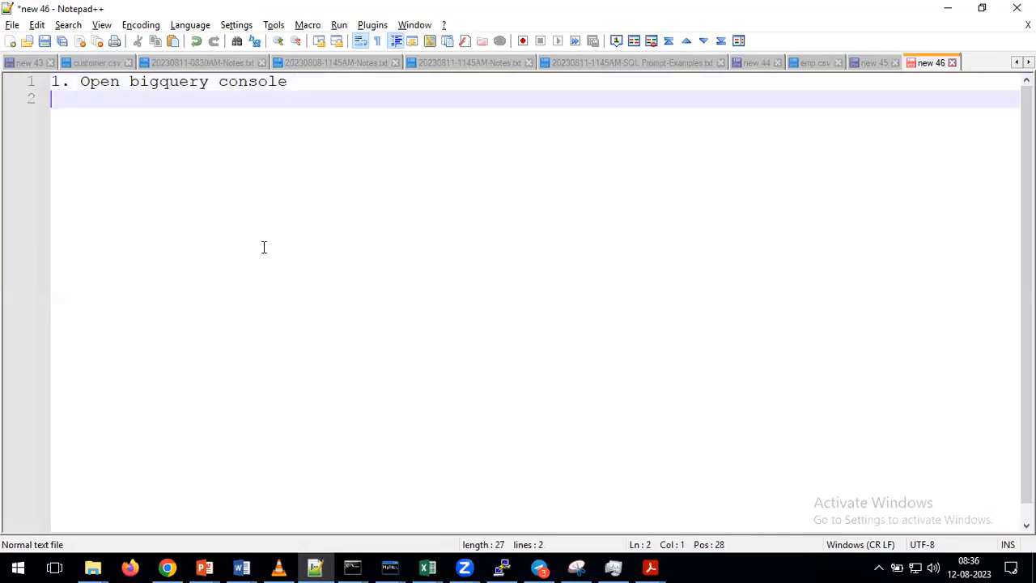
Add the line "2. click on compose new query" and, after a blank line, "3. Will create tables".
{"action": "type", "text": "2. click "}
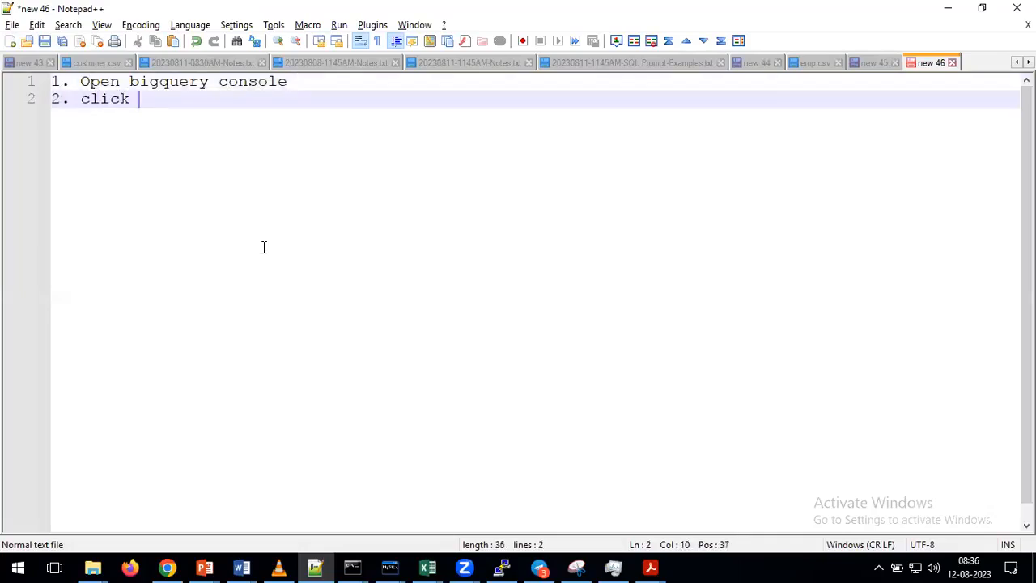
{"action": "type", "text": "on compose new query"}
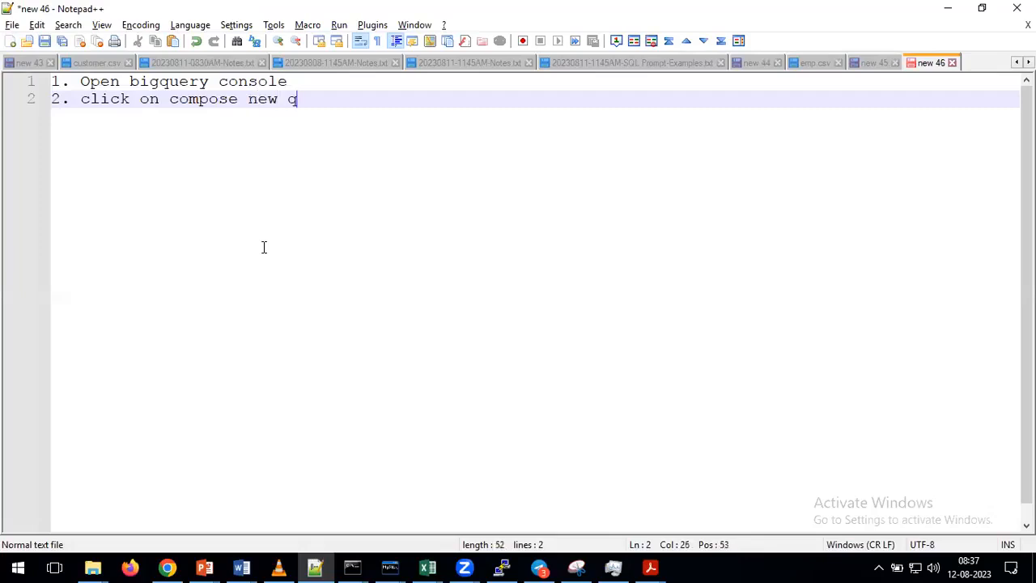
{"action": "key", "text": "Return"}
{"action": "key", "text": "Return"}
{"action": "type", "text": "3. "}
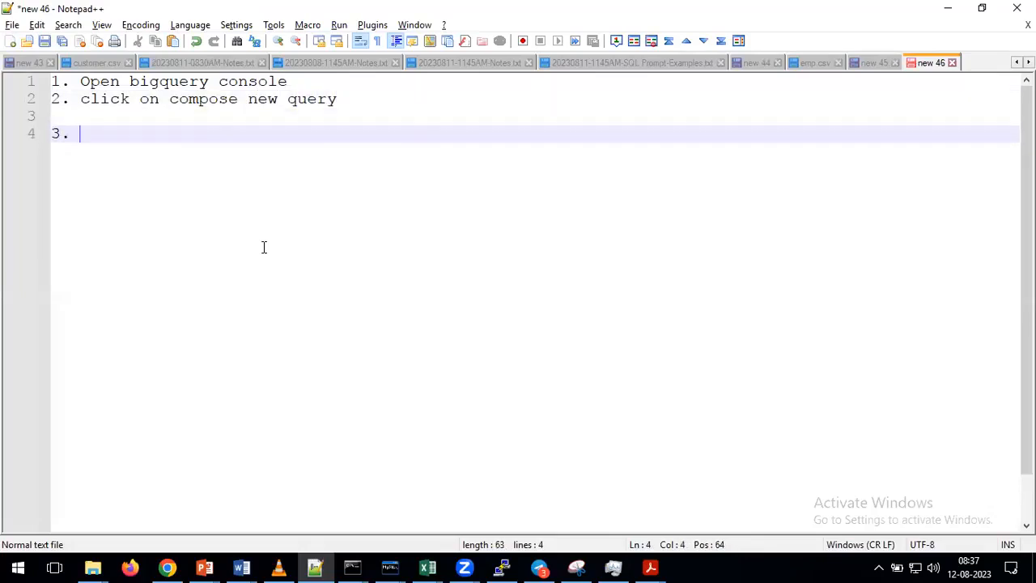
{"action": "type", "text": "Will create tables"}
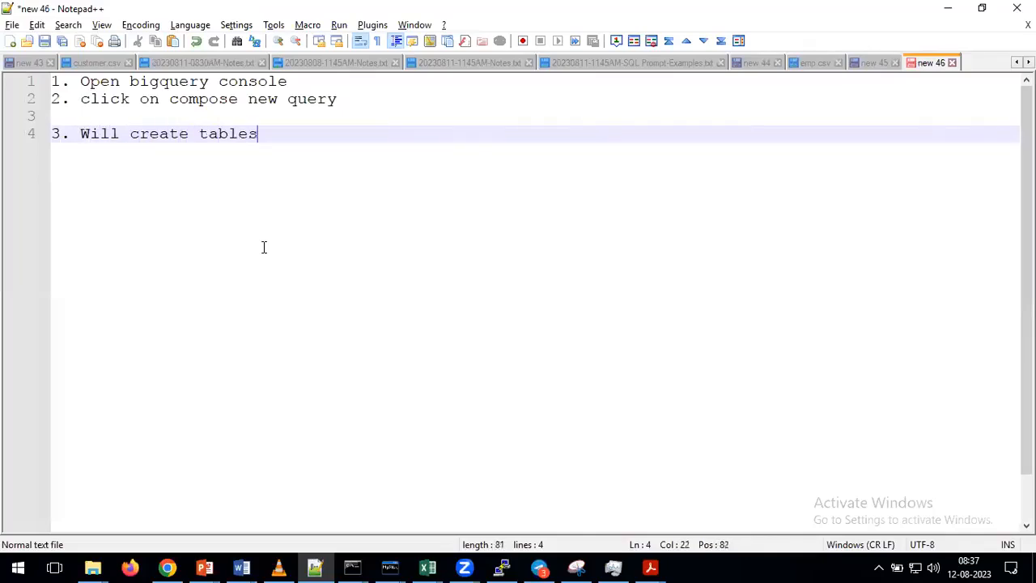
Complete line 3 of the notes so it reads "3. Will create tables by using commands".
{"action": "type", "text": " by using commands"}
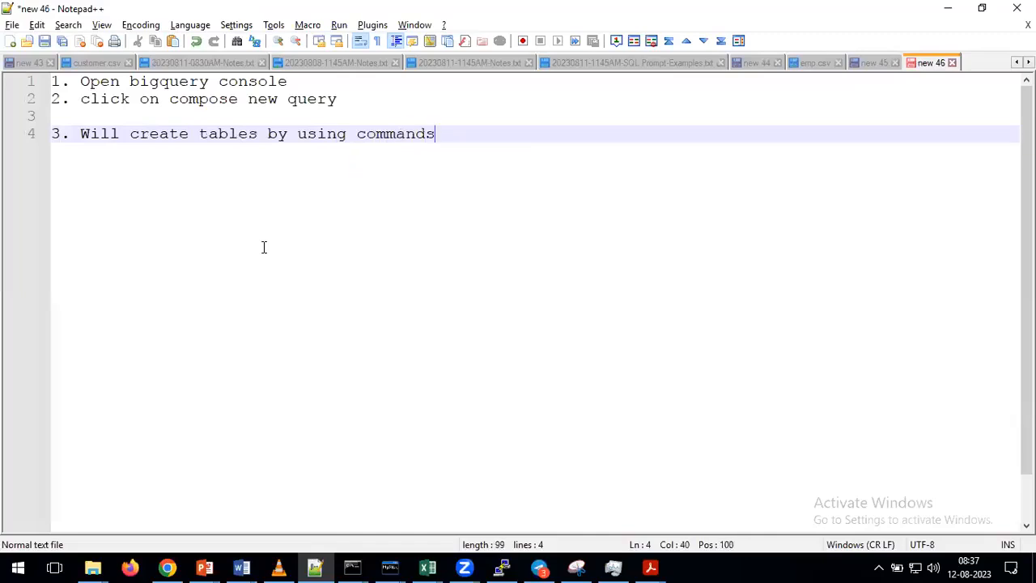
{"action": "key", "text": "Return"}
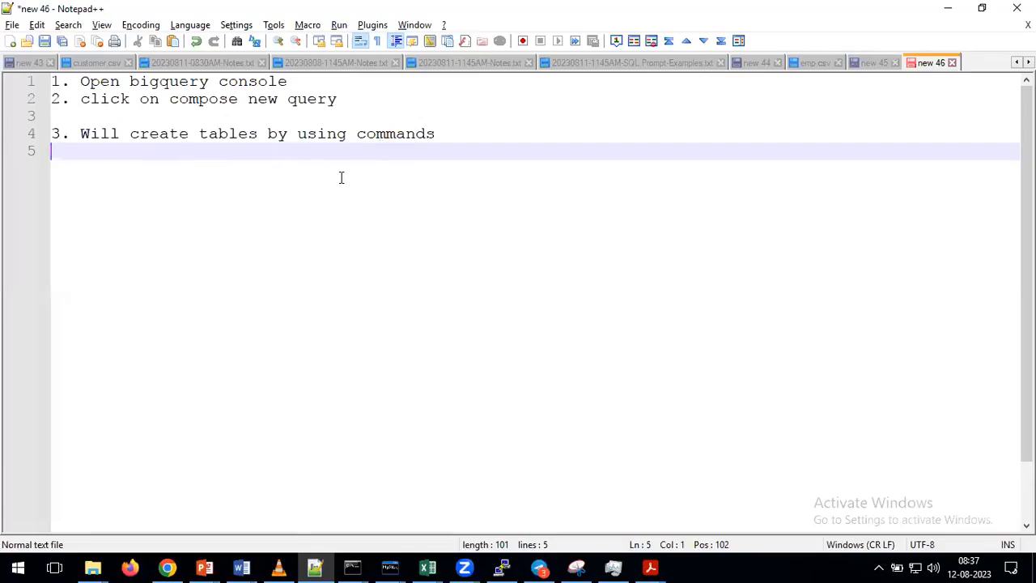
{"action": "left_click", "coordinate": [447, 140]}
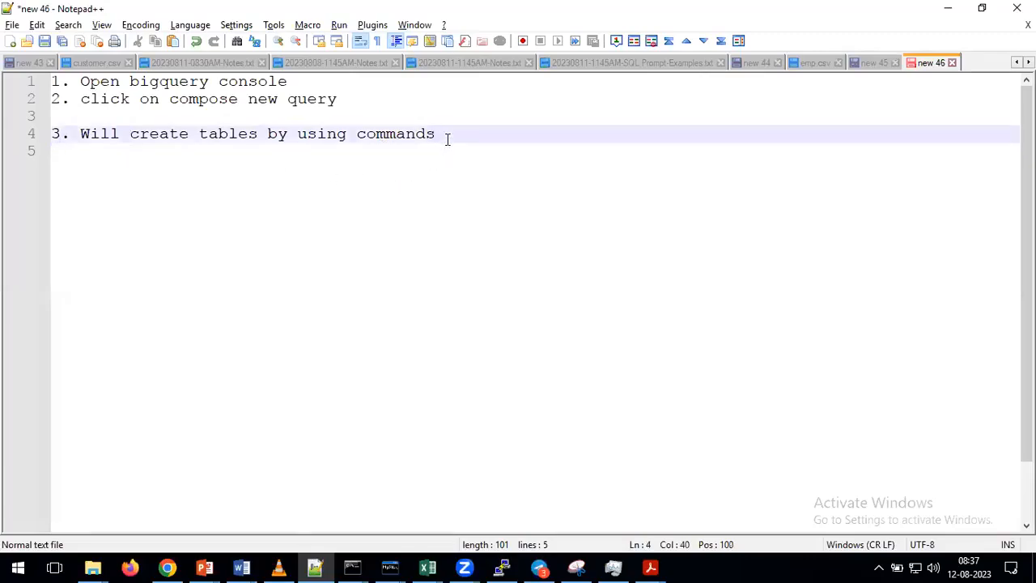
Below line 3, add the heading "DDL:" underlined with "----", followed by the entry "CREATE".
{"action": "key", "text": "Return"}
{"action": "key", "text": "Return"}
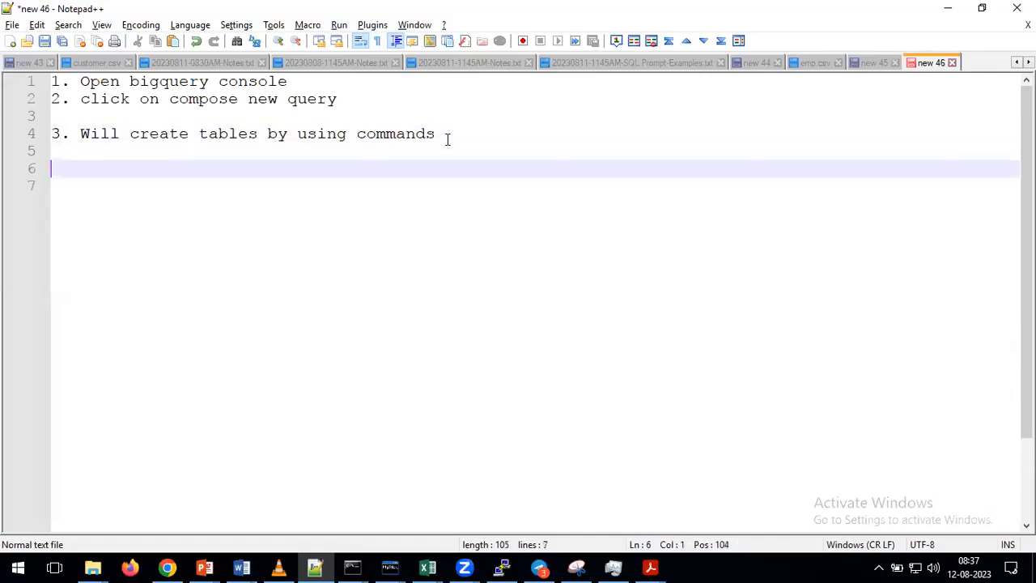
{"action": "type", "text": "CREATE"}
{"action": "key", "text": "Up"}
{"action": "type", "text": "DDL:"}
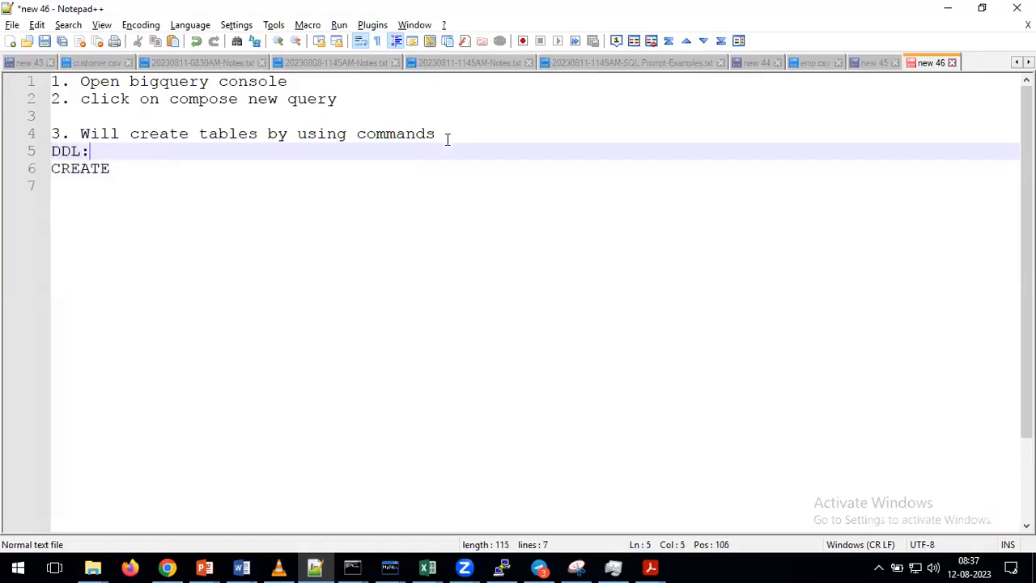
{"action": "key", "text": "Return"}
{"action": "type", "text": "----"}
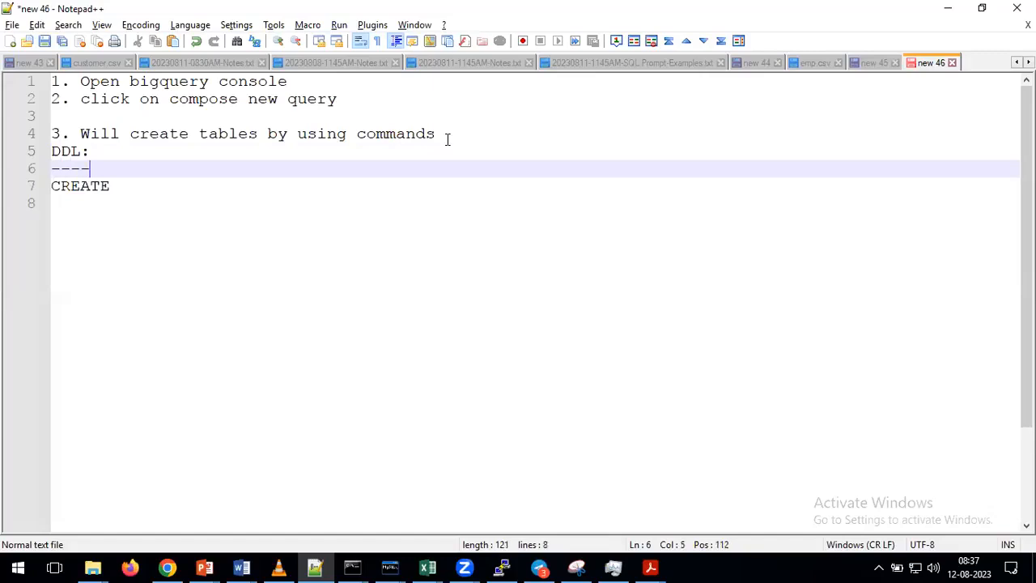
{"action": "key", "text": "Down"}
{"action": "key", "text": "End"}
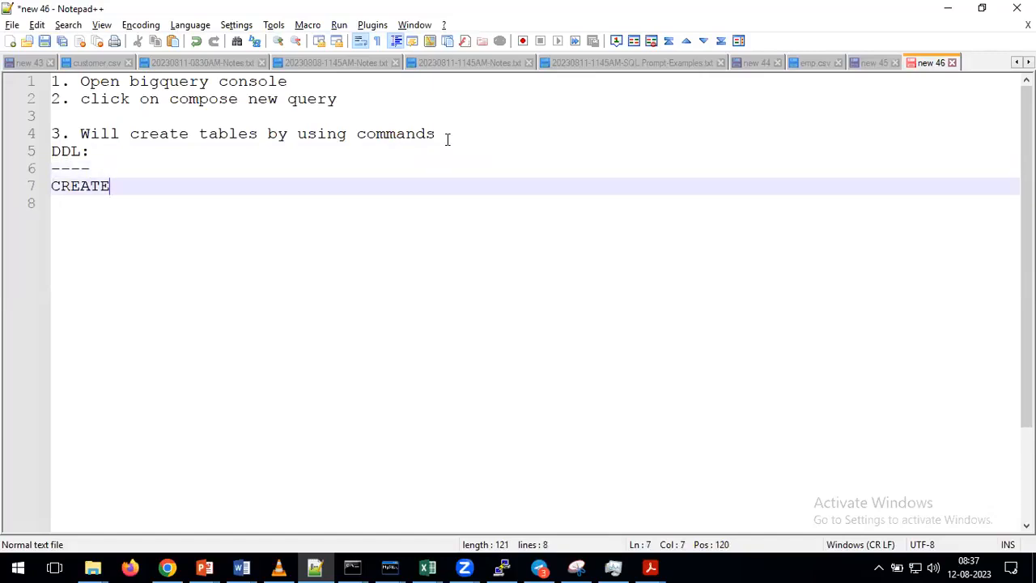
Add "ALTER" and "DROP" on separate lines under CREATE in the DDL list.
{"action": "key", "text": "Return"}
{"action": "type", "text": "ALTER"}
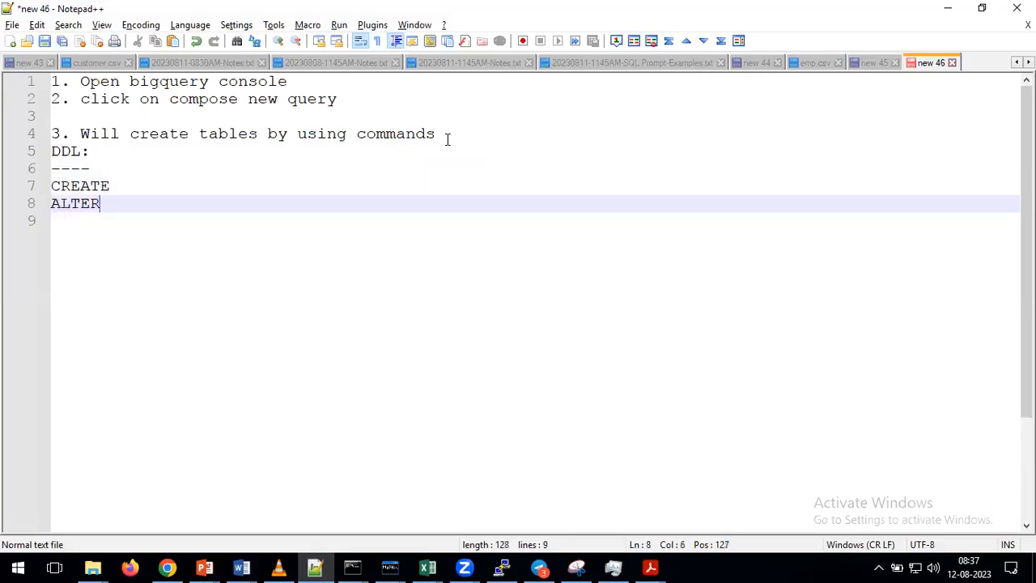
{"action": "key", "text": "Return"}
{"action": "type", "text": "Dro"}
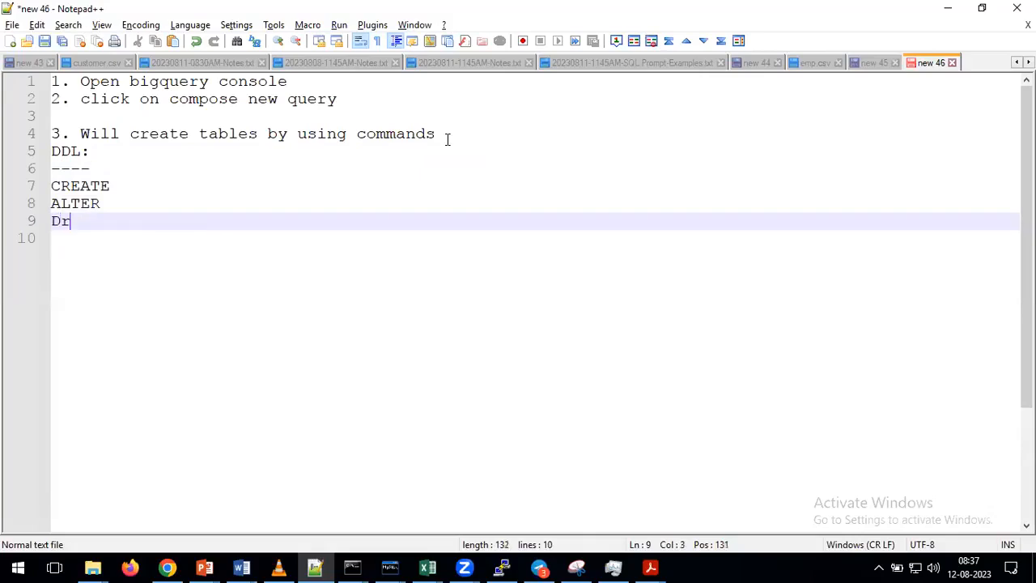
{"action": "key", "text": "BackSpace"}
{"action": "key", "text": "BackSpace"}
{"action": "type", "text": "ROP"}
After a blank line, add "Note: Befor performing all above operations in bugquery we need to create dataset".
{"action": "key", "text": "Return"}
{"action": "key", "text": "Return"}
{"action": "type", "text": "Note: Befor performing all above operatioosn in"}
{"action": "key", "text": "BackSpace"}
{"action": "key", "text": "BackSpace"}
{"action": "key", "text": "BackSpace"}
{"action": "key", "text": "BackSpace"}
{"action": "key", "text": "BackSpace"}
{"action": "key", "text": "BackSpace"}
{"action": "key", "text": "BackSpace"}
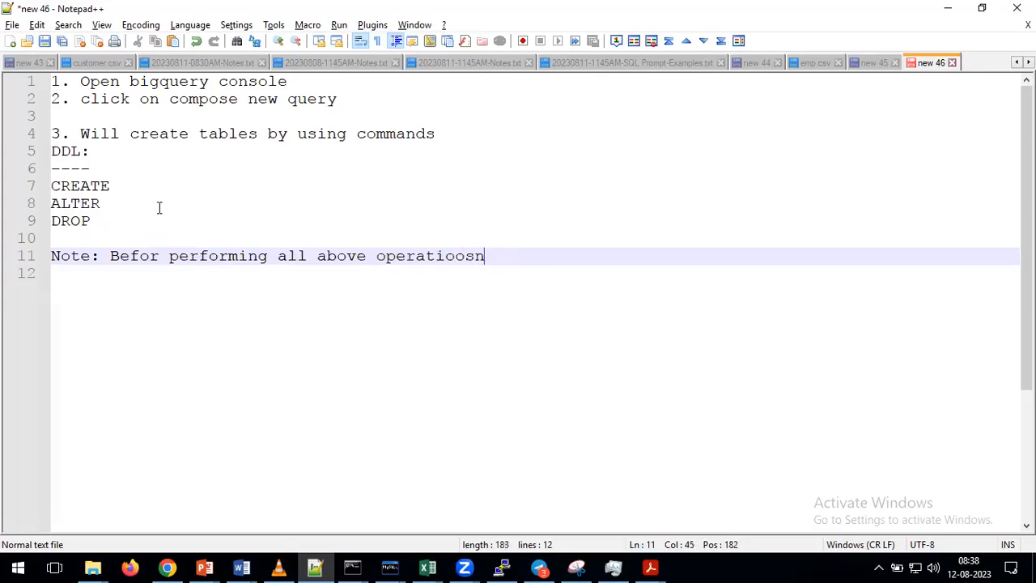
{"action": "type", "text": "ns in b"}
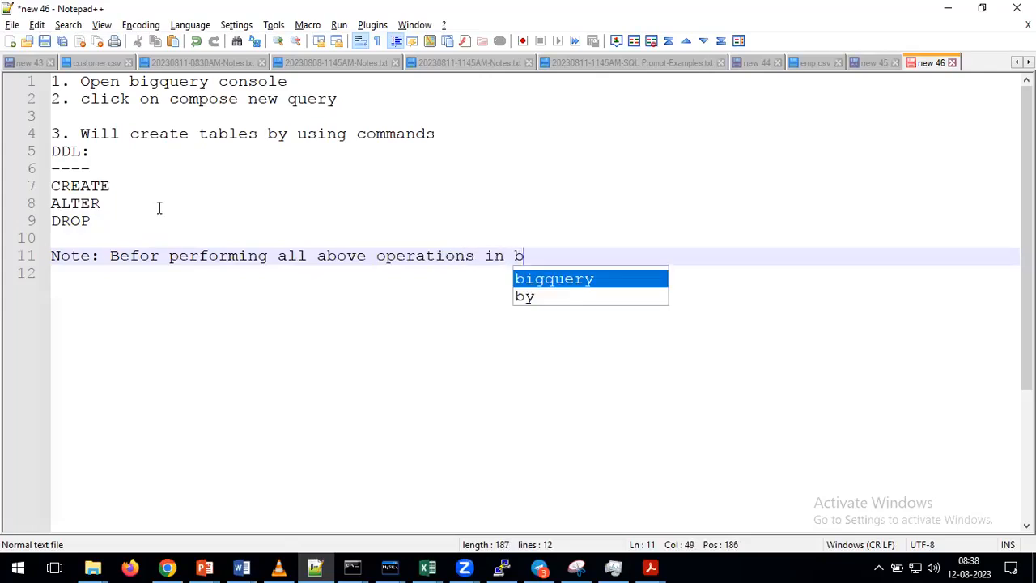
{"action": "type", "text": "ugquery we need to create dataset"}
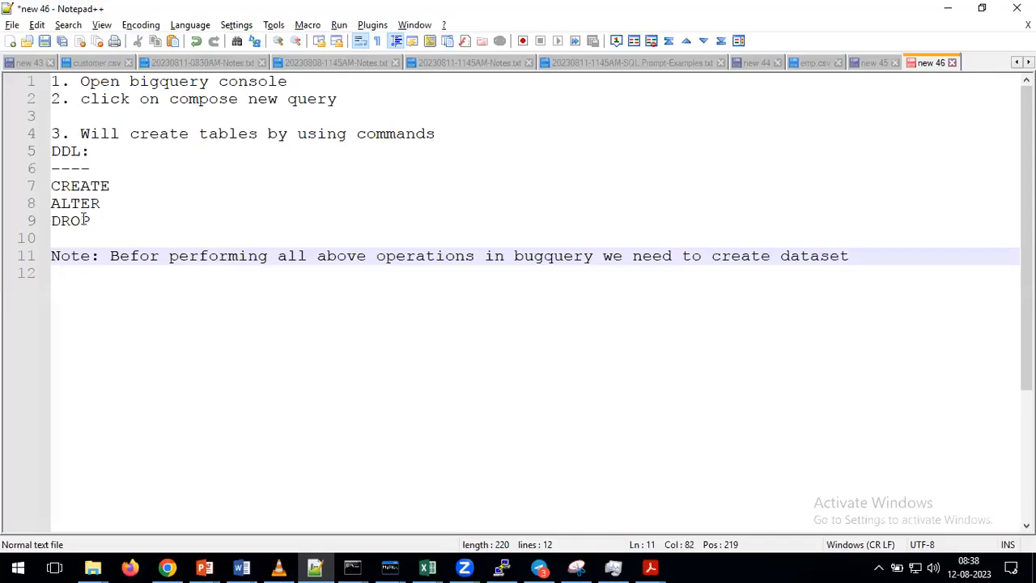
Extend the end of the note with "/database" and enclose it in quotation marks as "dataset/database".
{"action": "left_click_drag", "start_coordinate": [94, 220], "coordinate": [50, 186]}
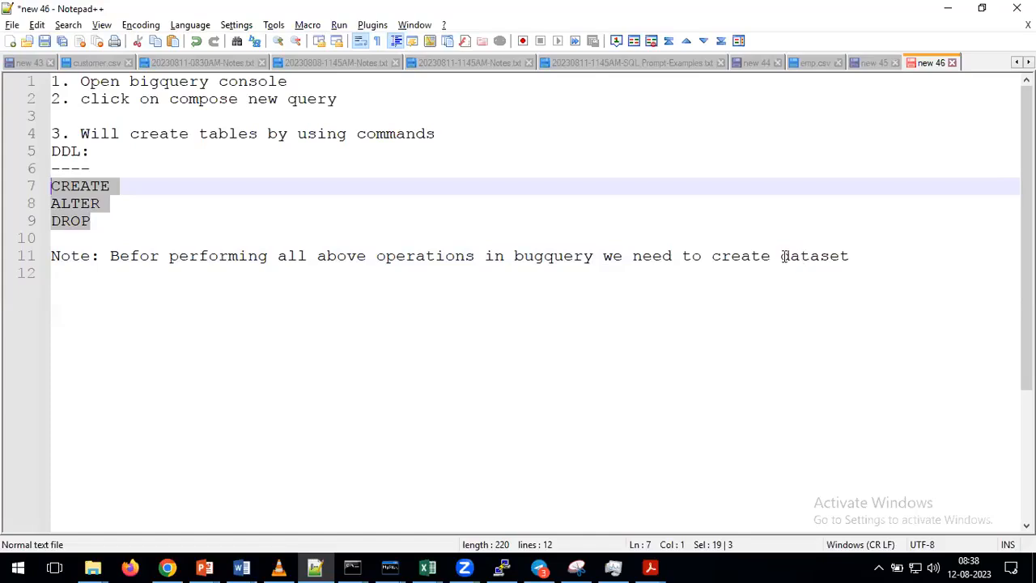
{"action": "left_click", "coordinate": [862, 257]}
{"action": "type", "text": "/d"}
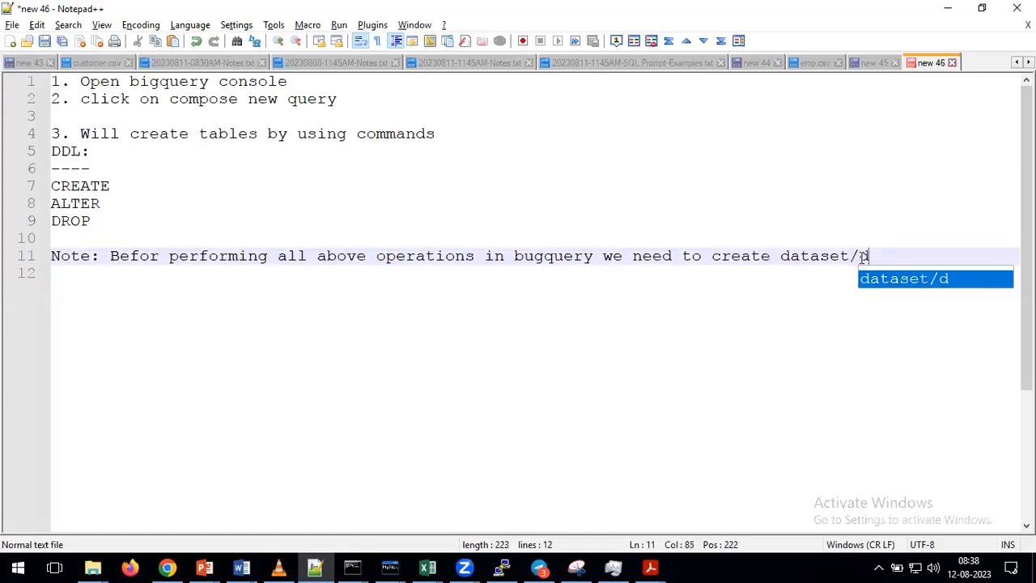
{"action": "type", "text": "atabase\""}
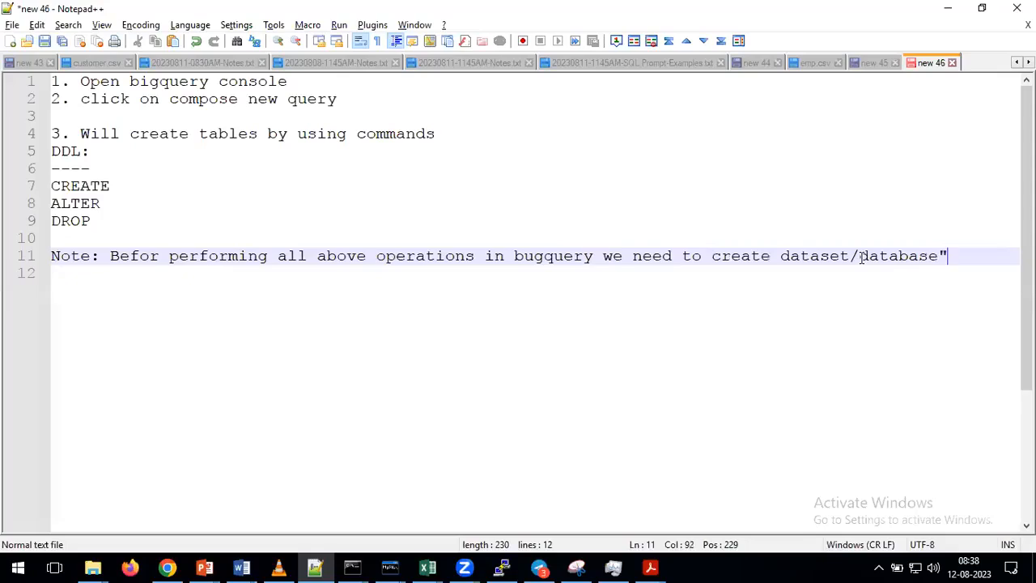
{"action": "key", "text": "ctrl+Left"}
{"action": "key", "text": "ctrl+Left"}
{"action": "key", "text": "ctrl+Left"}
{"action": "type", "text": "\""}
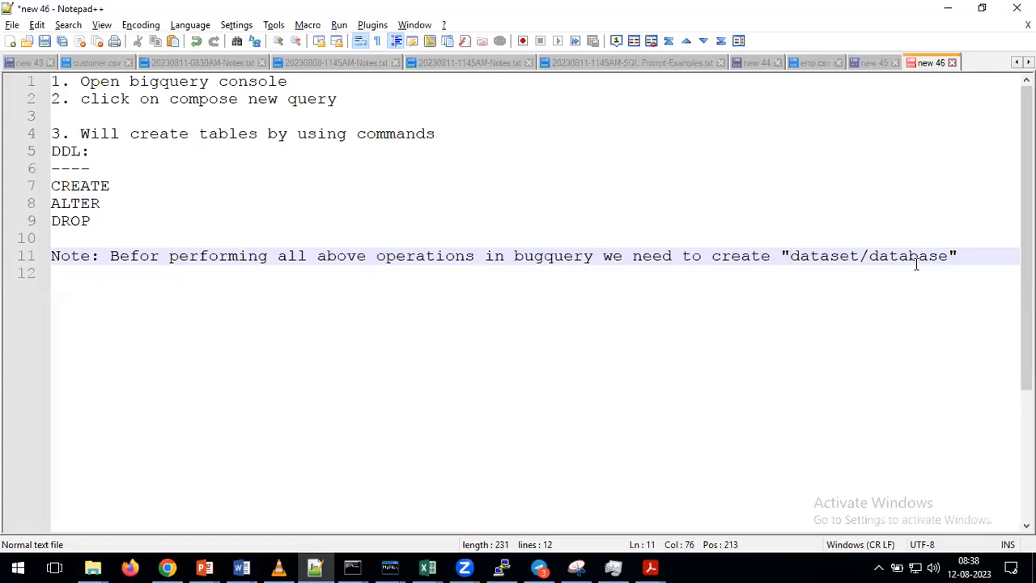
Add the line "--> to create dataset or database --> we can do it from console or we can do it by using commands".
{"action": "left_click", "coordinate": [971, 256]}
{"action": "key", "text": "Return"}
{"action": "key", "text": "Return"}
{"action": "type", "text": "--> to create dataset or database --. we can do it from console or we can do it by usin"}
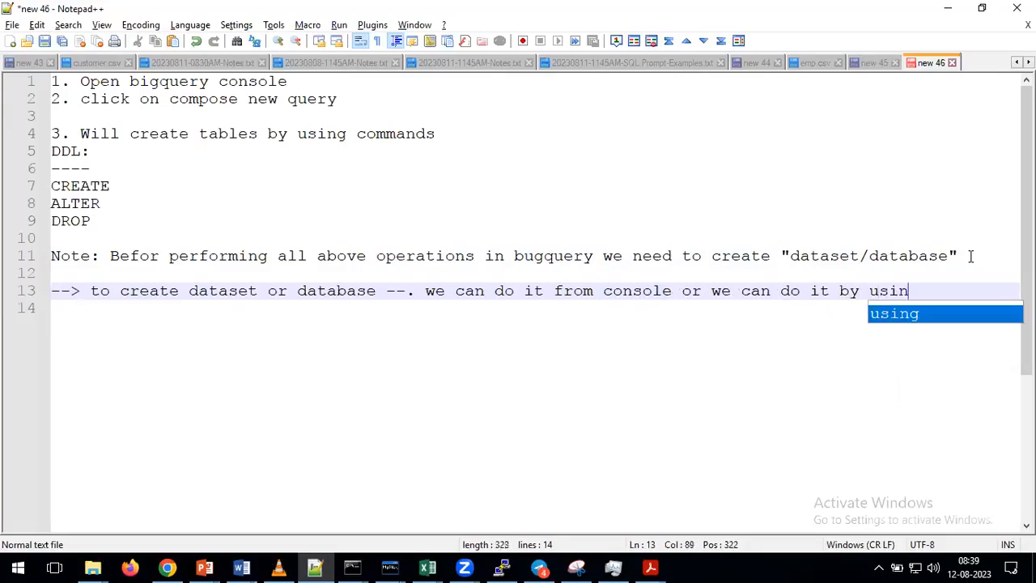
{"action": "type", "text": "g commands"}
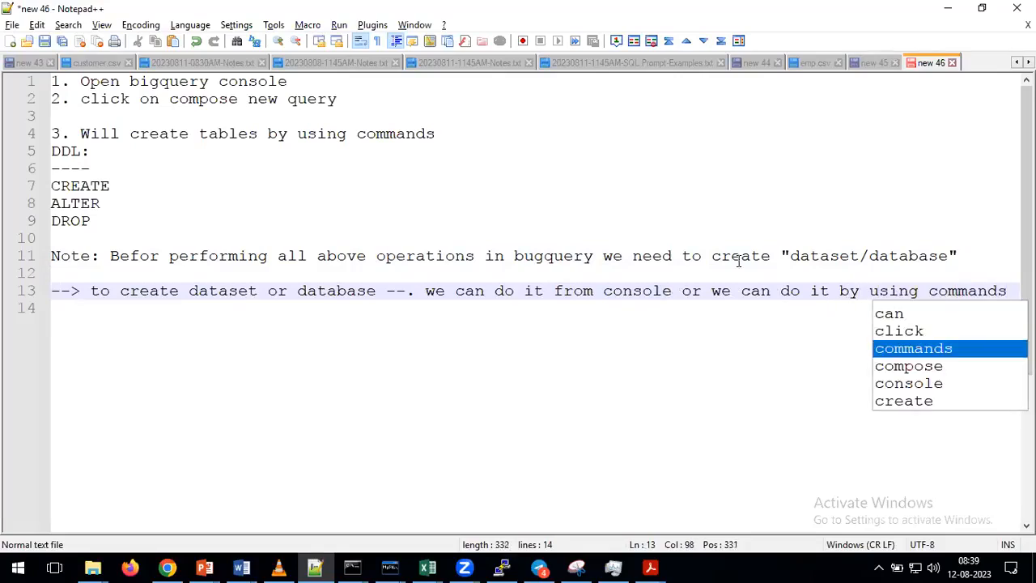
{"action": "left_click", "coordinate": [418, 293]}
{"action": "key", "text": "BackSpace"}
{"action": "type", "text": ">"}
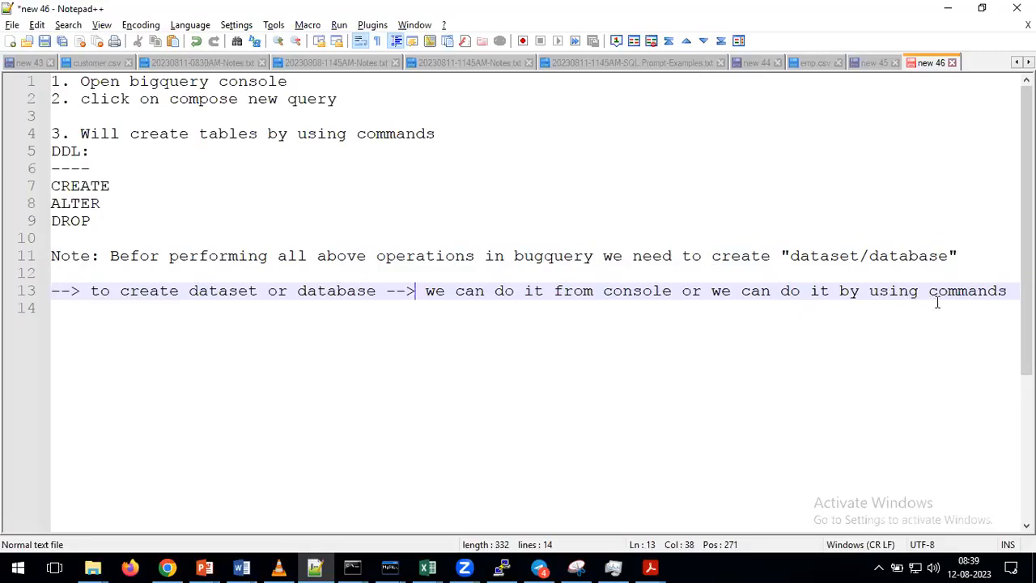
Leave two blank lines below the last line and list "1. Console" and "2. Commands in console".
{"action": "left_click_drag", "start_coordinate": [433, 134], "coordinate": [80, 136]}
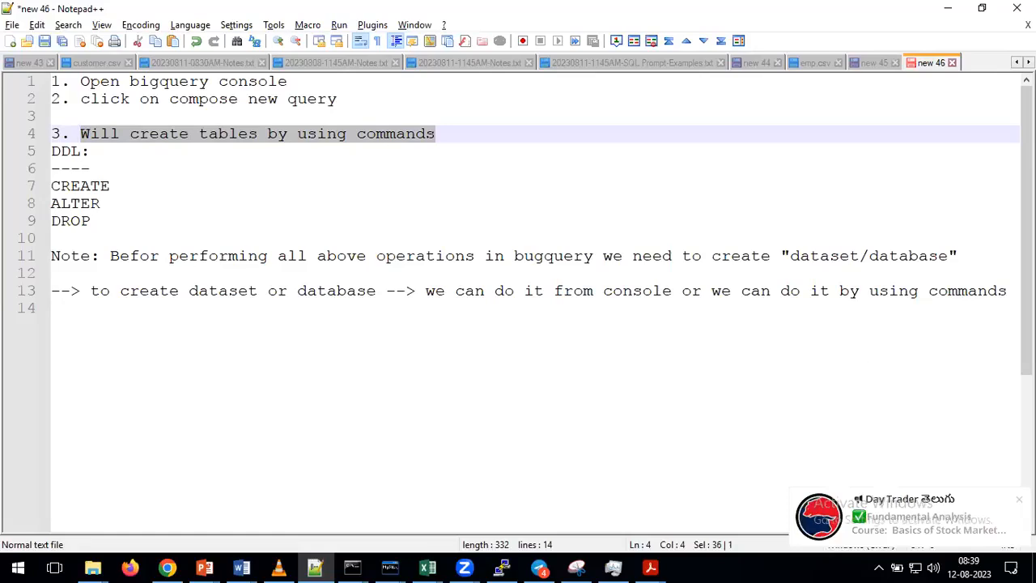
{"action": "left_click", "coordinate": [1007, 296]}
{"action": "key", "text": "Return"}
{"action": "key", "text": "Return"}
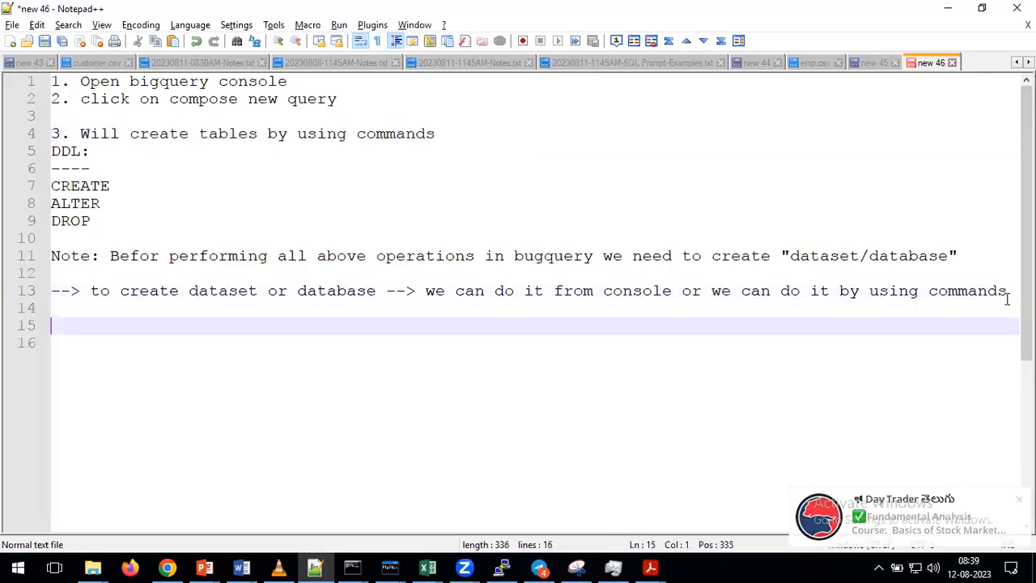
{"action": "key", "text": "Return"}
{"action": "type", "text": "1. Console"}
{"action": "key", "text": "Return"}
{"action": "type", "text": "2. Commands in console"}
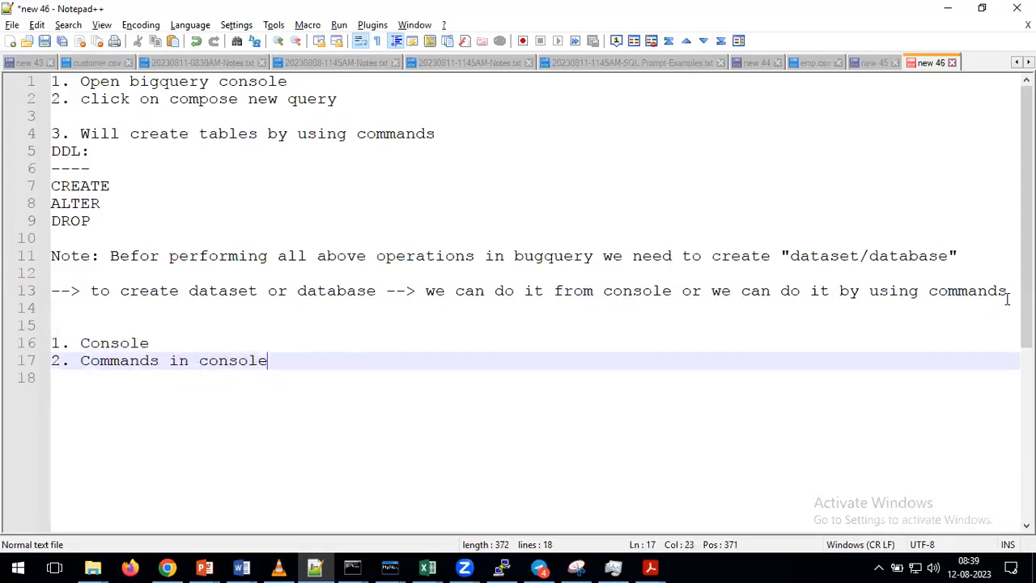
Add the items "3. cloud sdk" and "4. Python programming" to the list of methods.
{"action": "key", "text": "Return"}
{"action": "type", "text": "3. cloud s"}
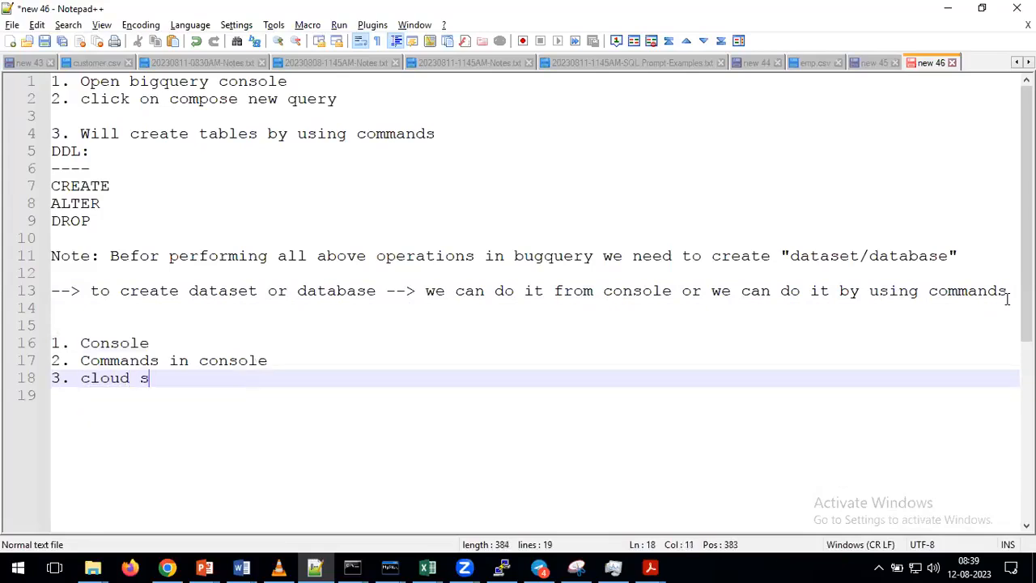
{"action": "type", "text": "dk"}
{"action": "key", "text": "Return"}
{"action": "type", "text": "4. P"}
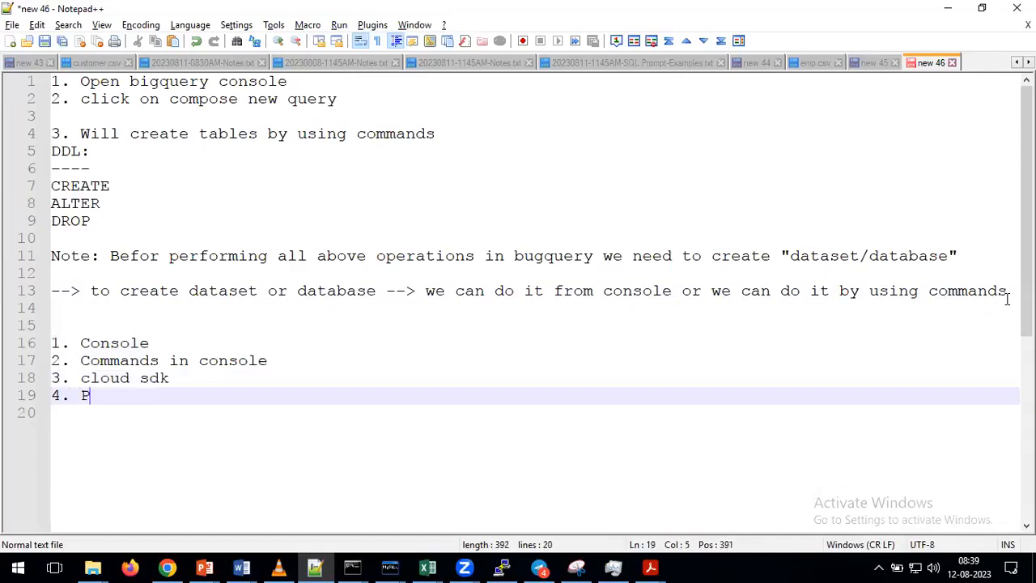
{"action": "type", "text": "ython programming"}
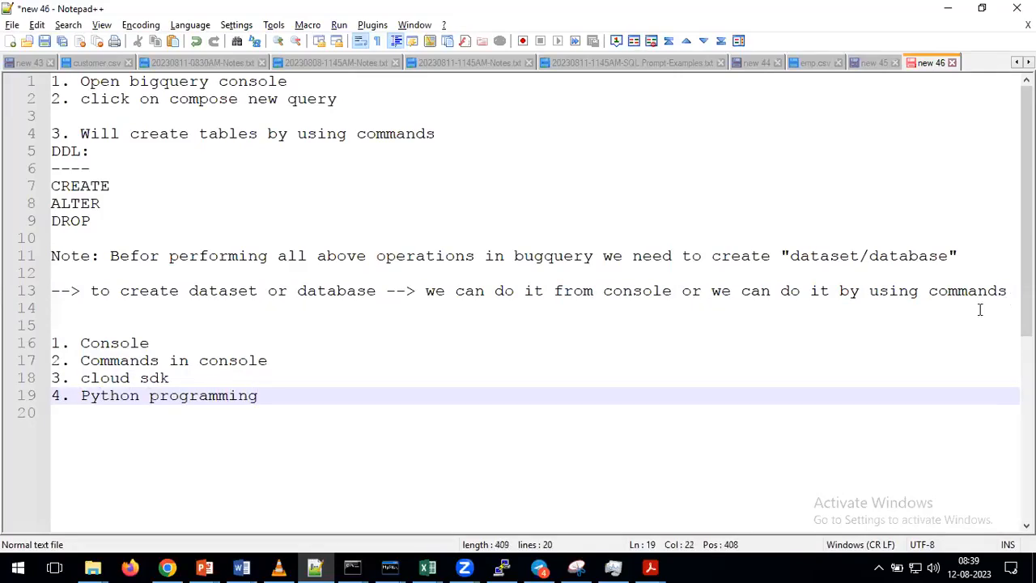
{"action": "double_click", "coordinate": [87, 343]}
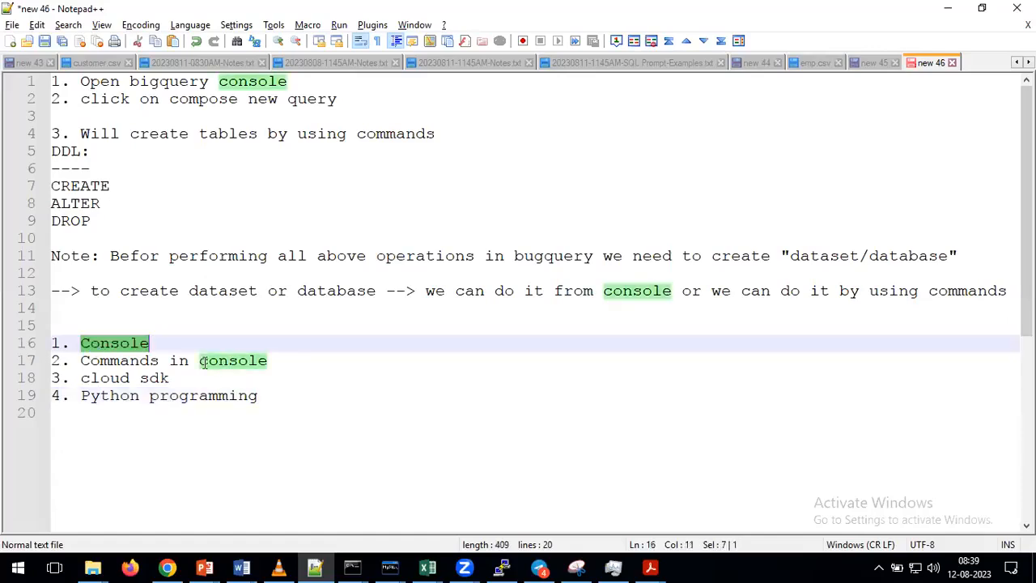
{"action": "left_click_drag", "start_coordinate": [278, 361], "coordinate": [52, 343]}
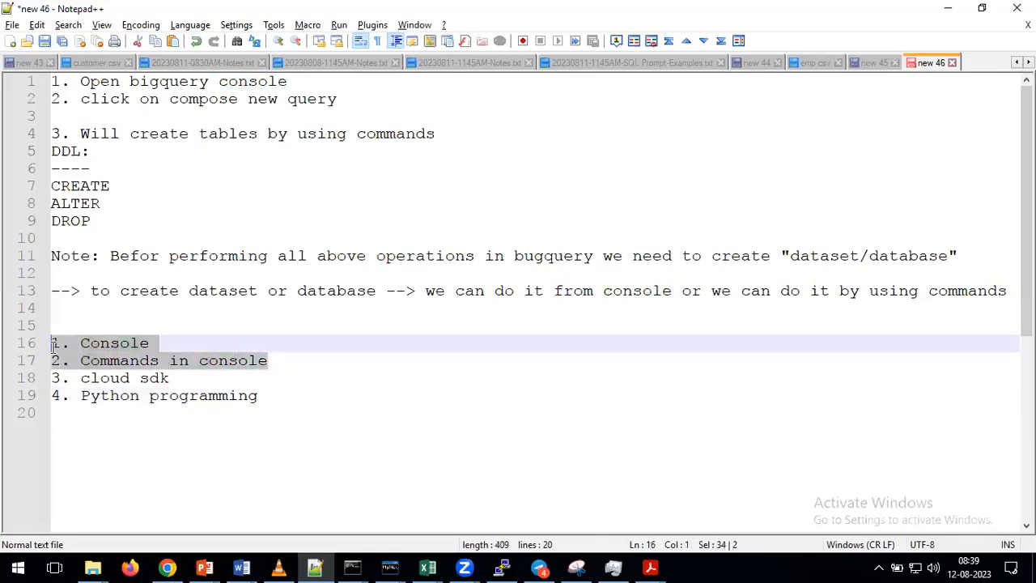
{"action": "double_click", "coordinate": [229, 366]}
{"action": "double_click", "coordinate": [123, 366]}
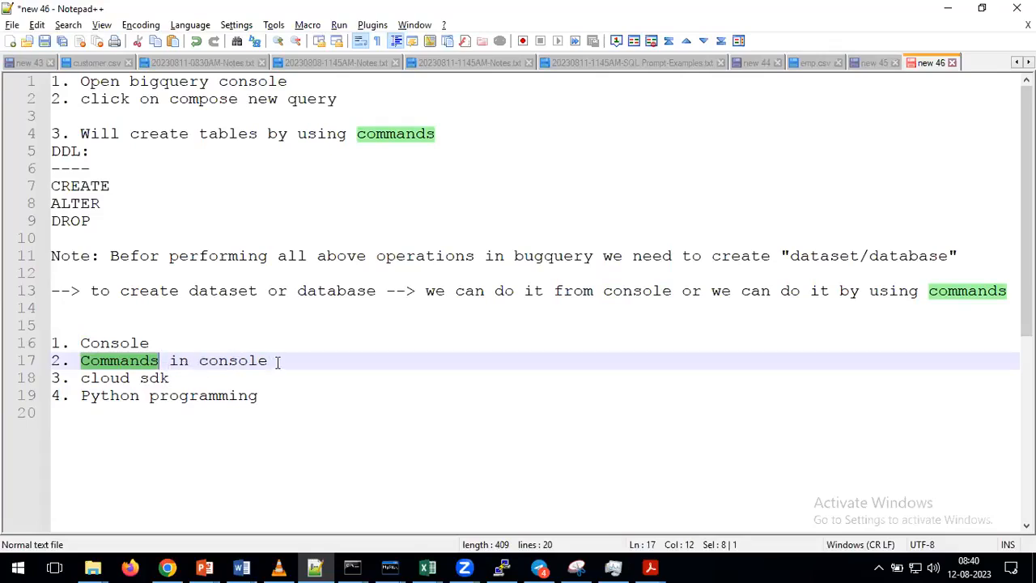
{"action": "left_click_drag", "start_coordinate": [101, 220], "coordinate": [50, 152]}
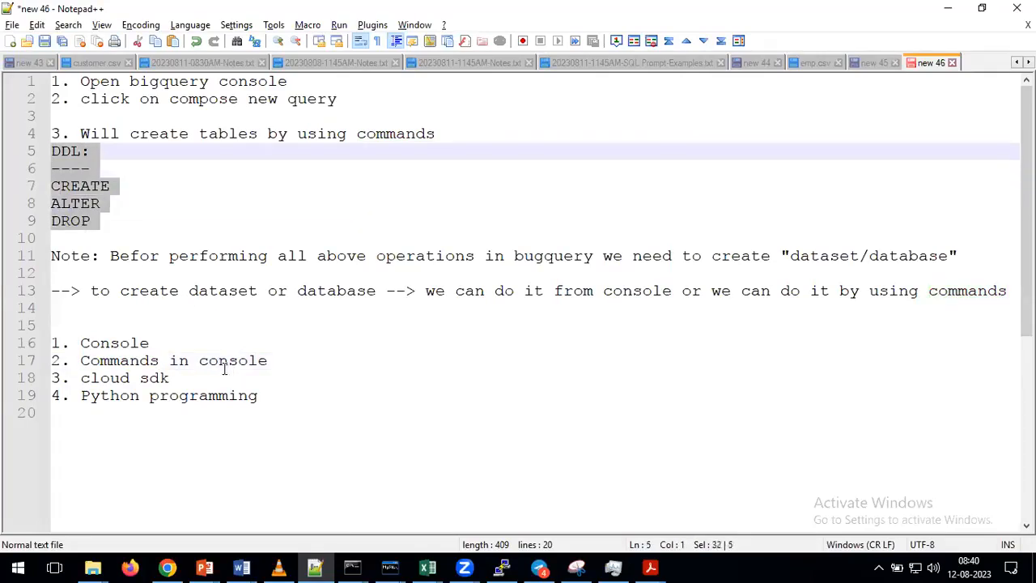
{"action": "left_click_drag", "start_coordinate": [273, 362], "coordinate": [50, 362]}
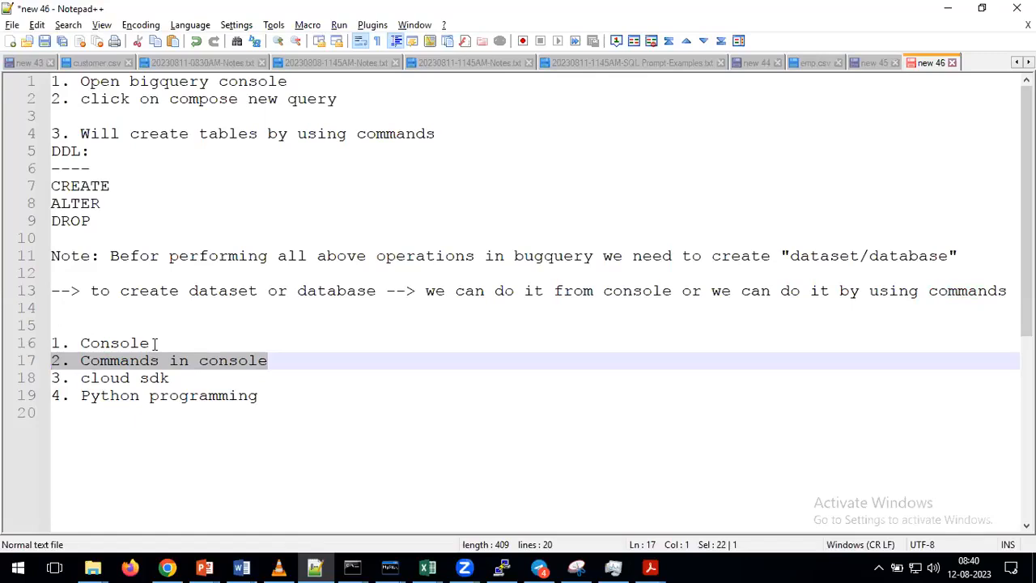
{"action": "left_click_drag", "start_coordinate": [156, 343], "coordinate": [51, 344]}
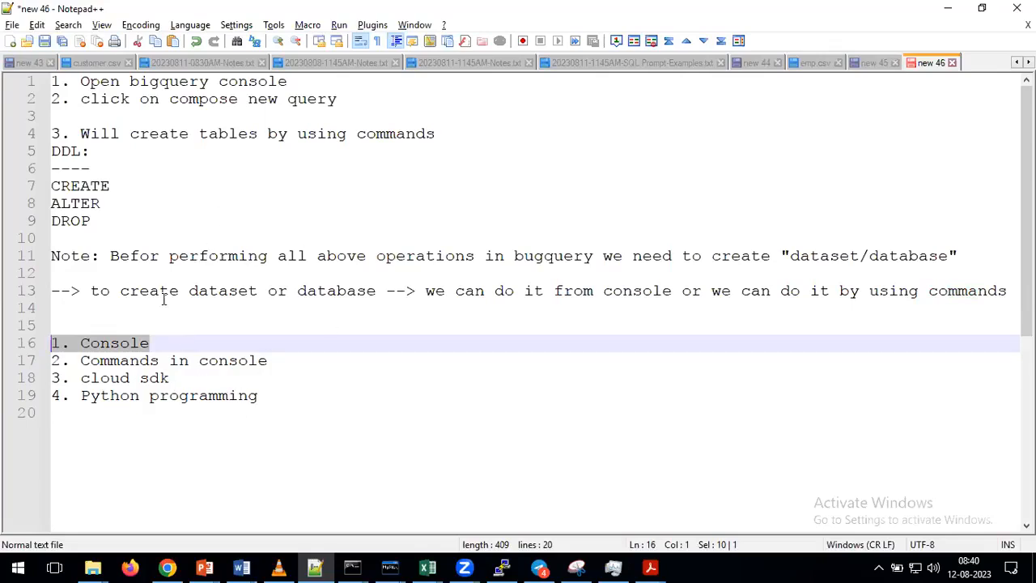
Switch to Chrome and search the Google Cloud console for "big query".
{"action": "left_click", "coordinate": [168, 568]}
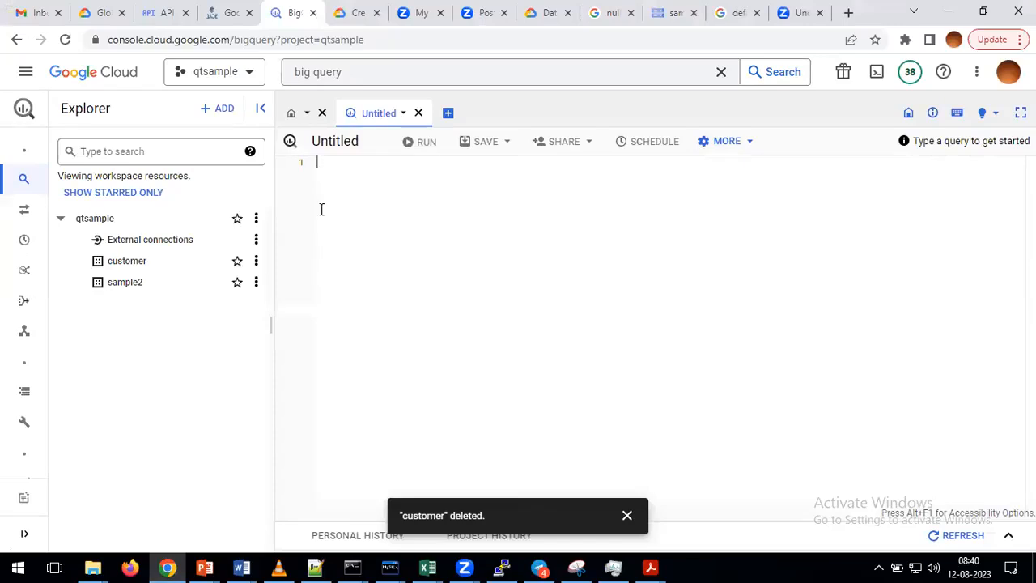
{"action": "left_click", "coordinate": [403, 246]}
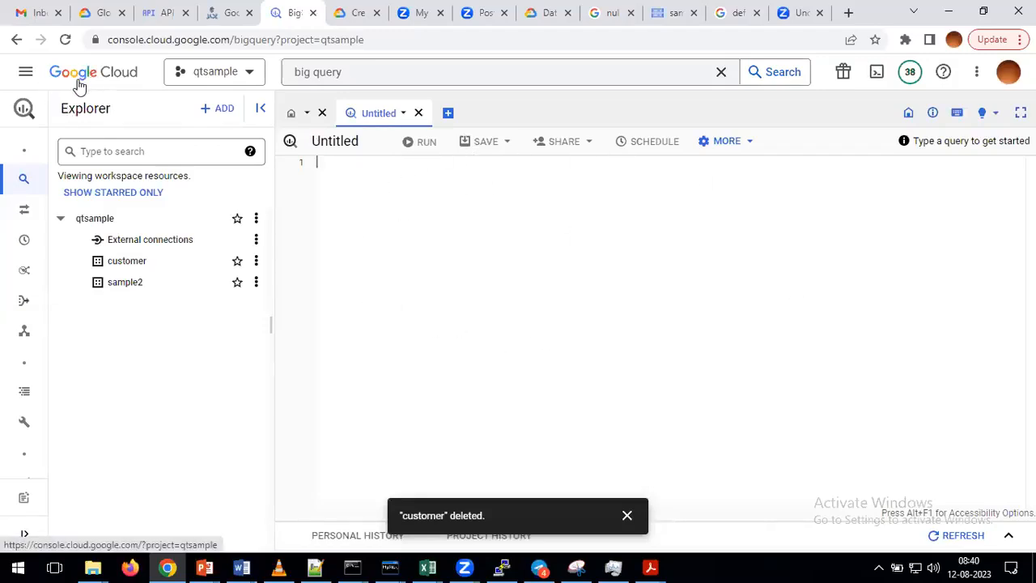
{"action": "left_click", "coordinate": [351, 73]}
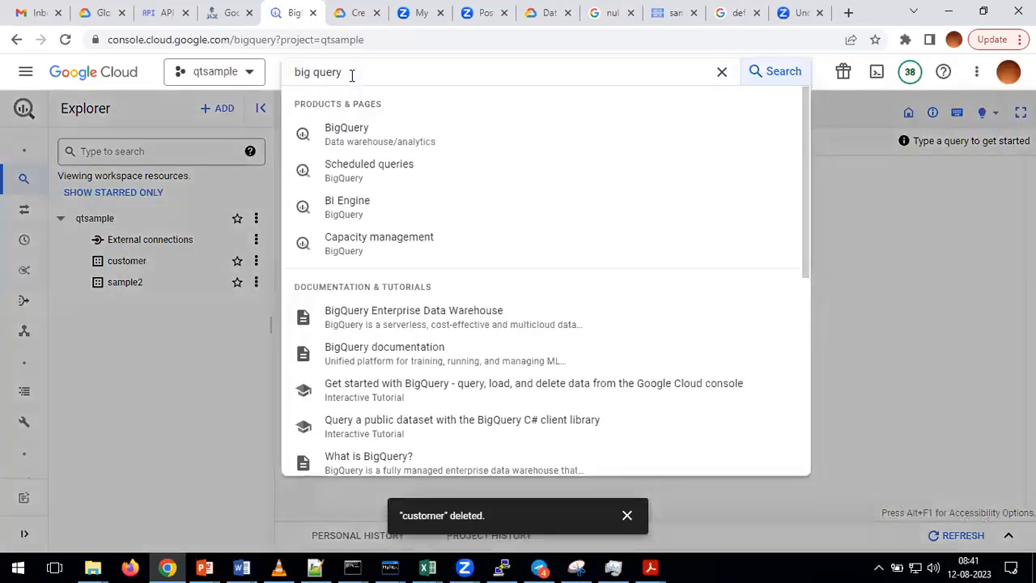
{"action": "key", "text": "Return"}
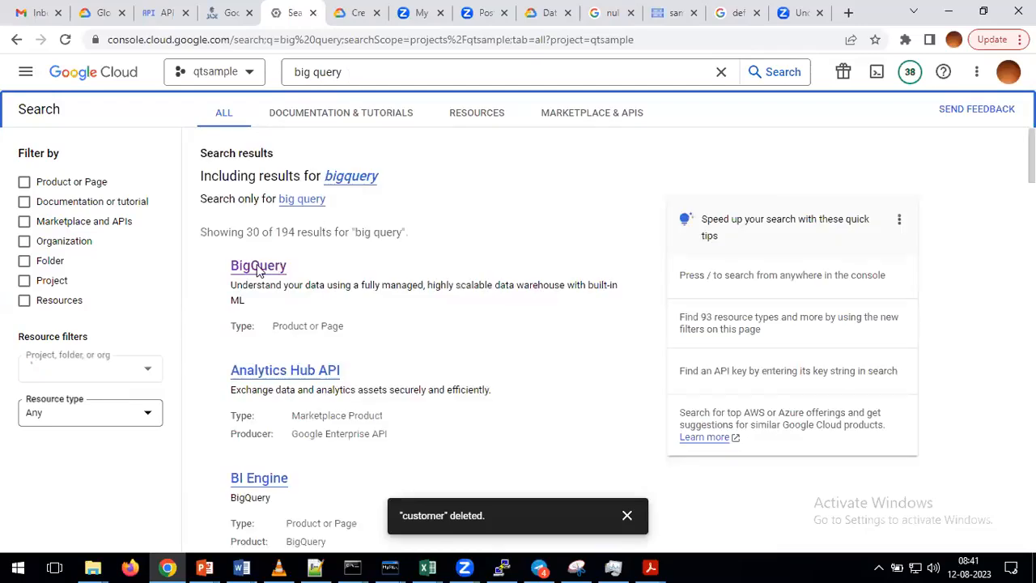
Open BigQuery from the console search suggestions and start composing a new query.
{"action": "left_click", "coordinate": [348, 72]}
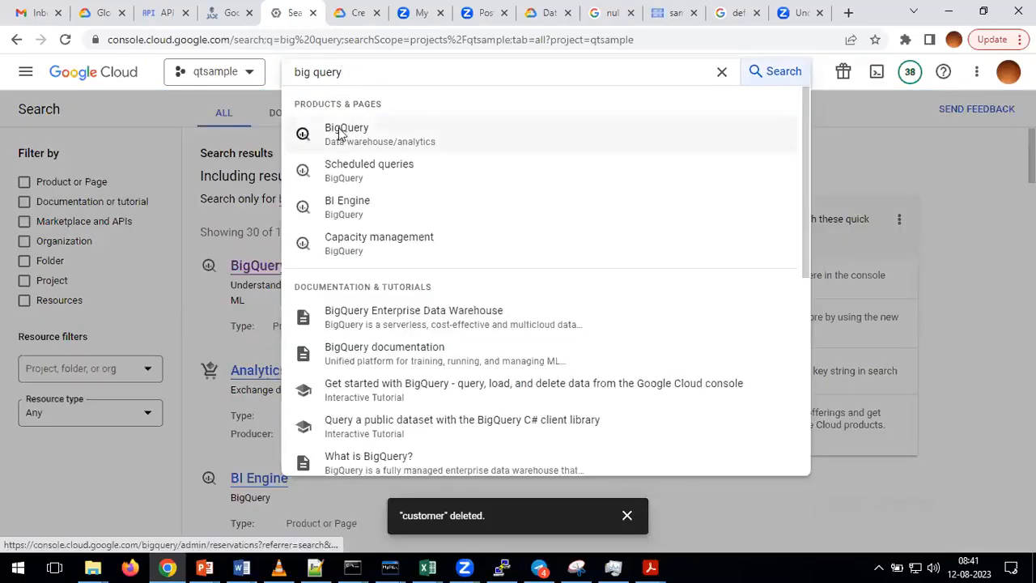
{"action": "left_click", "coordinate": [340, 135]}
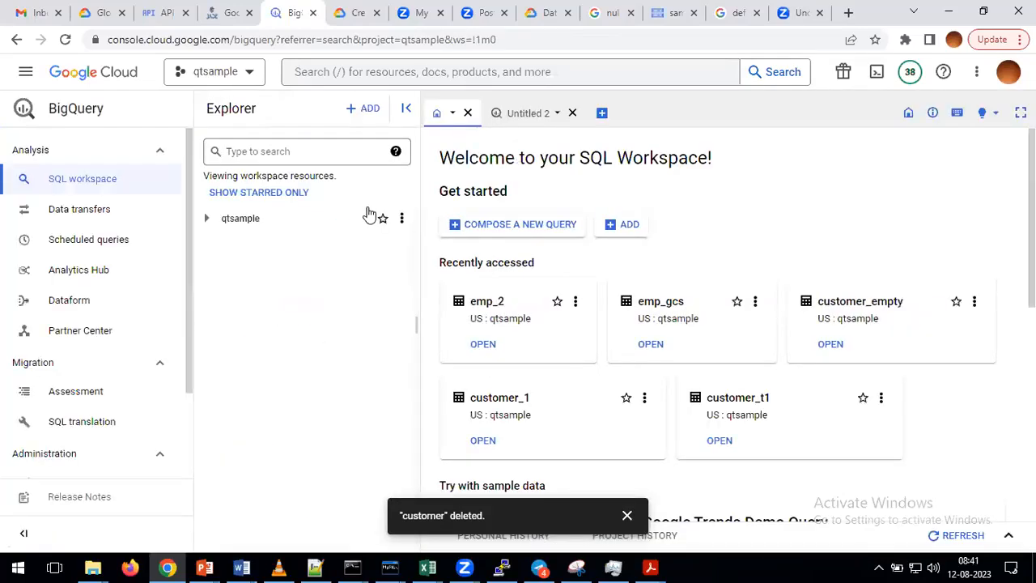
{"action": "left_click", "coordinate": [499, 232]}
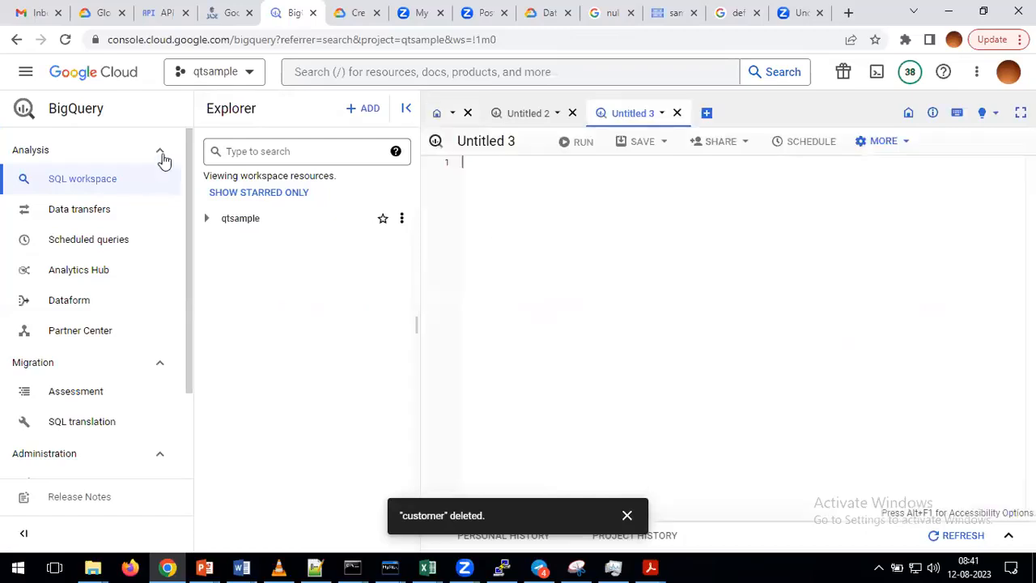
{"action": "left_click", "coordinate": [165, 155]}
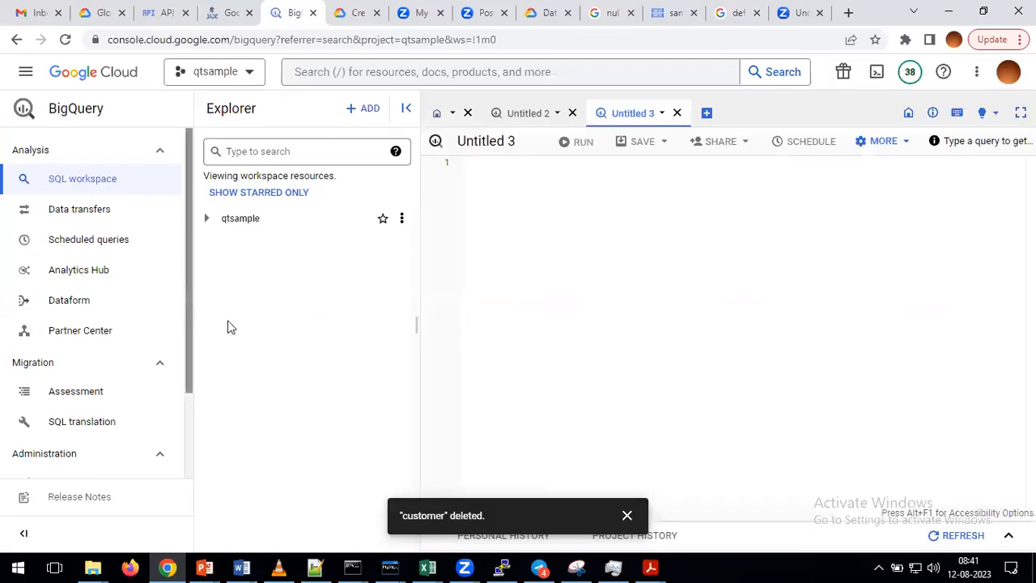
{"action": "left_click", "coordinate": [405, 113]}
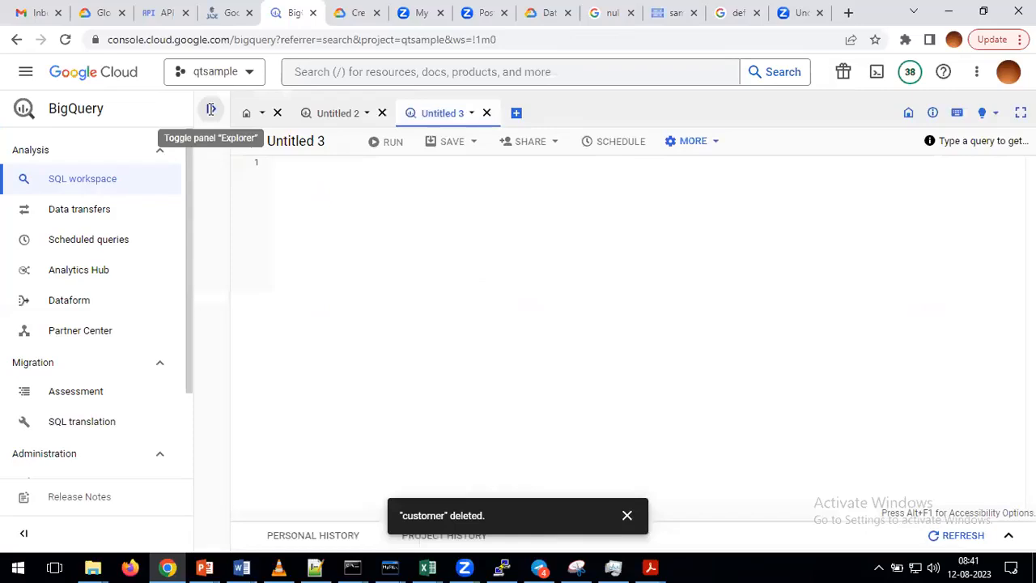
{"action": "left_click", "coordinate": [211, 108]}
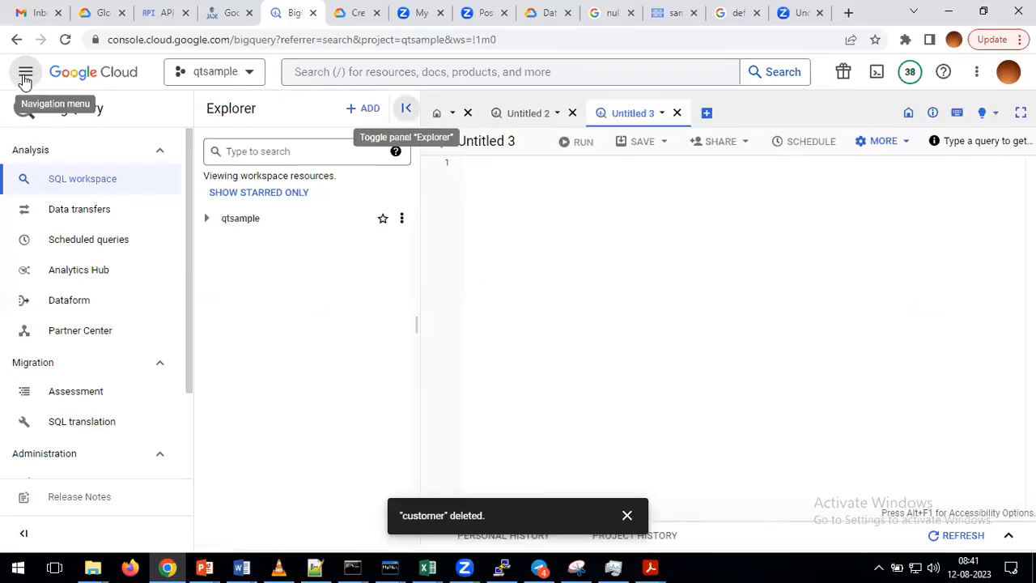
{"action": "left_click", "coordinate": [25, 78]}
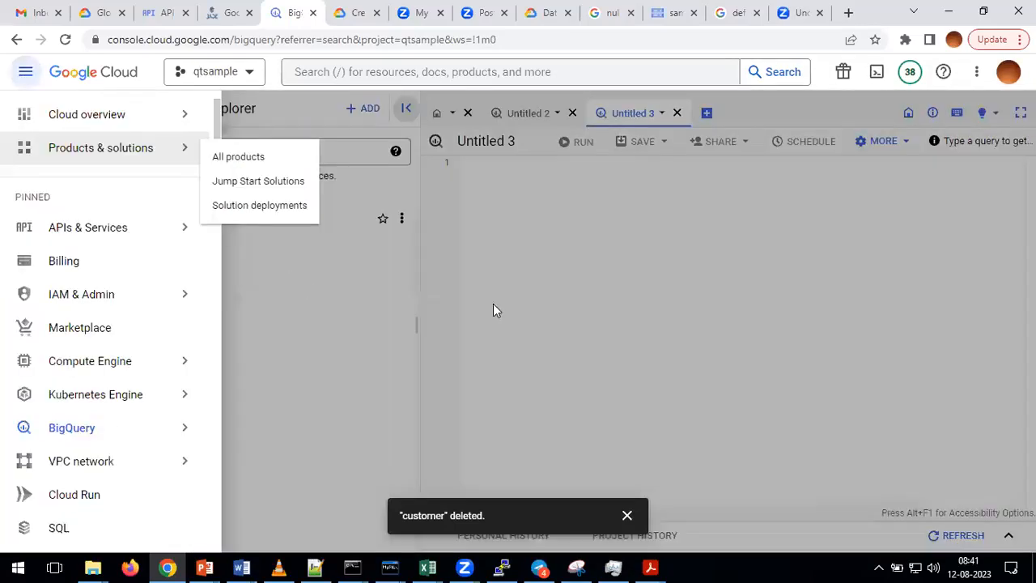
{"action": "left_click", "coordinate": [568, 300]}
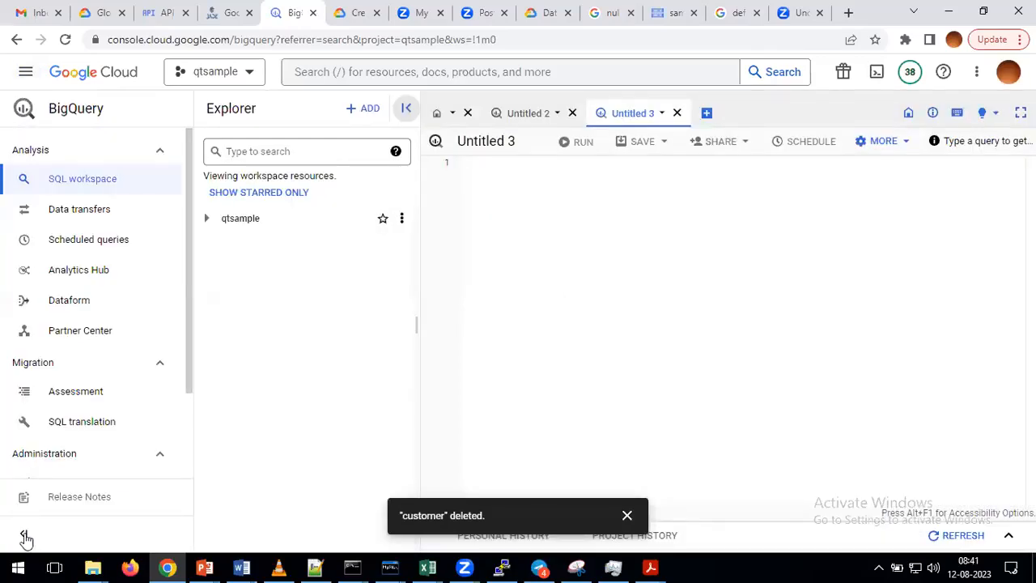
Collapse the BigQuery side navigation and expand the qtsample project to view its contents and available actions.
{"action": "left_click", "coordinate": [25, 539]}
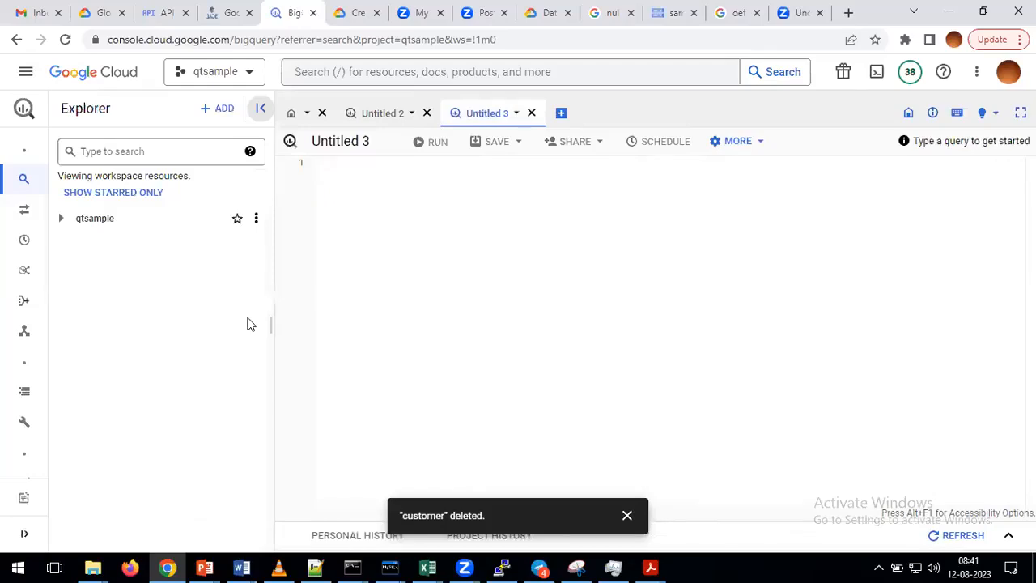
{"action": "left_click", "coordinate": [59, 219]}
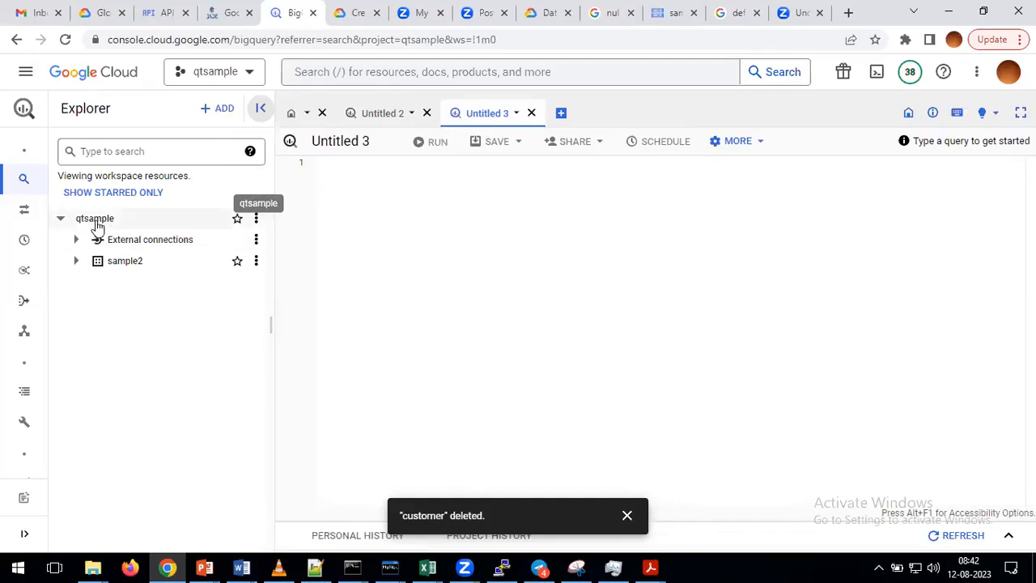
{"action": "left_click", "coordinate": [256, 220]}
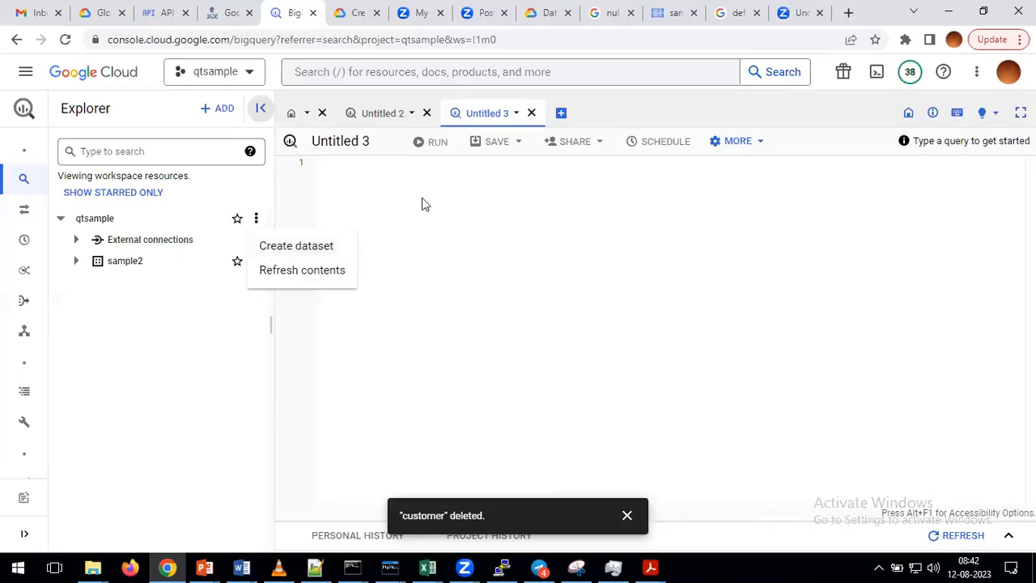
{"action": "left_click", "coordinate": [372, 192]}
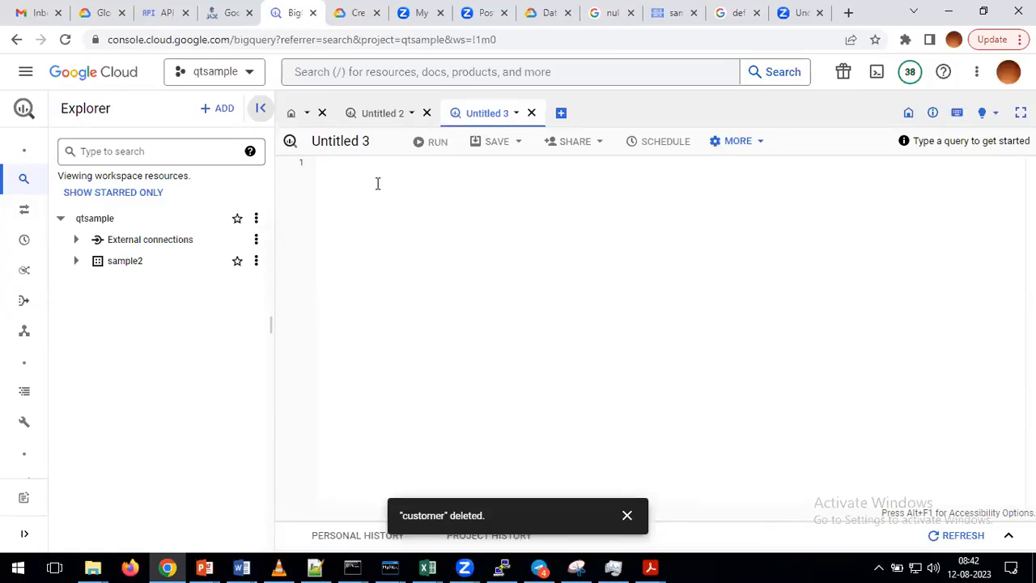
Write the statement "create schema sampleqt;" in the new query.
{"action": "type", "text": "create schema"}
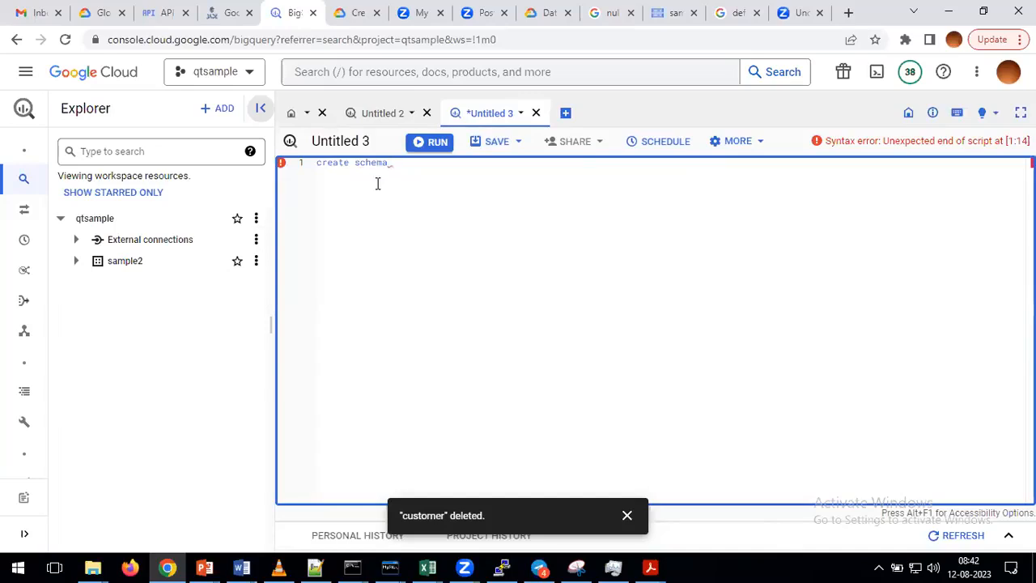
{"action": "type", "text": "sampleq"}
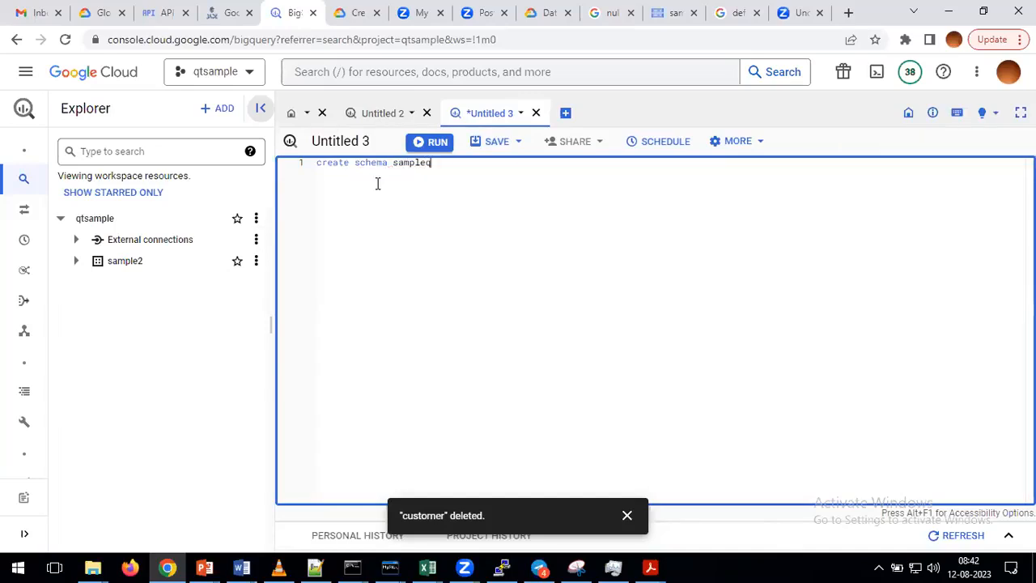
{"action": "type", "text": "t;"}
Set the browser page zoom to 110%.
{"action": "key", "text": "ctrl+plus"}
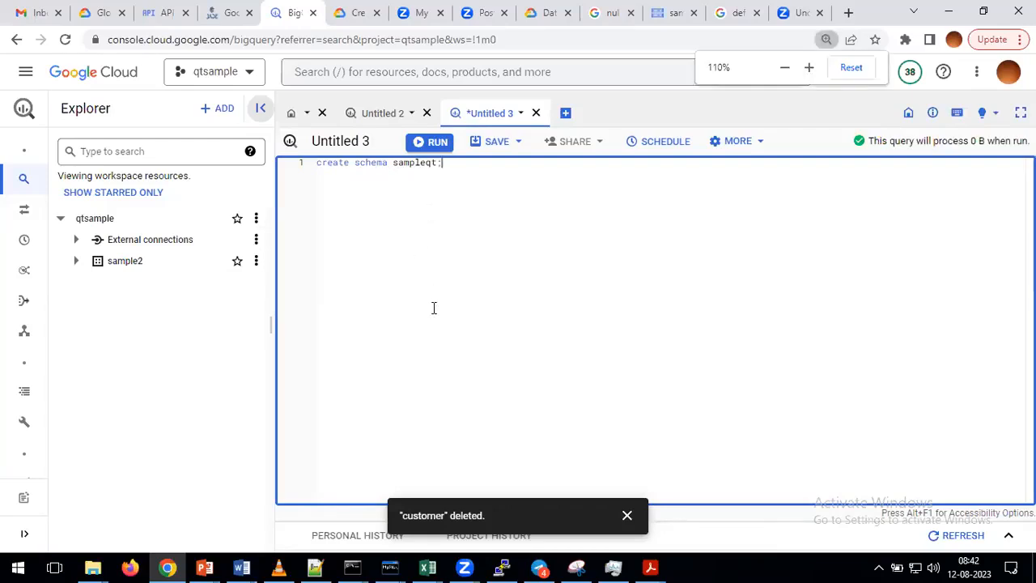
{"action": "key", "text": "ctrl+plus"}
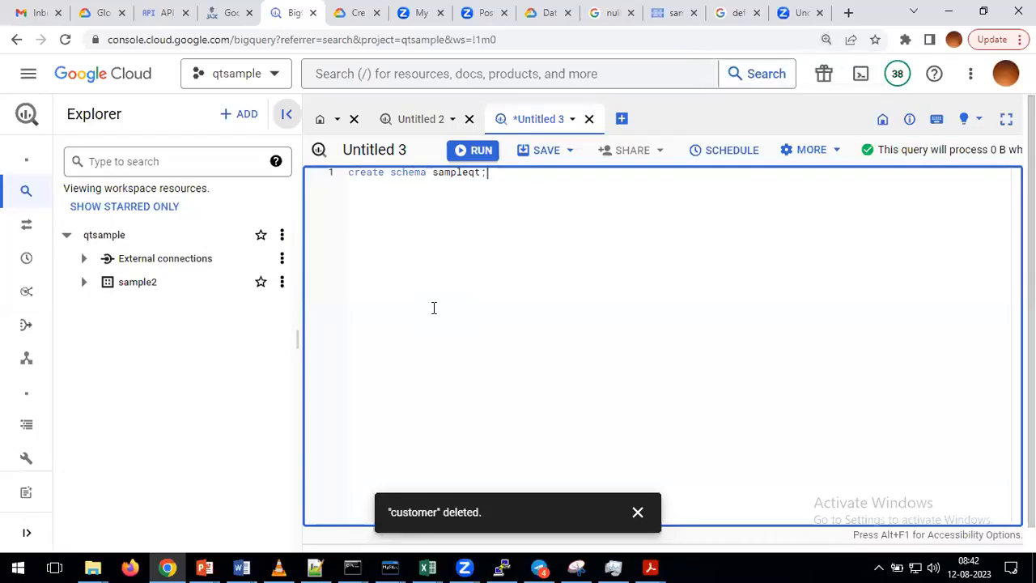
{"action": "key", "text": "ctrl+plus"}
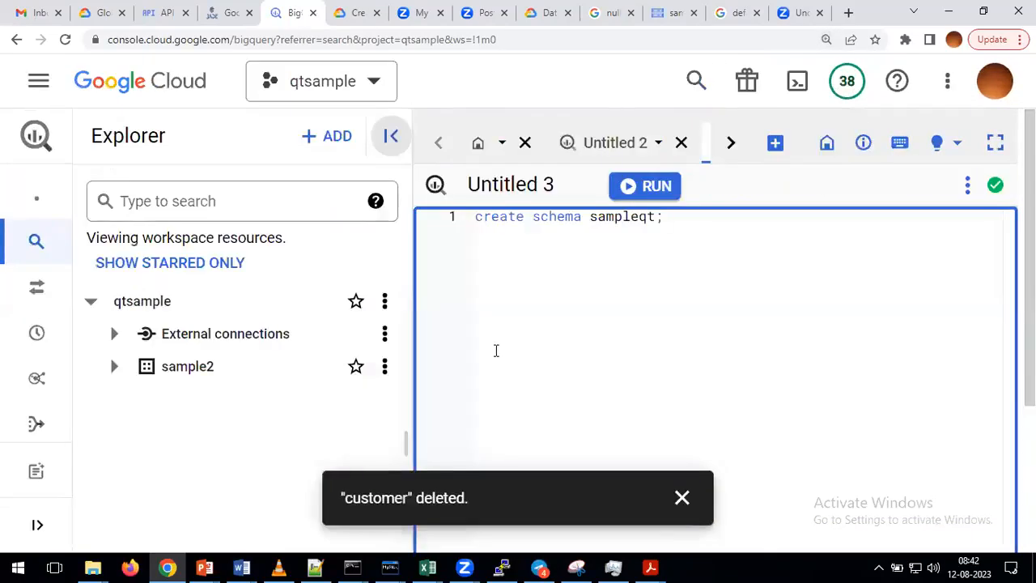
{"action": "key", "text": "ctrl+minus"}
{"action": "key", "text": "ctrl+minus"}
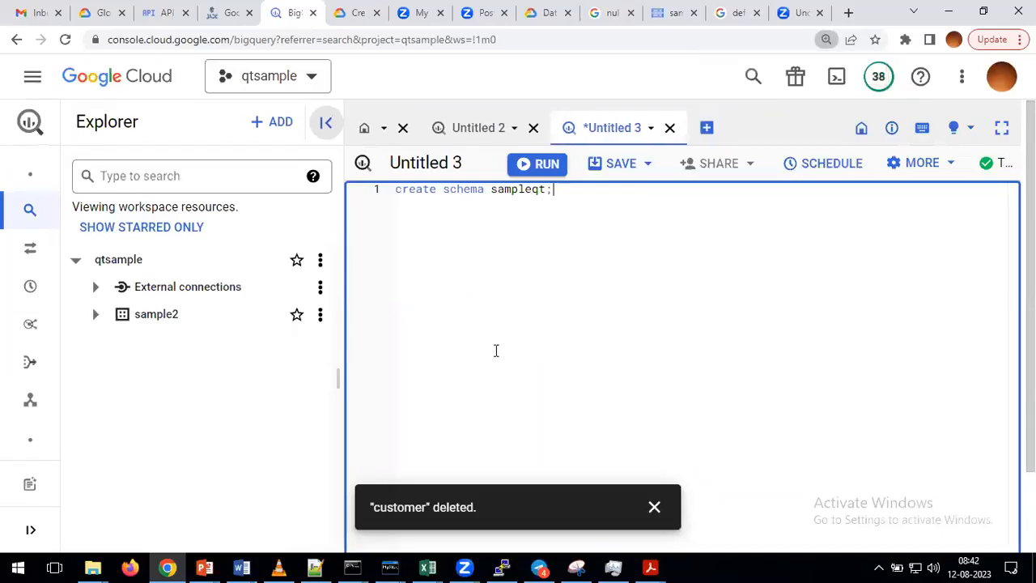
{"action": "key", "text": "ctrl+minus"}
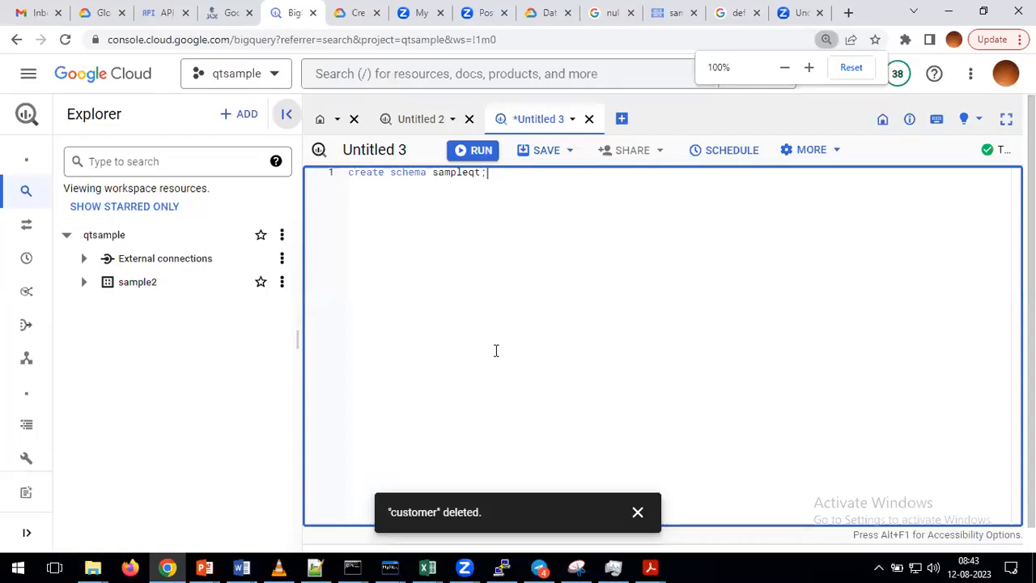
{"action": "key", "text": "ctrl+minus"}
{"action": "key", "text": "ctrl+plus"}
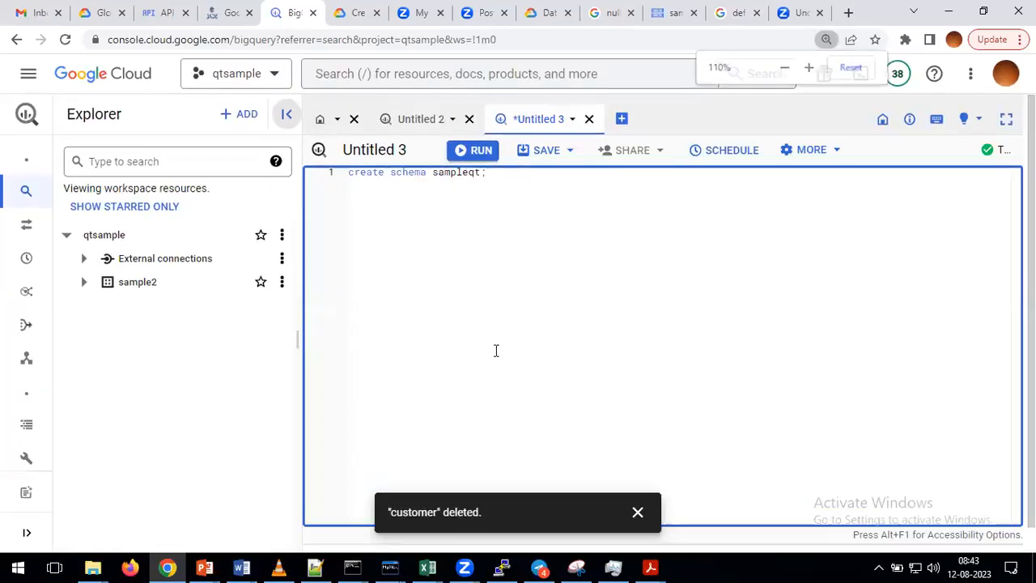
{"action": "key", "text": "ctrl+minus"}
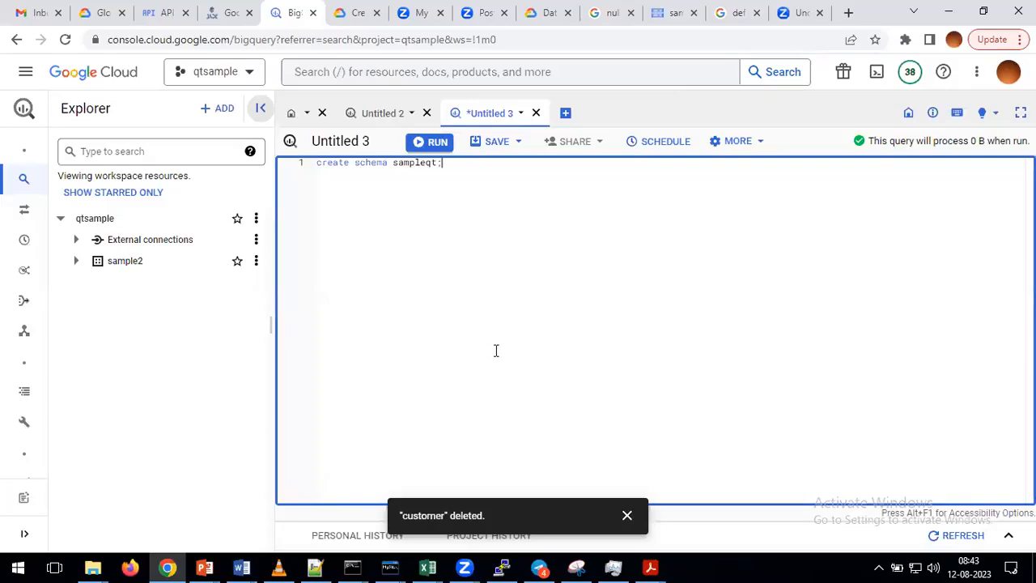
{"action": "key", "text": "ctrl+plus"}
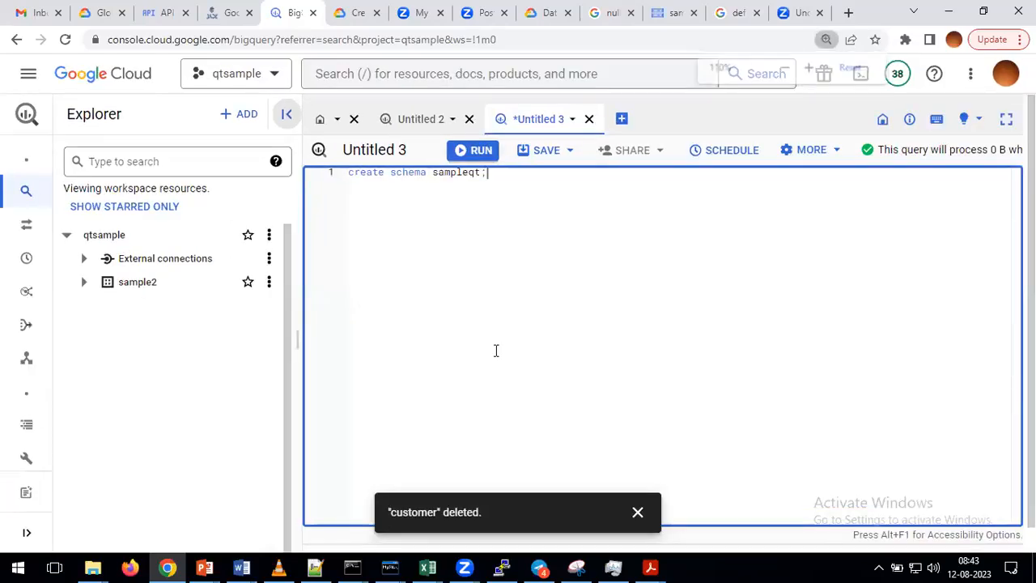
Hide the Explorer and prefix the schema name with the project so it reads "qtsample.sampleqt".
{"action": "left_click", "coordinate": [285, 118]}
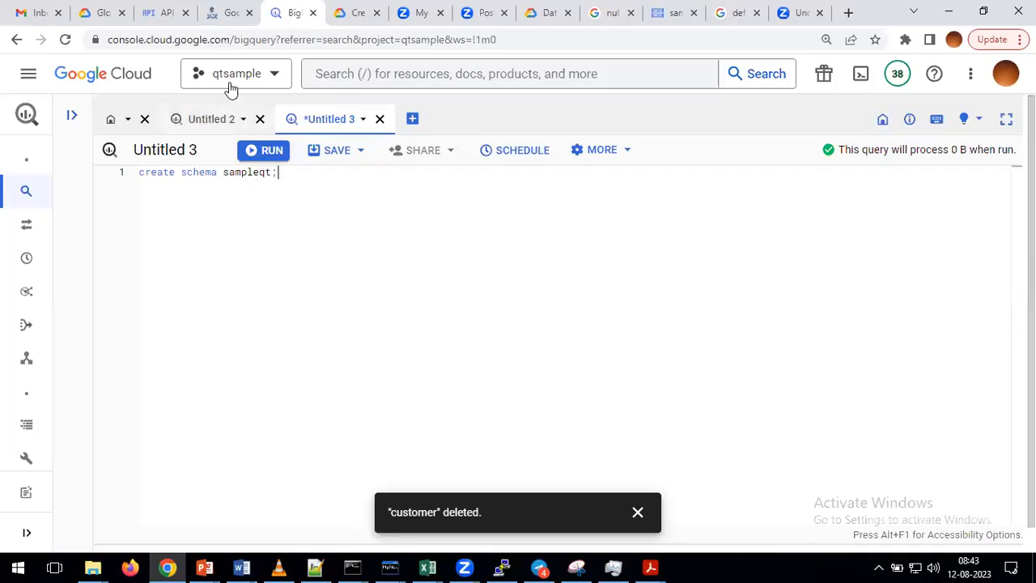
{"action": "left_click", "coordinate": [236, 189]}
{"action": "type", "text": "qtsample"}
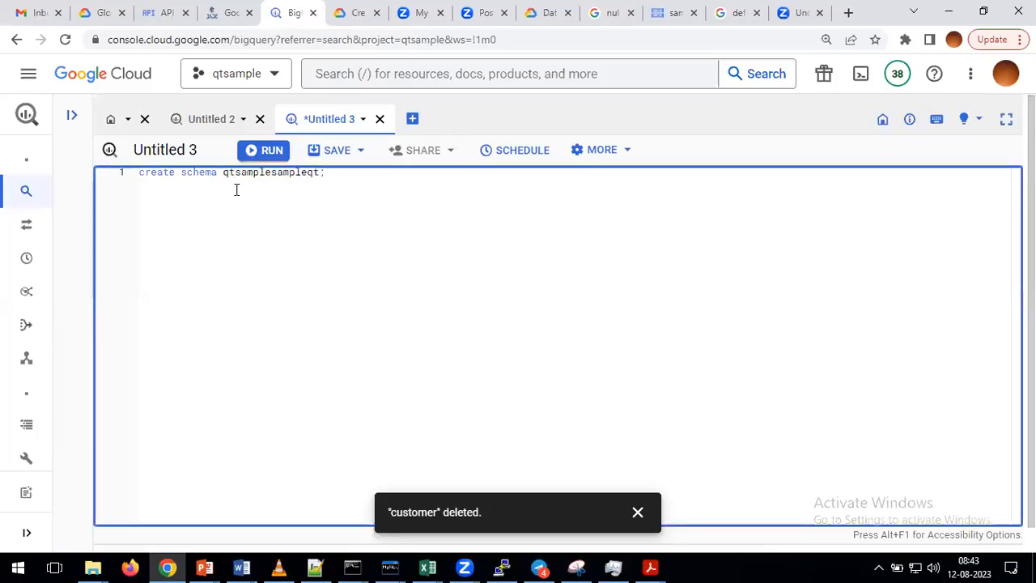
{"action": "type", "text": "."}
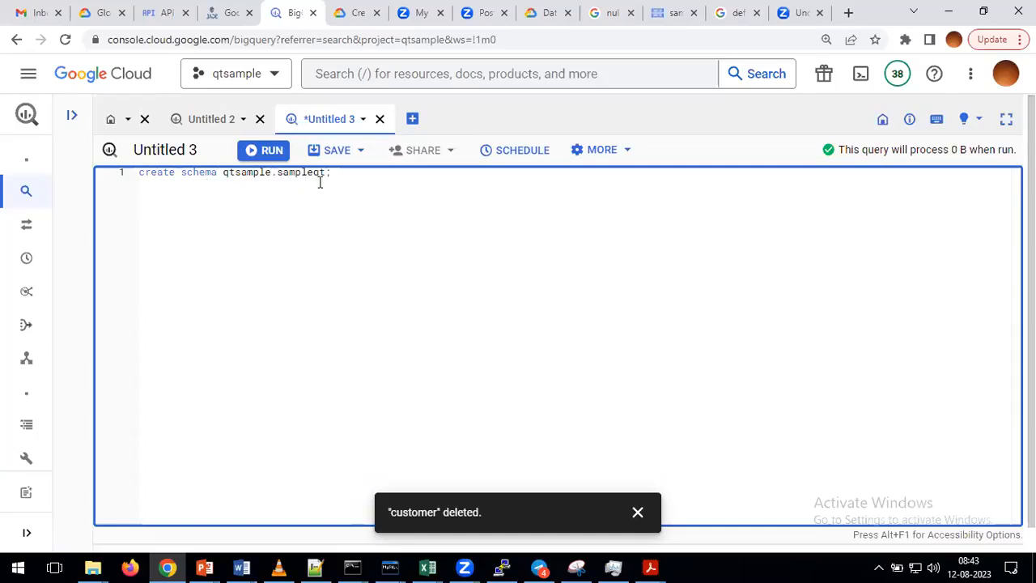
Run the create schema statement and check the Explorer for the new dataset.
{"action": "left_click", "coordinate": [263, 151]}
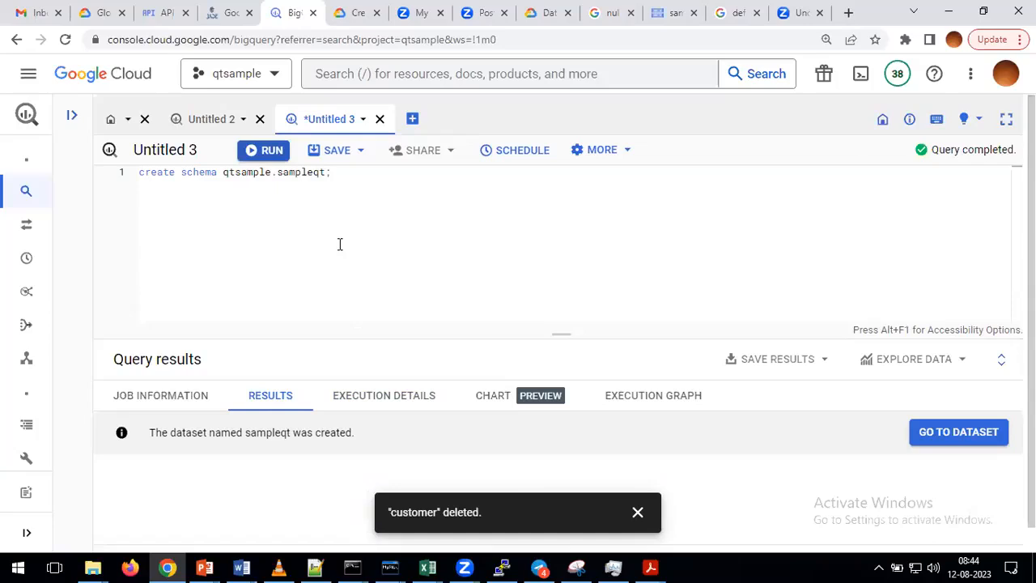
{"action": "left_click", "coordinate": [72, 119]}
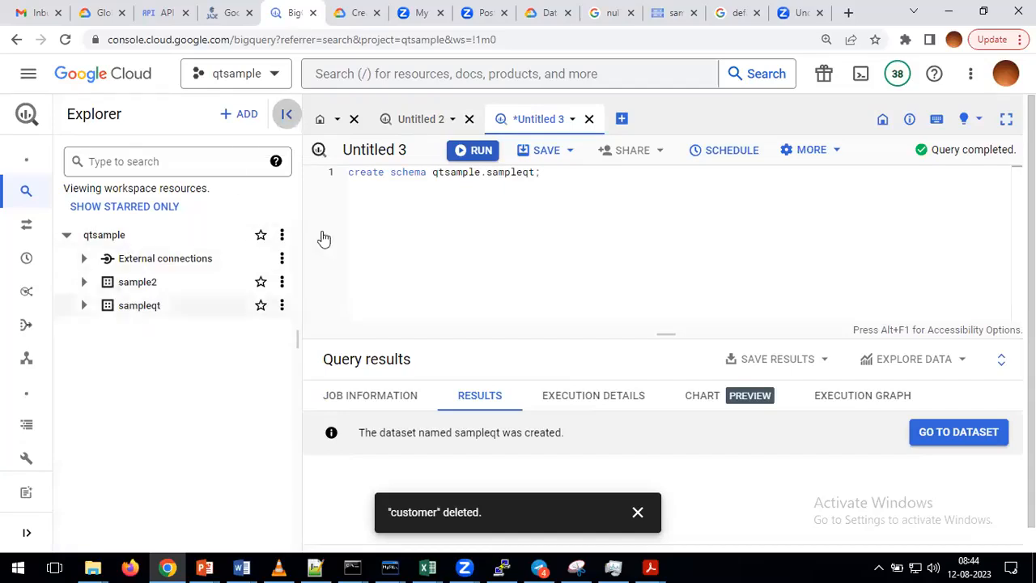
{"action": "left_click", "coordinate": [285, 115]}
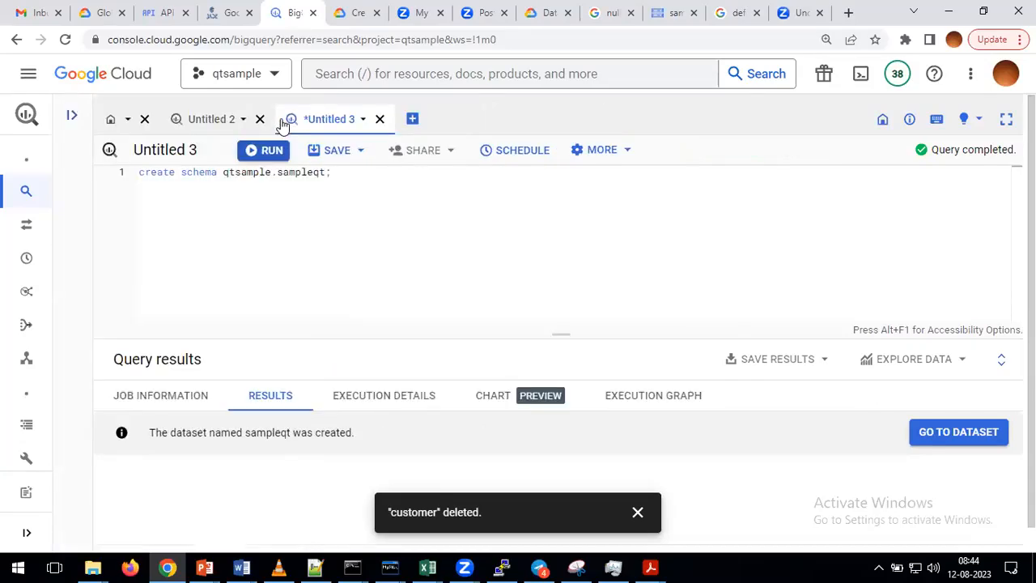
Leave a blank line below the schema statement and begin "create table employee(" with the column "eid integer".
{"action": "left_click", "coordinate": [339, 175]}
{"action": "key", "text": "Return"}
{"action": "key", "text": "Return"}
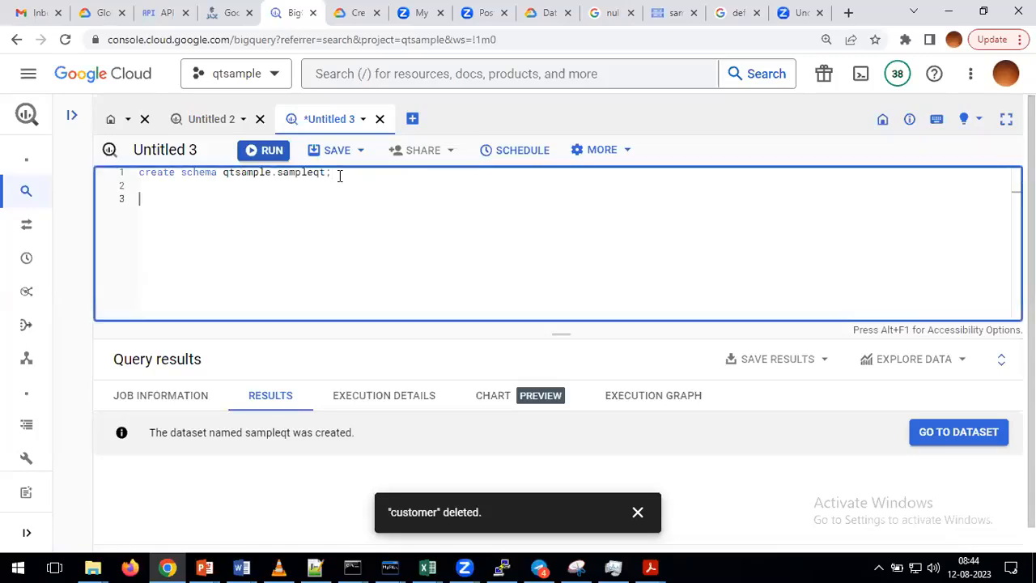
{"action": "type", "text": "cre"}
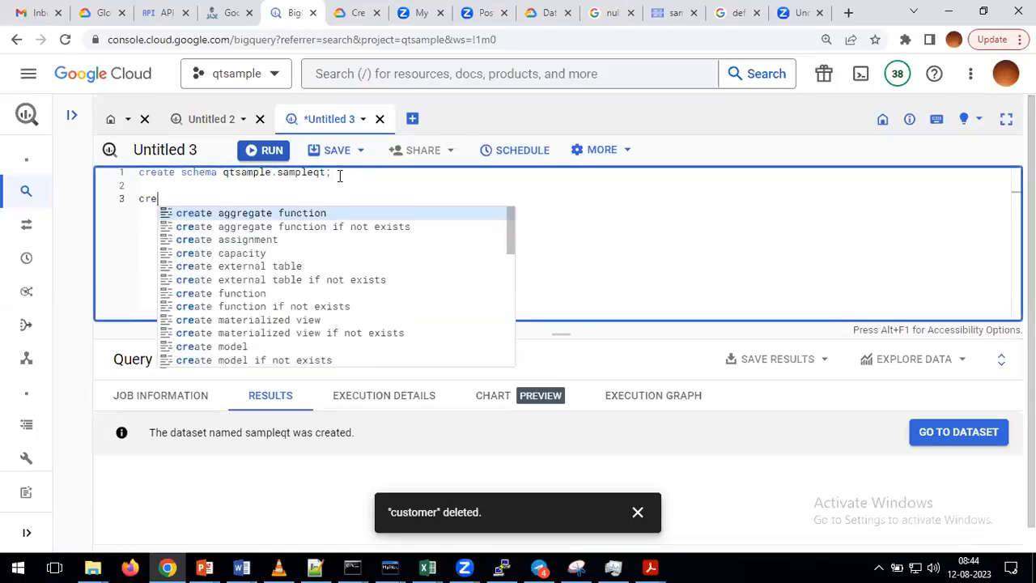
{"action": "type", "text": "ate table"}
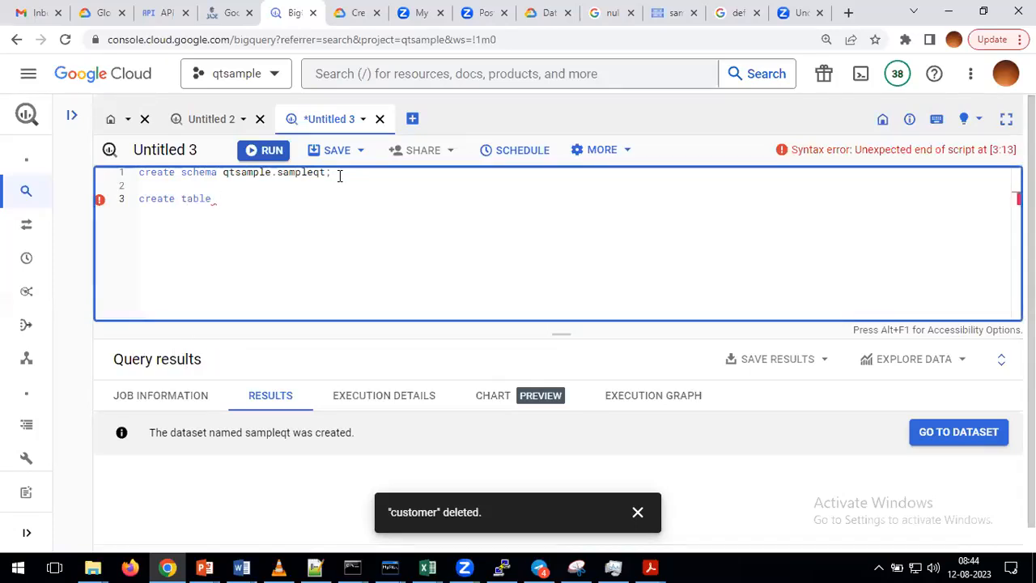
{"action": "type", "text": " employ"}
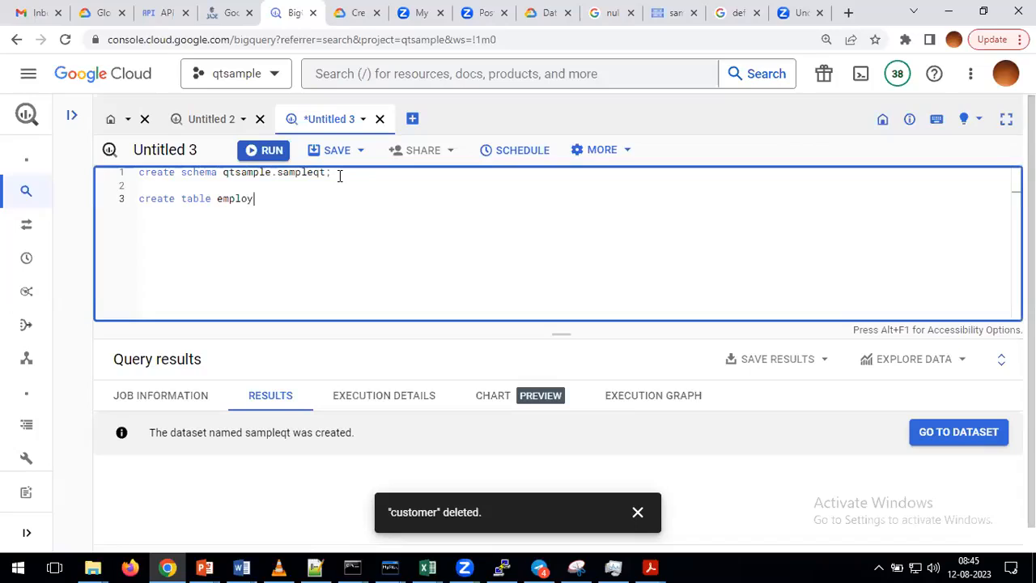
{"action": "type", "text": "ee("}
{"action": "key", "text": "Return"}
{"action": "type", "text": "eid integer"}
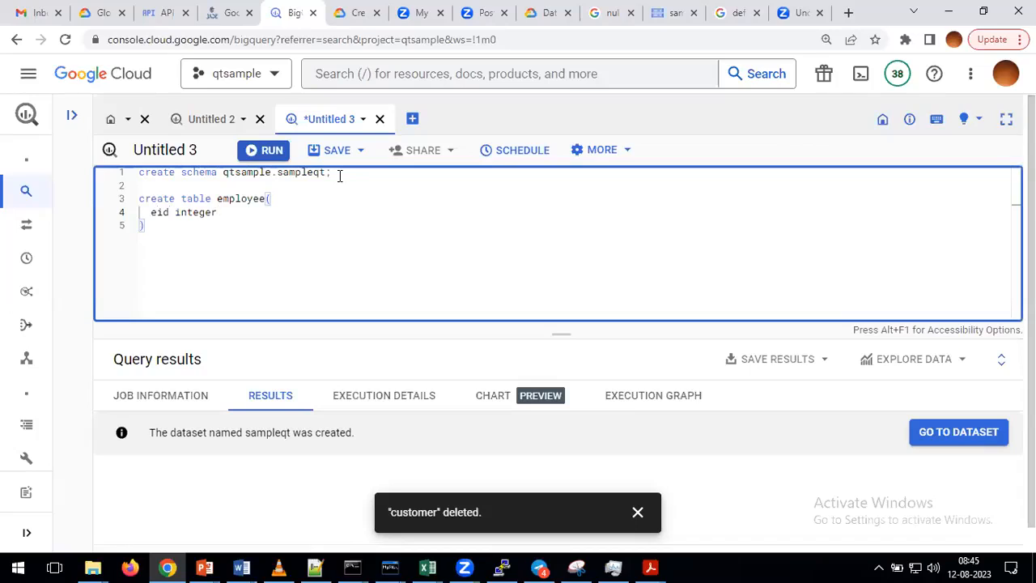
Add the columns "ename string", "sal integer" and "did integer" to the employee table definition.
{"action": "key", "text": "Return"}
{"action": "type", "text": "ename string"}
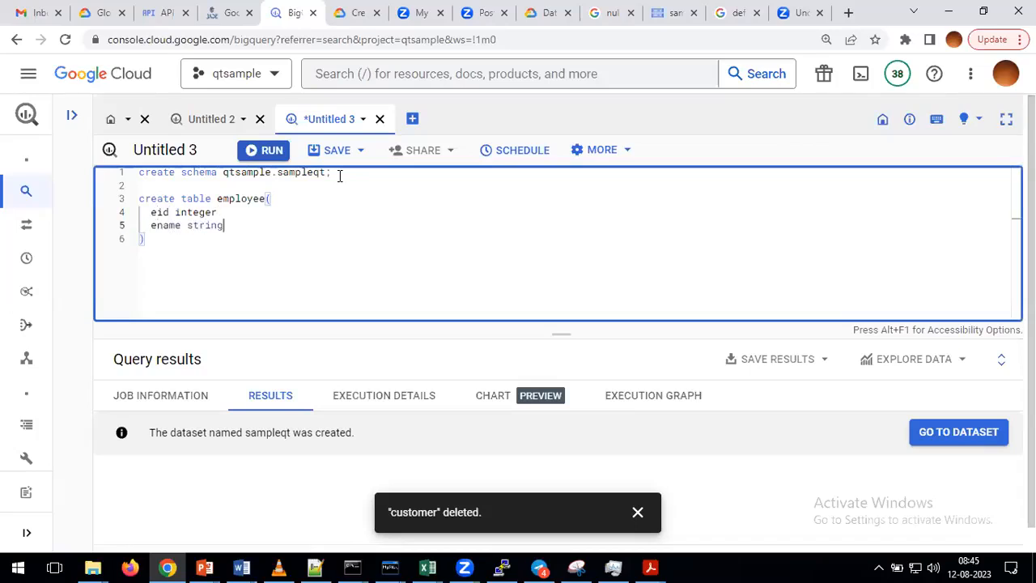
{"action": "type", "text": ","}
{"action": "key", "text": "Return"}
{"action": "type", "text": "sal integer,"}
{"action": "key", "text": "Return"}
{"action": "type", "text": "did integer"}
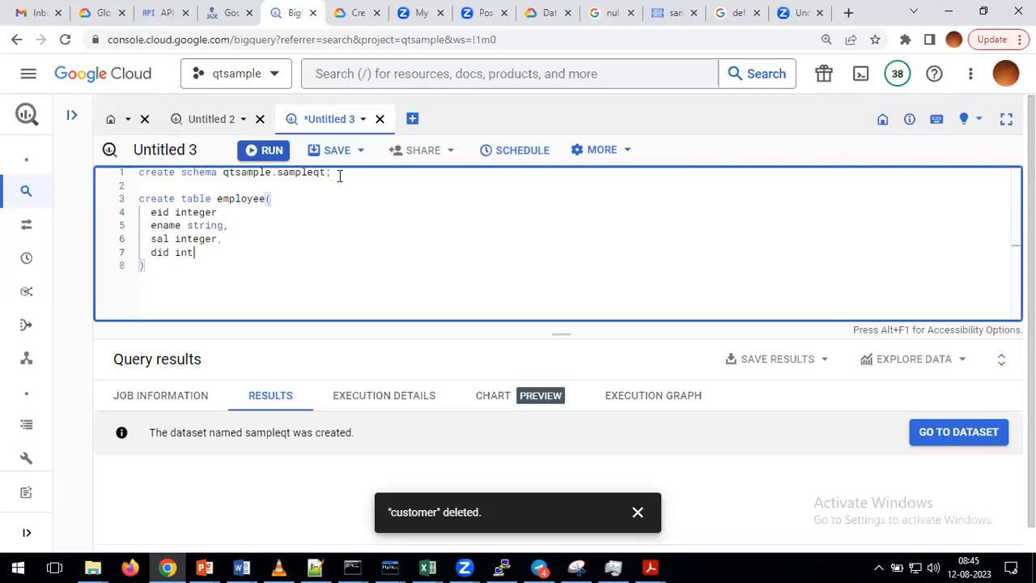
Add the missing comma after "eid integer" and select the whole create table statement to validate it.
{"action": "left_click", "coordinate": [220, 212]}
{"action": "type", "text": ","}
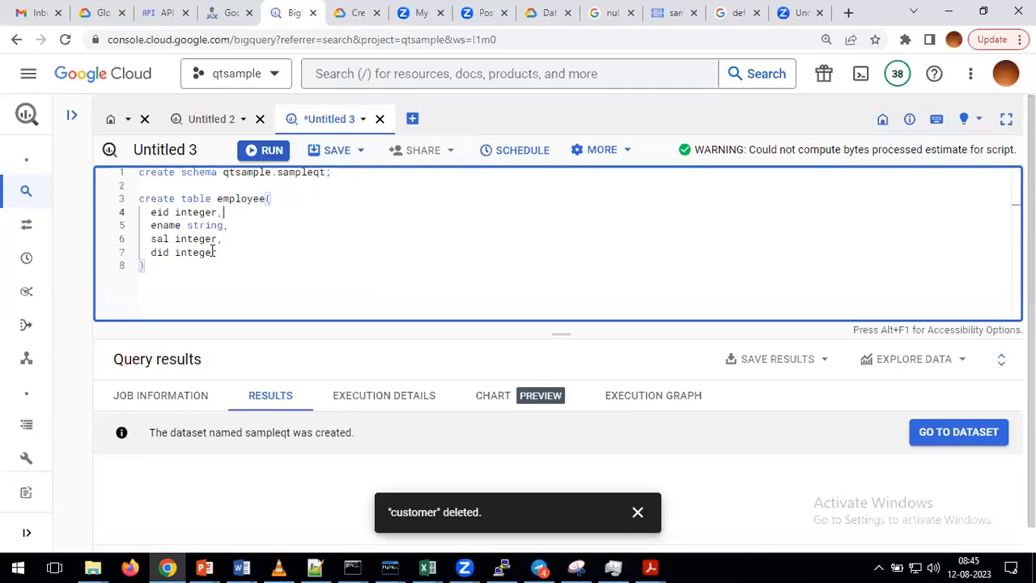
{"action": "left_click", "coordinate": [143, 270]}
{"action": "left_click", "coordinate": [138, 211], "text": "shift"}
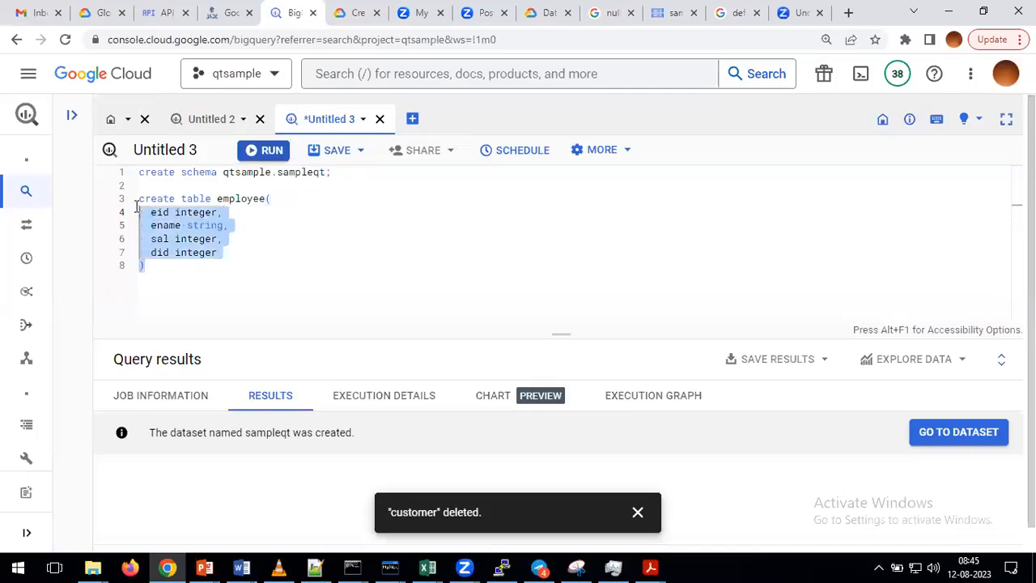
{"action": "key", "text": "shift+Up"}
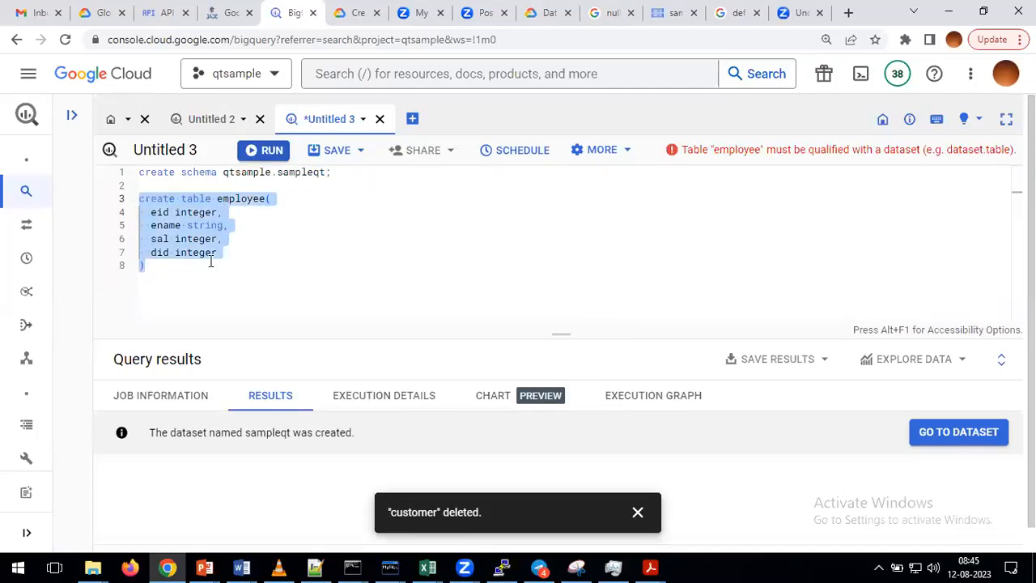
Qualify the employee table name with its dataset so it reads "sampleqt.employee".
{"action": "left_click", "coordinate": [217, 202]}
{"action": "key", "text": "ctrl+shift+Right"}
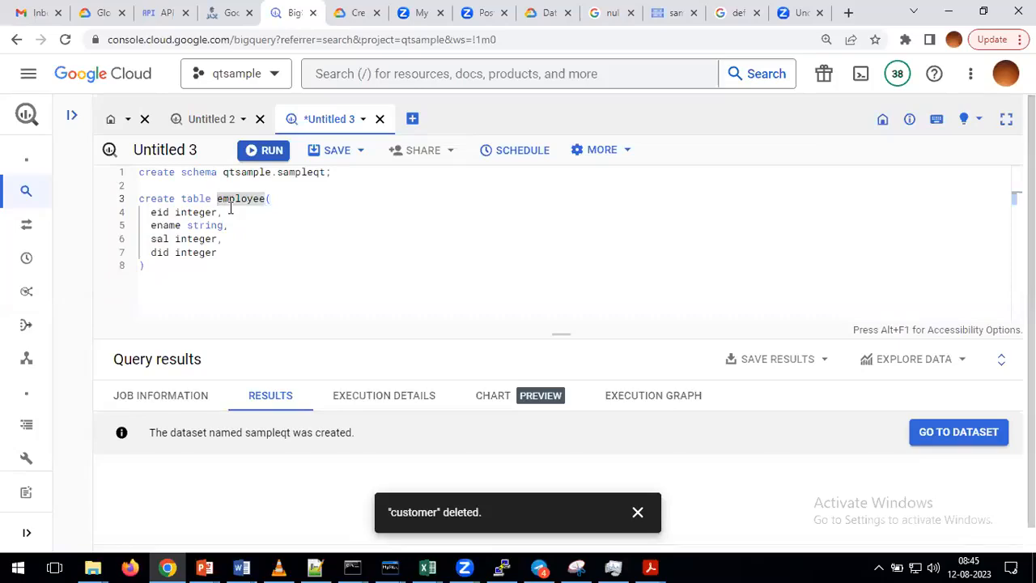
{"action": "key", "text": "Left"}
{"action": "type", "text": "qtsa"}
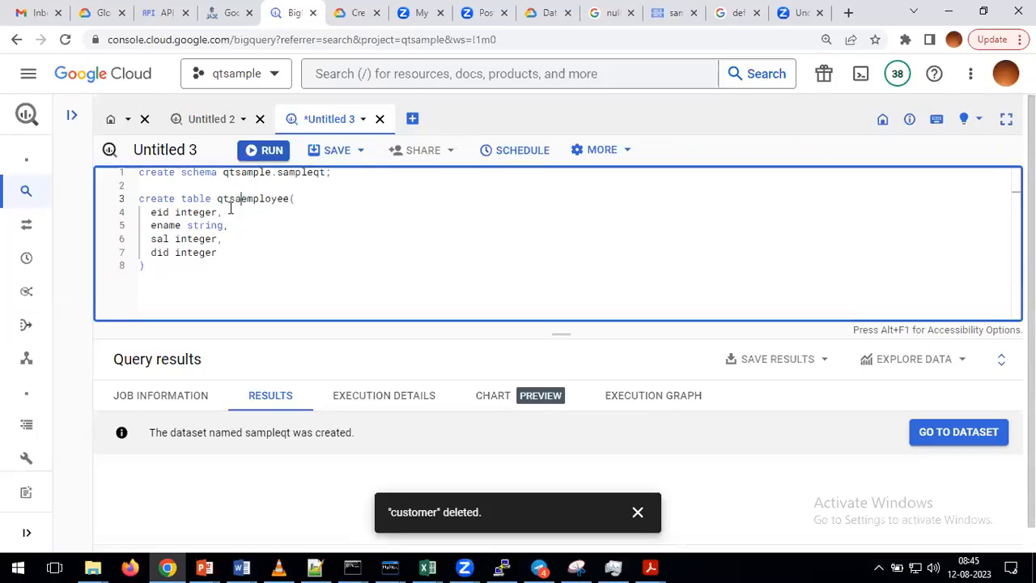
{"action": "type", "text": "mple"}
{"action": "type", "text": "e"}
{"action": "key", "text": "BackSpace"}
{"action": "key", "text": "BackSpace"}
{"action": "key", "text": "BackSpace"}
{"action": "key", "text": "BackSpace"}
{"action": "key", "text": "BackSpace"}
{"action": "key", "text": "BackSpace"}
{"action": "key", "text": "BackSpace"}
{"action": "key", "text": "BackSpace"}
{"action": "type", "text": "sample."}
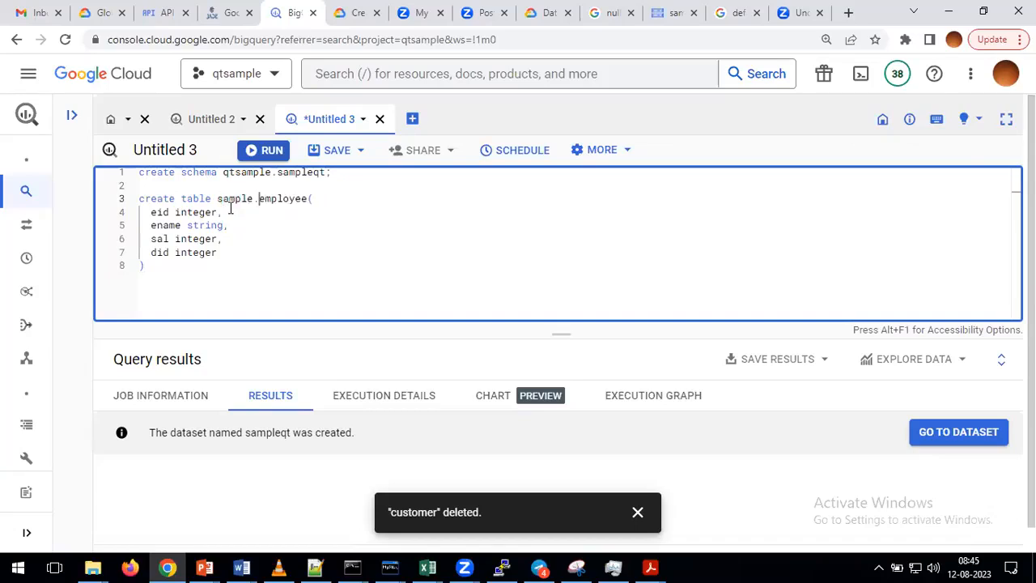
{"action": "type", "text": "t."}
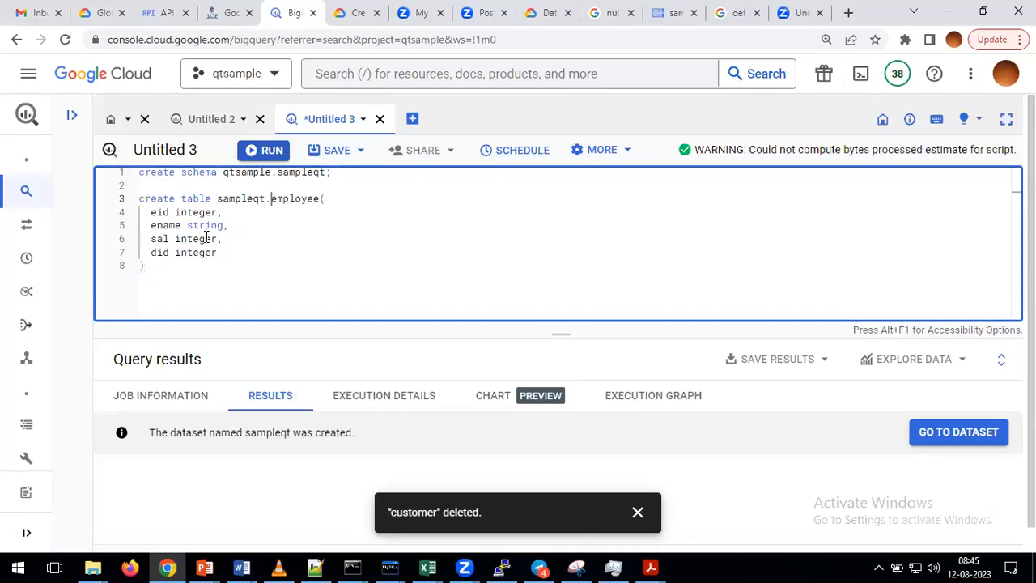
{"action": "left_click", "coordinate": [225, 173]}
{"action": "left_click", "coordinate": [218, 199]}
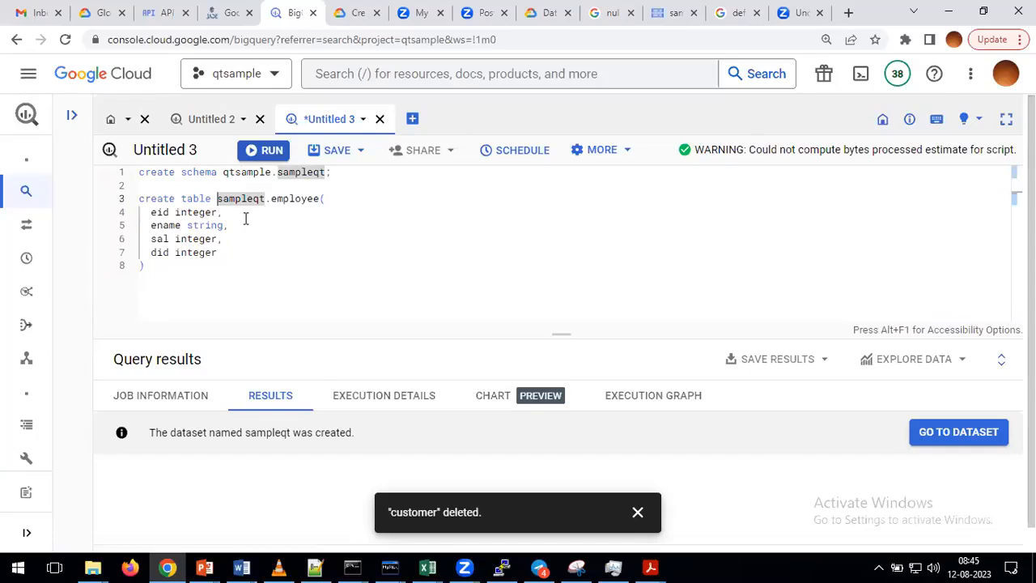
{"action": "type", "text": "create schema qtsample.sampleqt;"}
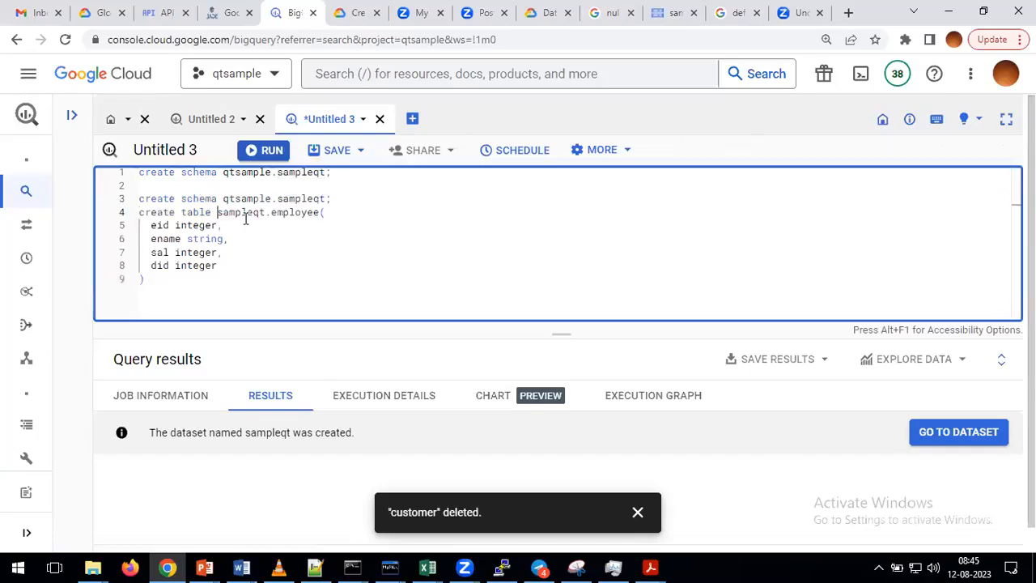
{"action": "type", "text": "."}
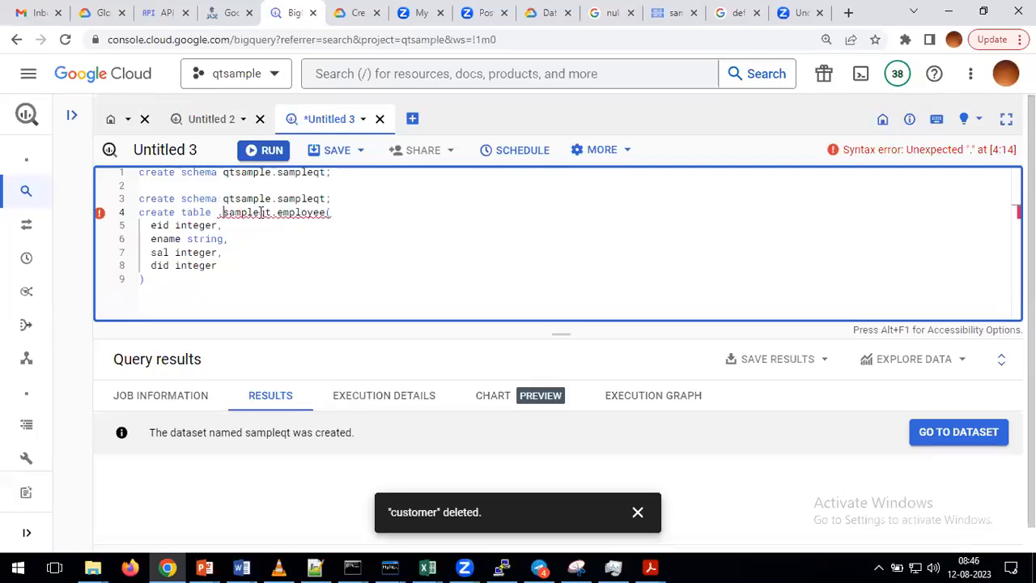
{"action": "left_click", "coordinate": [224, 200]}
{"action": "left_click", "coordinate": [233, 215]}
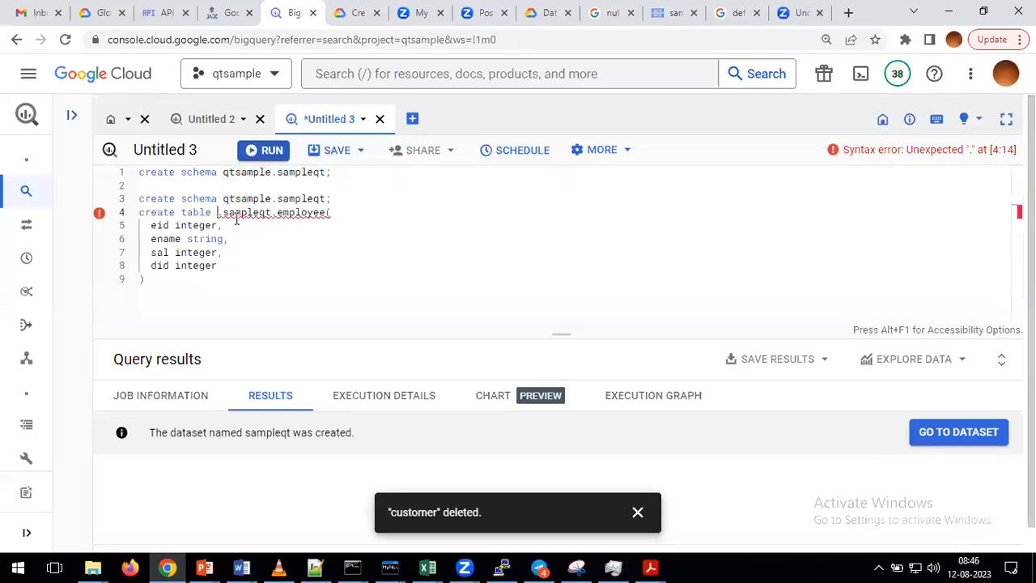
{"action": "type", "text": "create schema qtsample.sampleqt;"}
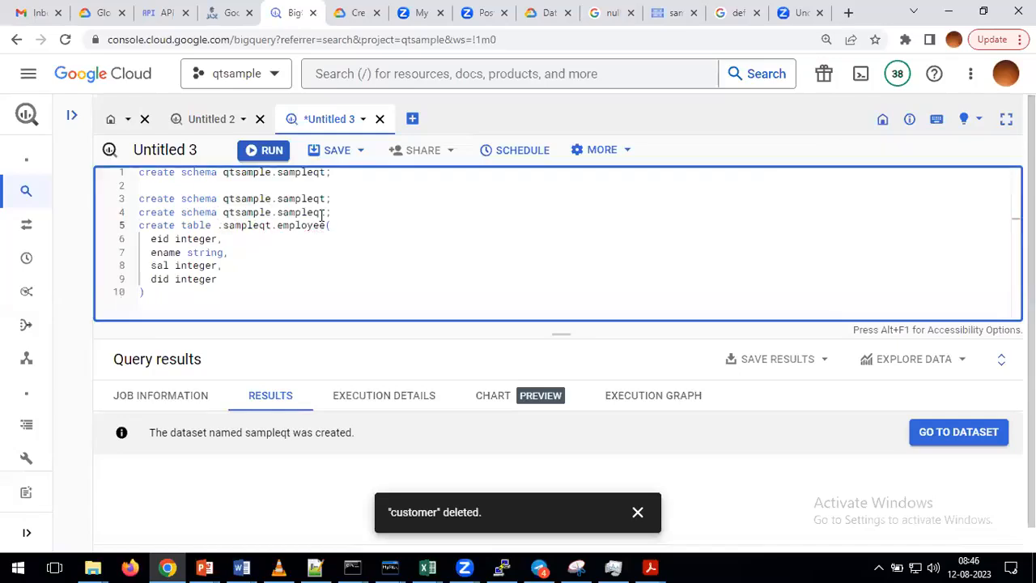
{"action": "key", "text": "ctrl+z"}
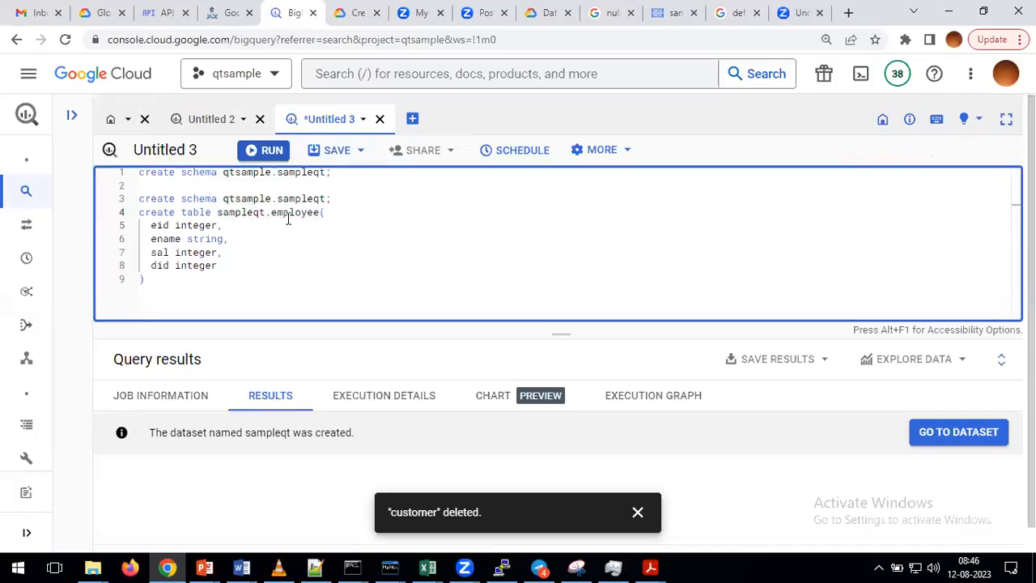
Prefix the table name with the project so it reads "qtsample.sampleqt.employee" and clear the duplicate create schema line above it.
{"action": "double_click", "coordinate": [245, 199]}
{"action": "key", "text": "ctrl+c"}
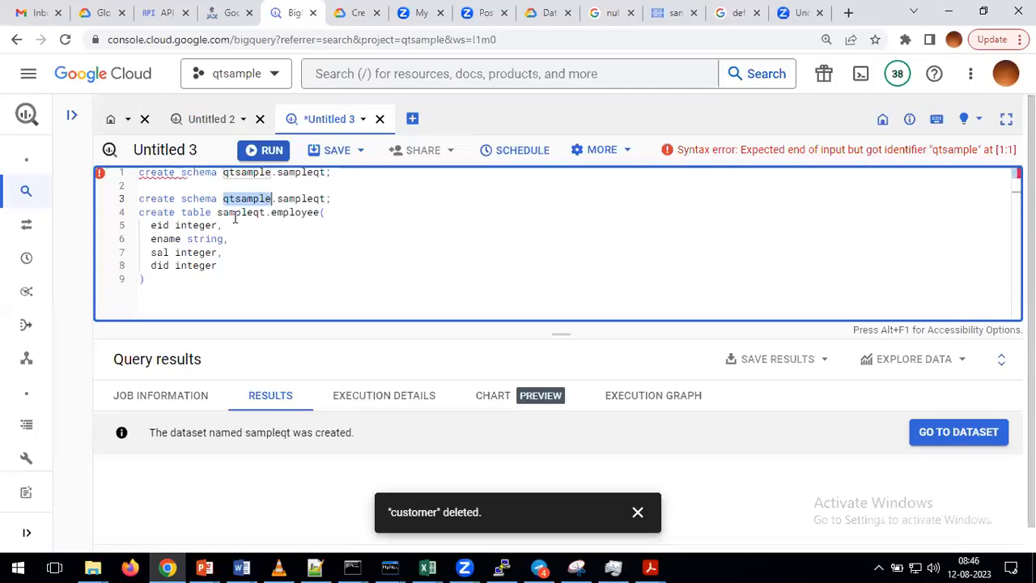
{"action": "left_click", "coordinate": [237, 216]}
{"action": "left_click", "coordinate": [218, 213]}
{"action": "key", "text": "ctrl+v"}
{"action": "type", "text": "."}
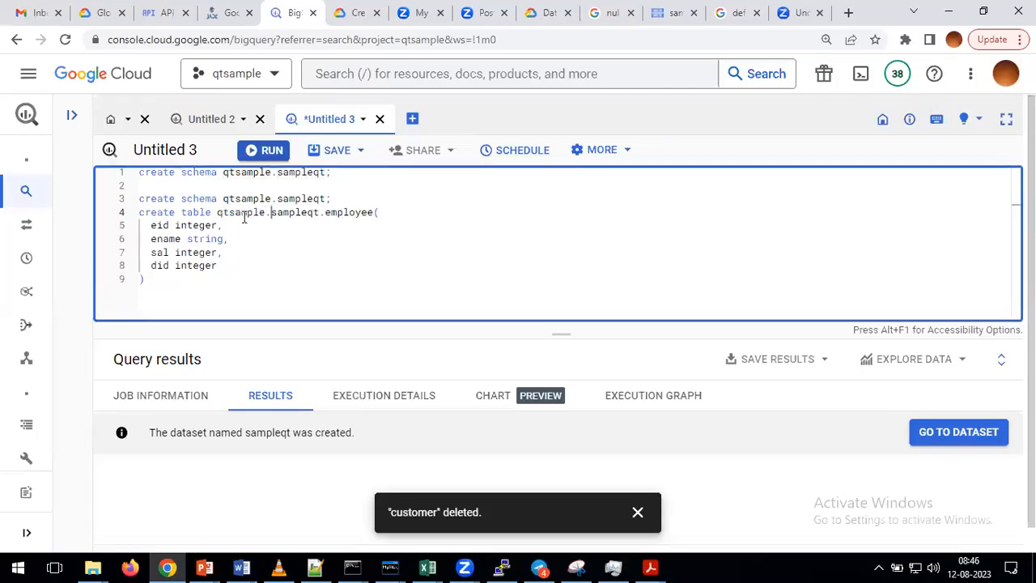
{"action": "triple_click", "coordinate": [338, 199]}
{"action": "key", "text": "BackSpace"}
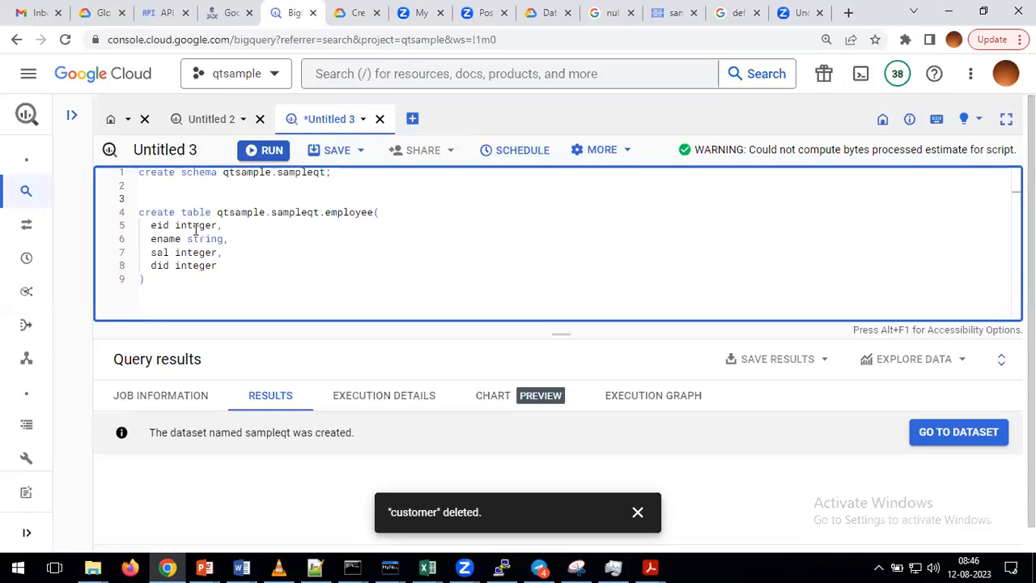
Insert the clause "if not exists" between "create table" and the qualified table name.
{"action": "double_click", "coordinate": [240, 212]}
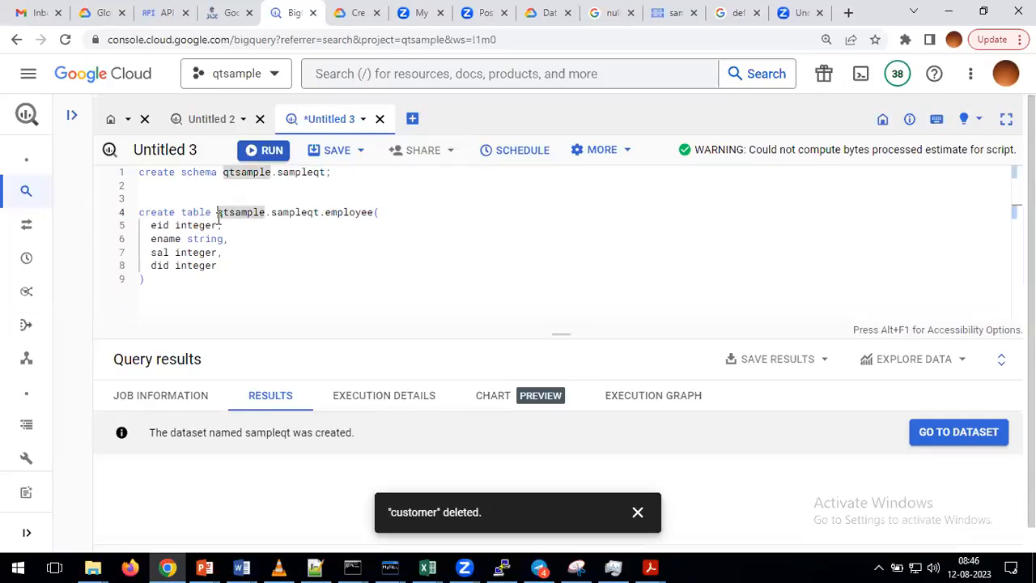
{"action": "left_click", "coordinate": [218, 214]}
{"action": "type", "text": "if table not exist"}
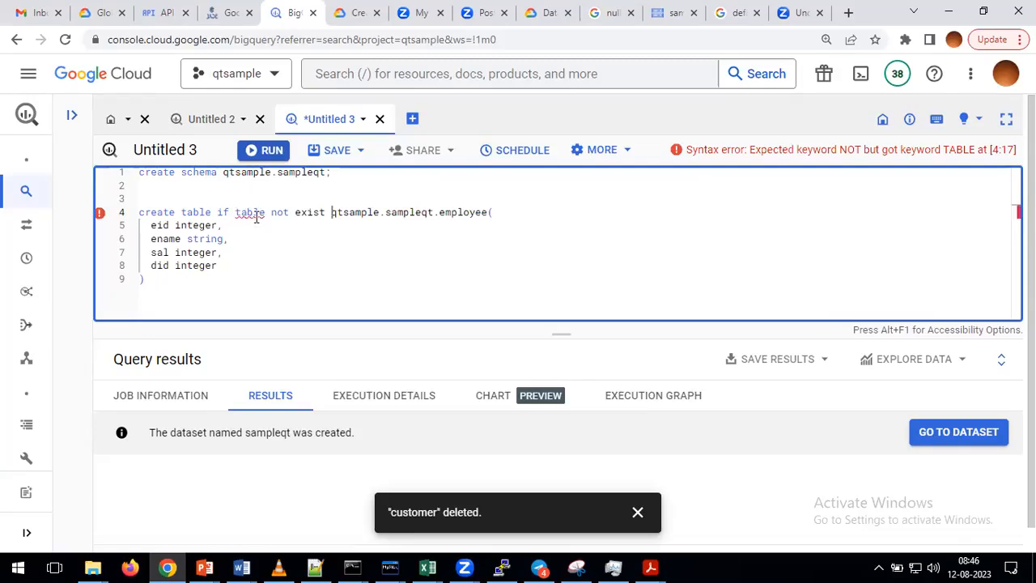
{"action": "double_click", "coordinate": [253, 213]}
{"action": "key", "text": "BackSpace"}
{"action": "key", "text": "Delete"}
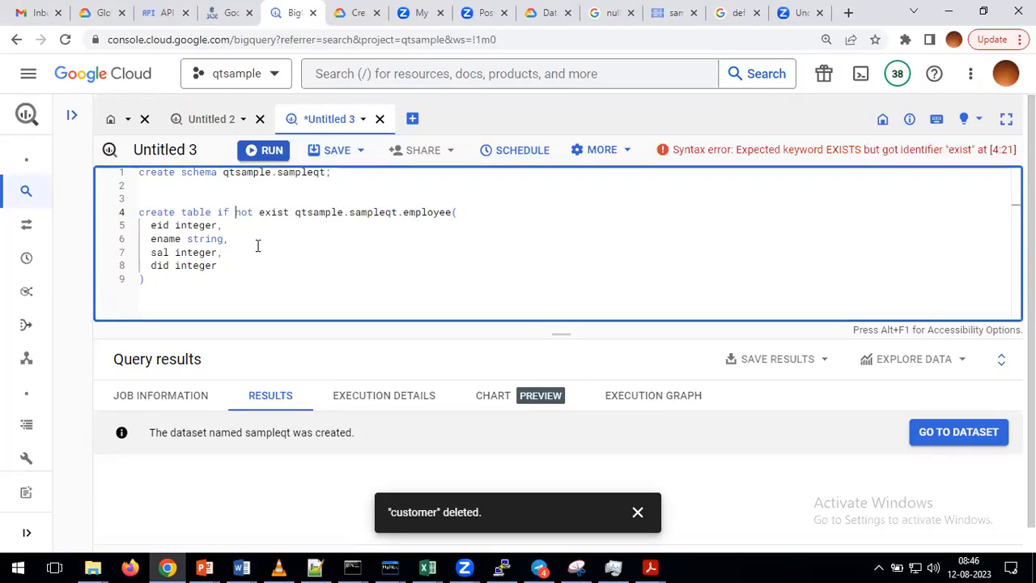
{"action": "double_click", "coordinate": [289, 213]}
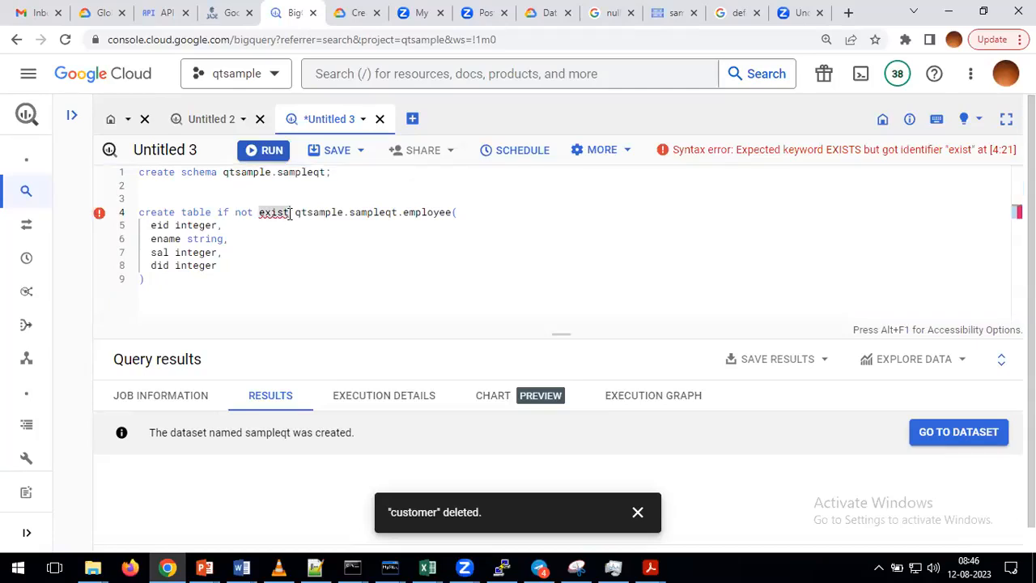
{"action": "type", "text": "exists"}
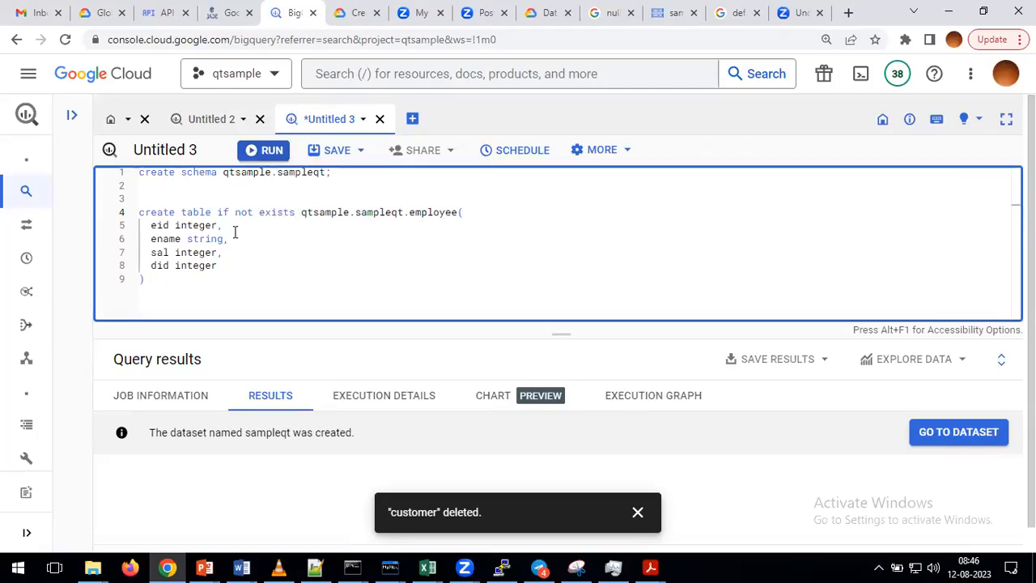
{"action": "left_click_drag", "start_coordinate": [217, 213], "coordinate": [296, 213]}
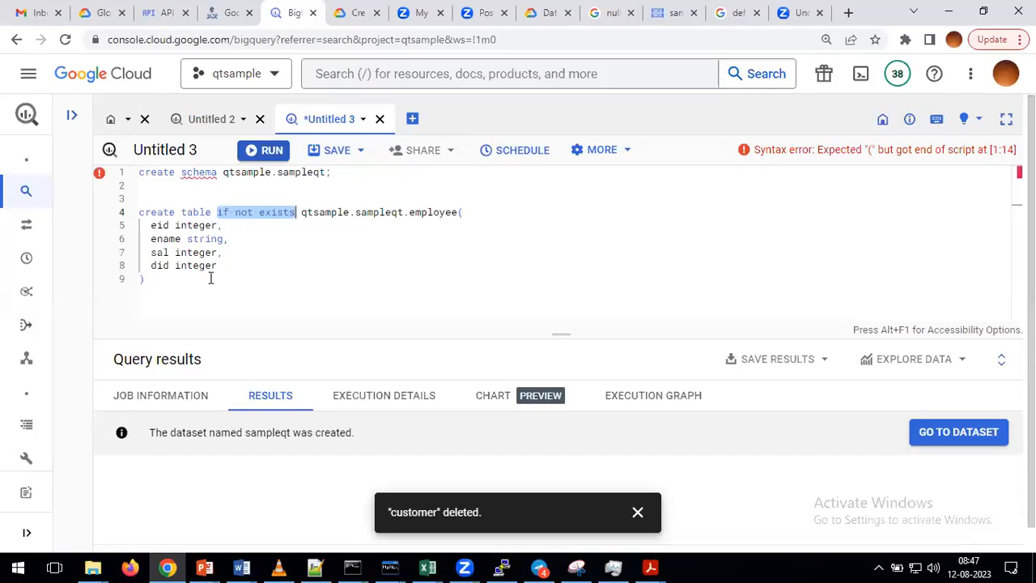
End the create table statement with a semicolon and run only that statement.
{"action": "left_click", "coordinate": [163, 280]}
{"action": "type", "text": ";"}
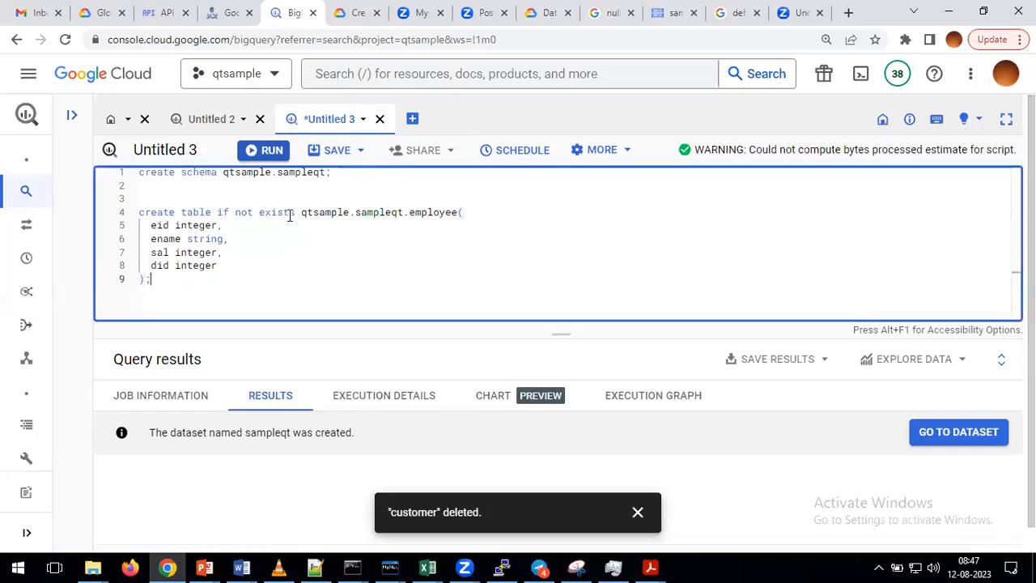
{"action": "left_click_drag", "start_coordinate": [295, 213], "coordinate": [220, 213]}
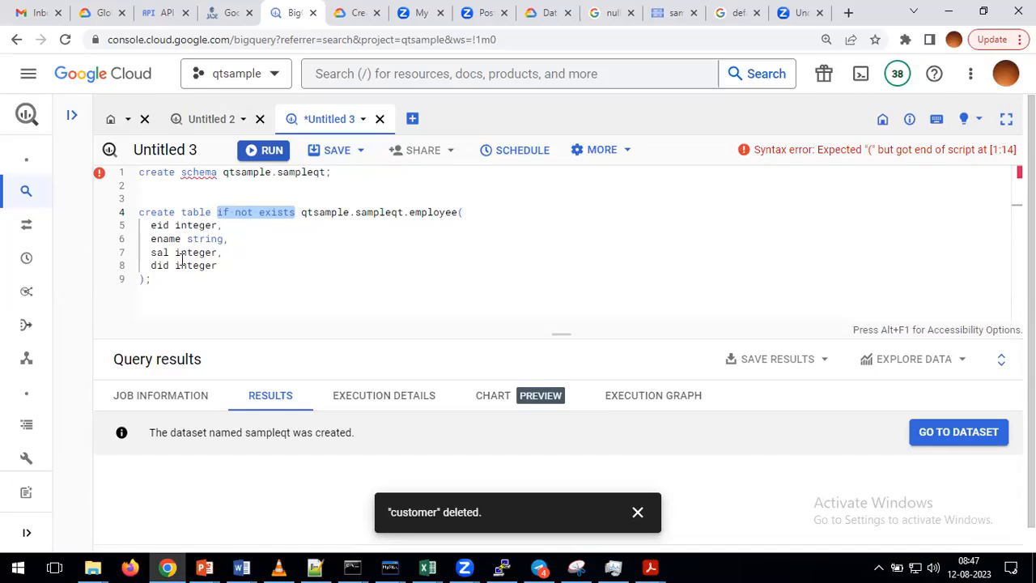
{"action": "left_click_drag", "start_coordinate": [167, 286], "coordinate": [135, 212]}
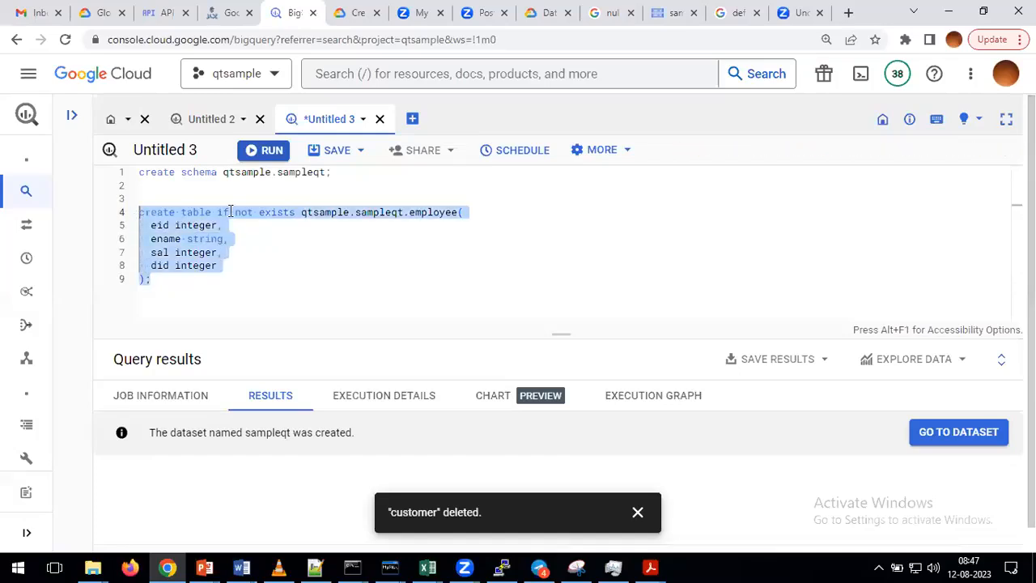
{"action": "left_click", "coordinate": [261, 153]}
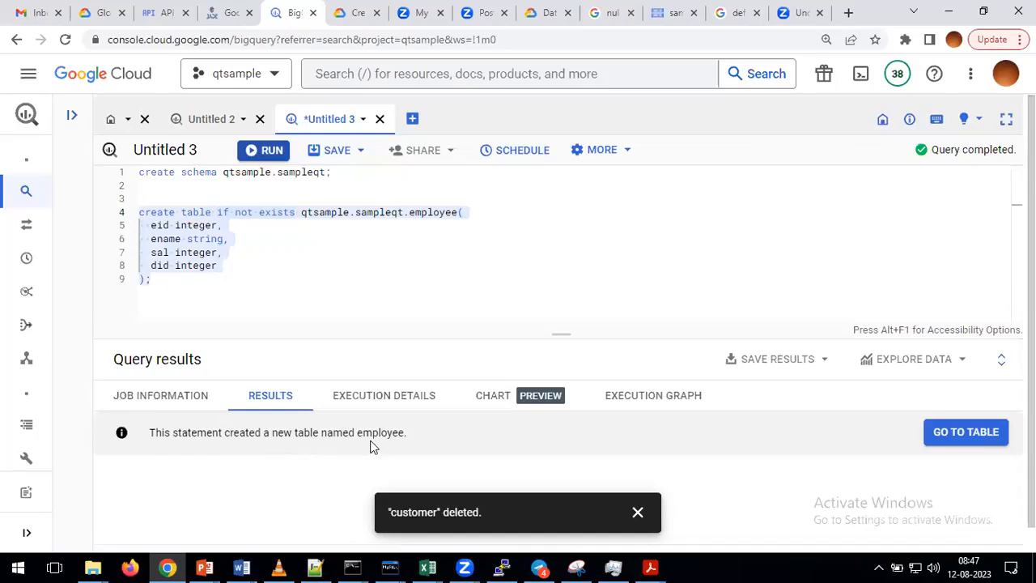
Show the Explorer to check for the employee table under sampleqt, and hide the Explorer again.
{"action": "left_click", "coordinate": [345, 283]}
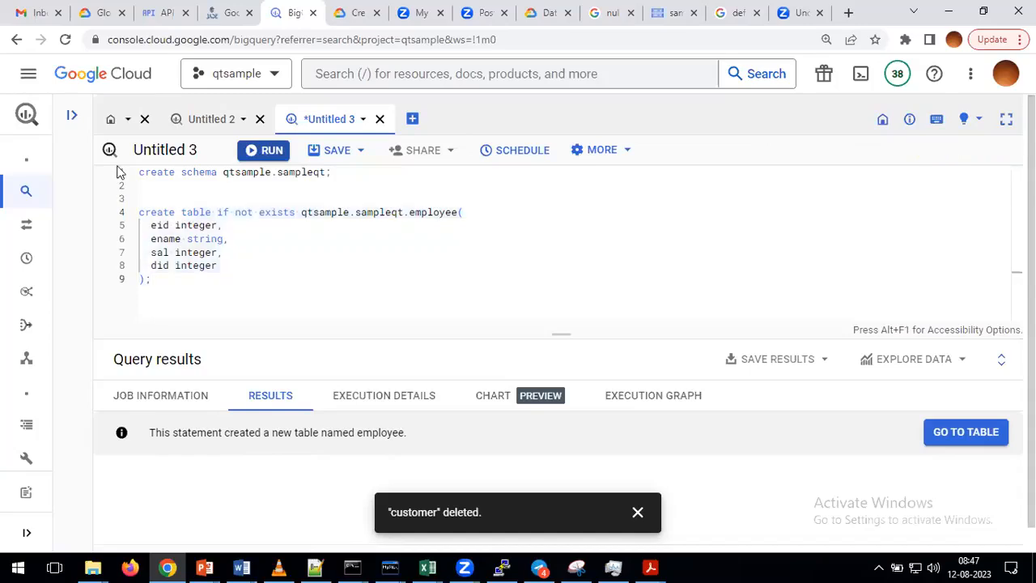
{"action": "left_click", "coordinate": [72, 119]}
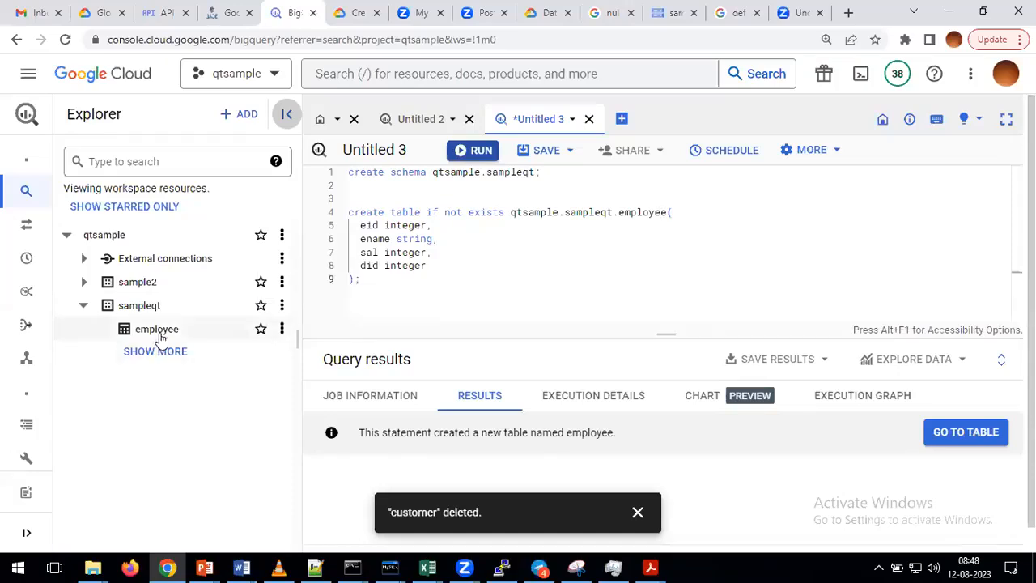
{"action": "left_click", "coordinate": [285, 120]}
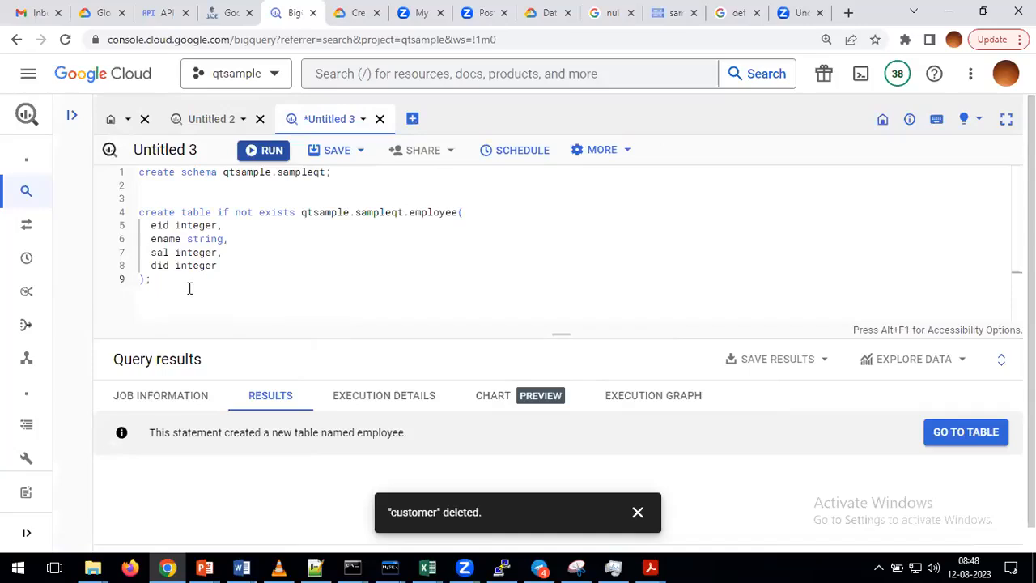
Leave a blank line below the create table statement and start a line with "insert", adding four empty lines under it.
{"action": "left_click", "coordinate": [190, 288]}
{"action": "key", "text": "Return"}
{"action": "key", "text": "Return"}
{"action": "type", "text": "insert"}
{"action": "key", "text": "Return"}
{"action": "key", "text": "Return"}
{"action": "key", "text": "Return"}
{"action": "key", "text": "Return"}
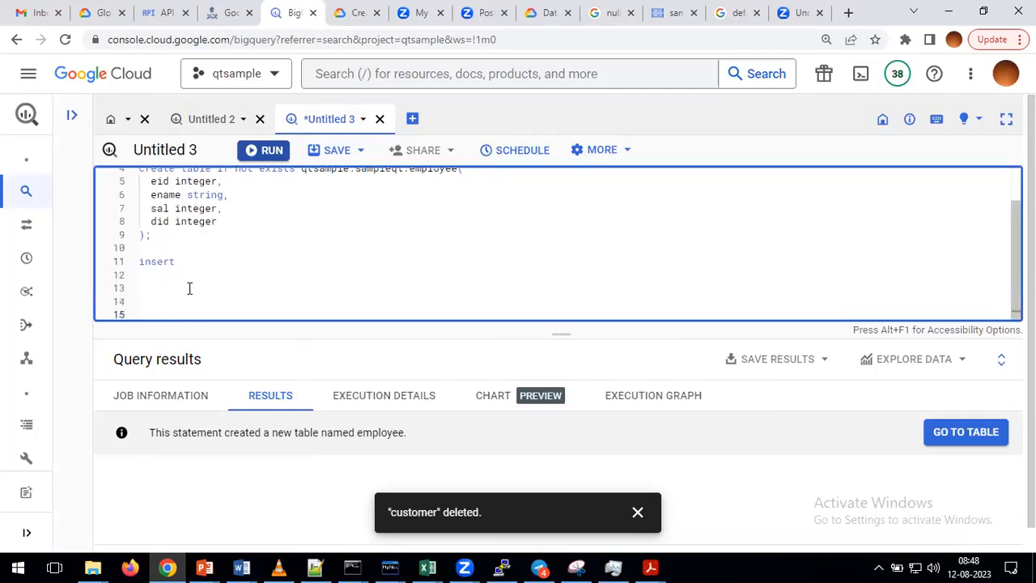
Complete the insert statement into sampleqt.employee with eid 1, the employee's name in quotes, sal 1000 and did 10, ending with a semicolon.
{"action": "left_click", "coordinate": [194, 262]}
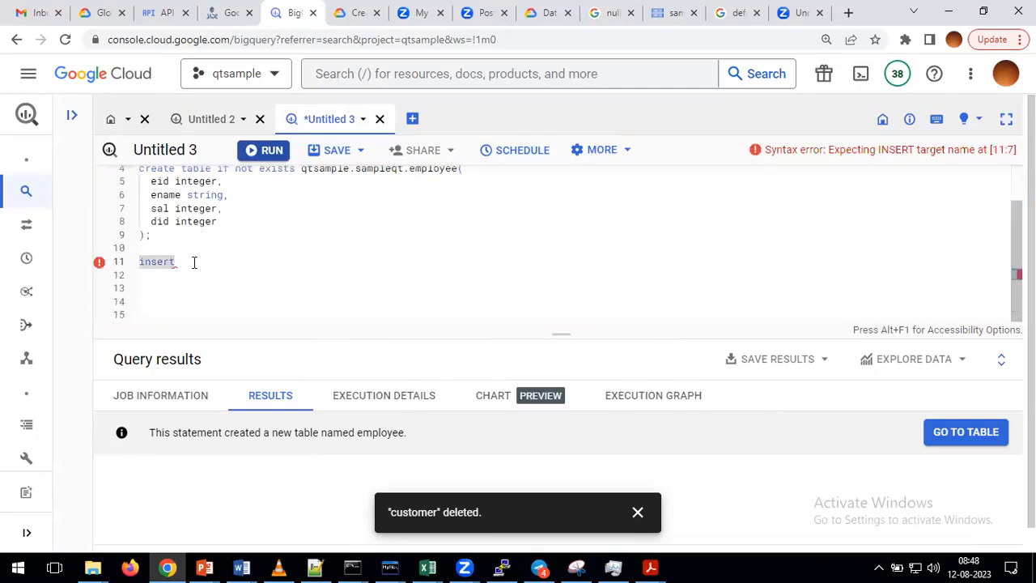
{"action": "type", "text": "into"}
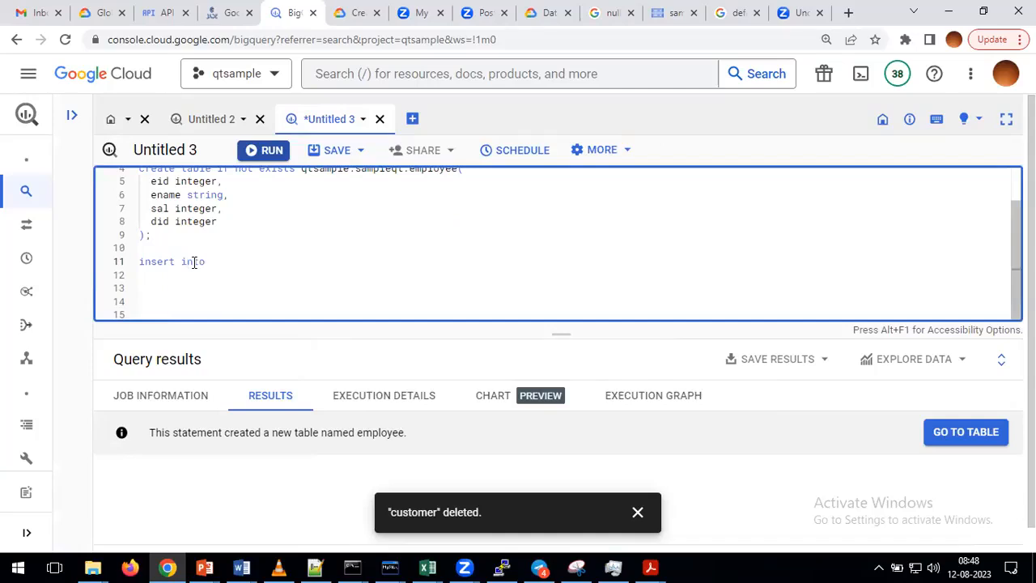
{"action": "type", "text": " sampleqt.employee values("}
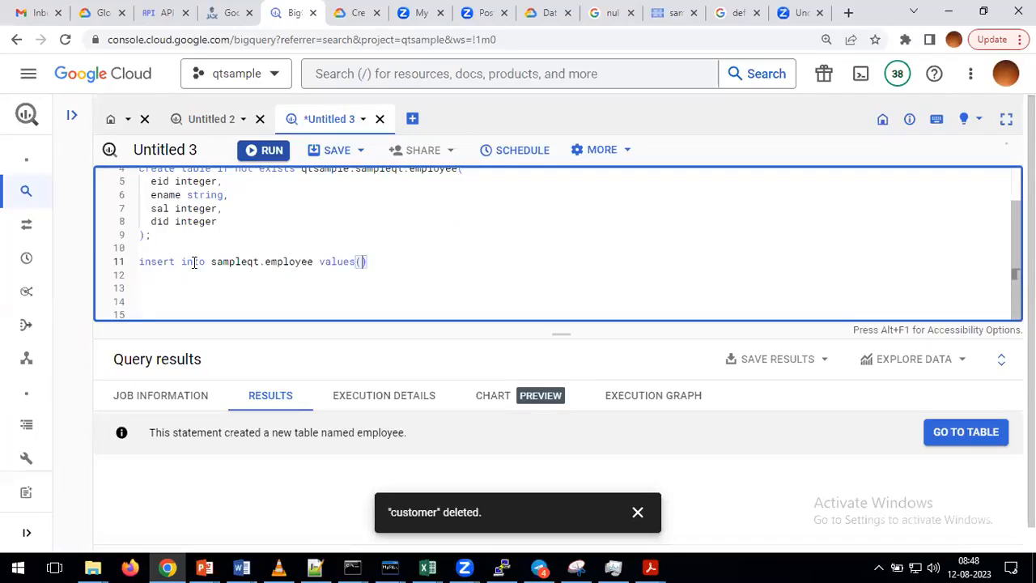
{"action": "type", "text": "1, 'srinu',"}
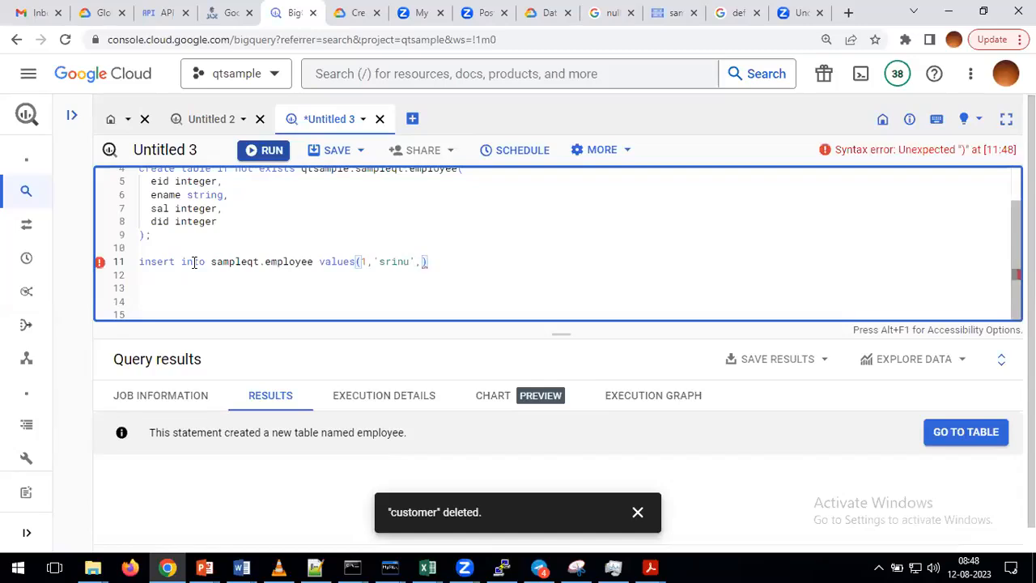
{"action": "type", "text": "1000"}
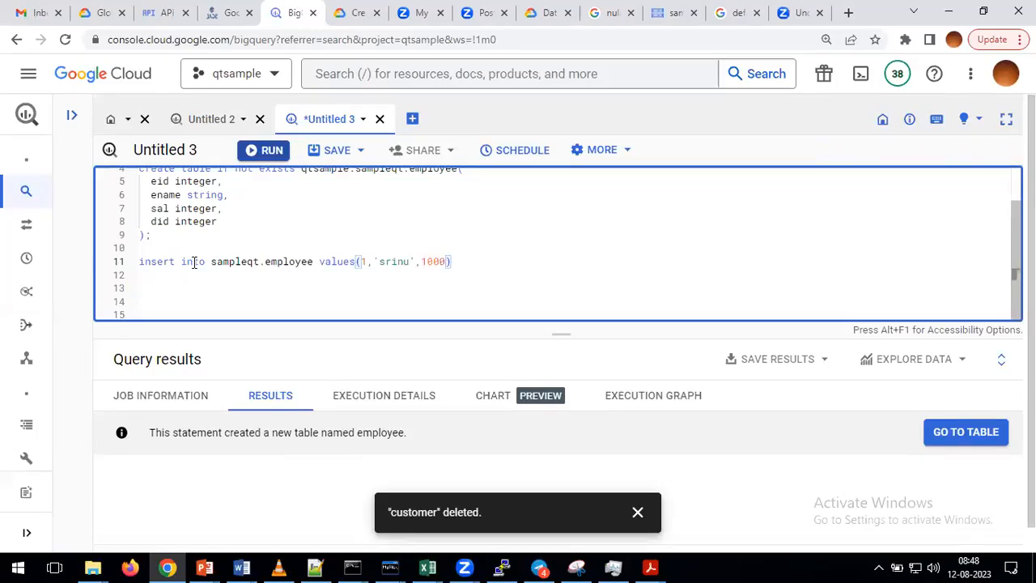
{"action": "type", "text": ","}
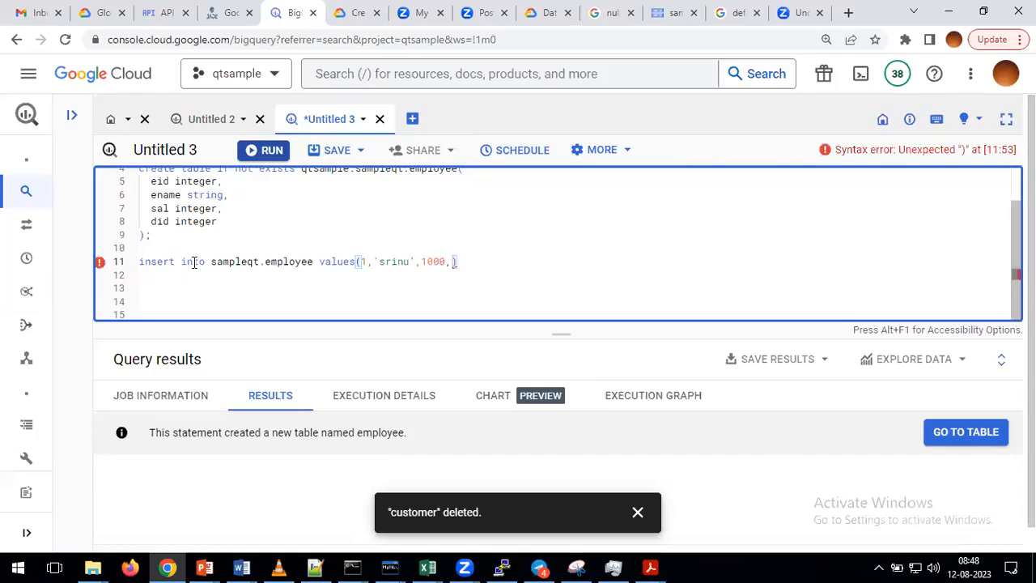
{"action": "type", "text": "10"}
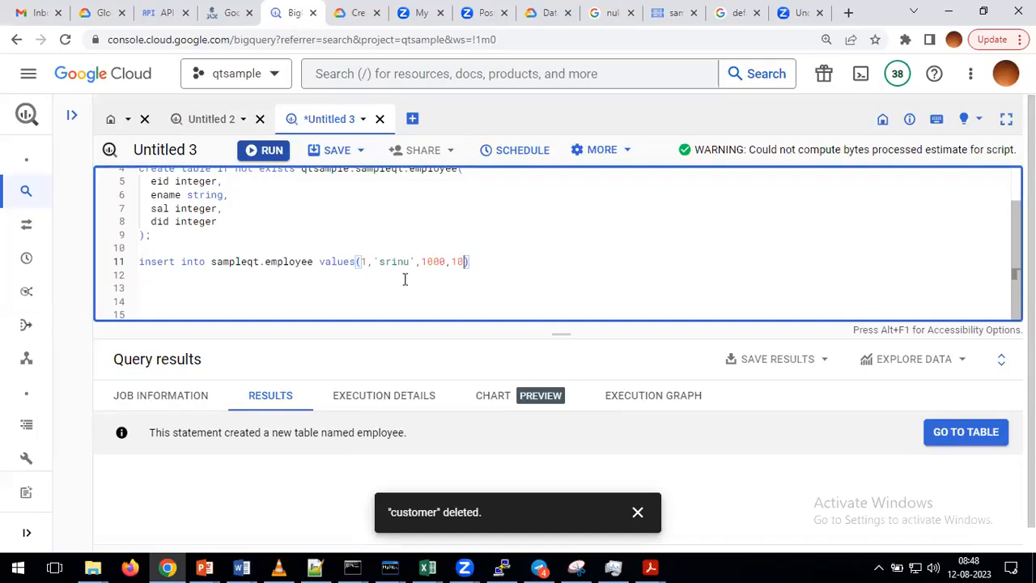
{"action": "left_click", "coordinate": [479, 266]}
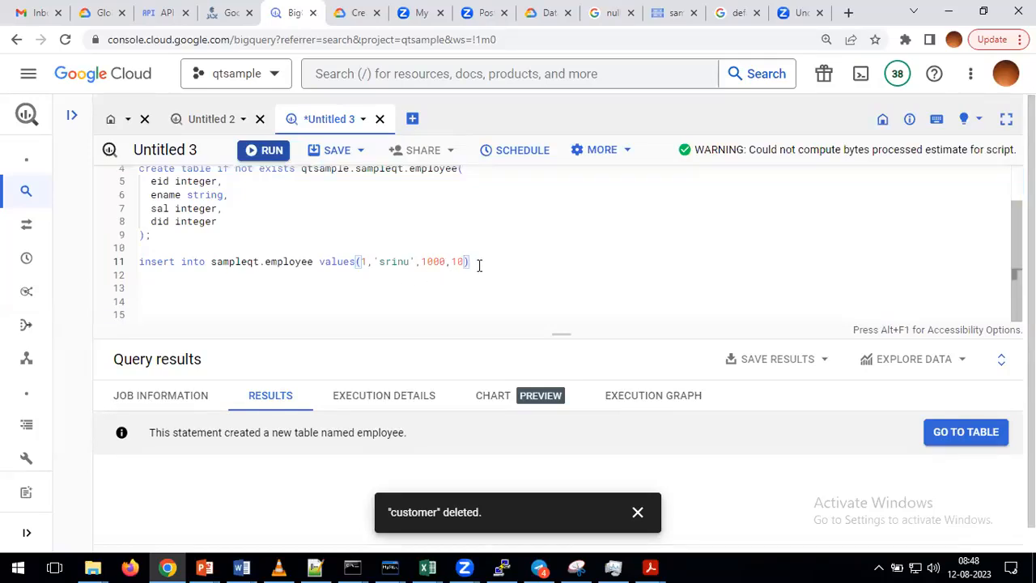
{"action": "left_click", "coordinate": [479, 264]}
{"action": "type", "text": ";"}
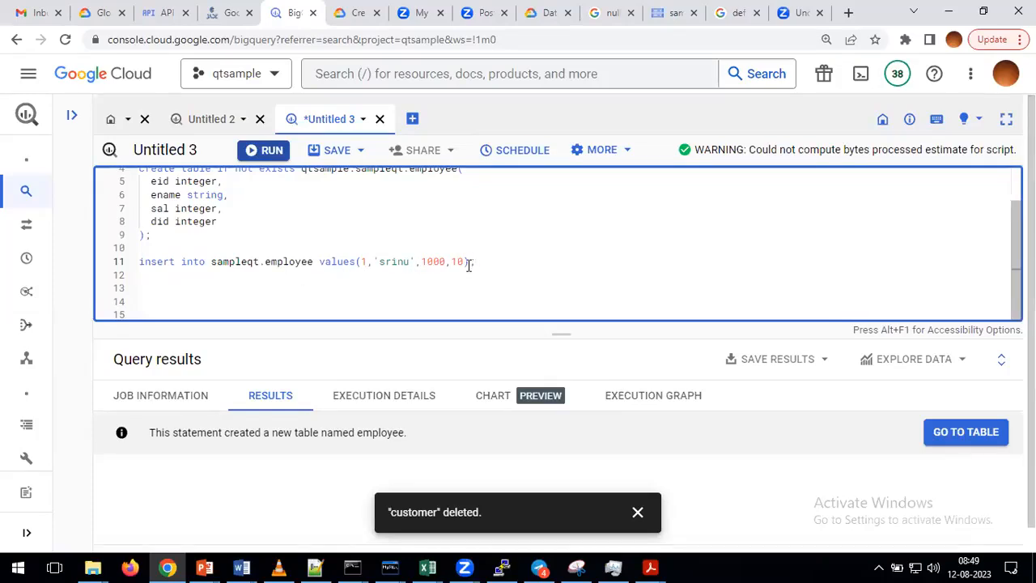
Add a comma and a copy of the first parenthesised value set before the insert statement's semicolon.
{"action": "left_click_drag", "start_coordinate": [469, 263], "coordinate": [357, 264]}
{"action": "key", "text": "ctrl+c"}
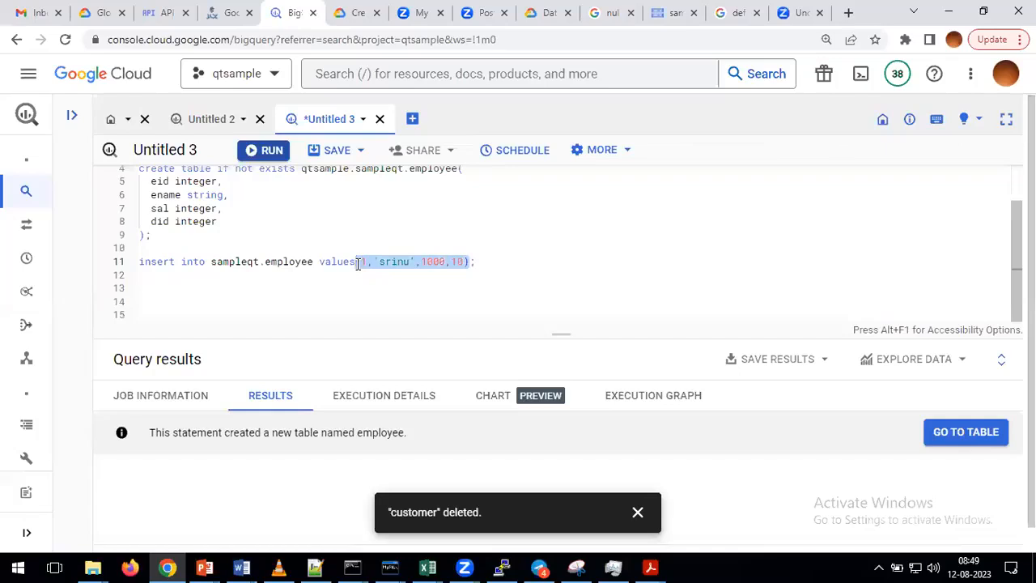
{"action": "left_click", "coordinate": [468, 261]}
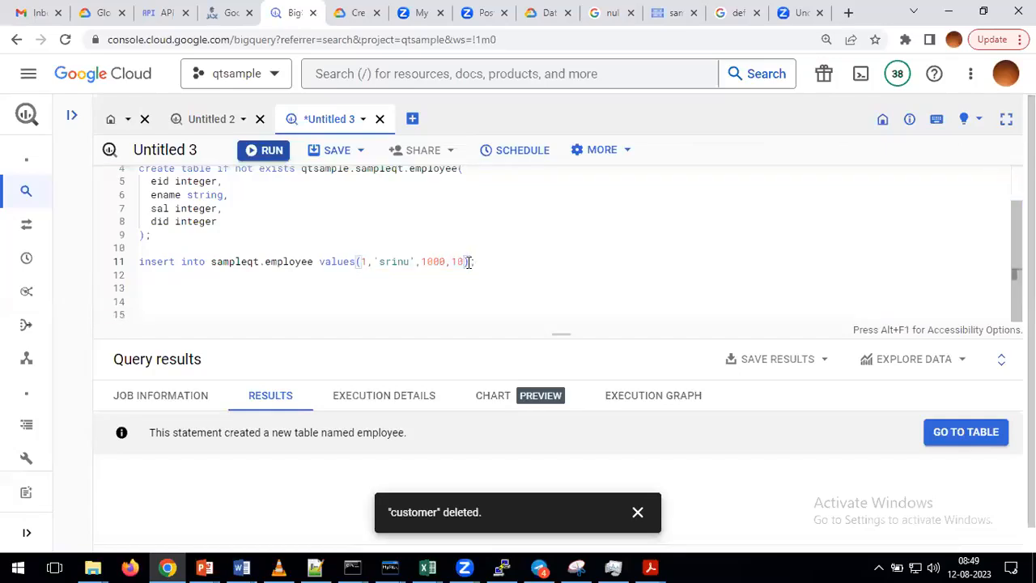
{"action": "type", "text": ";"}
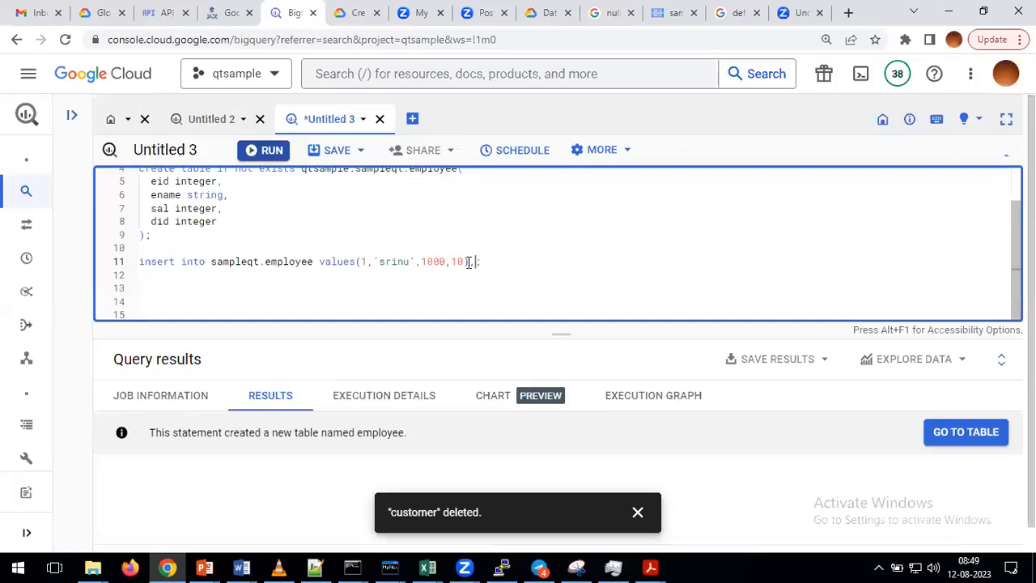
{"action": "type", "text": ","}
{"action": "key", "text": "ctrl+v"}
Change the second value set to eid 2, another employee's name and sal 2000.
{"action": "left_click", "coordinate": [485, 263]}
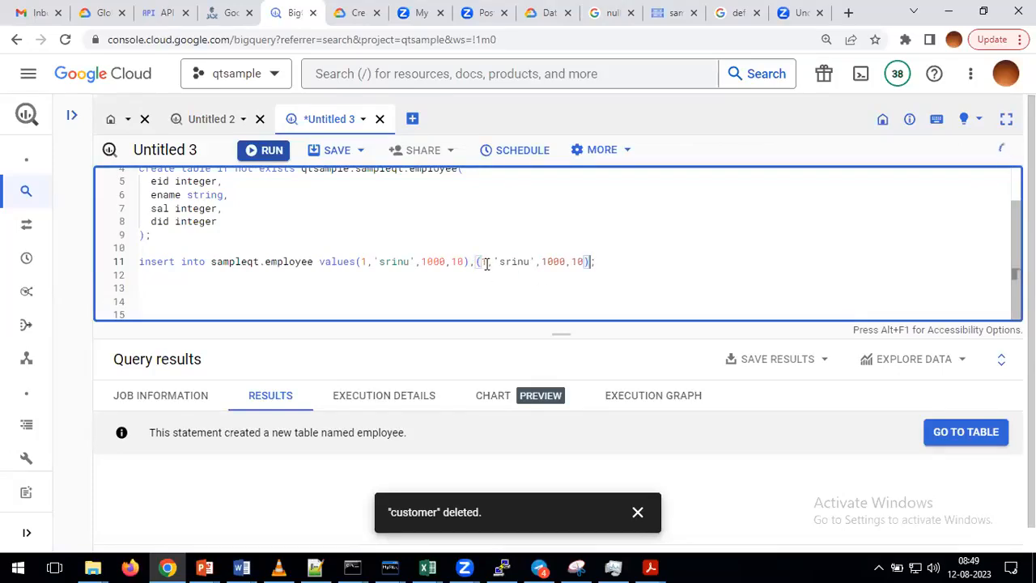
{"action": "type", "text": "2"}
{"action": "double_click", "coordinate": [512, 262]}
{"action": "type", "text": "vasu"}
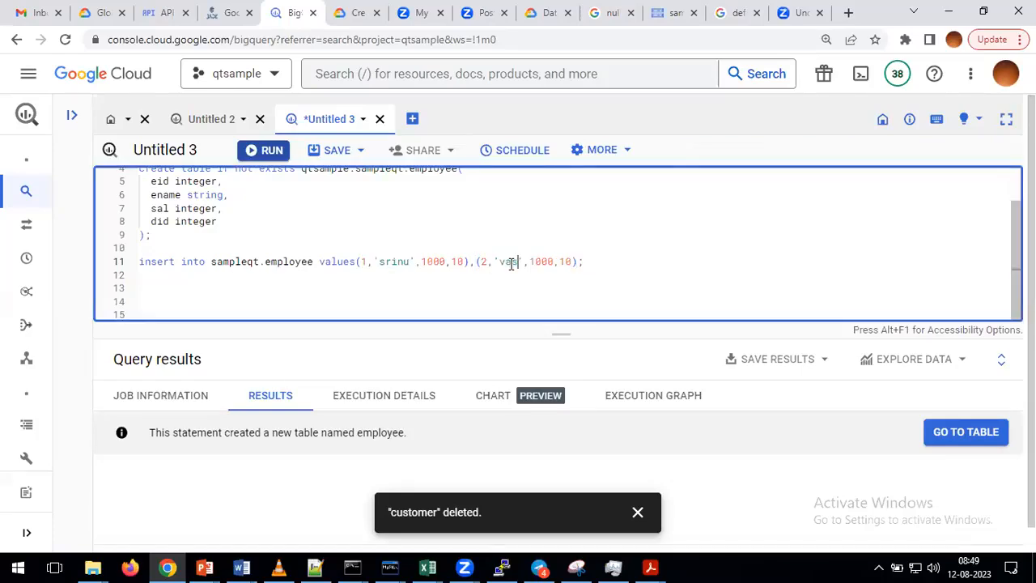
{"action": "double_click", "coordinate": [540, 263]}
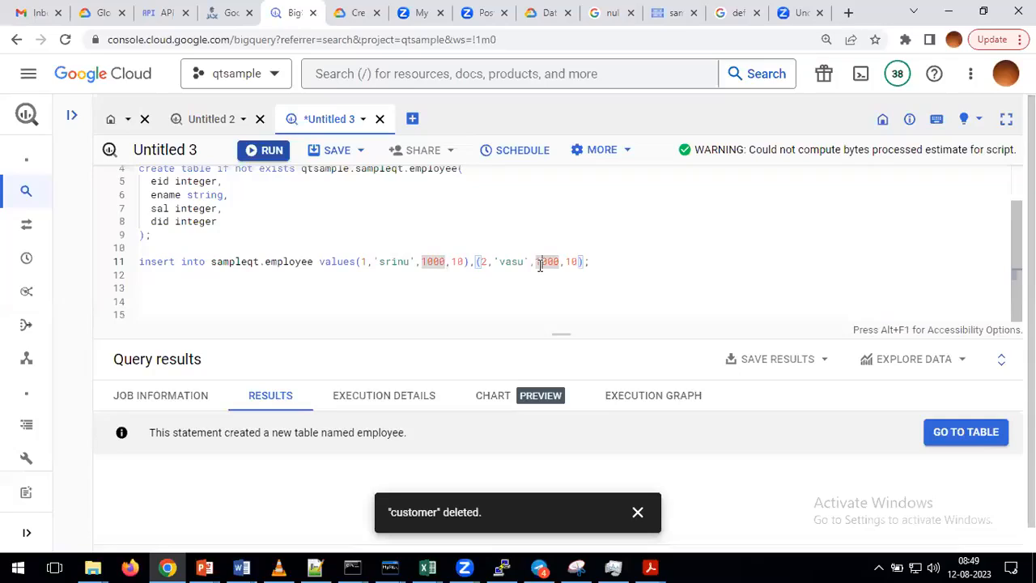
{"action": "type", "text": "2000"}
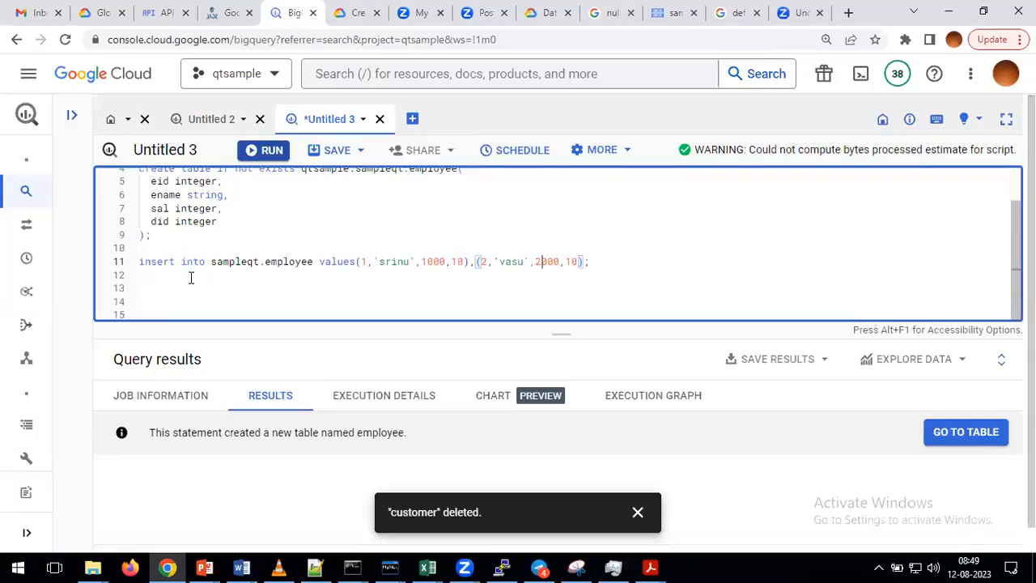
Run only the two-row insert statement on line 11.
{"action": "scroll", "coordinate": [191, 278], "scroll_direction": "down", "scroll_amount": 1}
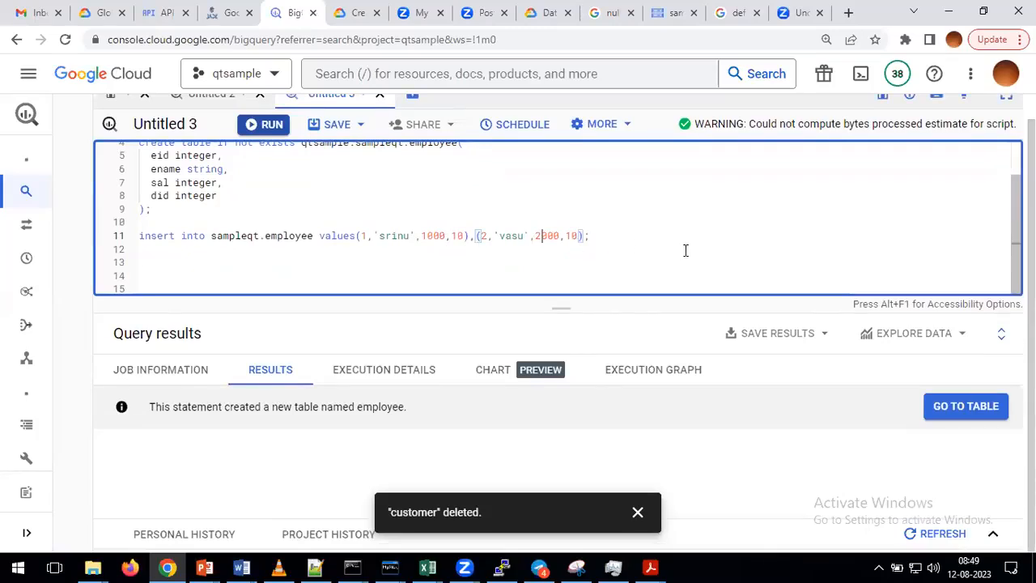
{"action": "left_click_drag", "start_coordinate": [590, 235], "coordinate": [139, 236]}
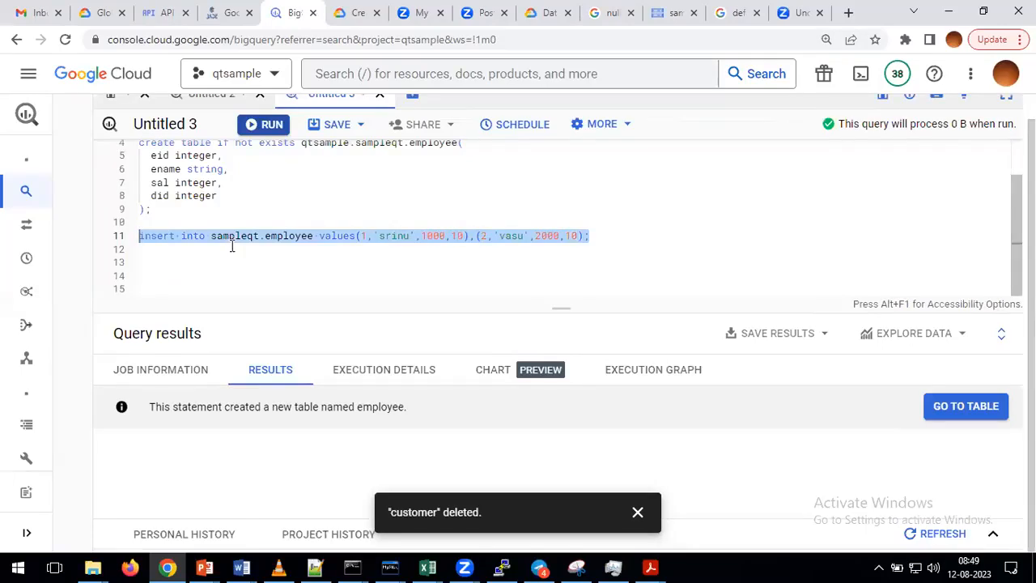
{"action": "left_click", "coordinate": [261, 129]}
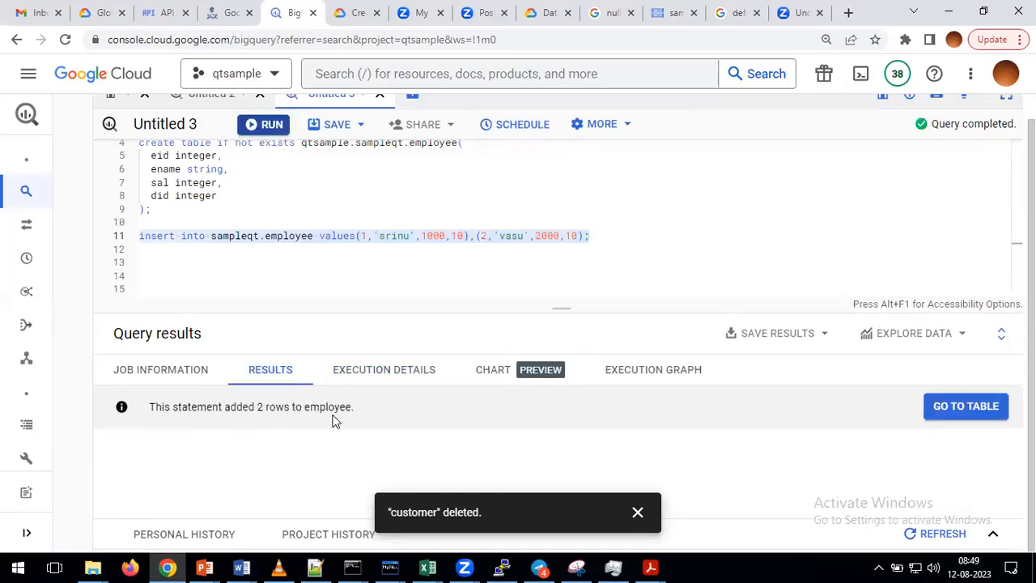
Write the query "select * from sampleqt.employee;" on line 13, below the insert statement.
{"action": "left_click", "coordinate": [615, 241]}
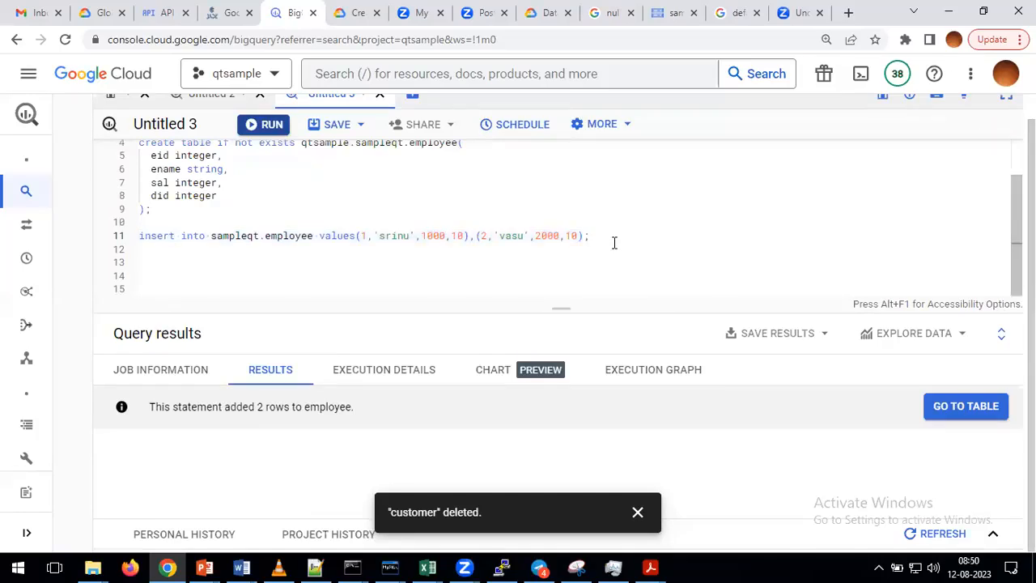
{"action": "key", "text": "Down"}
{"action": "type", "text": "select * from sqmpl"}
{"action": "key", "text": "BackSpace"}
{"action": "key", "text": "BackSpace"}
{"action": "key", "text": "BackSpace"}
{"action": "key", "text": "BackSpace"}
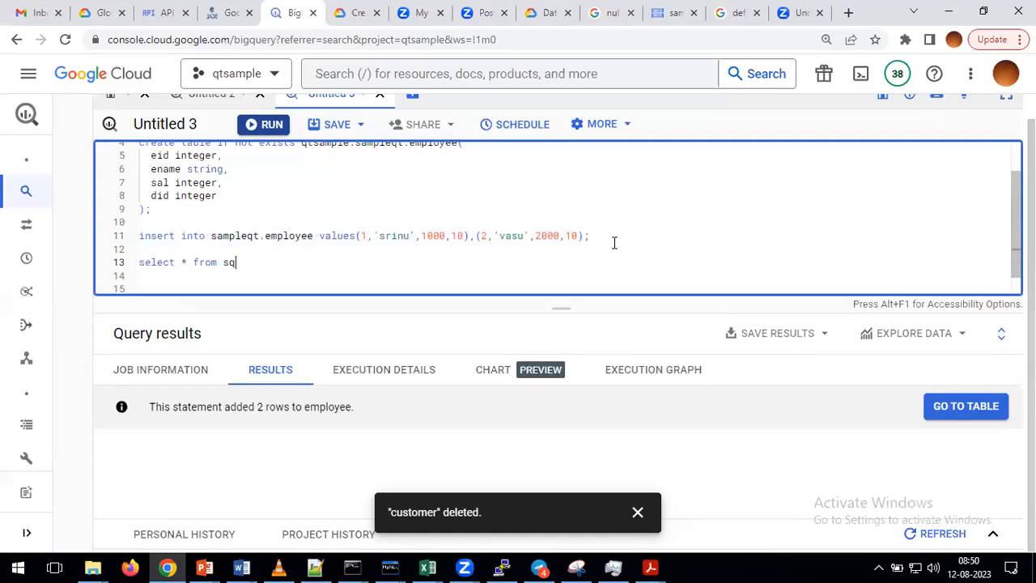
{"action": "type", "text": "ampleqt."}
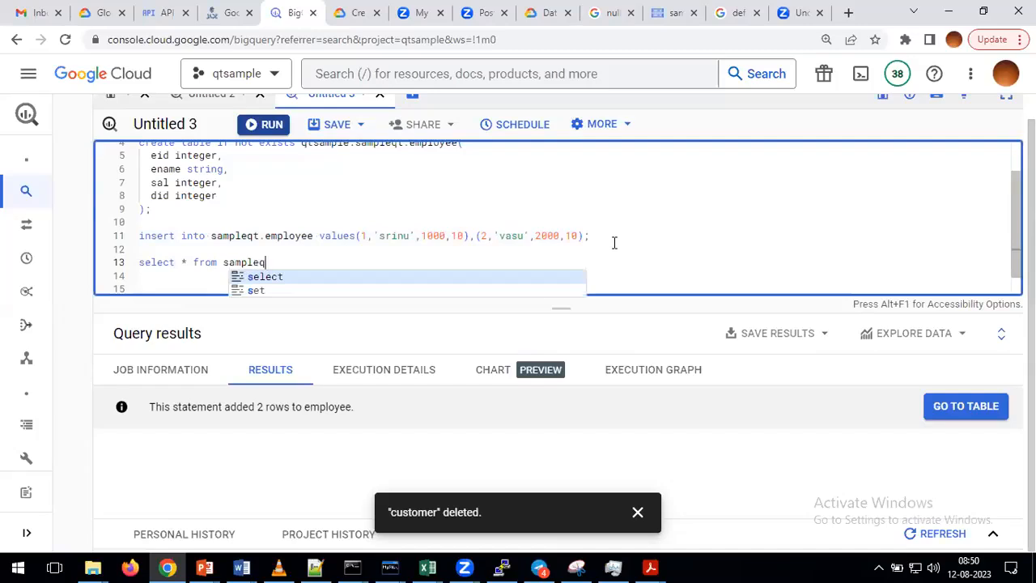
{"action": "type", "text": "employee;"}
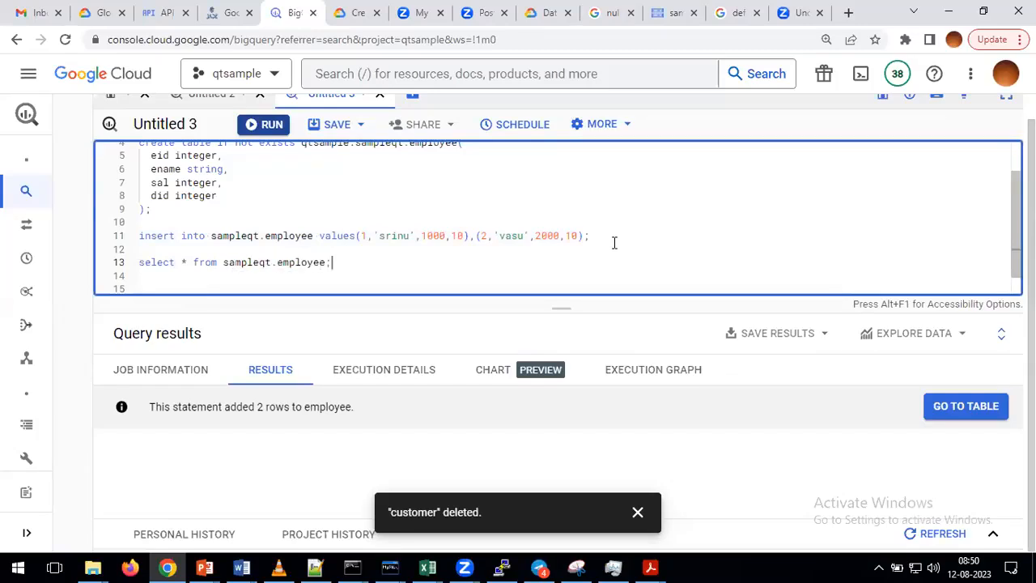
Run only the select query to list the rows of the employee table.
{"action": "key", "text": "shift+Home"}
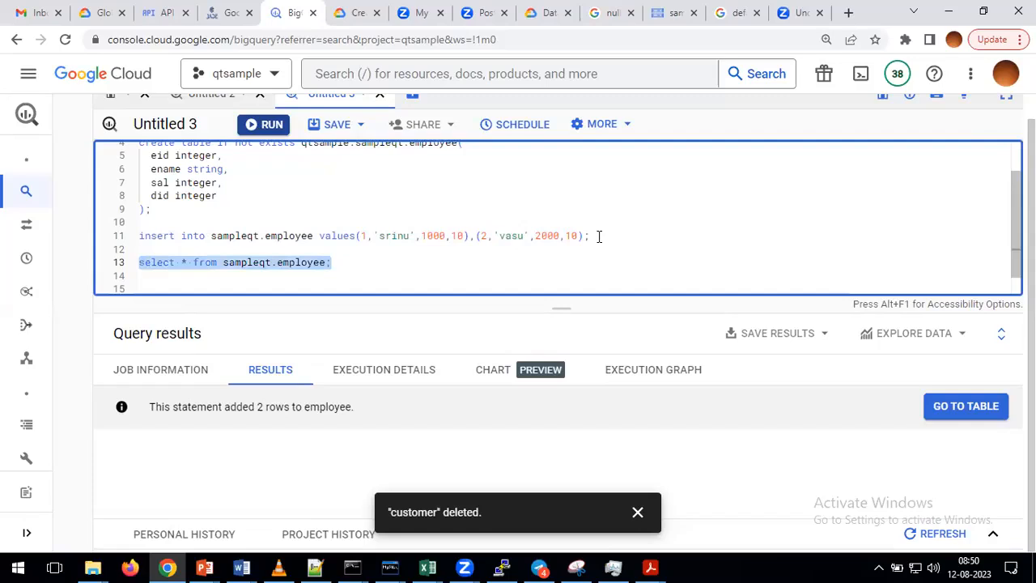
{"action": "left_click", "coordinate": [265, 130]}
{"action": "left_click", "coordinate": [265, 125]}
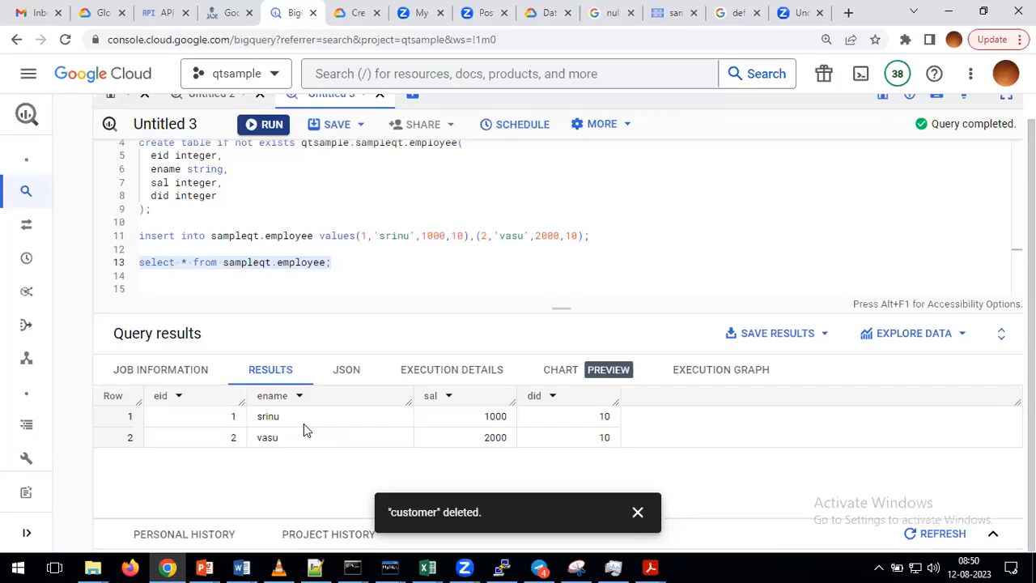
Write "alter table sampleqt.employee add id1 integer;" on line 15, below the select query.
{"action": "left_click", "coordinate": [343, 263]}
{"action": "scroll", "coordinate": [344, 263], "scroll_direction": "up", "scroll_amount": 1}
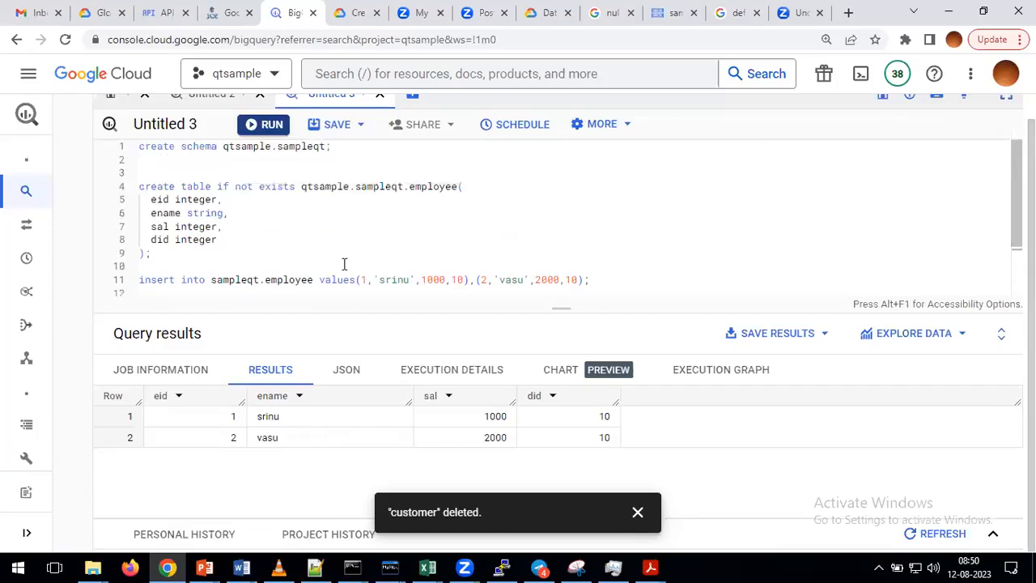
{"action": "scroll", "coordinate": [344, 263], "scroll_direction": "up", "scroll_amount": 1}
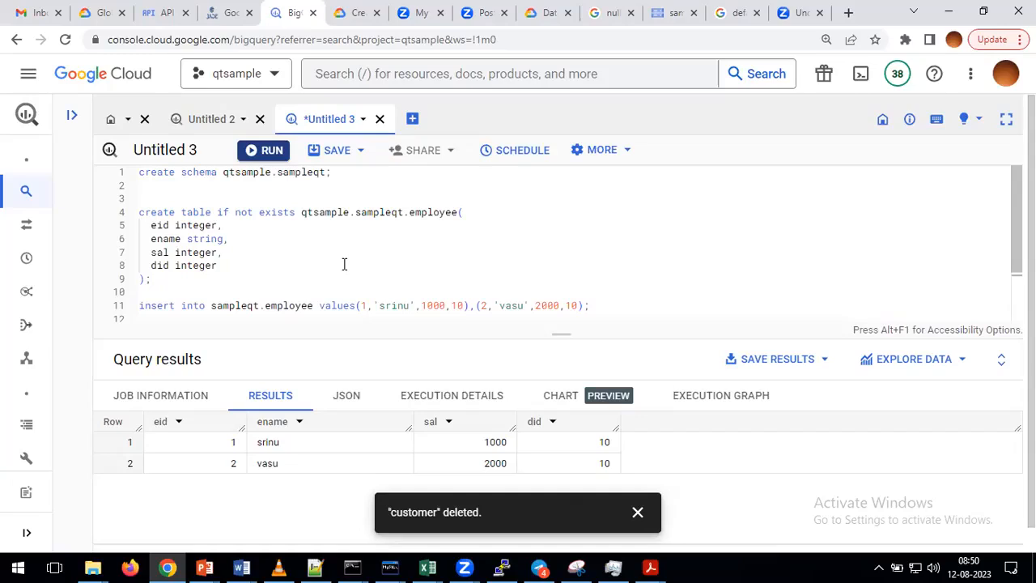
{"action": "scroll", "coordinate": [344, 263], "scroll_direction": "down", "scroll_amount": 1}
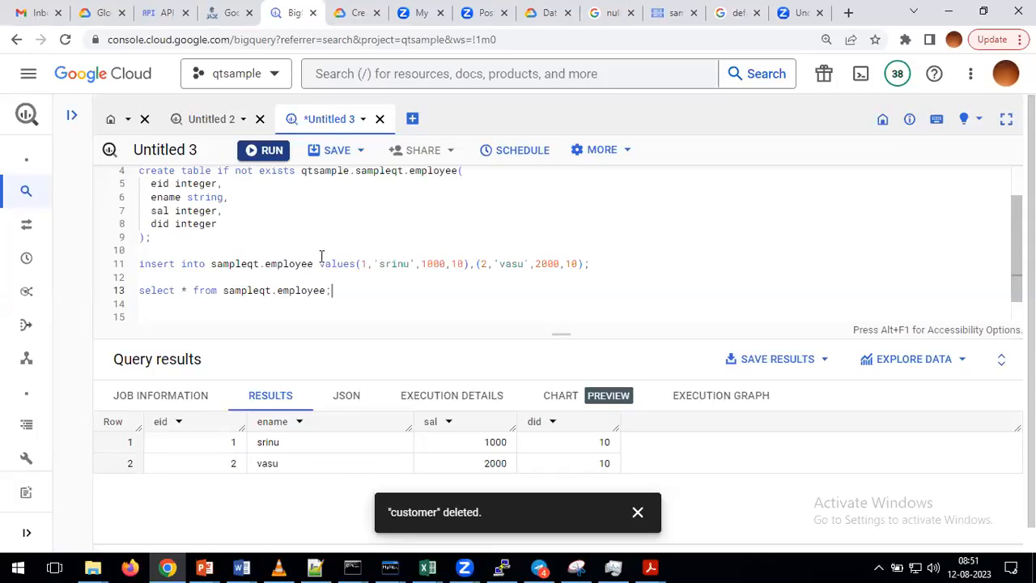
{"action": "key", "text": "Return"}
{"action": "key", "text": "Return"}
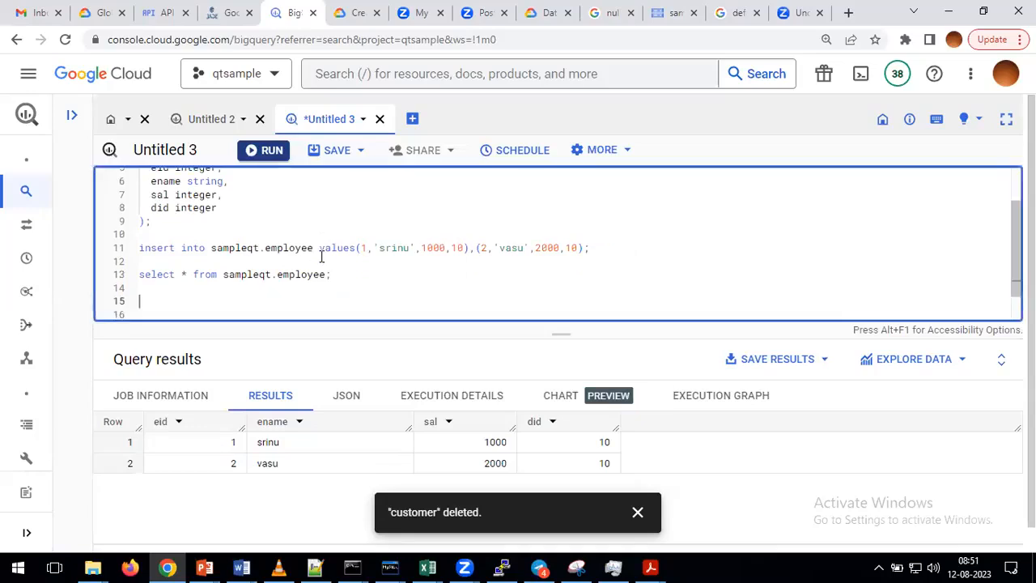
{"action": "type", "text": "alter"}
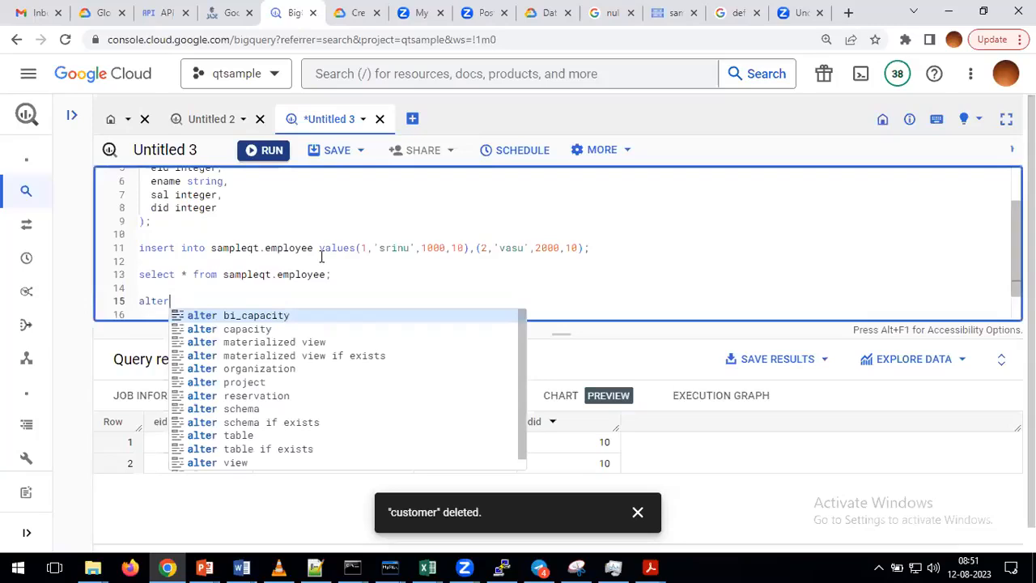
{"action": "type", "text": " t"}
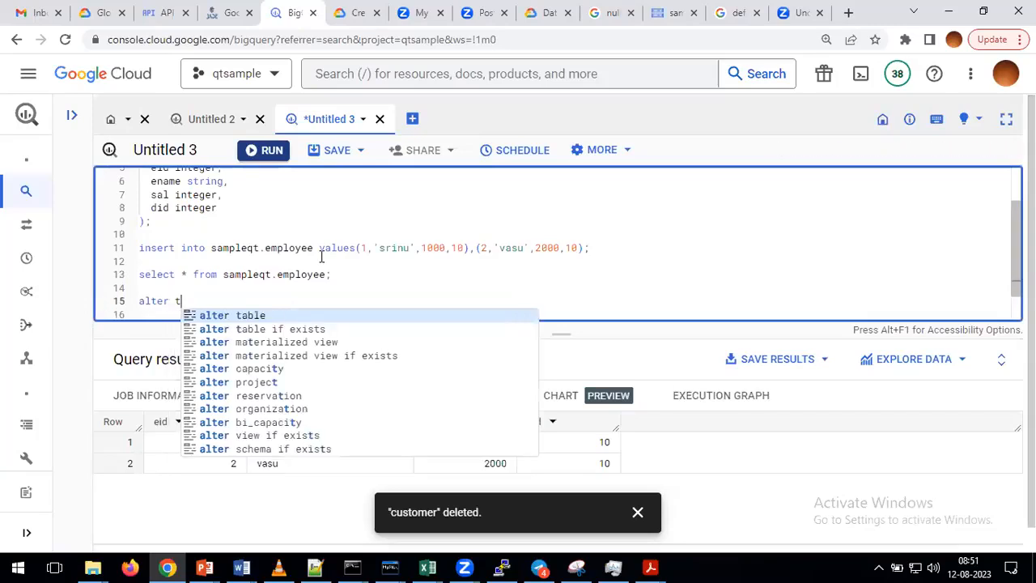
{"action": "type", "text": "able sample"}
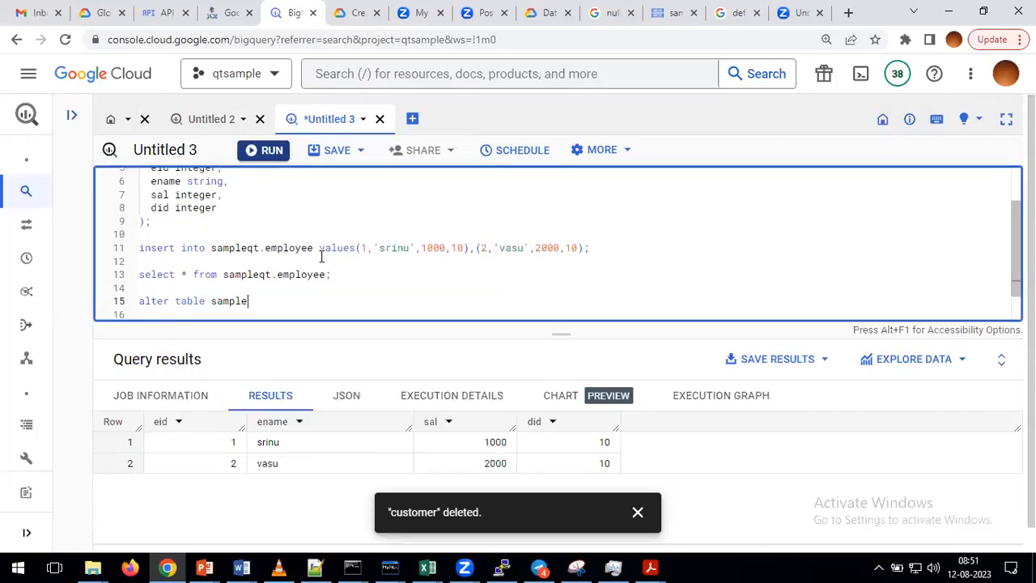
{"action": "type", "text": "qt.employee add"}
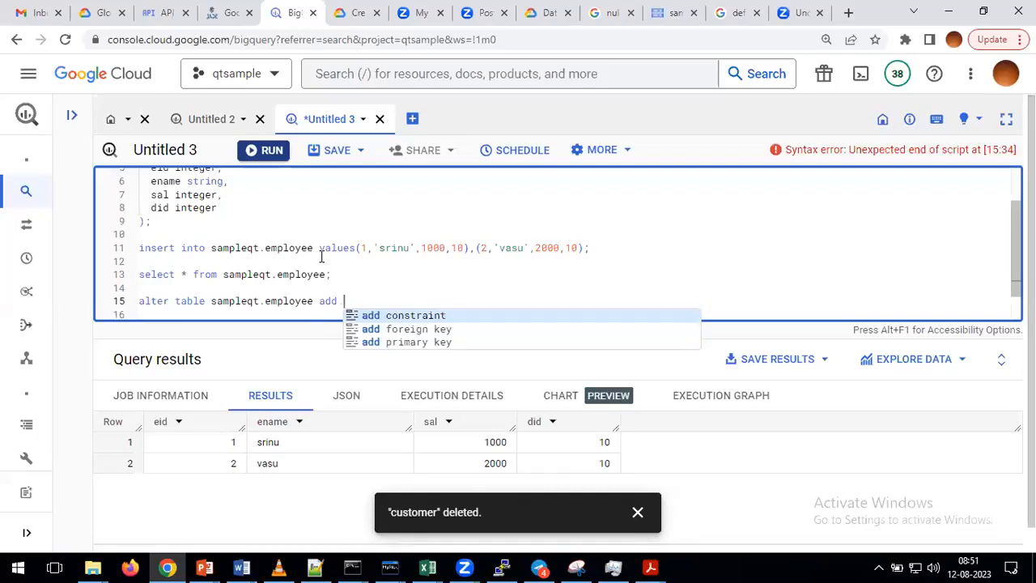
{"action": "type", "text": " i"}
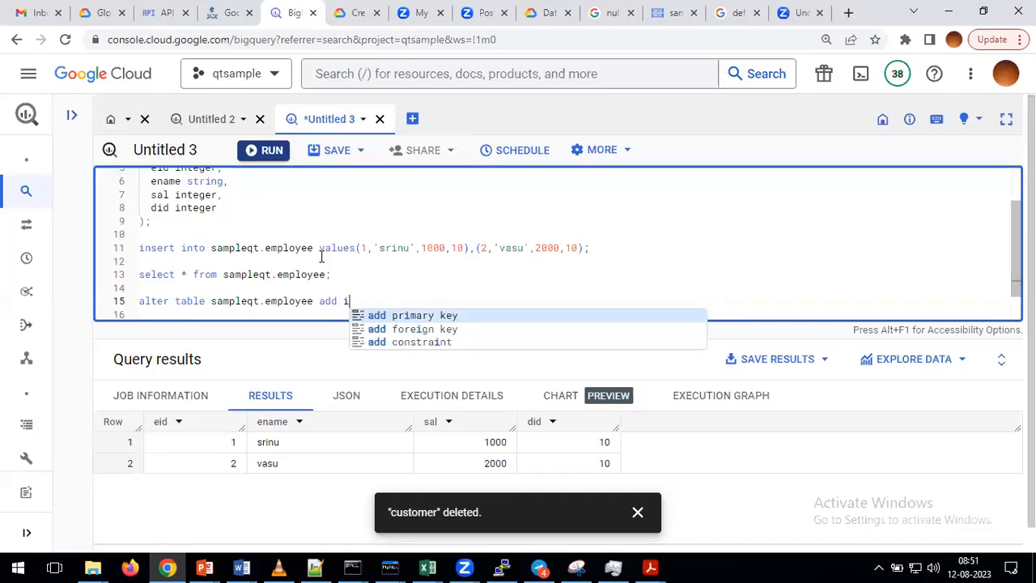
{"action": "type", "text": "d1"}
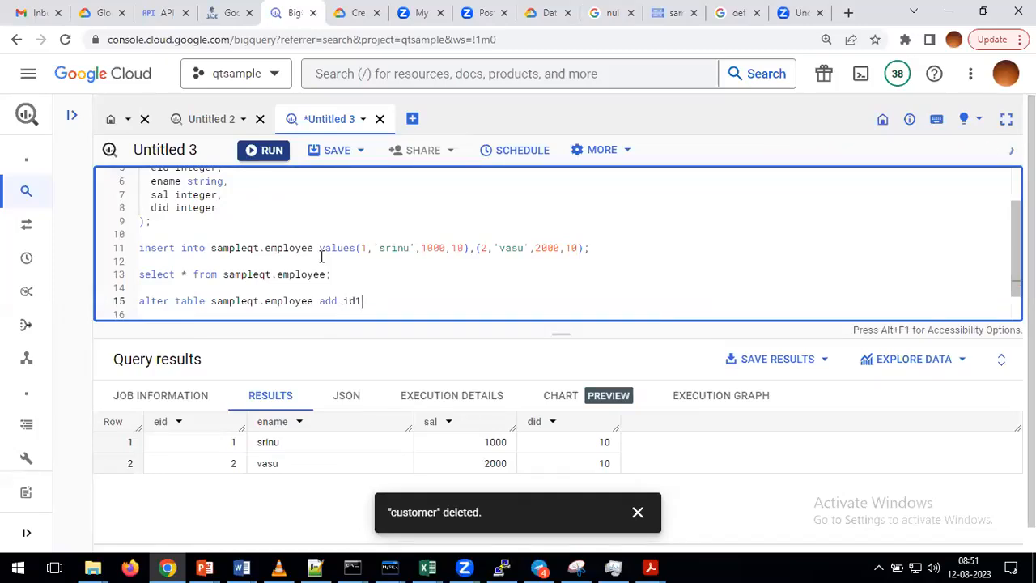
{"action": "type", "text": " integer;"}
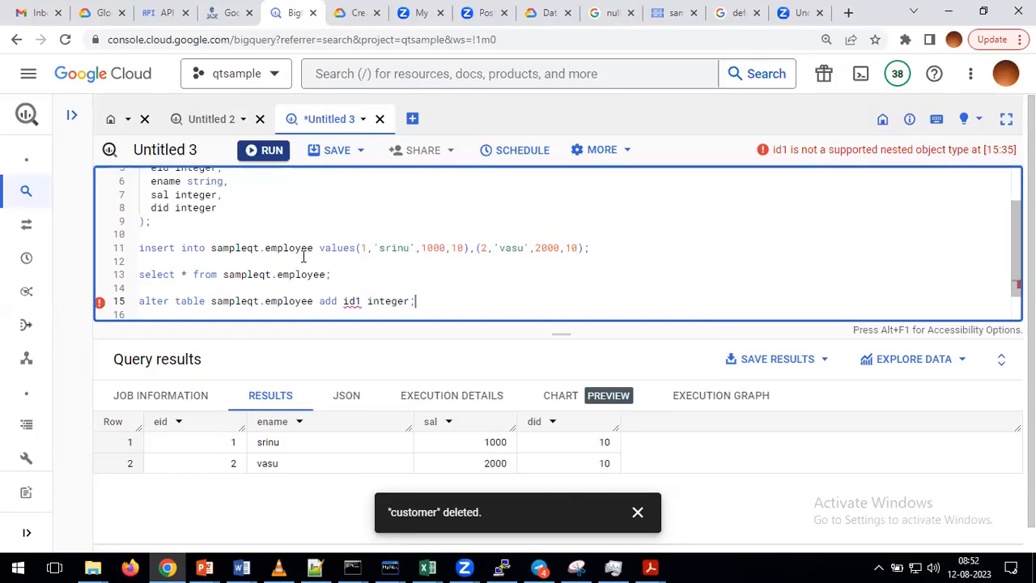
Open the employee table of the sampleqt dataset and examine its schema and data preview.
{"action": "scroll", "coordinate": [304, 256], "scroll_direction": "down", "scroll_amount": 2}
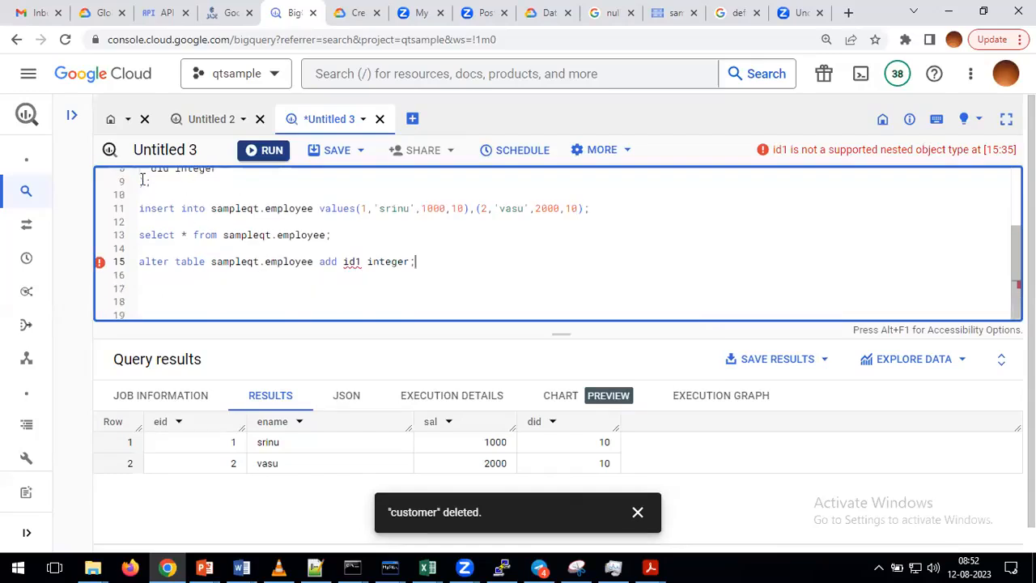
{"action": "left_click", "coordinate": [72, 118]}
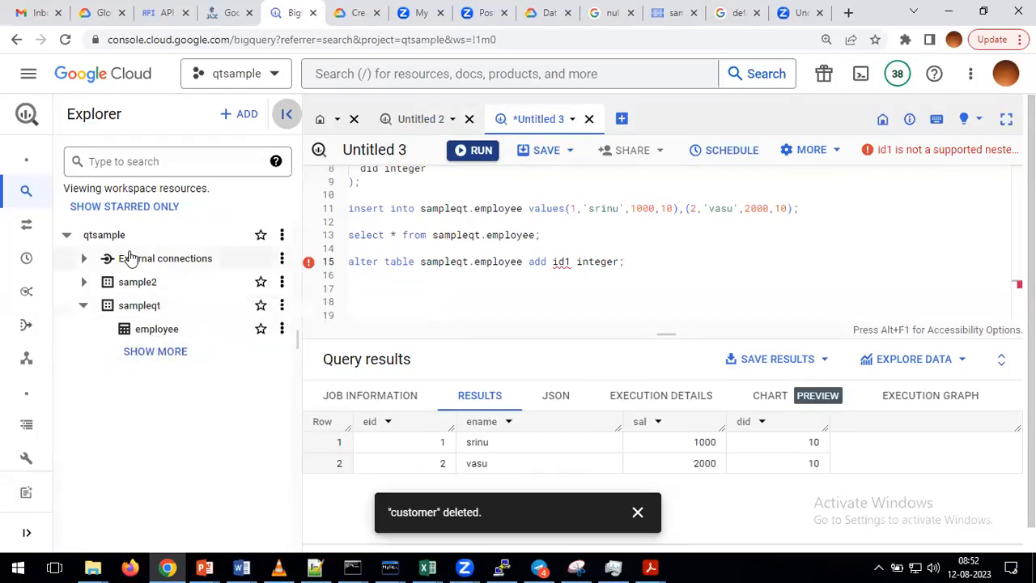
{"action": "left_click", "coordinate": [151, 334]}
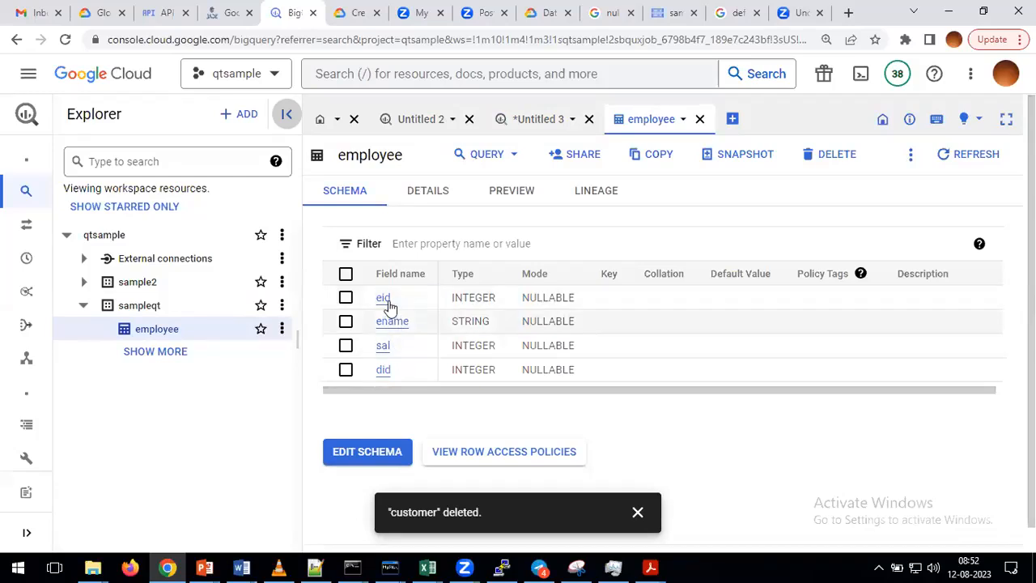
{"action": "left_click", "coordinate": [512, 194]}
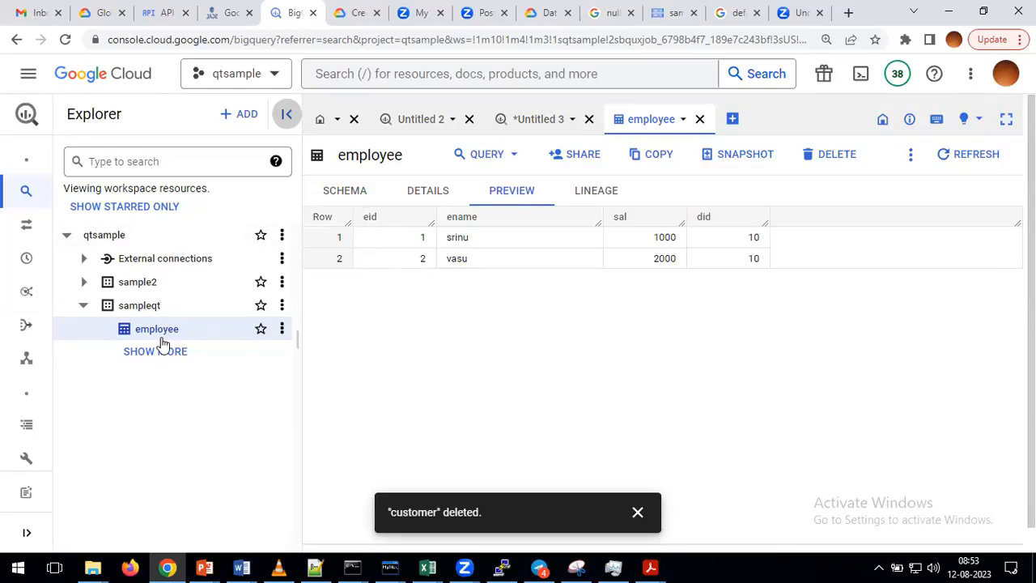
{"action": "left_click", "coordinate": [344, 197]}
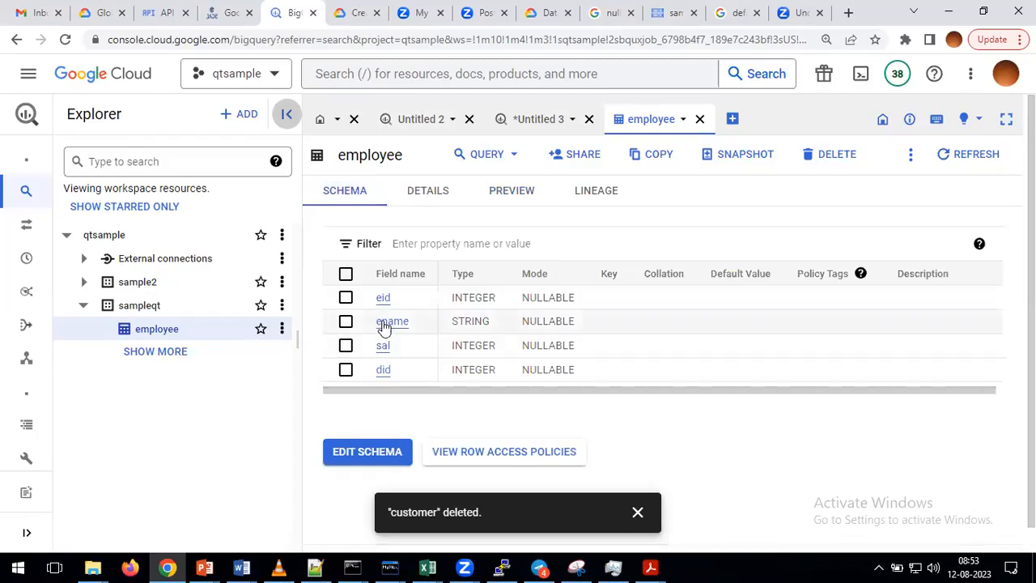
{"action": "left_click", "coordinate": [501, 194]}
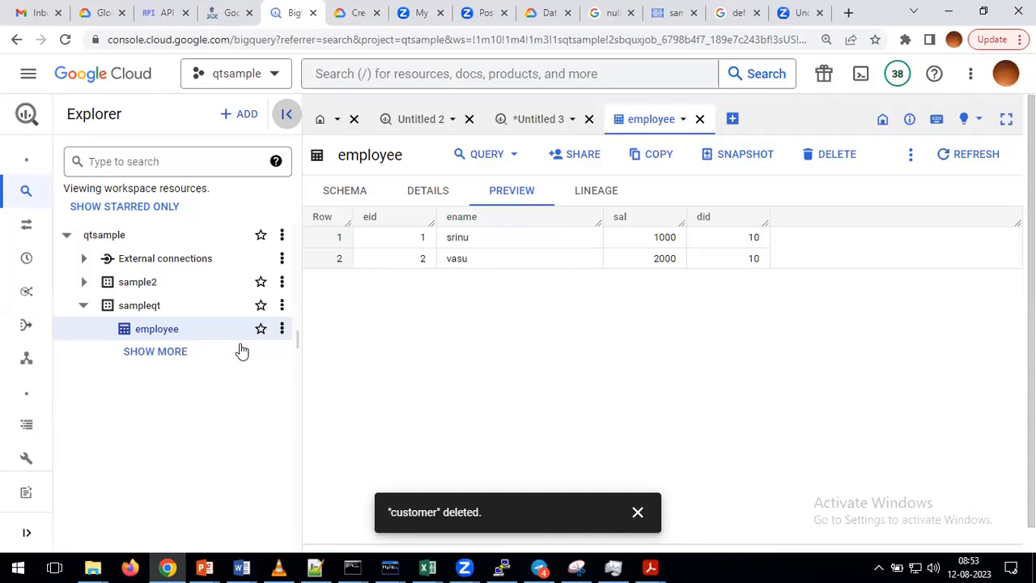
{"action": "left_click", "coordinate": [347, 198]}
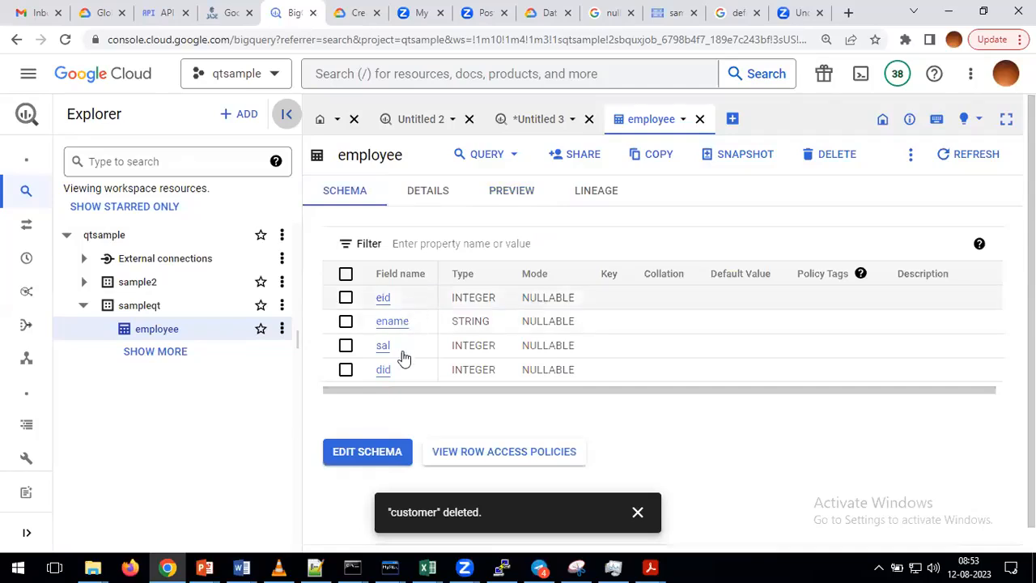
Return to the Untitled 3 query and try to run only the alter table statement on line 15.
{"action": "left_click", "coordinate": [535, 124]}
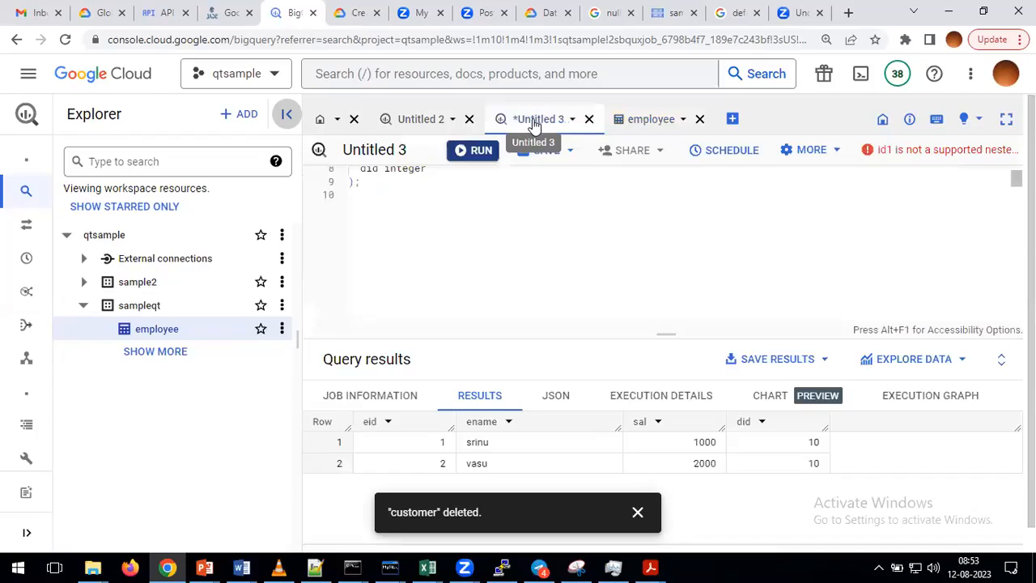
{"action": "left_click_drag", "start_coordinate": [632, 262], "coordinate": [350, 261]}
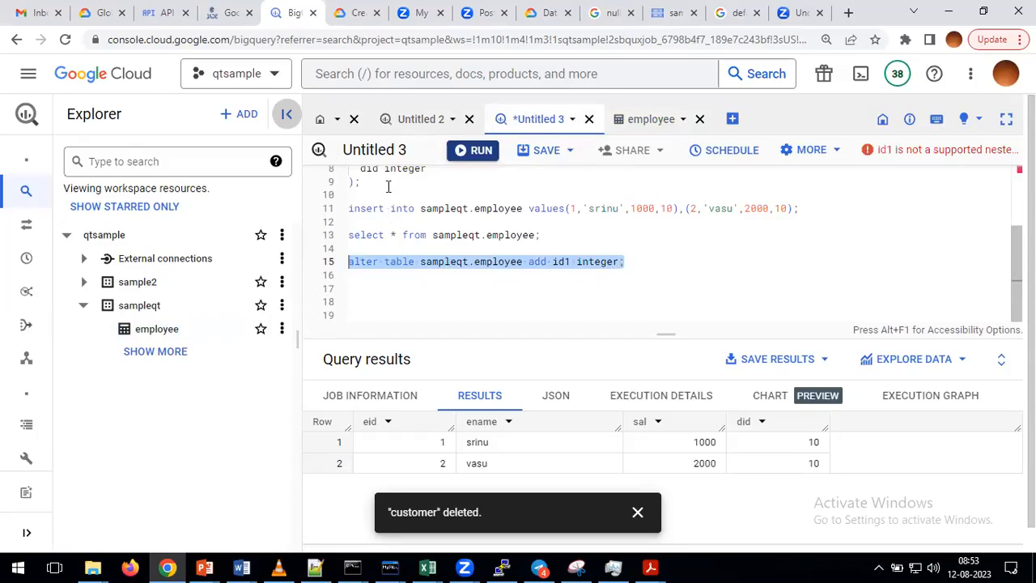
{"action": "left_click", "coordinate": [465, 154]}
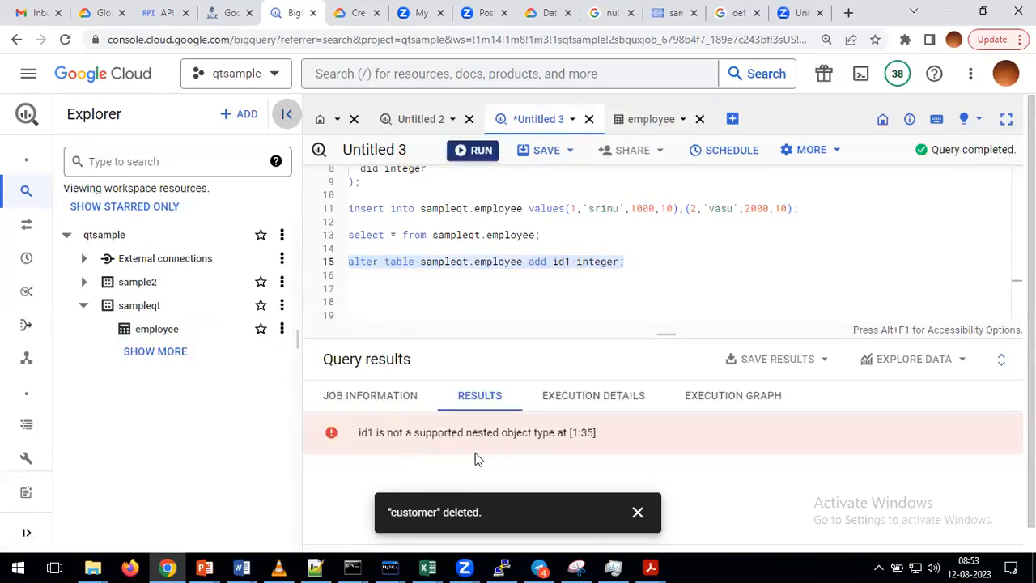
Change the new column's name in the alter statement to xx and try to run only that statement.
{"action": "double_click", "coordinate": [560, 262]}
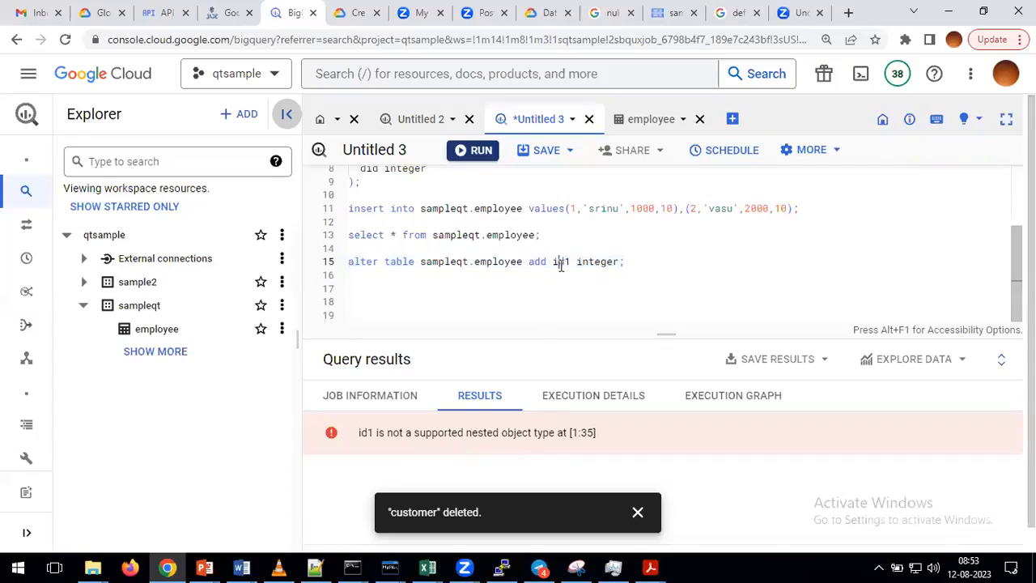
{"action": "type", "text": "xx"}
{"action": "left_click_drag", "start_coordinate": [618, 262], "coordinate": [348, 260]}
{"action": "left_click", "coordinate": [470, 152]}
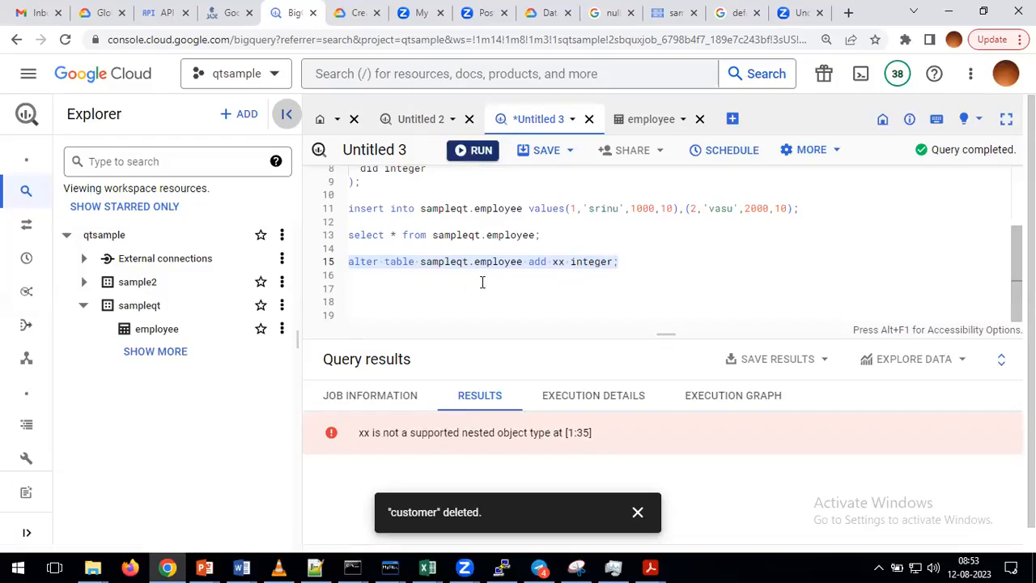
Change line 15 to "alter table sampleqt.employee add column id1 integer;" and run only that statement.
{"action": "left_click", "coordinate": [545, 283]}
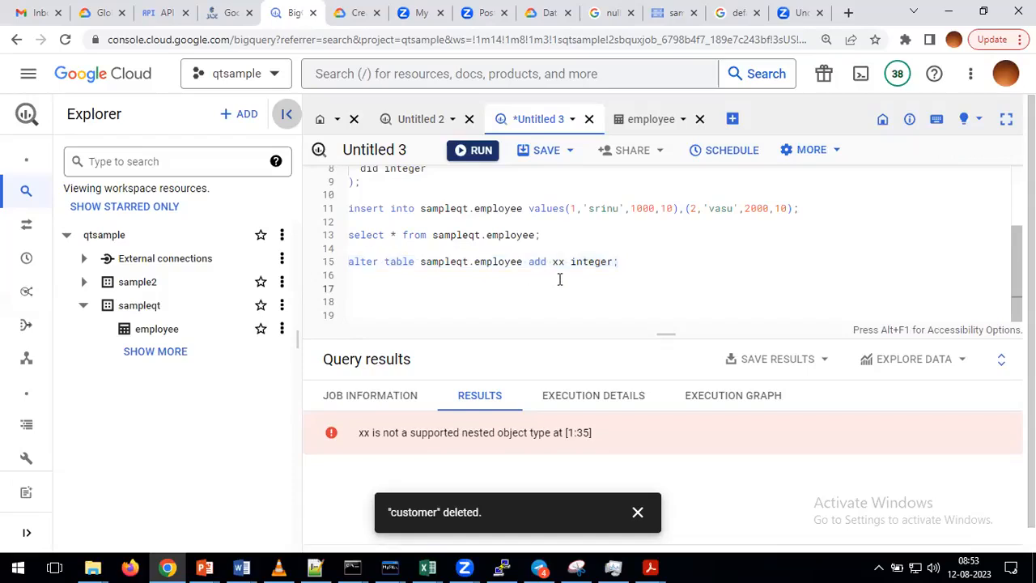
{"action": "double_click", "coordinate": [556, 263]}
{"action": "type", "text": "column"}
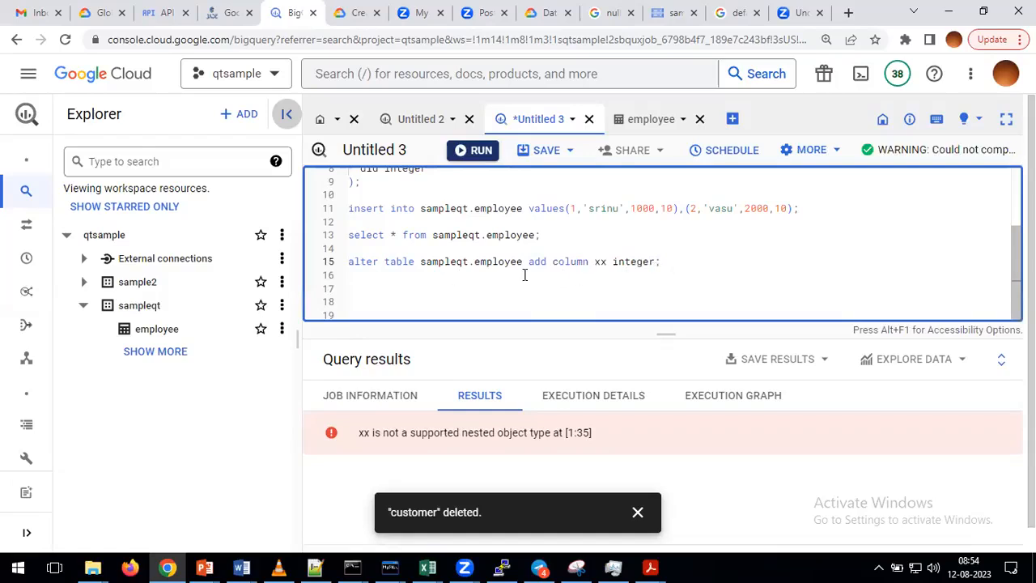
{"action": "double_click", "coordinate": [603, 263]}
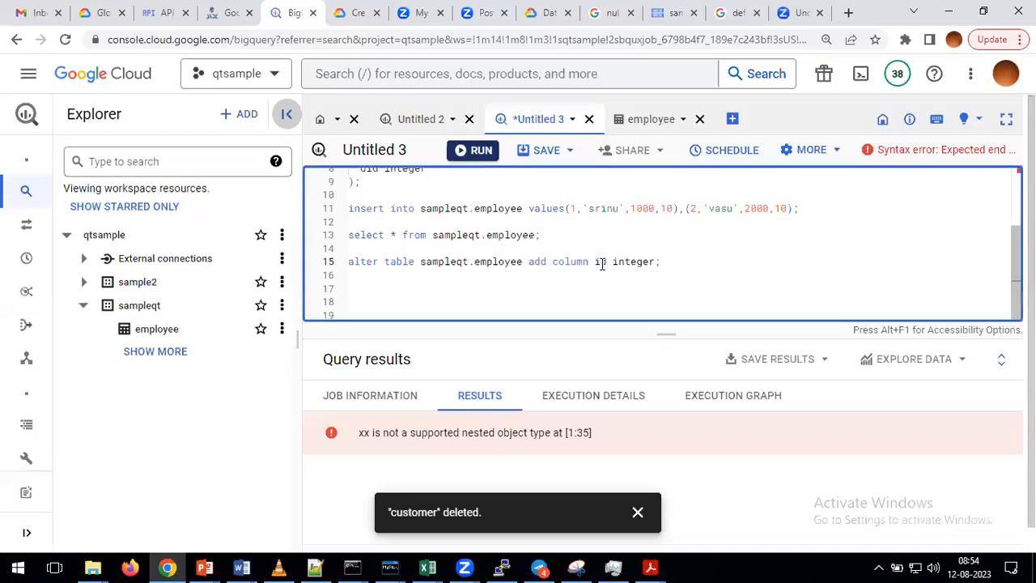
{"action": "type", "text": "id1"}
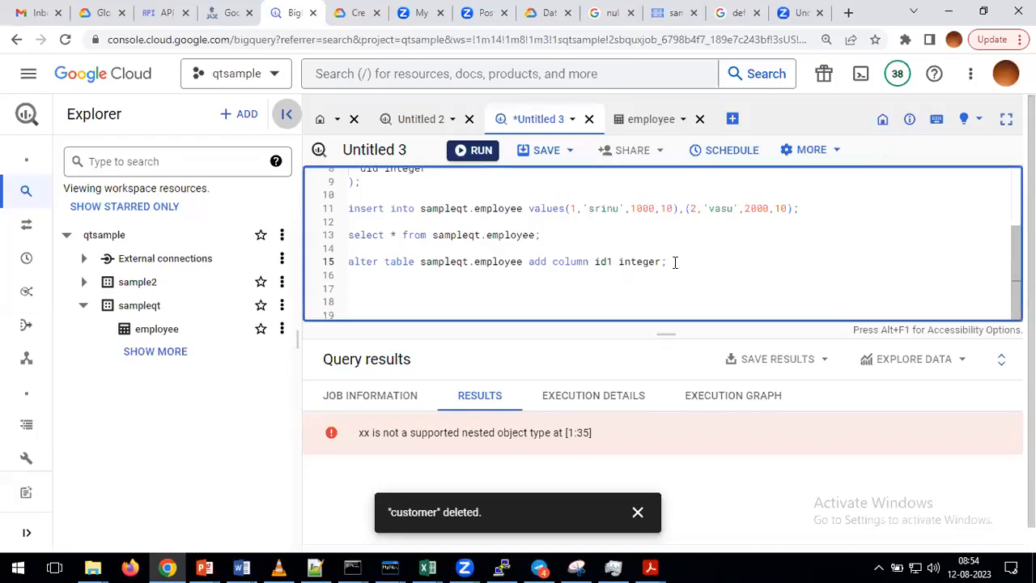
{"action": "triple_click", "coordinate": [349, 261]}
{"action": "left_click", "coordinate": [476, 154]}
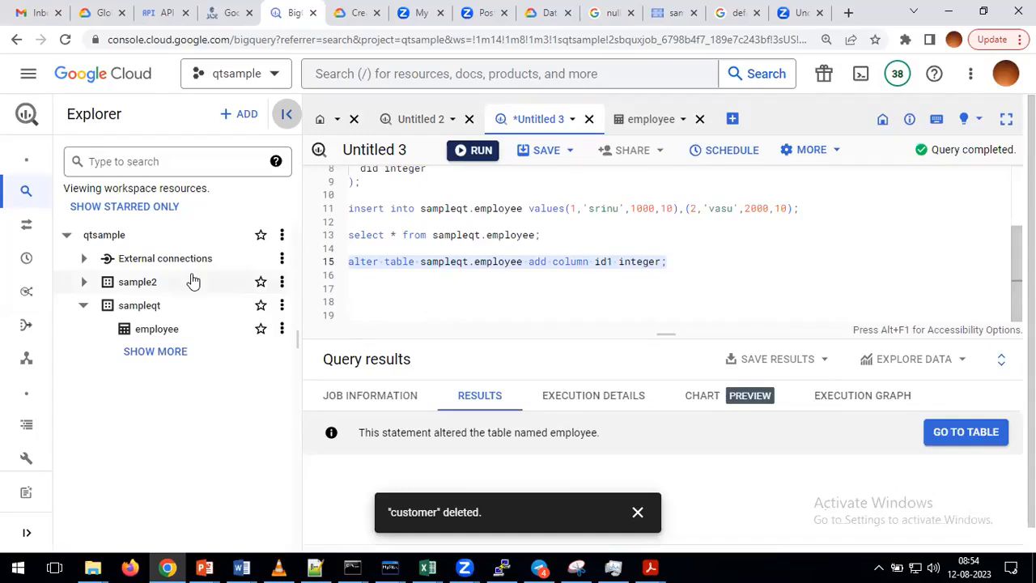
Open the employee table and check its schema for the id1 column.
{"action": "left_click", "coordinate": [159, 330]}
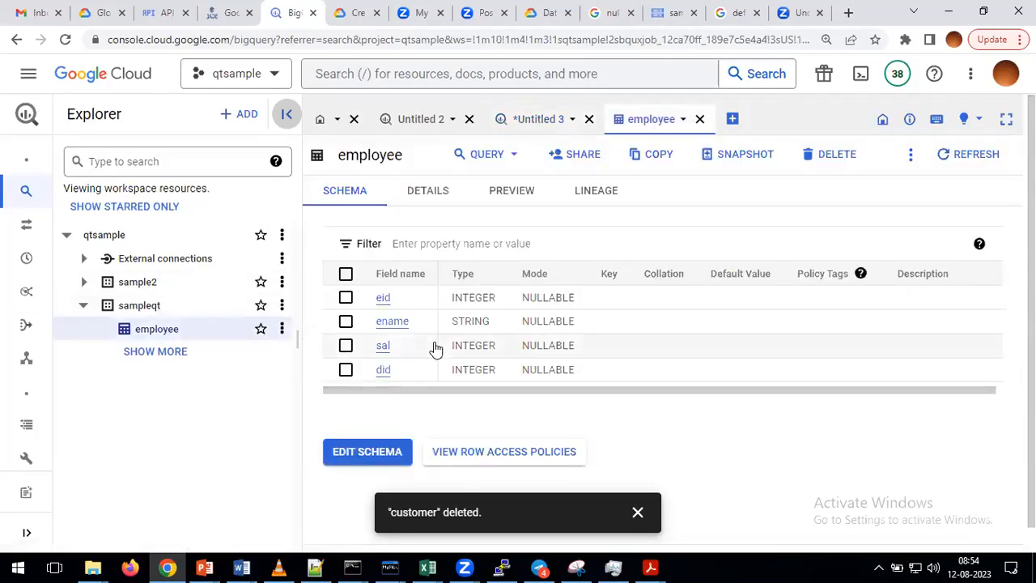
{"action": "scroll", "coordinate": [416, 326], "scroll_direction": "down", "scroll_amount": 1}
{"action": "scroll", "coordinate": [423, 266], "scroll_direction": "up", "scroll_amount": 1}
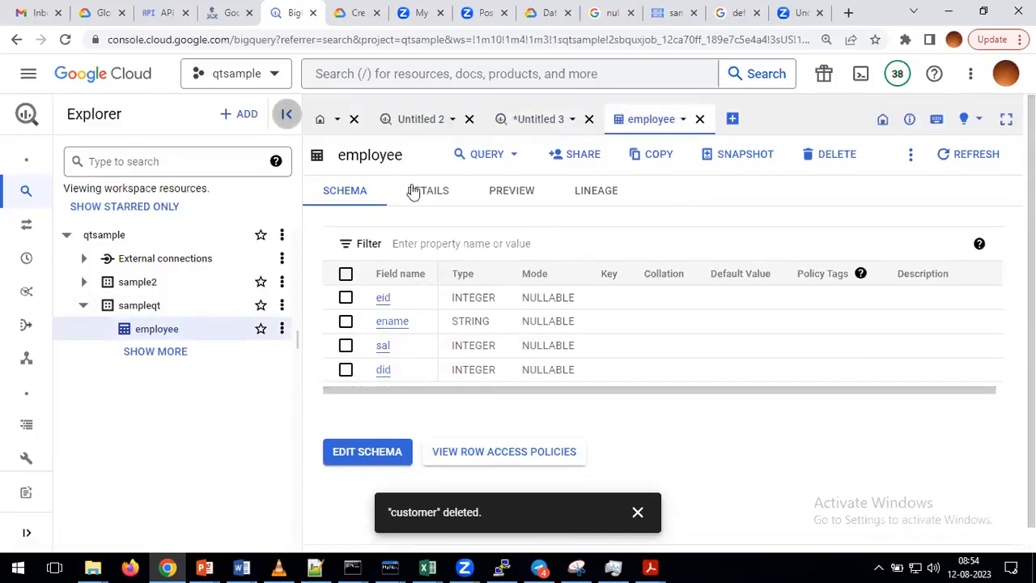
Copy the entire script of the Untitled 3 query and reload the browser page.
{"action": "left_click", "coordinate": [553, 123]}
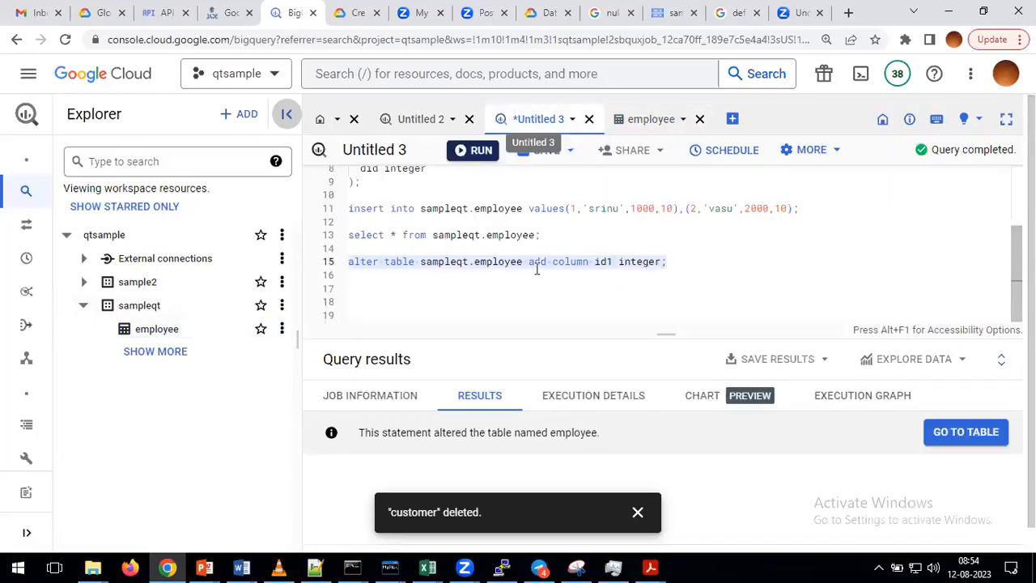
{"action": "left_click", "coordinate": [536, 268]}
{"action": "key", "text": "ctrl+a"}
{"action": "key", "text": "ctrl+c"}
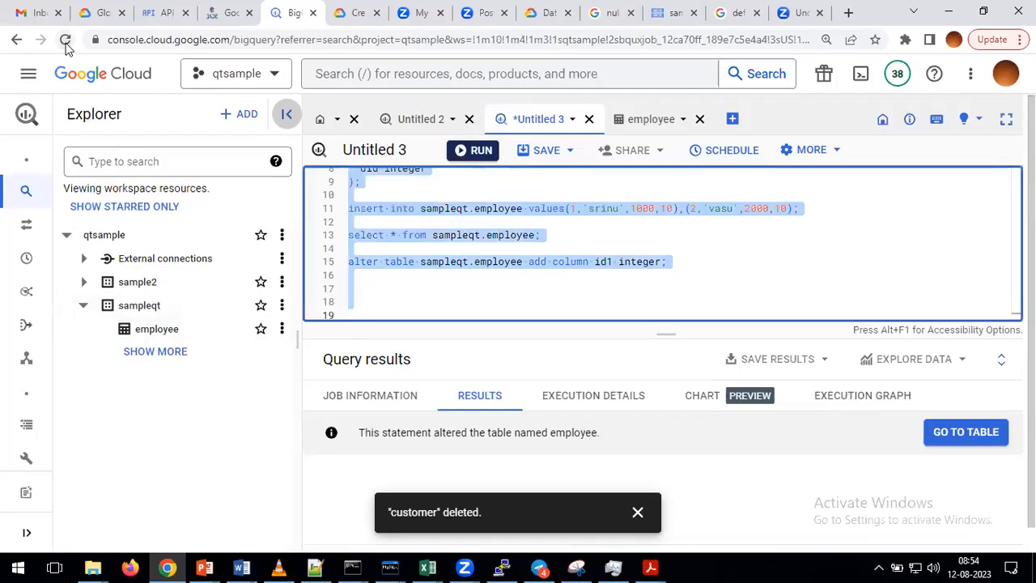
{"action": "key", "text": "F5"}
{"action": "left_click", "coordinate": [588, 152]}
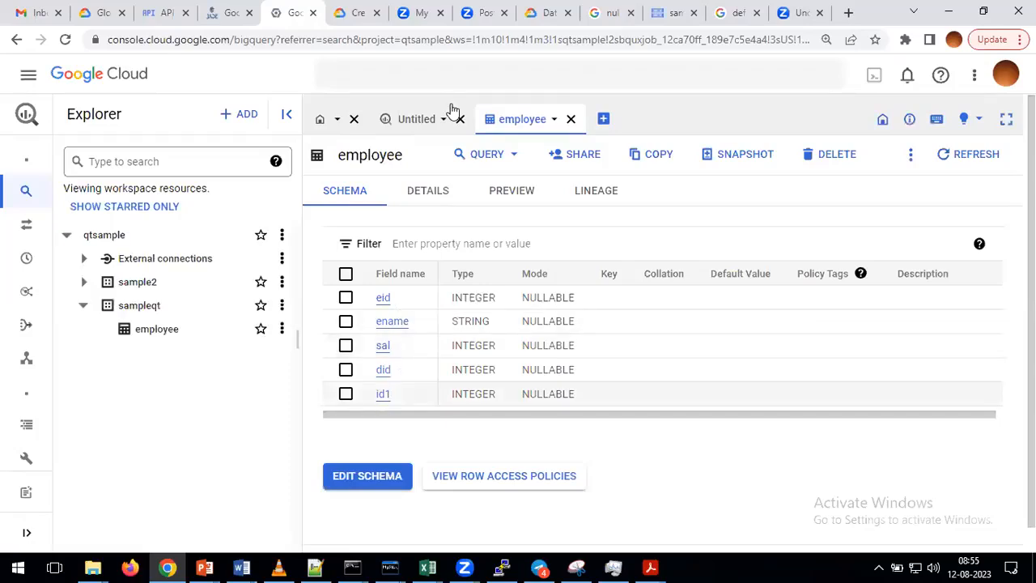
Replace the contents of the Untitled query with the copied script.
{"action": "left_click", "coordinate": [413, 121]}
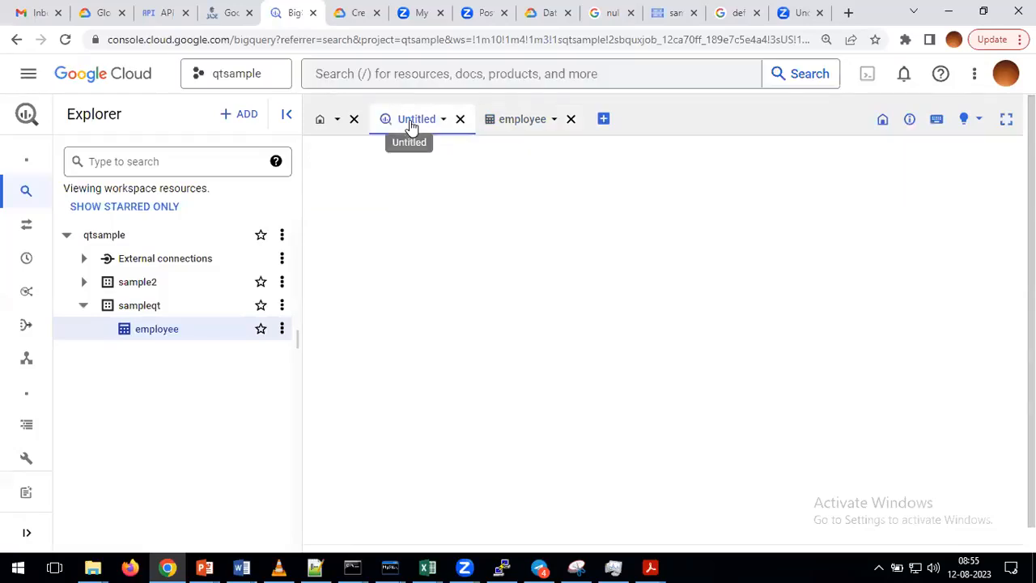
{"action": "left_click", "coordinate": [448, 241]}
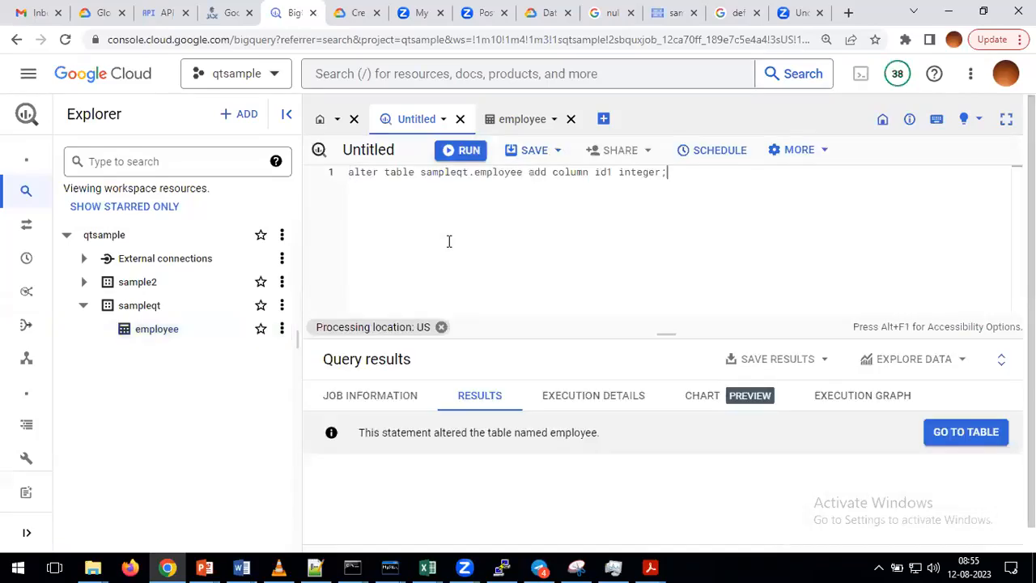
{"action": "key", "text": "ctrl+a"}
{"action": "key", "text": "ctrl+v"}
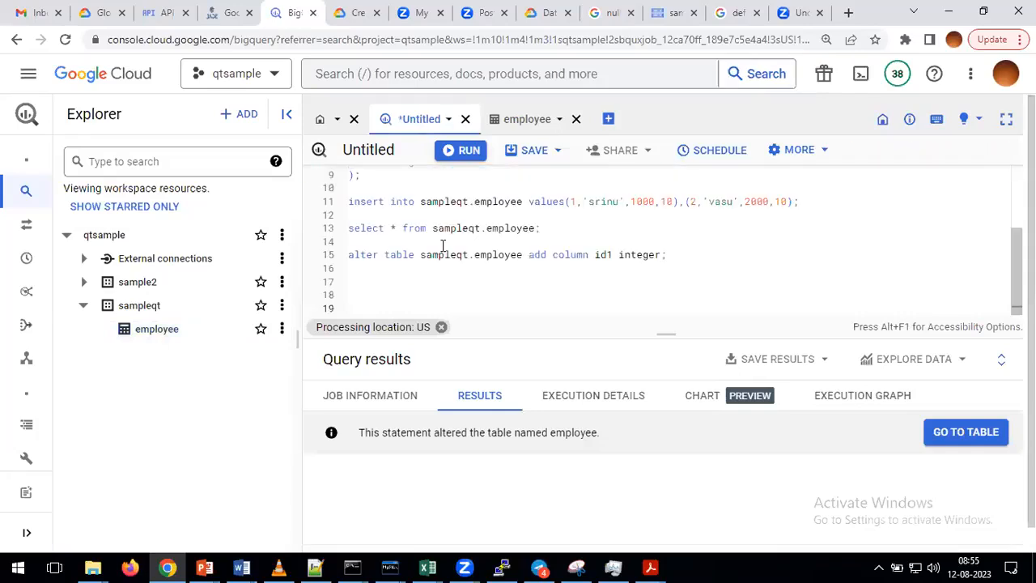
Copy the select statement from line 13 to line 17, below the alter statement, and run only that new line.
{"action": "left_click_drag", "start_coordinate": [350, 228], "coordinate": [540, 230]}
{"action": "key", "text": "ctrl+c"}
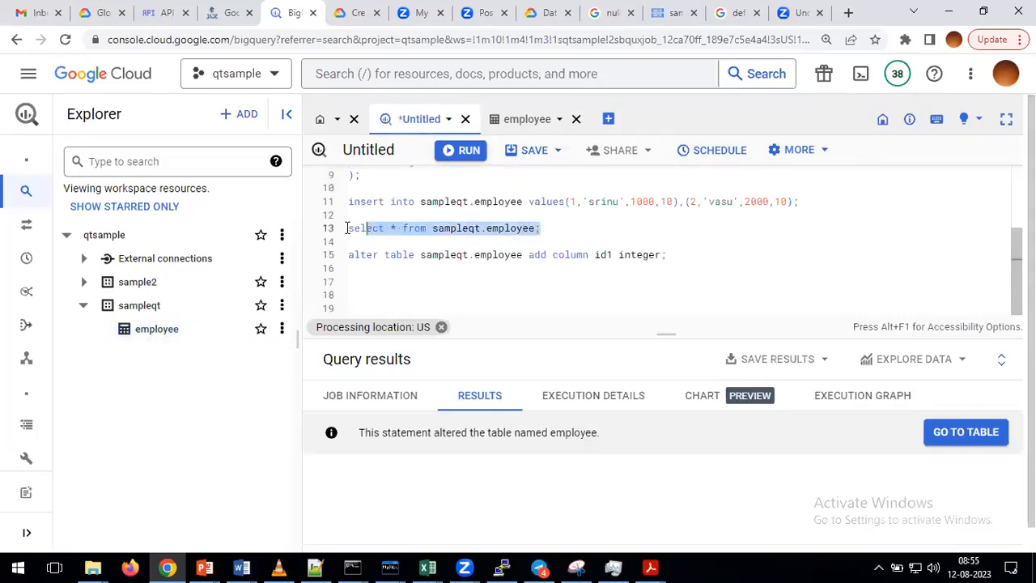
{"action": "left_click", "coordinate": [678, 258]}
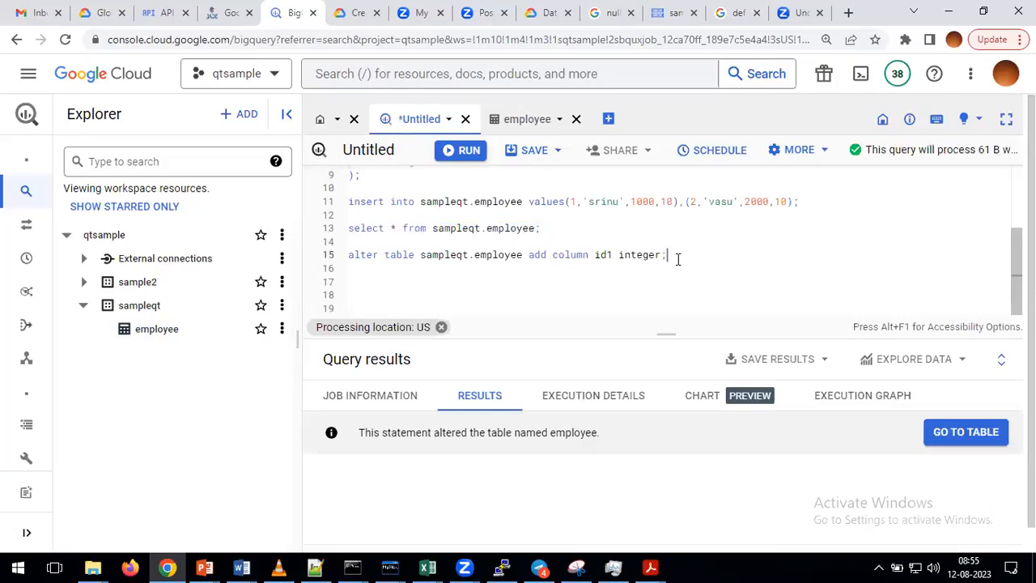
{"action": "key", "text": "Return"}
{"action": "key", "text": "Return"}
{"action": "key", "text": "ctrl+v"}
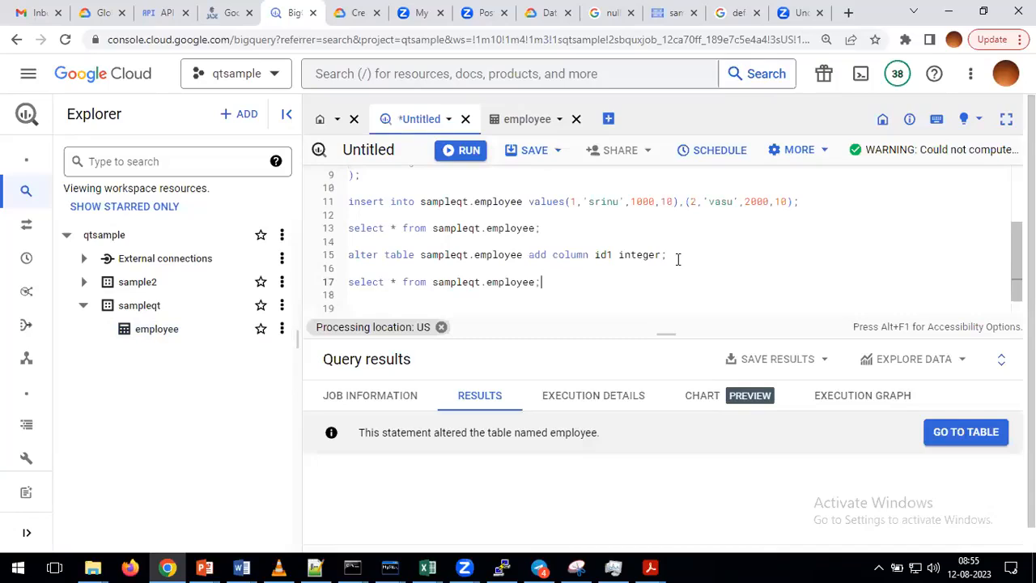
{"action": "key", "text": "shift+Home"}
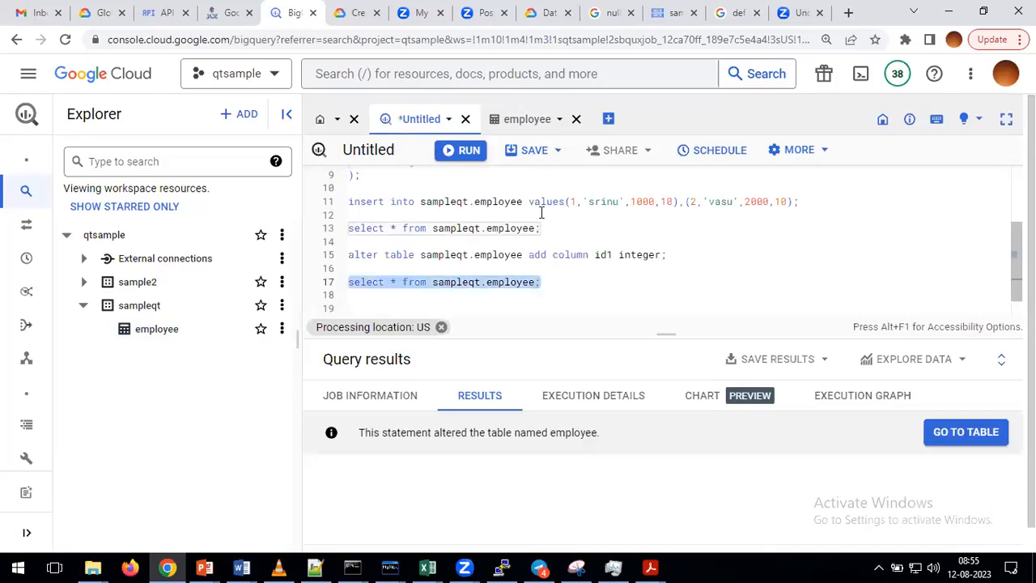
{"action": "left_click", "coordinate": [461, 153]}
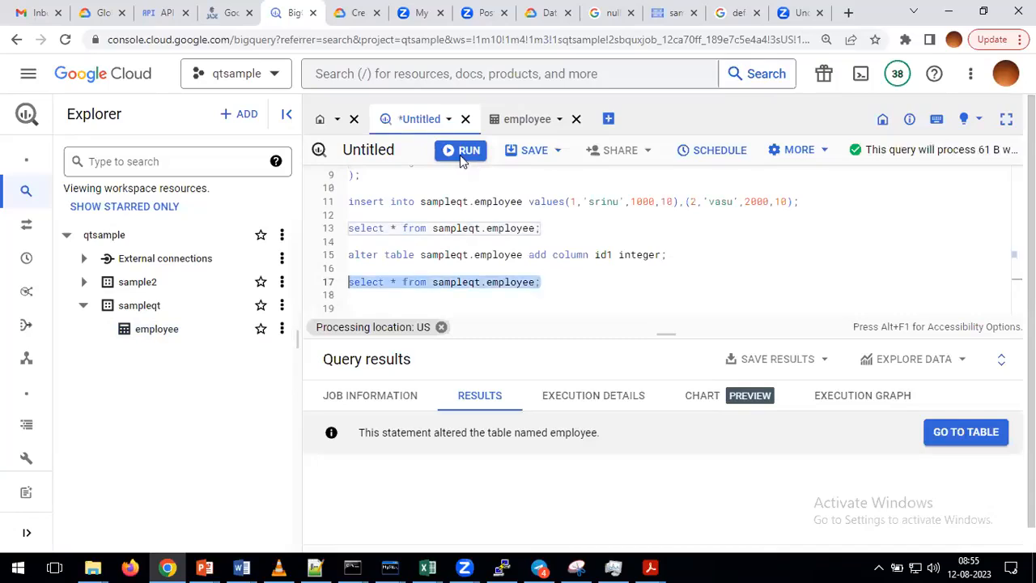
{"action": "left_click", "coordinate": [460, 156]}
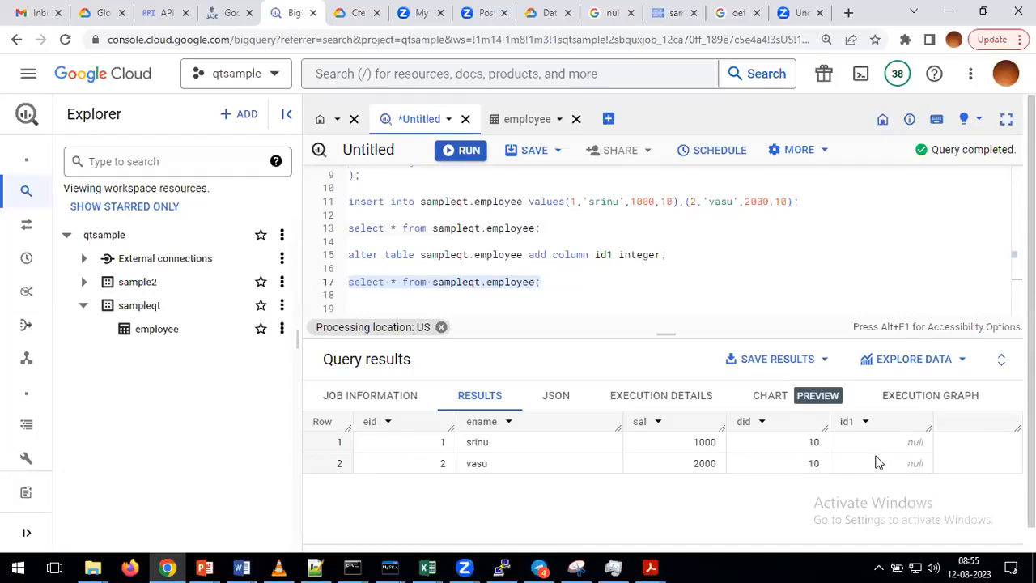
Add "alter table sampleqt.employee drop column id1;" on line 19 and run only that statement.
{"action": "left_click", "coordinate": [674, 256]}
{"action": "left_click", "coordinate": [567, 285]}
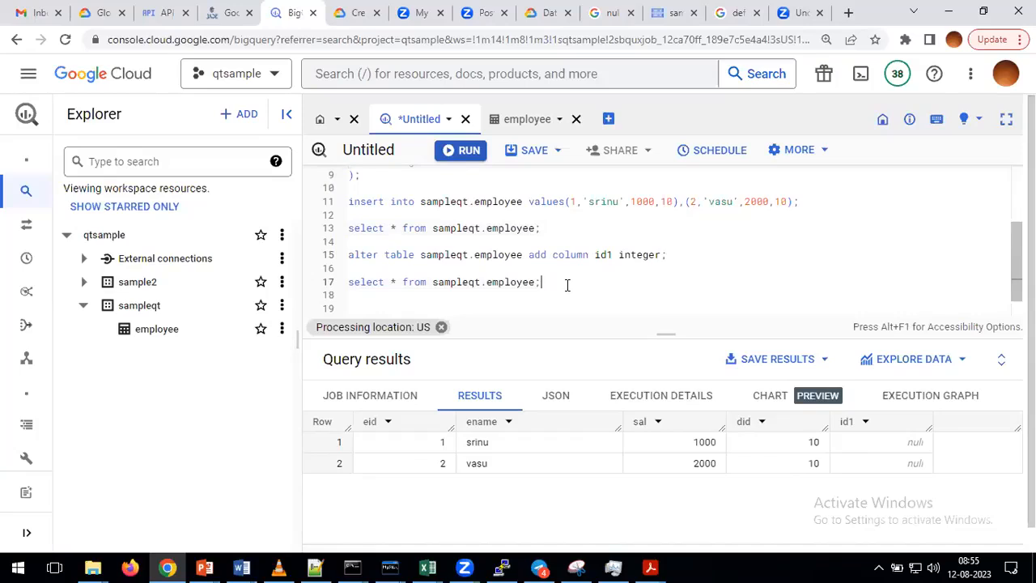
{"action": "key", "text": "Return"}
{"action": "key", "text": "Return"}
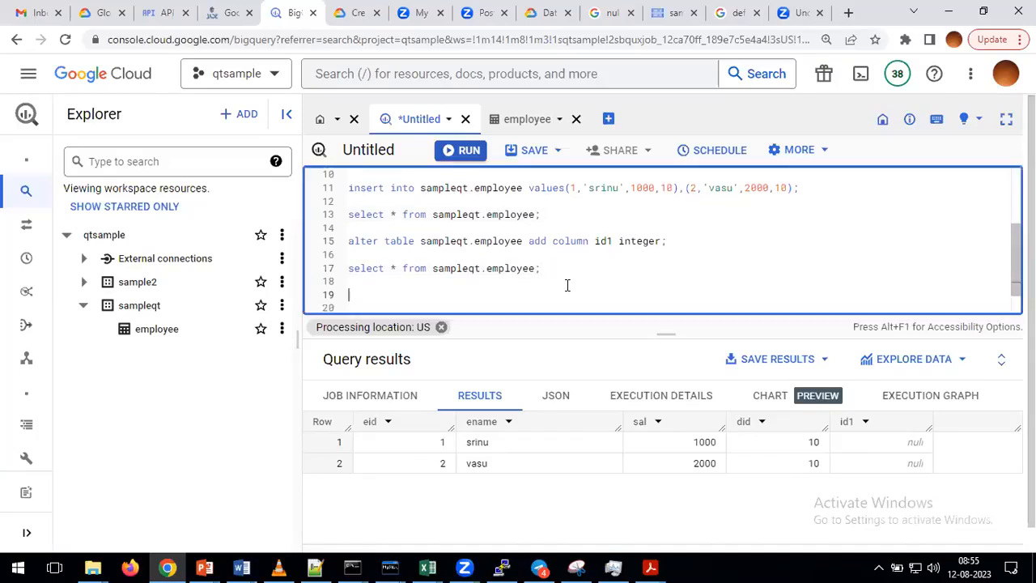
{"action": "type", "text": "alter t"}
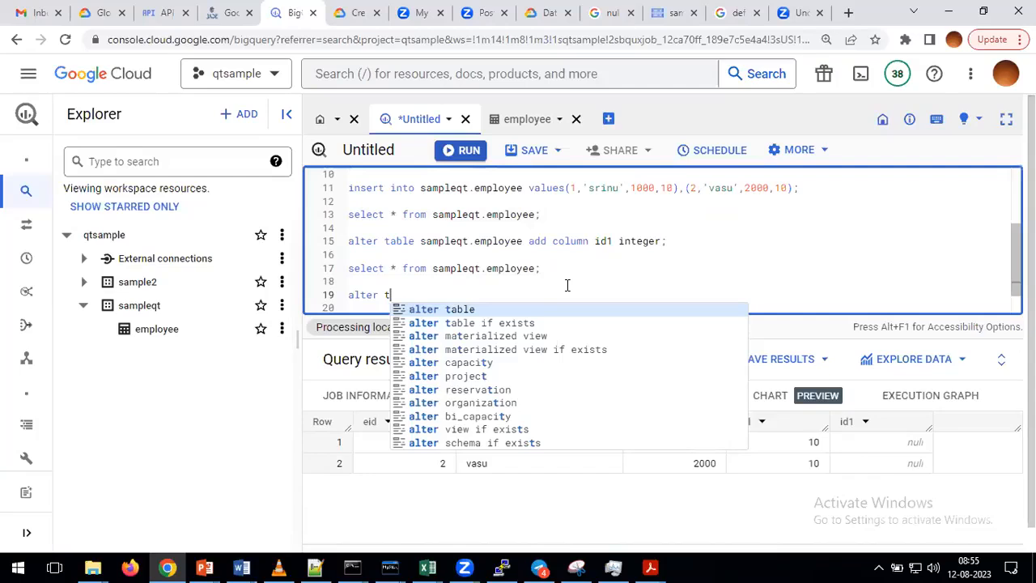
{"action": "type", "text": "able sampleqt"}
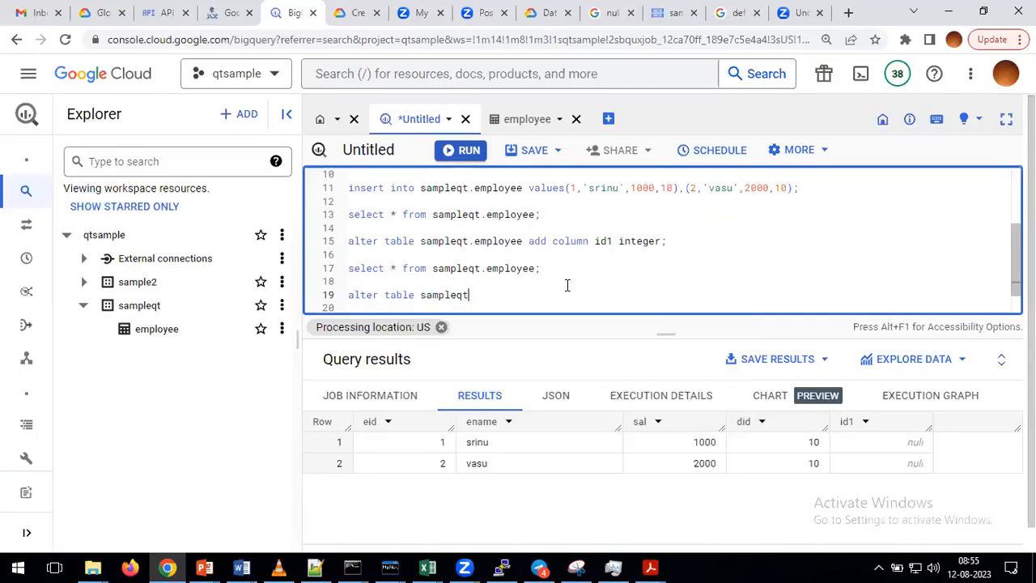
{"action": "type", "text": ".employee drop column id1;"}
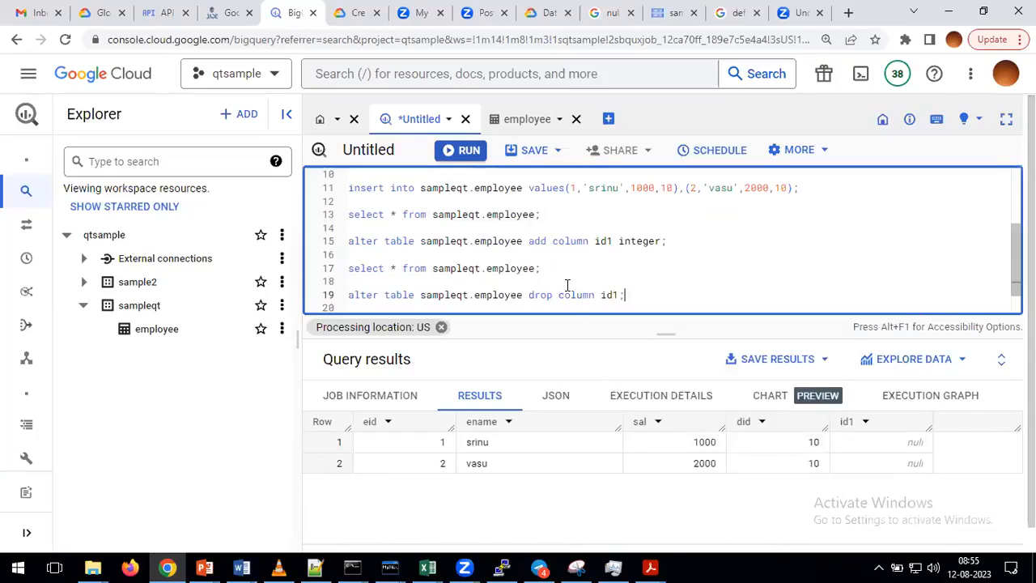
{"action": "key", "text": "shift+Home"}
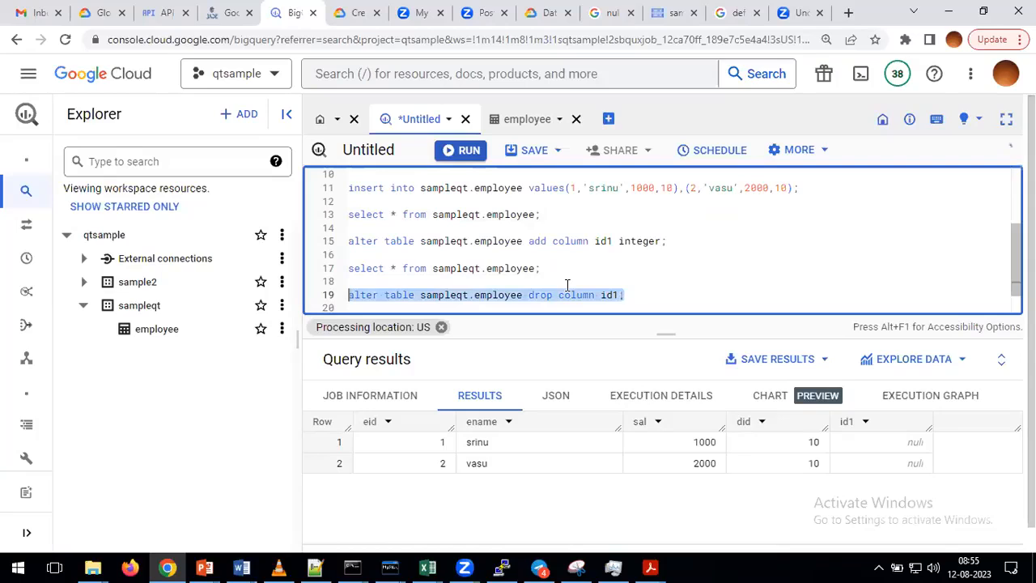
{"action": "scroll", "coordinate": [474, 275], "scroll_direction": "down", "scroll_amount": 1}
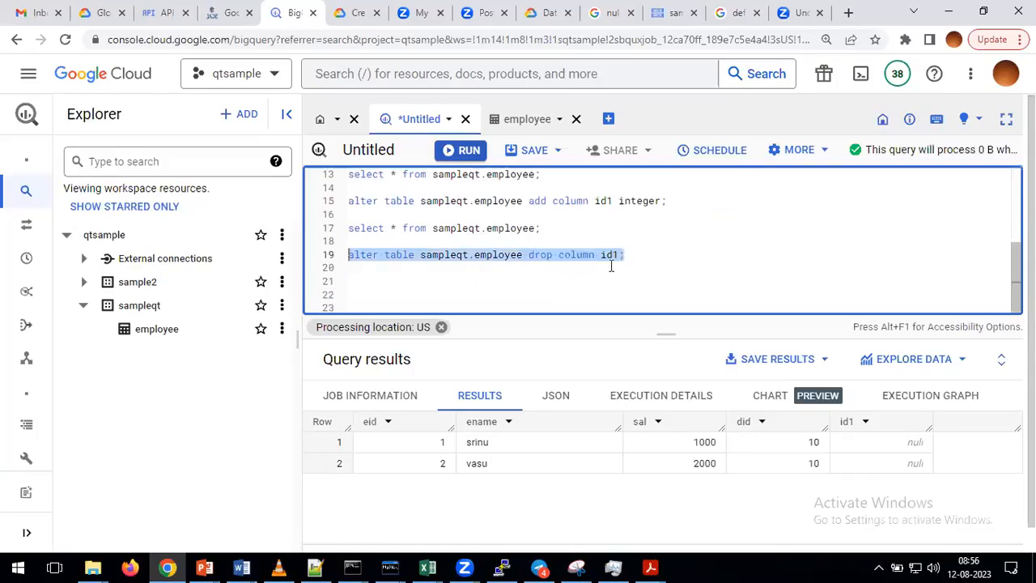
{"action": "left_click", "coordinate": [465, 155]}
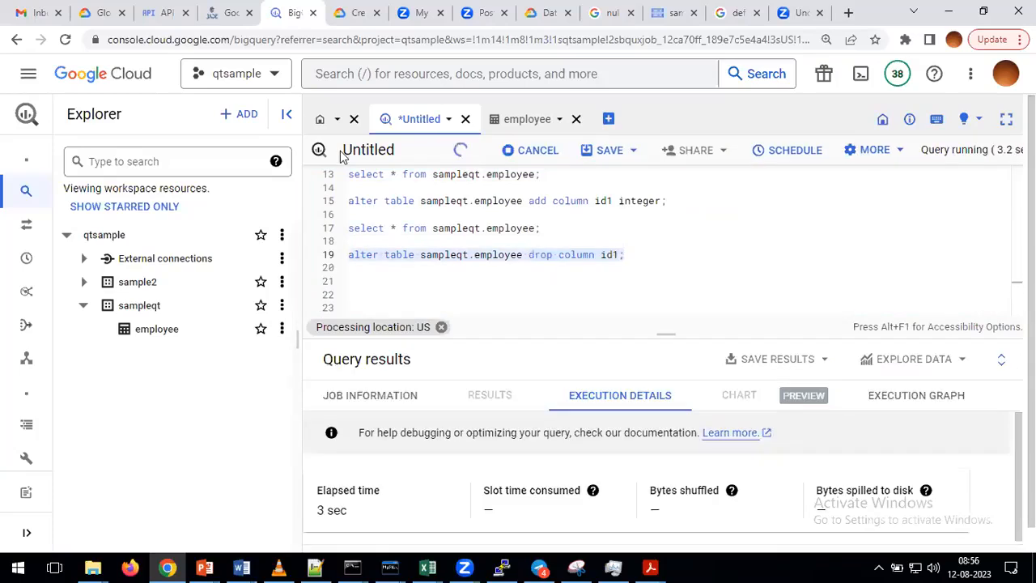
Collapse the Explorer pane and run only the select statement on line 17 to check the employee table's columns.
{"action": "left_click", "coordinate": [287, 116]}
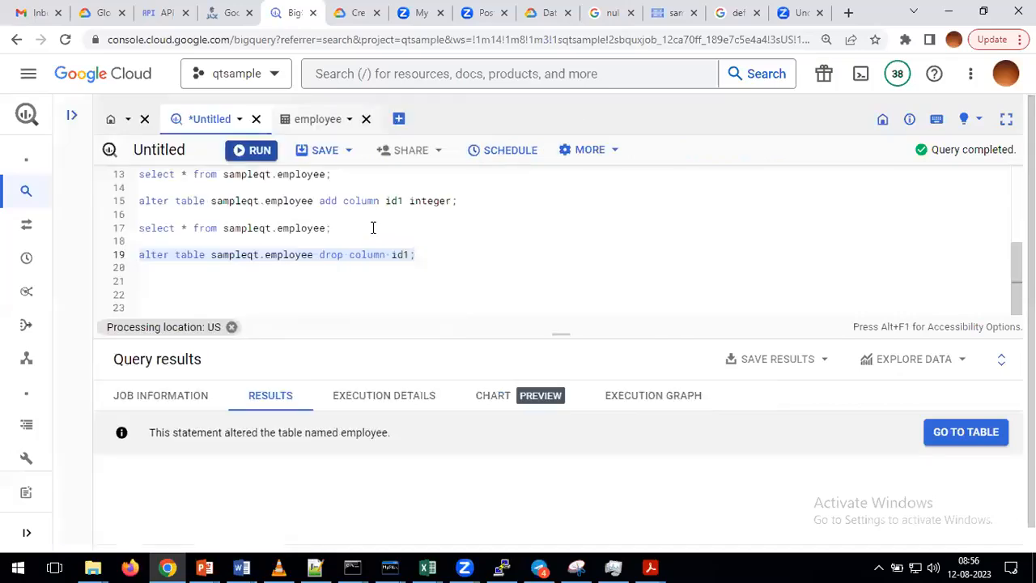
{"action": "left_click", "coordinate": [347, 232]}
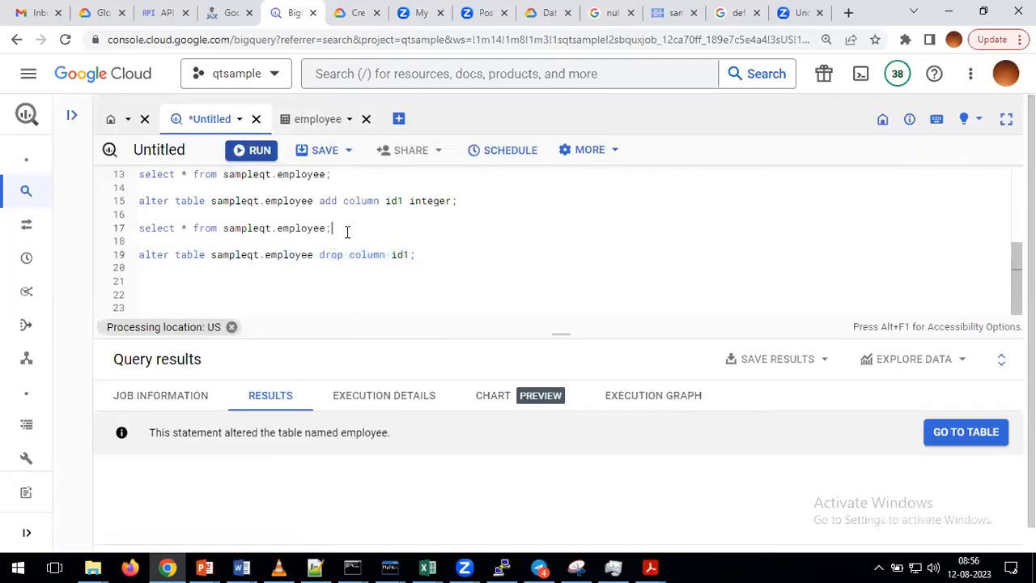
{"action": "key", "text": "shift+Home"}
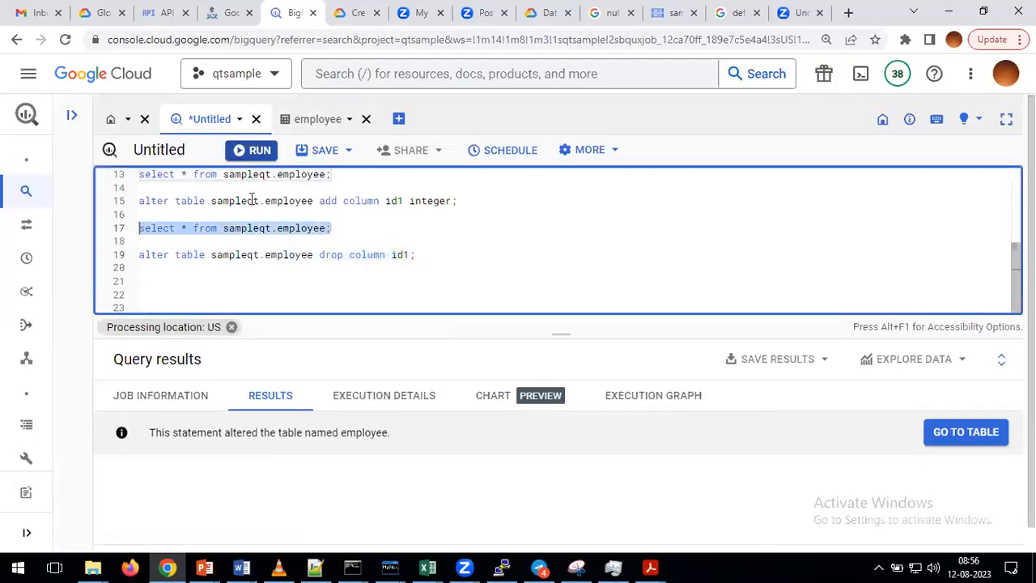
{"action": "left_click", "coordinate": [255, 152]}
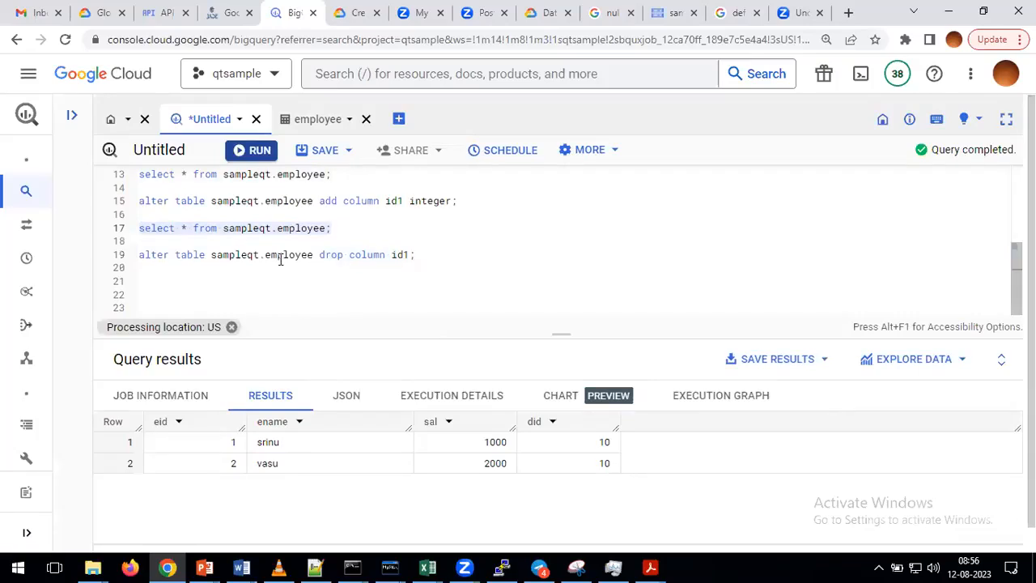
Add the statement "drop table sampleqt.employee;" on line 21 without running it.
{"action": "left_click", "coordinate": [426, 255]}
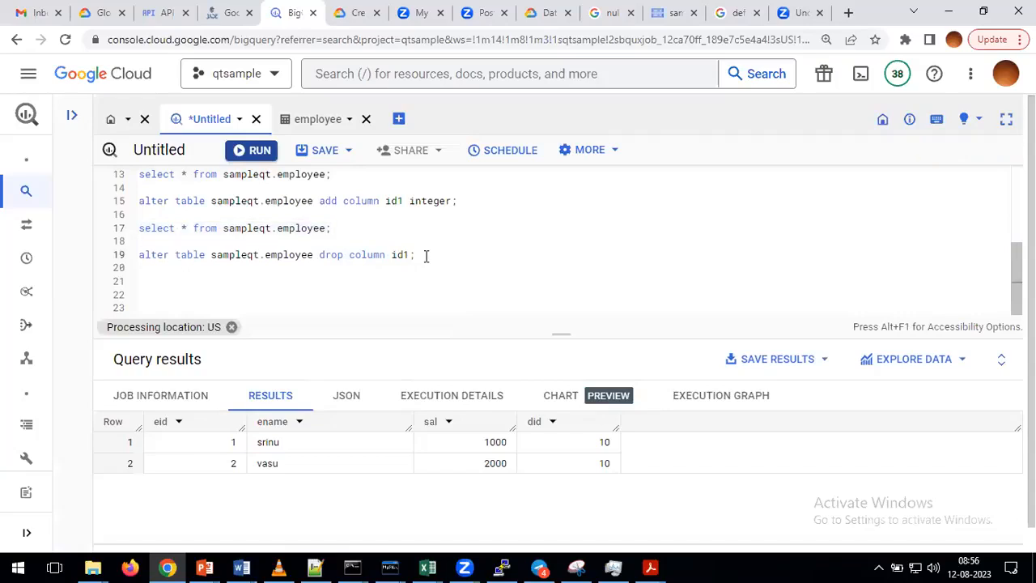
{"action": "key", "text": "Return"}
{"action": "key", "text": "Return"}
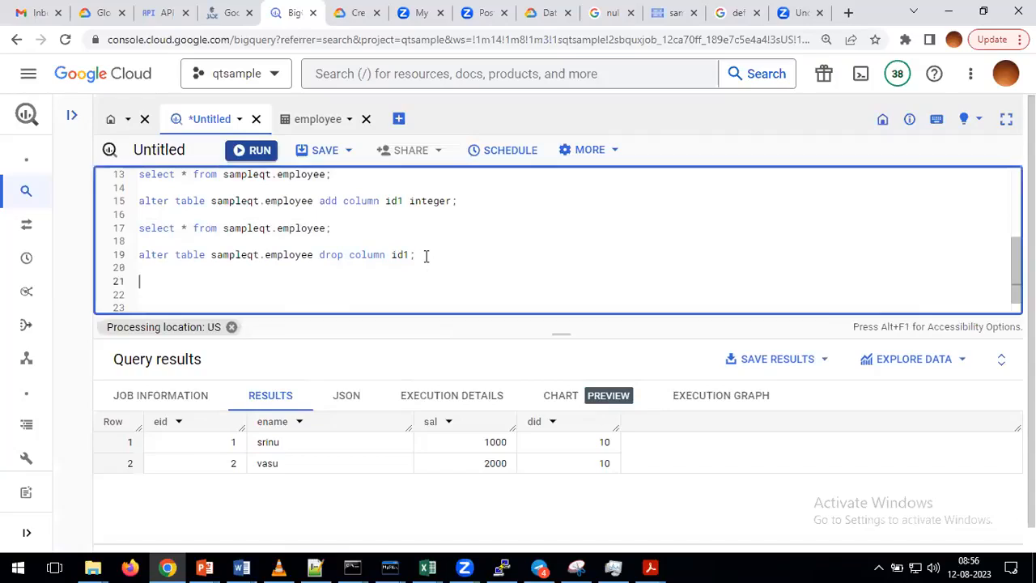
{"action": "type", "text": "drop table sampleqt.employ"}
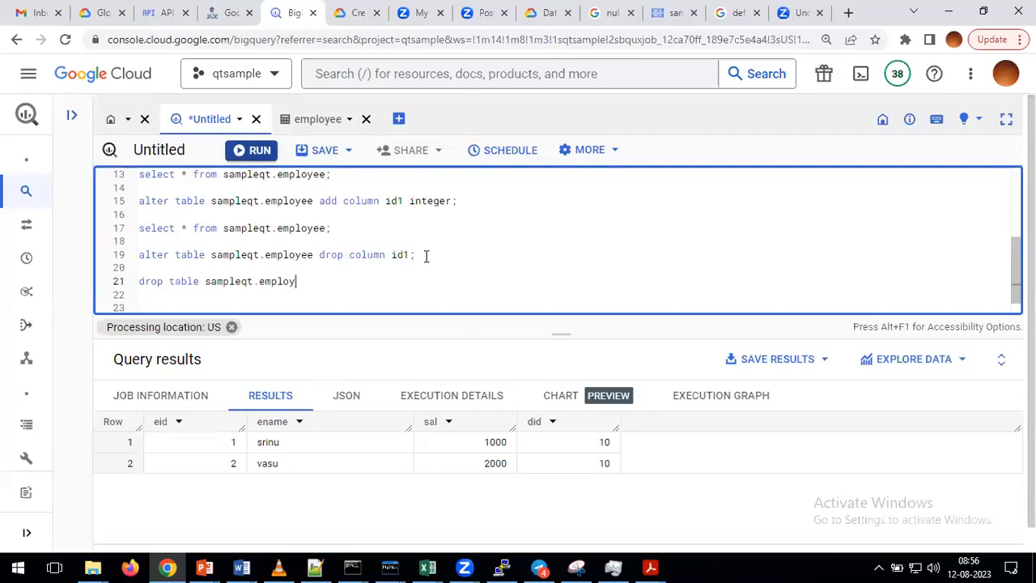
{"action": "type", "text": "ee;"}
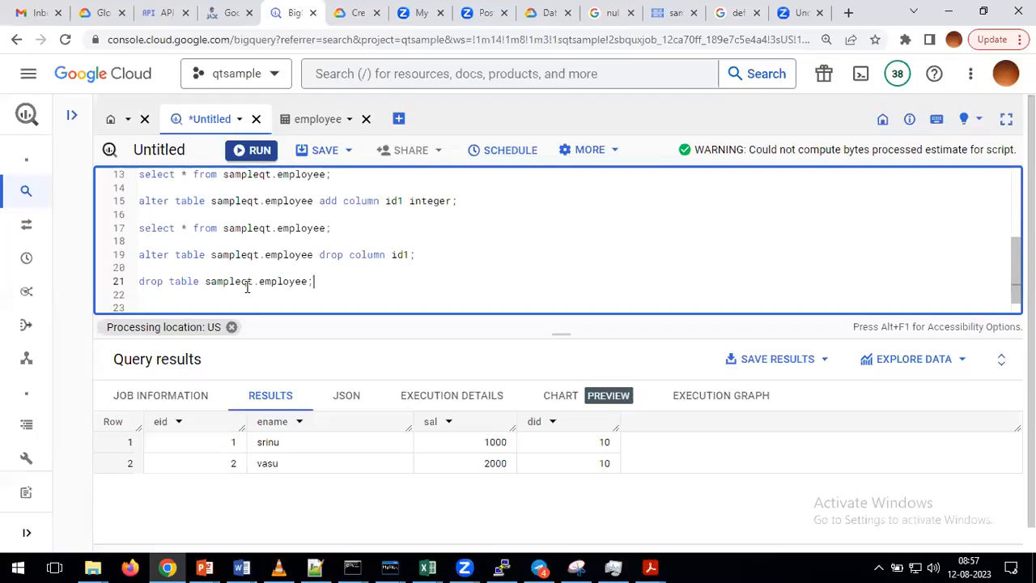
{"action": "scroll", "coordinate": [246, 287], "scroll_direction": "down", "scroll_amount": 1}
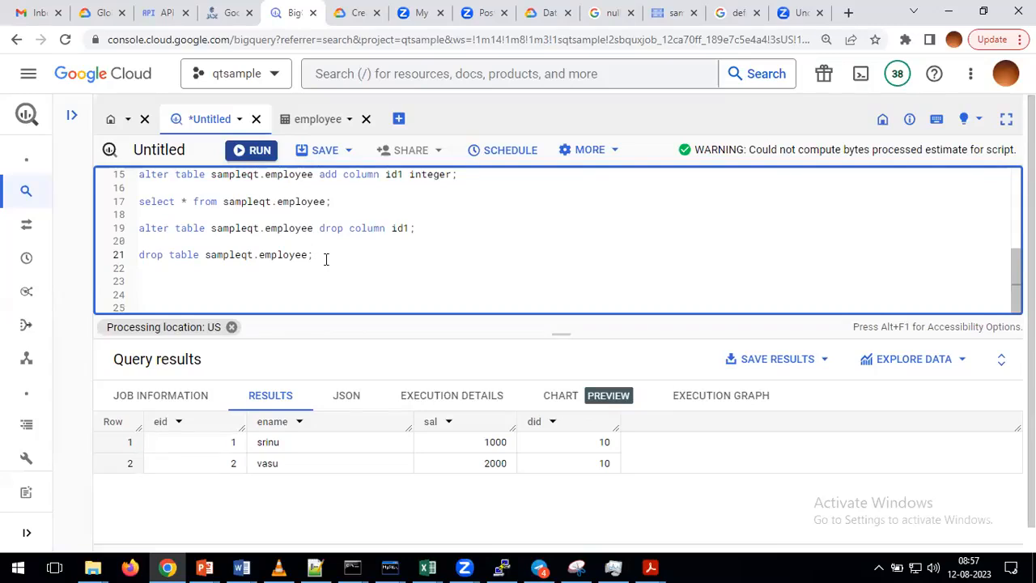
{"action": "scroll", "coordinate": [325, 259], "scroll_direction": "up", "scroll_amount": 1}
{"action": "scroll", "coordinate": [325, 259], "scroll_direction": "down", "scroll_amount": 1}
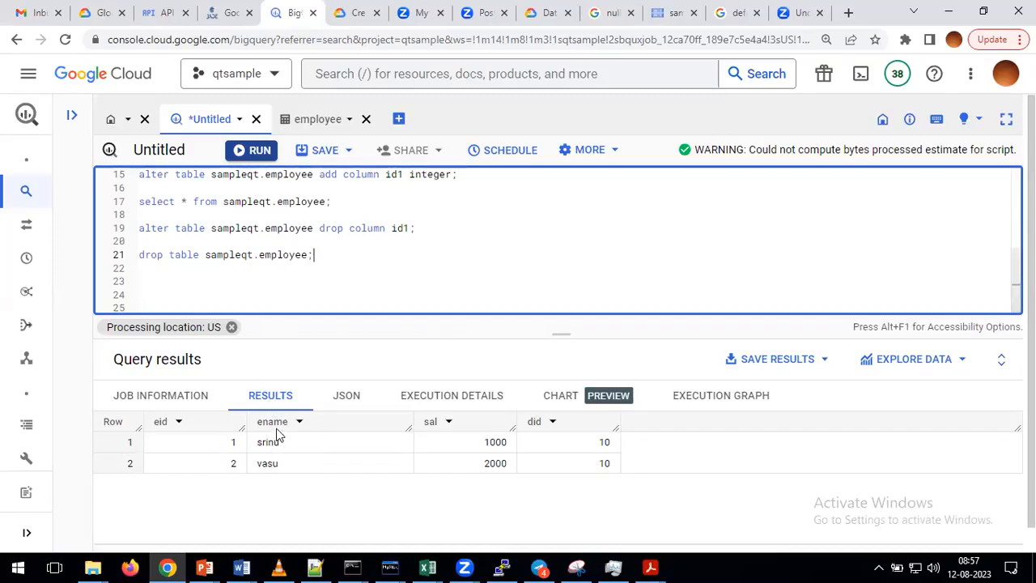
Add the statement "update employee set ename='xx';" on line 23.
{"action": "left_click", "coordinate": [350, 260]}
{"action": "key", "text": "Return"}
{"action": "type", "text": "update"}
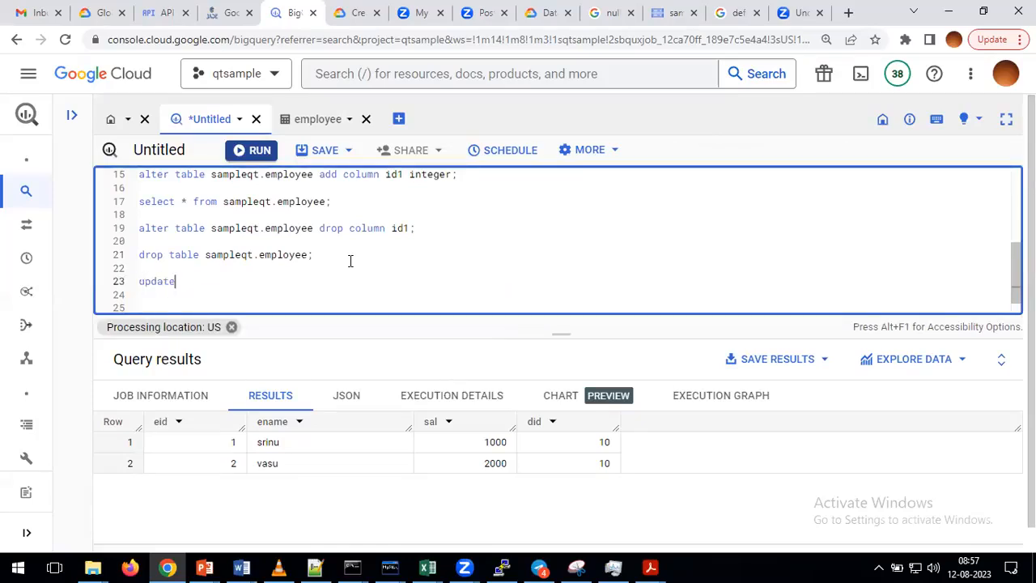
{"action": "type", "text": "loyee set"}
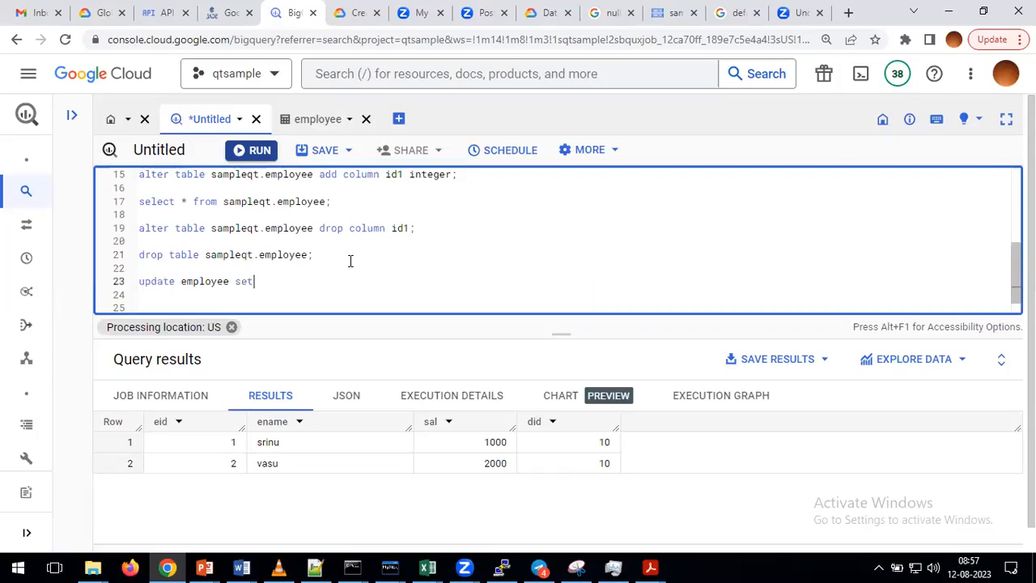
{"action": "type", "text": " ename=xx"}
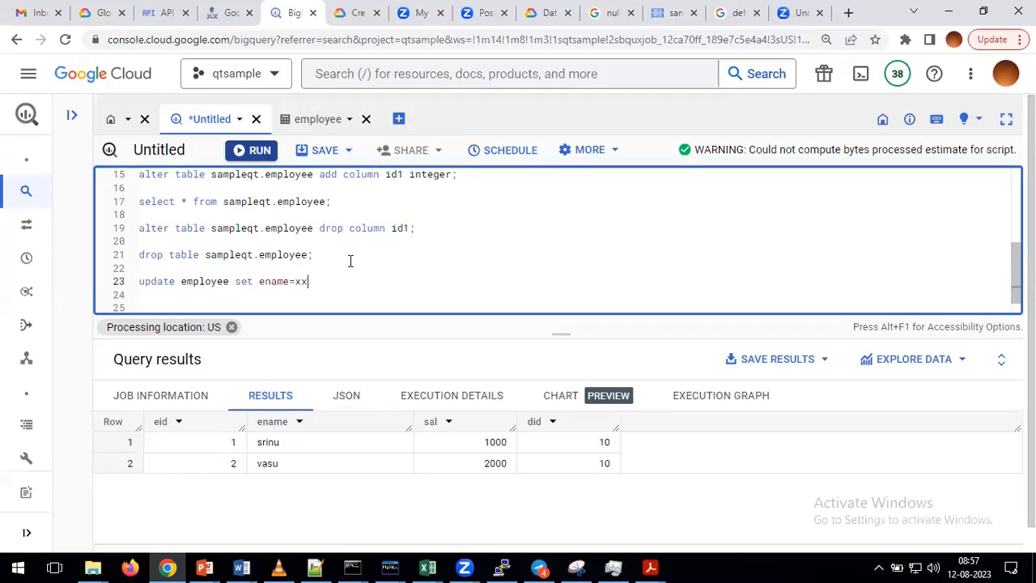
{"action": "key", "text": "Left"}
{"action": "key", "text": "Left"}
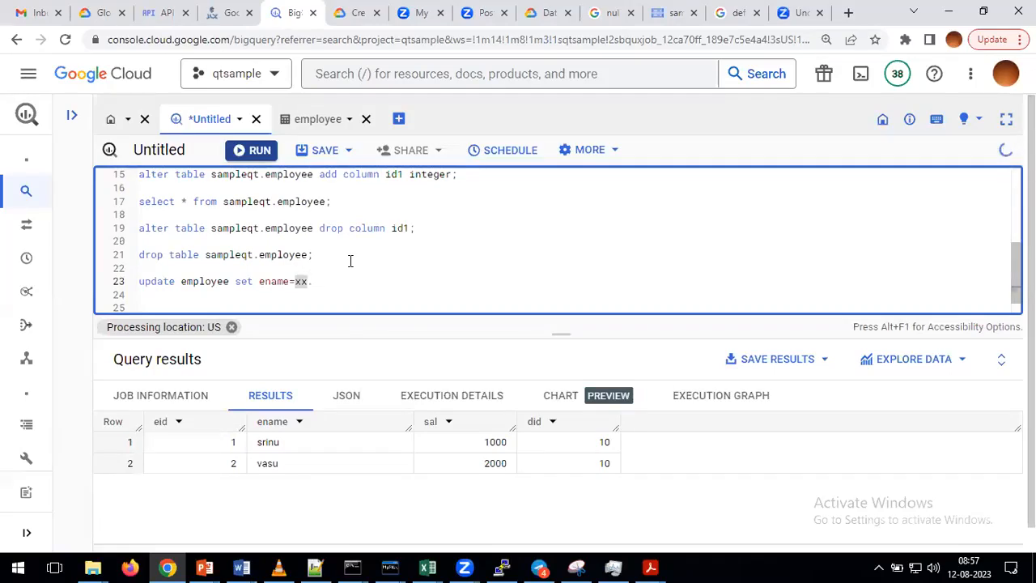
{"action": "type", "text": "'"}
{"action": "key", "text": "Right"}
{"action": "key", "text": "Right"}
{"action": "type", "text": "';"}
Try to run only the update statement on line 23.
{"action": "left_click", "coordinate": [143, 282], "text": "shift"}
{"action": "key", "text": "shift+Home"}
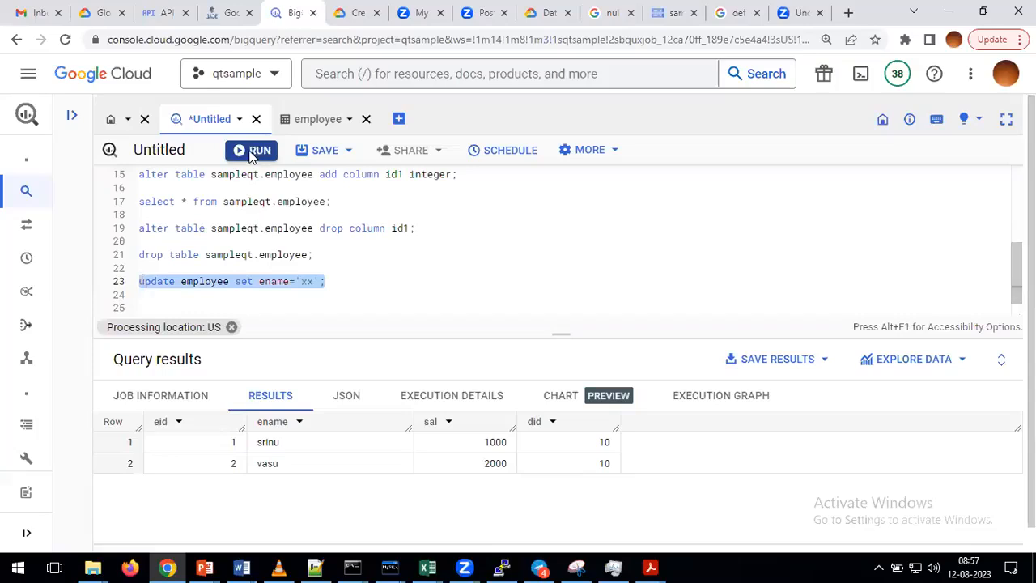
{"action": "left_click", "coordinate": [252, 153]}
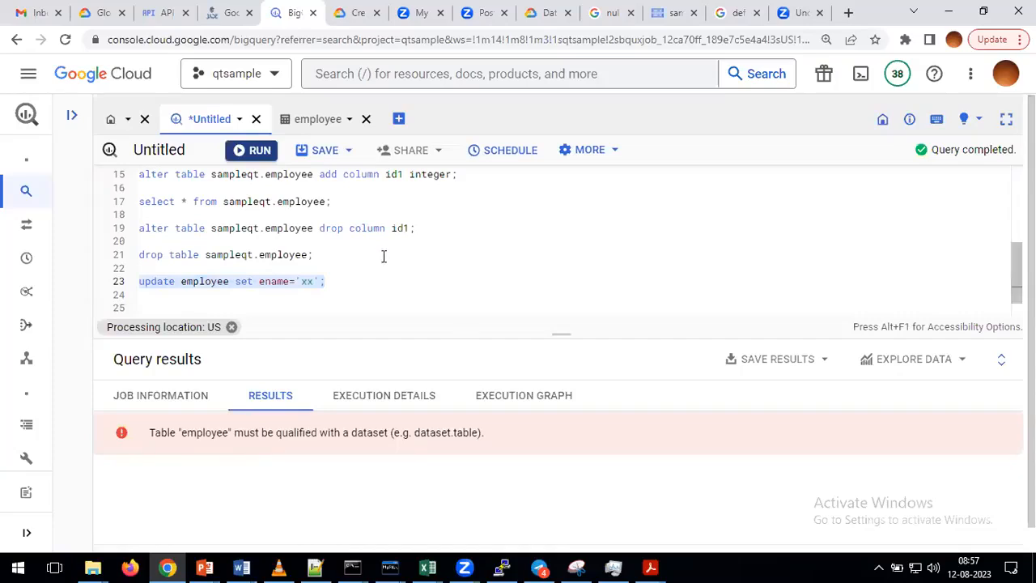
Qualify the table in the update statement on line 23 as sampleqt.employee and try to run only that statement.
{"action": "scroll", "coordinate": [185, 262], "scroll_direction": "down", "scroll_amount": 1}
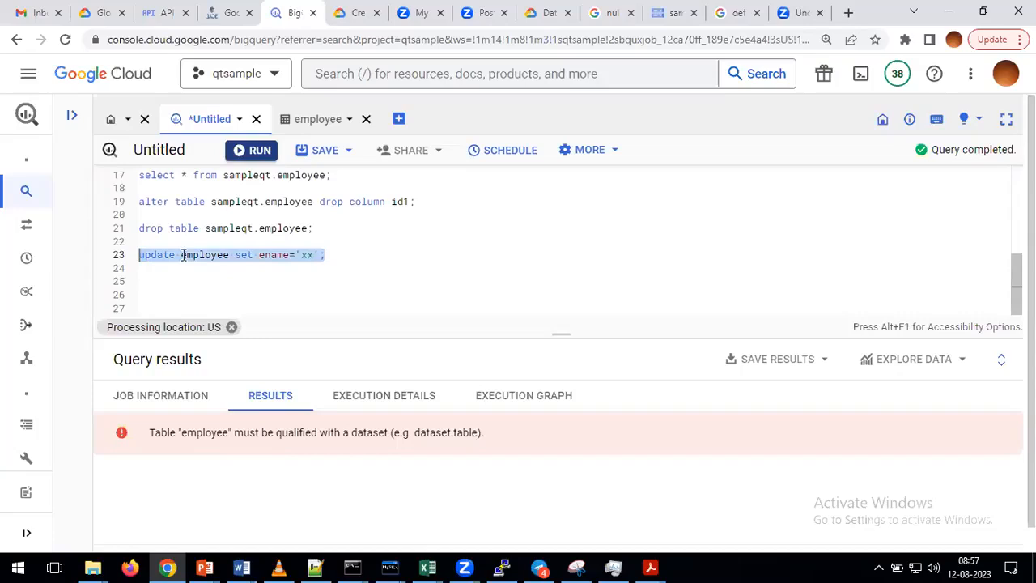
{"action": "double_click", "coordinate": [185, 256]}
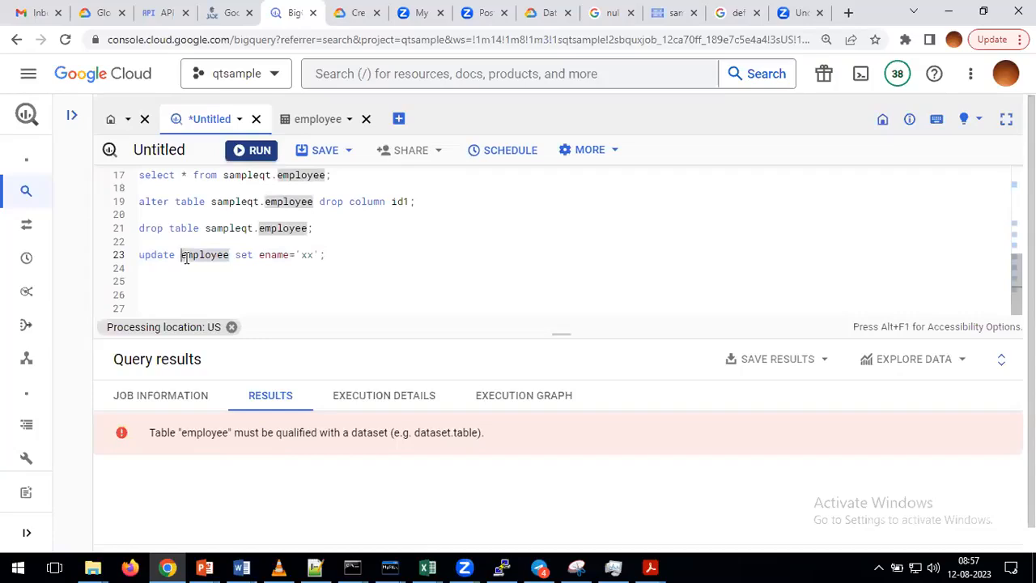
{"action": "type", "text": "sampleqt"}
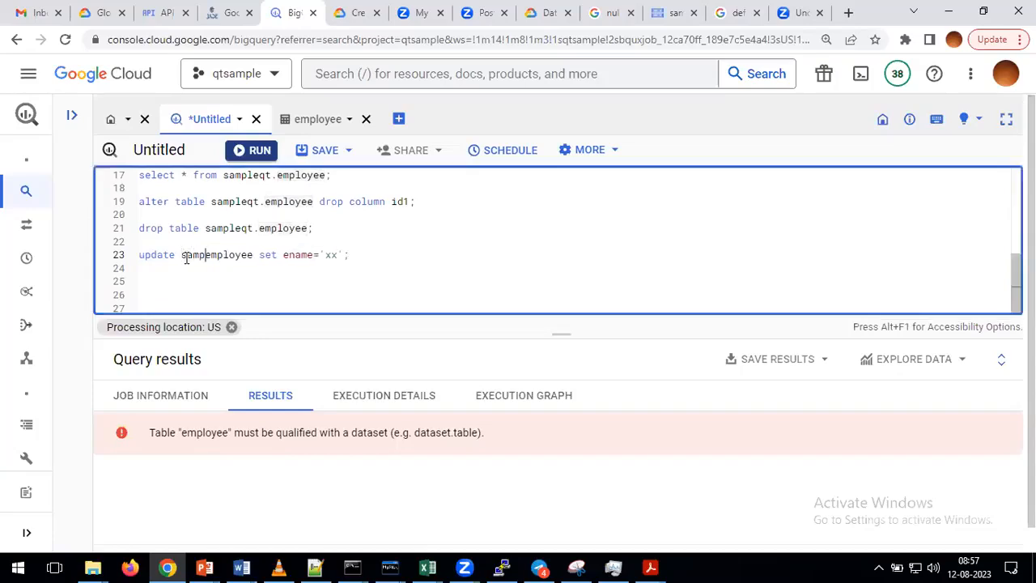
{"action": "type", "text": "."}
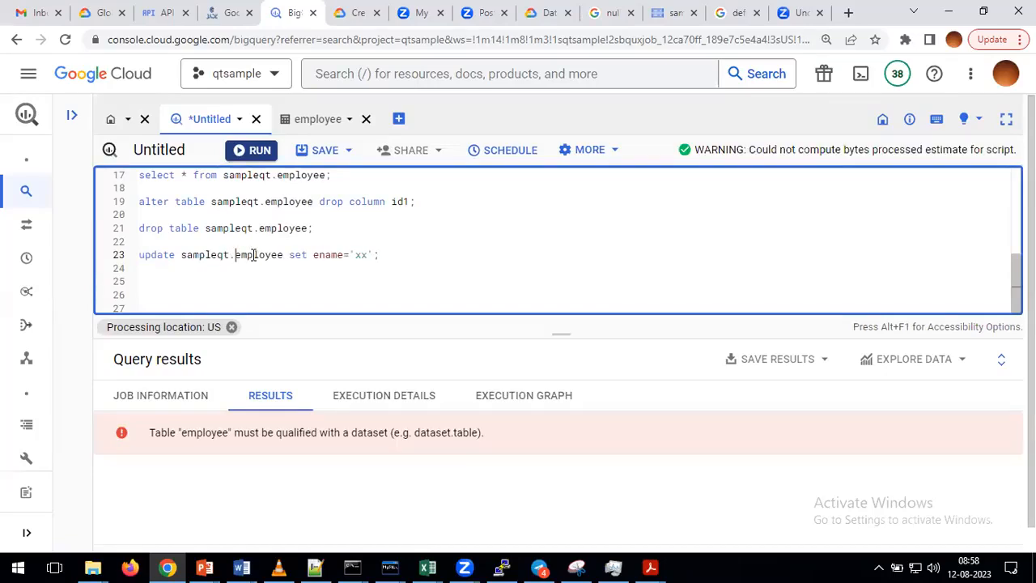
{"action": "left_click_drag", "start_coordinate": [385, 256], "coordinate": [118, 255]}
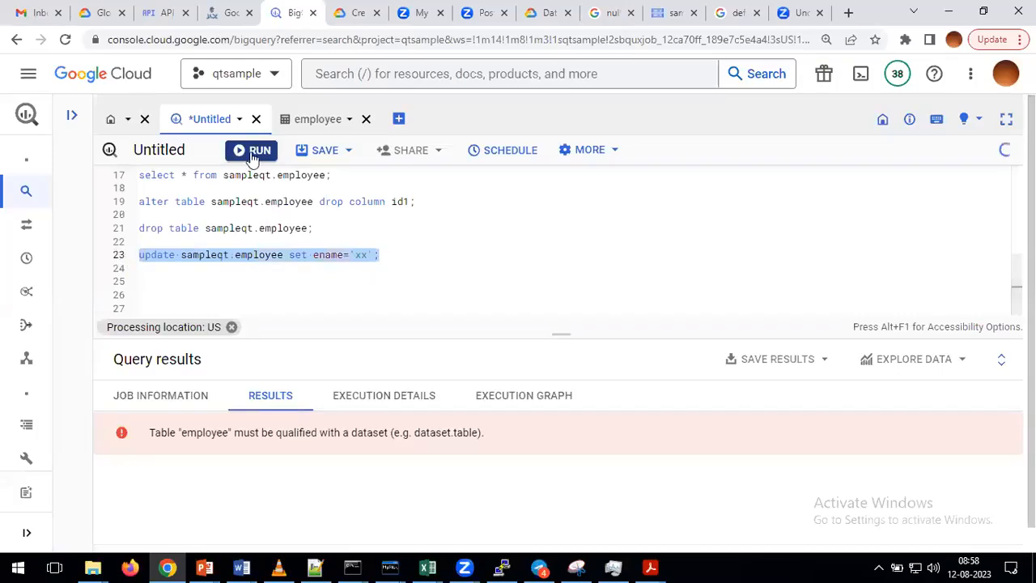
{"action": "left_click", "coordinate": [253, 151]}
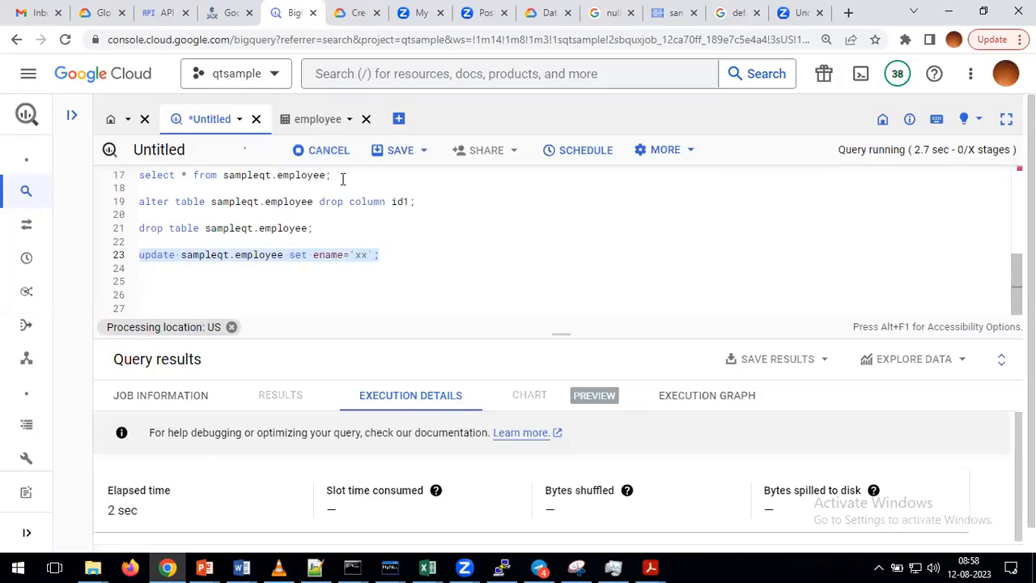
Copy the statement "select * from sampleqt.employee;" from line 17 to line 25.
{"action": "left_click_drag", "start_coordinate": [138, 175], "coordinate": [331, 175]}
{"action": "key", "text": "ctrl+c"}
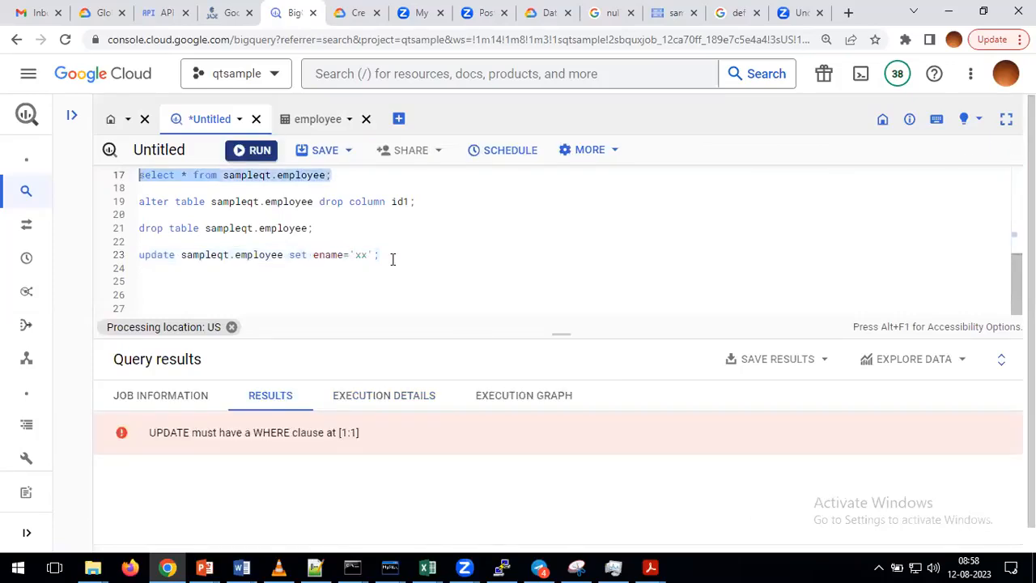
{"action": "left_click", "coordinate": [393, 259]}
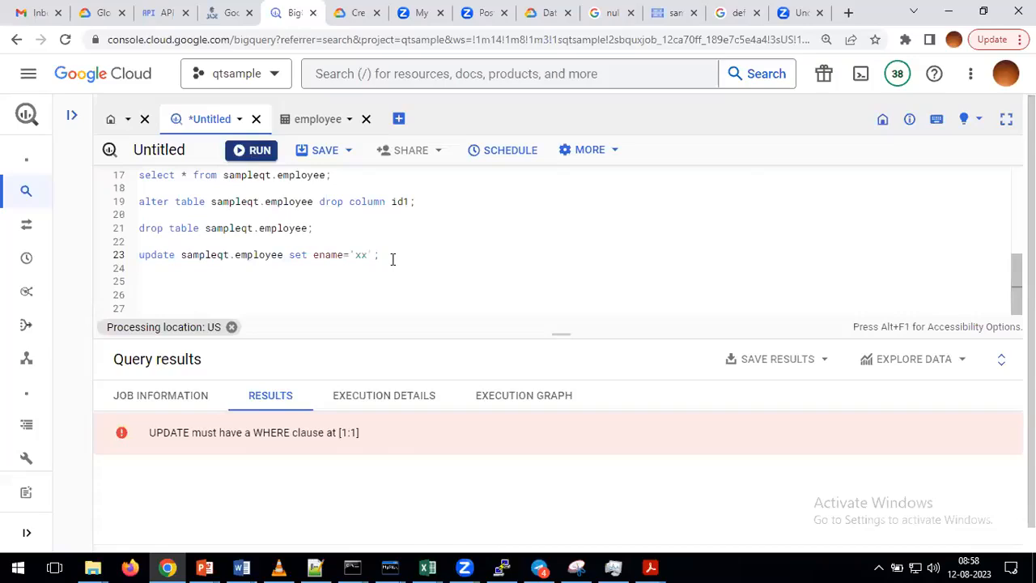
{"action": "key", "text": "Down"}
{"action": "key", "text": "Down"}
{"action": "key", "text": "ctrl+v"}
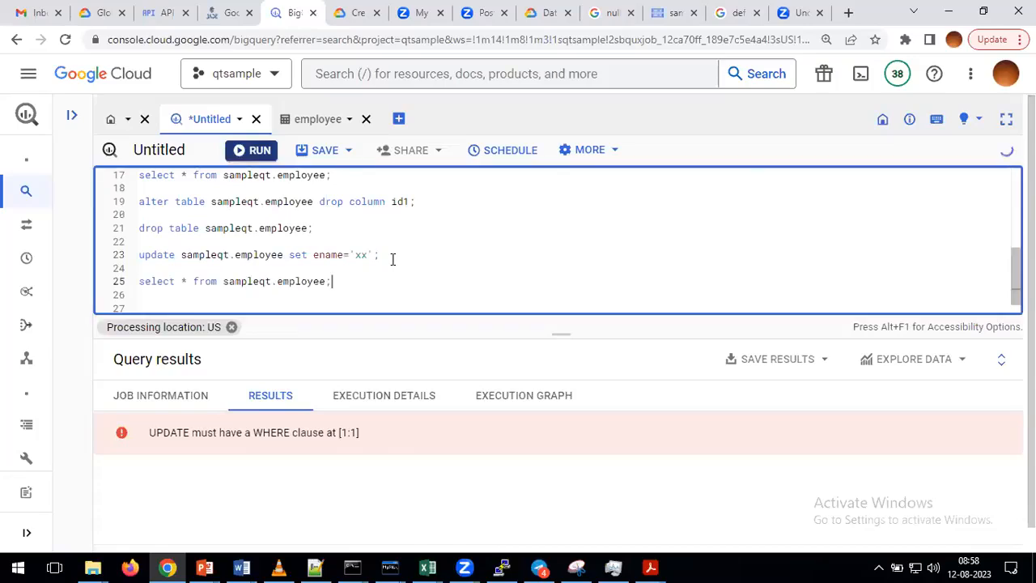
{"action": "key", "text": "shift+Home"}
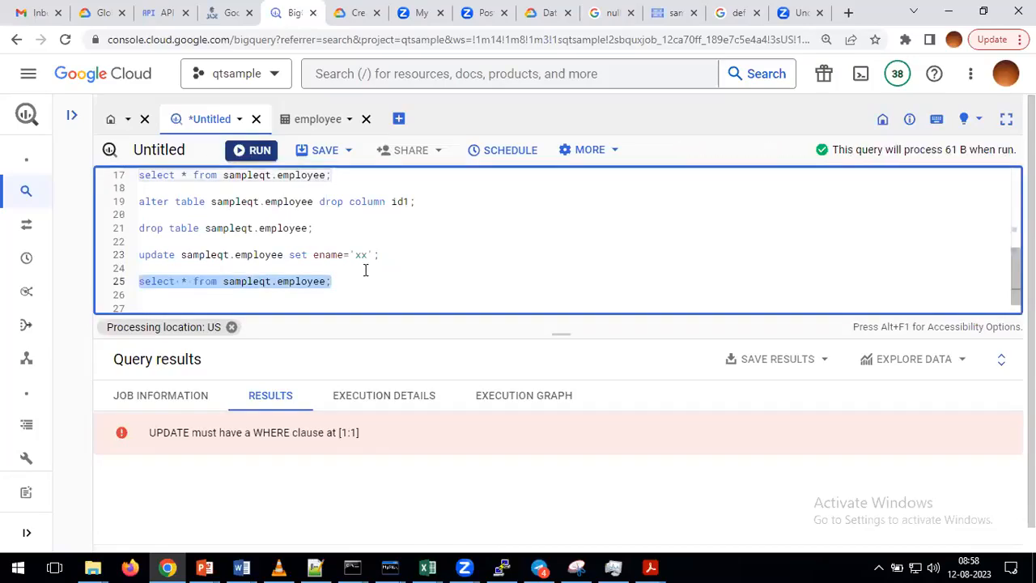
Add the condition "where eid=1" to the end of the update statement on line 23.
{"action": "left_click", "coordinate": [370, 255]}
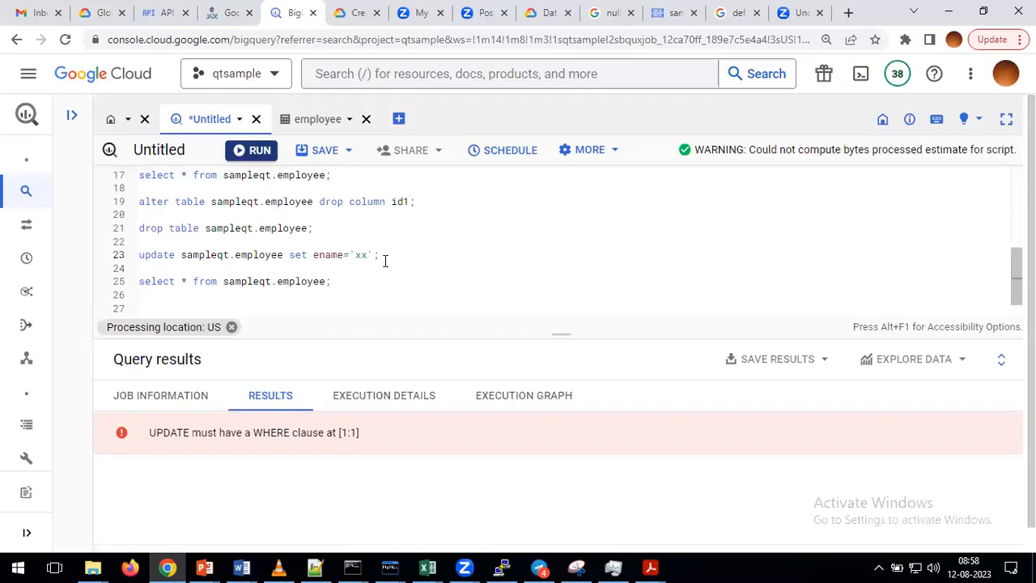
{"action": "left_click", "coordinate": [386, 260]}
{"action": "type", "text": "where eid=1"}
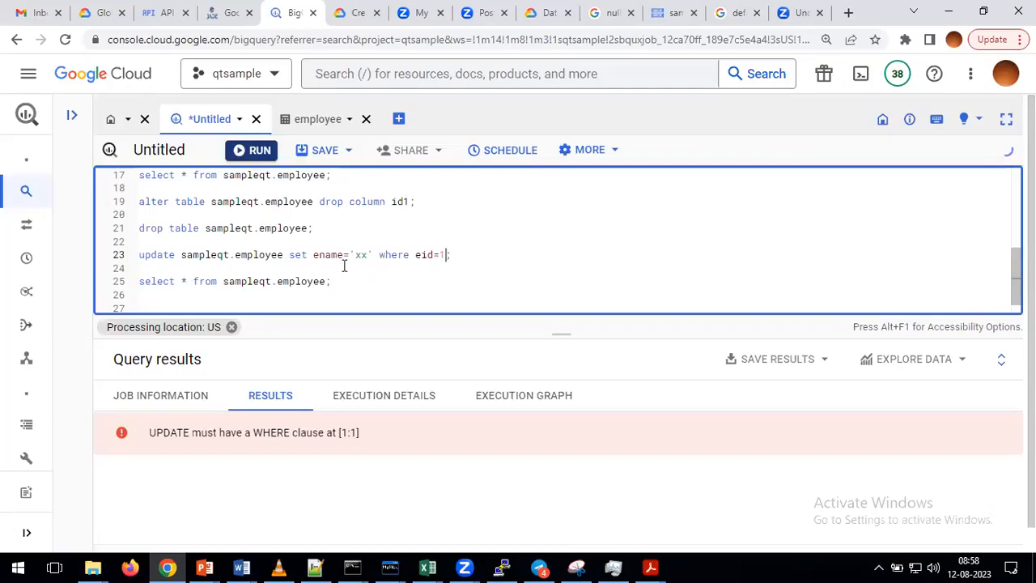
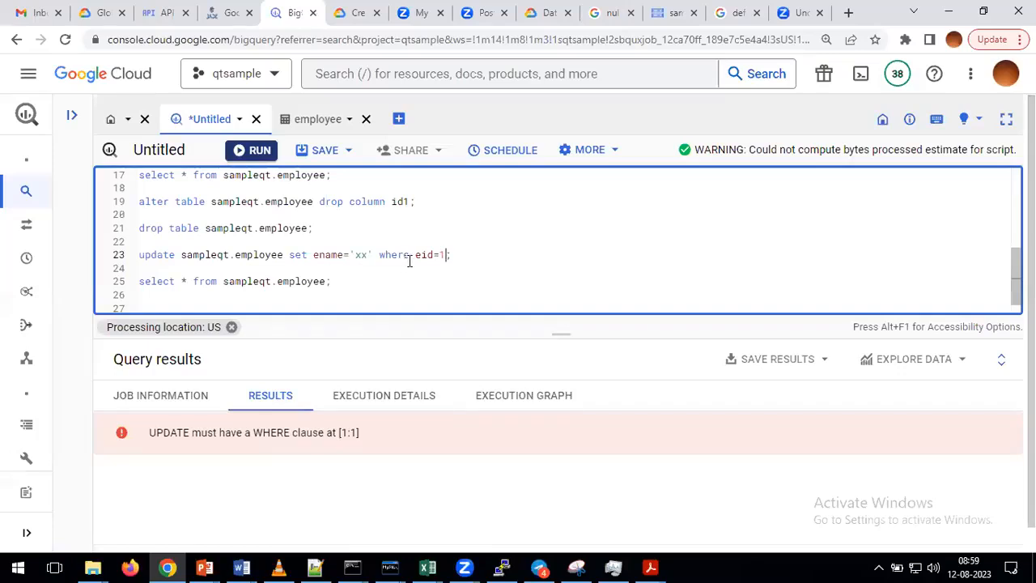
Run only the update statement on line 23, followed by only the select statement on line 25 to check the rows.
{"action": "left_click", "coordinate": [462, 255]}
{"action": "left_click", "coordinate": [135, 255], "text": "shift"}
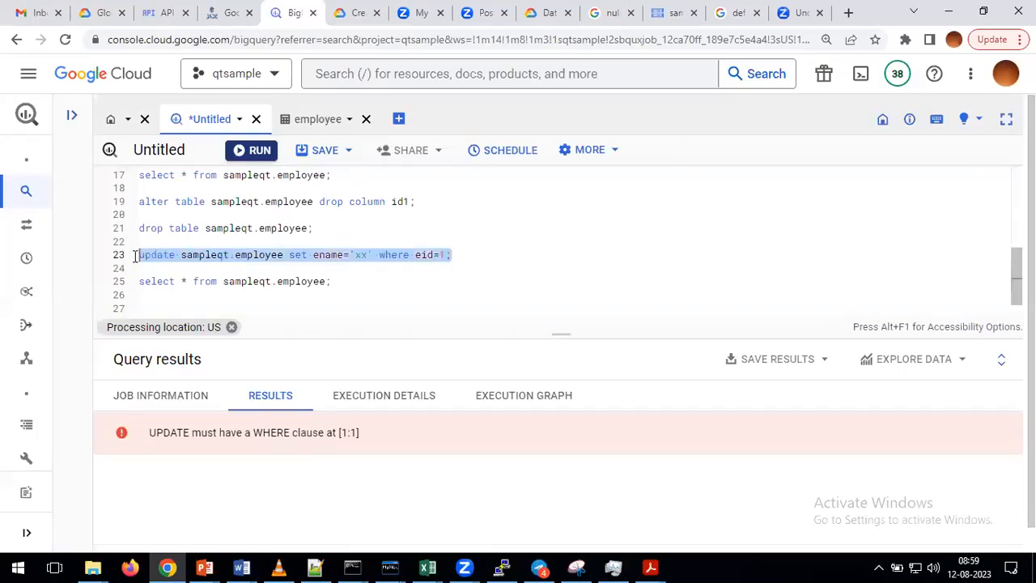
{"action": "left_click", "coordinate": [251, 155]}
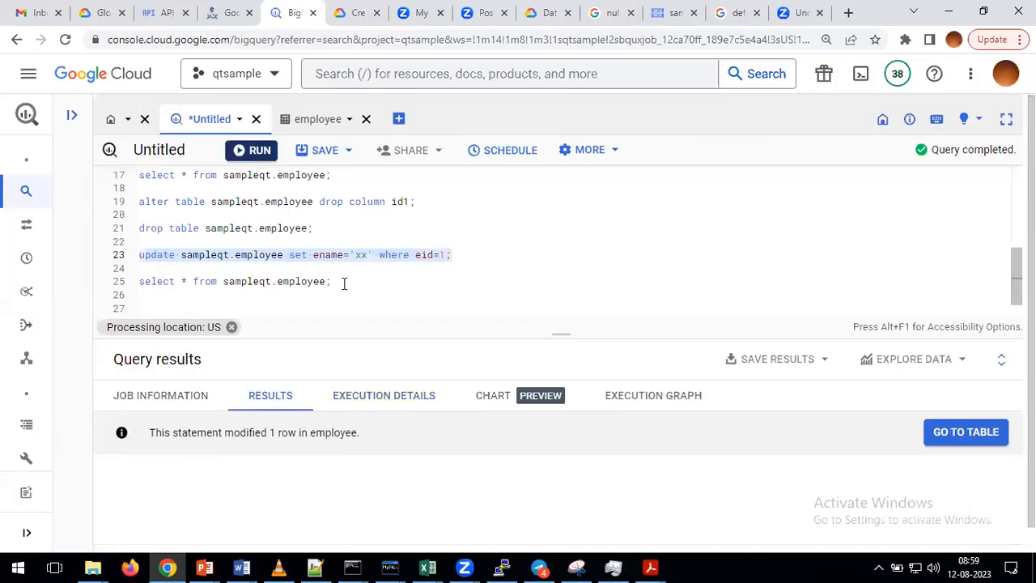
{"action": "triple_click", "coordinate": [164, 281]}
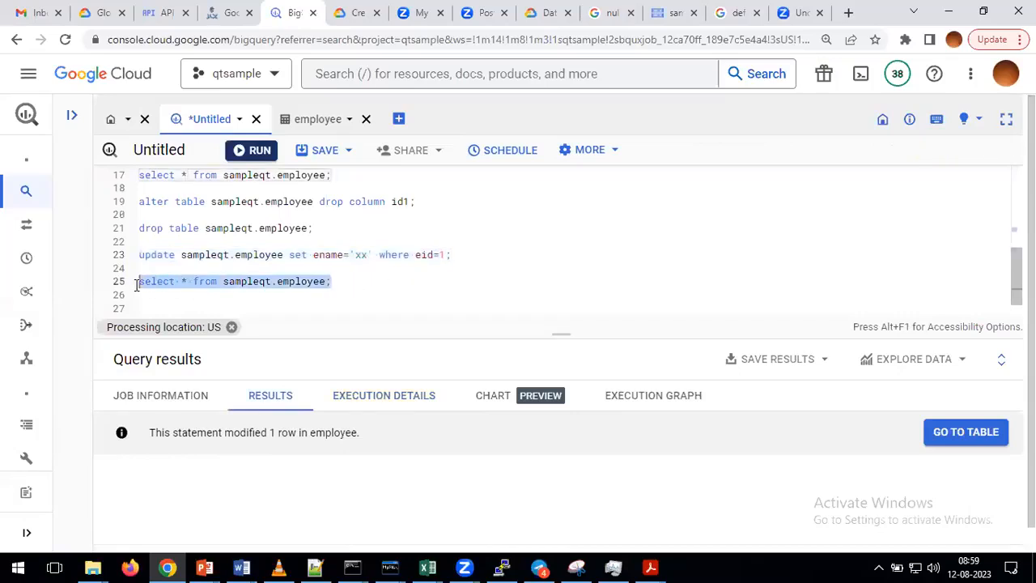
{"action": "left_click", "coordinate": [248, 153]}
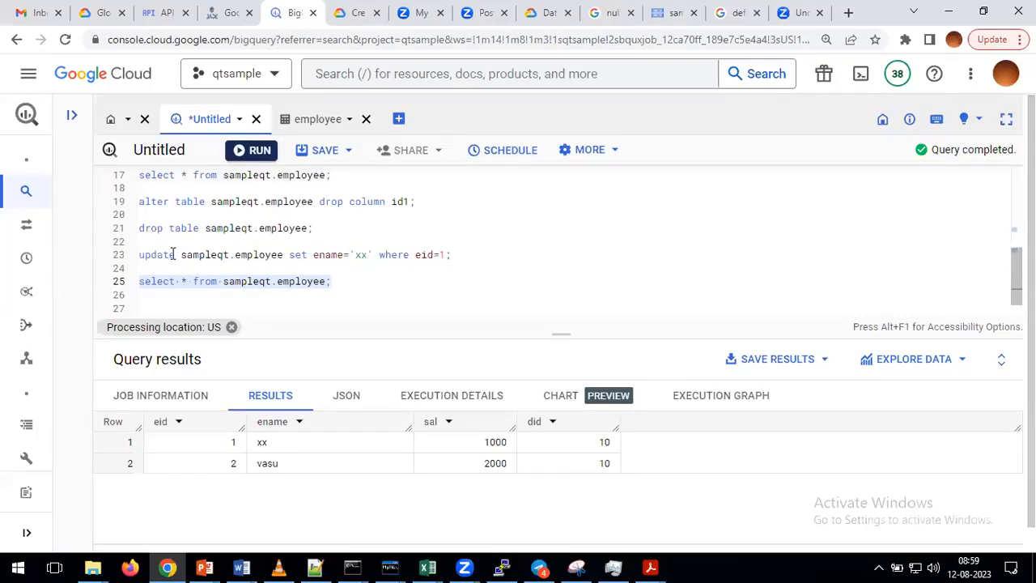
Add the statement "delete from sampleqt.employee ;" on line 27 without running it.
{"action": "left_click", "coordinate": [364, 284]}
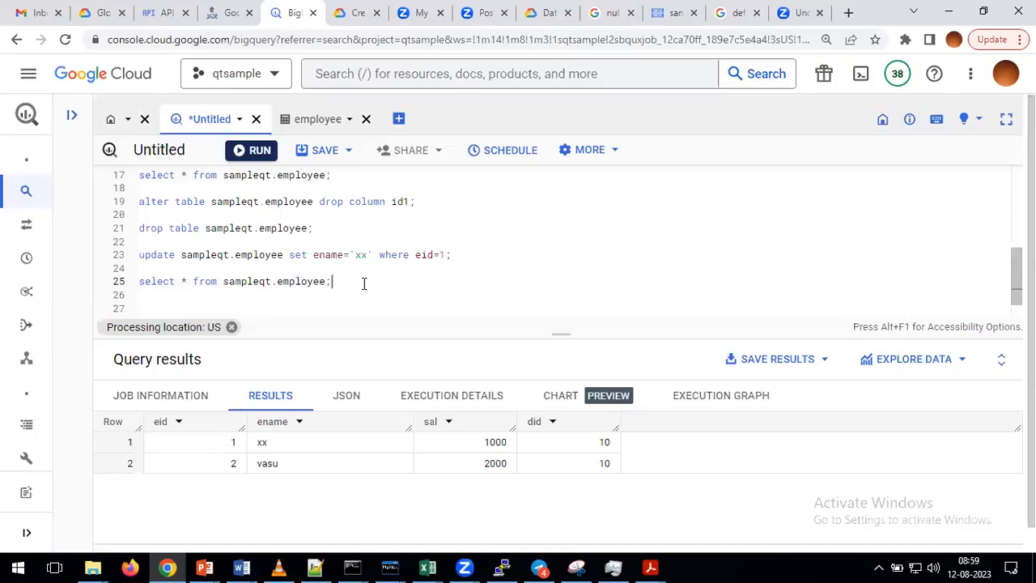
{"action": "left_click", "coordinate": [363, 283]}
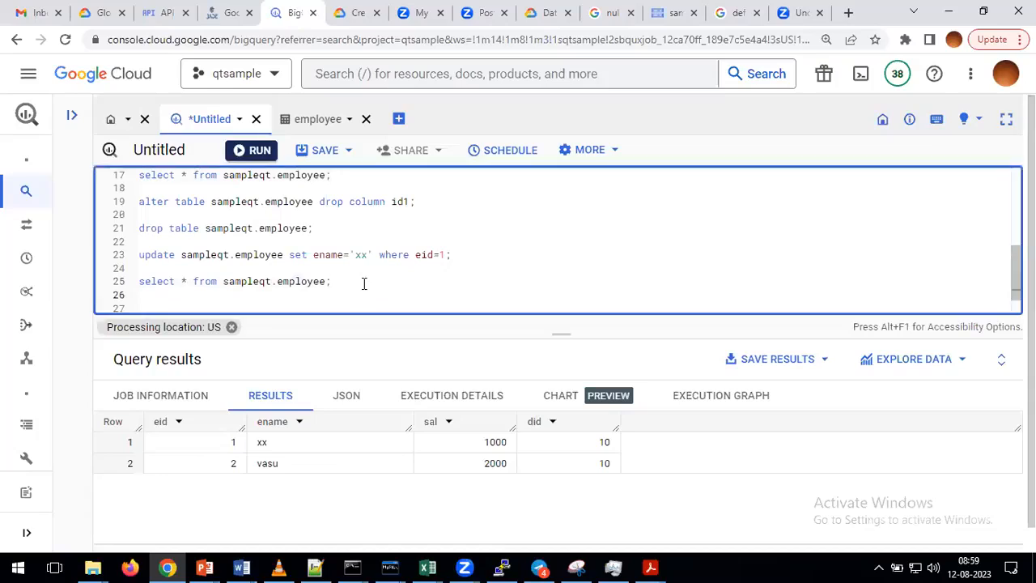
{"action": "key", "text": "Return"}
{"action": "key", "text": "Return"}
{"action": "type", "text": "delete f"}
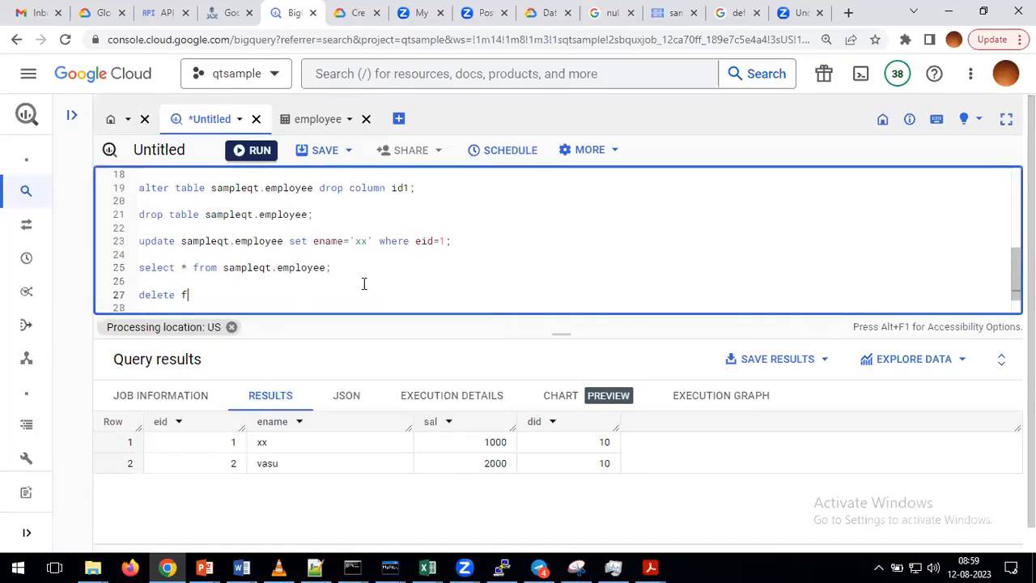
{"action": "type", "text": "rom sampleqt.emplo"}
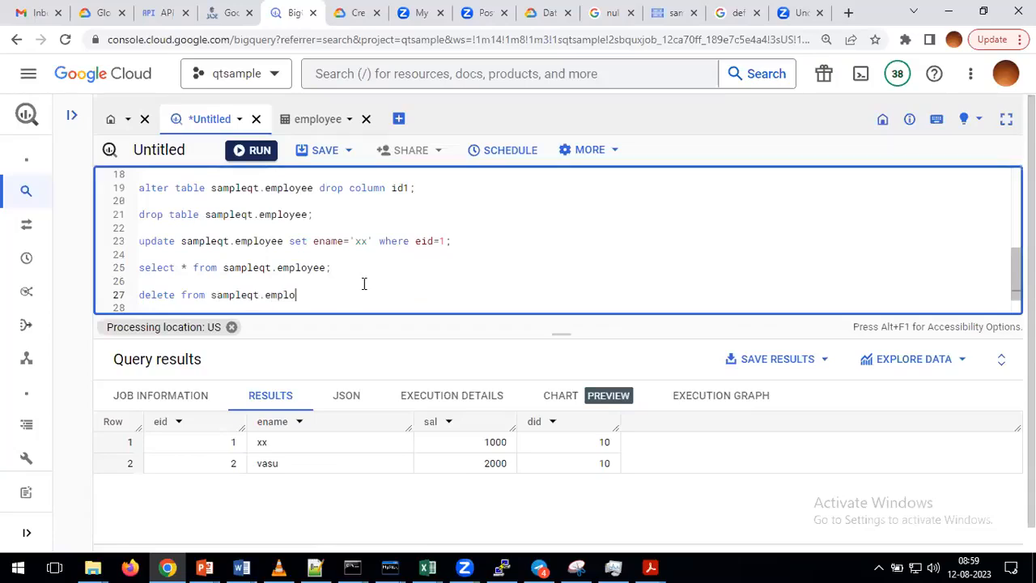
{"action": "type", "text": "yee"}
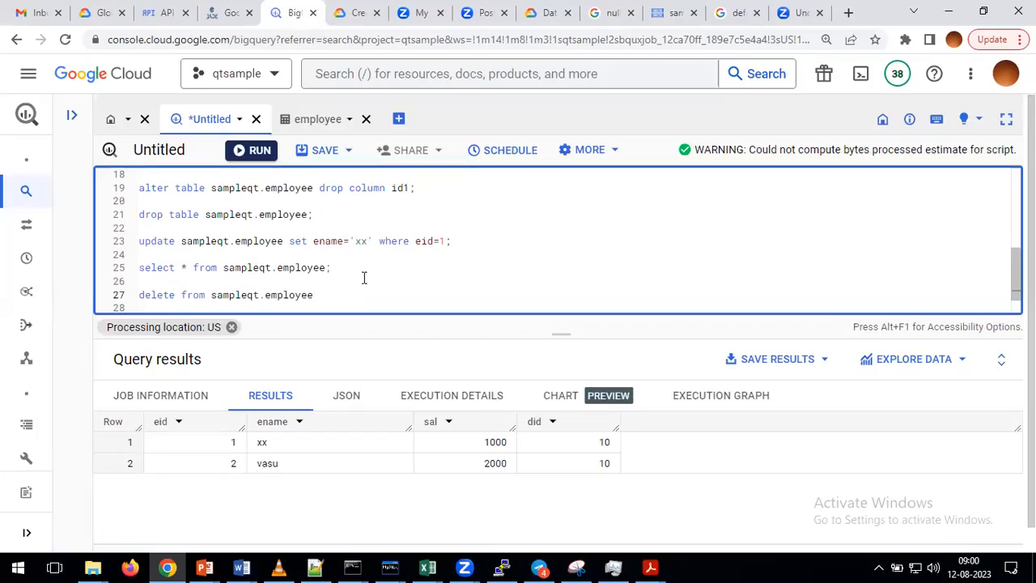
{"action": "scroll", "coordinate": [362, 279], "scroll_direction": "down", "scroll_amount": 3}
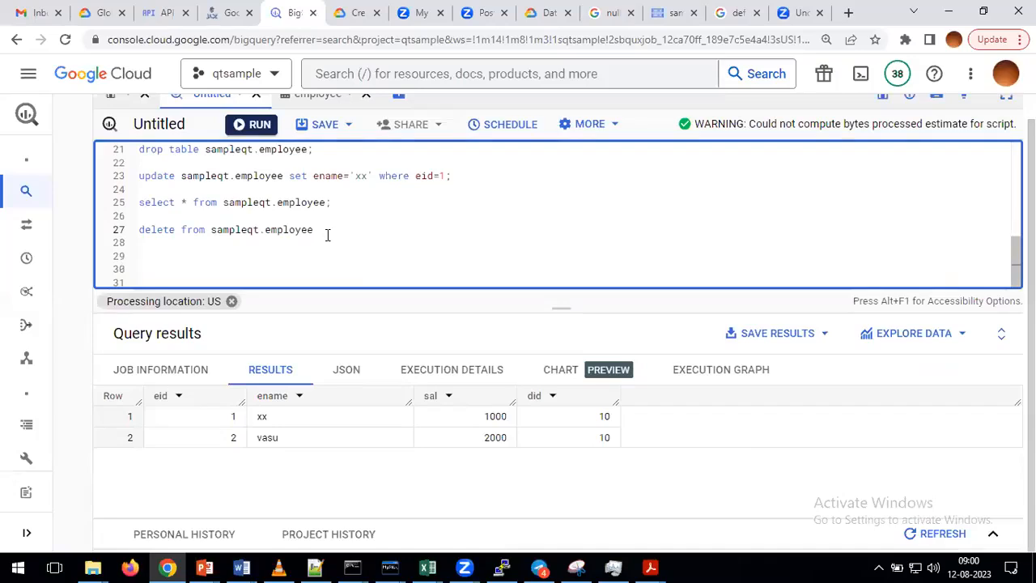
{"action": "type", "text": ";"}
Add notes on lines 29 to 31: "DDL/DMl commands -->", "Modify constraints in the table" and "alter table tablename modify constraint".
{"action": "key", "text": "Return"}
{"action": "key", "text": "Return"}
{"action": "type", "text": "DD"}
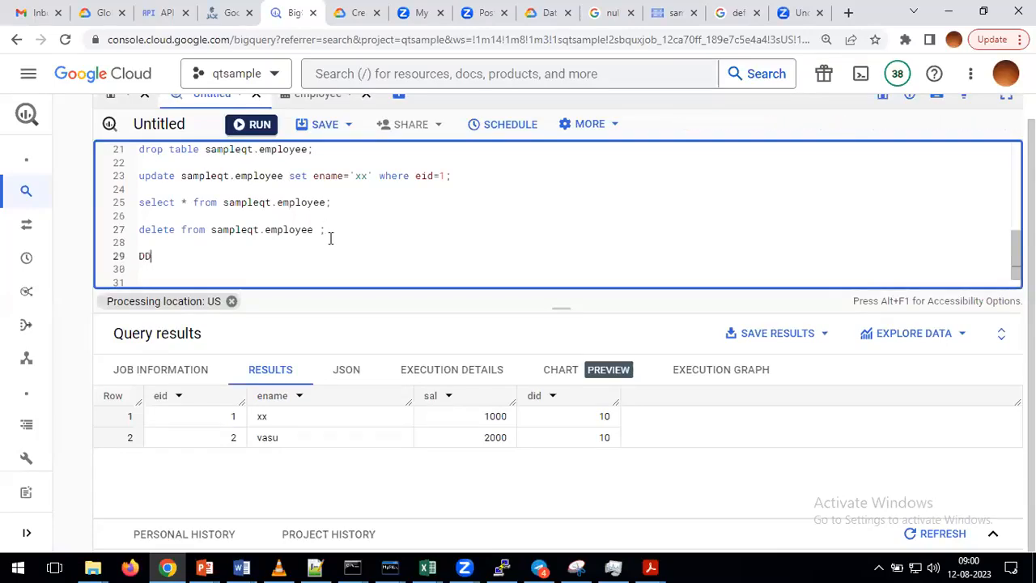
{"action": "type", "text": "L/DMl commands -->"}
{"action": "key", "text": "Return"}
{"action": "type", "text": "Modify constra"}
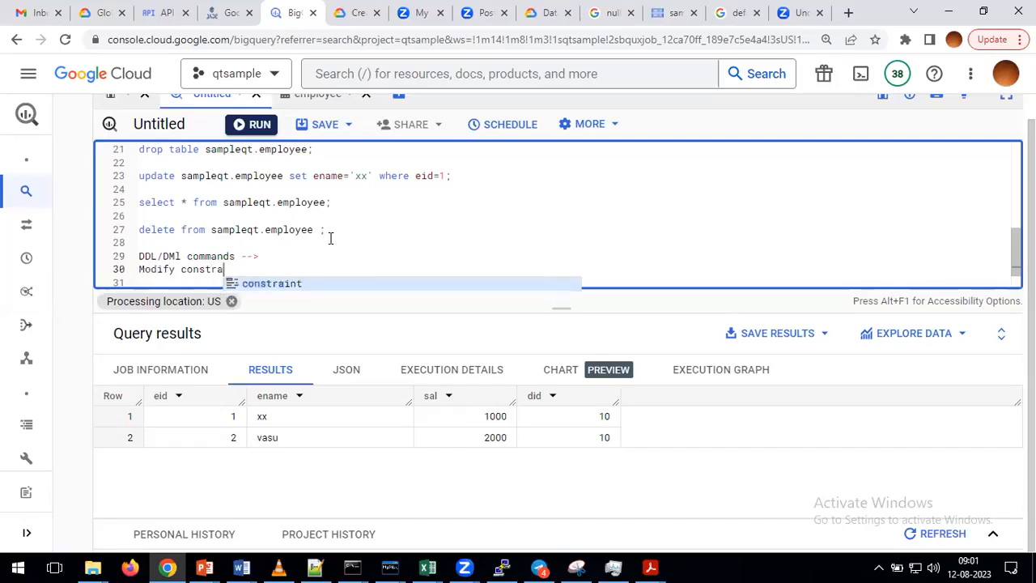
{"action": "type", "text": "ints "}
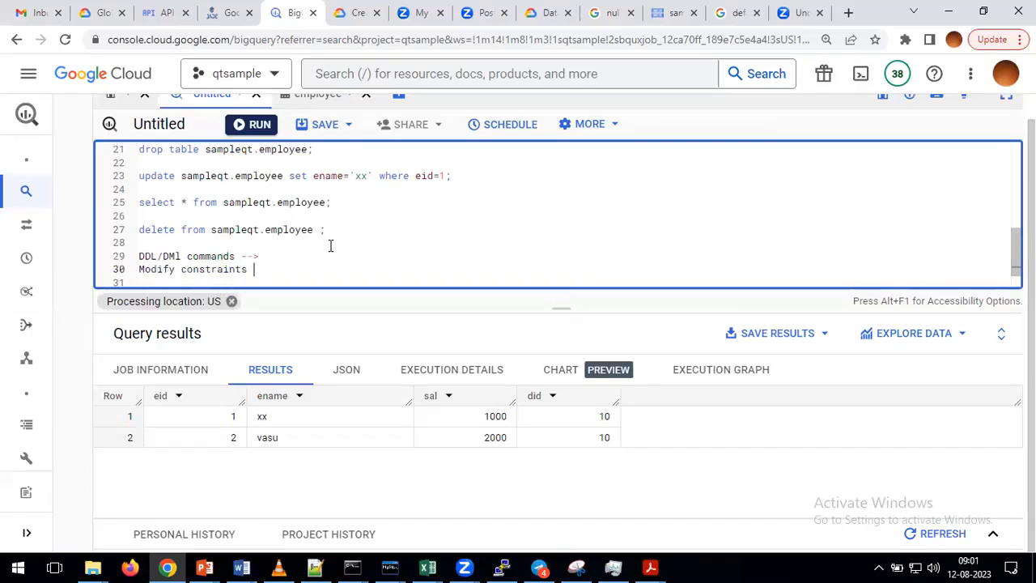
{"action": "type", "text": "in the table"}
{"action": "key", "text": "Return"}
{"action": "type", "text": "a"}
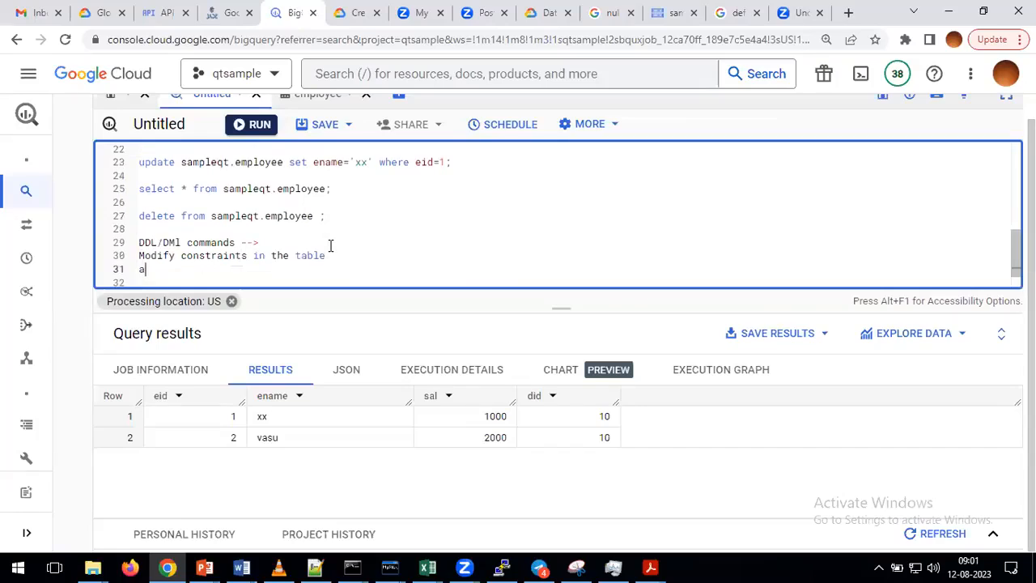
{"action": "type", "text": "lter table tablename mod"}
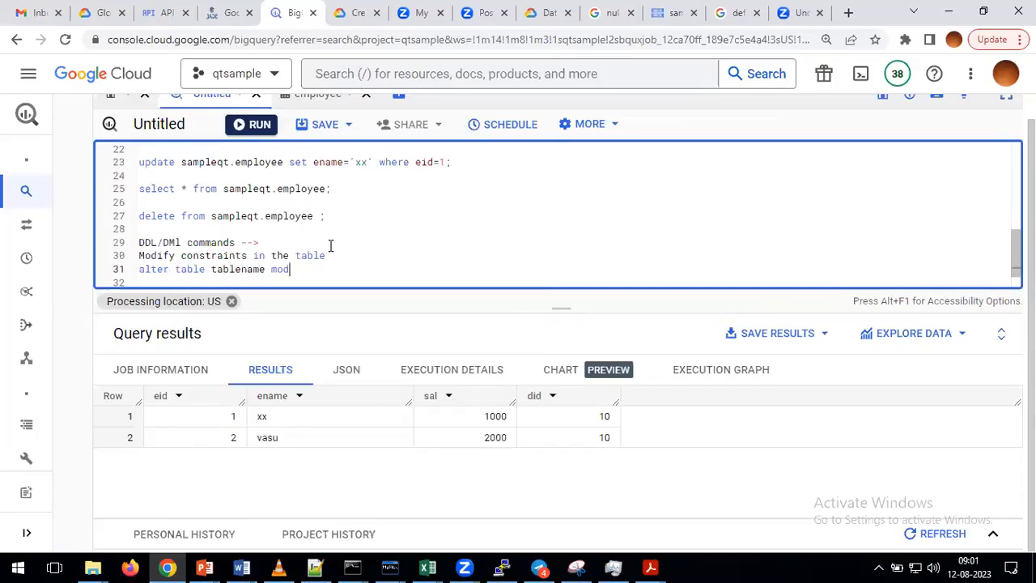
{"action": "type", "text": "ify constraint"}
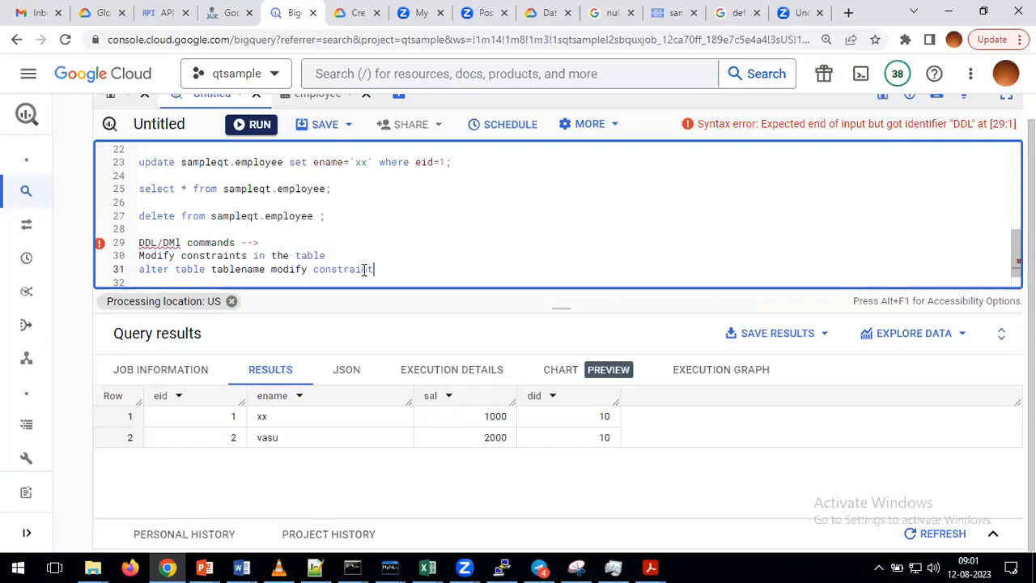
Review the script's DDL and DML statements, from the notes at the end back to the create schema statement.
{"action": "left_click_drag", "start_coordinate": [379, 269], "coordinate": [240, 245]}
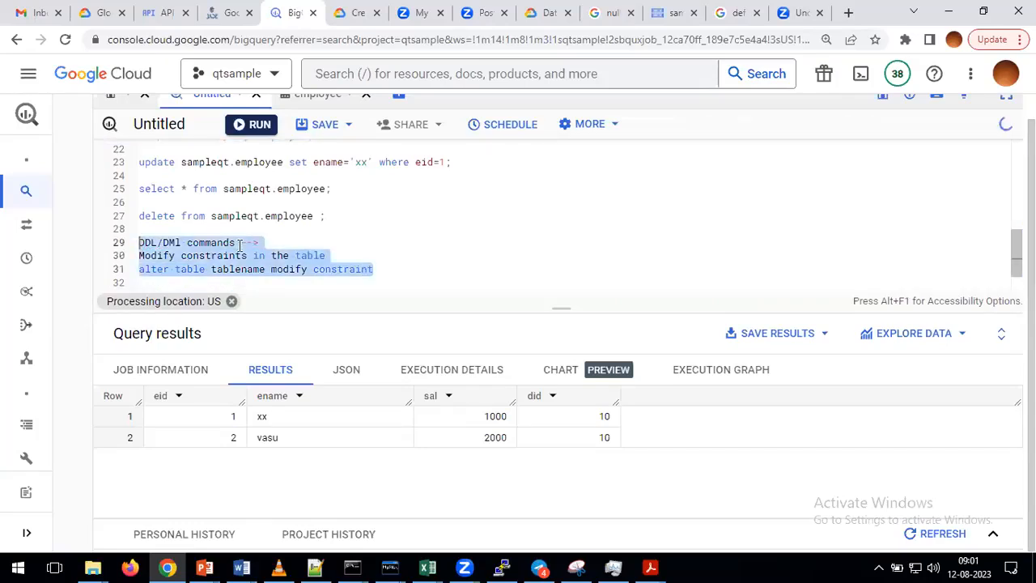
{"action": "left_click", "coordinate": [219, 187]}
{"action": "scroll", "coordinate": [218, 194], "scroll_direction": "up", "scroll_amount": 2}
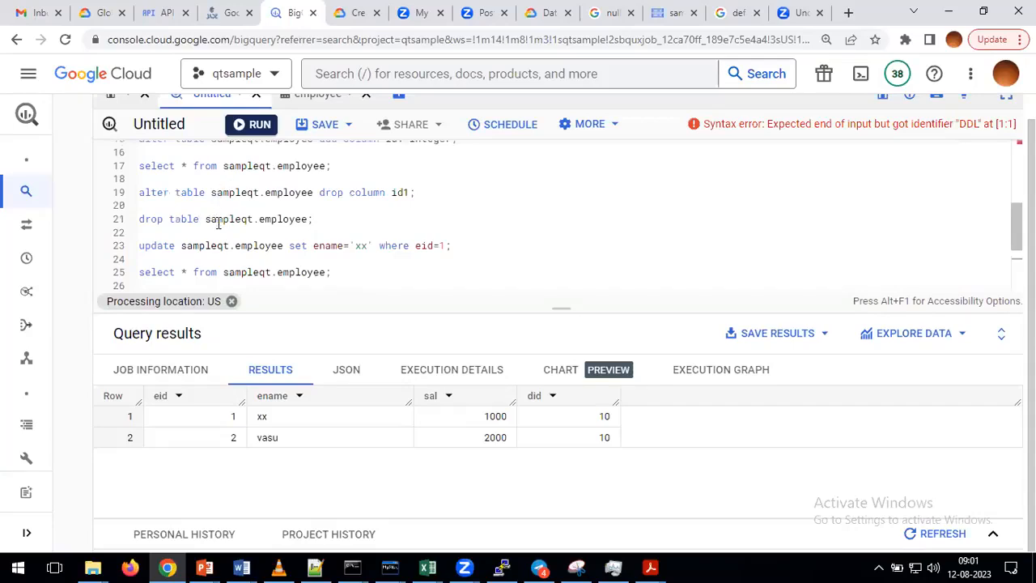
{"action": "scroll", "coordinate": [217, 223], "scroll_direction": "down", "scroll_amount": 1}
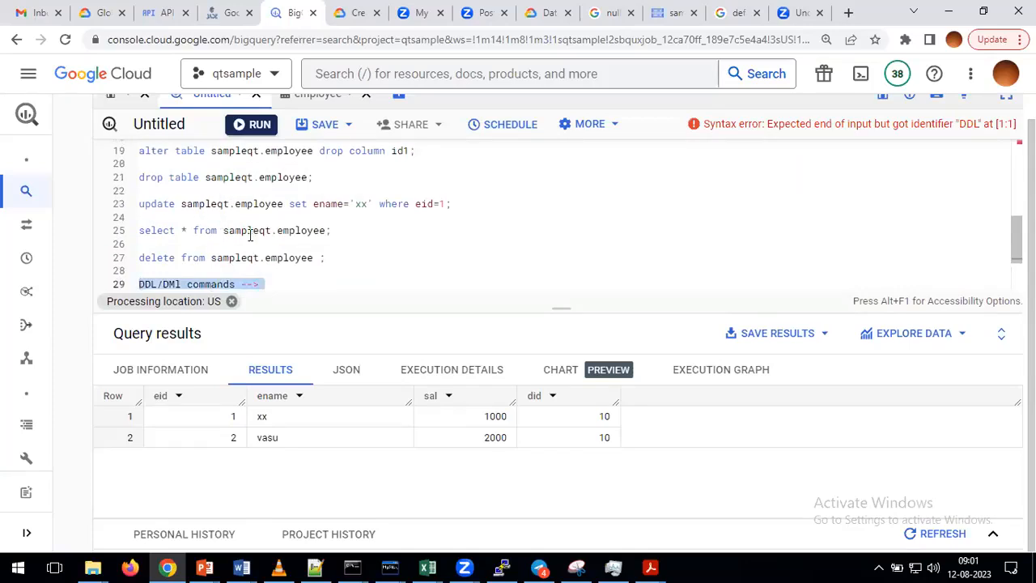
{"action": "scroll", "coordinate": [296, 235], "scroll_direction": "up", "scroll_amount": 3}
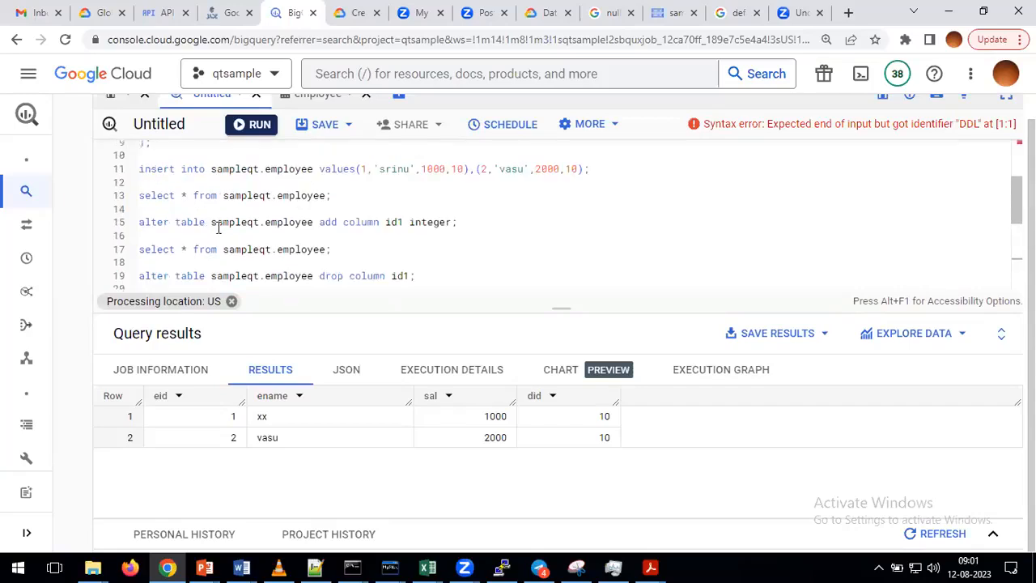
{"action": "scroll", "coordinate": [329, 223], "scroll_direction": "up", "scroll_amount": 3}
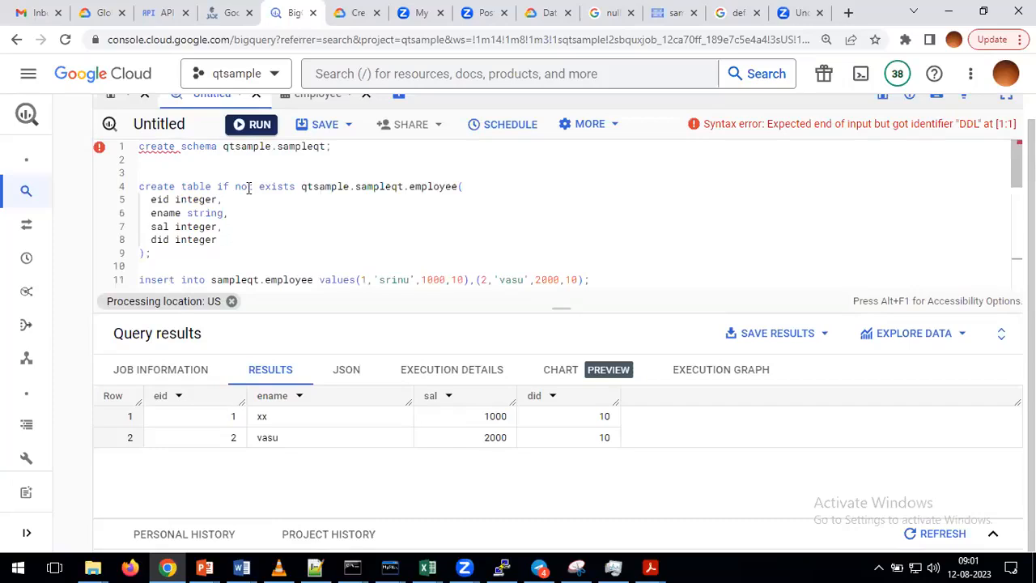
{"action": "scroll", "coordinate": [254, 233], "scroll_direction": "down", "scroll_amount": 4}
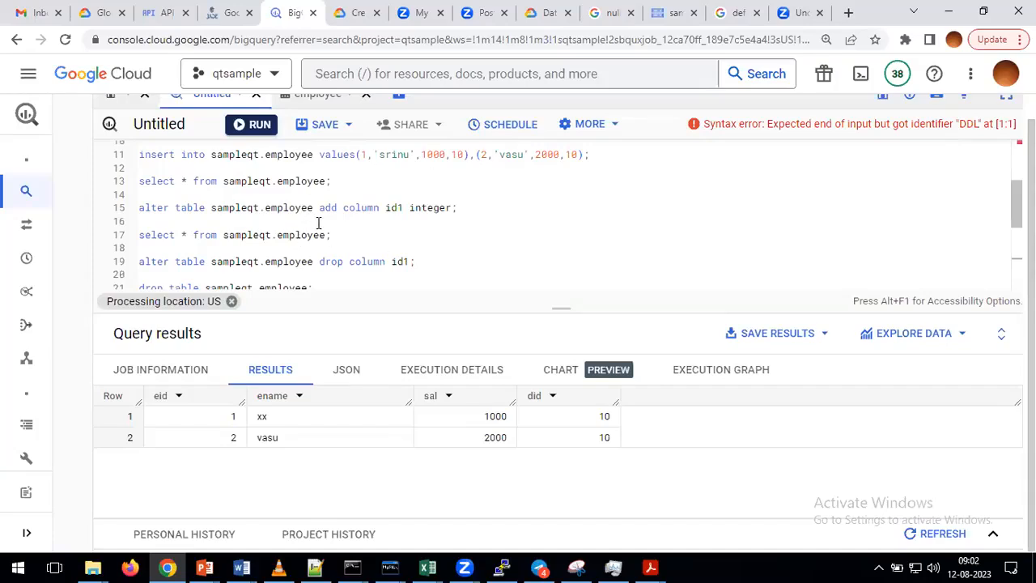
Switch to the Notepad++ notes and append "(covered)" to the line "2. Commands in console".
{"action": "key", "text": "alt+Tab"}
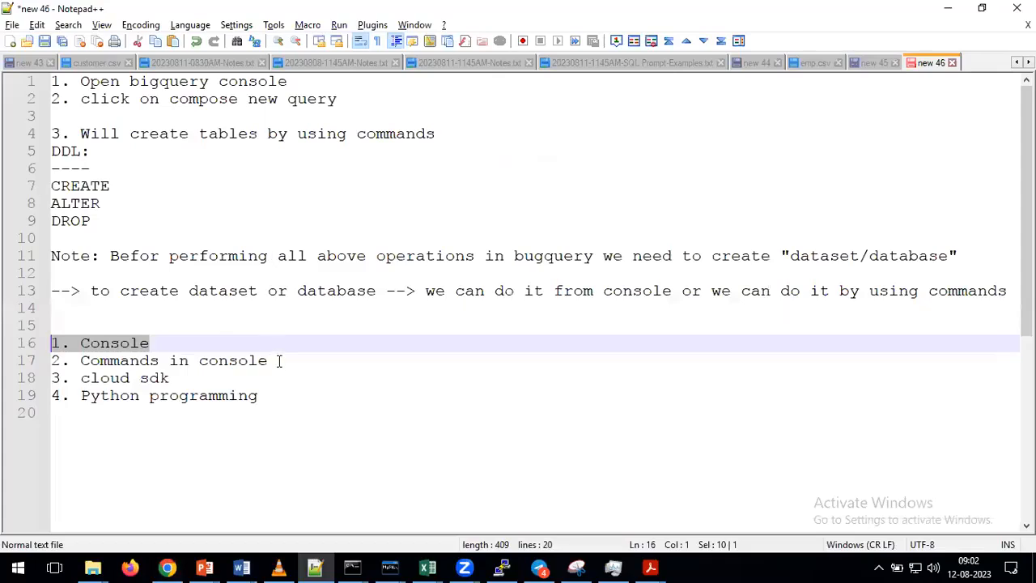
{"action": "left_click", "coordinate": [278, 360]}
{"action": "type", "text": "(coverete"}
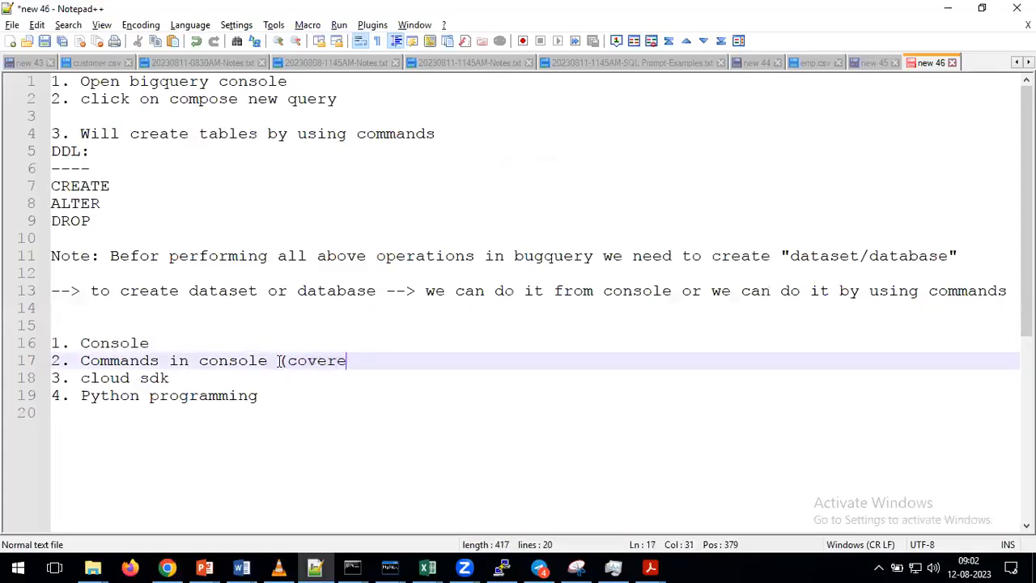
{"action": "key", "text": "BackSpace"}
{"action": "key", "text": "BackSpace"}
{"action": "type", "text": "d)"}
{"action": "double_click", "coordinate": [126, 345]}
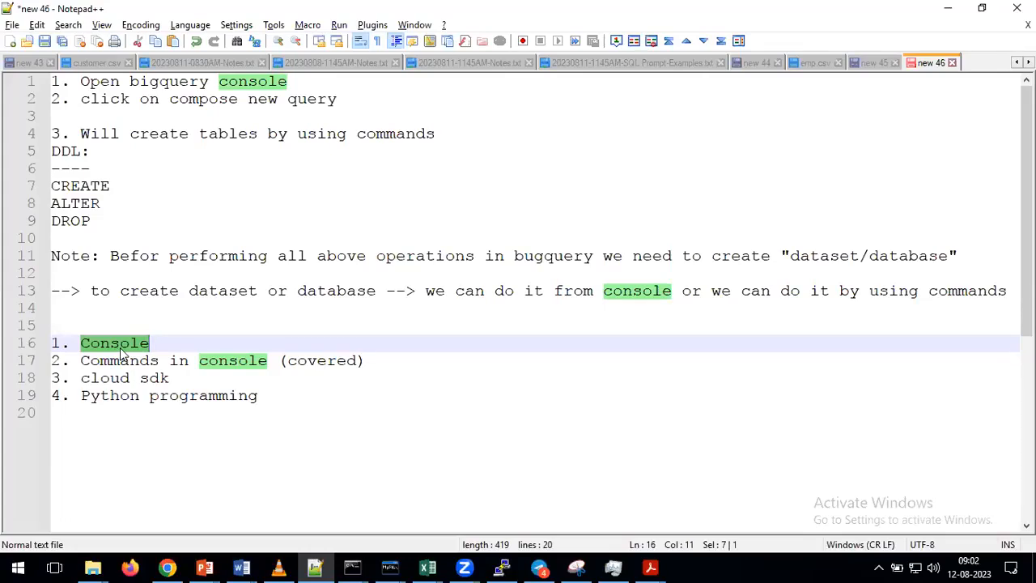
Switch back to BigQuery and start a new dataset in the qtsample project with the dataset ID sampleqtconsole.
{"action": "key", "text": "alt+Tab"}
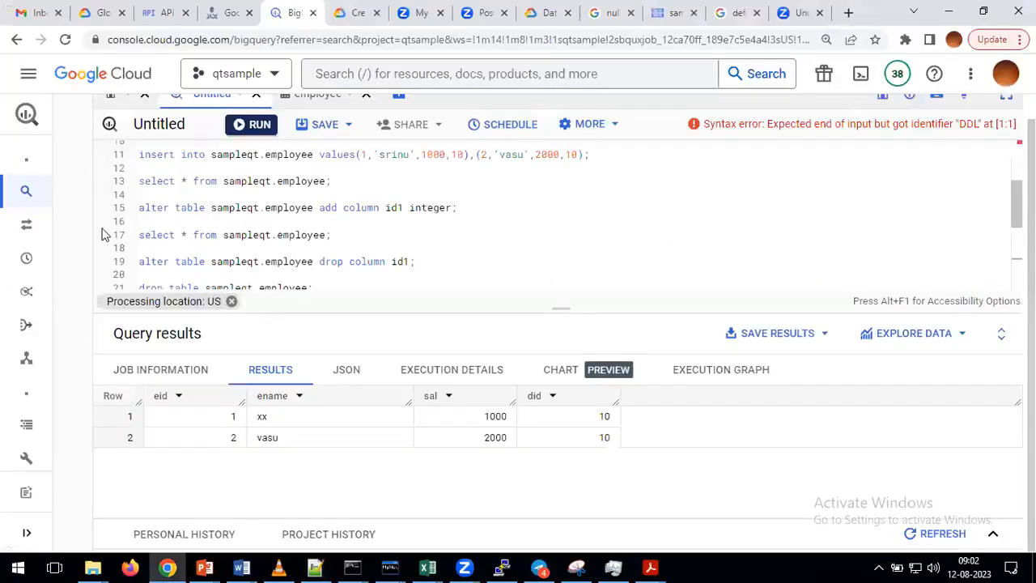
{"action": "scroll", "coordinate": [98, 237], "scroll_direction": "up", "scroll_amount": 5}
{"action": "scroll", "coordinate": [89, 236], "scroll_direction": "up", "scroll_amount": 1}
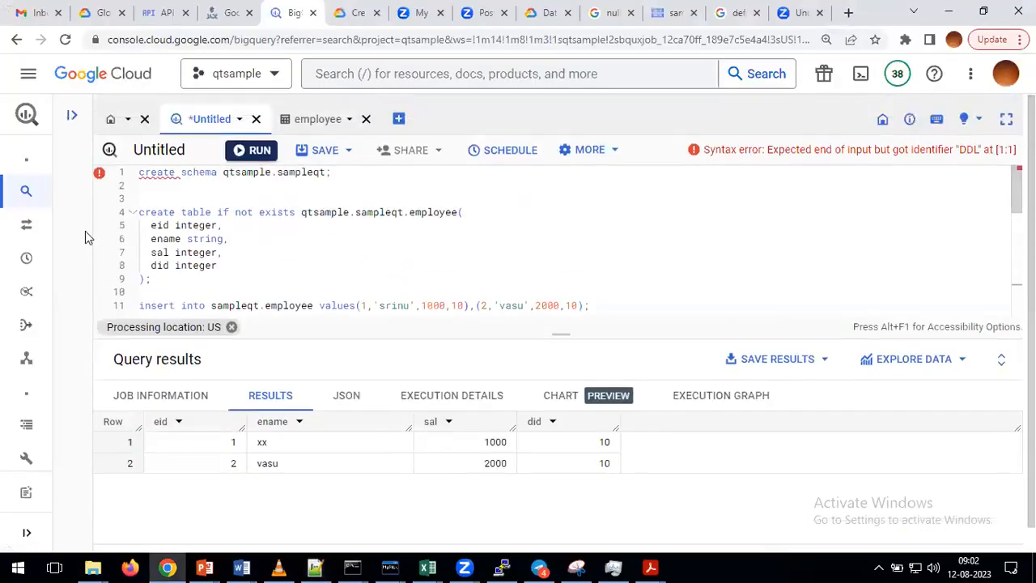
{"action": "left_click", "coordinate": [71, 118]}
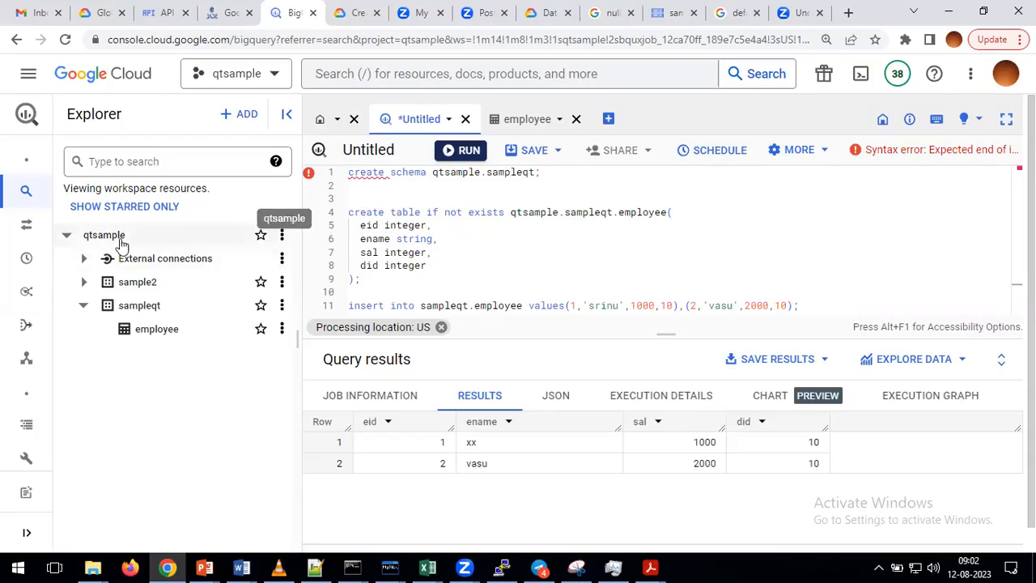
{"action": "left_click", "coordinate": [282, 236]}
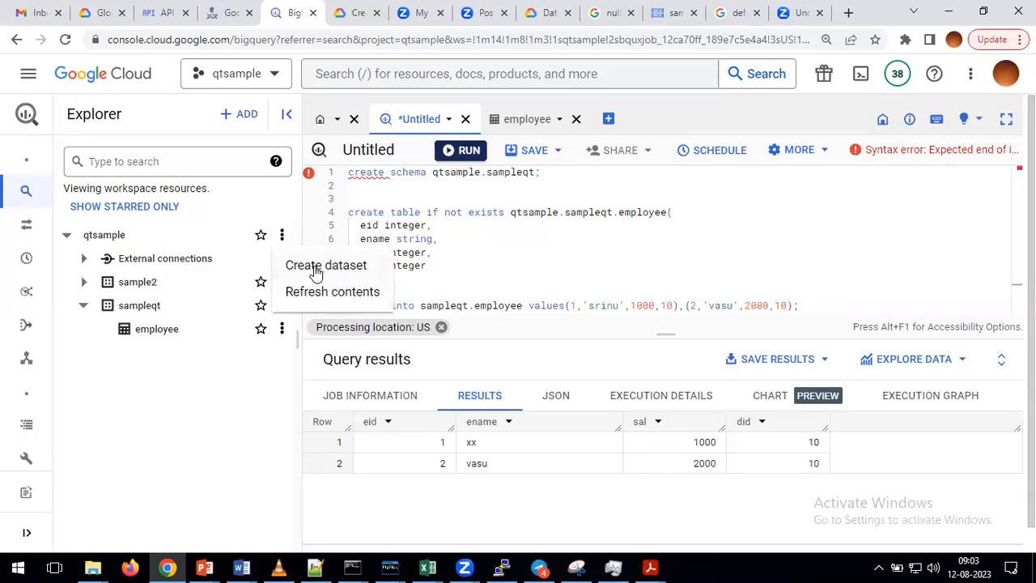
{"action": "left_click", "coordinate": [316, 272]}
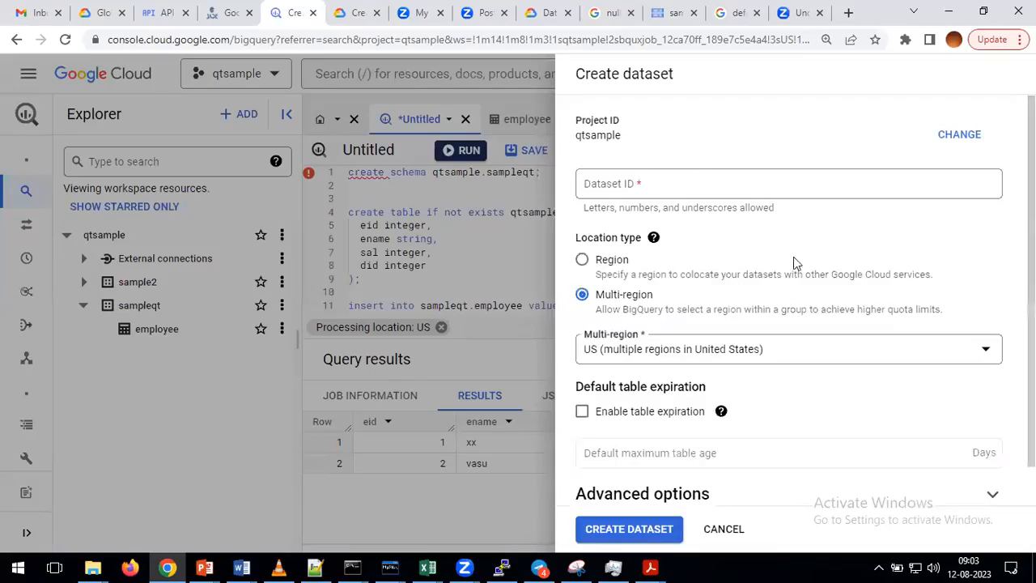
{"action": "left_click", "coordinate": [628, 187]}
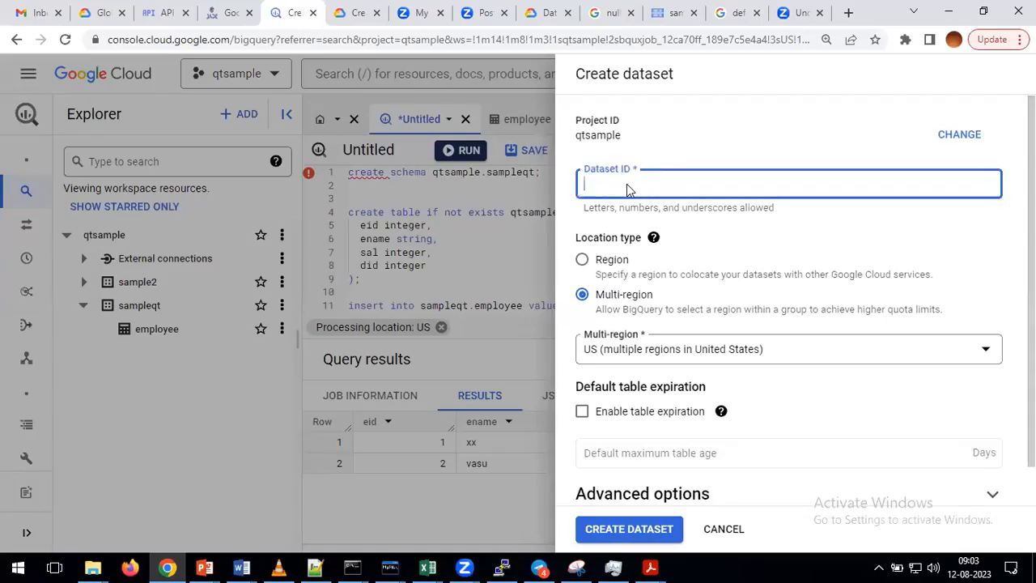
{"action": "type", "text": "sampleqt"}
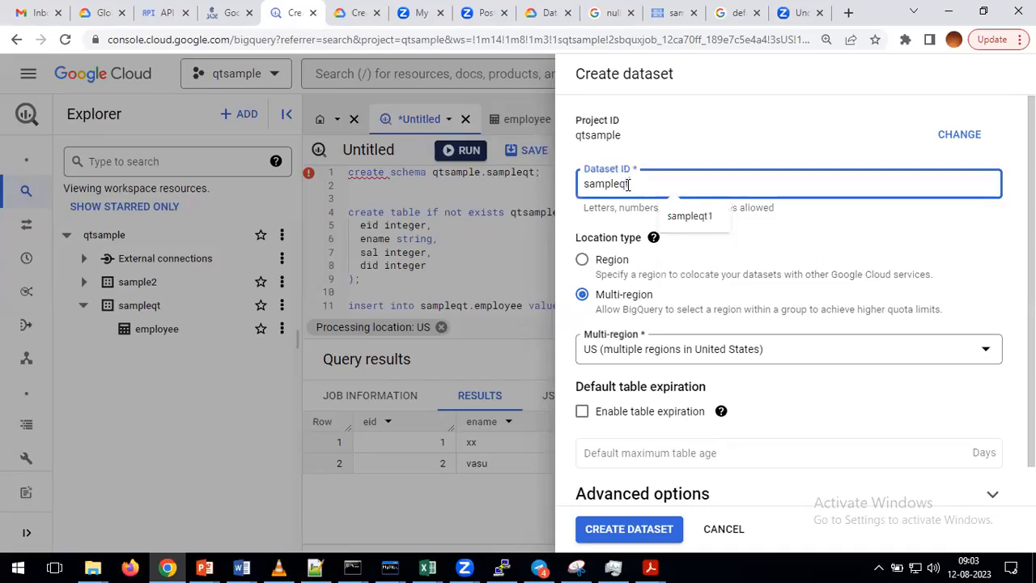
{"action": "type", "text": "console"}
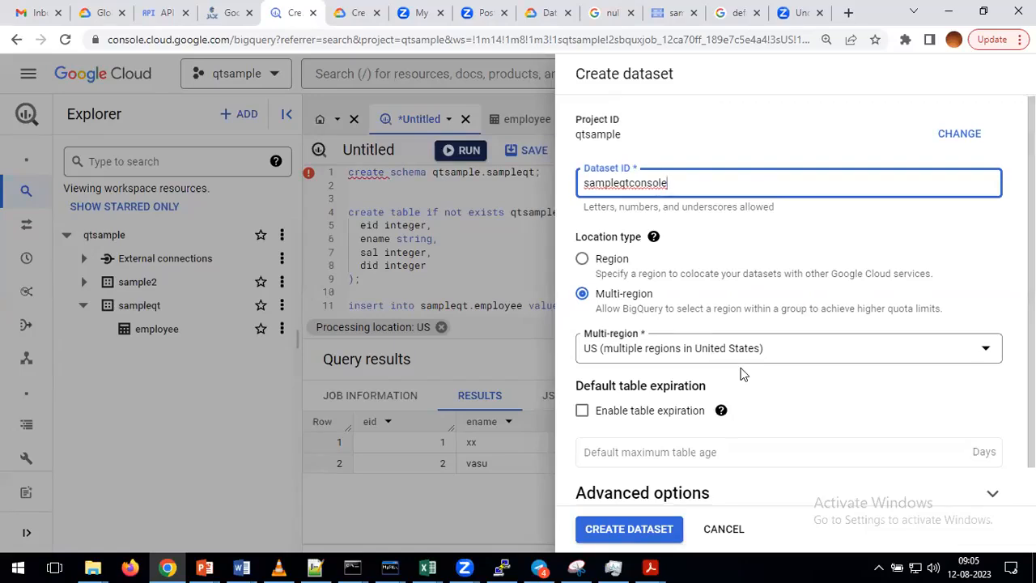
Try enabling table expiration with a default maximum table age of 2 days, and turn the expiration off again.
{"action": "scroll", "coordinate": [740, 370], "scroll_direction": "down", "scroll_amount": 1}
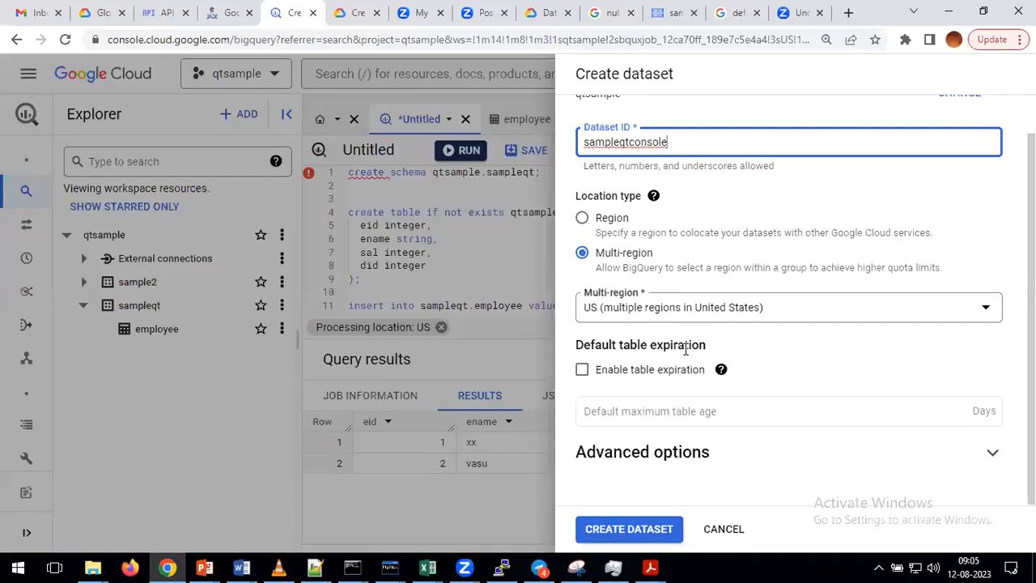
{"action": "left_click", "coordinate": [581, 374]}
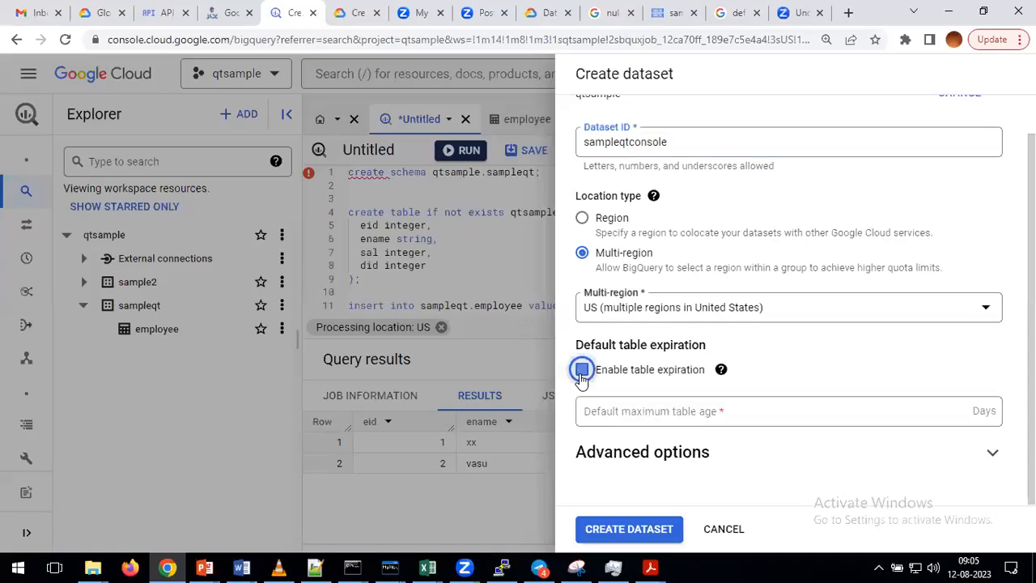
{"action": "left_click", "coordinate": [628, 414]}
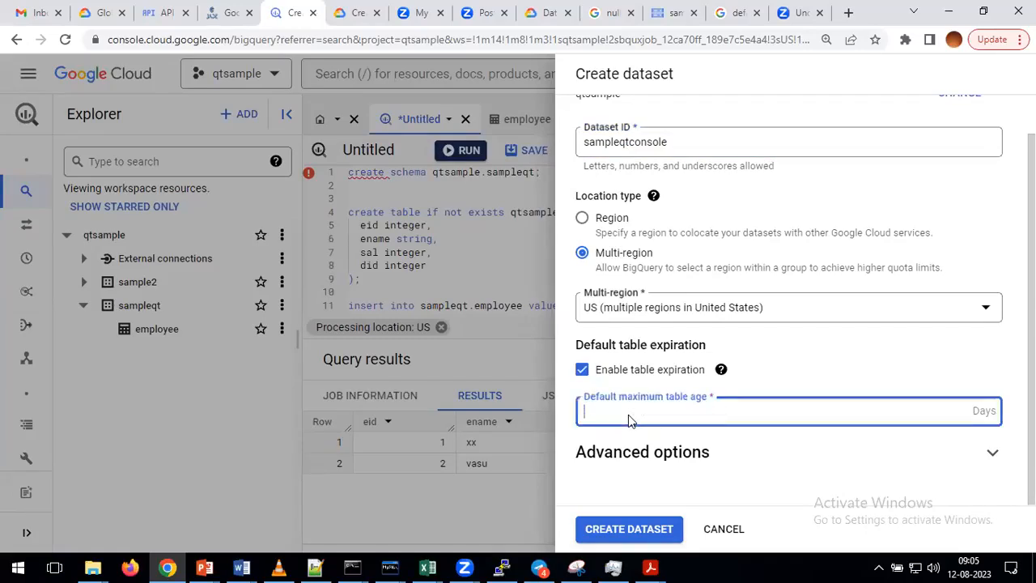
{"action": "type", "text": "2"}
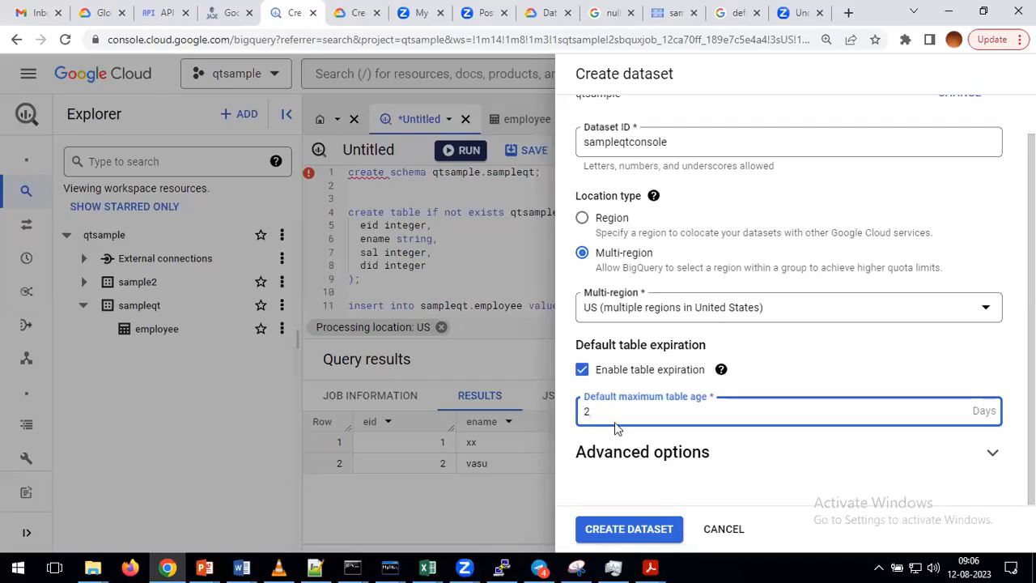
{"action": "left_click", "coordinate": [581, 371]}
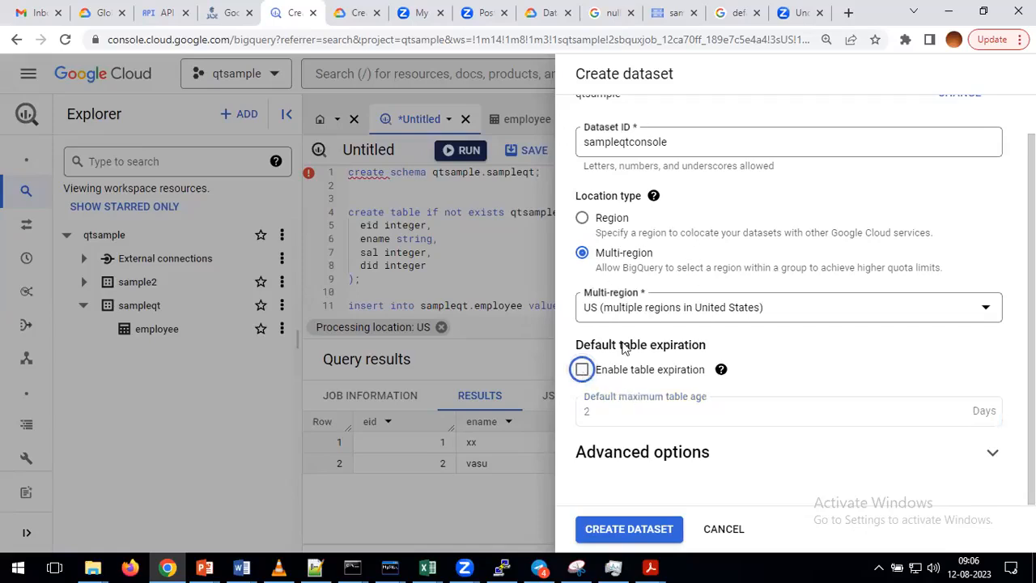
Create the sampleqtconsole dataset and open the form for a new table in it.
{"action": "left_click", "coordinate": [615, 530]}
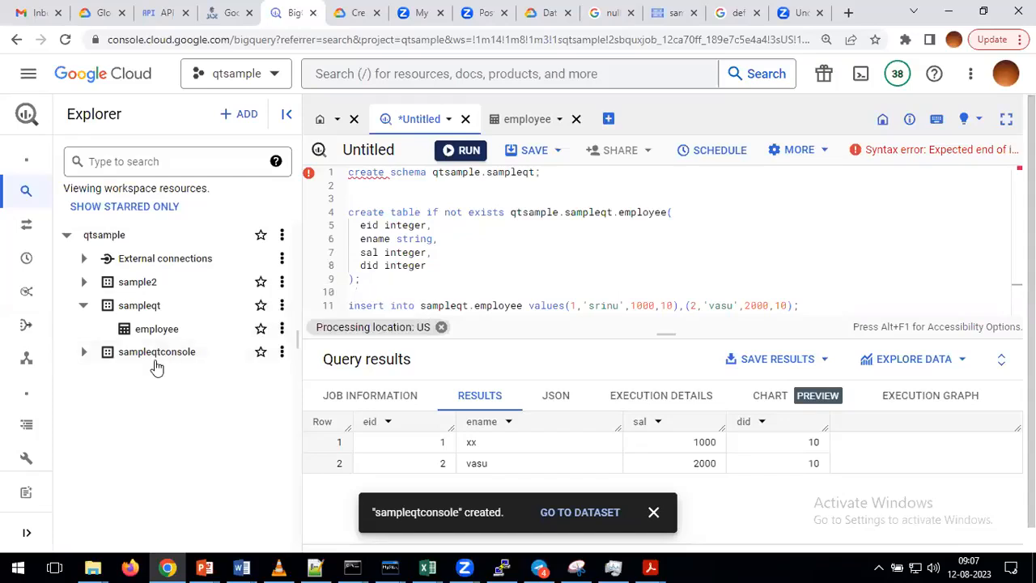
{"action": "left_click", "coordinate": [282, 357]}
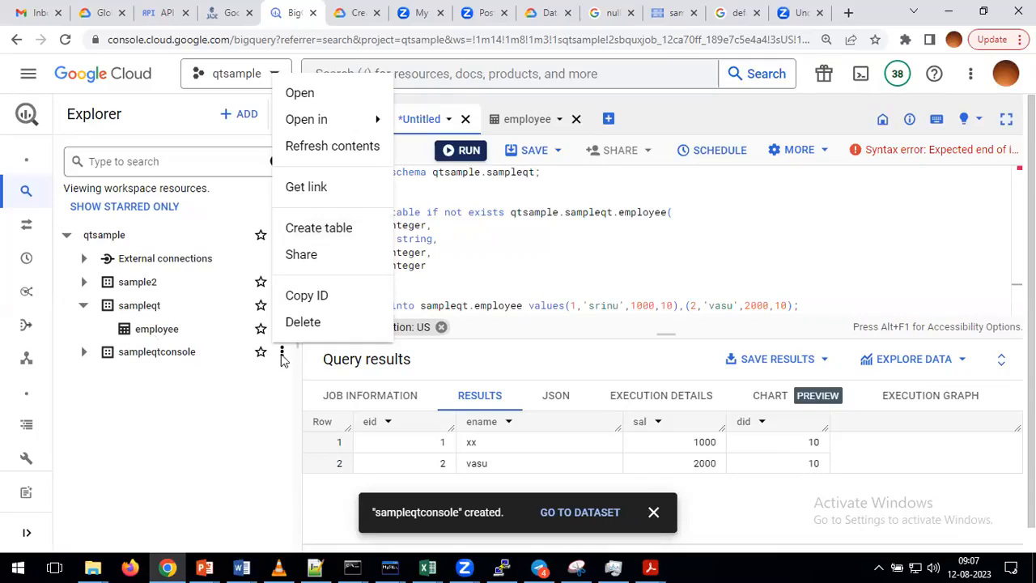
{"action": "left_click", "coordinate": [331, 235]}
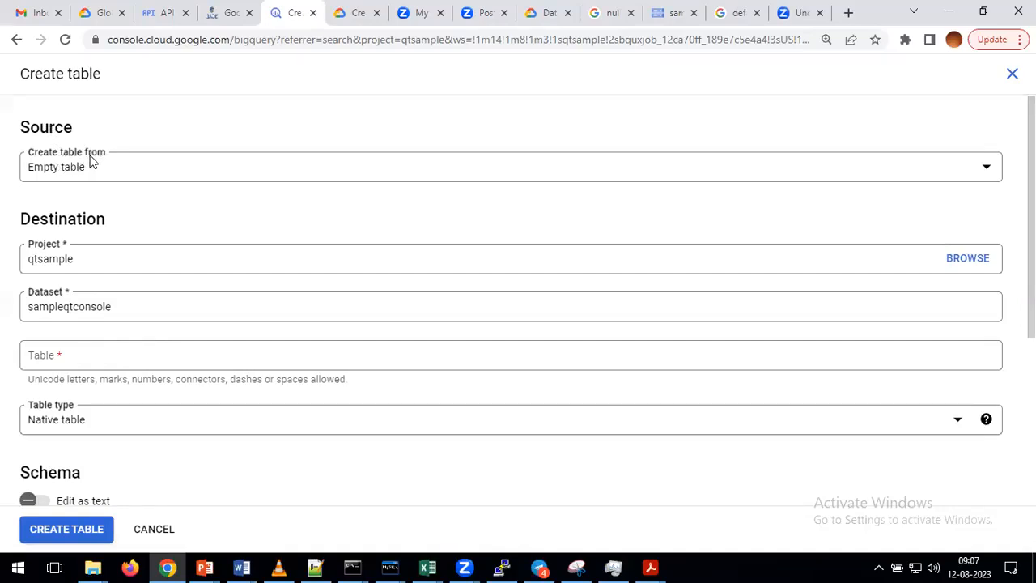
Examine the source options for the new table and keep Empty table as the source.
{"action": "left_click", "coordinate": [481, 174]}
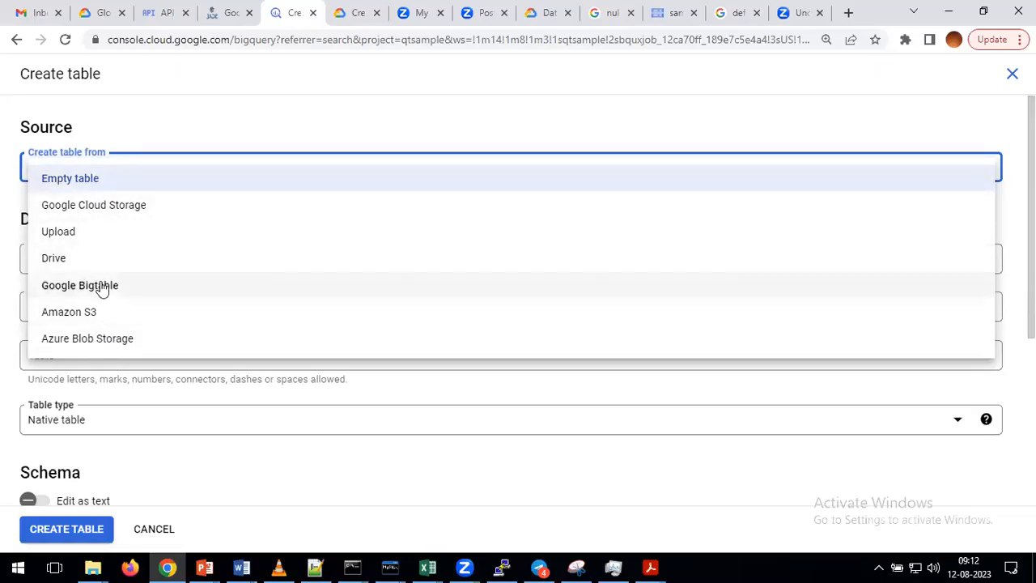
{"action": "left_click", "coordinate": [78, 182]}
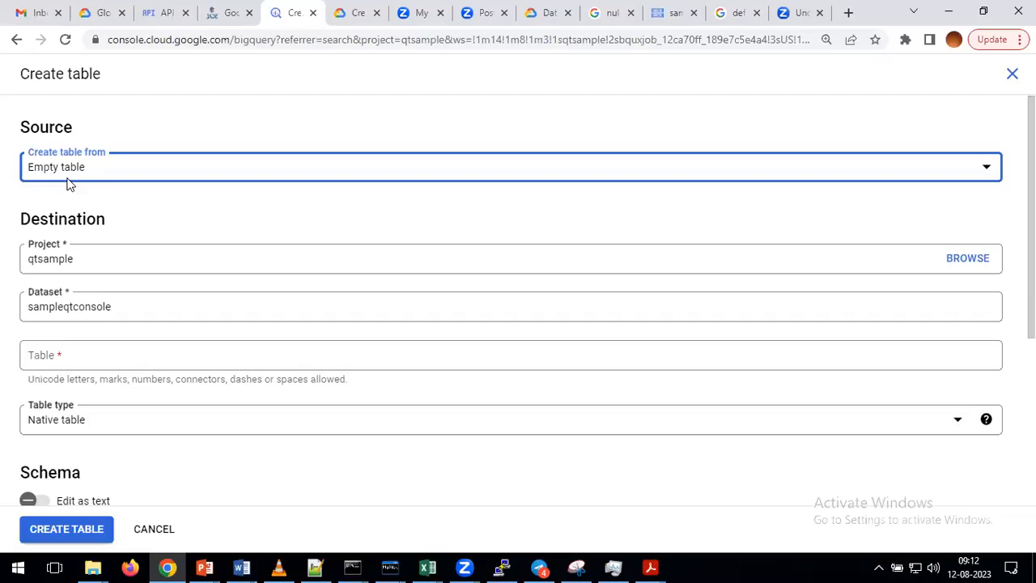
{"action": "left_click", "coordinate": [78, 170]}
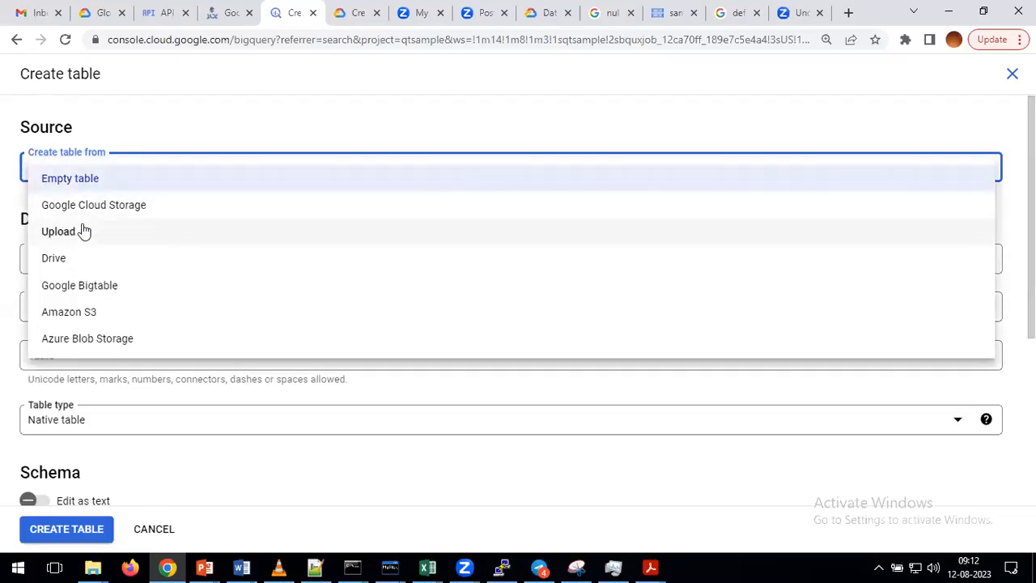
{"action": "left_click", "coordinate": [58, 180]}
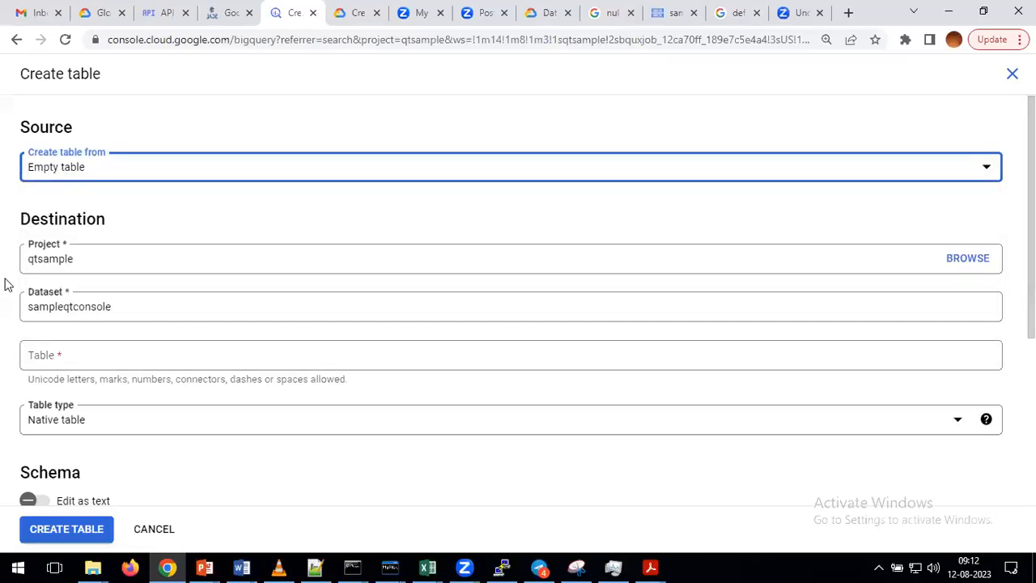
Enter employeeconsole as the name of the new table and replace it with employee.
{"action": "scroll", "coordinate": [7, 279], "scroll_direction": "down", "scroll_amount": 1}
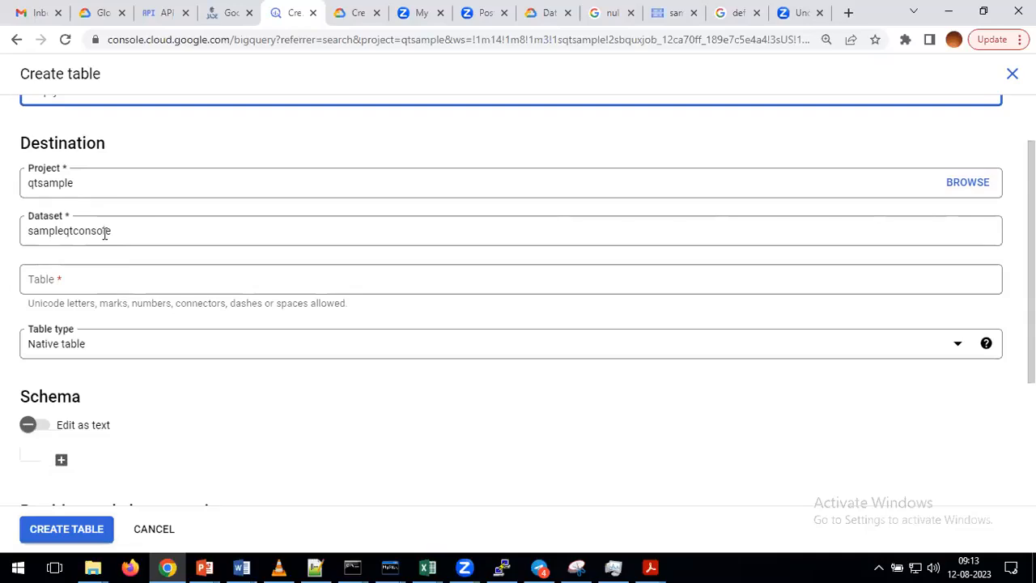
{"action": "left_click", "coordinate": [68, 279]}
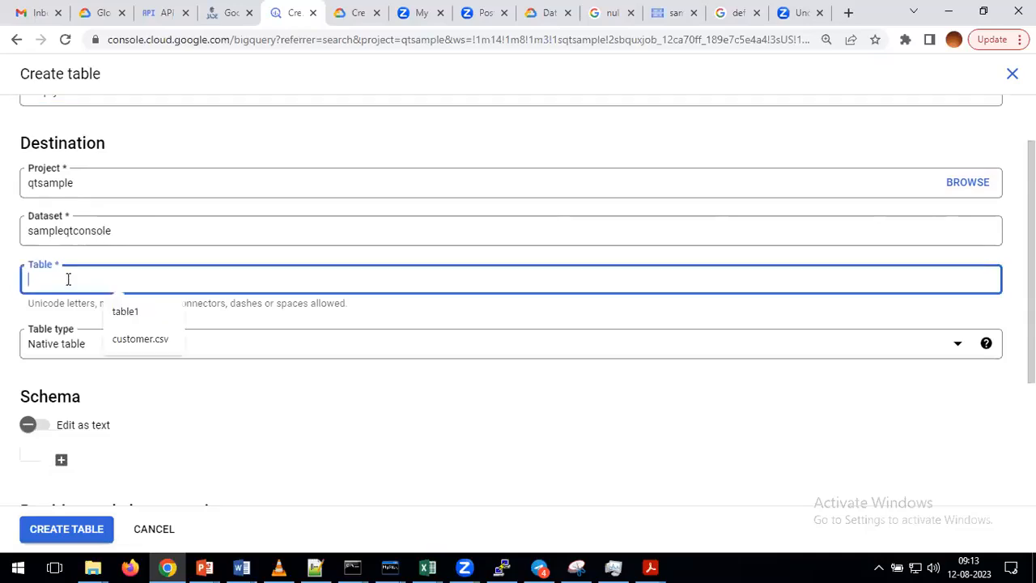
{"action": "type", "text": "employeeconsole"}
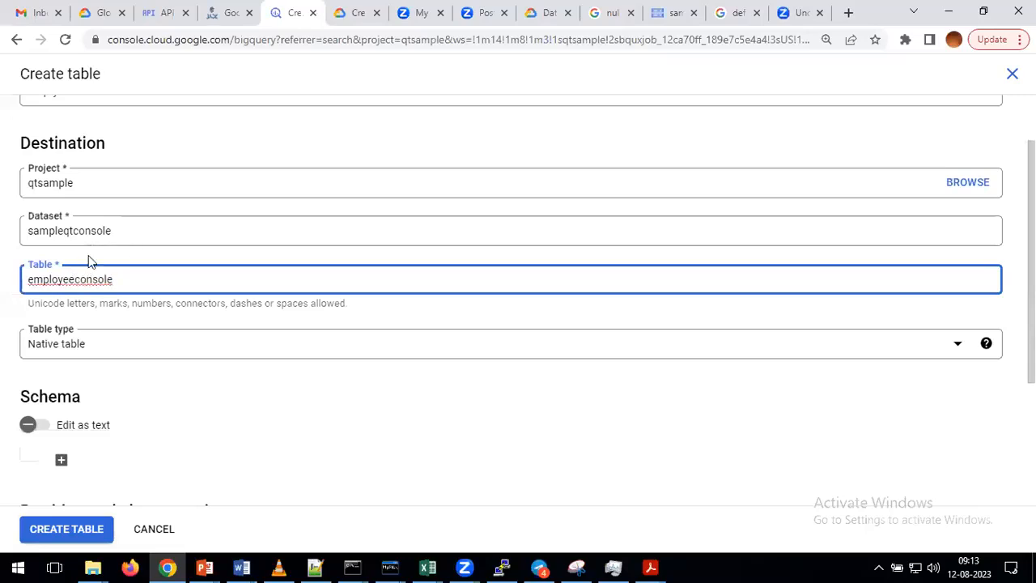
{"action": "double_click", "coordinate": [27, 282]}
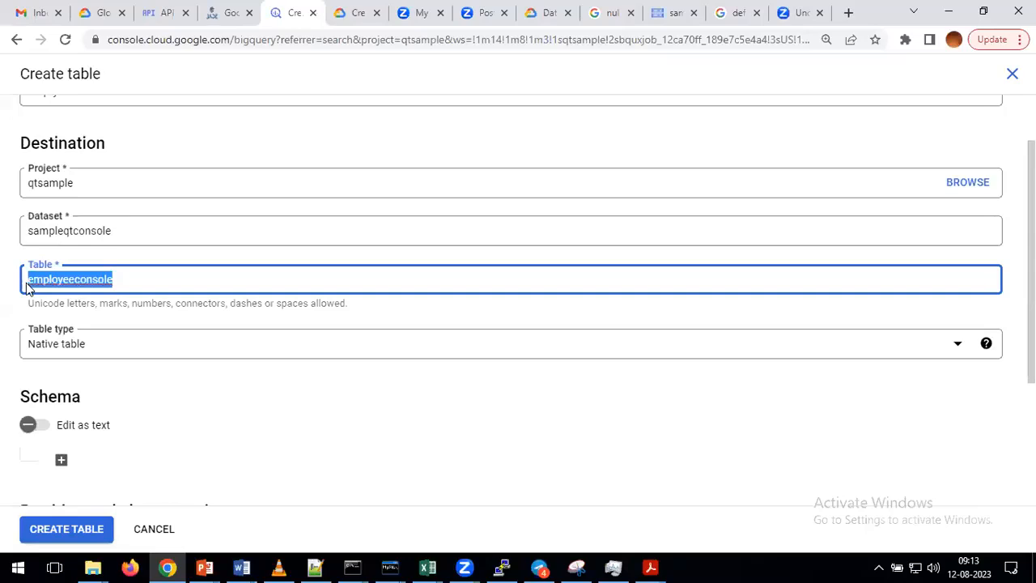
{"action": "type", "text": "employee"}
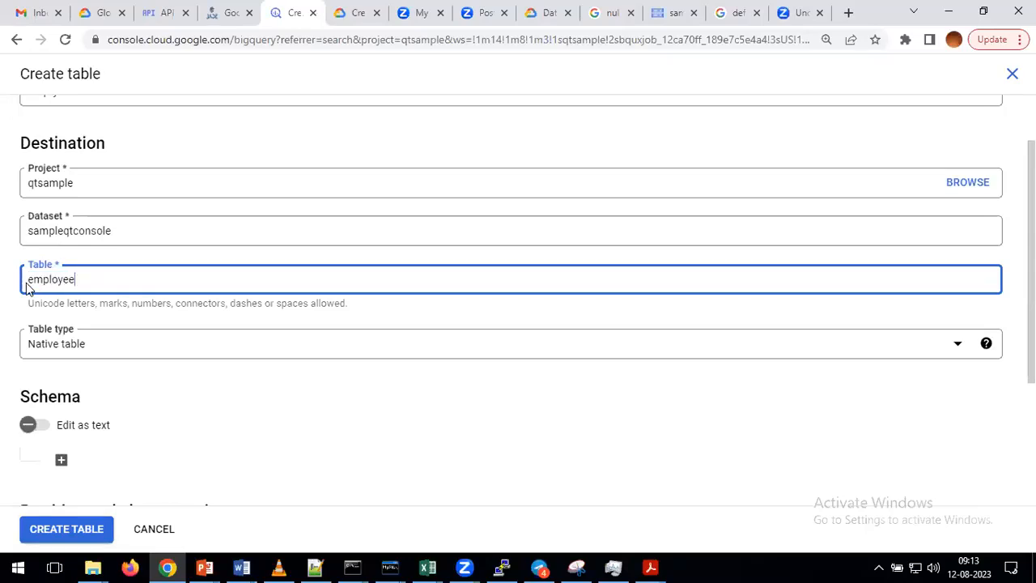
Keep sampleqtconsole as the destination dataset and extend the table name to employeeConsole.
{"action": "left_click", "coordinate": [77, 232]}
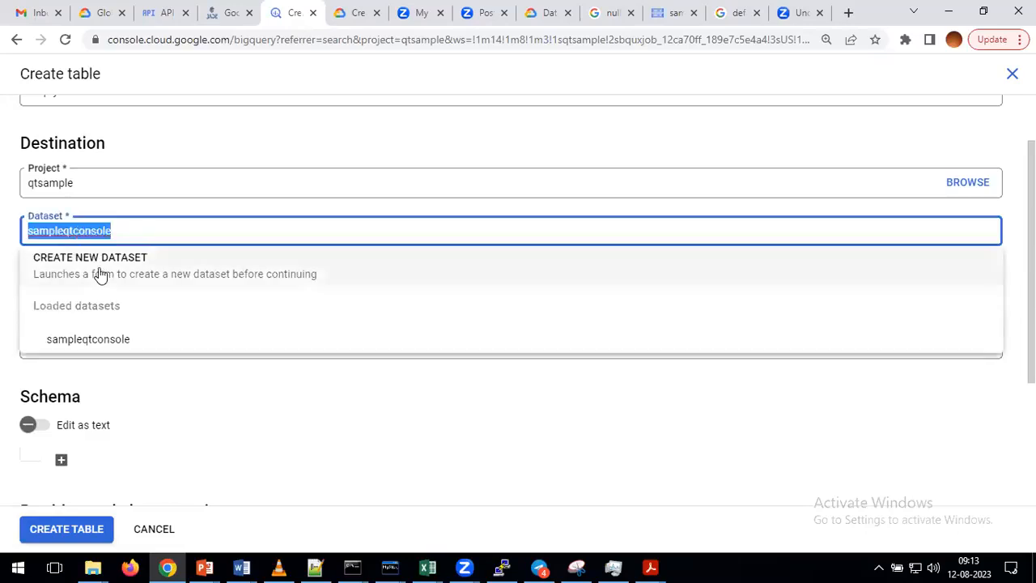
{"action": "left_click", "coordinate": [141, 348]}
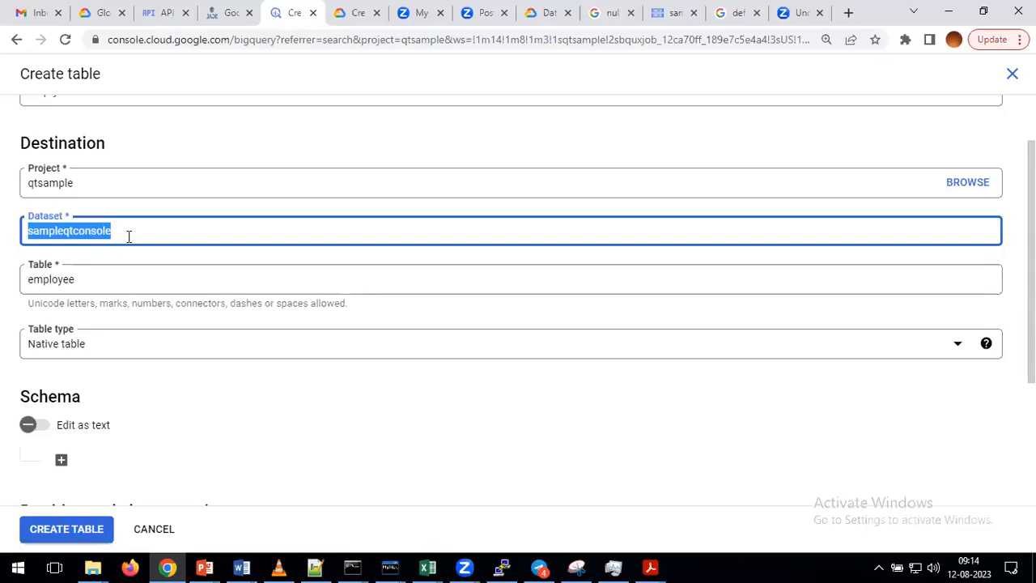
{"action": "left_click", "coordinate": [90, 279]}
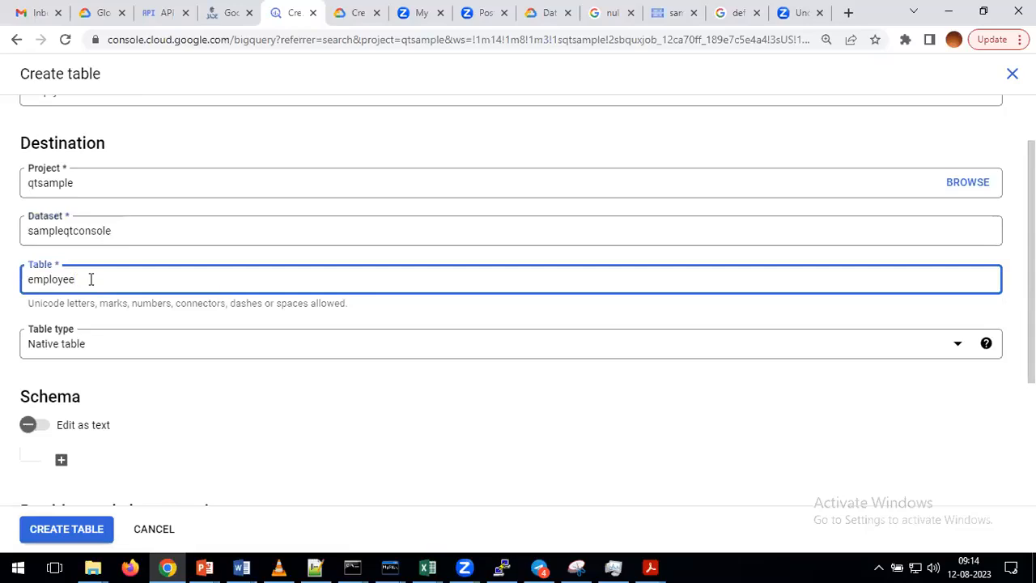
{"action": "type", "text": "Console"}
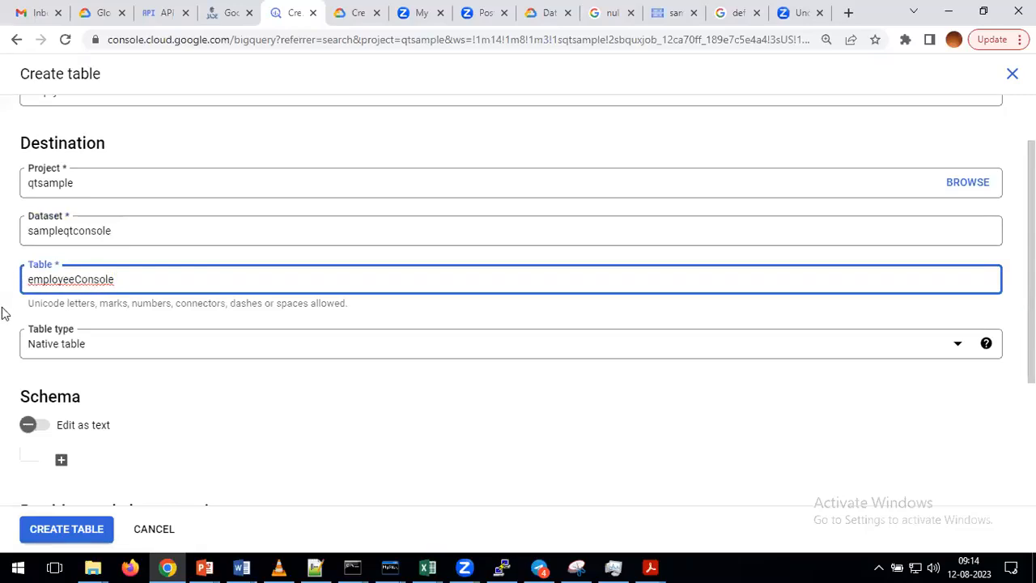
Check the available table types and keep Native table for the new table.
{"action": "scroll", "coordinate": [3, 315], "scroll_direction": "down", "scroll_amount": 2}
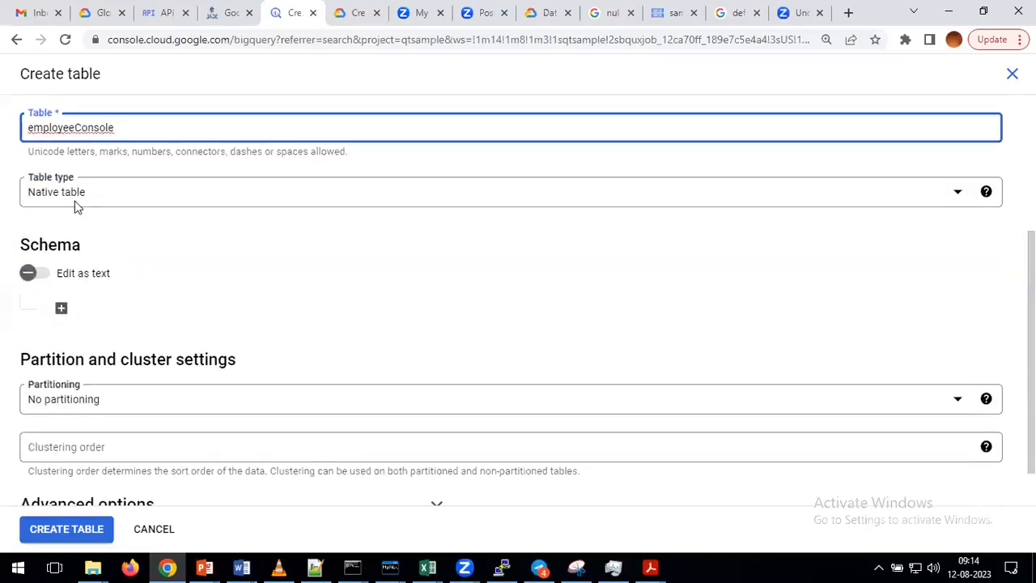
{"action": "left_click", "coordinate": [184, 197]}
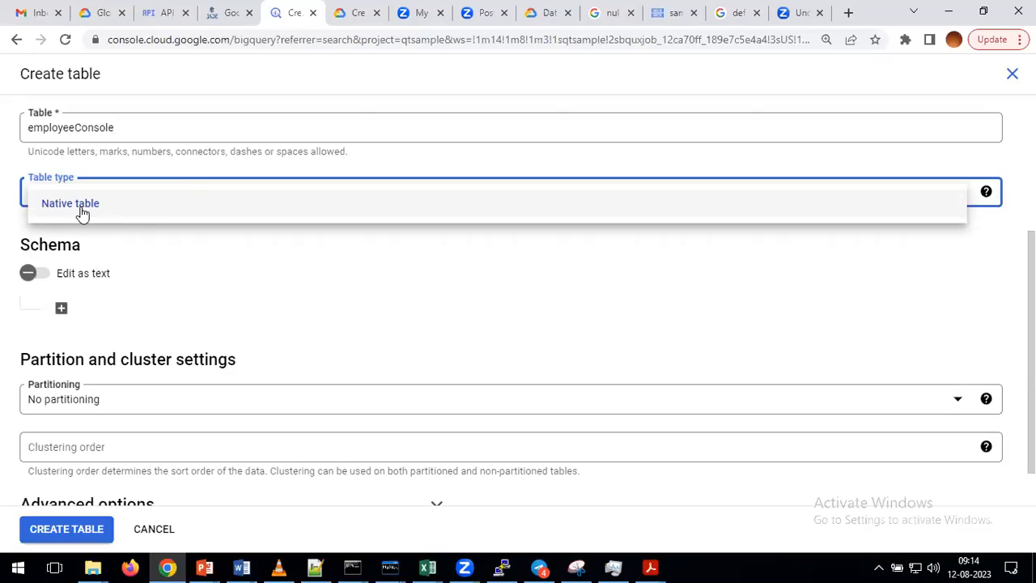
{"action": "left_click", "coordinate": [168, 263]}
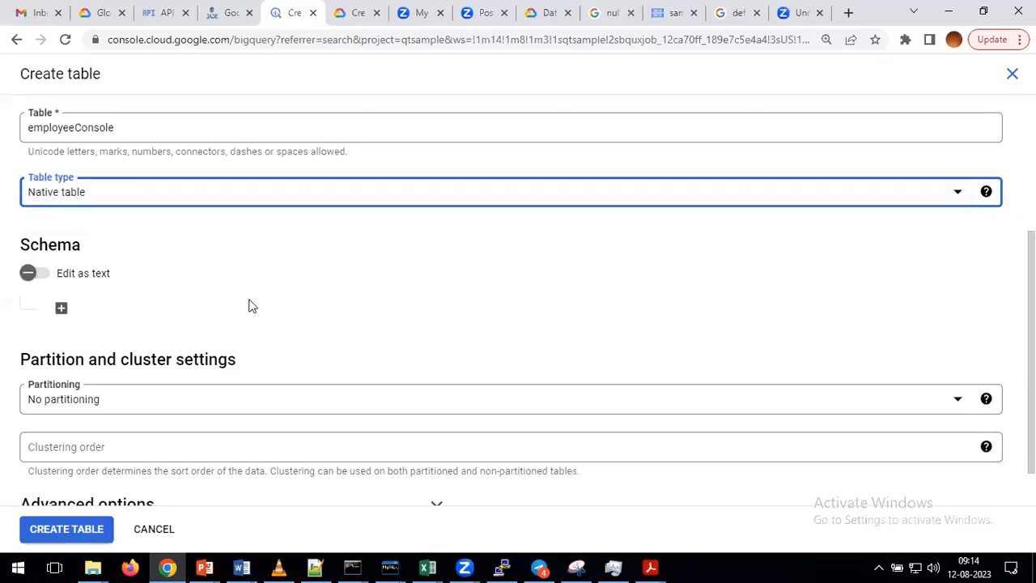
Switch to Notepad++ and add the line "In bigquery we are having two types of the tables" below the numbered list.
{"action": "left_click", "coordinate": [315, 567]}
{"action": "left_click", "coordinate": [371, 416]}
{"action": "key", "text": "Return"}
{"action": "key", "text": "Return"}
{"action": "type", "text": "In b"}
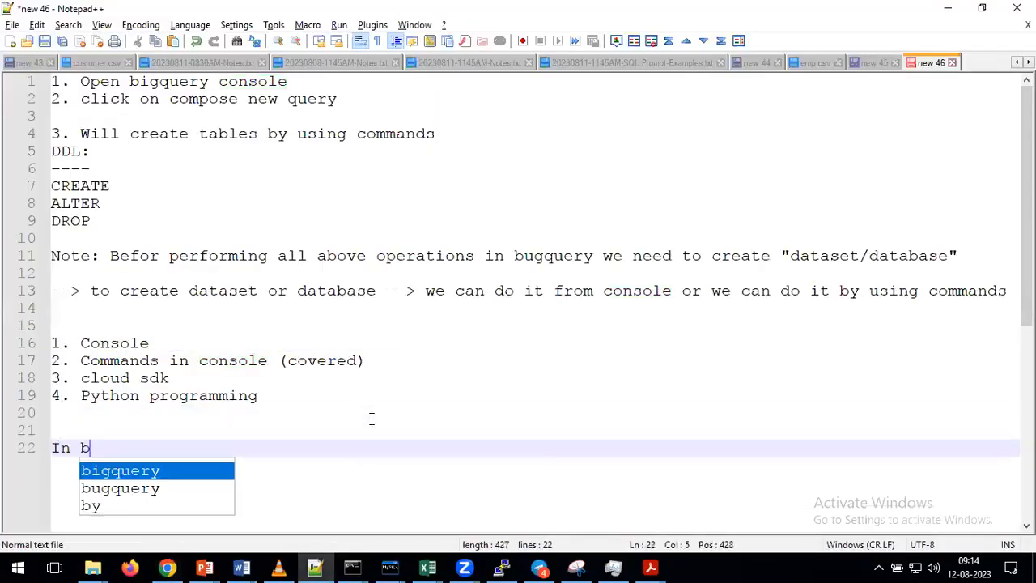
{"action": "type", "text": "igquery we a"}
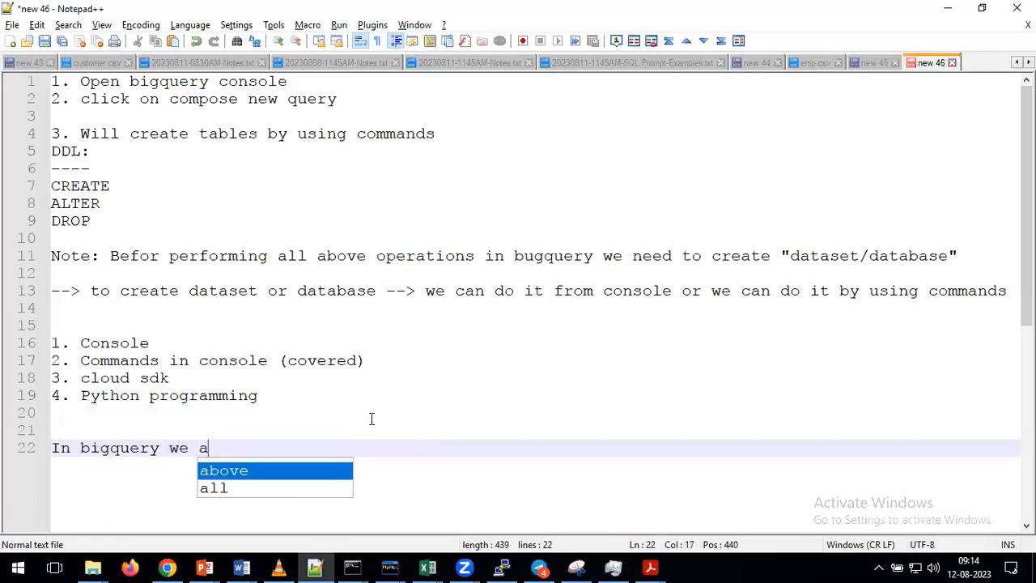
{"action": "type", "text": "re having two ty"}
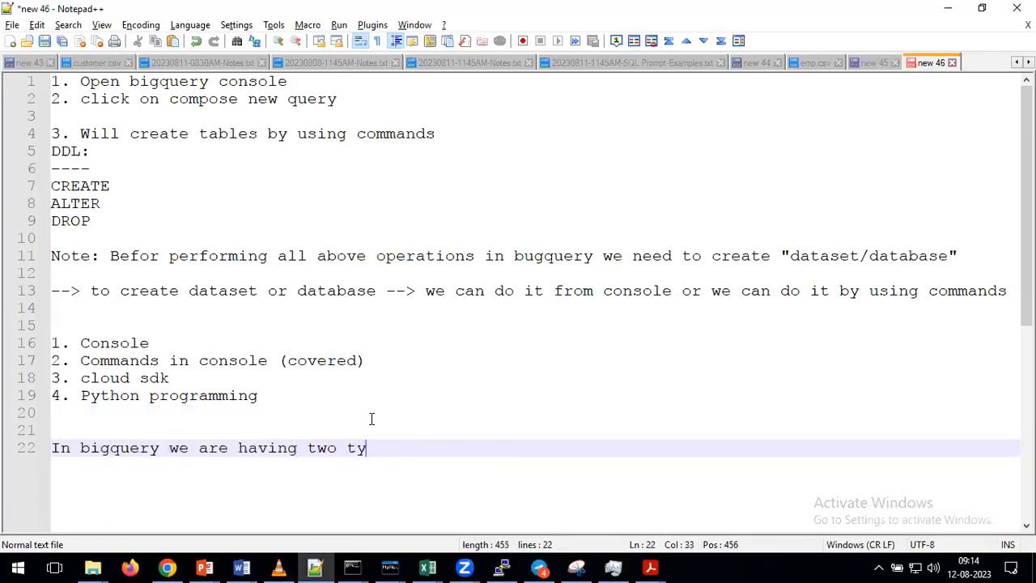
{"action": "type", "text": "pes of the tables"}
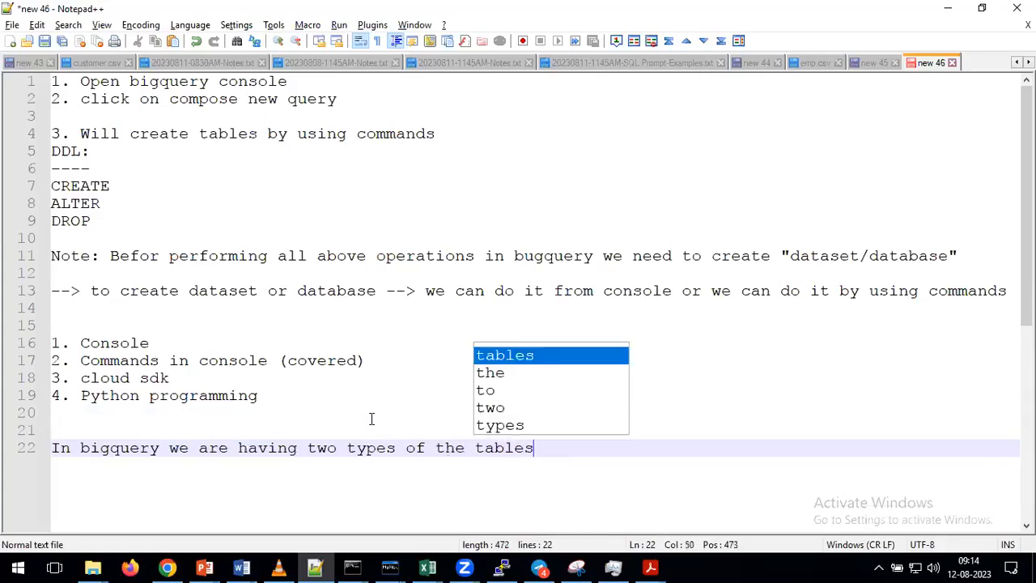
{"action": "key", "text": "Escape"}
Add "1. Native table/internal table/managed table" as the first table type under the new line.
{"action": "key", "text": "Return"}
{"action": "type", "text": "1. Na"}
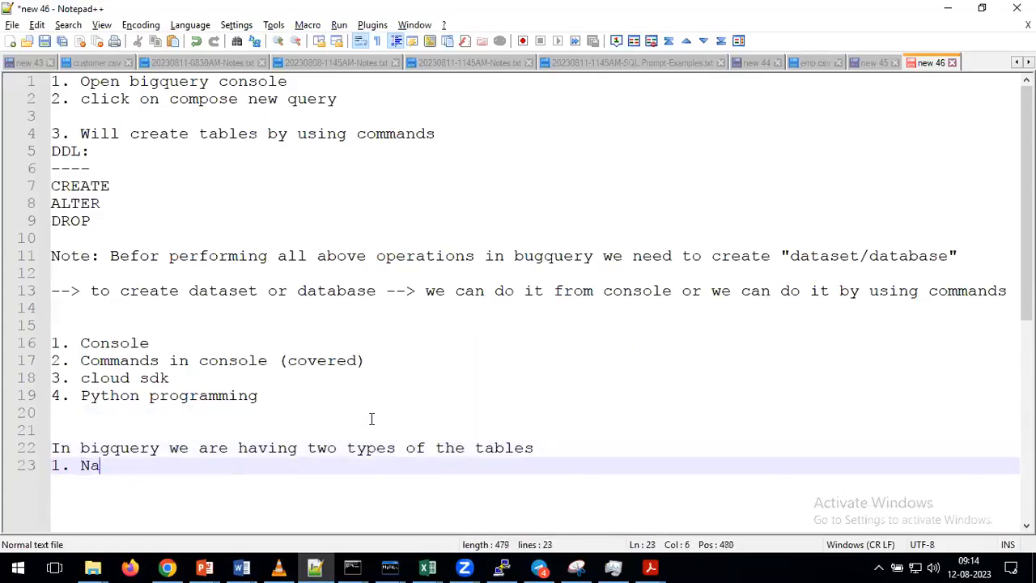
{"action": "type", "text": "tive table"}
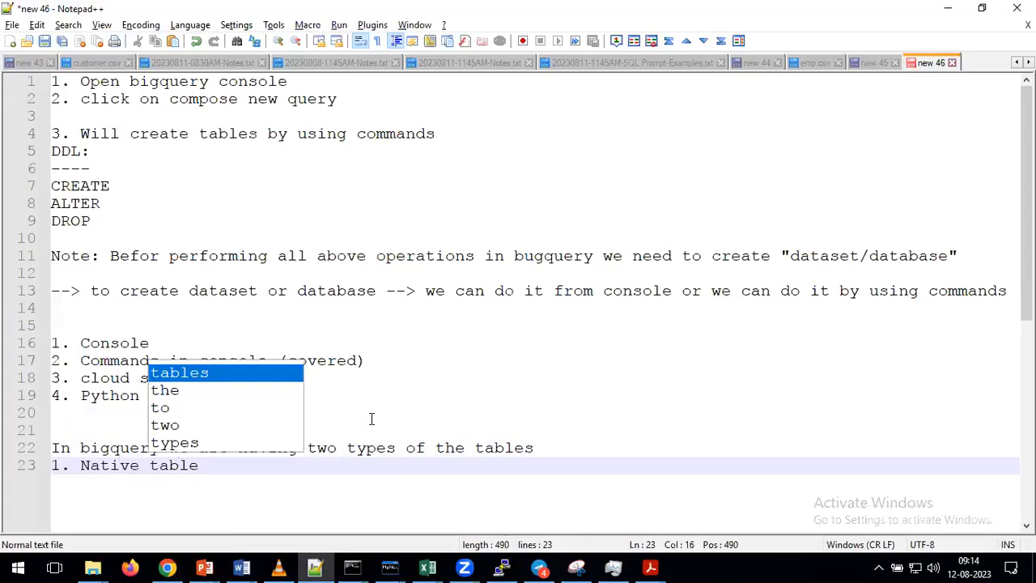
{"action": "type", "text": "/internal table/"}
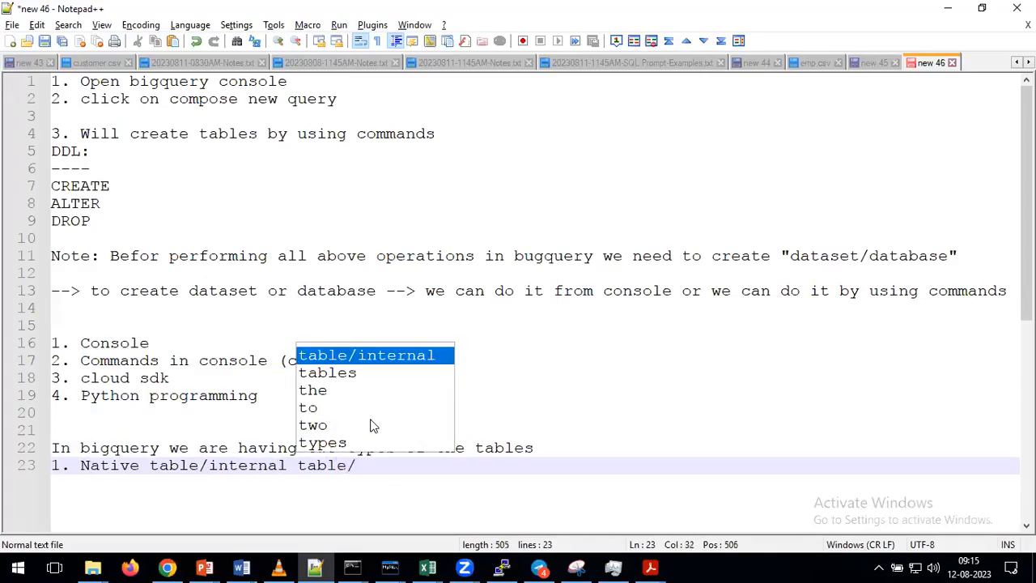
{"action": "type", "text": "managed table"}
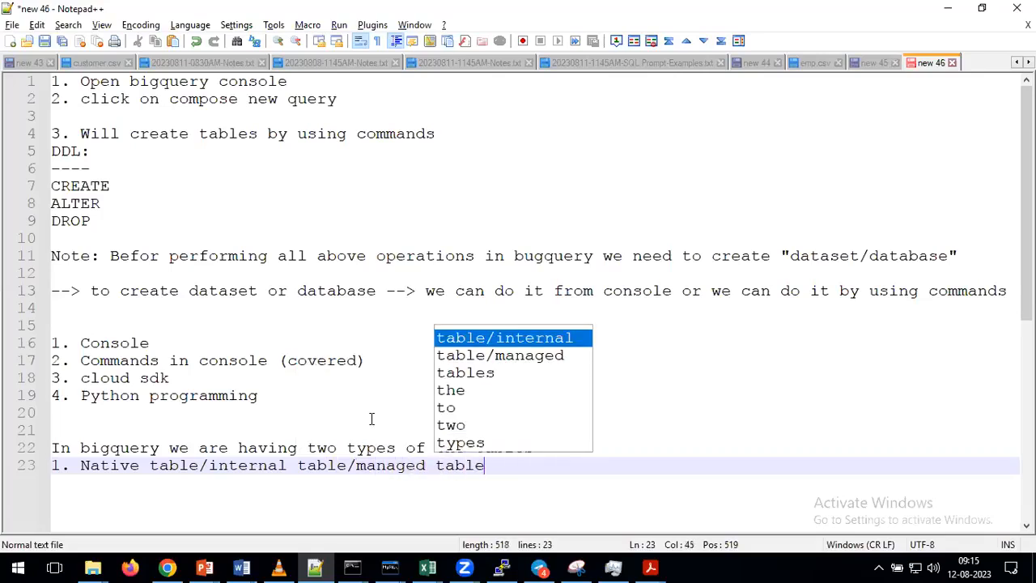
{"action": "key", "text": "Return"}
{"action": "key", "text": "Return"}
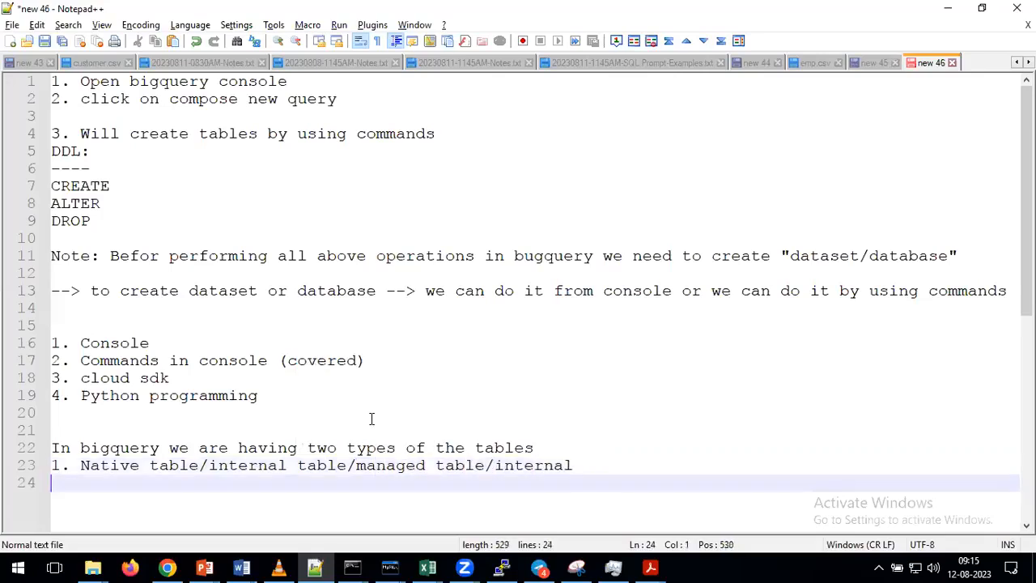
Begin a second list item with "2." and remove the surplus "/internal" from the end of the first item.
{"action": "type", "text": "2."}
{"action": "key", "text": "alt+Tab"}
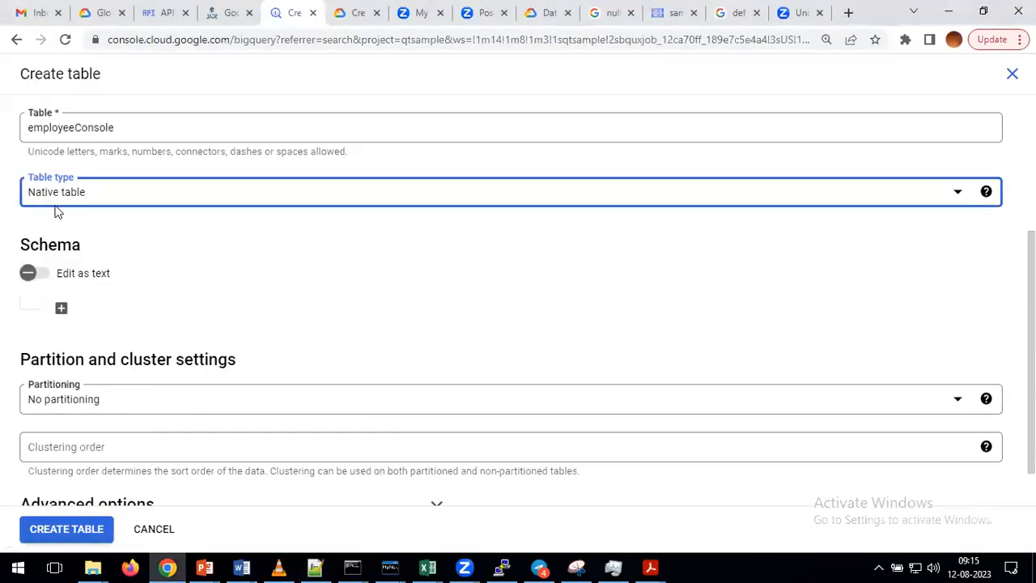
{"action": "key", "text": "alt+Tab"}
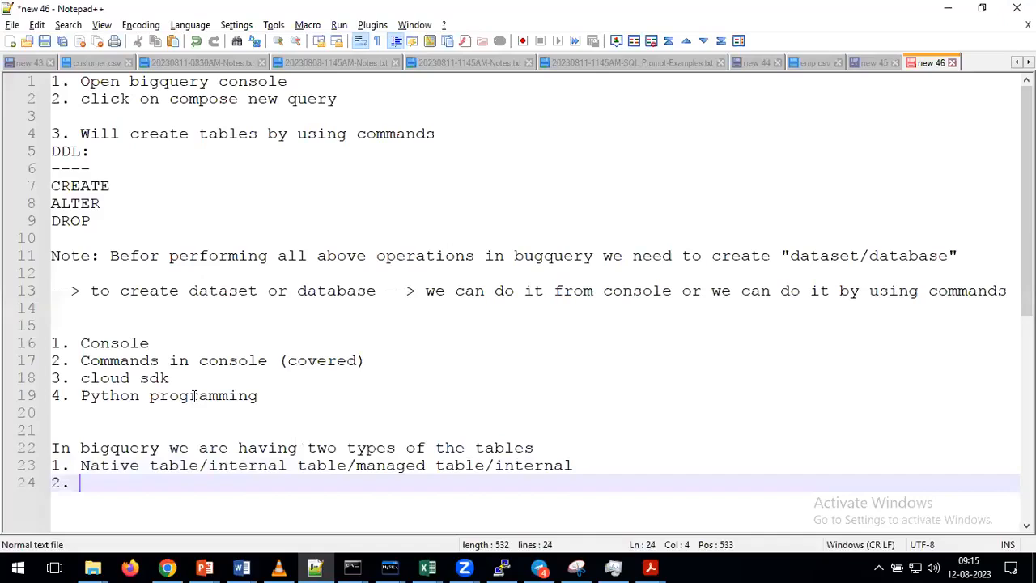
{"action": "scroll", "coordinate": [203, 470], "scroll_direction": "down", "scroll_amount": 1}
{"action": "scroll", "coordinate": [203, 470], "scroll_direction": "down", "scroll_amount": 1}
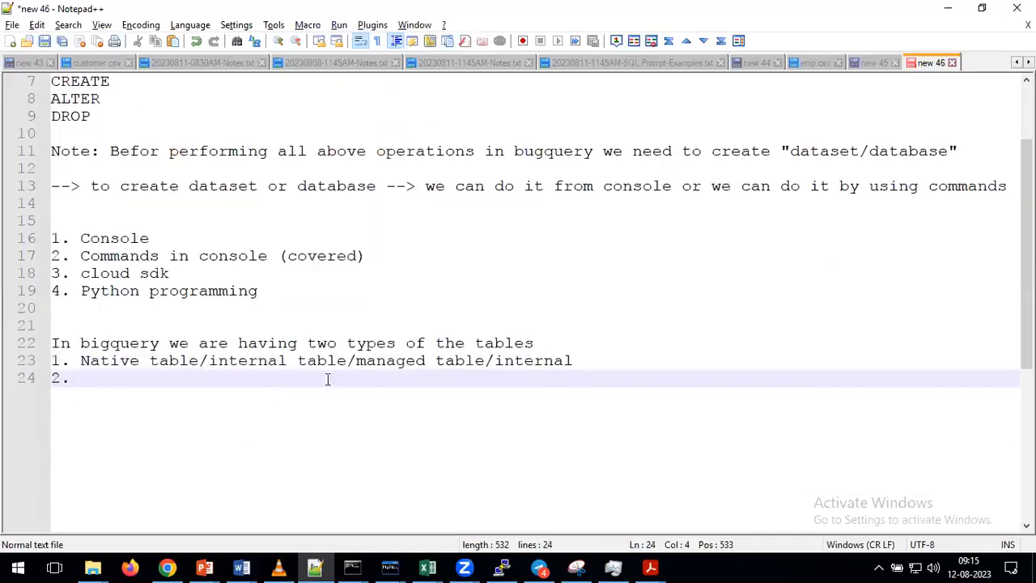
{"action": "left_click_drag", "start_coordinate": [574, 361], "coordinate": [487, 362]}
{"action": "key", "text": "BackSpace"}
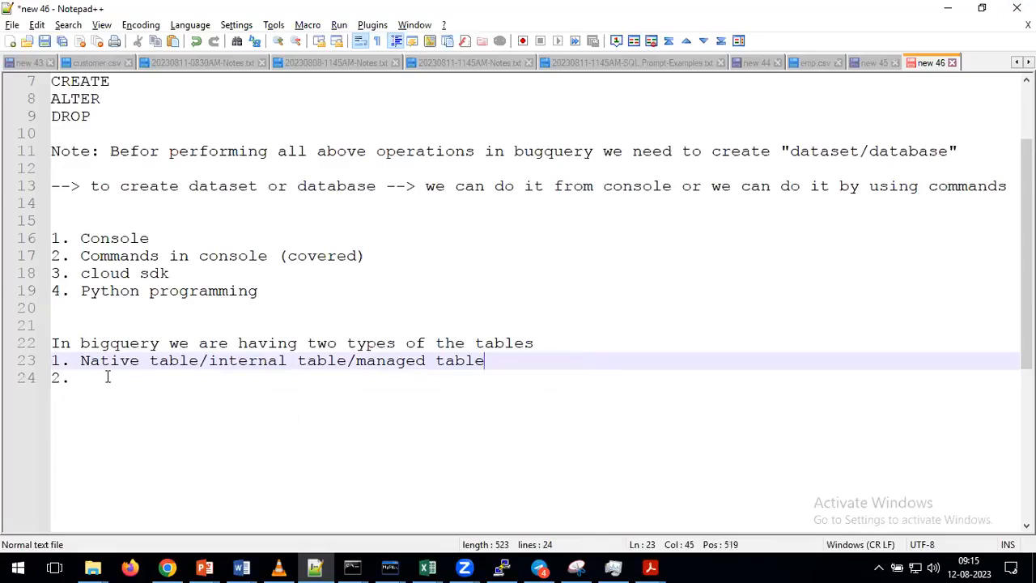
Complete the second list item with "External table".
{"action": "left_click", "coordinate": [107, 377]}
{"action": "type", "text": "Exter"}
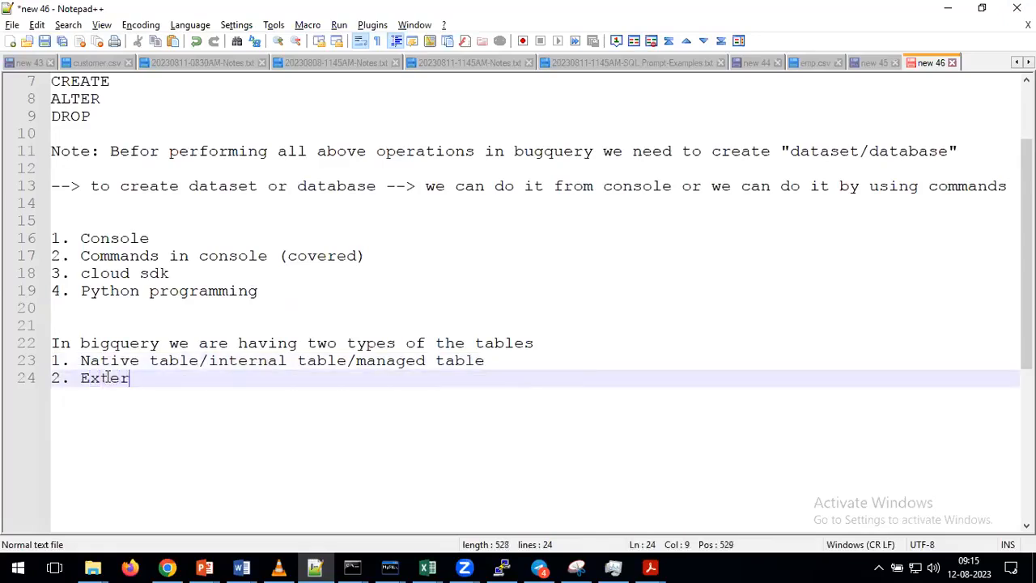
{"action": "type", "text": "nal table"}
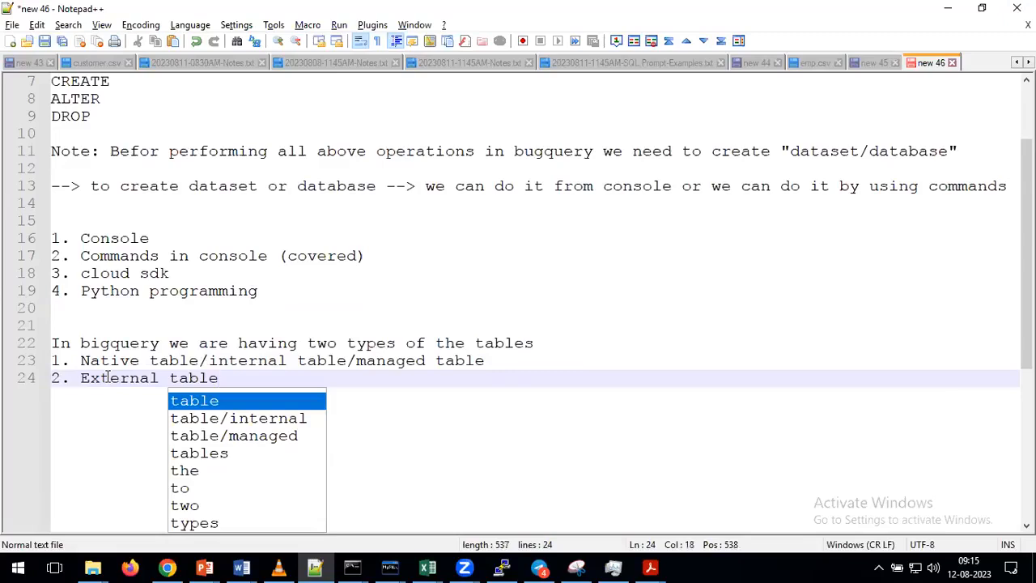
{"action": "key", "text": "Escape"}
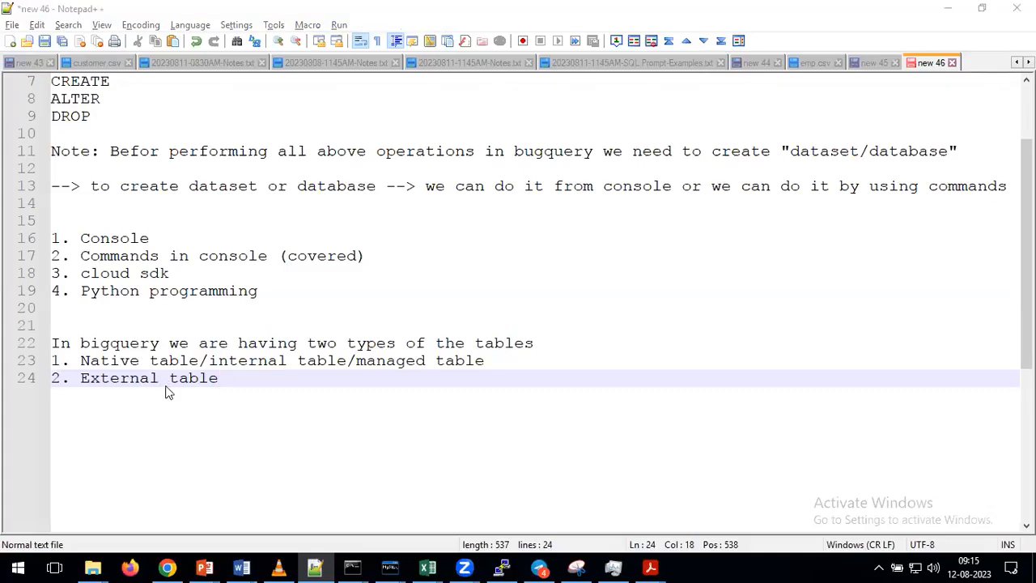
Check which table types BigQuery offers for the empty table and return to the notes in Notepad++.
{"action": "key", "text": "alt+Tab"}
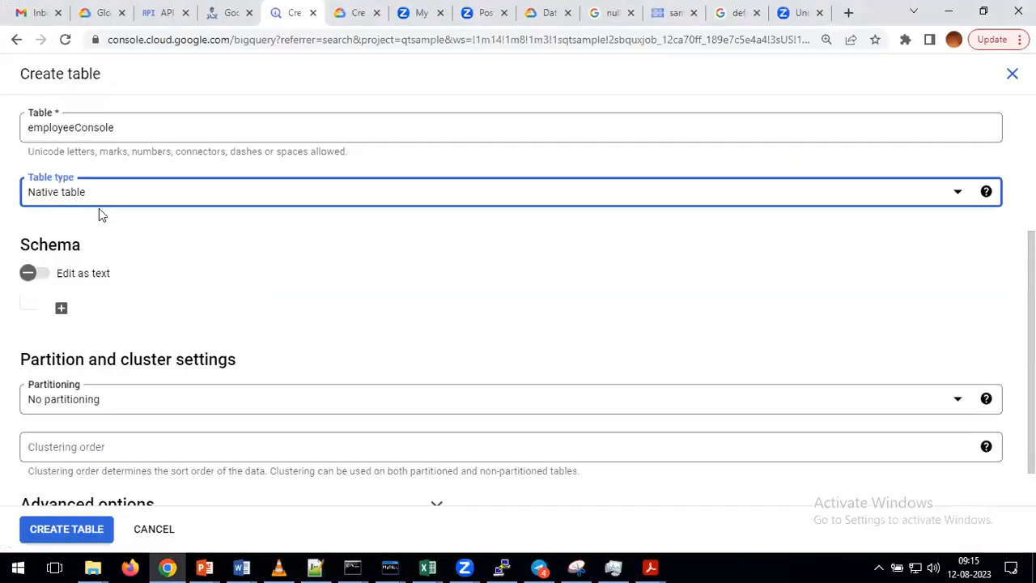
{"action": "left_click", "coordinate": [706, 200]}
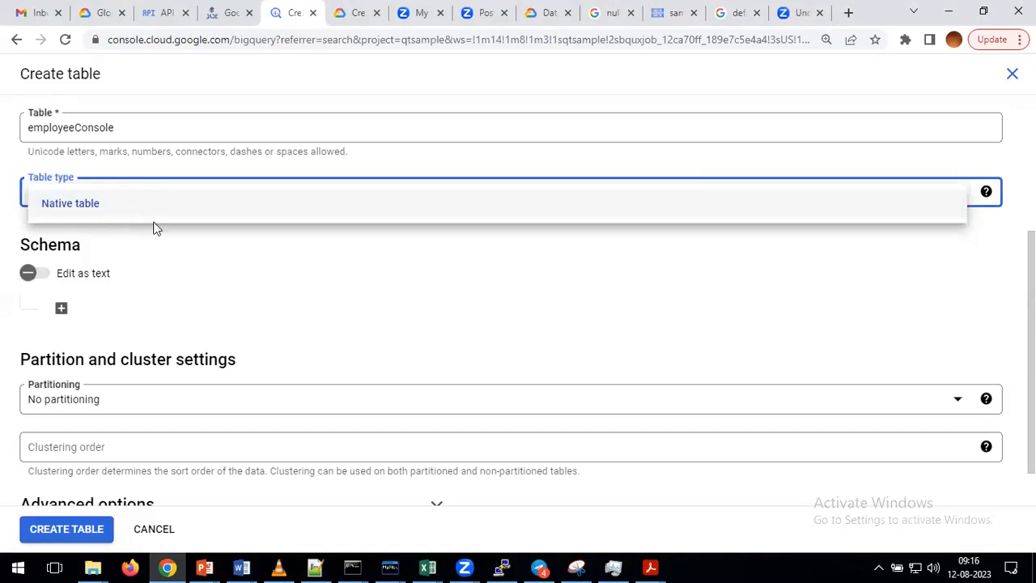
{"action": "key", "text": "alt+Tab"}
Add the note "--> if you are going to create empty table we can create only native tables (reason for this)" below the table types.
{"action": "key", "text": "Return"}
{"action": "key", "text": "Return"}
{"action": "key", "text": "BackSpace"}
{"action": "type", "text": "--> if you are"}
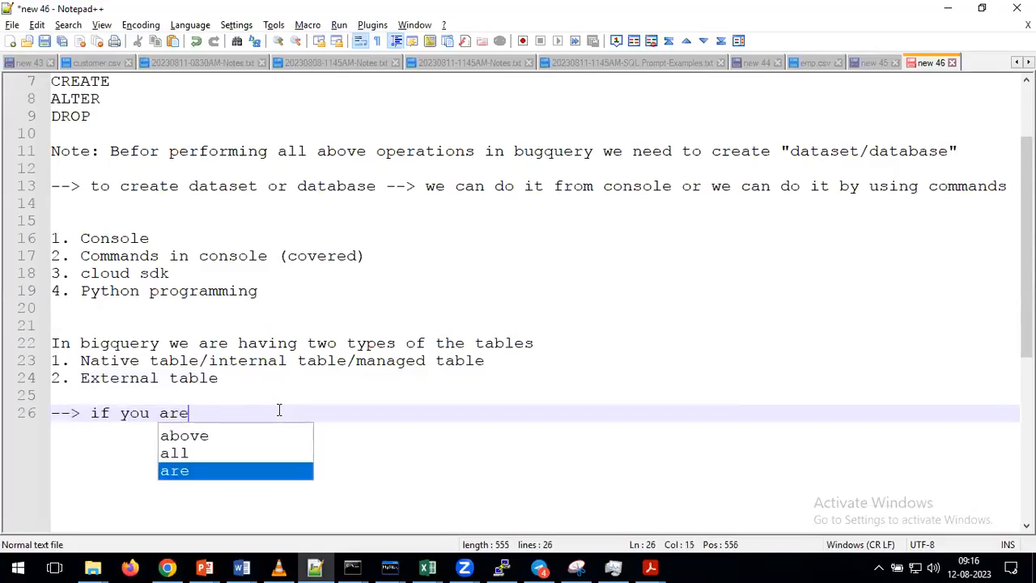
{"action": "type", "text": " going to create m"}
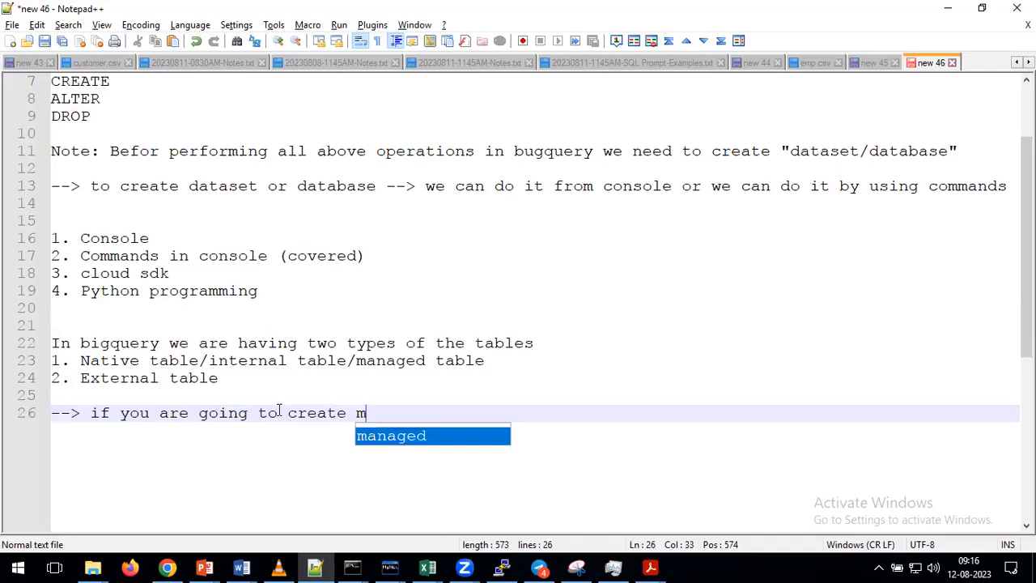
{"action": "key", "text": "BackSpace"}
{"action": "type", "text": "empt"}
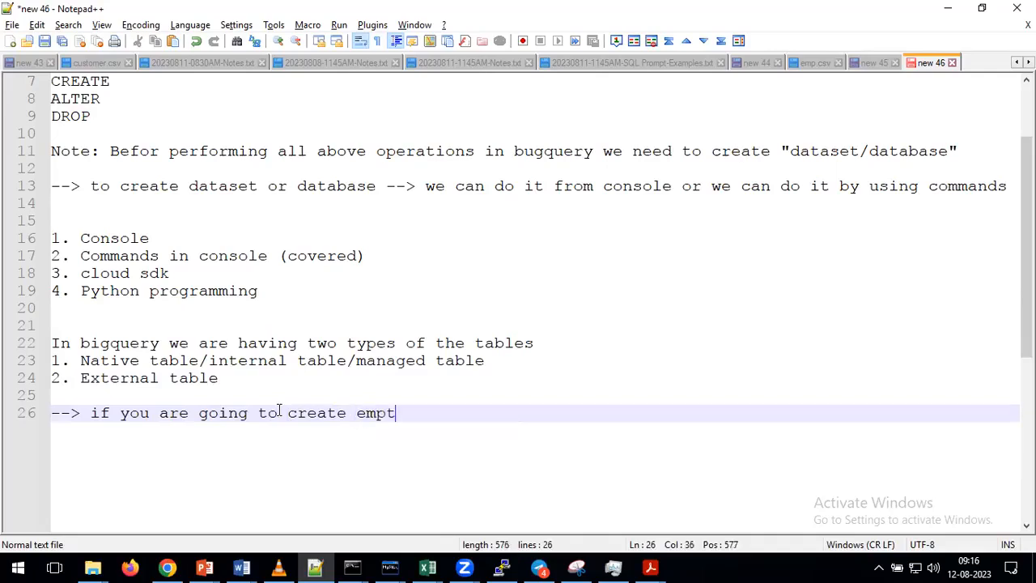
{"action": "type", "text": "y table we can cre"}
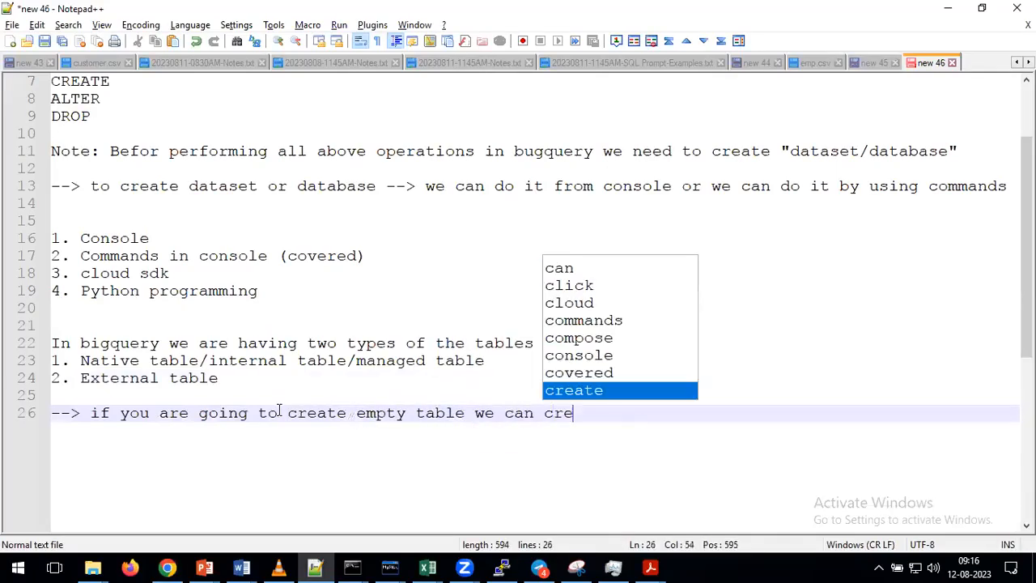
{"action": "type", "text": "ate only nat"}
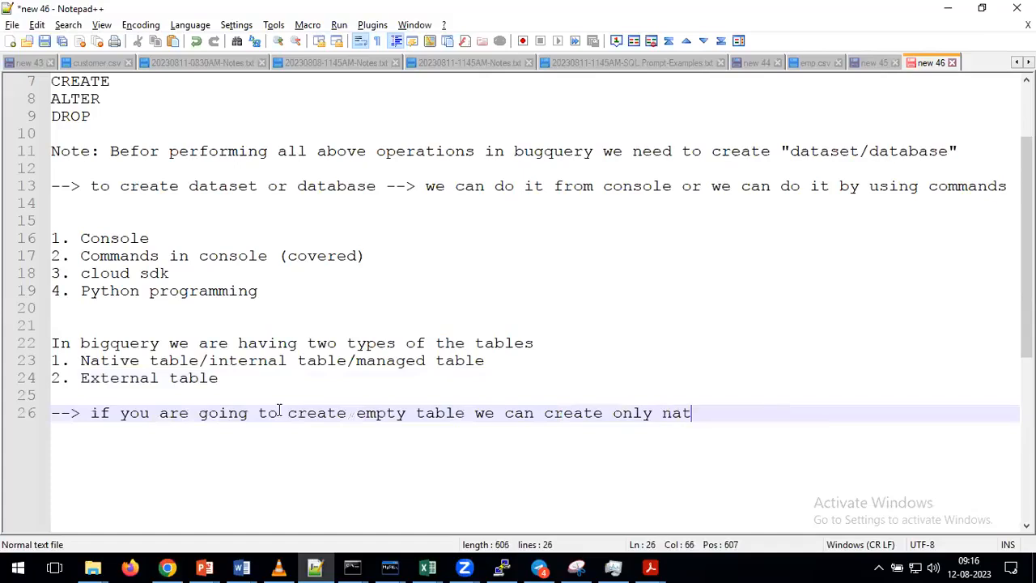
{"action": "type", "text": "ive tables"}
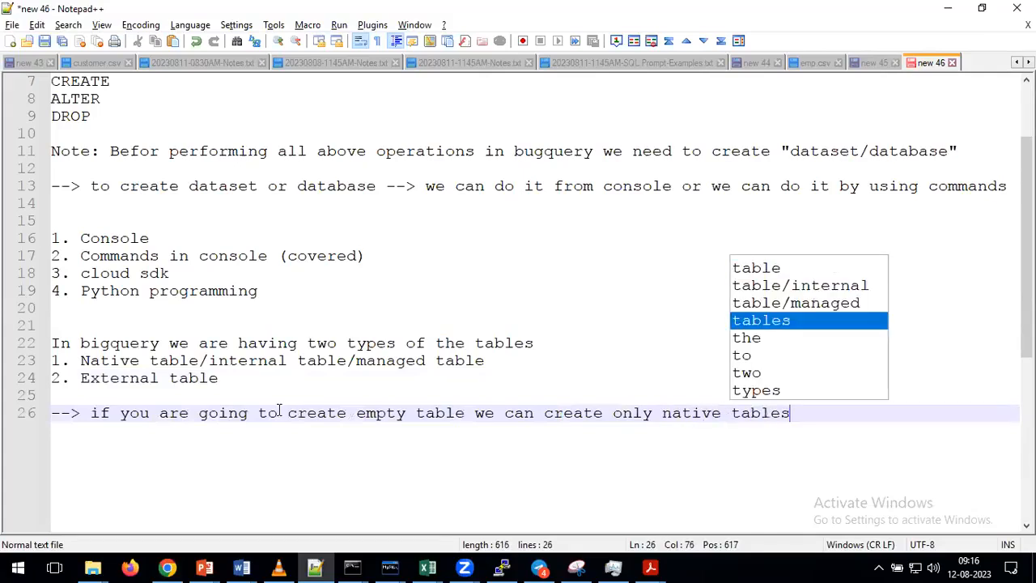
{"action": "type", "text": " (reason"}
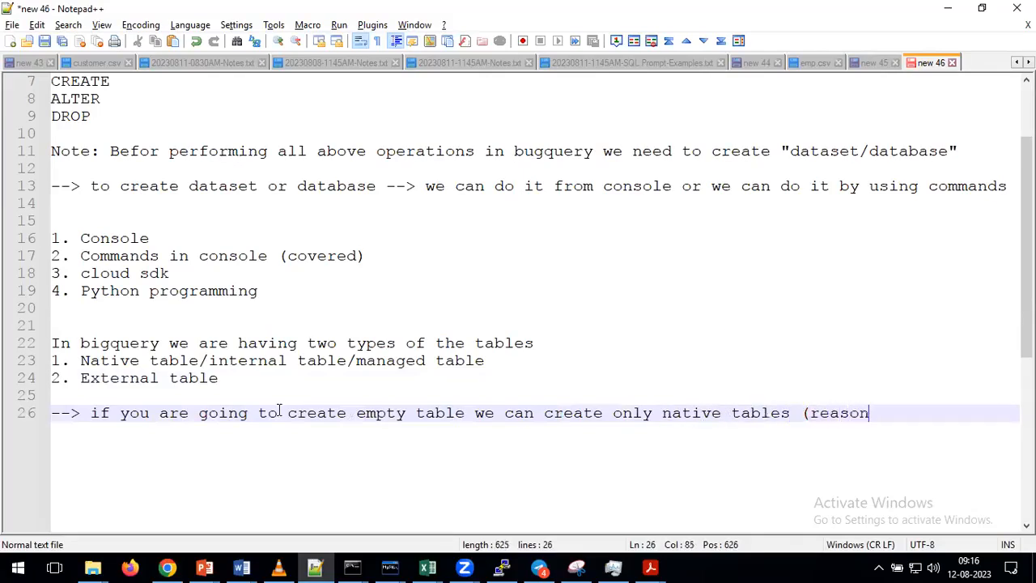
{"action": "type", "text": " for this)"}
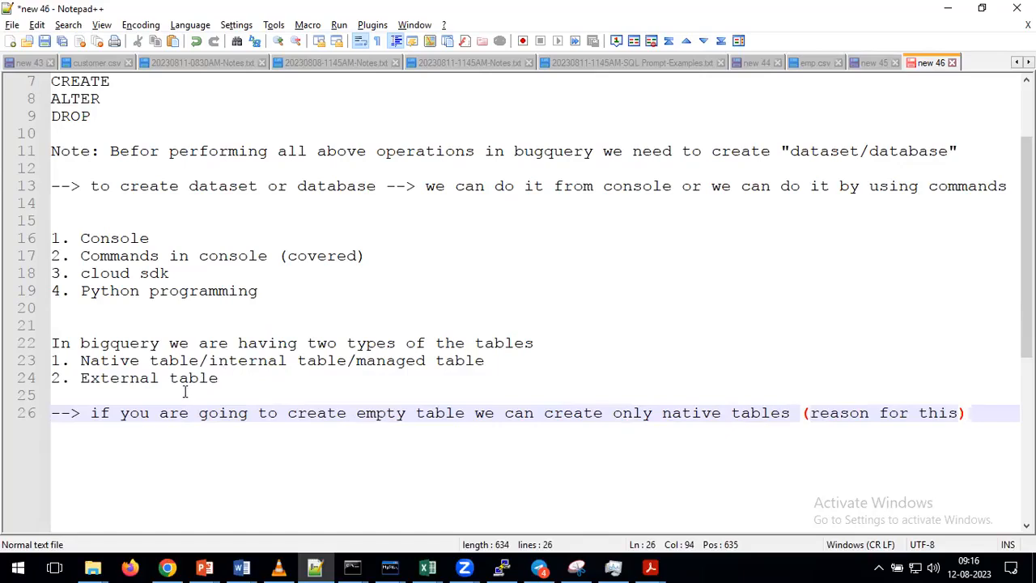
{"action": "scroll", "coordinate": [185, 392], "scroll_direction": "down", "scroll_amount": 1}
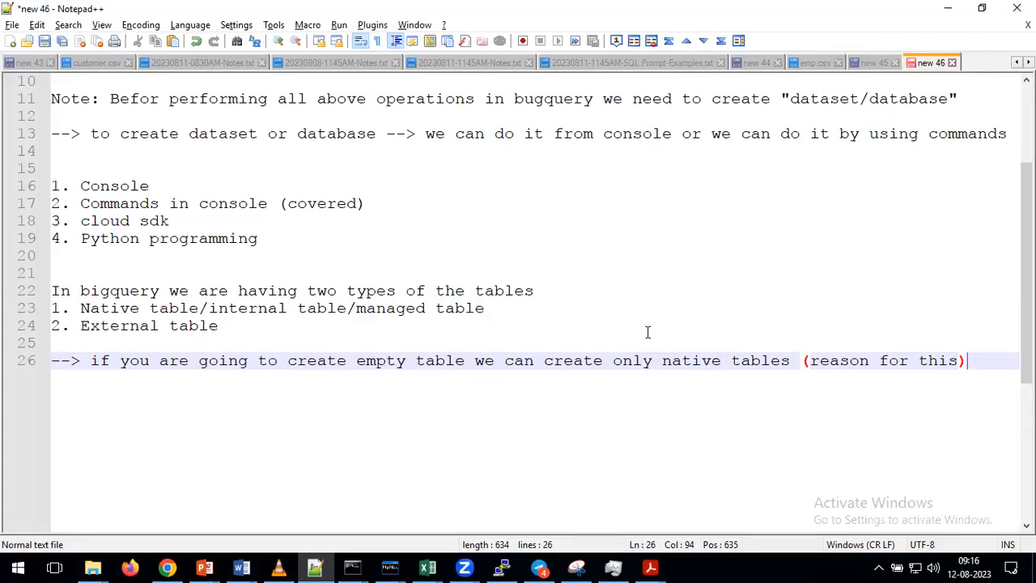
Switch to BigQuery, set the new table's source to Google Cloud Storage and check the available table types.
{"action": "key", "text": "alt+Tab"}
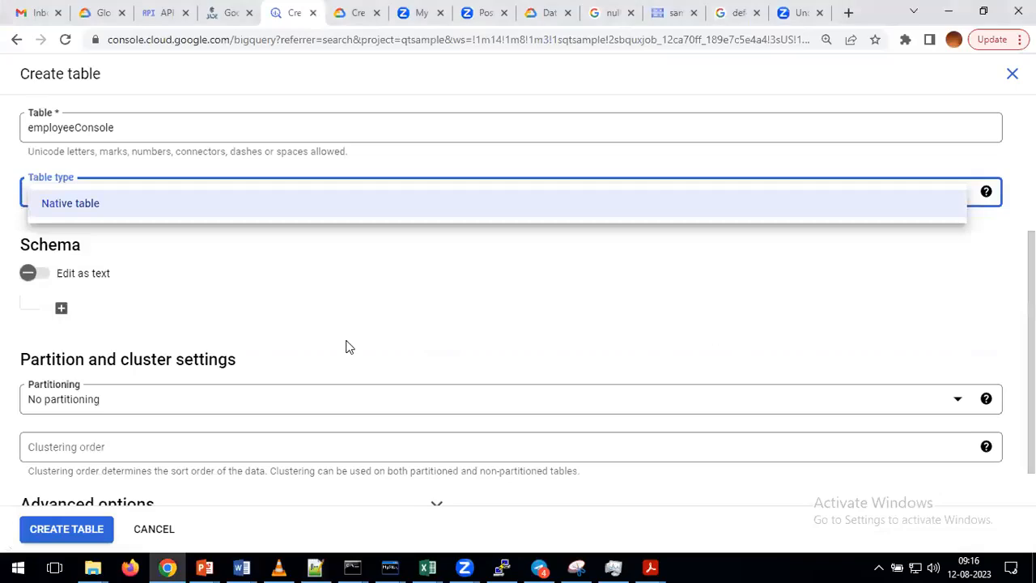
{"action": "left_click", "coordinate": [799, 303]}
{"action": "scroll", "coordinate": [800, 302], "scroll_direction": "up", "scroll_amount": 3}
{"action": "left_click", "coordinate": [153, 177]}
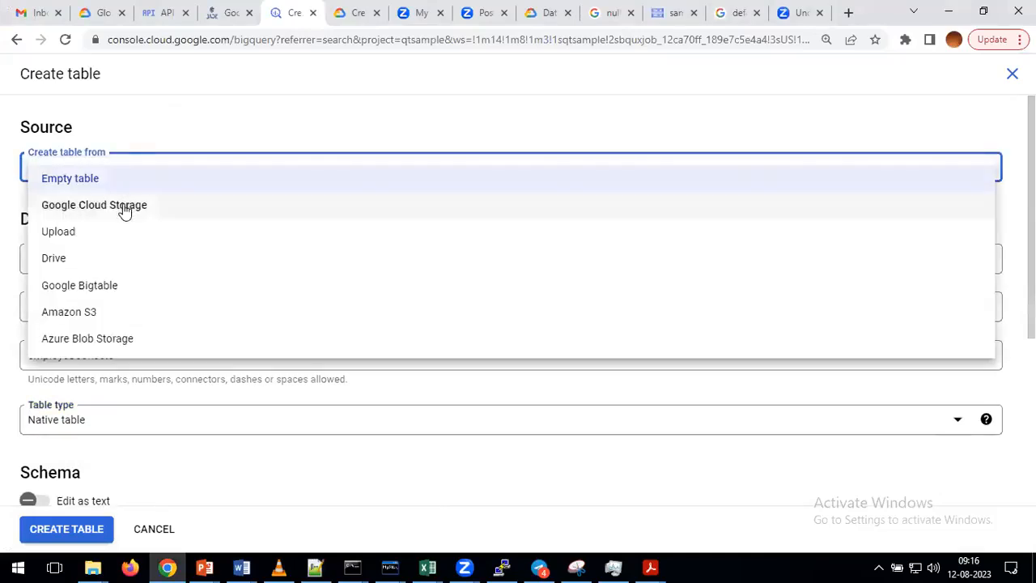
{"action": "left_click", "coordinate": [123, 206]}
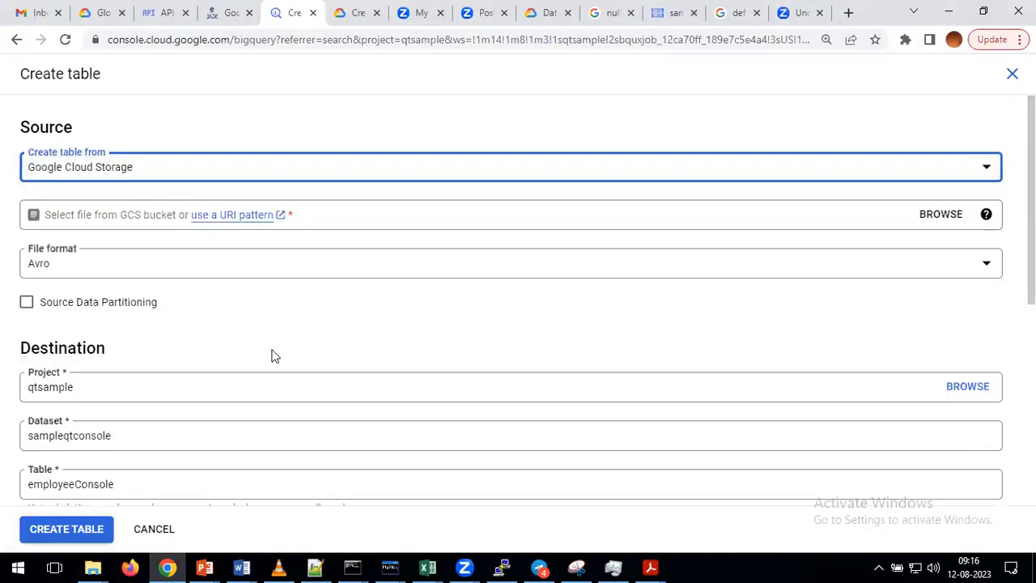
{"action": "scroll", "coordinate": [272, 356], "scroll_direction": "down", "scroll_amount": 3}
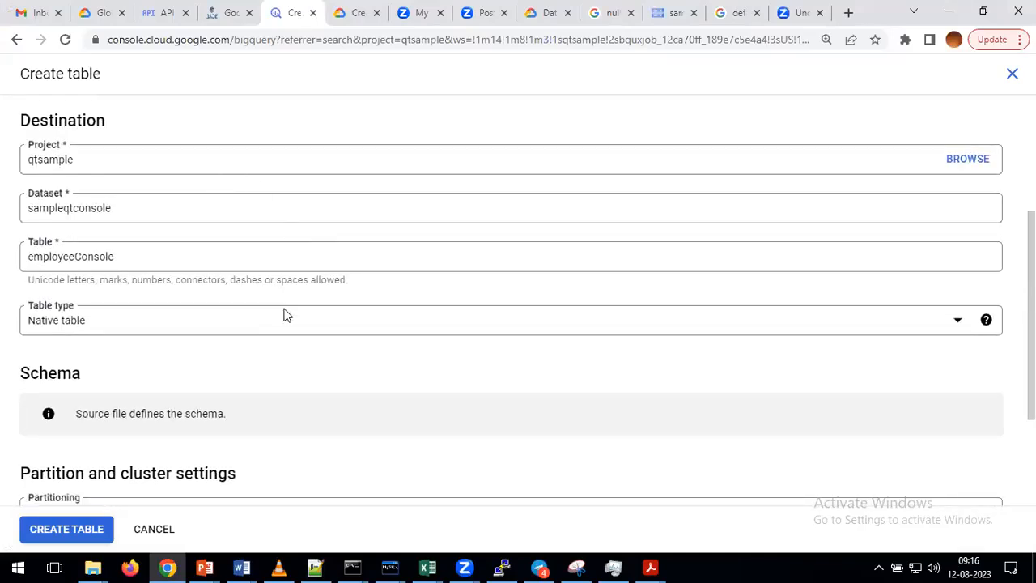
{"action": "left_click", "coordinate": [320, 328]}
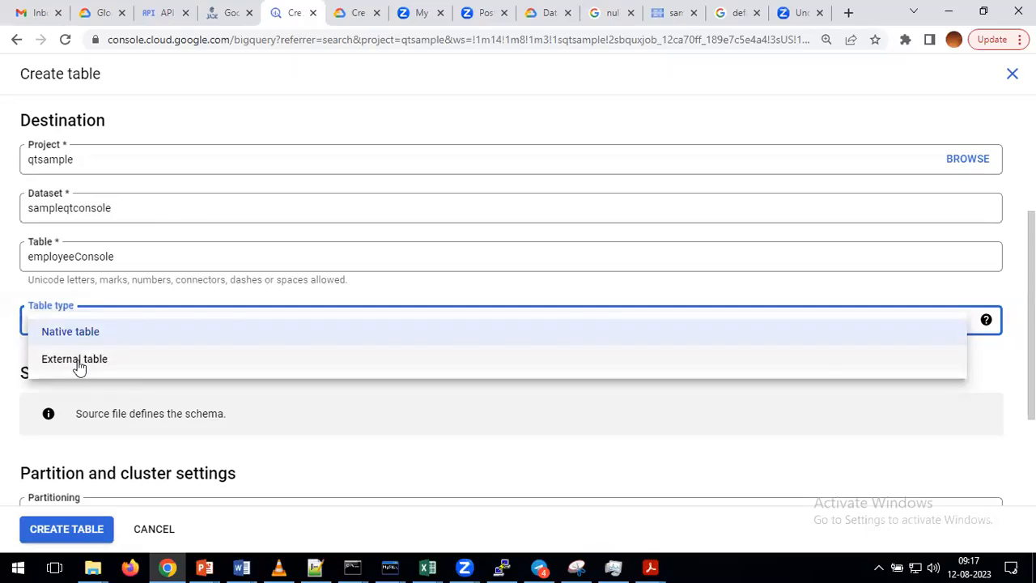
{"action": "left_click", "coordinate": [278, 431]}
Set the new table's source back to Empty table.
{"action": "scroll", "coordinate": [277, 432], "scroll_direction": "up", "scroll_amount": 1}
{"action": "scroll", "coordinate": [278, 437], "scroll_direction": "up", "scroll_amount": 3}
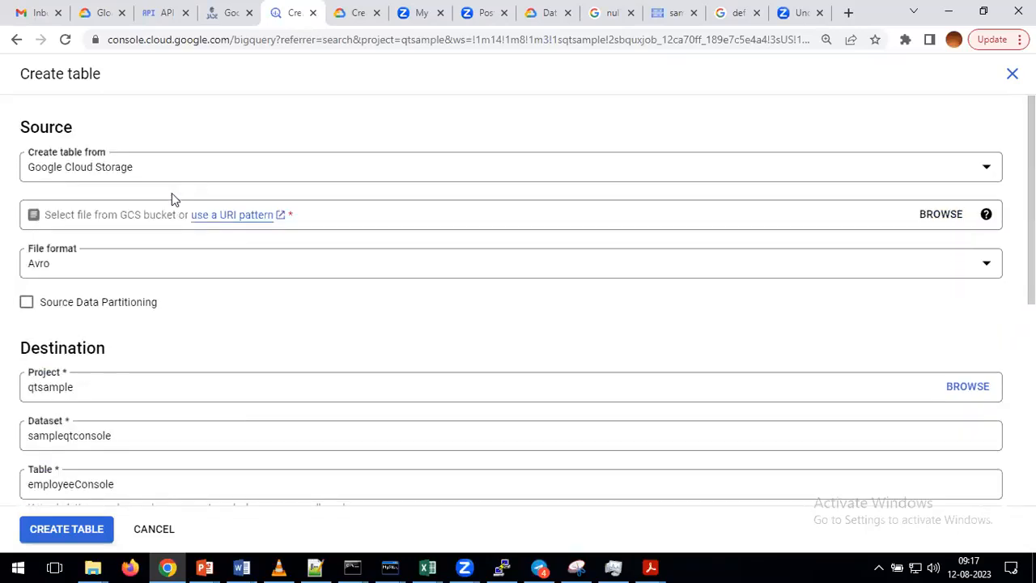
{"action": "left_click", "coordinate": [124, 177]}
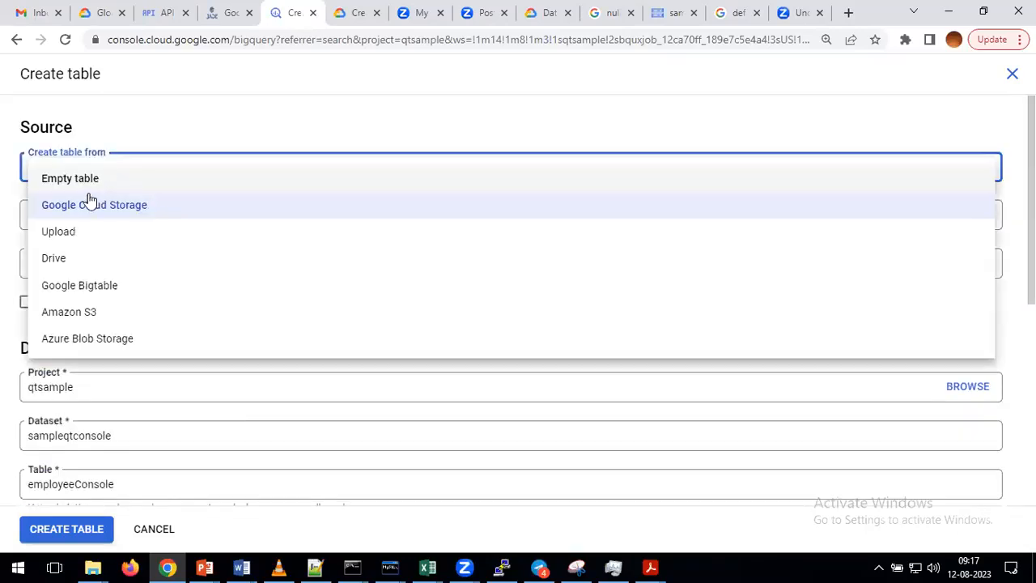
{"action": "left_click", "coordinate": [86, 179]}
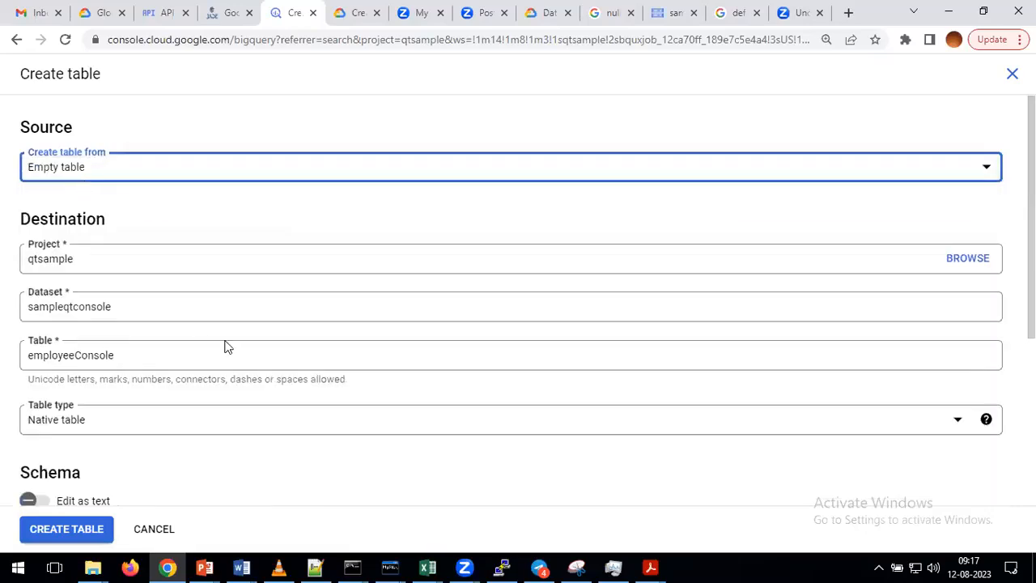
Switch the new table's schema to text editing, look at the editor, and switch back to entering fields individually.
{"action": "scroll", "coordinate": [225, 347], "scroll_direction": "down", "scroll_amount": 3}
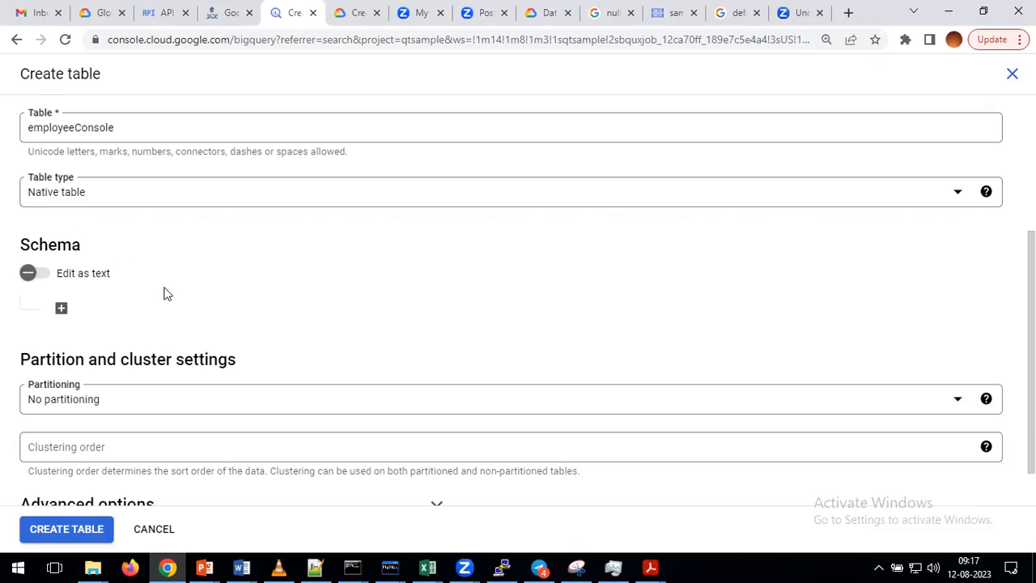
{"action": "scroll", "coordinate": [181, 289], "scroll_direction": "down", "scroll_amount": 1}
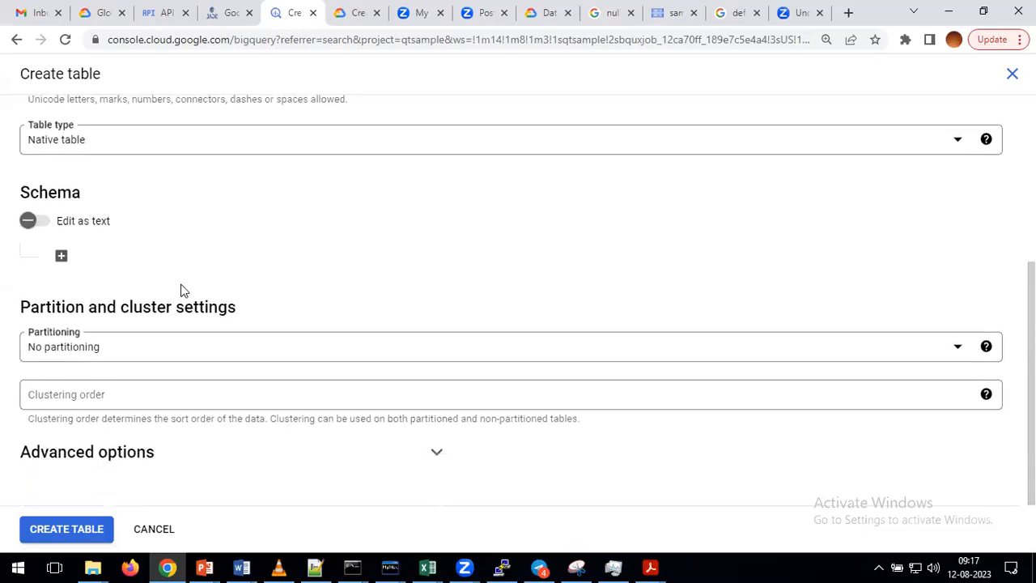
{"action": "left_click", "coordinate": [44, 229]}
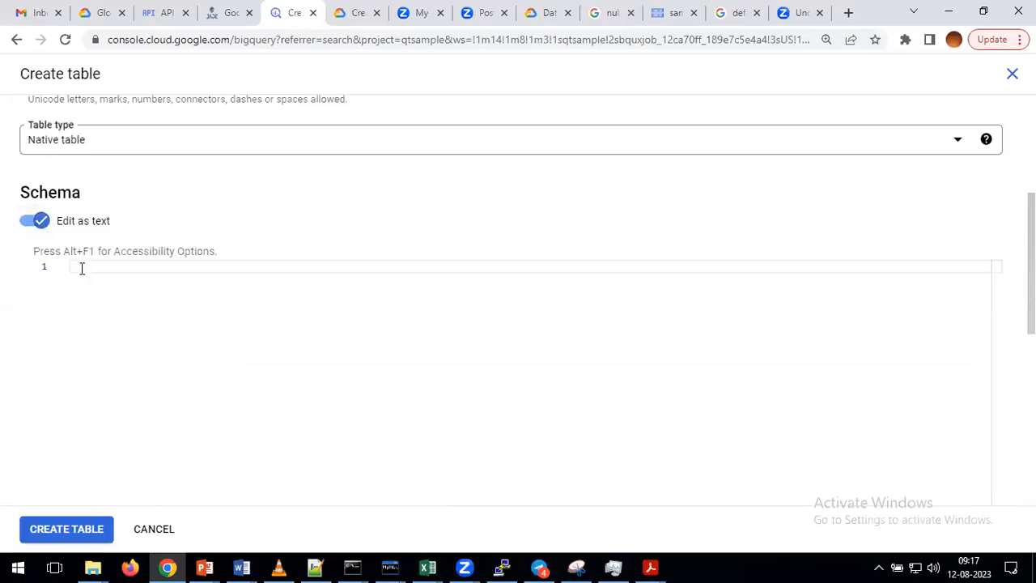
{"action": "left_click", "coordinate": [26, 227]}
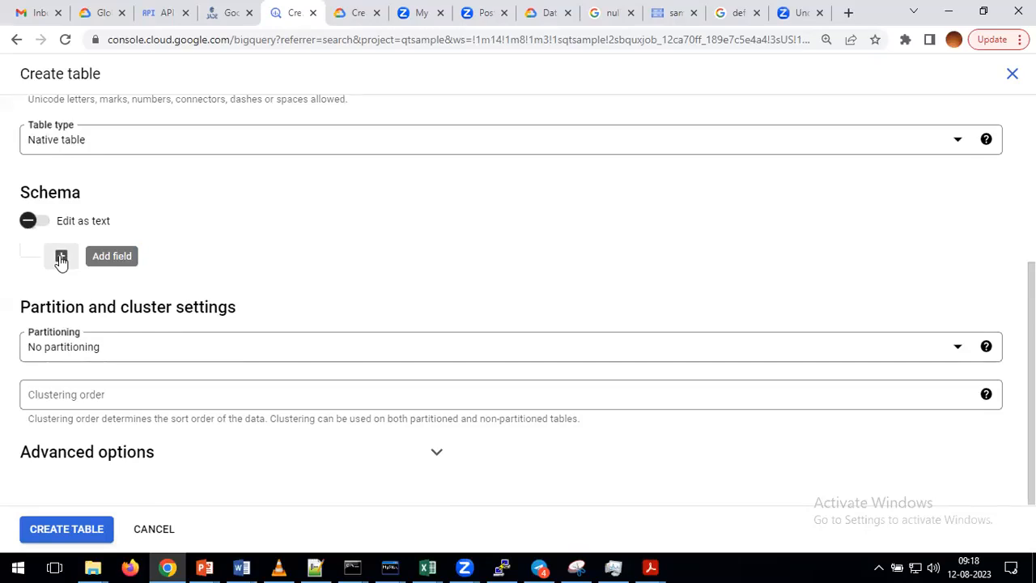
Add a schema field named eid, review the available data types and set its type to INTEGER.
{"action": "left_click", "coordinate": [61, 255]}
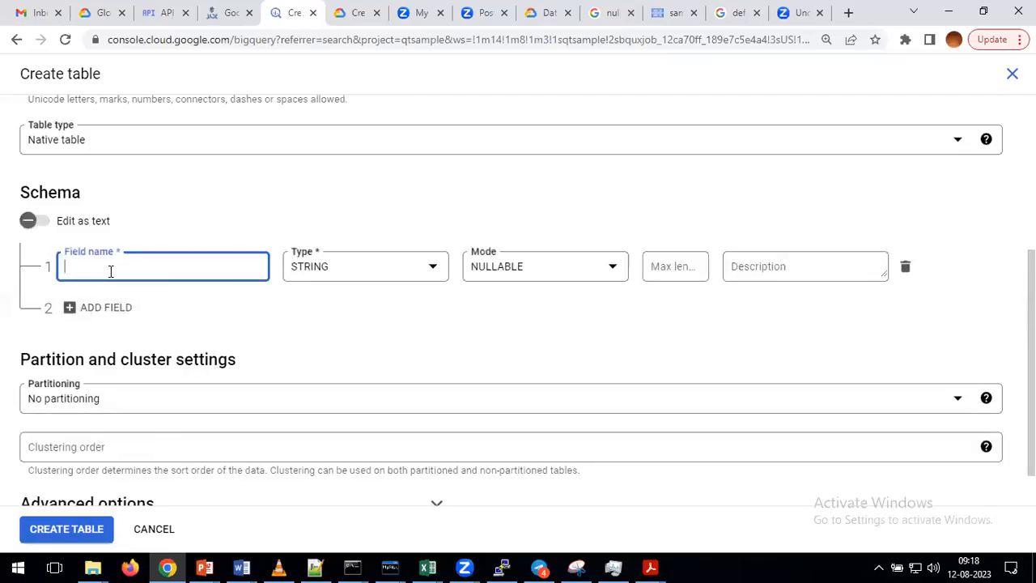
{"action": "type", "text": "eid"}
{"action": "left_click", "coordinate": [360, 276]}
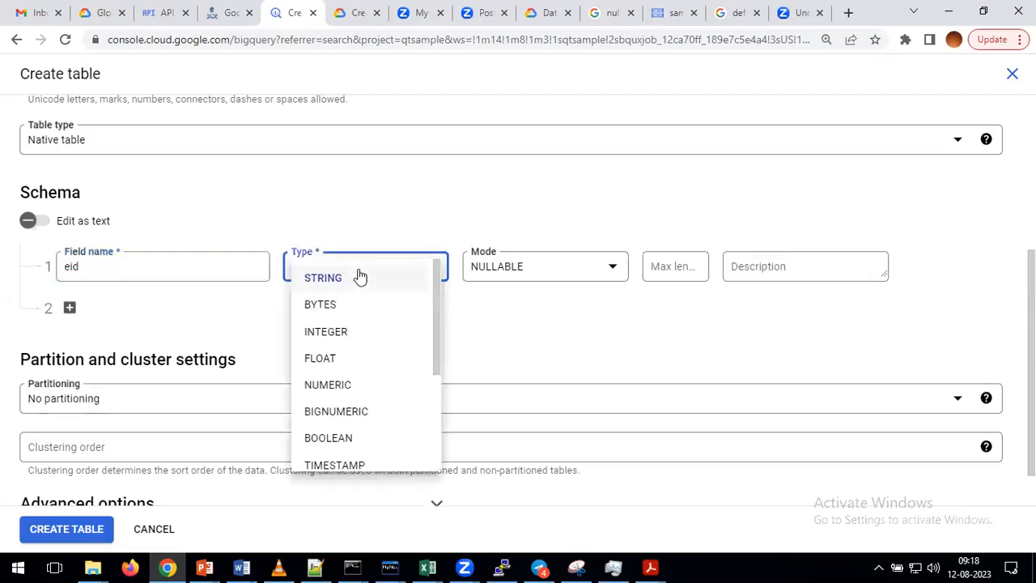
{"action": "scroll", "coordinate": [389, 385], "scroll_direction": "down", "scroll_amount": 3}
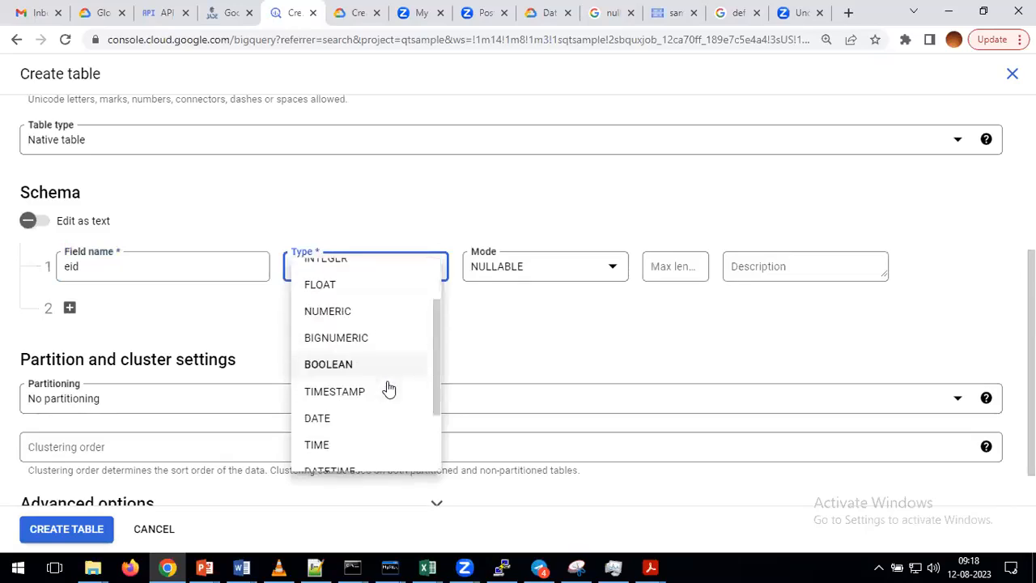
{"action": "scroll", "coordinate": [388, 389], "scroll_direction": "up", "scroll_amount": 1}
{"action": "scroll", "coordinate": [389, 388], "scroll_direction": "up", "scroll_amount": 2}
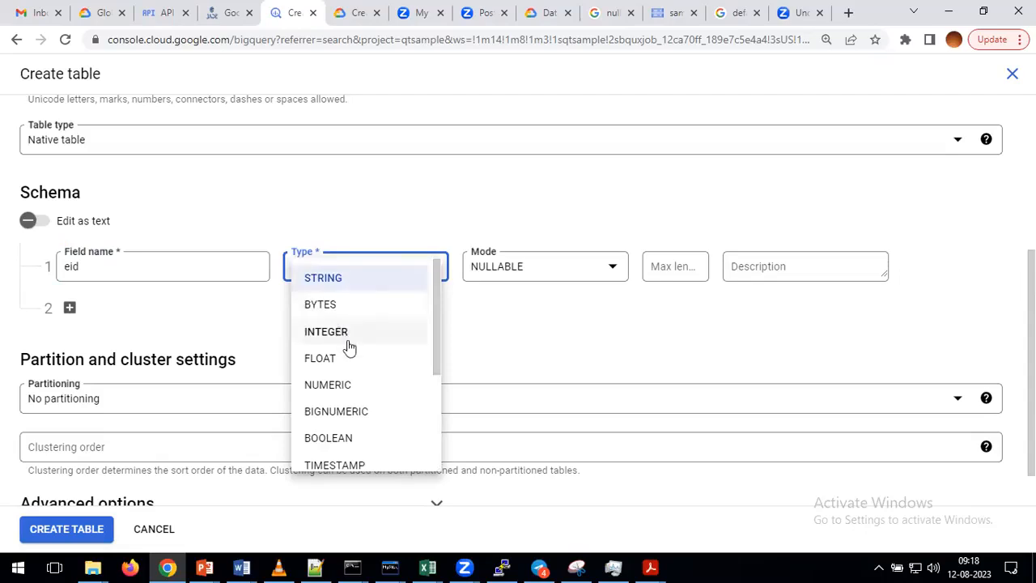
{"action": "scroll", "coordinate": [382, 385], "scroll_direction": "down", "scroll_amount": 3}
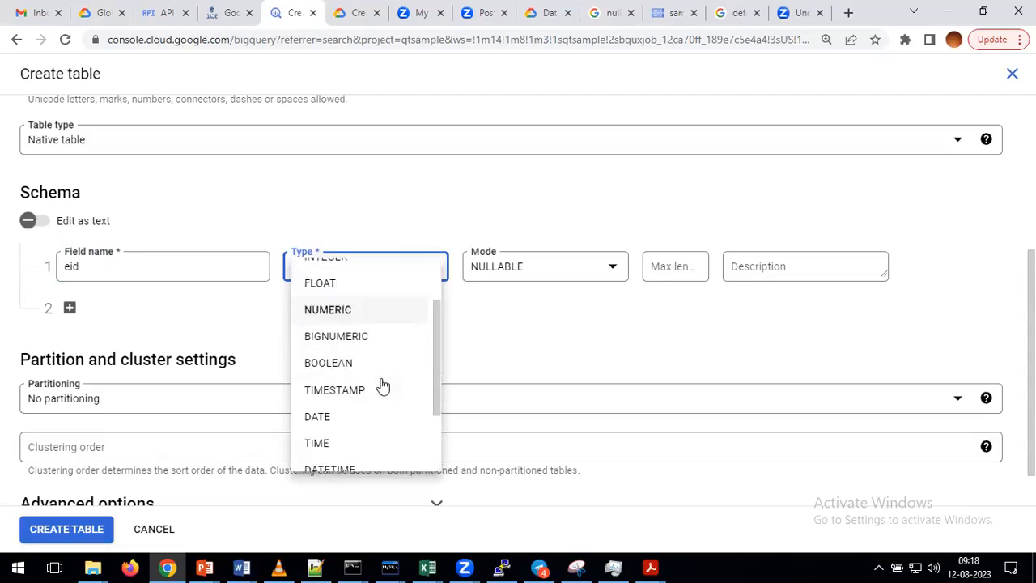
{"action": "scroll", "coordinate": [382, 385], "scroll_direction": "up", "scroll_amount": 3}
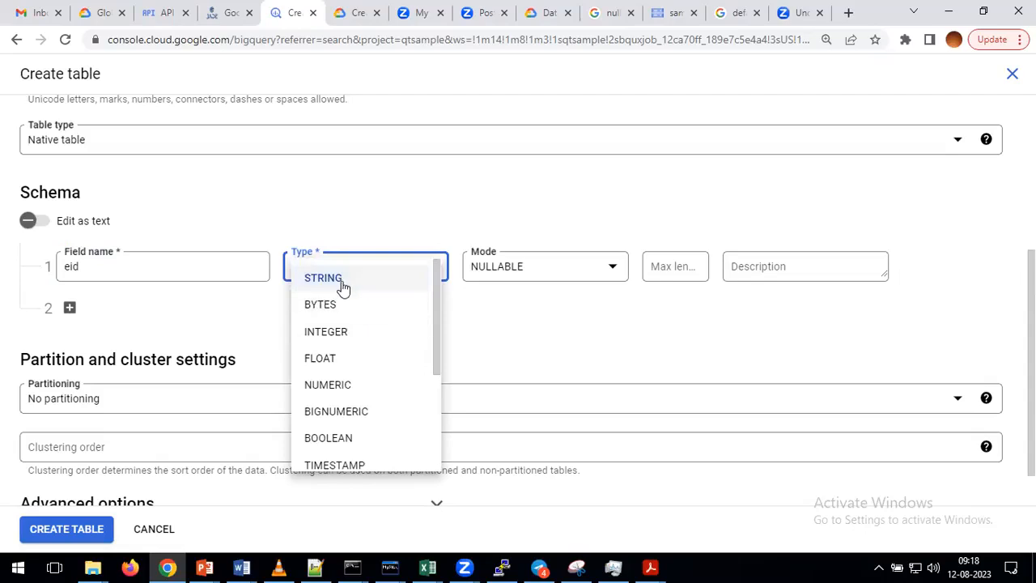
{"action": "left_click", "coordinate": [338, 333]}
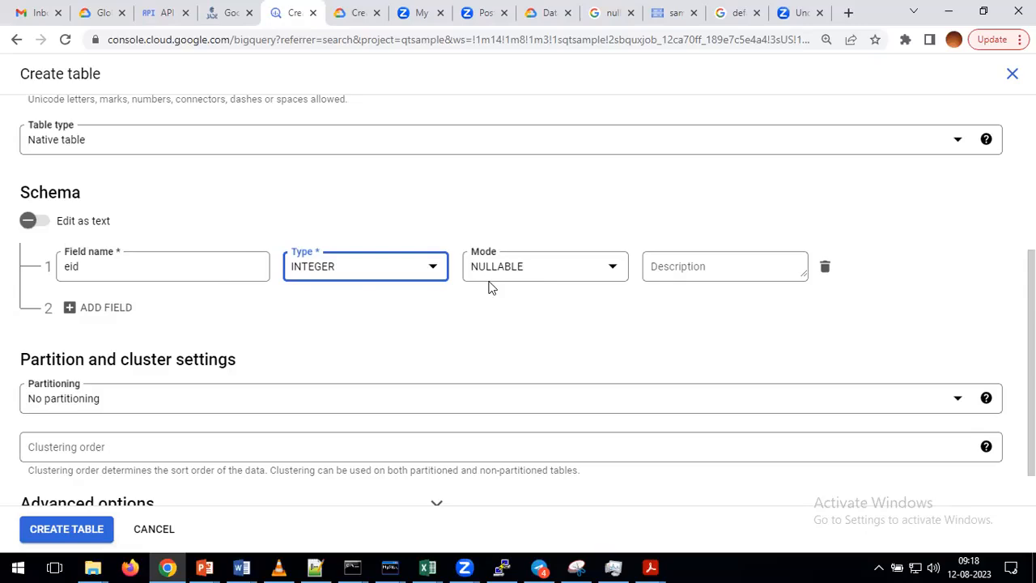
Try the REQUIRED and NULLABLE modes on the eid field, leave it as REQUIRED and reopen the mode choices.
{"action": "left_click", "coordinate": [613, 271]}
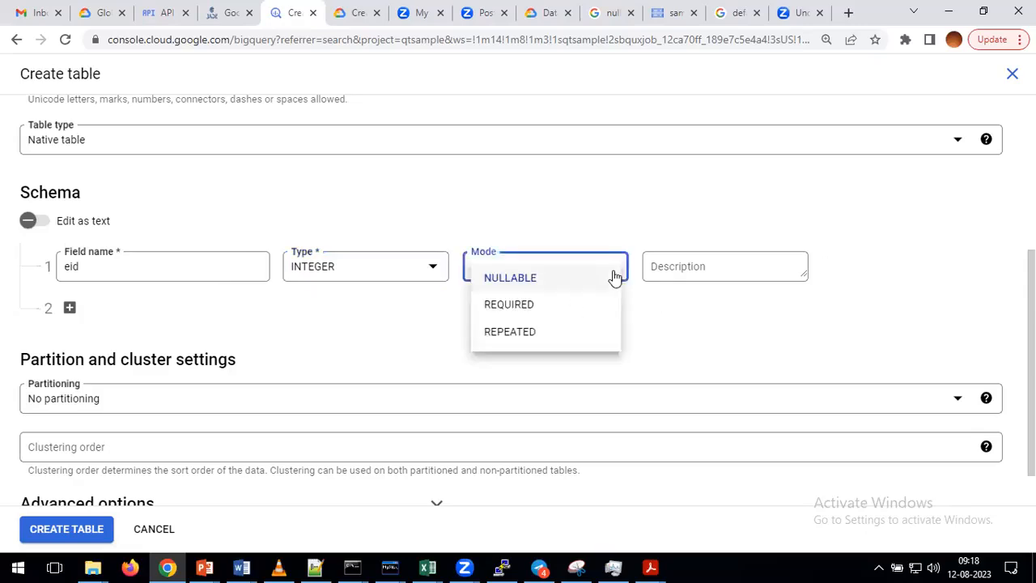
{"action": "left_click", "coordinate": [520, 307]}
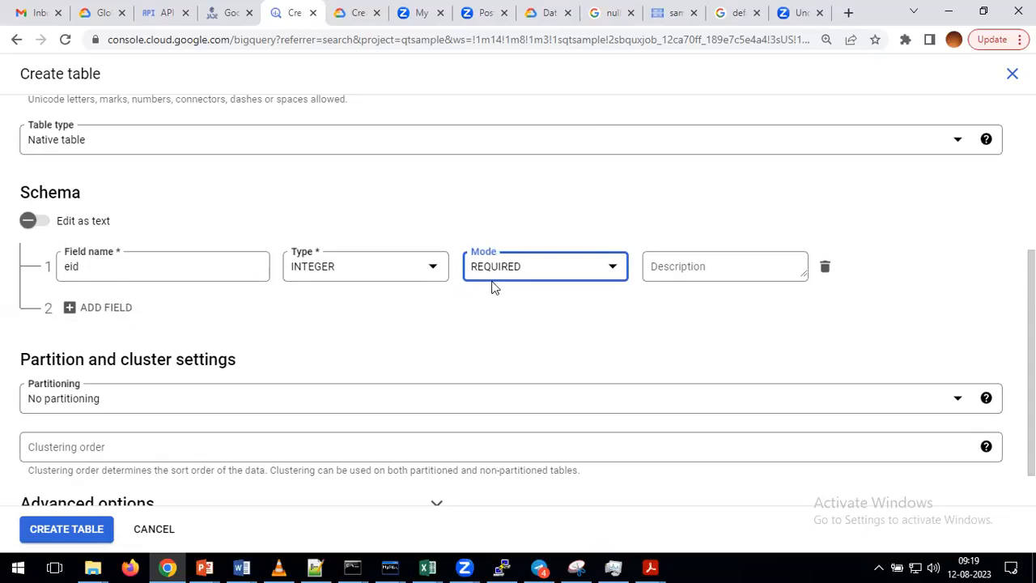
{"action": "left_click", "coordinate": [560, 273]}
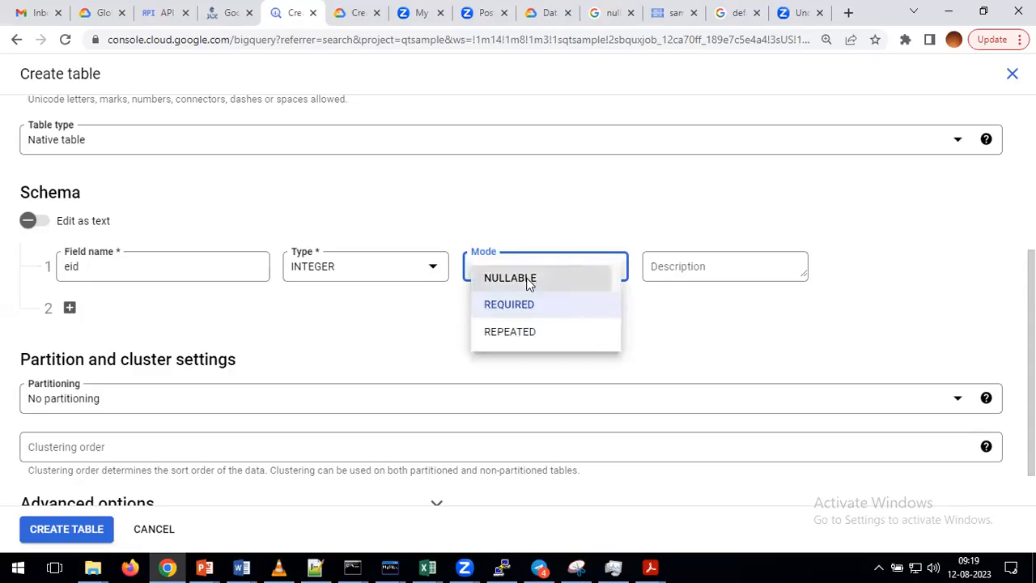
{"action": "left_click", "coordinate": [527, 281]}
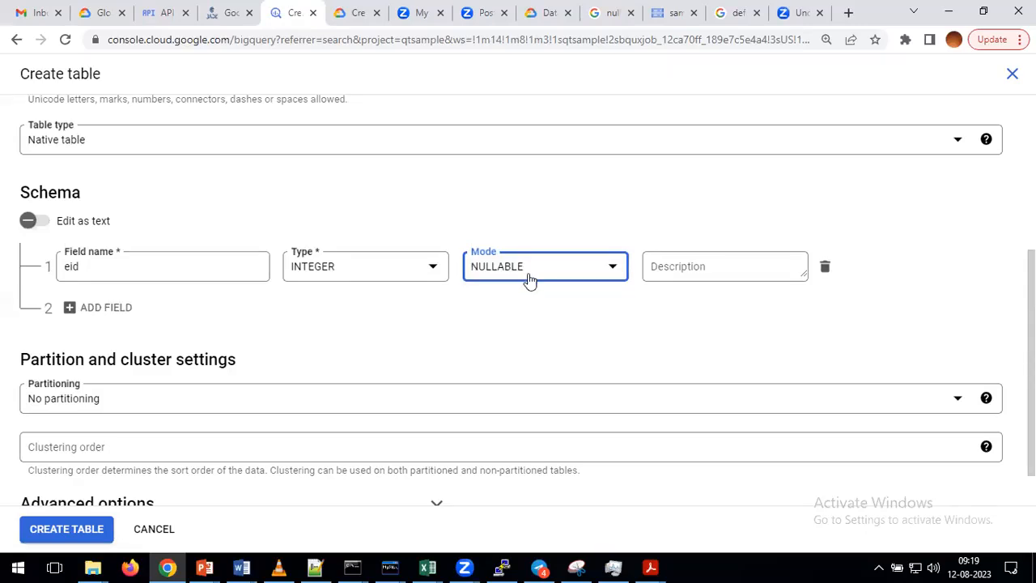
{"action": "left_click", "coordinate": [530, 274]}
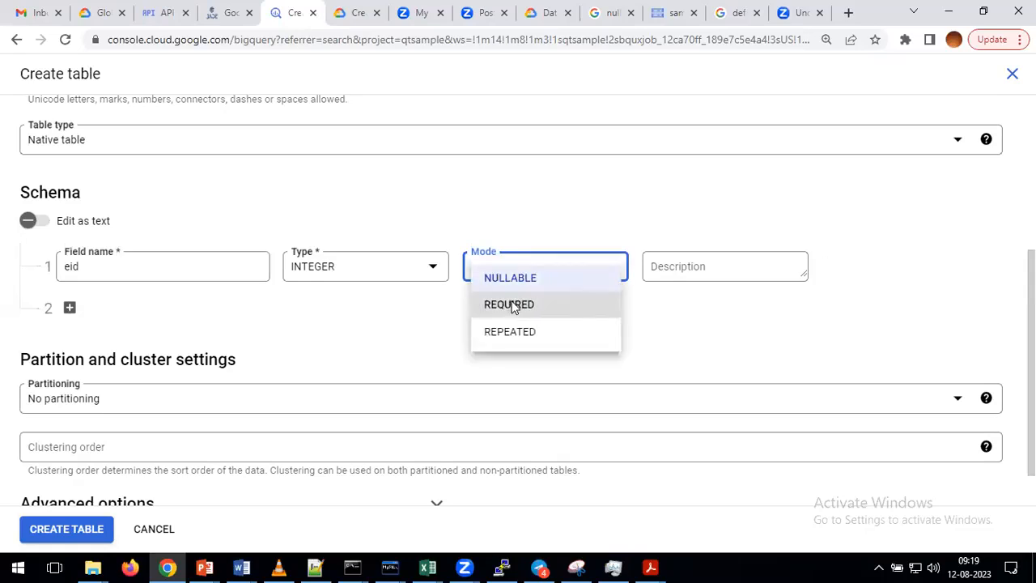
{"action": "left_click", "coordinate": [513, 308]}
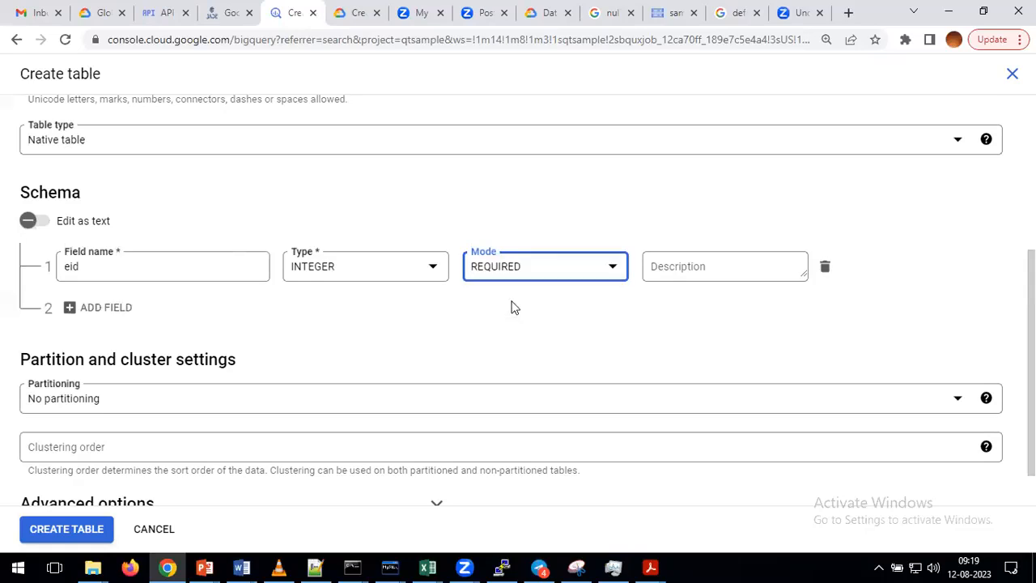
{"action": "left_click", "coordinate": [603, 277]}
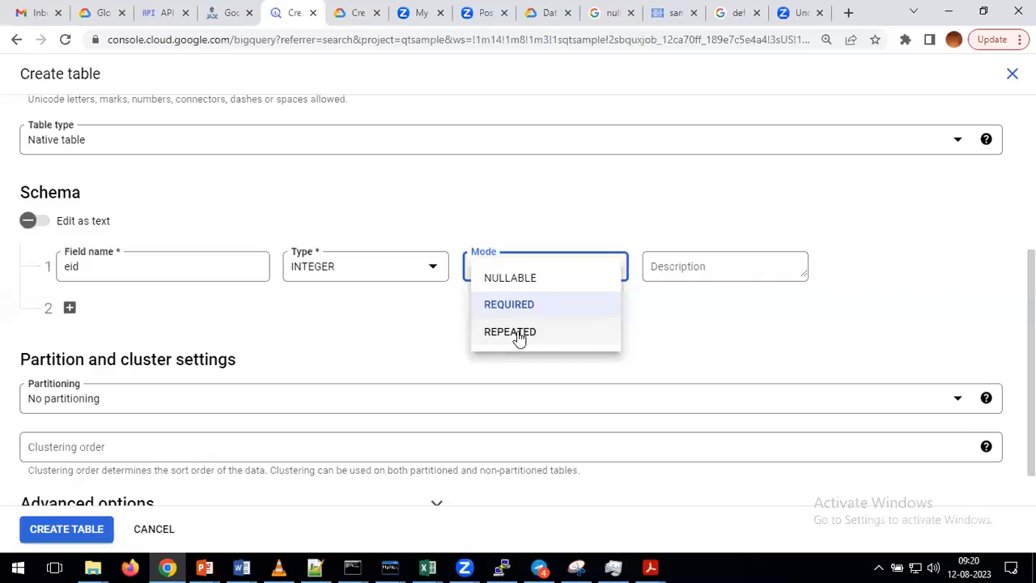
Switch to Notepad++ and add the line "Repeated" between the table types and the empty-table note.
{"action": "left_click", "coordinate": [315, 567]}
{"action": "left_click", "coordinate": [110, 345]}
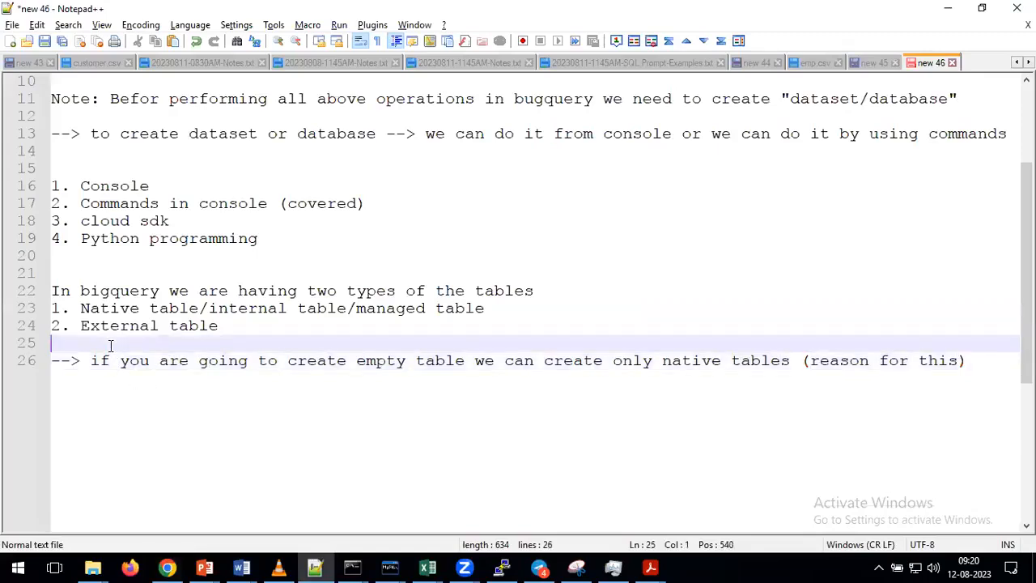
{"action": "key", "text": "Return"}
{"action": "type", "text": "Repeate"}
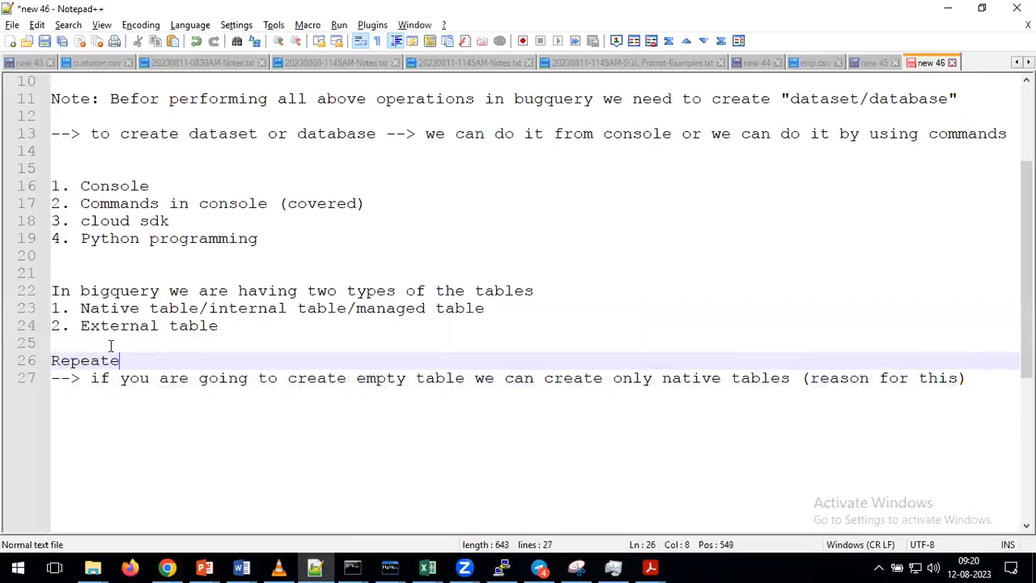
{"action": "type", "text": "d"}
{"action": "key", "text": "Return"}
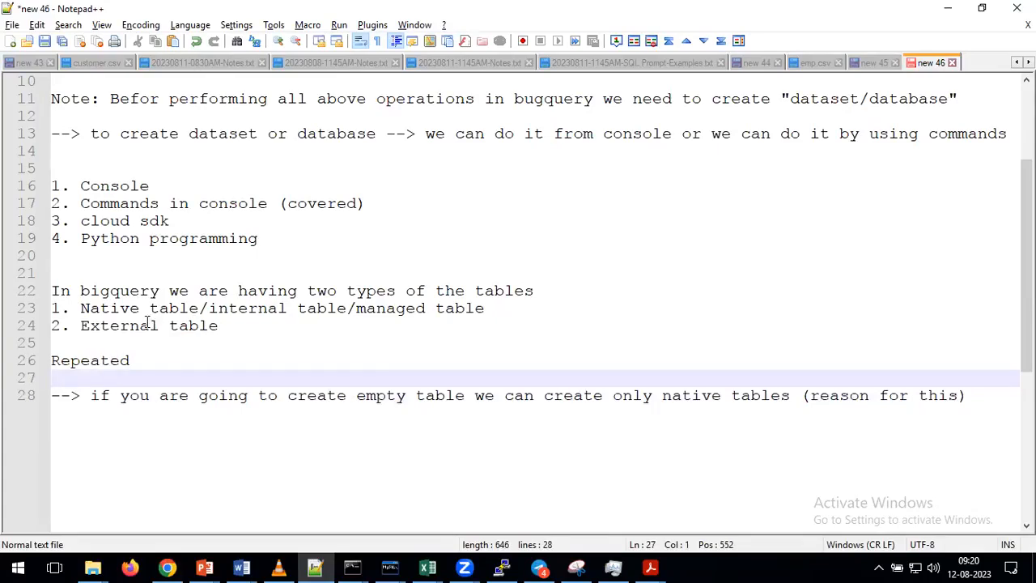
{"action": "double_click", "coordinate": [103, 361]}
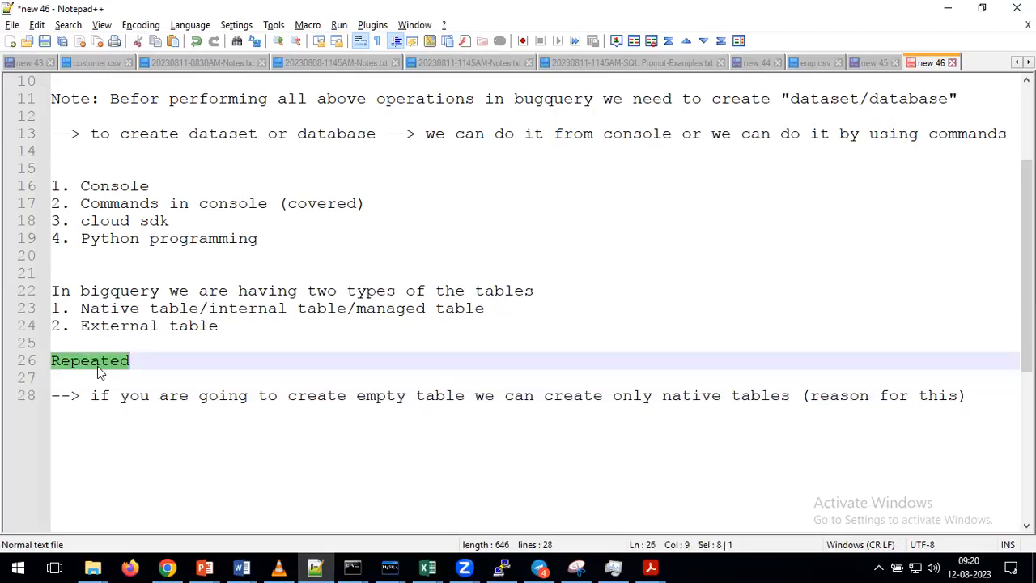
Switch back to BigQuery, set the eid field's mode to NULLABLE and add a STRING field ename with max length 100.
{"action": "key", "text": "alt+Tab"}
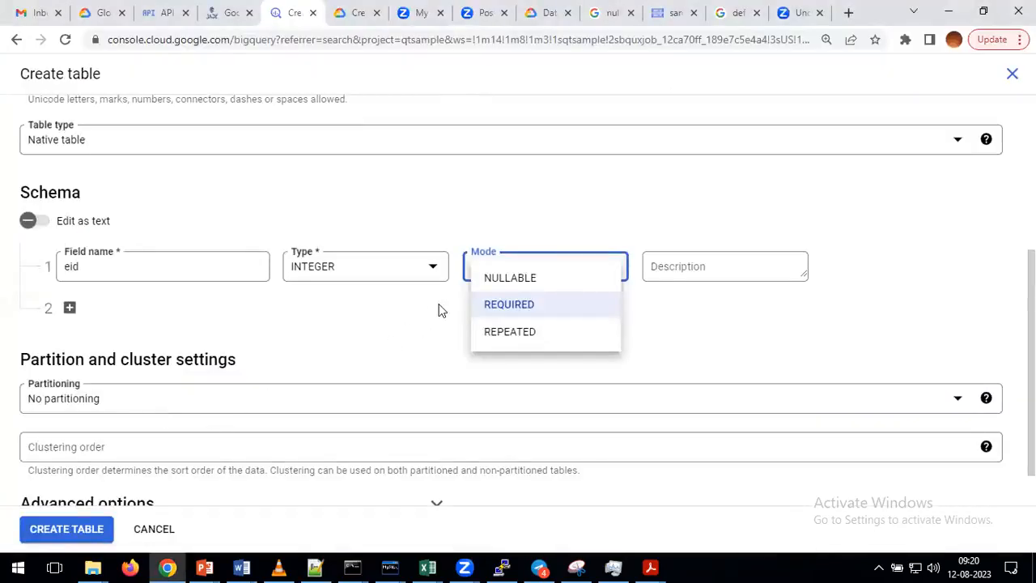
{"action": "left_click", "coordinate": [509, 280]}
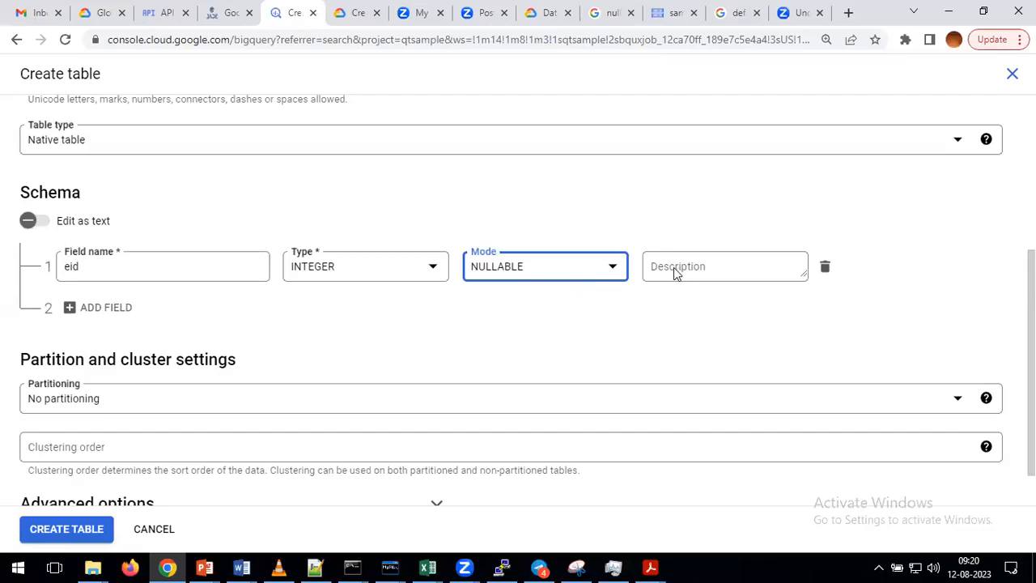
{"action": "left_click", "coordinate": [72, 312]}
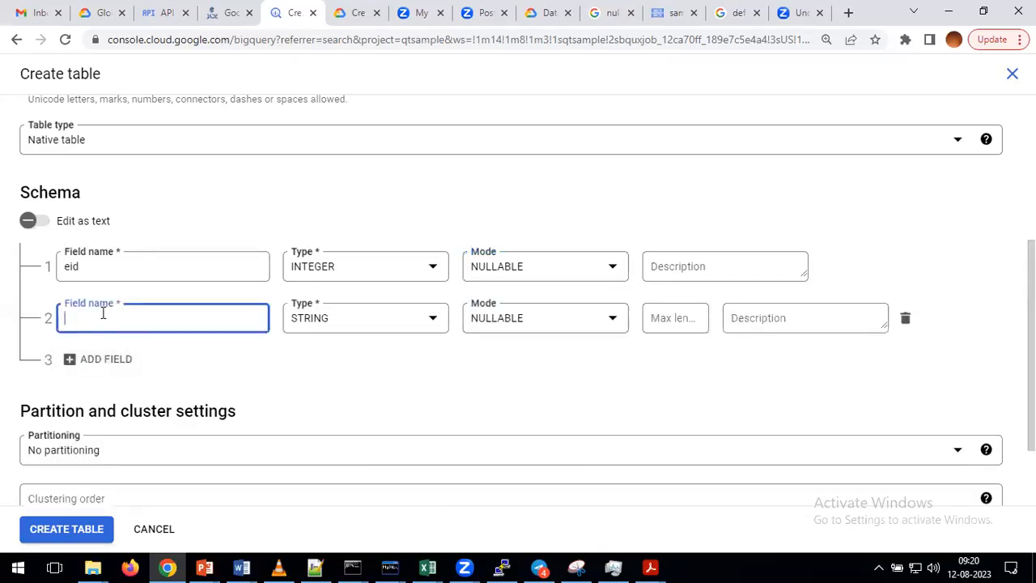
{"action": "type", "text": "ename"}
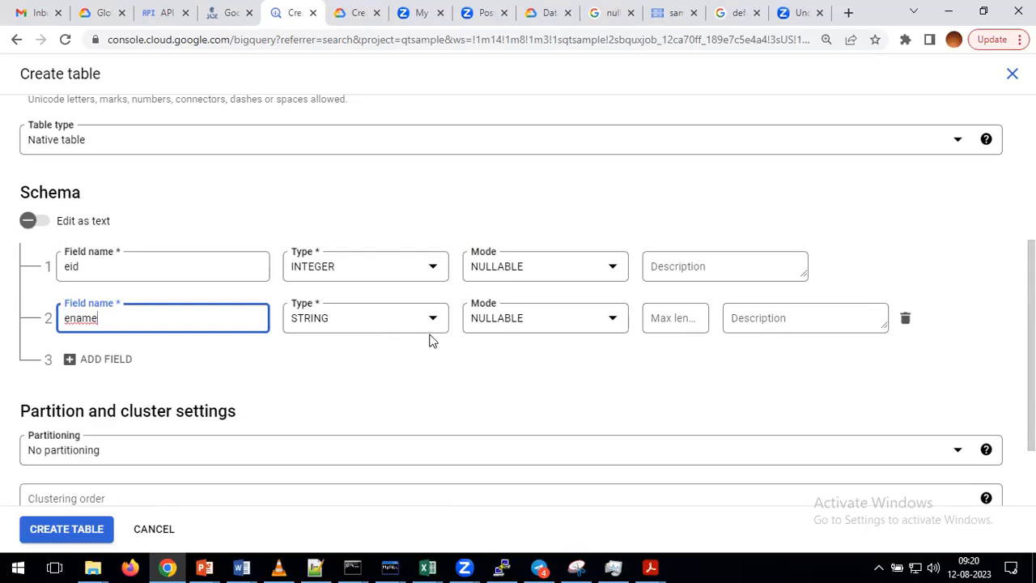
{"action": "left_click", "coordinate": [668, 322]}
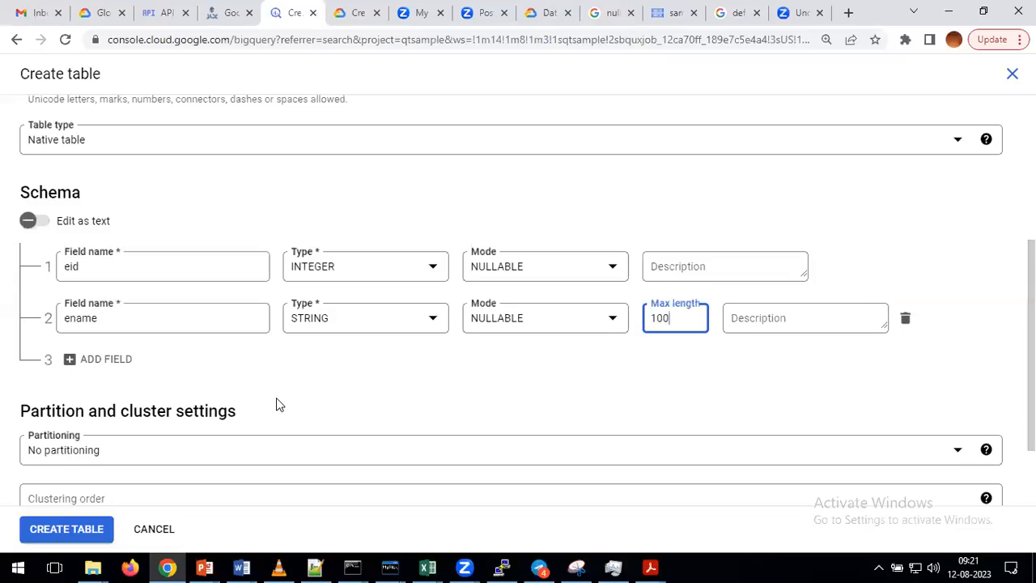
Review the destination, schema and partition settings, and create the employeeConsole table.
{"action": "scroll", "coordinate": [275, 403], "scroll_direction": "up", "scroll_amount": 4}
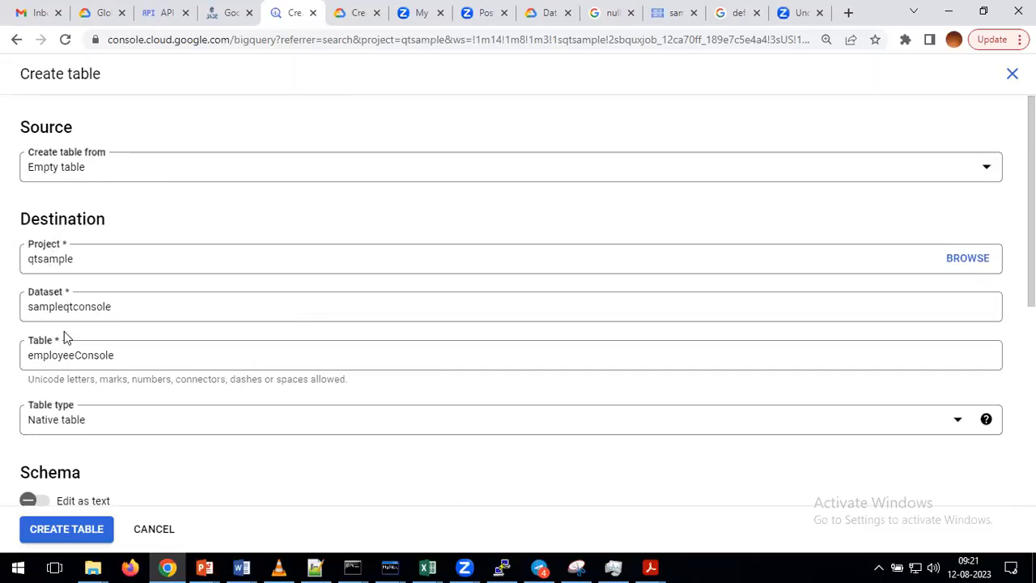
{"action": "scroll", "coordinate": [106, 392], "scroll_direction": "down", "scroll_amount": 2}
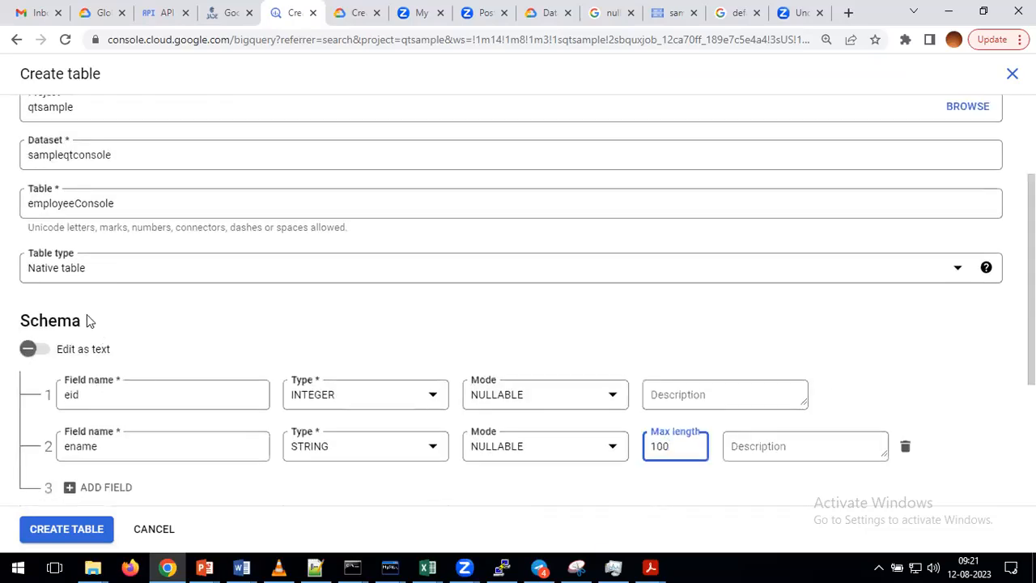
{"action": "scroll", "coordinate": [156, 356], "scroll_direction": "down", "scroll_amount": 1}
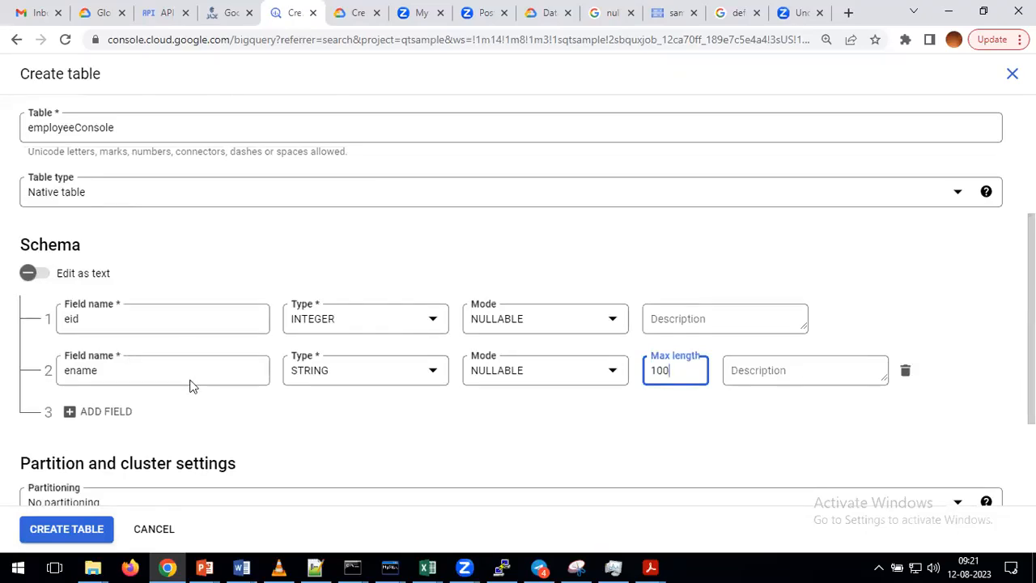
{"action": "scroll", "coordinate": [190, 386], "scroll_direction": "down", "scroll_amount": 2}
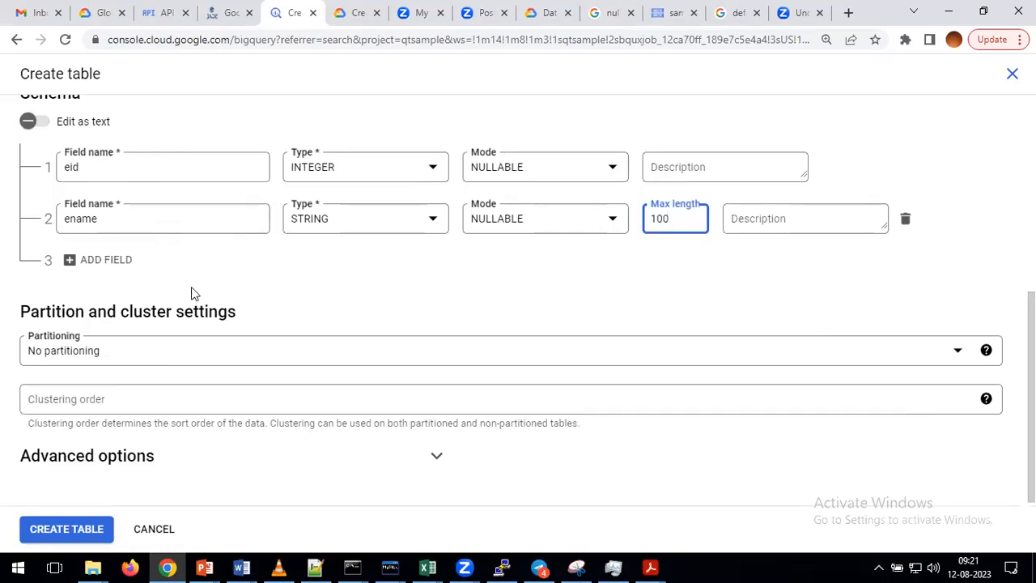
{"action": "scroll", "coordinate": [171, 224], "scroll_direction": "down", "scroll_amount": 1}
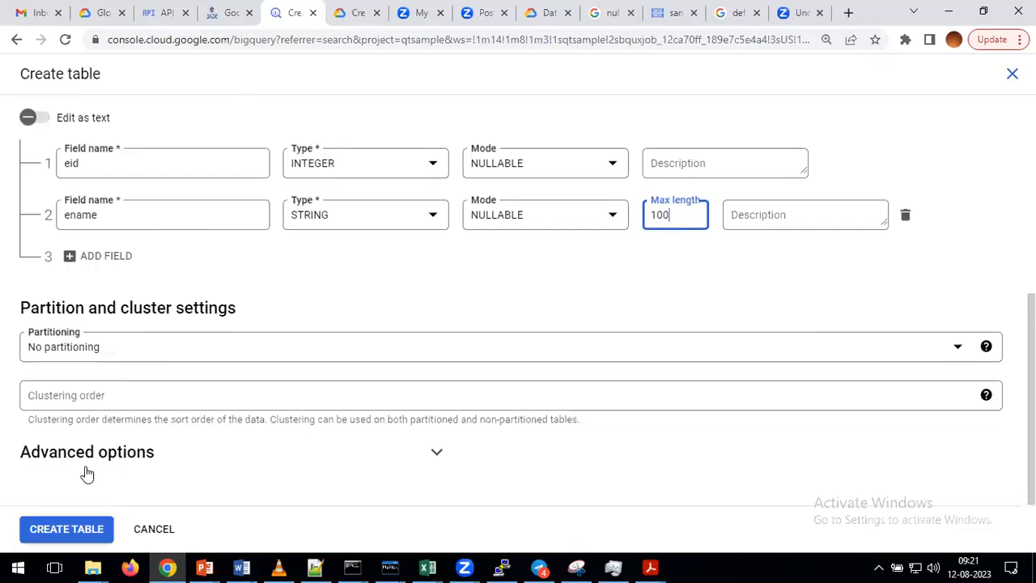
{"action": "left_click", "coordinate": [73, 534]}
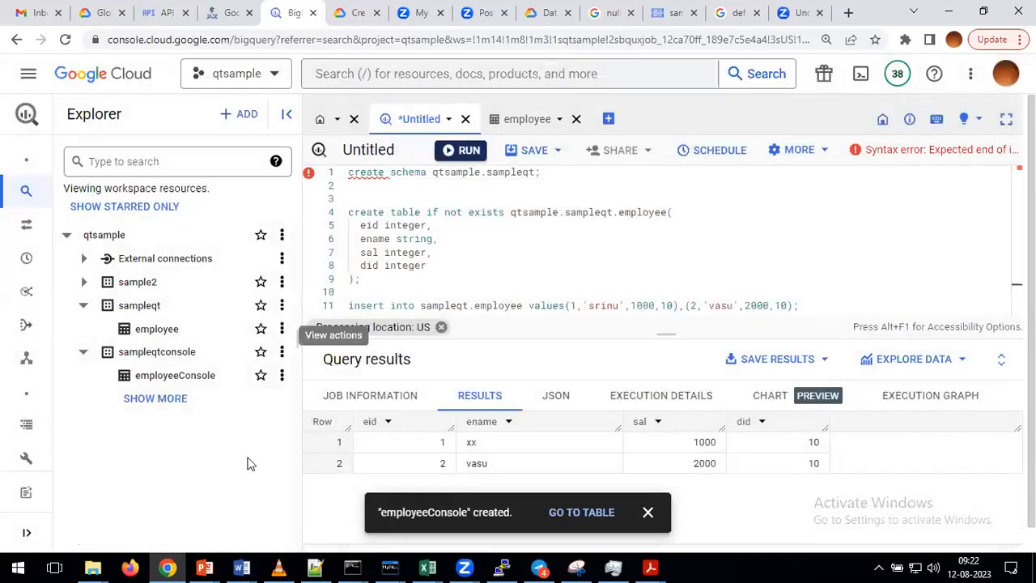
Open the employeeConsole table in the sampleqtconsole dataset to check its schema and preview its data.
{"action": "left_click", "coordinate": [171, 376]}
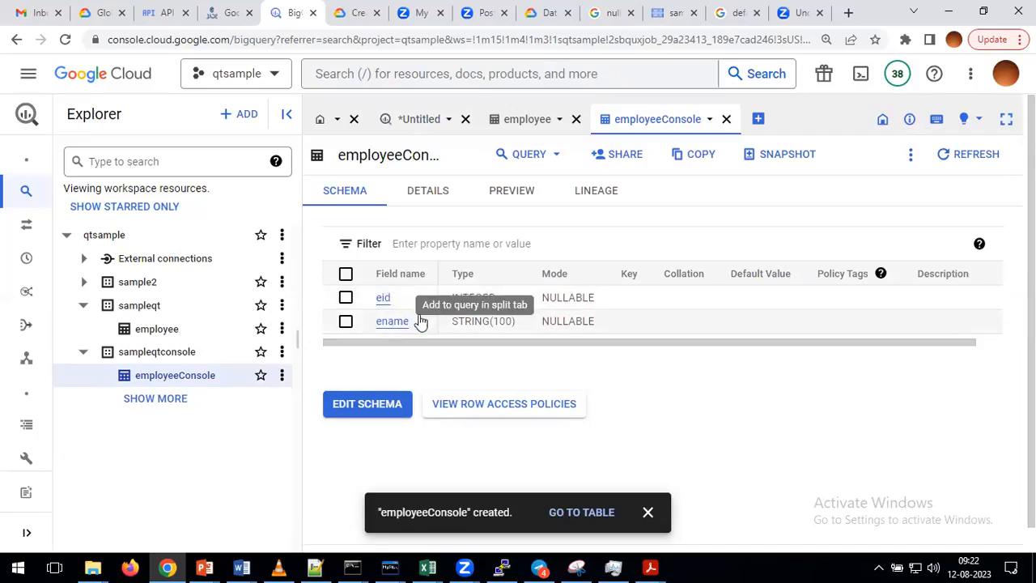
{"action": "left_click", "coordinate": [509, 194]}
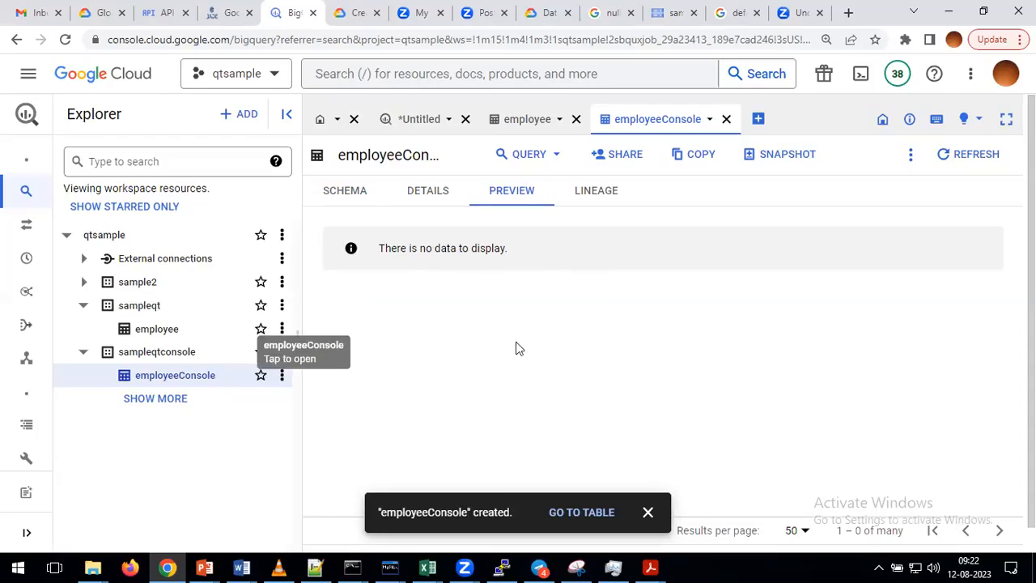
In the untitled query, add the statement "insert into sampleqtconsole.employeeconsole values(1,'x');" below the alter table line.
{"action": "left_click", "coordinate": [513, 126]}
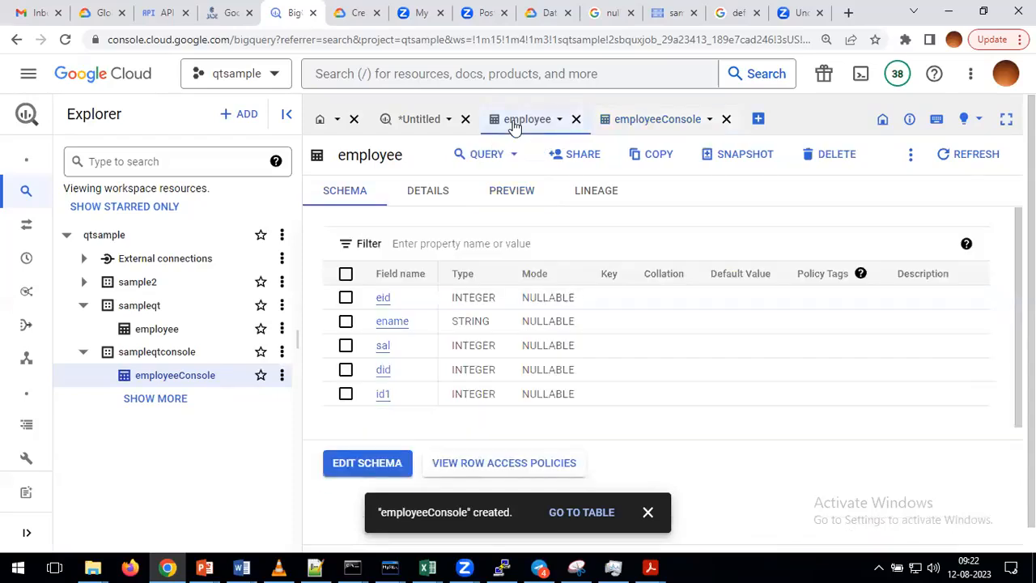
{"action": "left_click", "coordinate": [421, 127]}
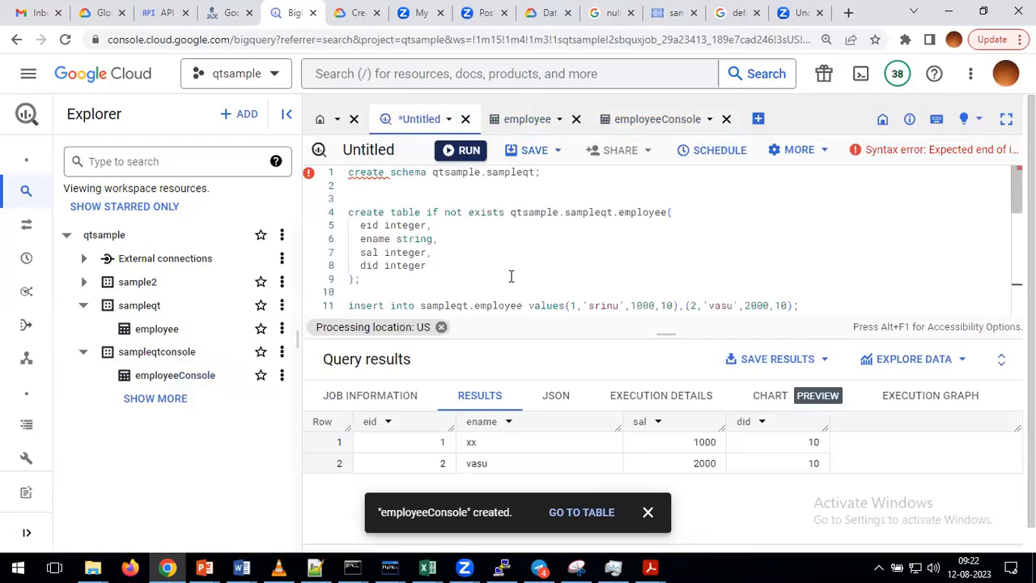
{"action": "scroll", "coordinate": [510, 276], "scroll_direction": "down", "scroll_amount": 10}
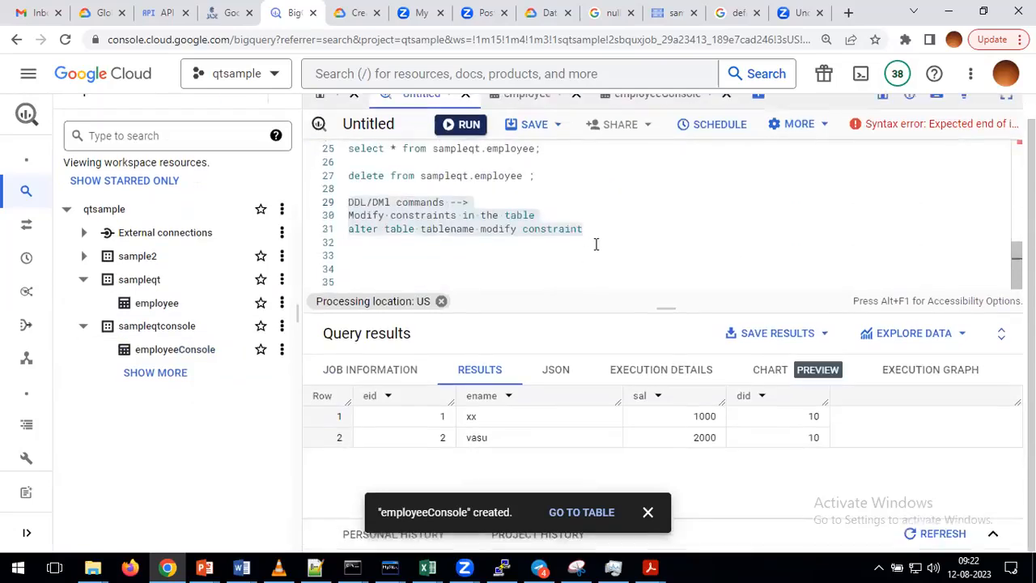
{"action": "left_click", "coordinate": [607, 234]}
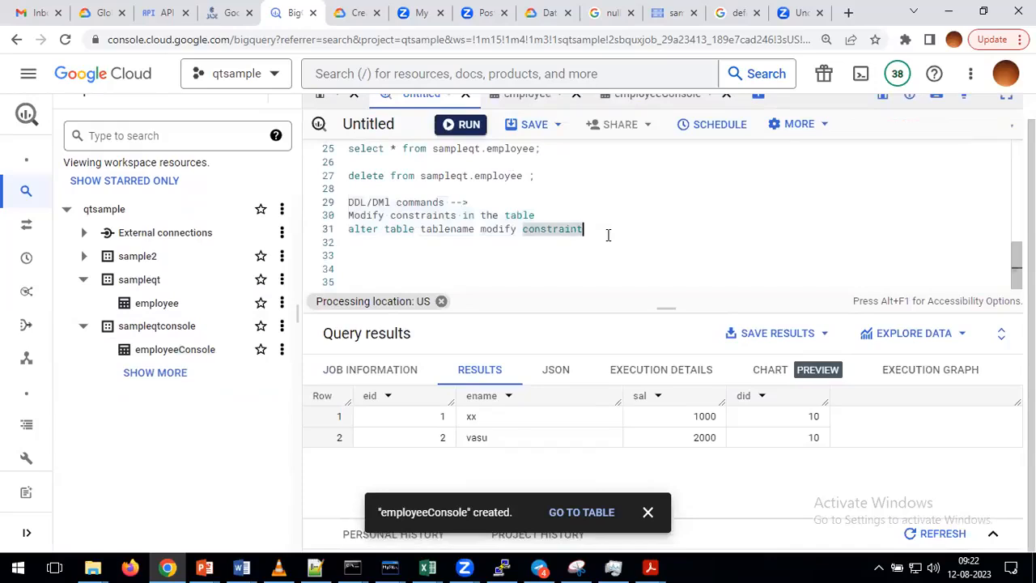
{"action": "key", "text": "Return"}
{"action": "key", "text": "Return"}
{"action": "type", "text": "ins"}
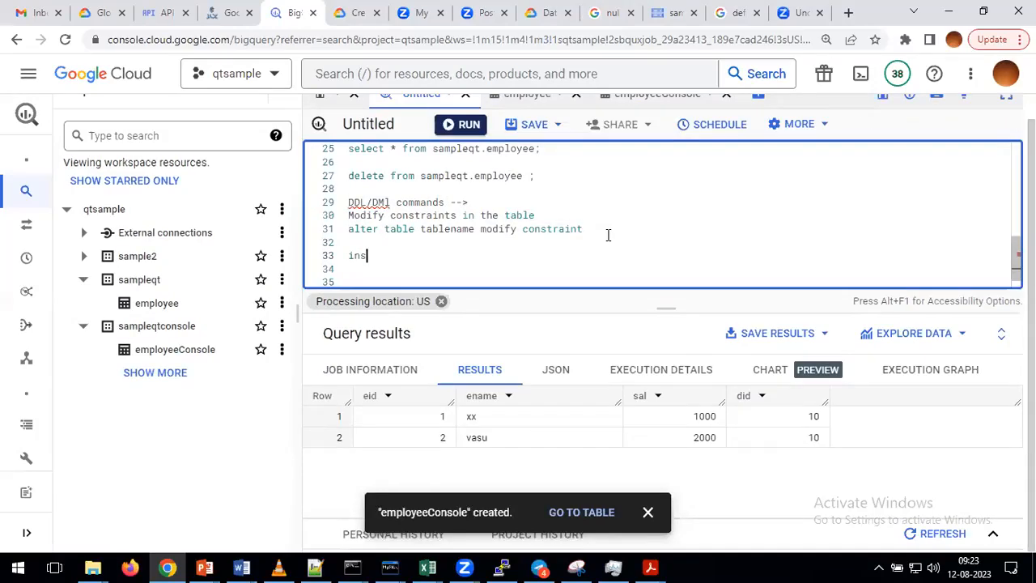
{"action": "type", "text": "ert into sampleqtconsole.employeeconsole values(1,'x')"}
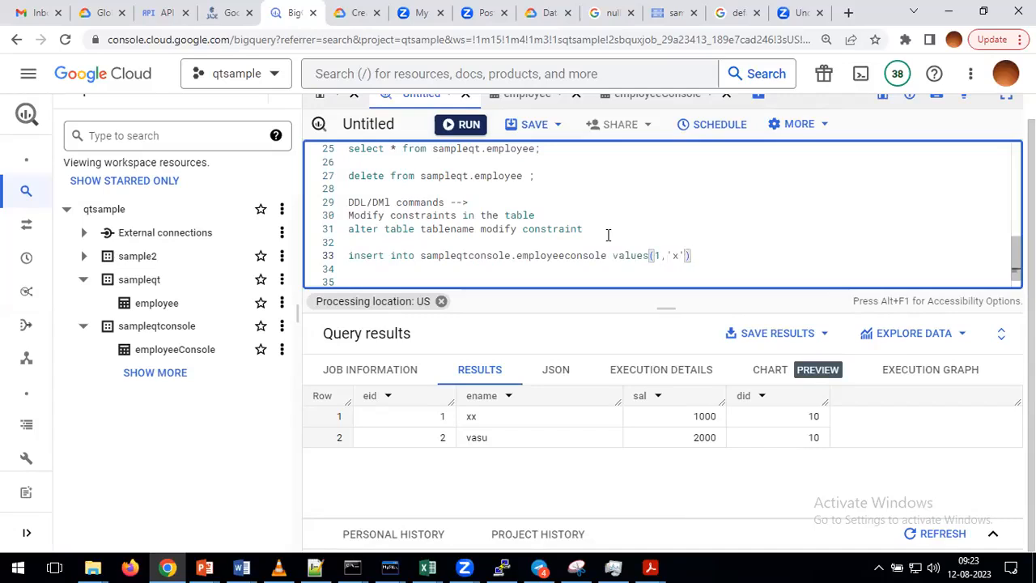
{"action": "type", "text": ";"}
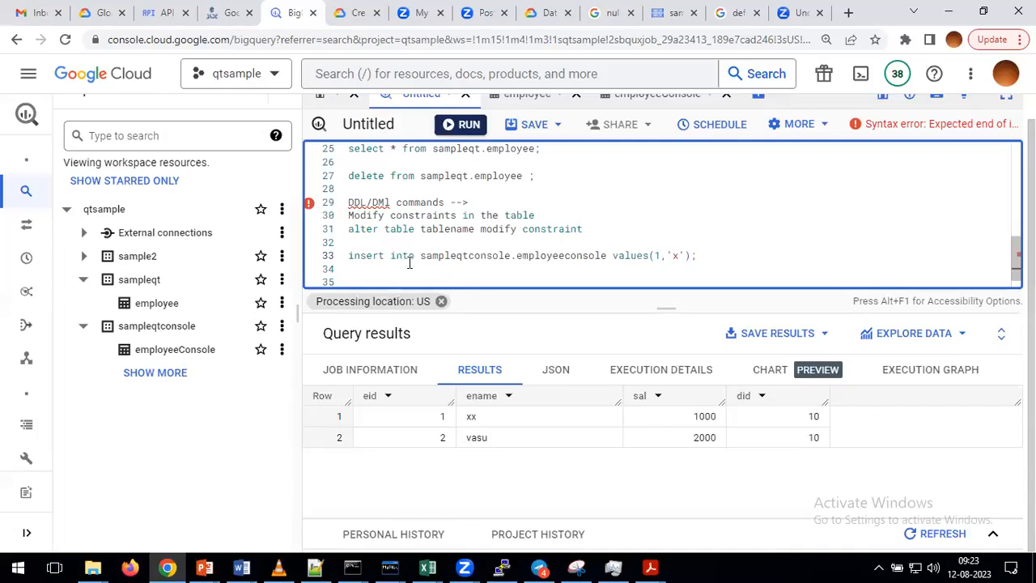
{"action": "left_click", "coordinate": [600, 234]}
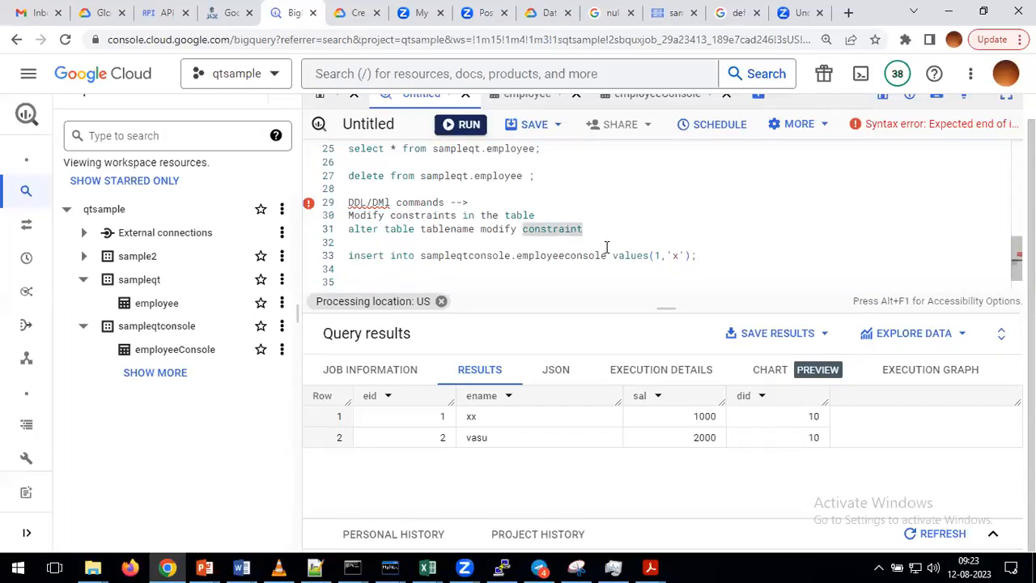
End the alter table statement with a semicolon and try to run only the insert into sampleqtconsole.employeeconsole statement.
{"action": "type", "text": ";"}
{"action": "left_click_drag", "start_coordinate": [699, 256], "coordinate": [348, 258]}
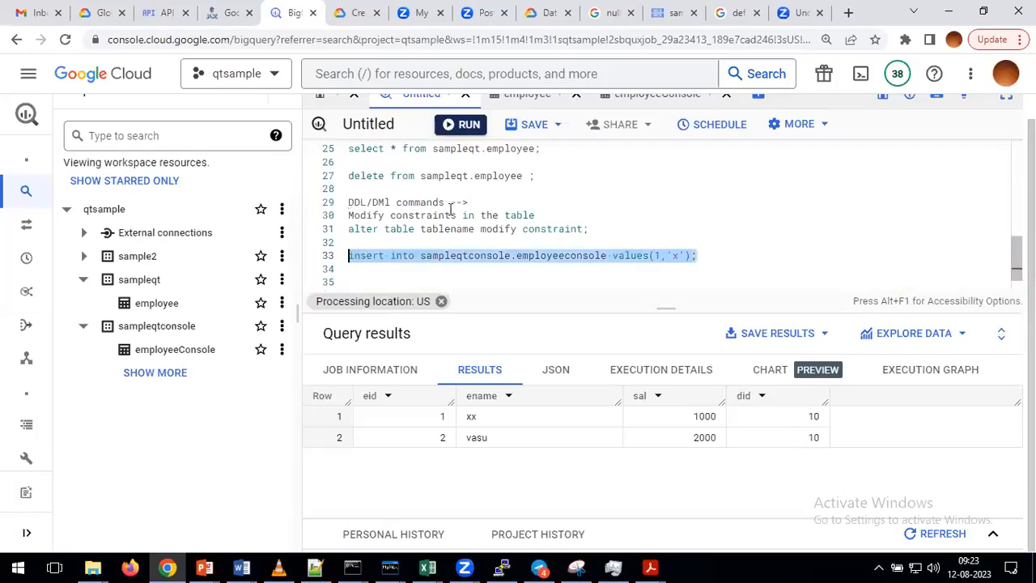
{"action": "left_click", "coordinate": [465, 125]}
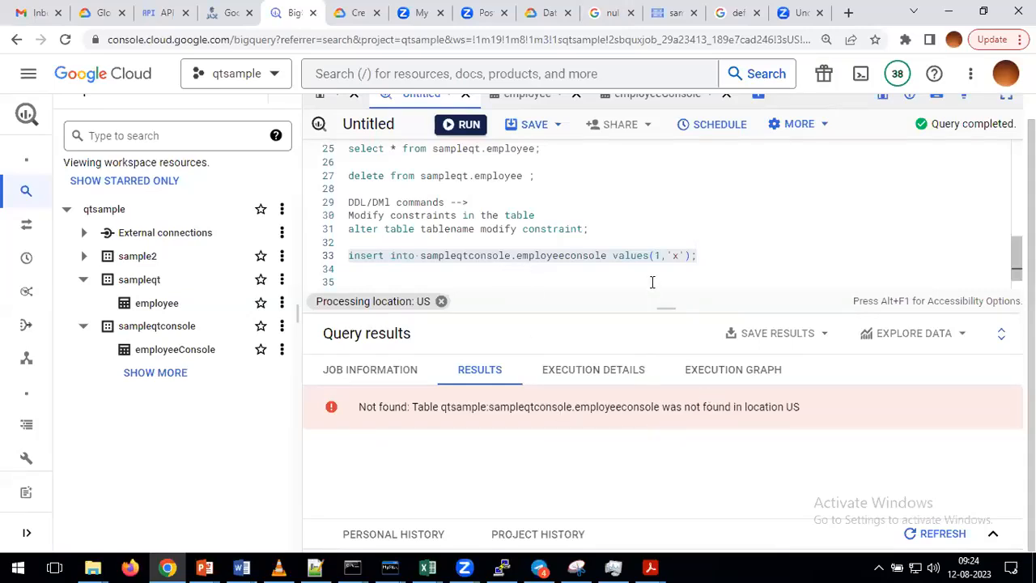
{"action": "left_click", "coordinate": [606, 268]}
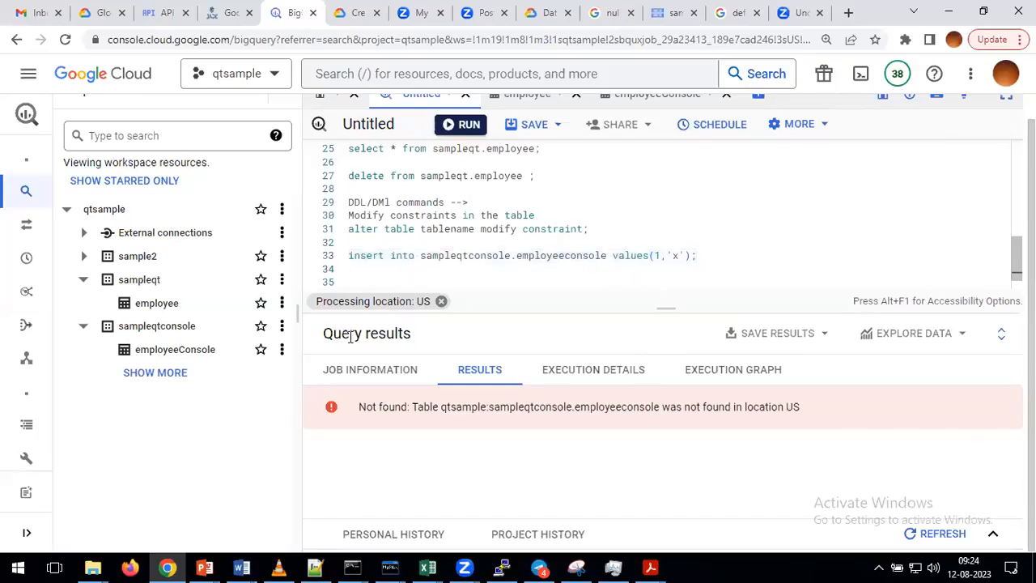
Create a new query on the employeeConsole table, select all columns with *, and run it.
{"action": "left_click", "coordinate": [246, 353]}
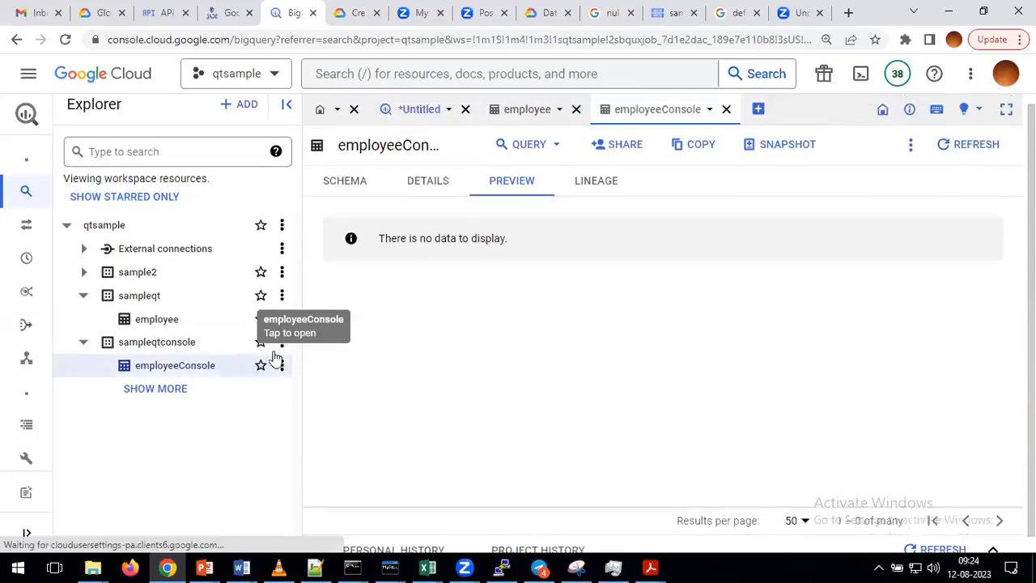
{"action": "left_click", "coordinate": [282, 365]}
{"action": "mouse_move", "coordinate": [325, 212]}
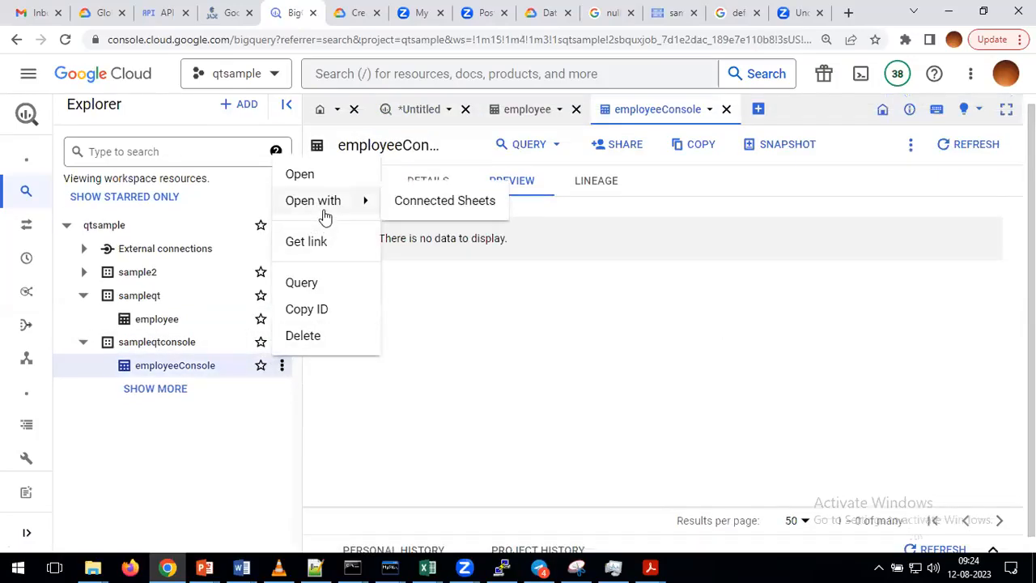
{"action": "left_click", "coordinate": [312, 284]}
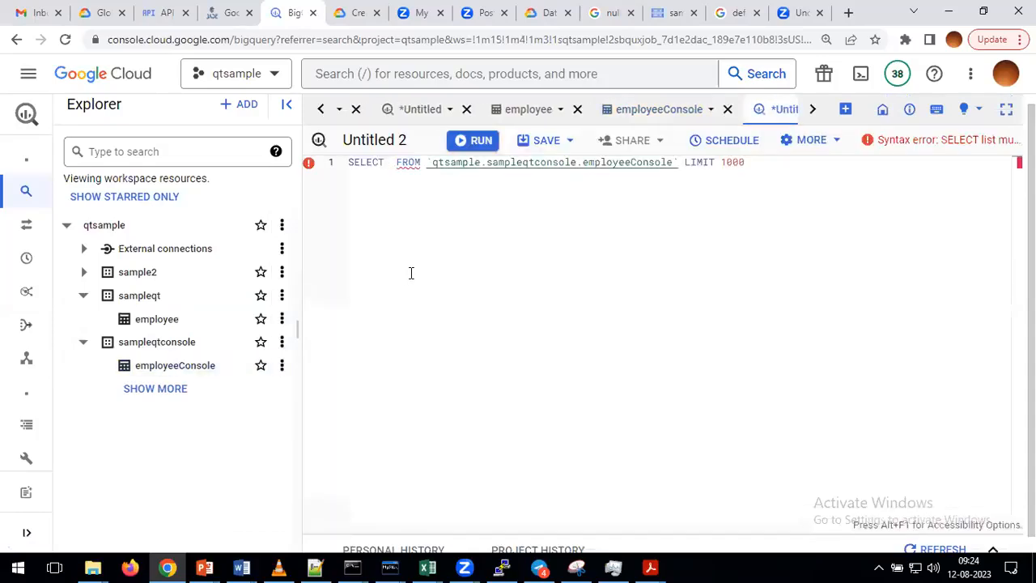
{"action": "type", "text": "*"}
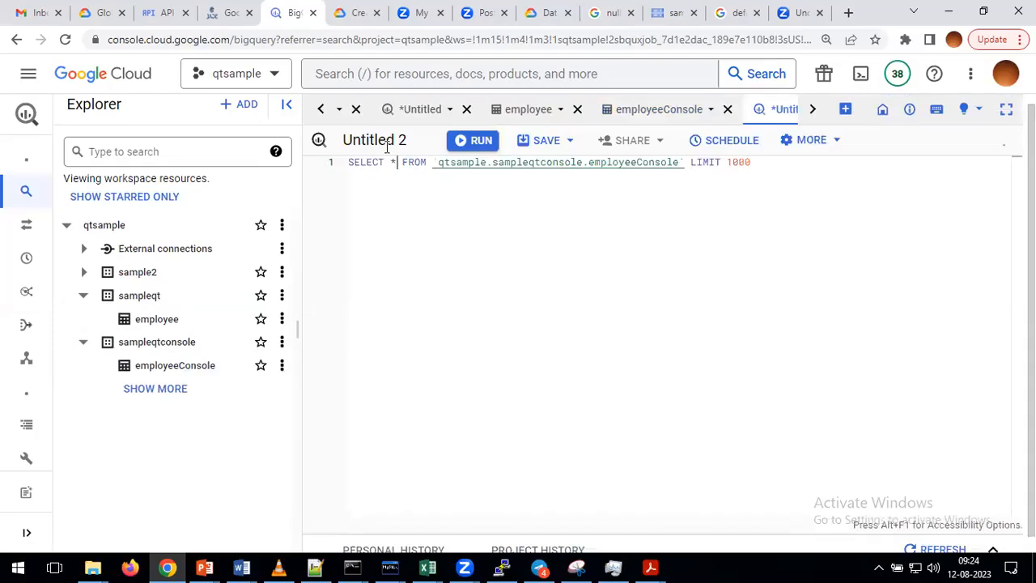
{"action": "left_click", "coordinate": [463, 139]}
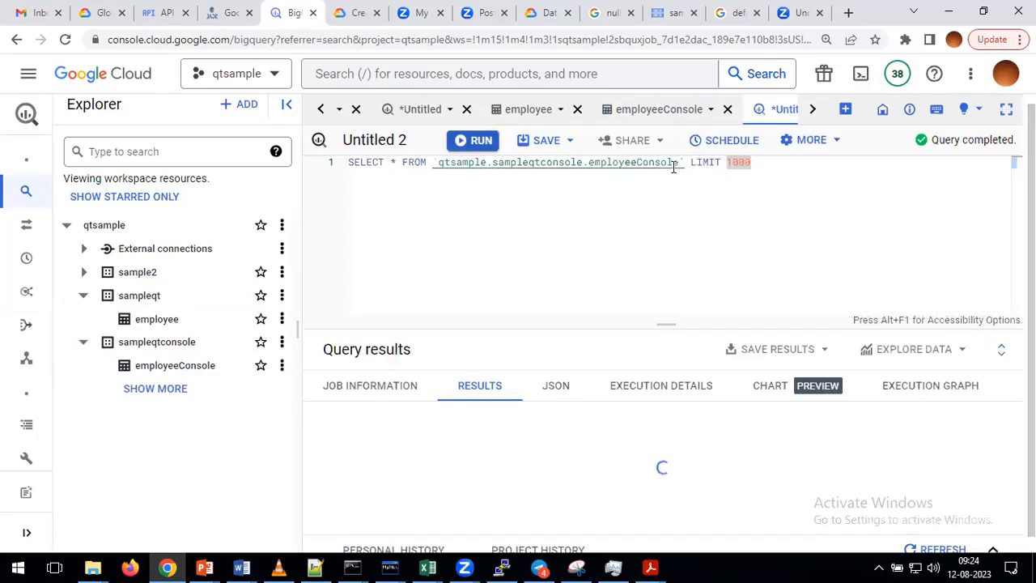
Below the select query, write the statement insert into sampleqtconsole.employeeConsole values(1,'x');.
{"action": "left_click", "coordinate": [761, 162]}
{"action": "key", "text": "Return"}
{"action": "key", "text": "Return"}
{"action": "type", "text": "insert int"}
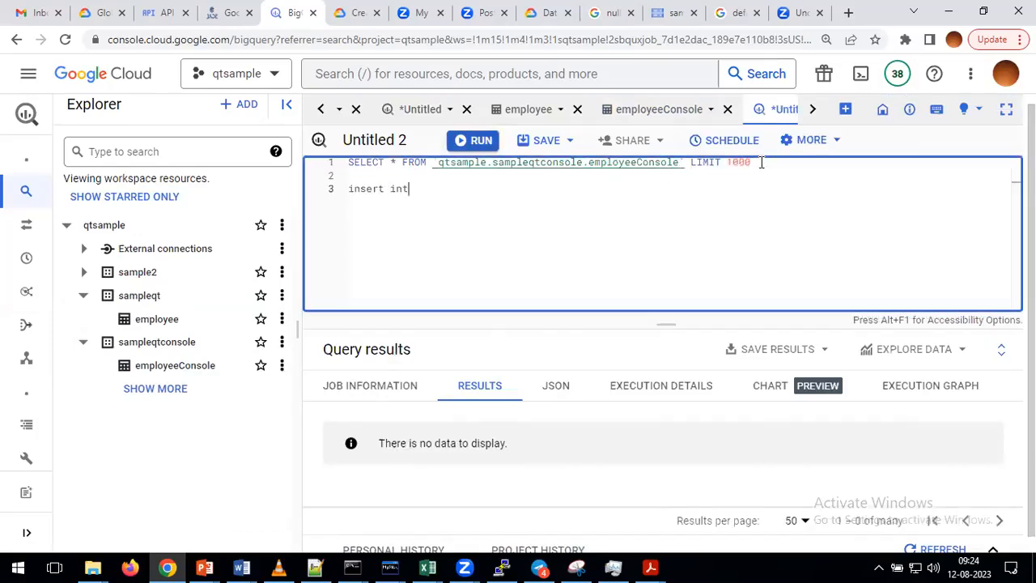
{"action": "type", "text": "o"}
{"action": "left_click_drag", "start_coordinate": [492, 165], "coordinate": [596, 164]}
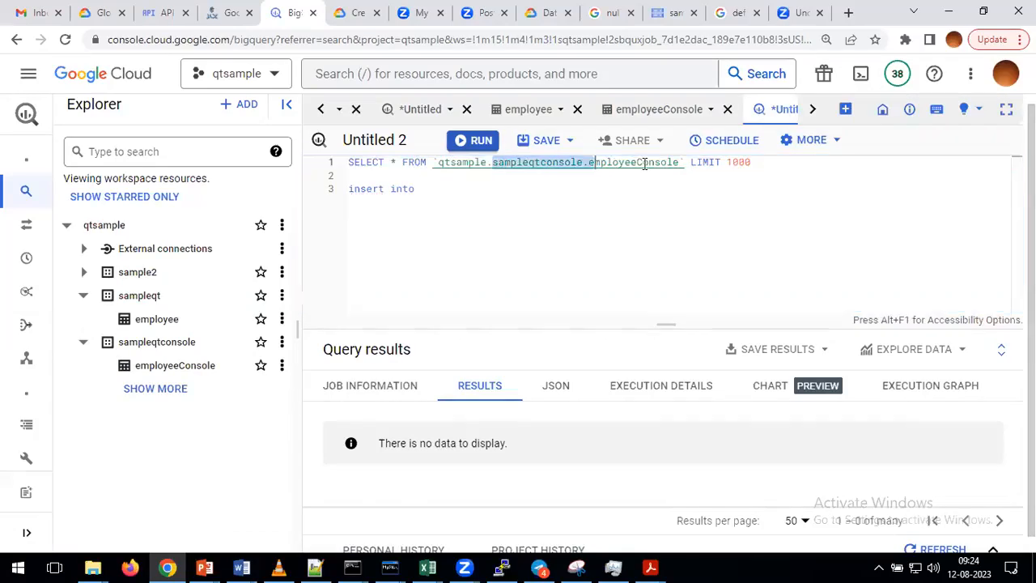
{"action": "left_click_drag", "start_coordinate": [662, 166], "coordinate": [678, 165]}
{"action": "key", "text": "ctrl+c"}
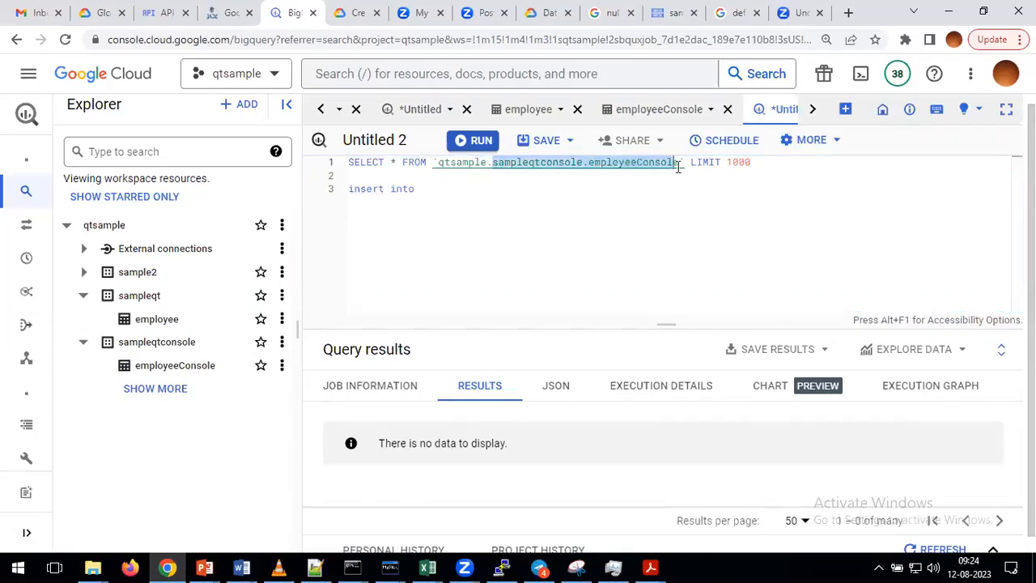
{"action": "left_click", "coordinate": [467, 191]}
{"action": "key", "text": "ctrl+v"}
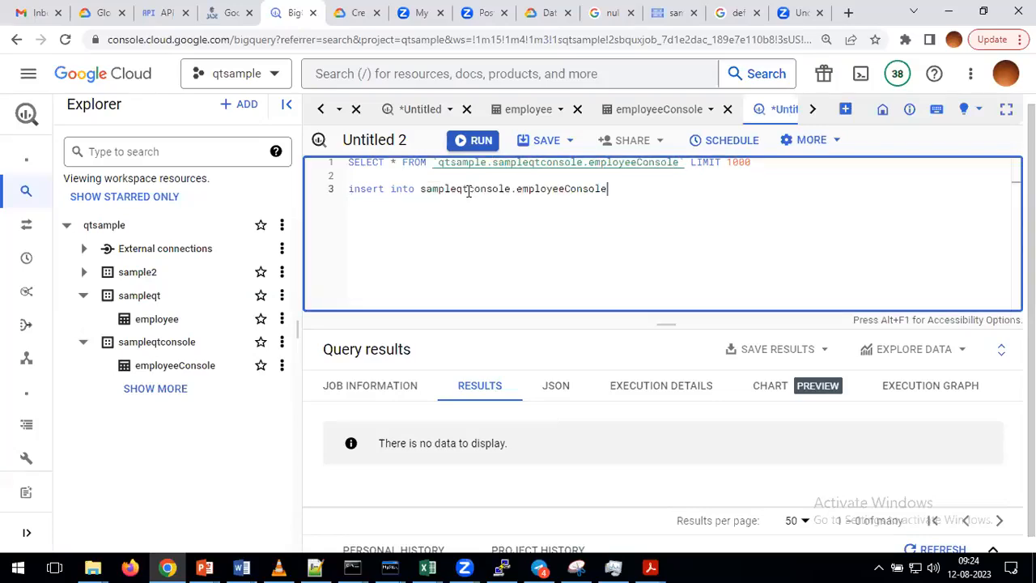
{"action": "type", "text": "values(1,'x');"}
Run only the insert statement on line 3.
{"action": "triple_click", "coordinate": [468, 191]}
{"action": "left_click", "coordinate": [469, 140]}
{"action": "left_click", "coordinate": [469, 141]}
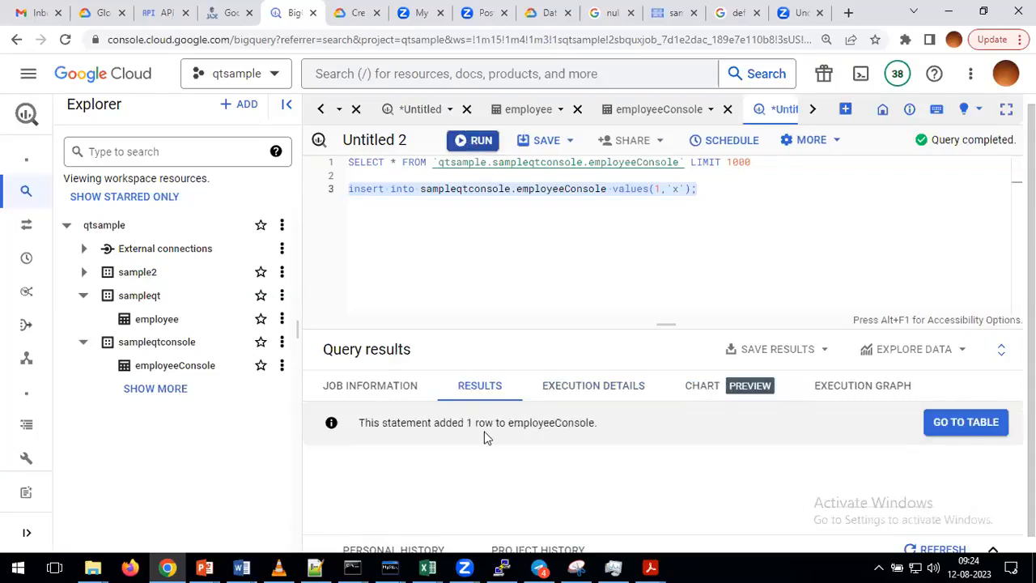
Add the query select * from sampleqtconsole.employeeConsole; below the insert statement and run only that query.
{"action": "triple_click", "coordinate": [609, 193]}
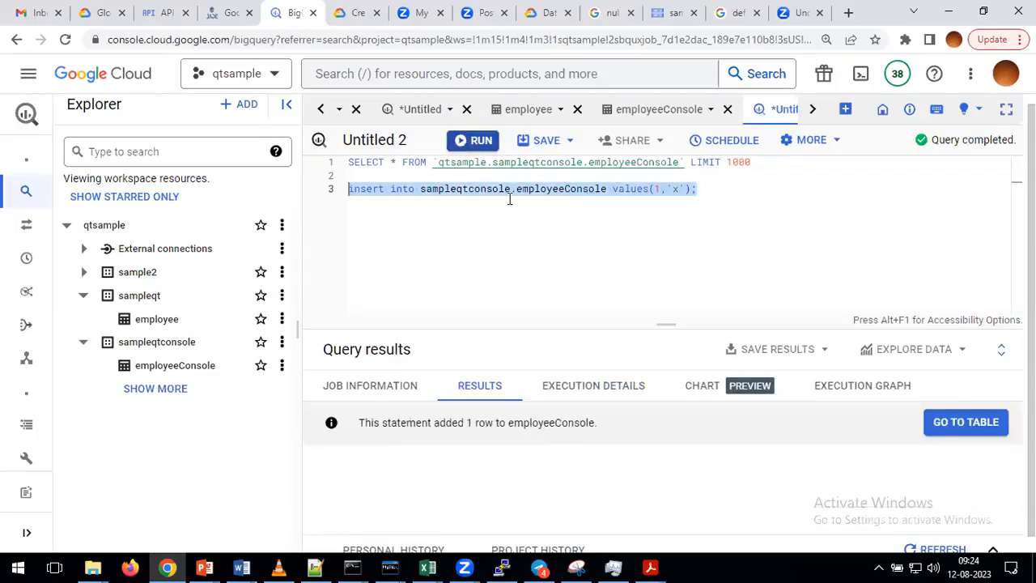
{"action": "double_click", "coordinate": [603, 191]}
{"action": "key", "text": "shift+alt+Right"}
{"action": "key", "text": "ctrl+c"}
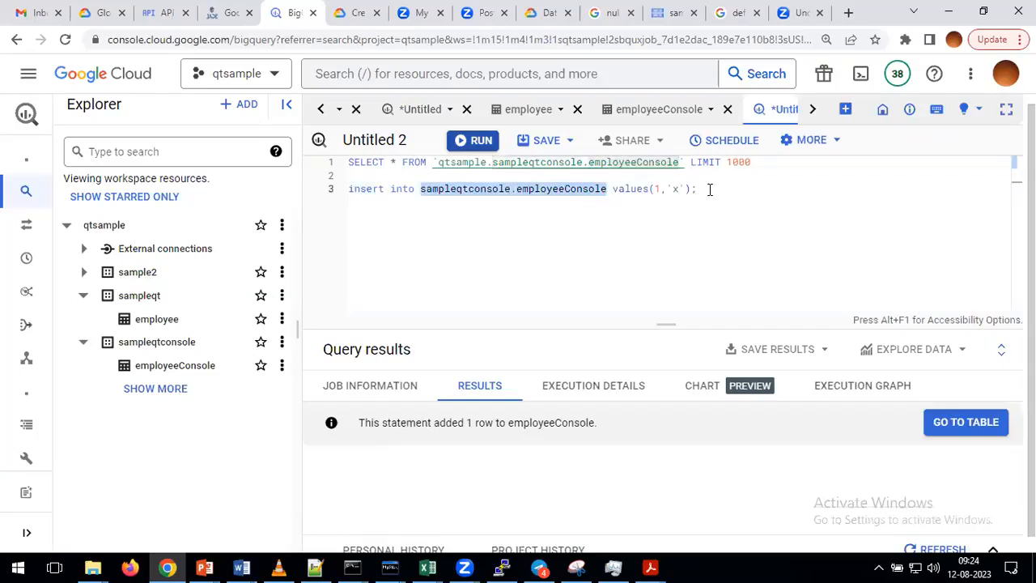
{"action": "left_click", "coordinate": [709, 189]}
{"action": "key", "text": "Return"}
{"action": "key", "text": "Return"}
{"action": "type", "text": "s"}
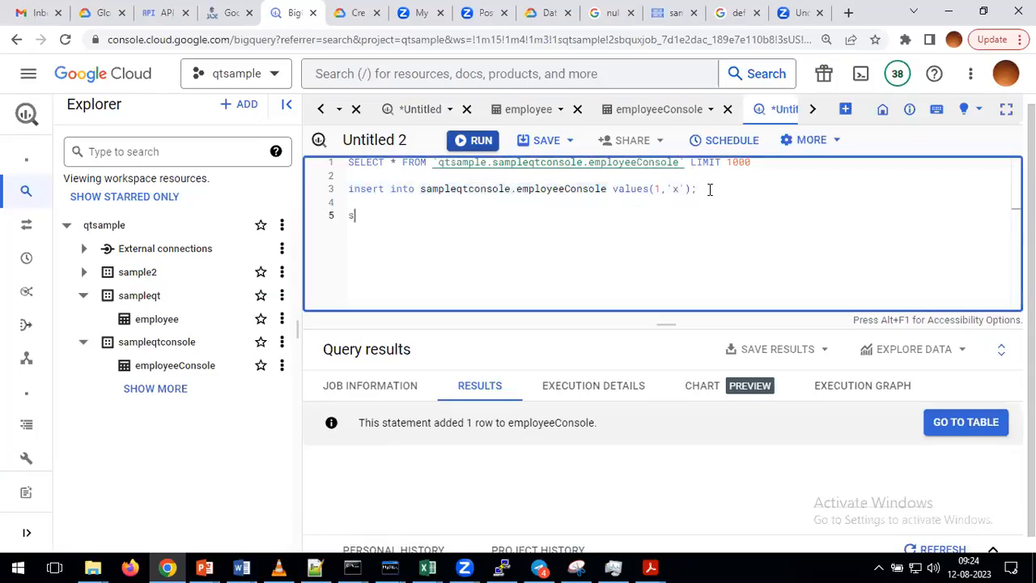
{"action": "type", "text": "elect * from"}
{"action": "key", "text": "ctrl+v"}
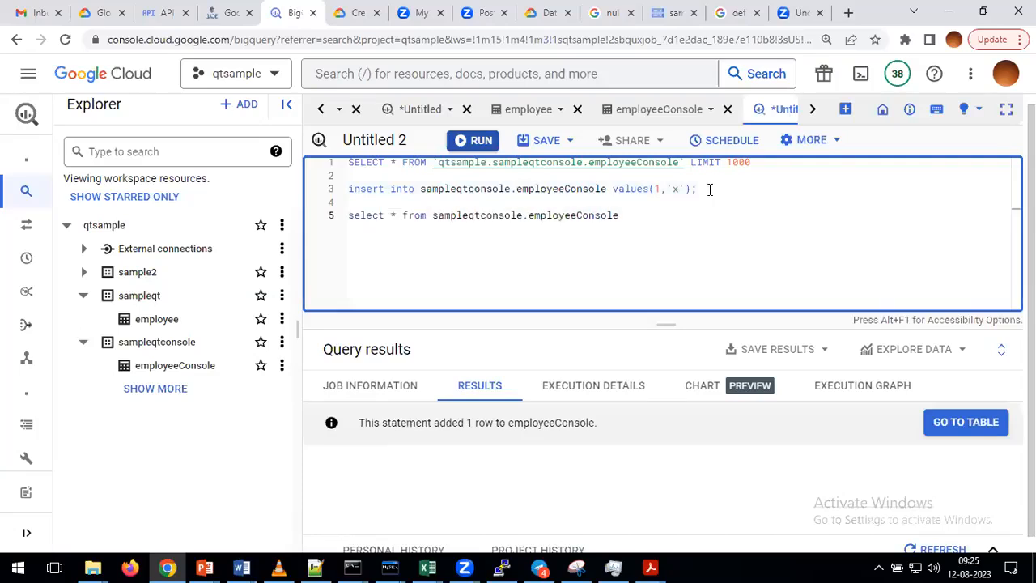
{"action": "type", "text": ";"}
{"action": "key", "text": "shift+Home"}
{"action": "left_click", "coordinate": [474, 146]}
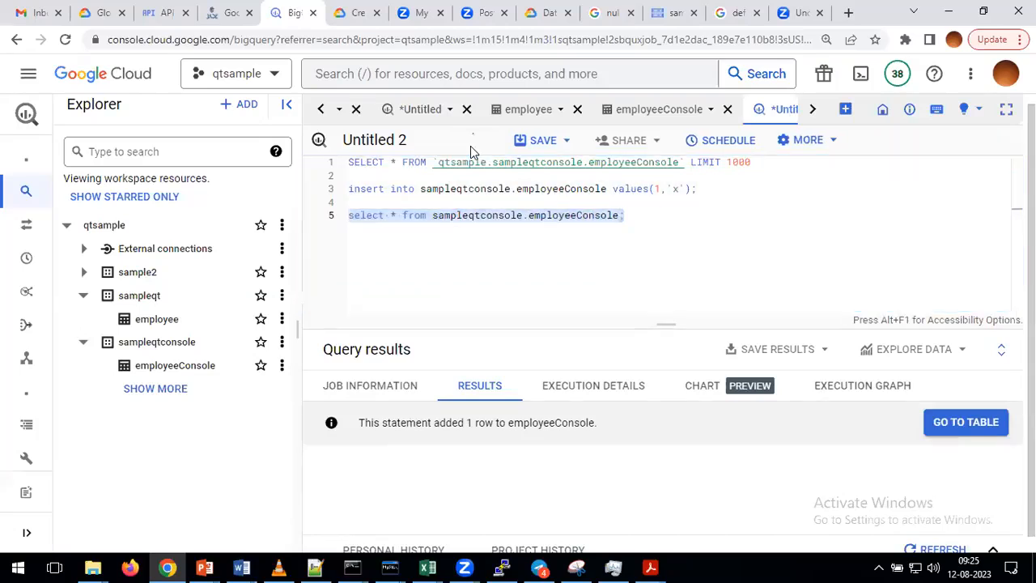
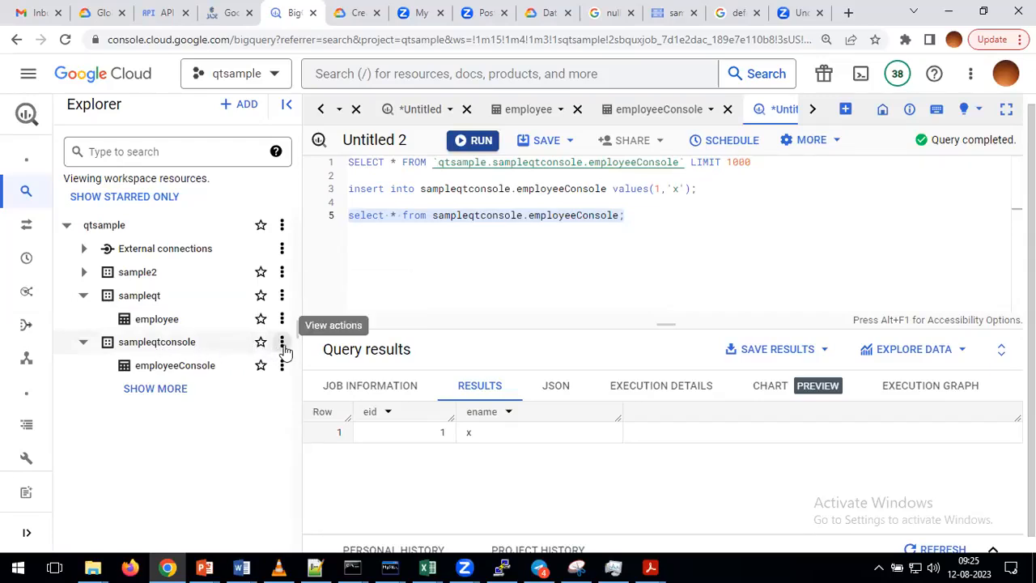
Start creating a table in the sampleqtconsole dataset with Upload as the source.
{"action": "left_click", "coordinate": [281, 344]}
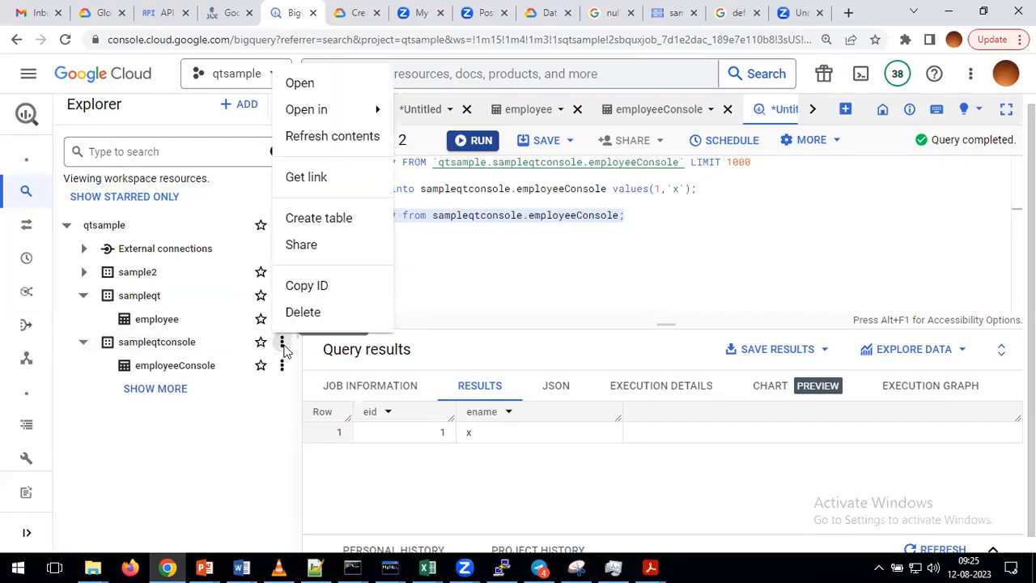
{"action": "left_click", "coordinate": [322, 220]}
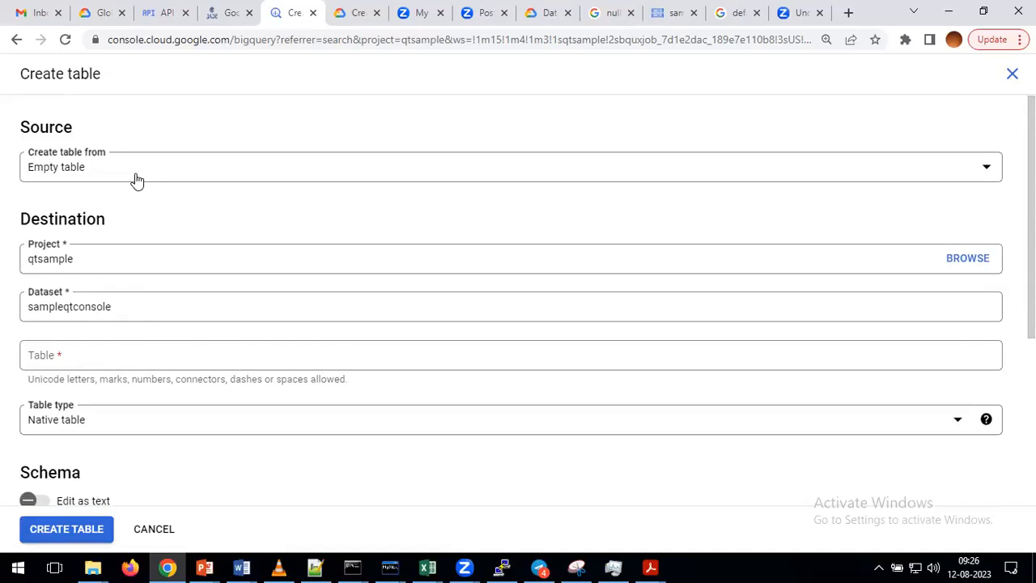
{"action": "left_click", "coordinate": [137, 181]}
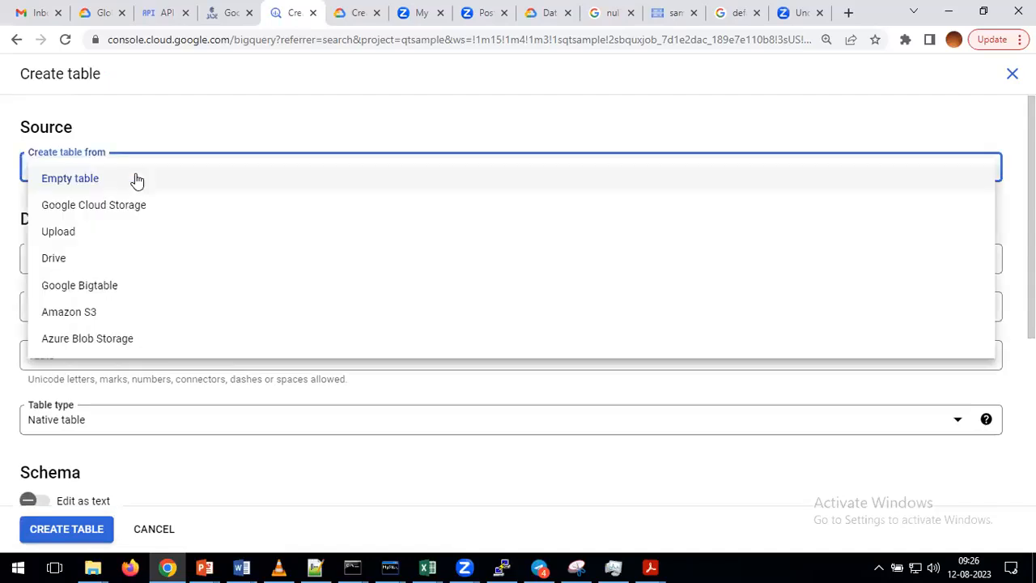
{"action": "left_click", "coordinate": [91, 235]}
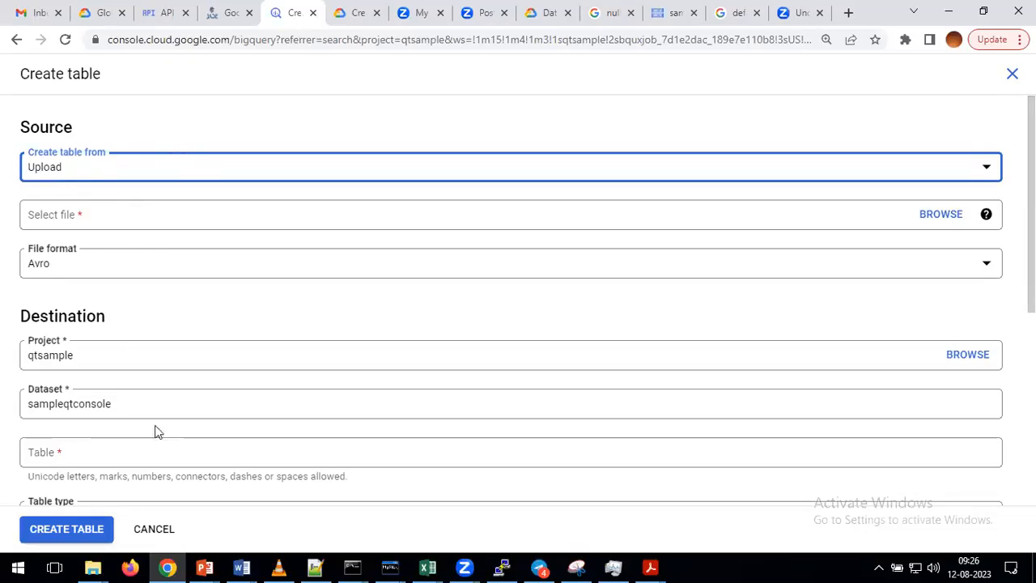
Open the emp CSV file from the QT folder in Notepad++ and examine its header line and data rows.
{"action": "left_click", "coordinate": [92, 567]}
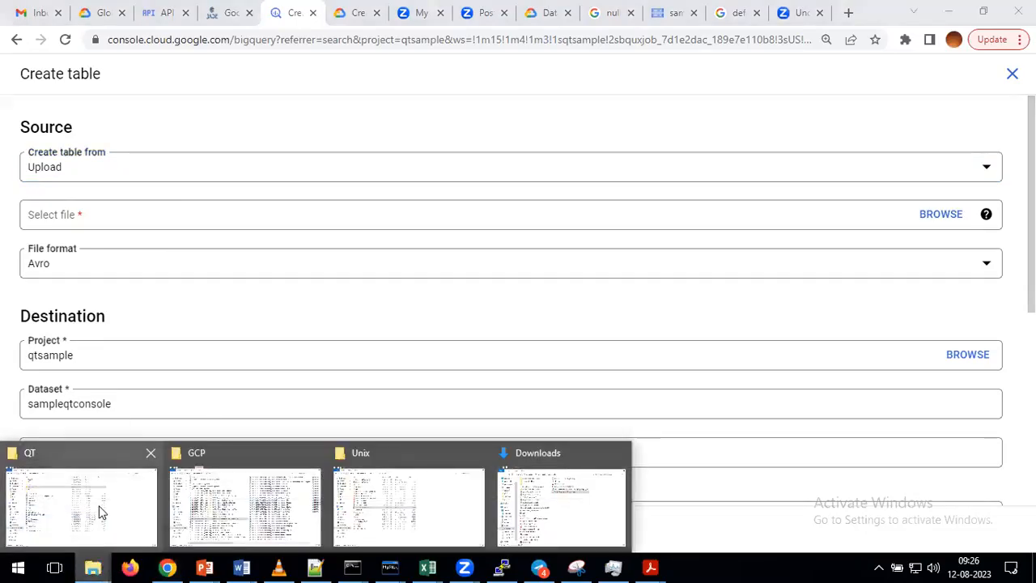
{"action": "left_click", "coordinate": [98, 513]}
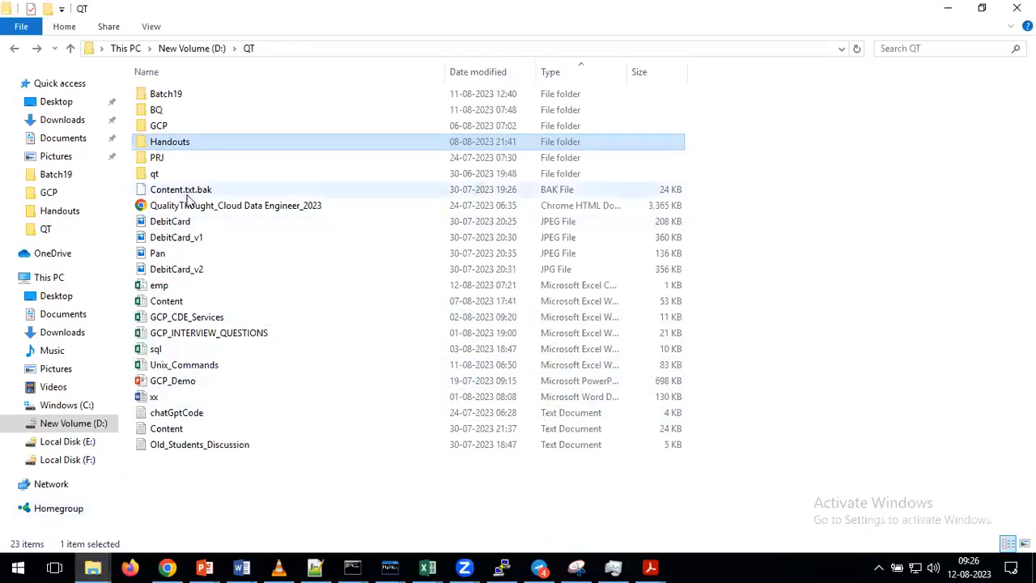
{"action": "left_click", "coordinate": [162, 287]}
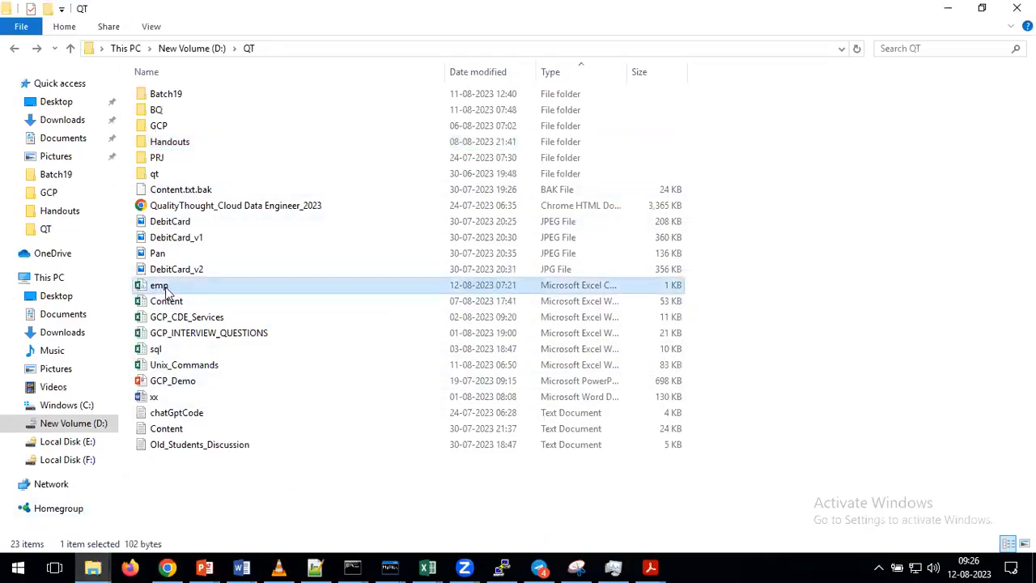
{"action": "right_click", "coordinate": [166, 290]}
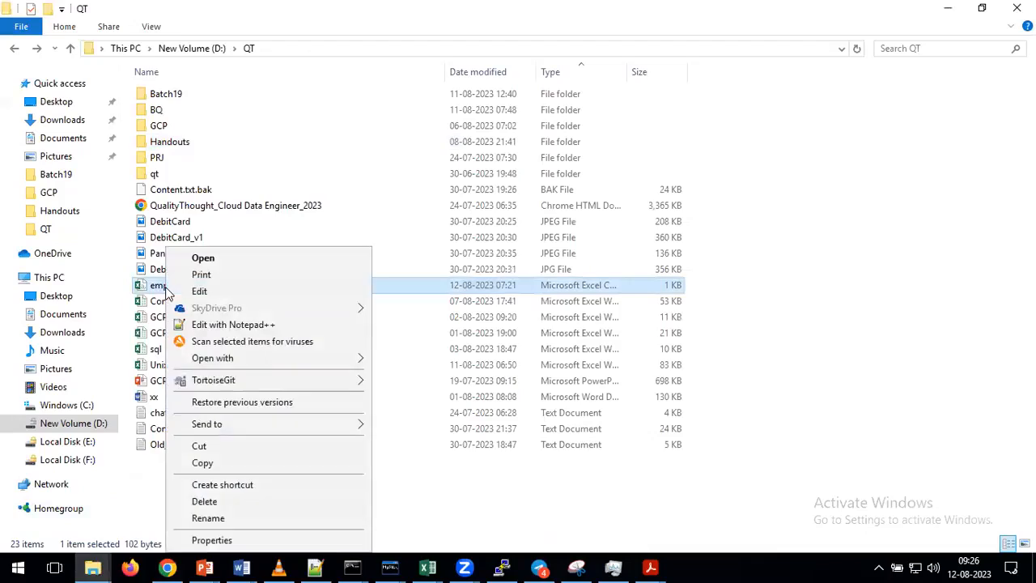
{"action": "left_click", "coordinate": [232, 324]}
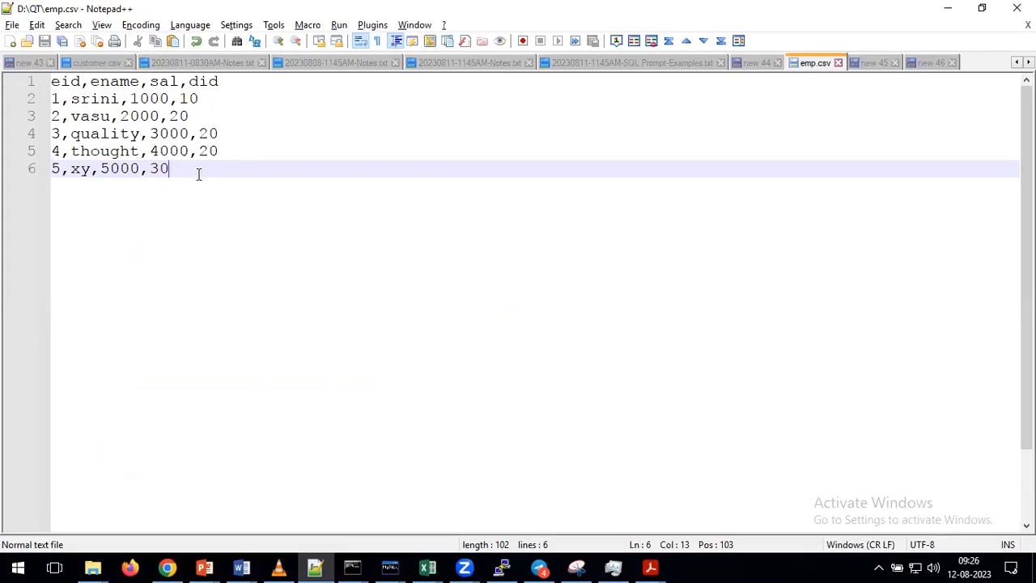
{"action": "left_click_drag", "start_coordinate": [198, 174], "coordinate": [52, 99]}
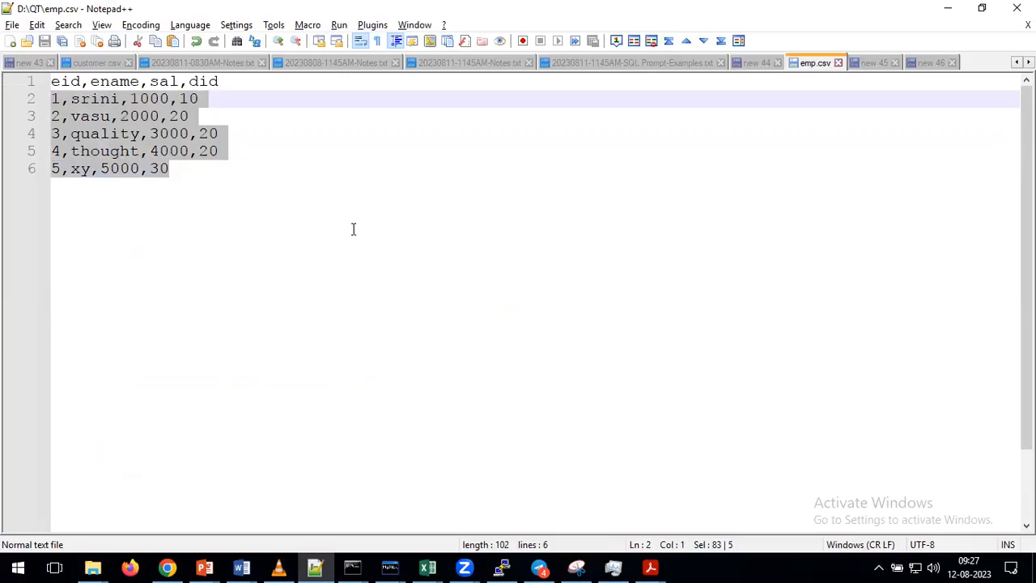
{"action": "left_click", "coordinate": [124, 82]}
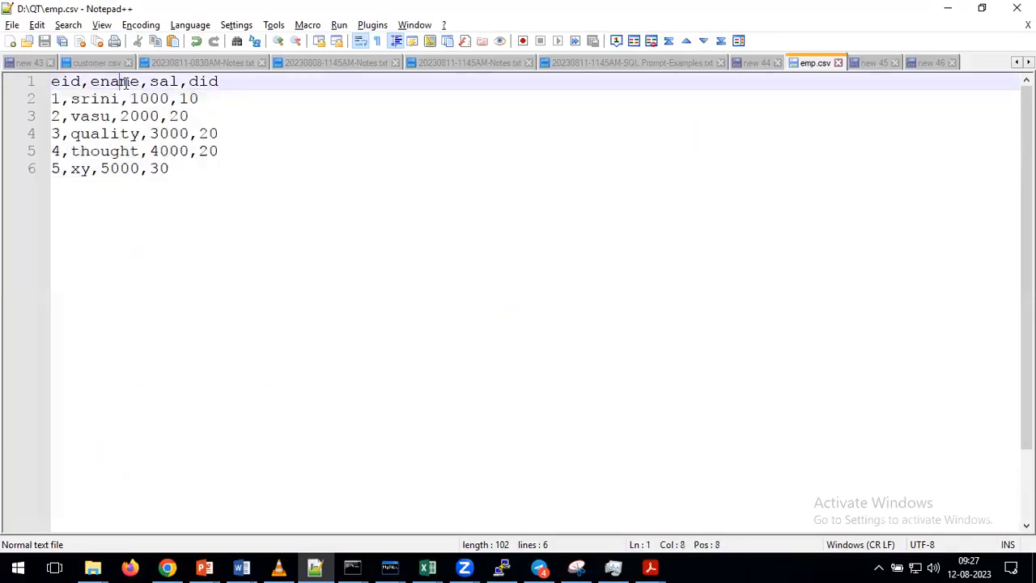
{"action": "left_click", "coordinate": [174, 170]}
{"action": "left_click_drag", "start_coordinate": [173, 170], "coordinate": [51, 99]}
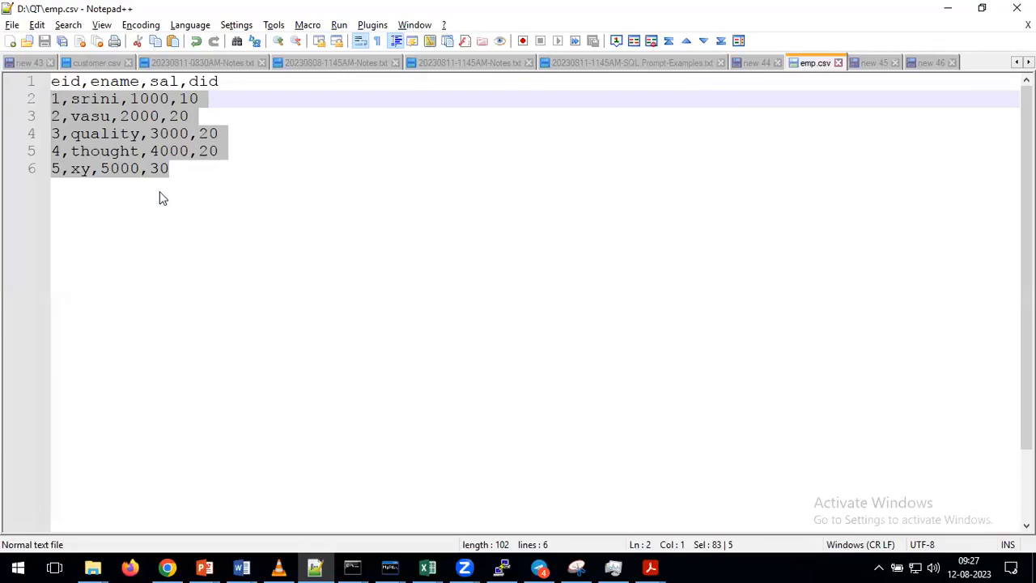
Switch back to BigQuery and choose emp.csv from the QT folder as the upload file, with CSV as the file format.
{"action": "key", "text": "alt+Tab"}
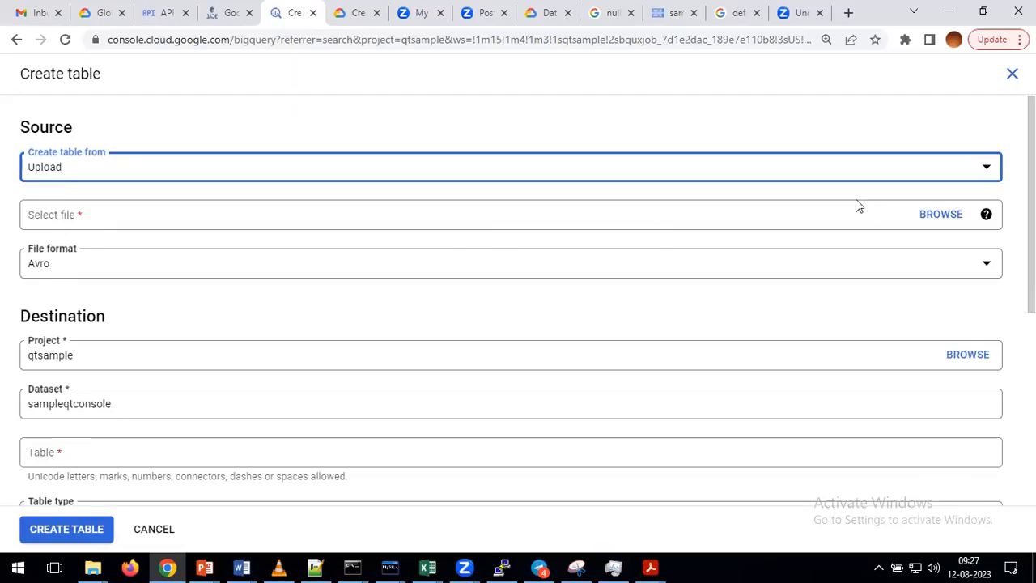
{"action": "left_click", "coordinate": [931, 219]}
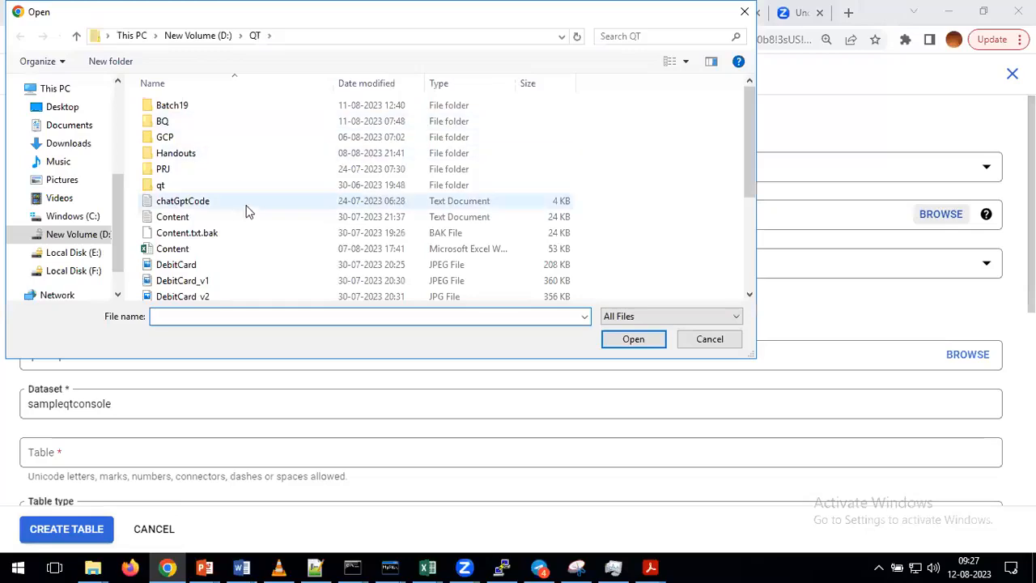
{"action": "scroll", "coordinate": [251, 214], "scroll_direction": "down", "scroll_amount": 3}
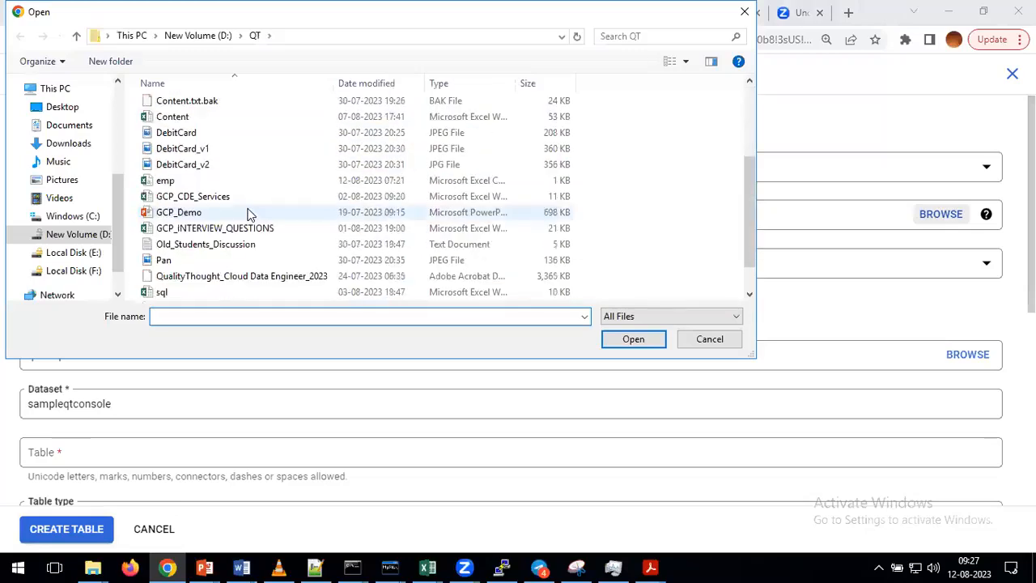
{"action": "left_click", "coordinate": [166, 182]}
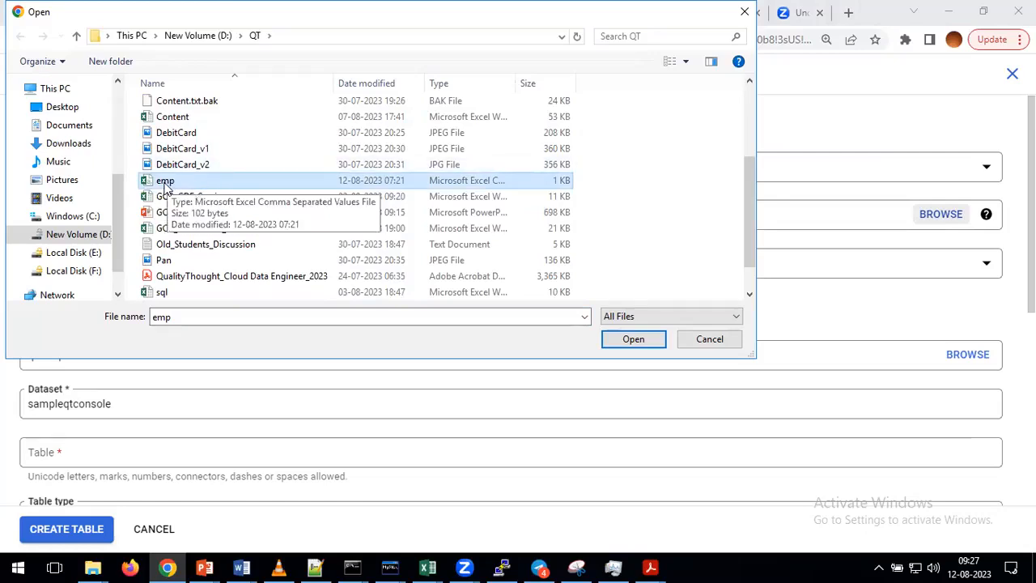
{"action": "left_click", "coordinate": [622, 338]}
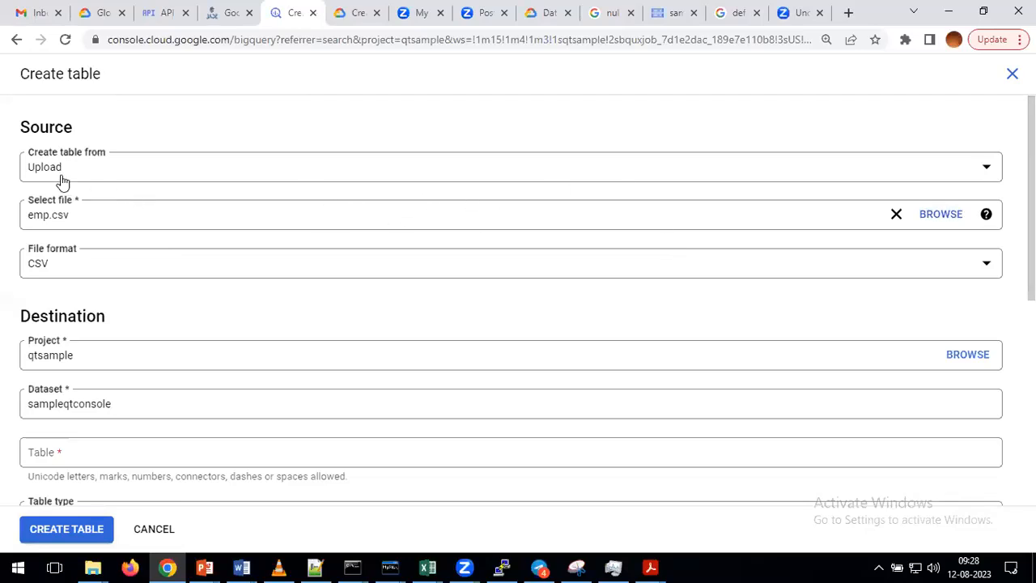
{"action": "left_click", "coordinate": [815, 274]}
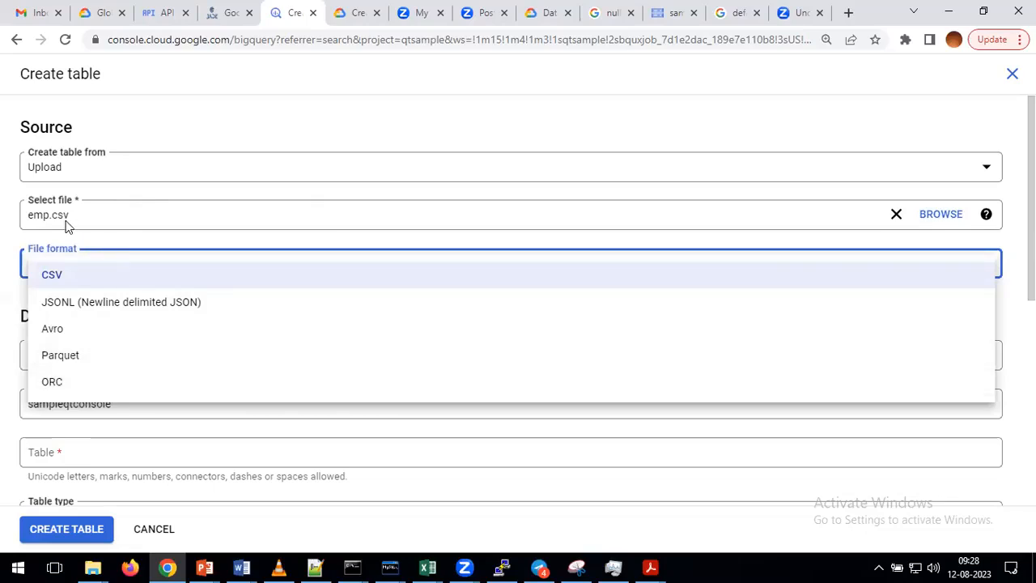
{"action": "left_click", "coordinate": [53, 276]}
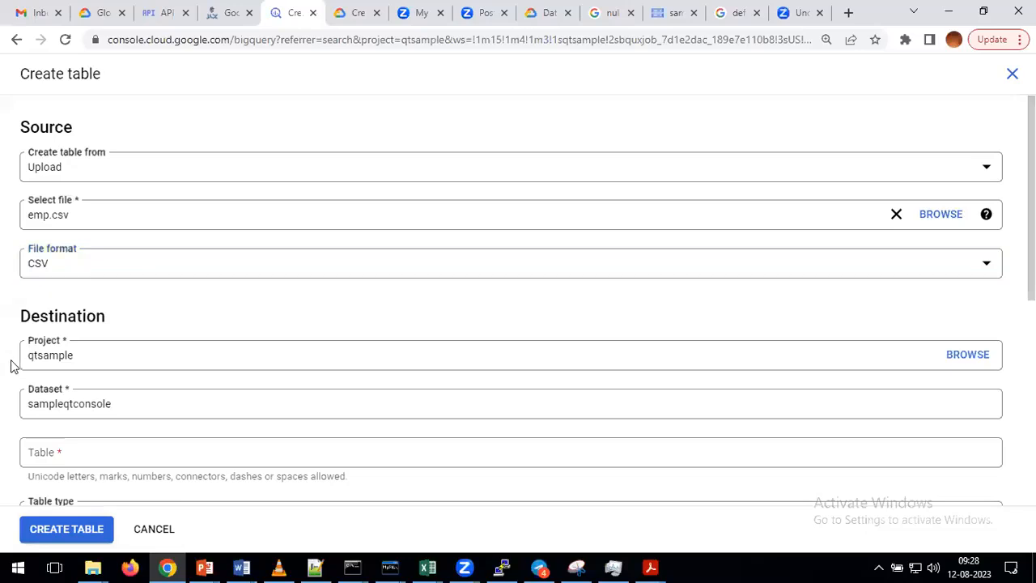
Name the destination table employeeUpload and select Native table as its table type.
{"action": "scroll", "coordinate": [12, 367], "scroll_direction": "down", "scroll_amount": 2}
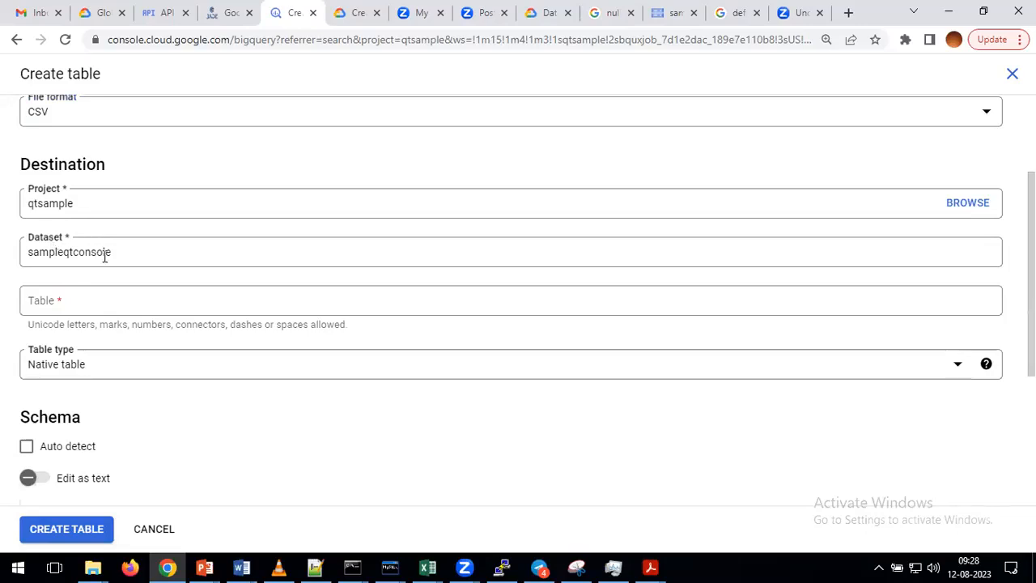
{"action": "left_click", "coordinate": [74, 300]}
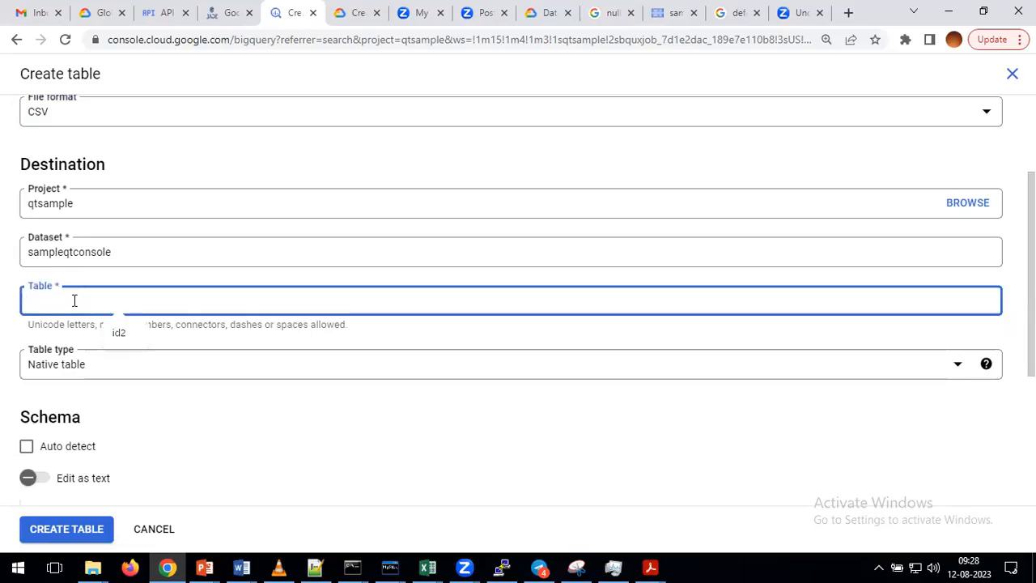
{"action": "type", "text": "employeeUpload"}
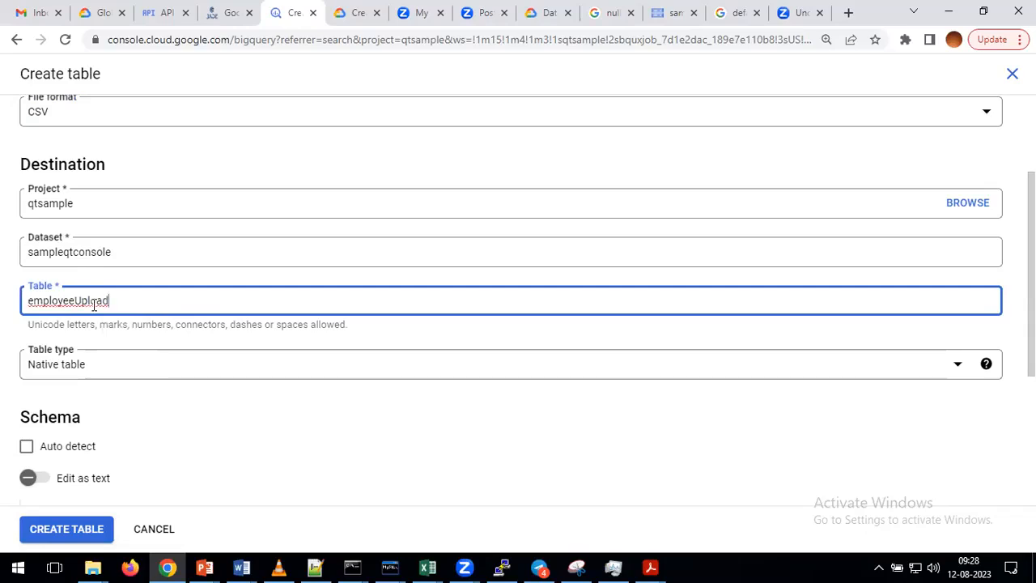
{"action": "left_click", "coordinate": [72, 300]}
{"action": "key", "text": "Delete"}
{"action": "type", "text": "u"}
{"action": "key", "text": "BackSpace"}
{"action": "type", "text": "U"}
{"action": "scroll", "coordinate": [169, 386], "scroll_direction": "down", "scroll_amount": 1}
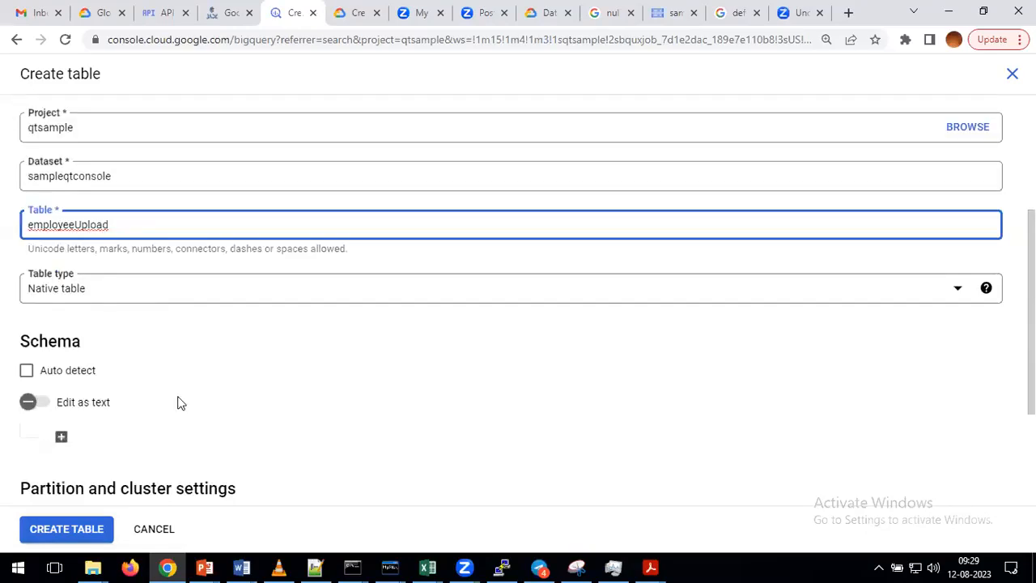
{"action": "left_click", "coordinate": [117, 296]}
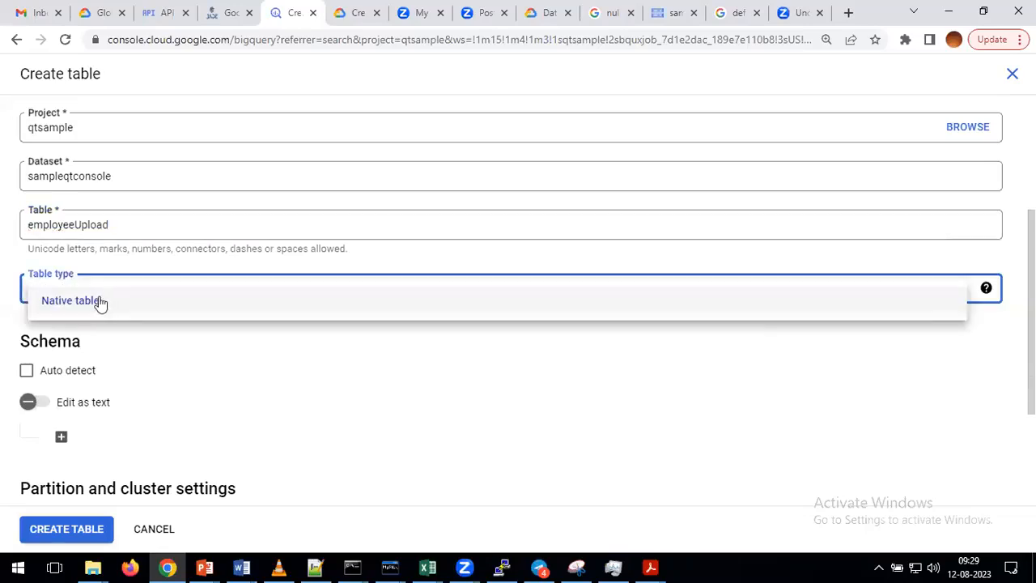
{"action": "left_click", "coordinate": [91, 305]}
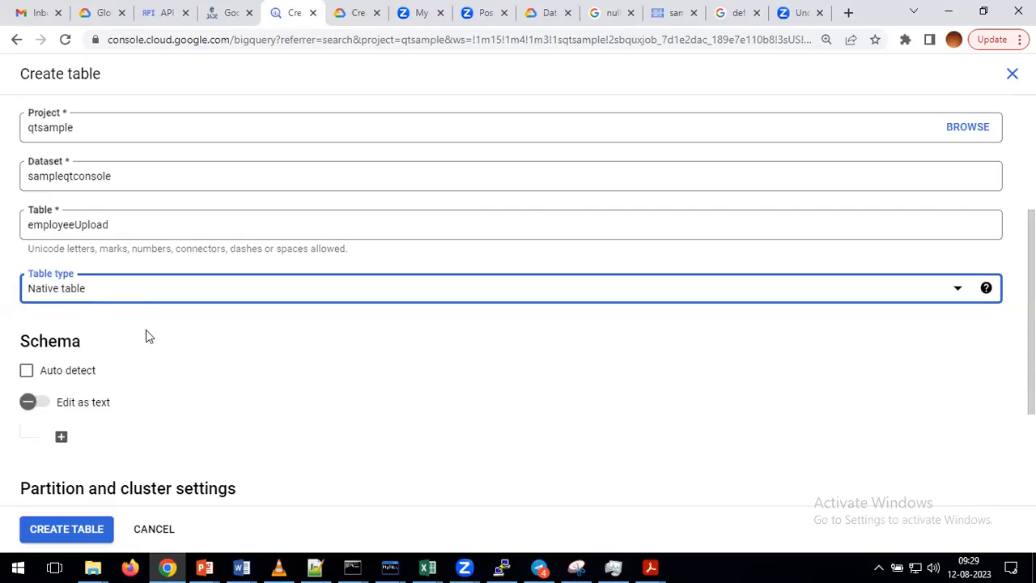
Review the new table's source, destination, table type and schema settings.
{"action": "scroll", "coordinate": [146, 336], "scroll_direction": "up", "scroll_amount": 3}
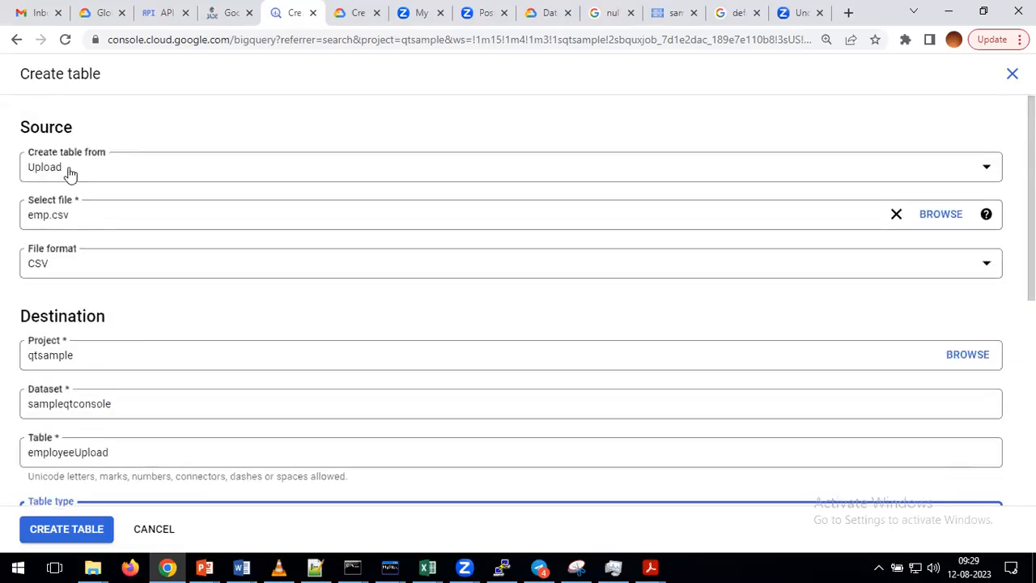
{"action": "scroll", "coordinate": [185, 341], "scroll_direction": "down", "scroll_amount": 3}
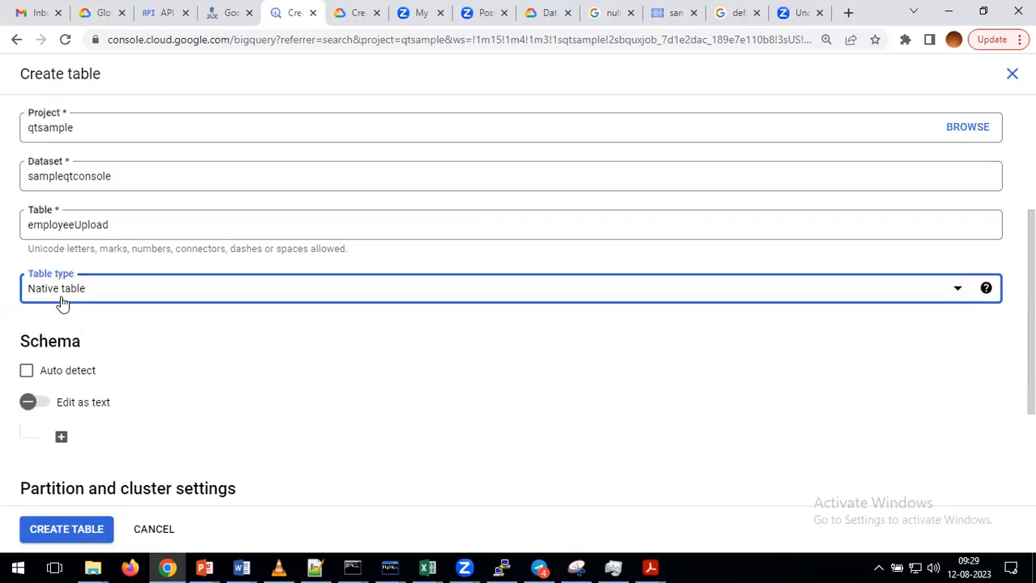
{"action": "scroll", "coordinate": [160, 327], "scroll_direction": "up", "scroll_amount": 3}
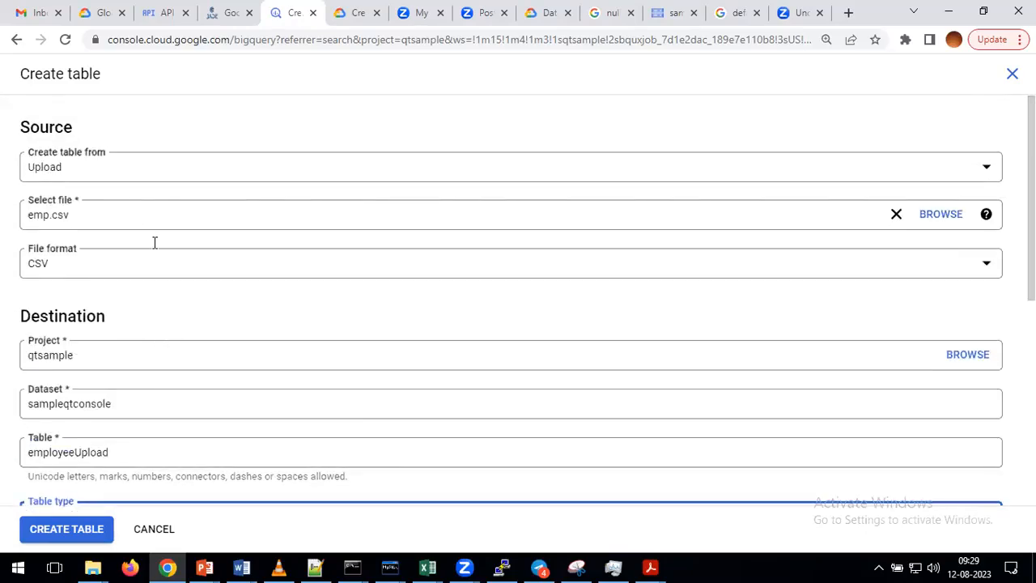
{"action": "scroll", "coordinate": [200, 316], "scroll_direction": "down", "scroll_amount": 2}
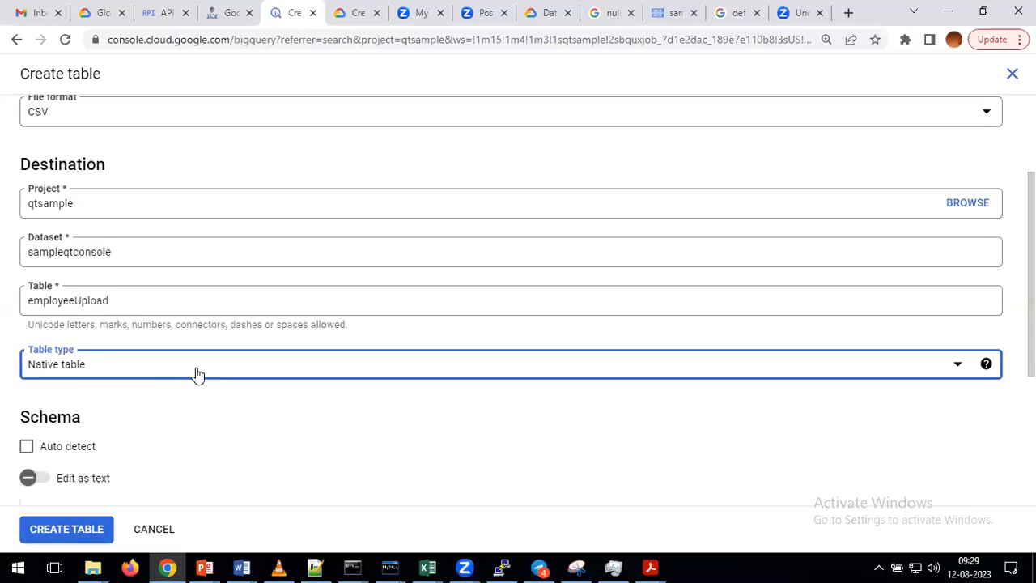
{"action": "scroll", "coordinate": [196, 374], "scroll_direction": "up", "scroll_amount": 2}
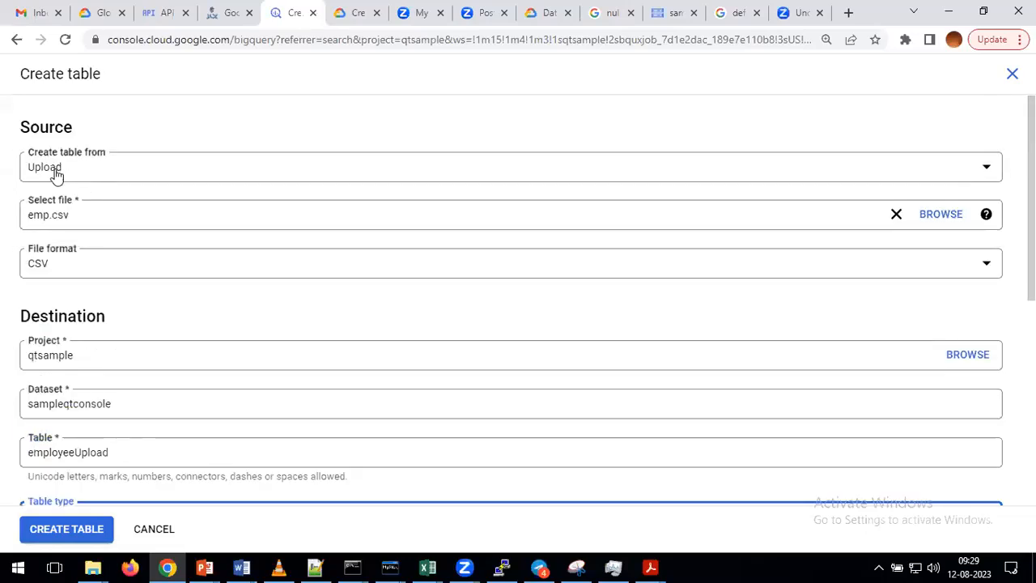
{"action": "scroll", "coordinate": [158, 281], "scroll_direction": "down", "scroll_amount": 3}
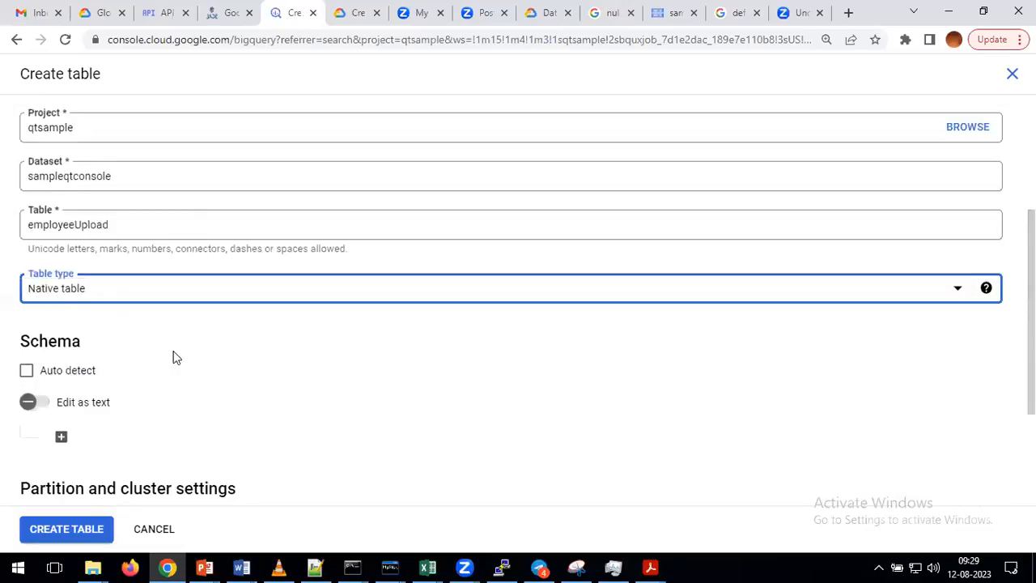
{"action": "scroll", "coordinate": [186, 370], "scroll_direction": "down", "scroll_amount": 2}
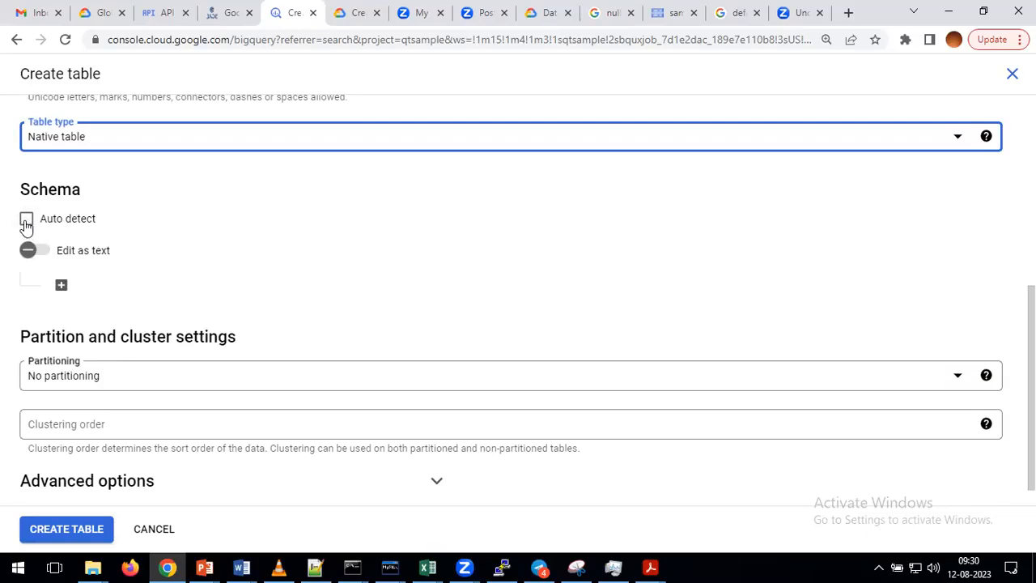
Switch to emp.csv in Notepad++ and examine the header column names against the data values.
{"action": "left_click", "coordinate": [317, 567]}
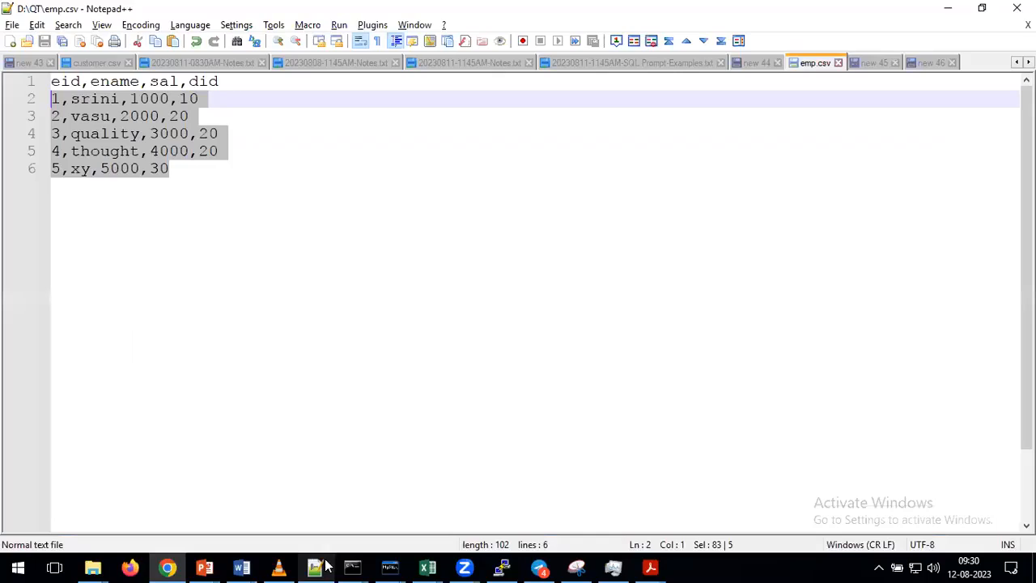
{"action": "left_click", "coordinate": [139, 188]}
{"action": "double_click", "coordinate": [60, 84]}
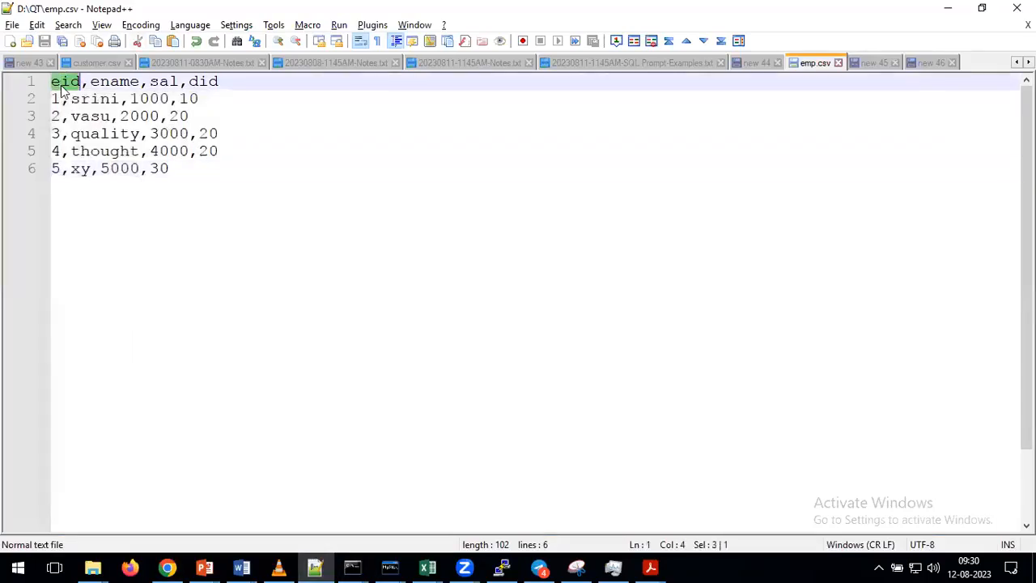
{"action": "left_click", "coordinate": [59, 98]}
{"action": "key", "text": "ctrl+End"}
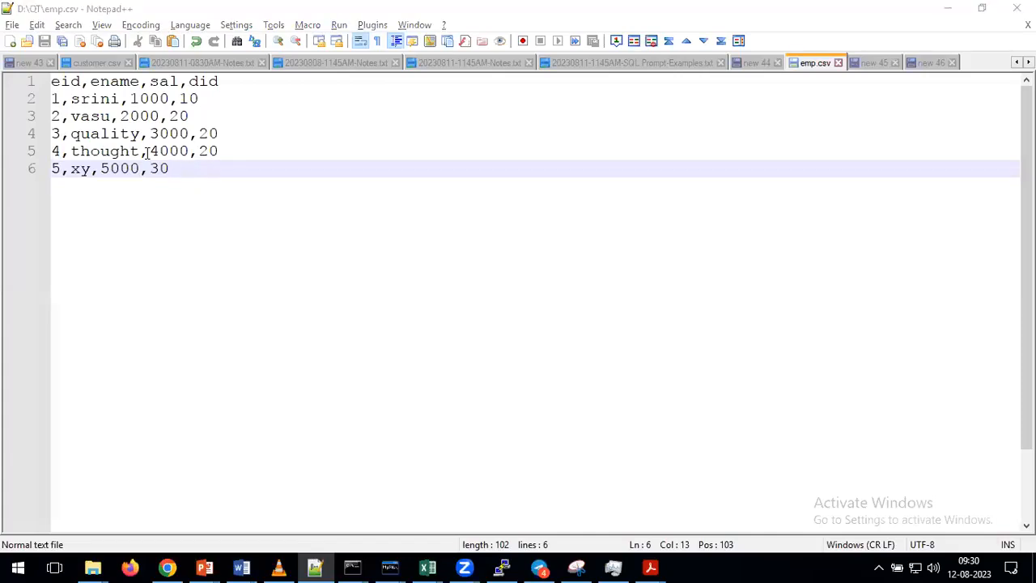
Return to BigQuery, try adding a schema field manually, and turn on schema auto detection for the new table.
{"action": "key", "text": "alt+Tab"}
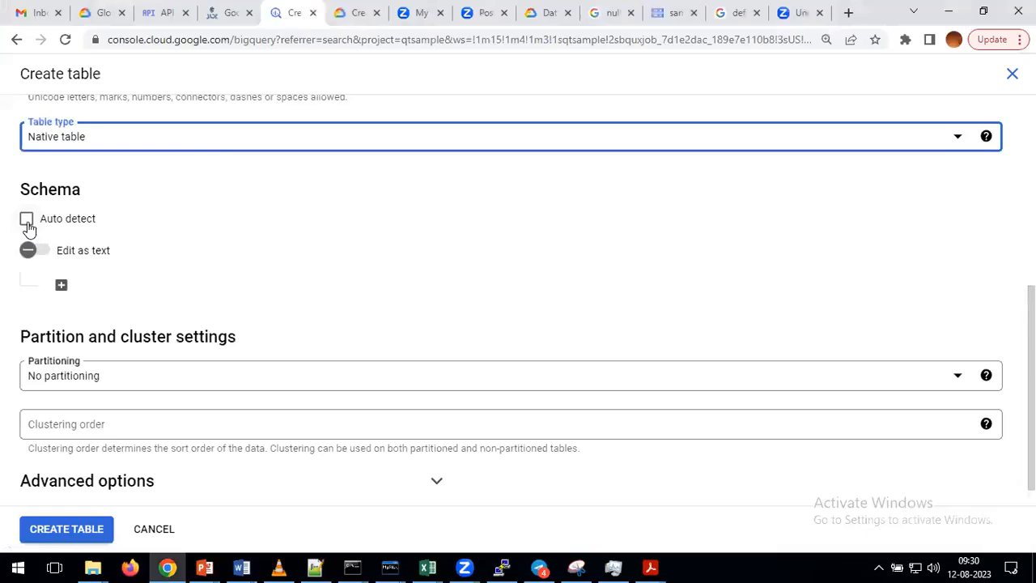
{"action": "left_click", "coordinate": [27, 220]}
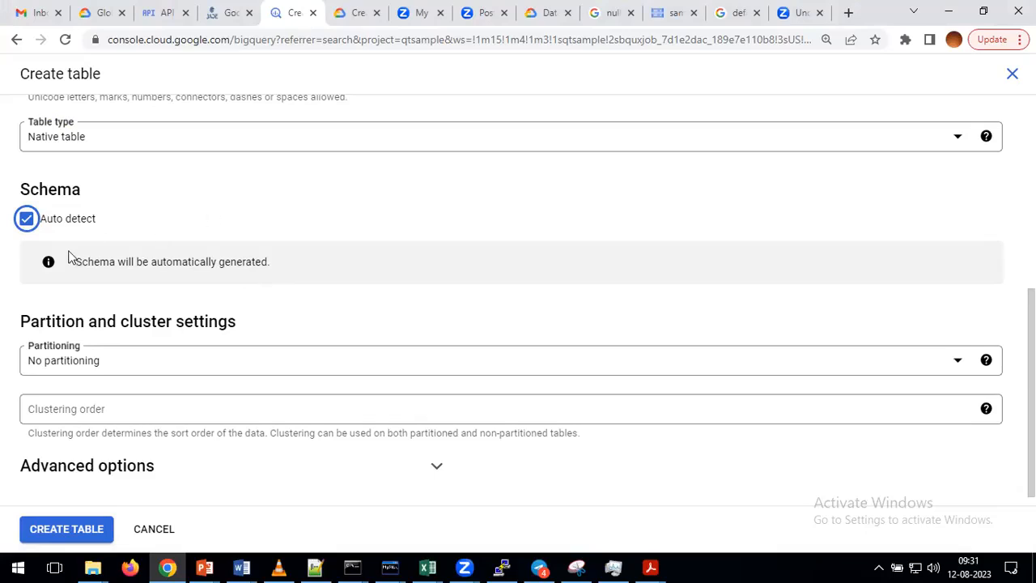
{"action": "left_click", "coordinate": [28, 224]}
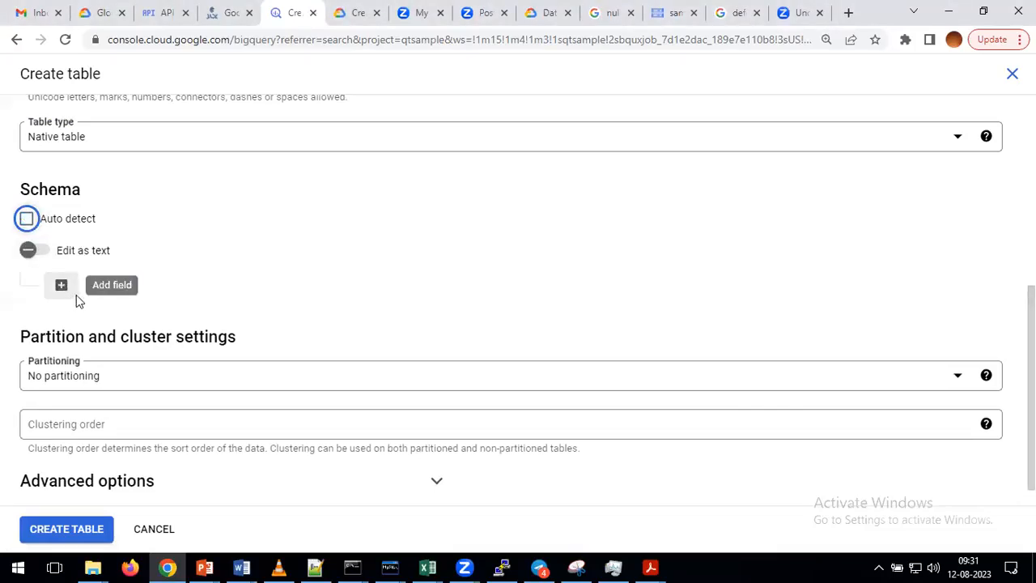
{"action": "left_click", "coordinate": [73, 293]}
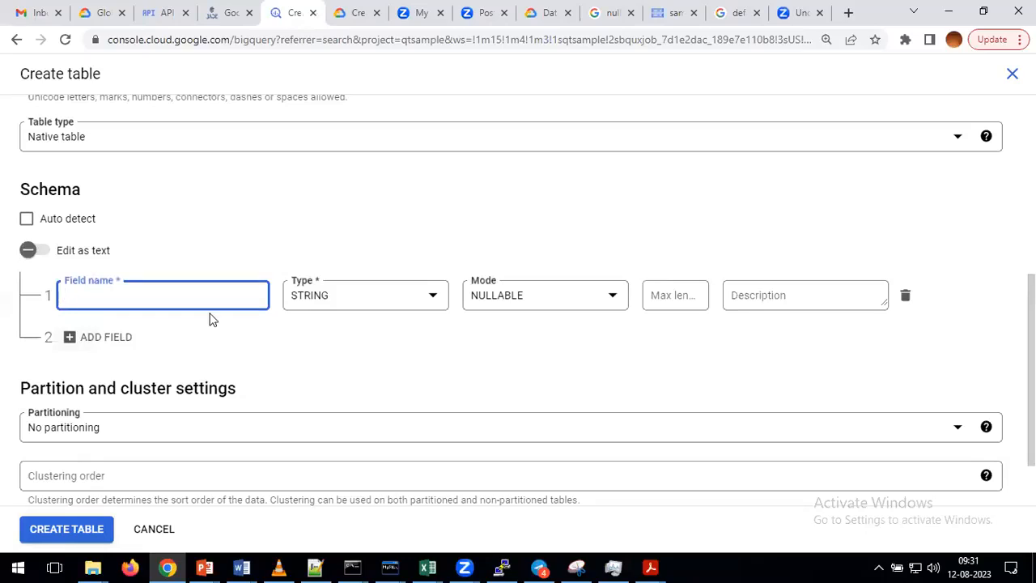
{"action": "left_click", "coordinate": [904, 297]}
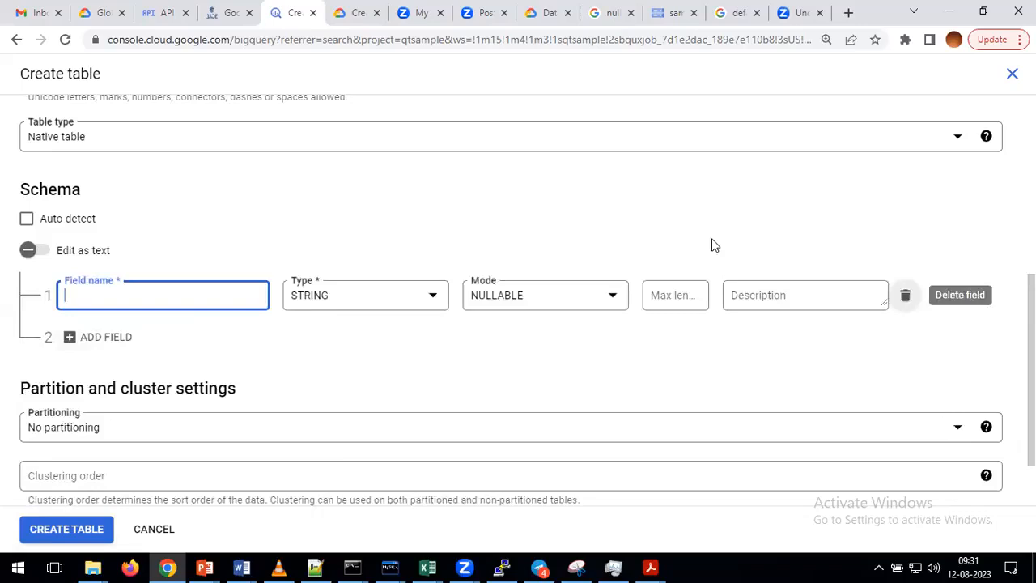
{"action": "left_click", "coordinate": [27, 220]}
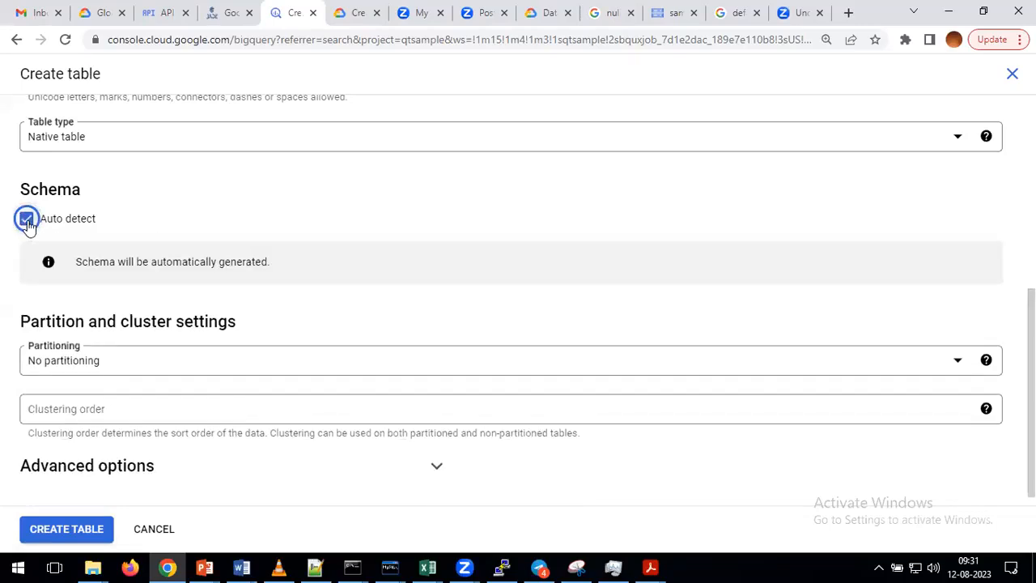
Switch to Notepad++ and copy and delete the header line eid,ename,sal,did from emp.csv.
{"action": "left_click", "coordinate": [326, 567]}
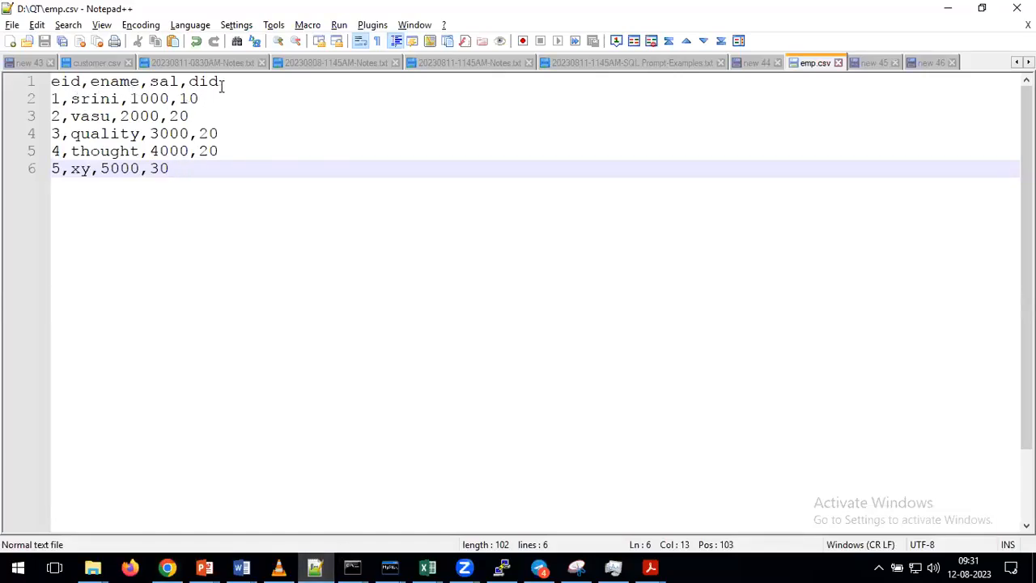
{"action": "left_click_drag", "start_coordinate": [226, 82], "coordinate": [50, 82]}
{"action": "key", "text": "ctrl+c"}
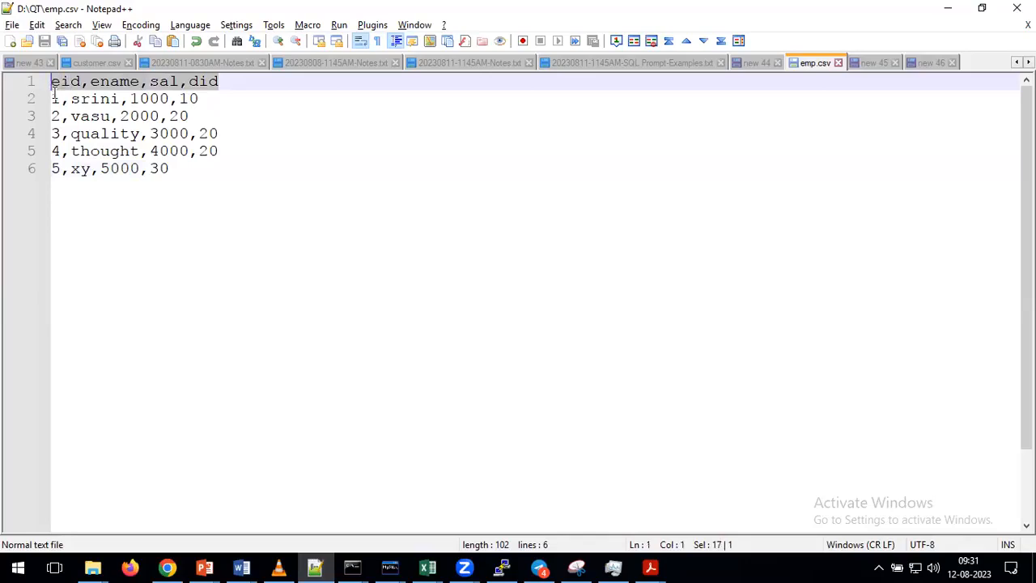
{"action": "key", "text": "Delete"}
{"action": "key", "text": "Delete"}
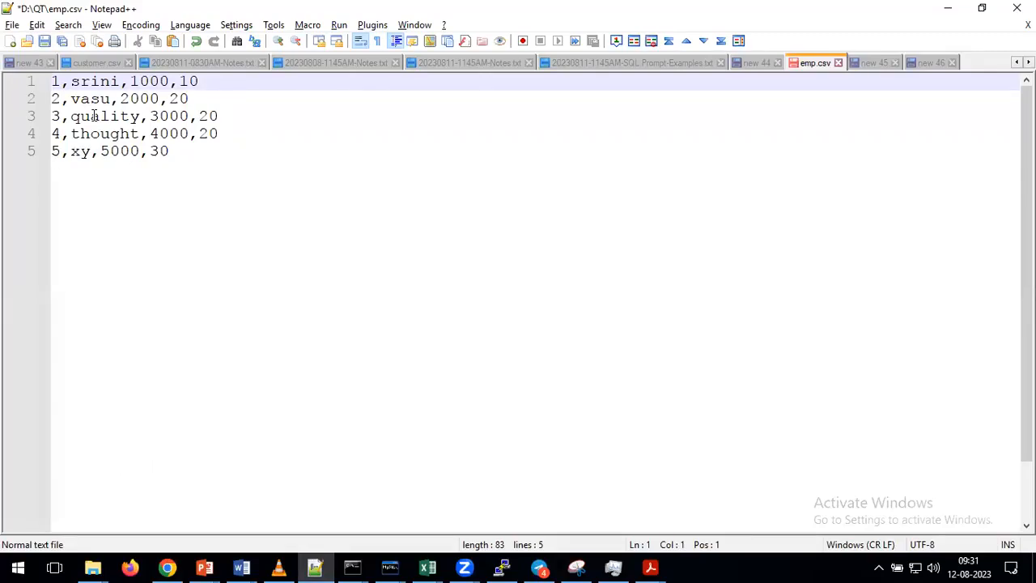
Turn off schema auto detection for the new table in BigQuery and return to emp.csv in Notepad++.
{"action": "key", "text": "alt+Tab"}
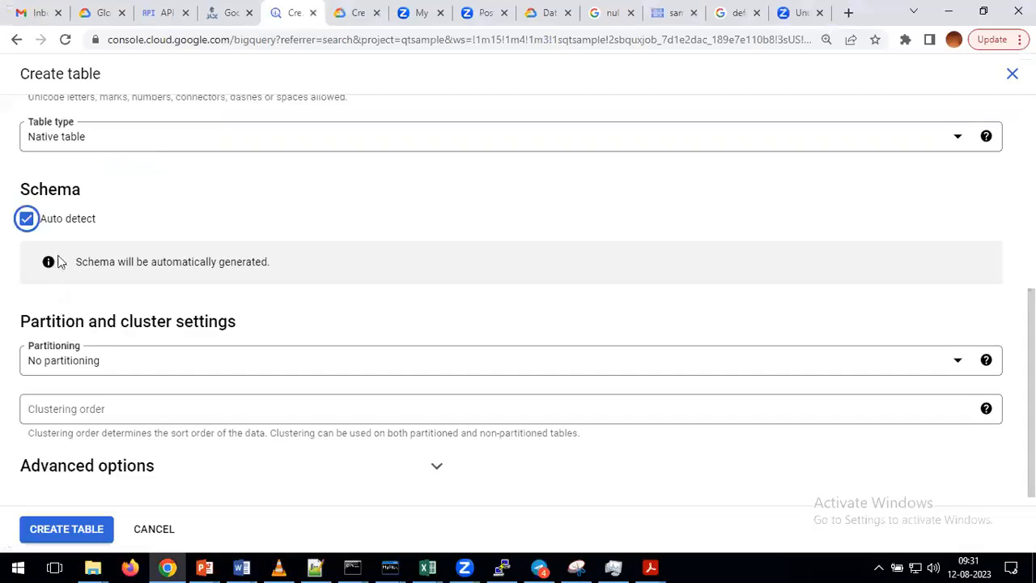
{"action": "left_click", "coordinate": [26, 220]}
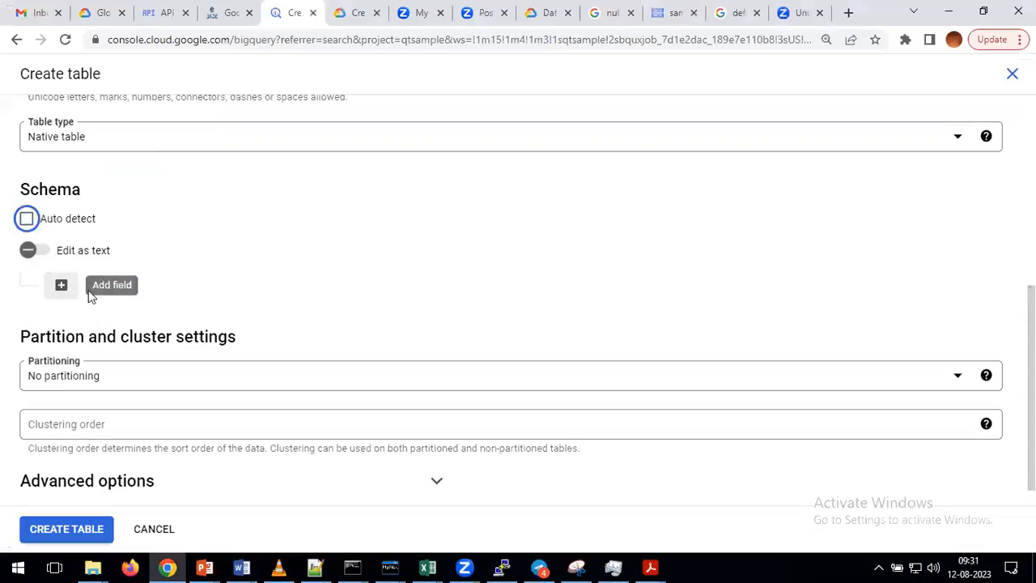
{"action": "key", "text": "alt+Tab"}
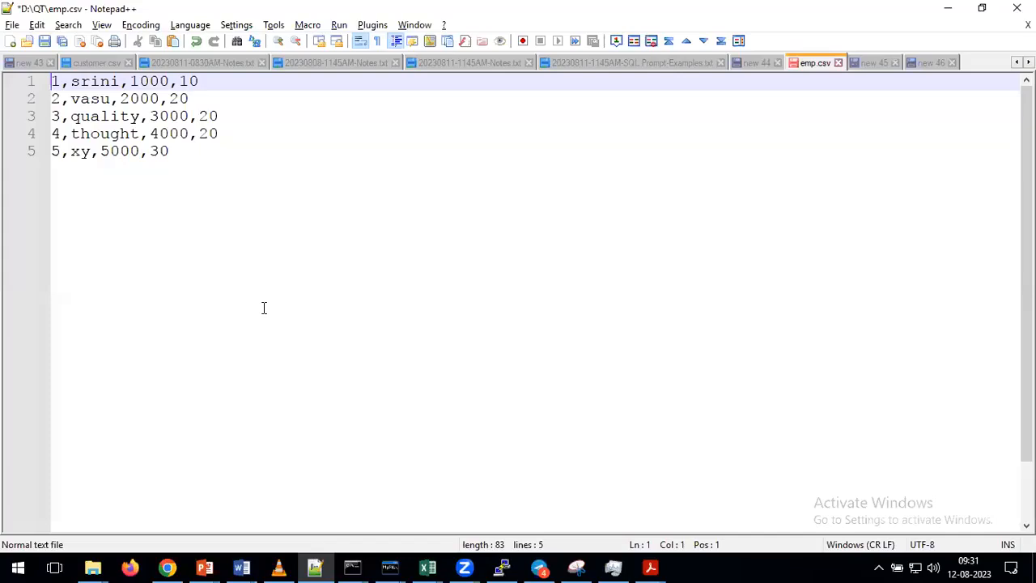
Paste the header line eid,ename,sal,did back above the data rows in emp.csv and save the file.
{"action": "key", "text": "Return"}
{"action": "key", "text": "Up"}
{"action": "key", "text": "ctrl+v"}
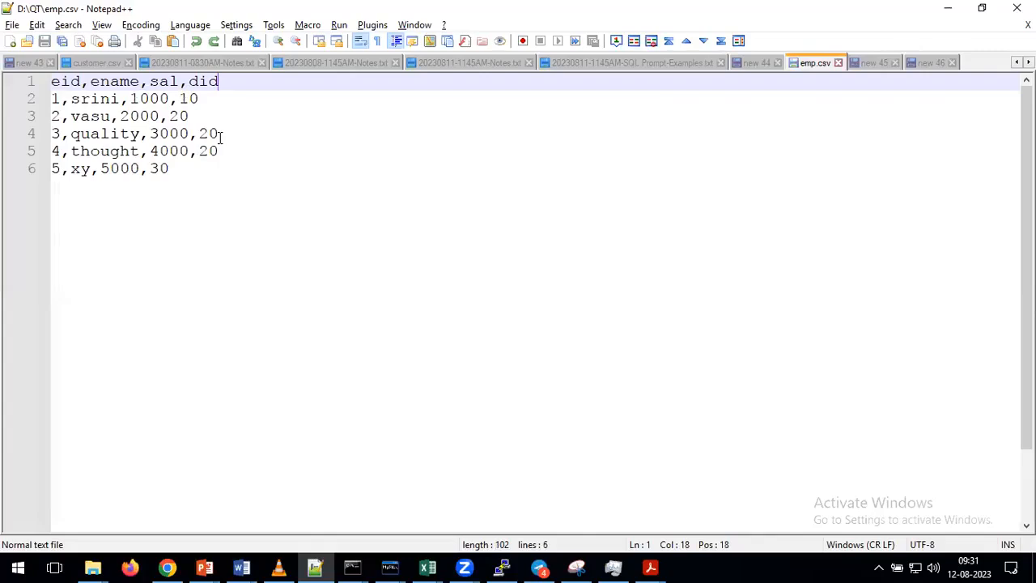
Return to BigQuery, turn on schema auto detection for the new table, and expand the advanced options.
{"action": "key", "text": "alt+Tab"}
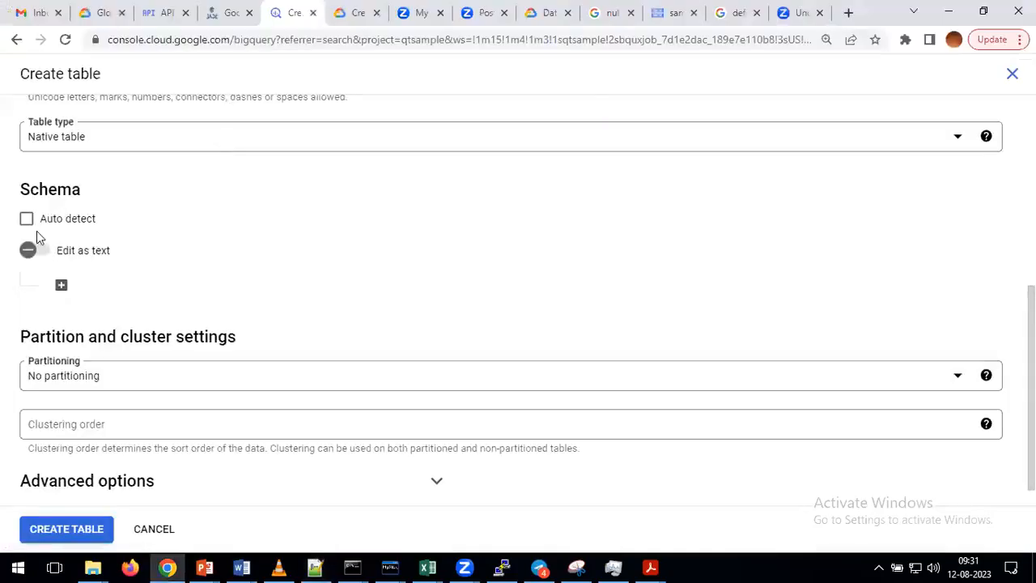
{"action": "left_click", "coordinate": [25, 220]}
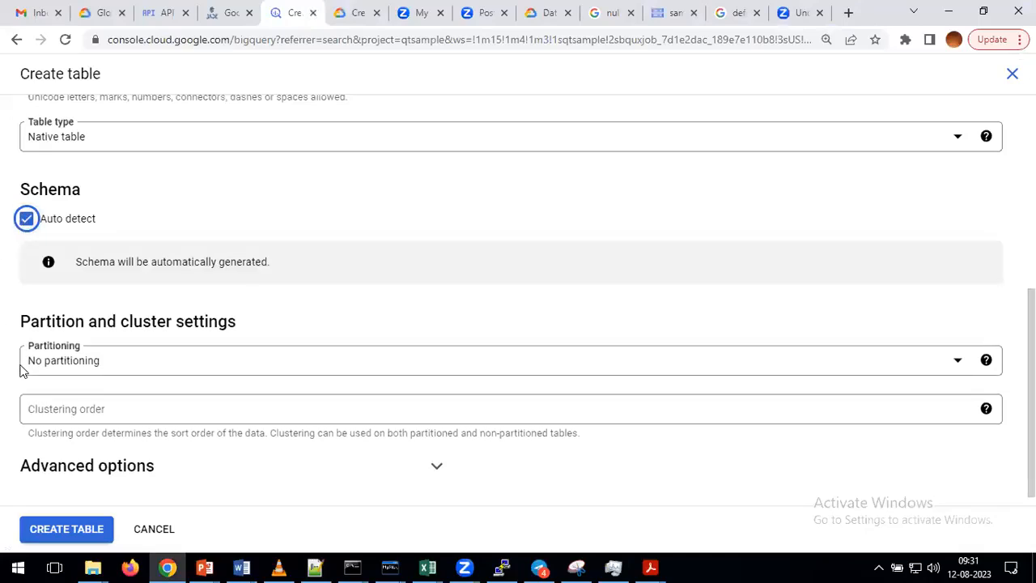
{"action": "scroll", "coordinate": [23, 369], "scroll_direction": "down", "scroll_amount": 1}
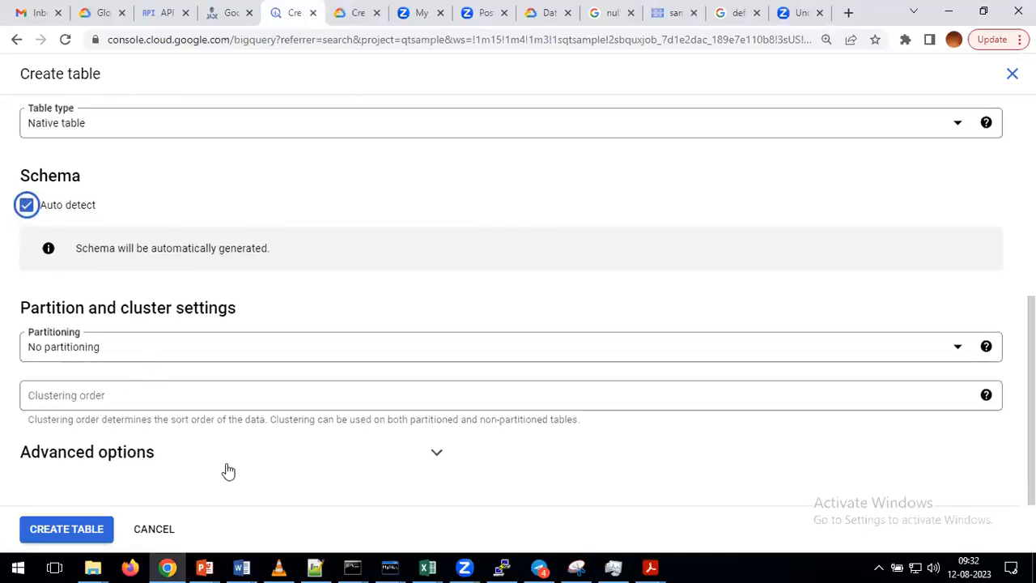
{"action": "left_click", "coordinate": [438, 458]}
{"action": "left_click", "coordinate": [438, 458]}
{"action": "scroll", "coordinate": [437, 459], "scroll_direction": "down", "scroll_amount": 1}
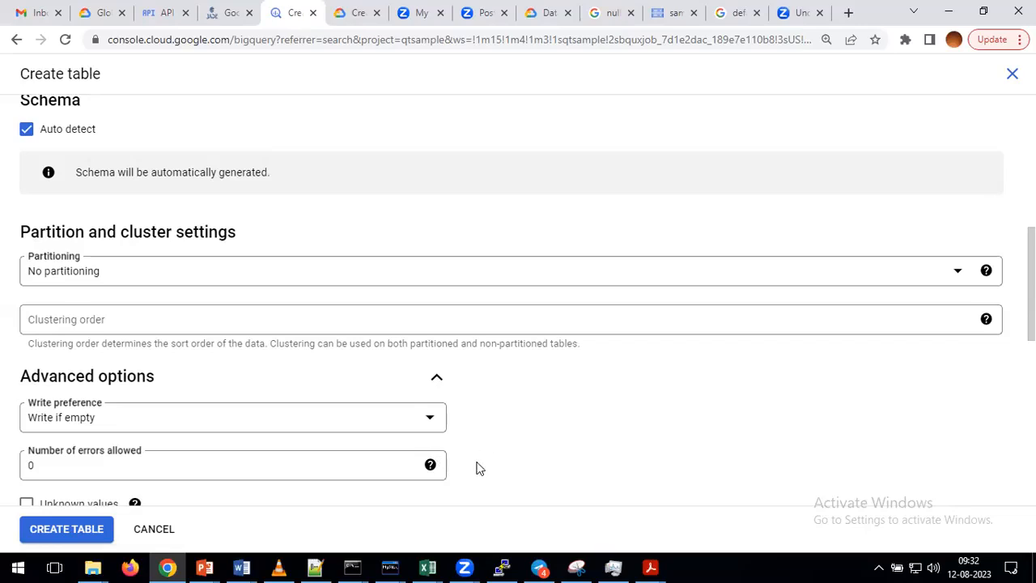
Review the write preference choices for the new table and select Write if empty.
{"action": "scroll", "coordinate": [478, 468], "scroll_direction": "down", "scroll_amount": 2}
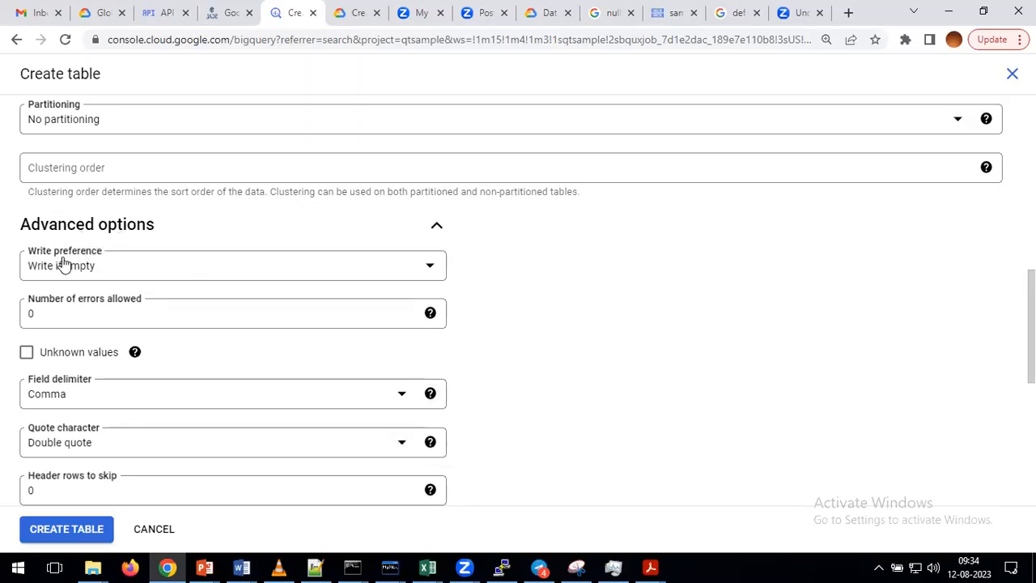
{"action": "left_click", "coordinate": [347, 273]}
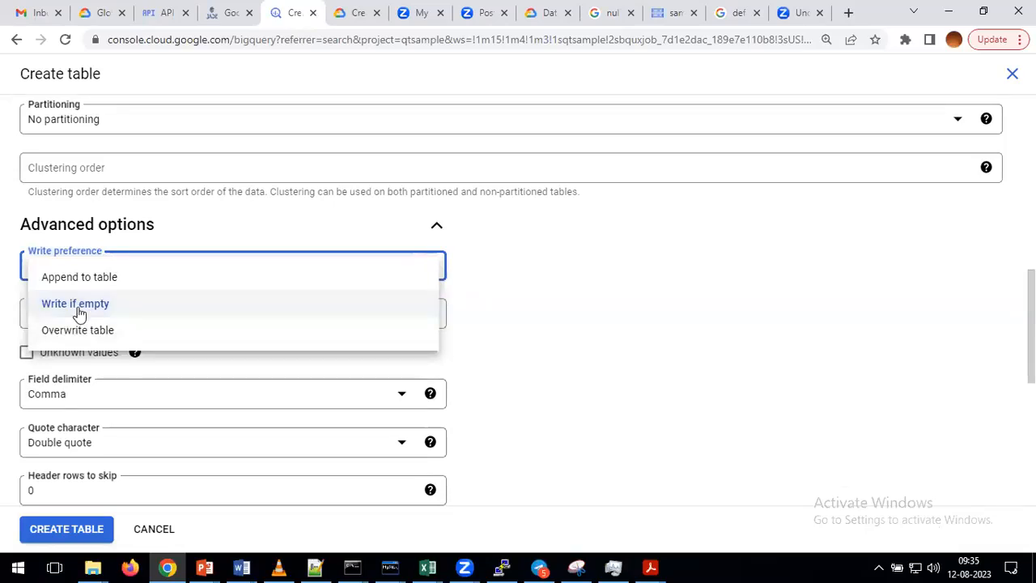
{"action": "left_click", "coordinate": [77, 306]}
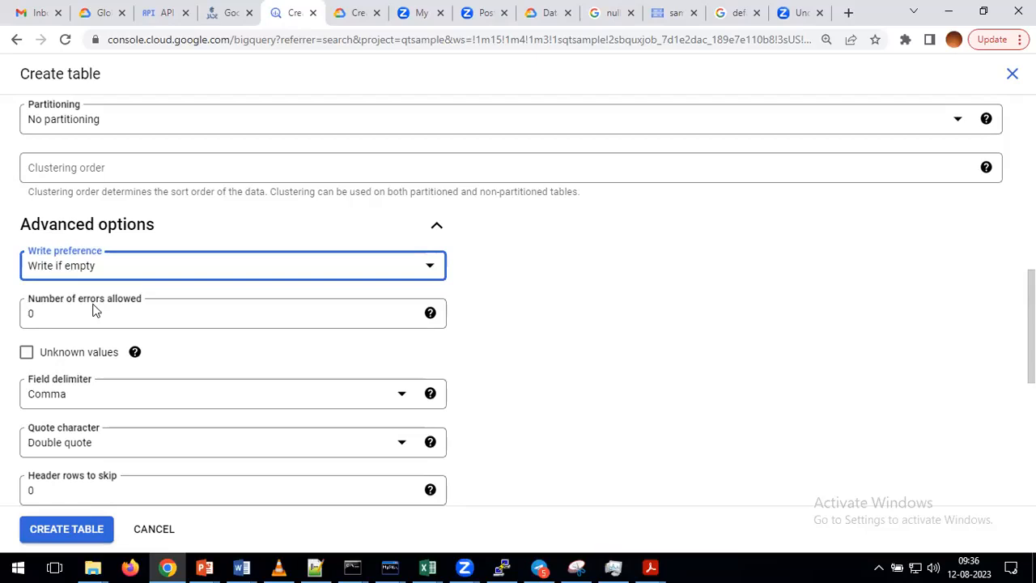
Switch to emp.csv in Notepad++ and replace the last row's eid value with x.
{"action": "left_click", "coordinate": [315, 566]}
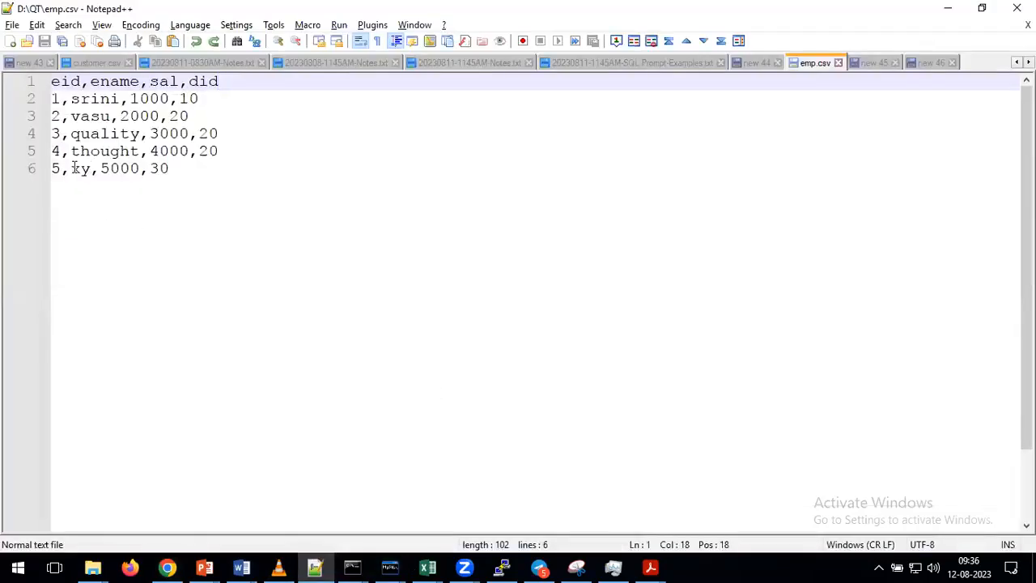
{"action": "left_click_drag", "start_coordinate": [62, 169], "coordinate": [43, 178]}
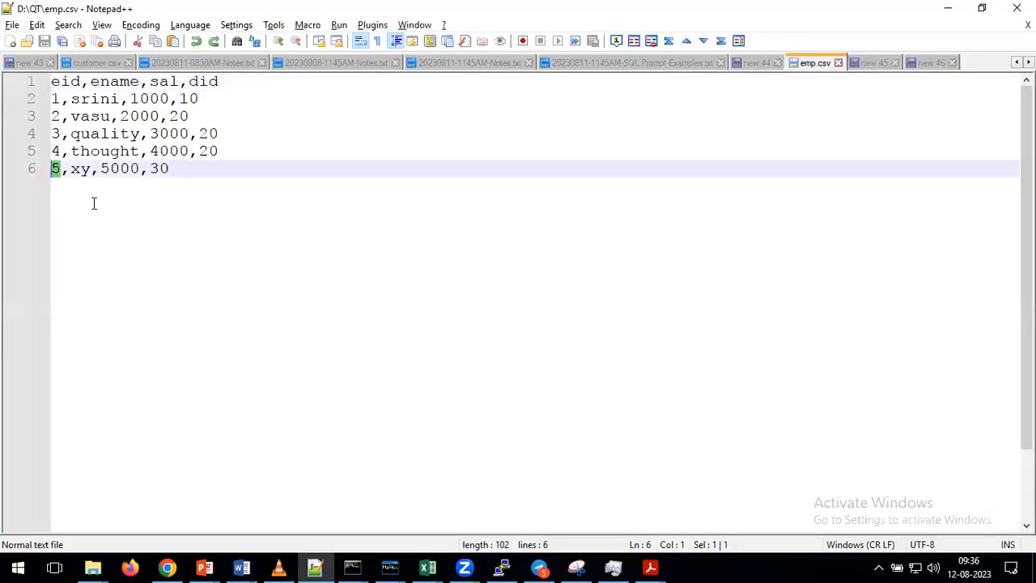
{"action": "type", "text": "x"}
{"action": "key", "text": "Escape"}
{"action": "key", "text": "End"}
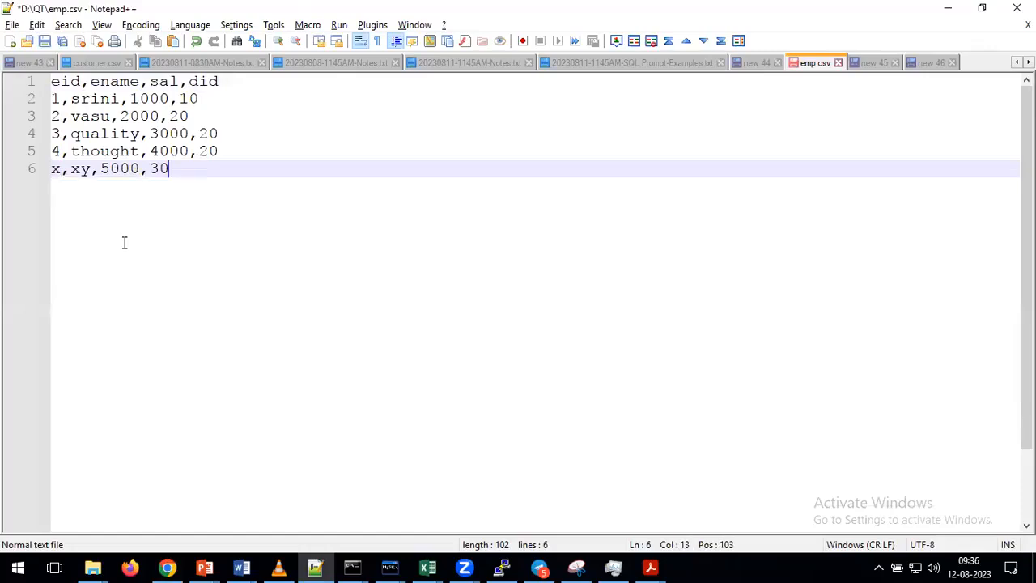
Compare the eid column name with the last row's value, restore that value to 5, and save emp.csv.
{"action": "double_click", "coordinate": [61, 84]}
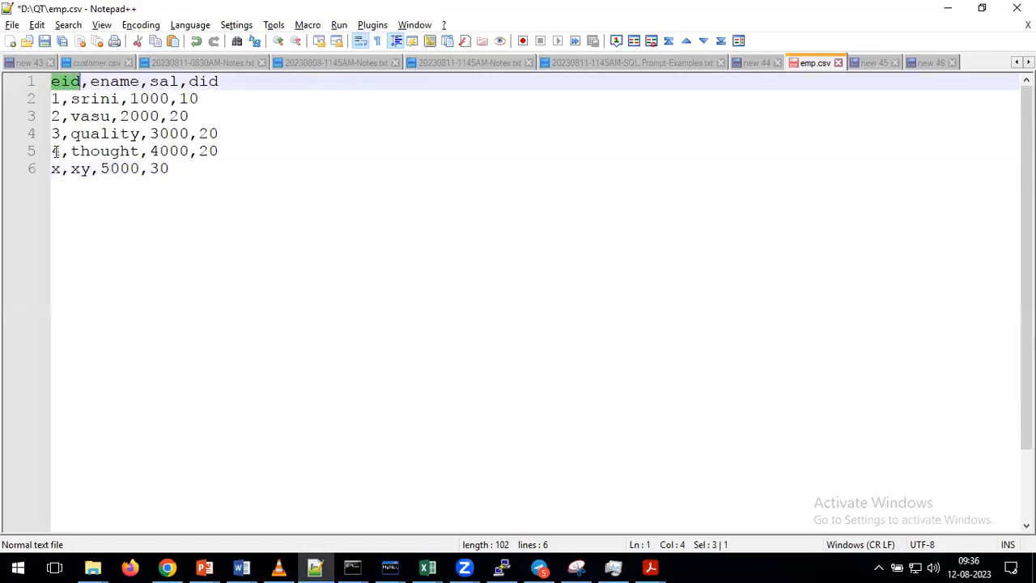
{"action": "left_click_drag", "start_coordinate": [60, 170], "coordinate": [52, 169]}
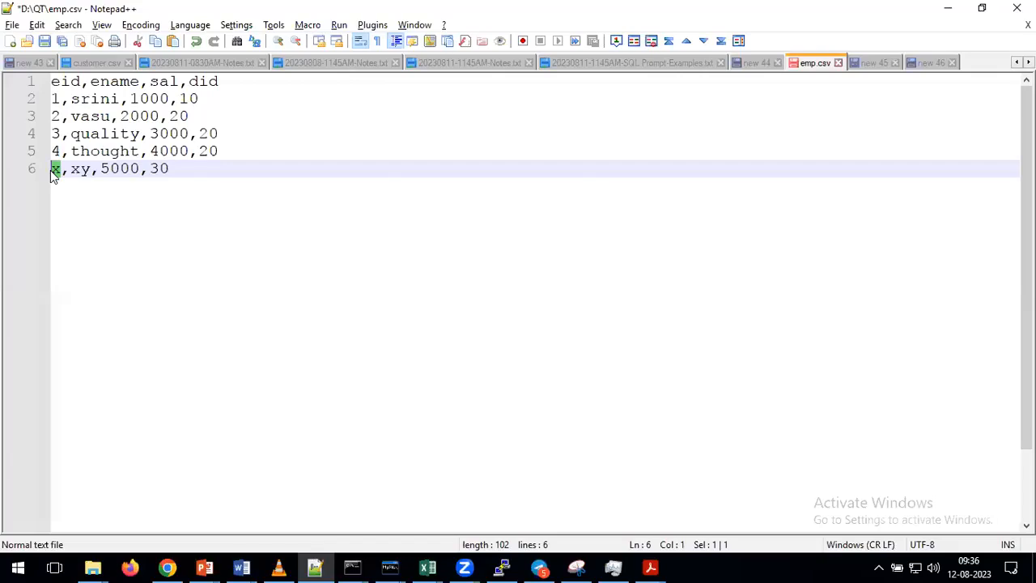
{"action": "type", "text": "5"}
{"action": "key", "text": "ctrl+s"}
Return to BigQuery, try 2 as the number of errors allowed, and clear the value.
{"action": "key", "text": "alt+Tab"}
{"action": "left_click", "coordinate": [45, 314]}
{"action": "double_click", "coordinate": [46, 314]}
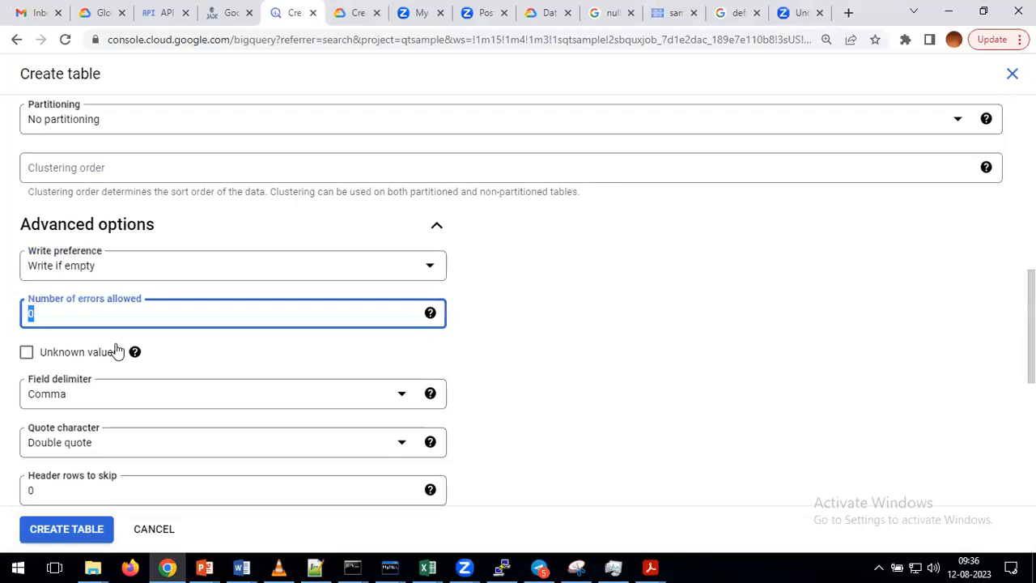
{"action": "type", "text": "2"}
{"action": "double_click", "coordinate": [22, 315]}
{"action": "key", "text": "BackSpace"}
Open the field delimiter choices in BigQuery, and replace every comma with @ in emp.csv in Notepad++.
{"action": "scroll", "coordinate": [510, 400], "scroll_direction": "down", "scroll_amount": 2}
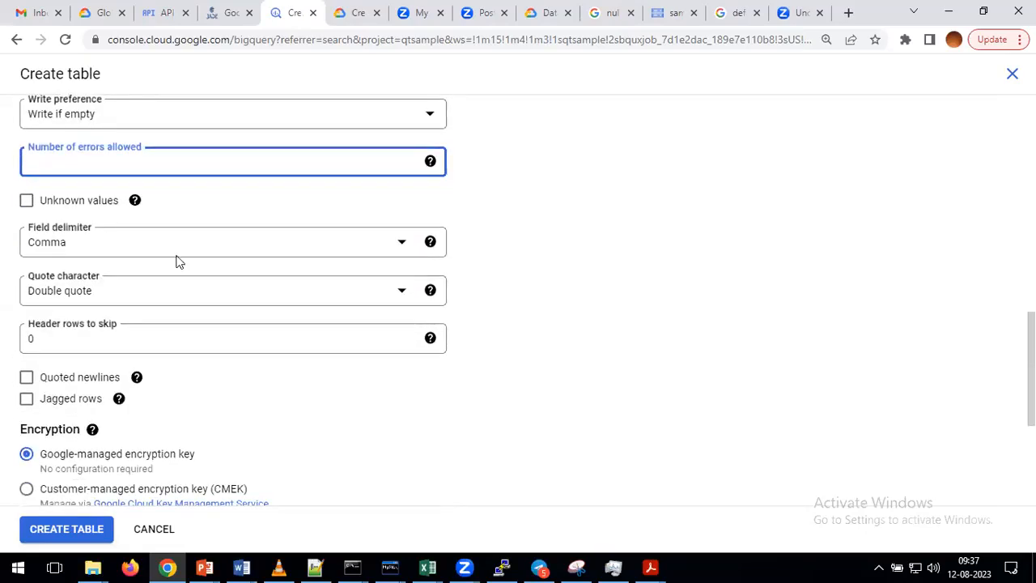
{"action": "left_click", "coordinate": [401, 246]}
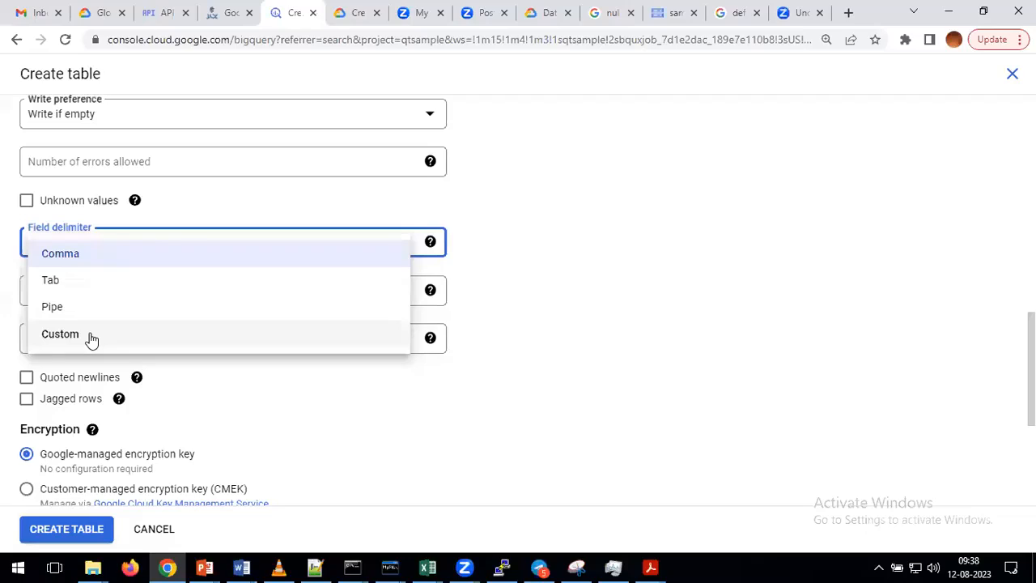
{"action": "left_click", "coordinate": [315, 566]}
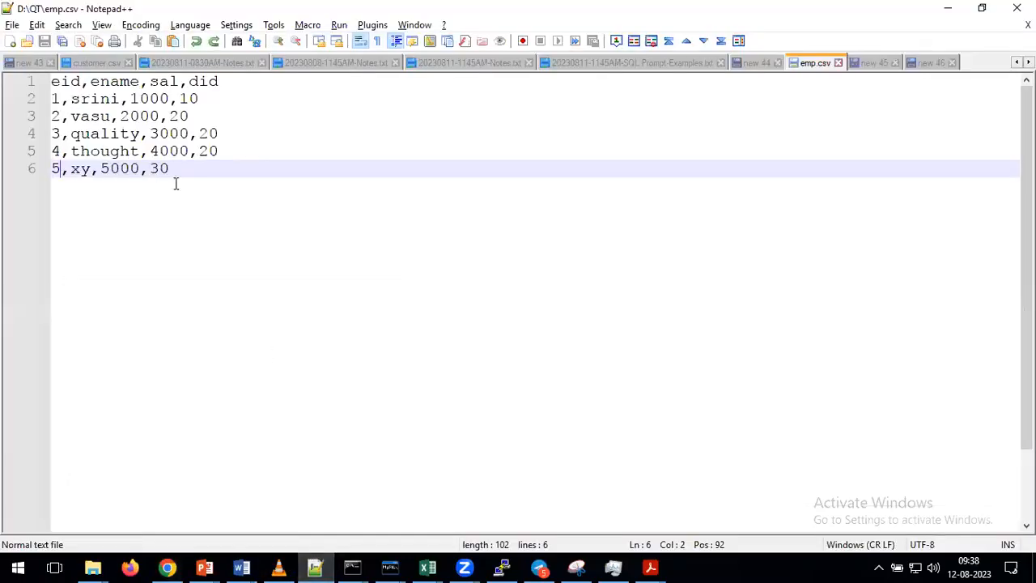
{"action": "key", "text": "ctrl+h"}
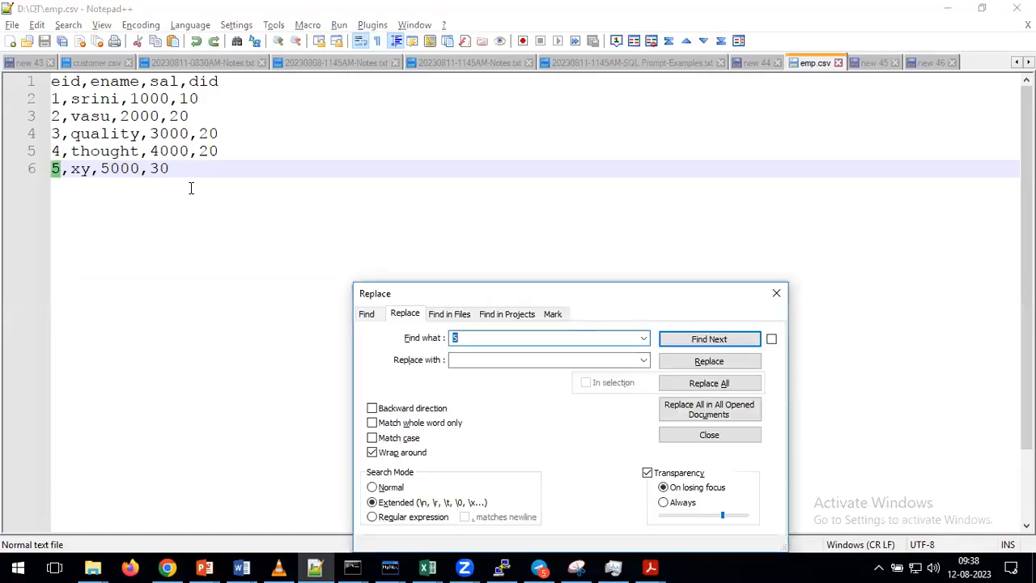
{"action": "type", "text": ","}
{"action": "key", "text": "Tab"}
{"action": "type", "text": "@"}
{"action": "left_click", "coordinate": [710, 413]}
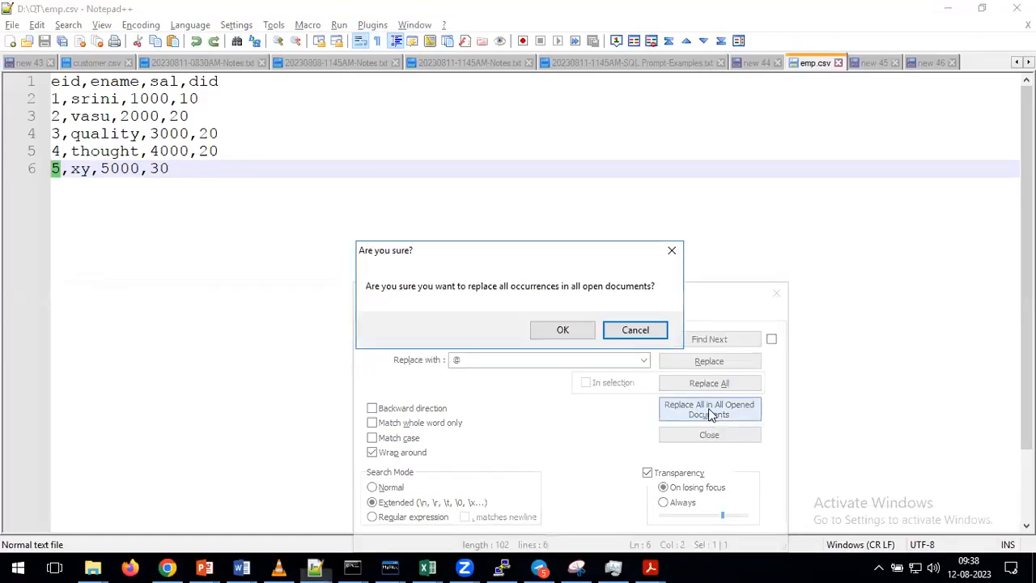
{"action": "left_click", "coordinate": [634, 330]}
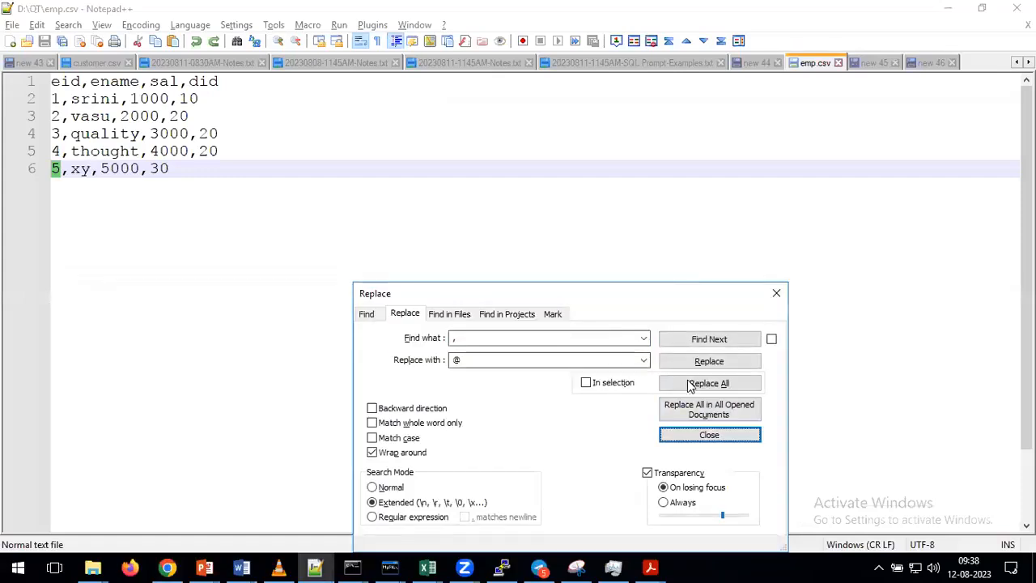
{"action": "left_click", "coordinate": [709, 383]}
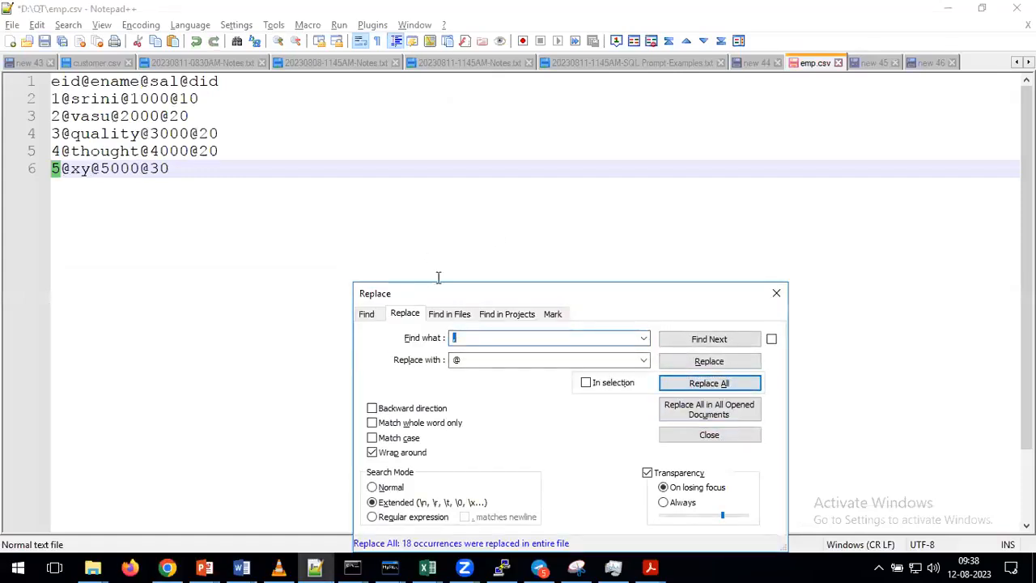
{"action": "left_click", "coordinate": [771, 294]}
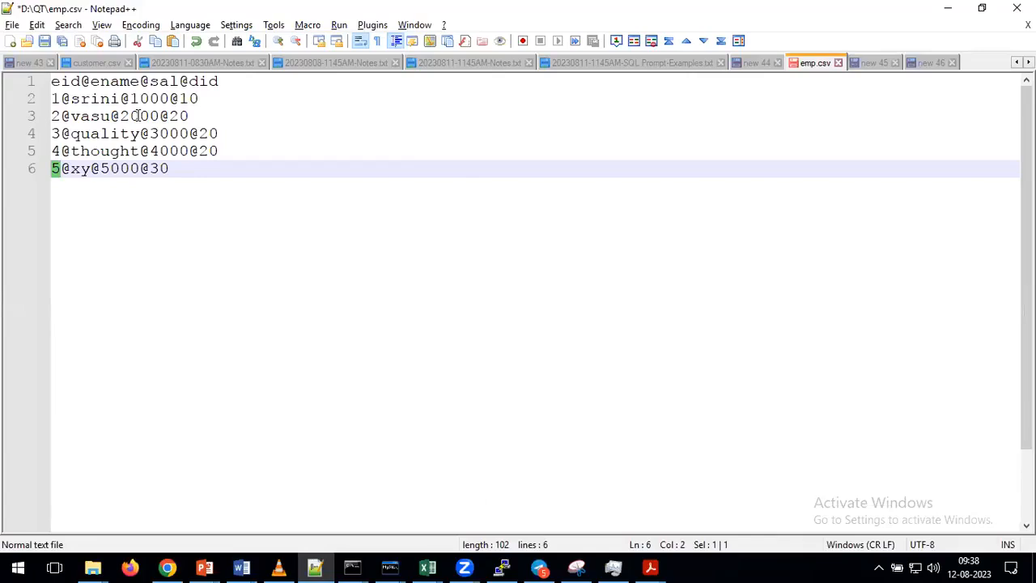
Set the field delimiter to Custom in BigQuery, and undo the comma replacement in emp.csv in Notepad++.
{"action": "key", "text": "alt+Tab"}
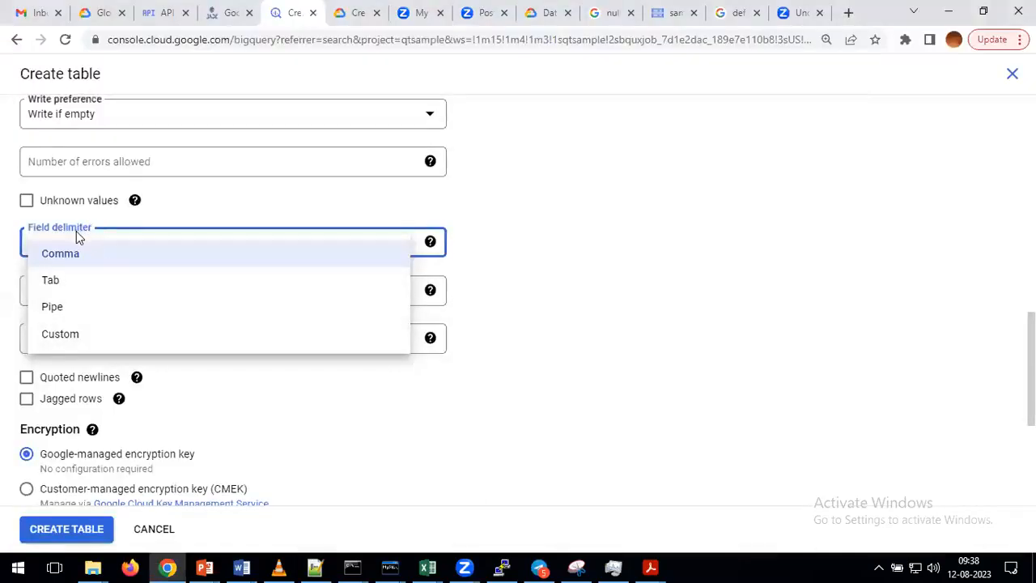
{"action": "left_click", "coordinate": [75, 338]}
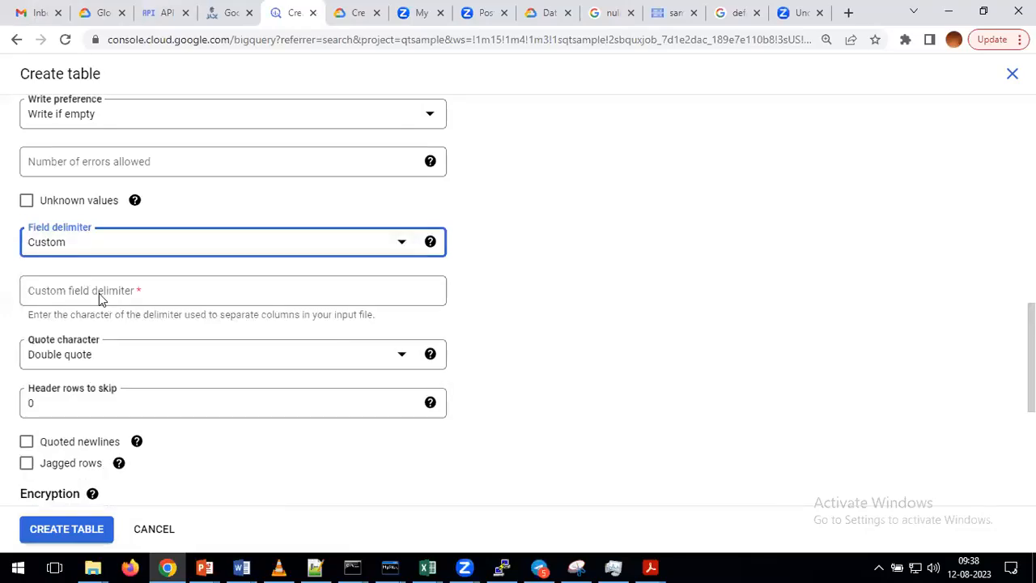
{"action": "key", "text": "alt+Tab"}
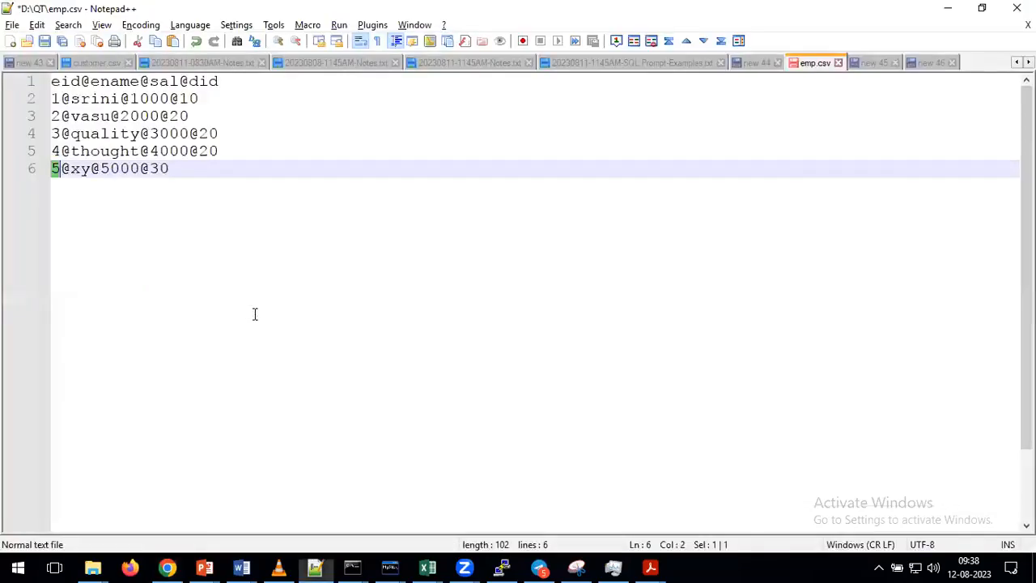
{"action": "key", "text": "ctrl+z"}
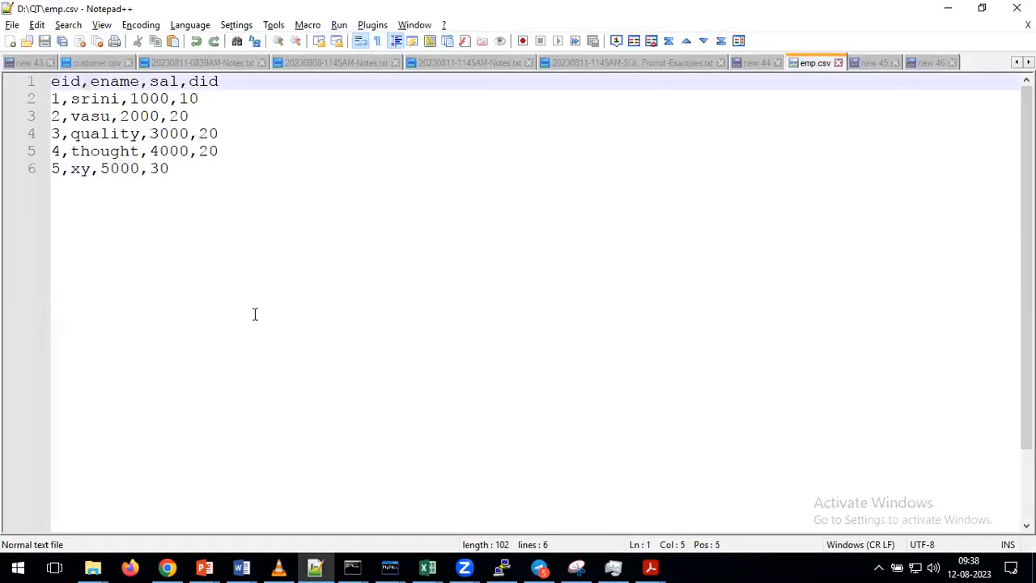
Return to BigQuery and set the new table's field delimiter to Comma.
{"action": "key", "text": "alt+Tab"}
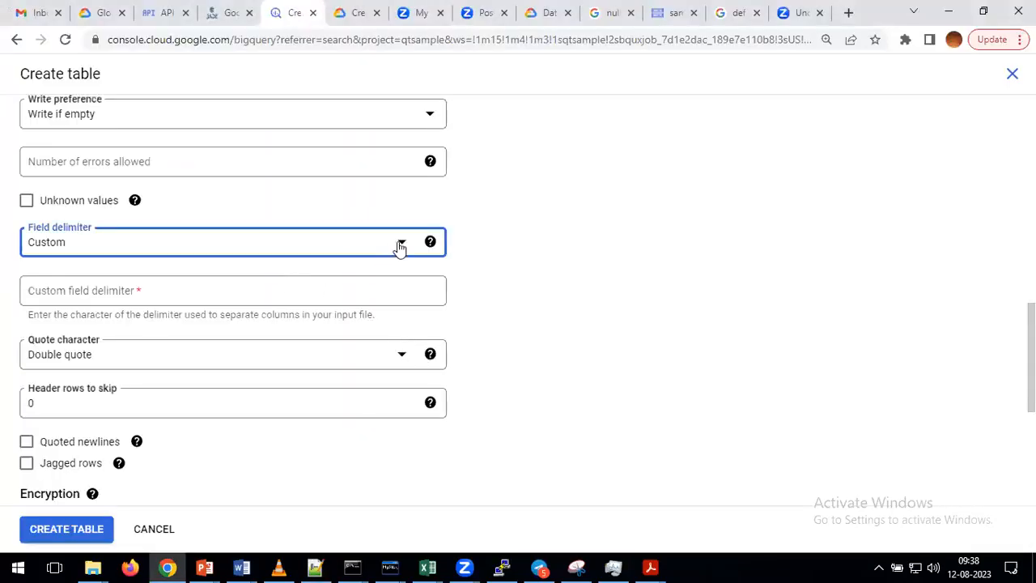
{"action": "left_click", "coordinate": [395, 253]}
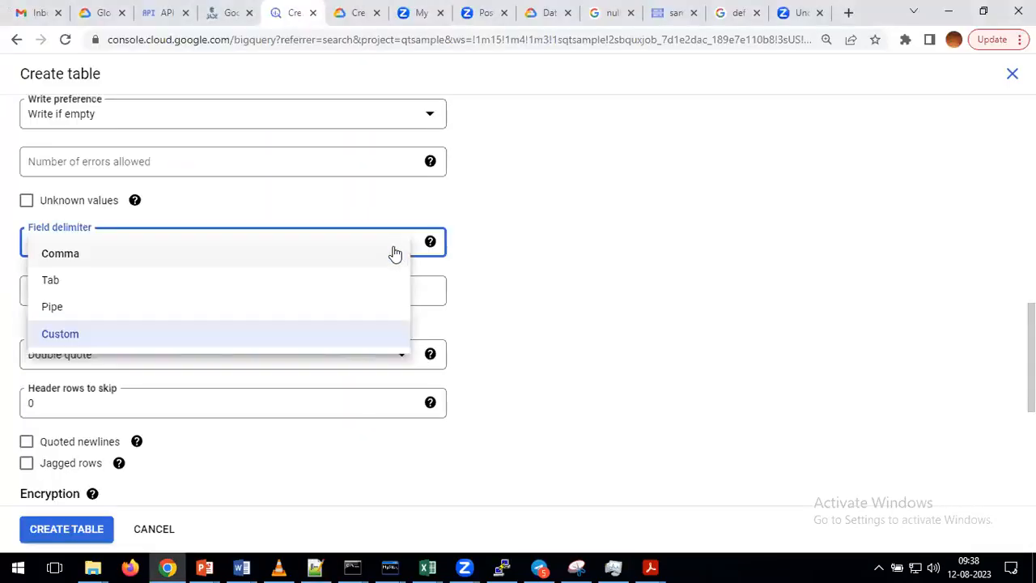
{"action": "left_click", "coordinate": [75, 255]}
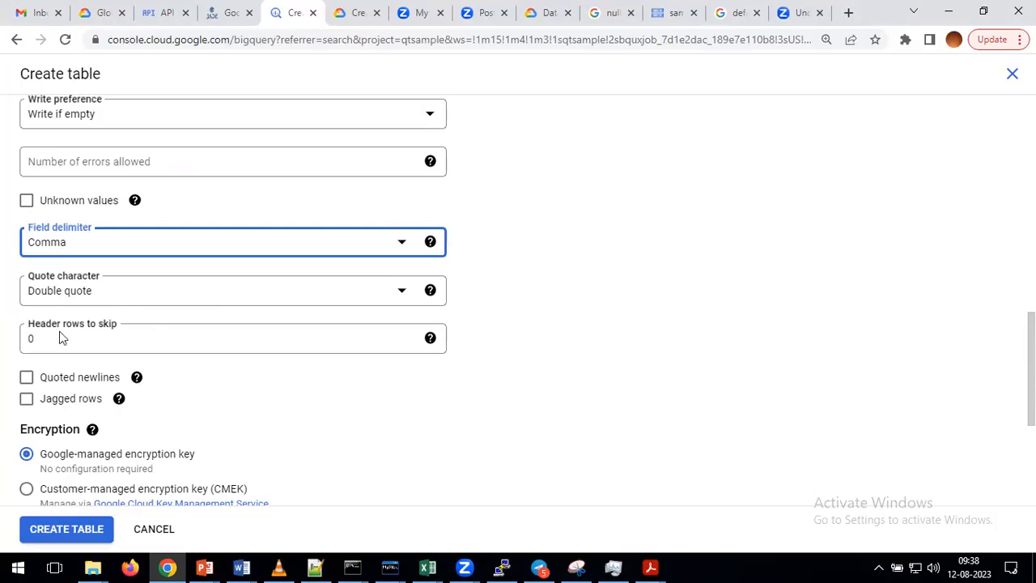
Select the value for header rows to skip in BigQuery, and examine the header line against the data rows of emp.csv in Notepad++.
{"action": "left_click", "coordinate": [34, 339]}
{"action": "double_click", "coordinate": [30, 339]}
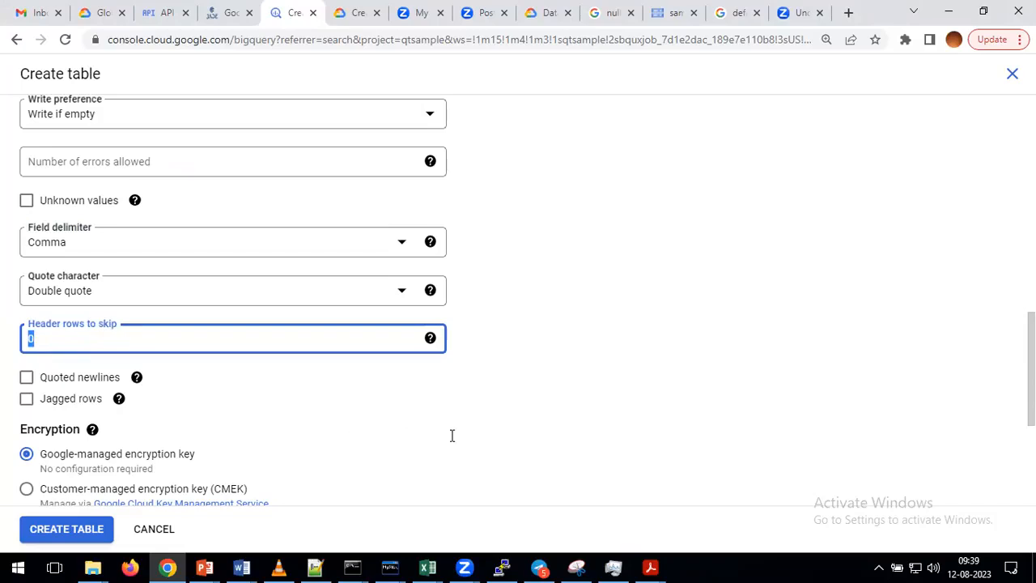
{"action": "left_click", "coordinate": [316, 566]}
{"action": "left_click", "coordinate": [206, 194]}
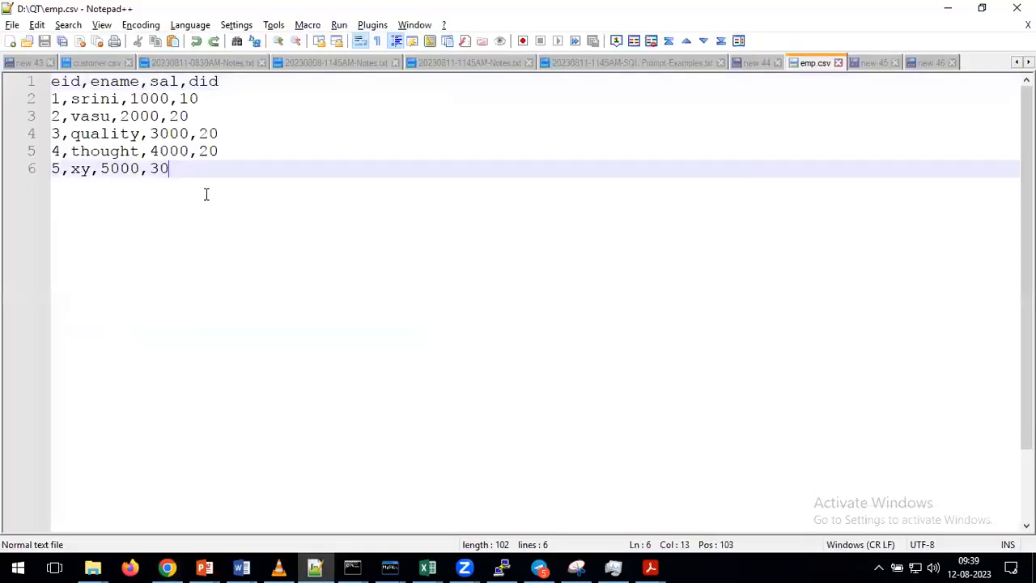
{"action": "left_click_drag", "start_coordinate": [187, 169], "coordinate": [51, 81]}
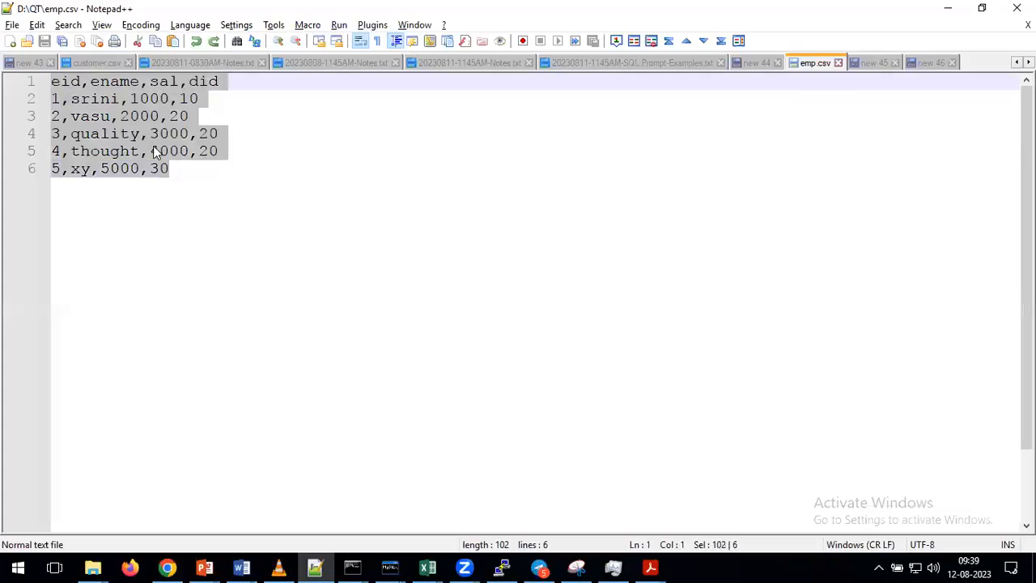
{"action": "left_click", "coordinate": [232, 176]}
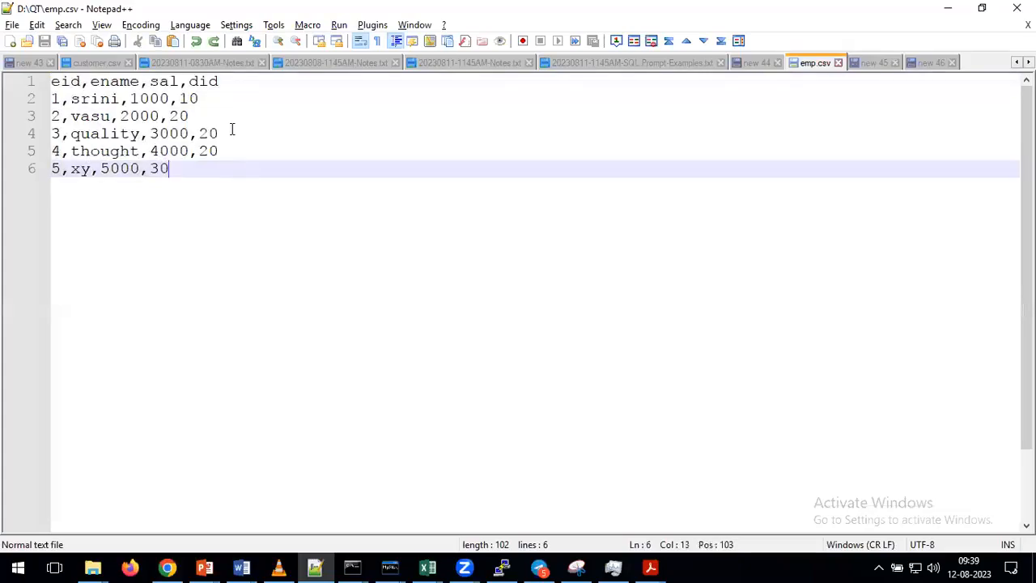
{"action": "double_click", "coordinate": [212, 81]}
{"action": "key", "text": "shift+Home"}
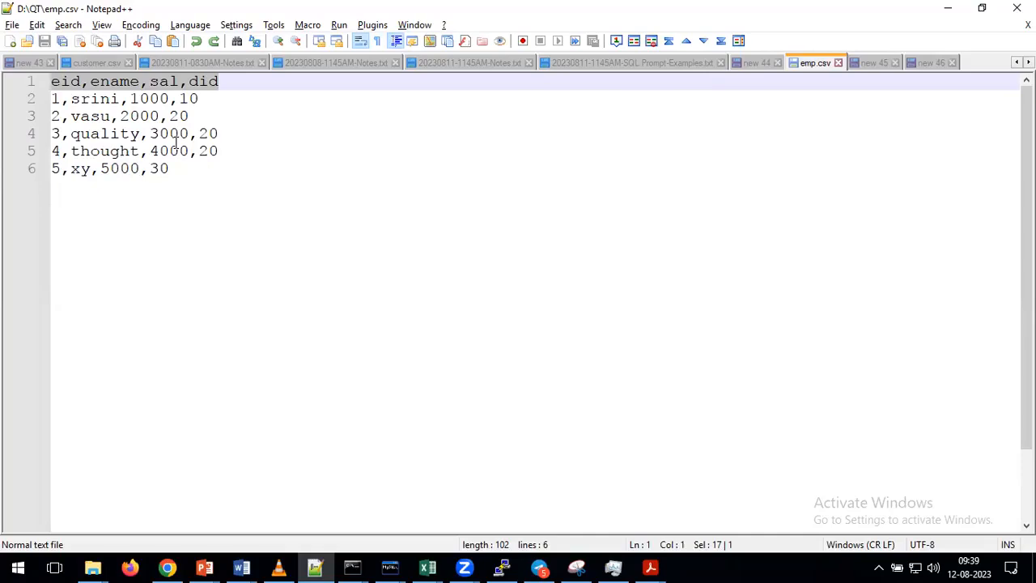
{"action": "key", "text": "ctrl+End"}
{"action": "left_click_drag", "start_coordinate": [229, 89], "coordinate": [49, 83]}
{"action": "left_click_drag", "start_coordinate": [181, 170], "coordinate": [54, 100]}
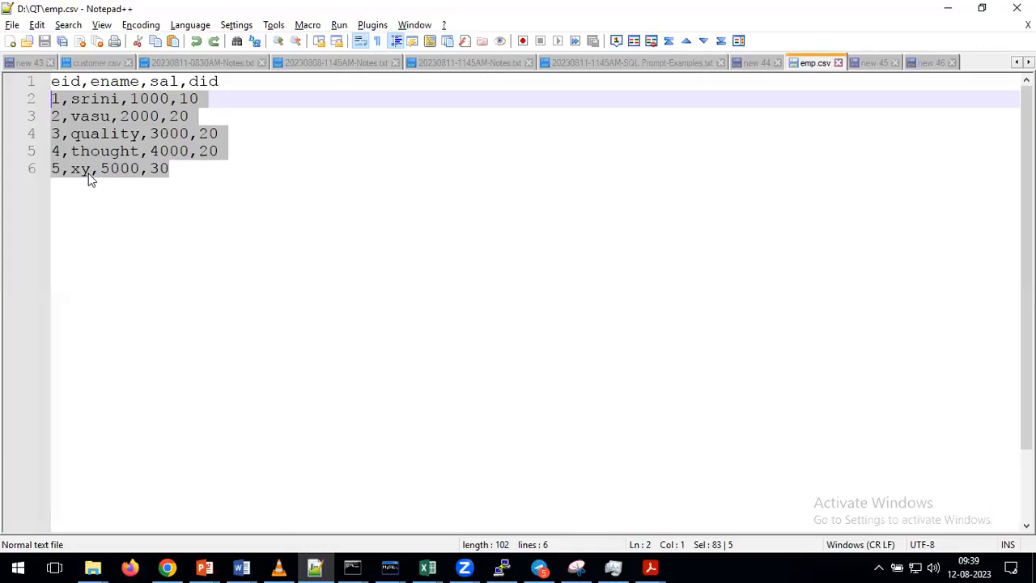
Compare the column-name line of emp.csv with the employee records below it, highlighting each part in turn.
{"action": "left_click", "coordinate": [216, 206]}
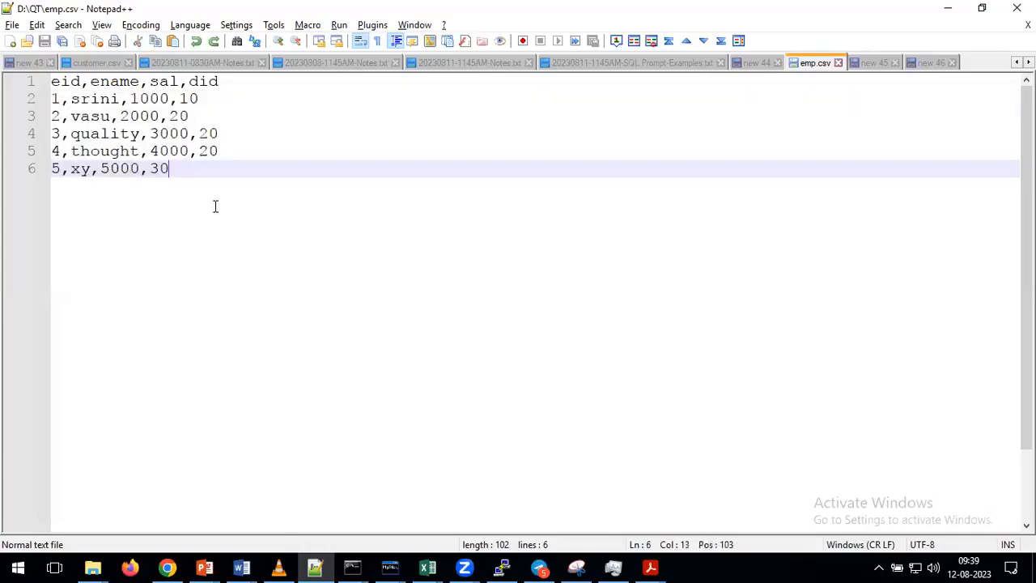
{"action": "key", "text": "ctrl+a"}
{"action": "left_click", "coordinate": [169, 170]}
{"action": "left_click_drag", "start_coordinate": [165, 160], "coordinate": [54, 104]}
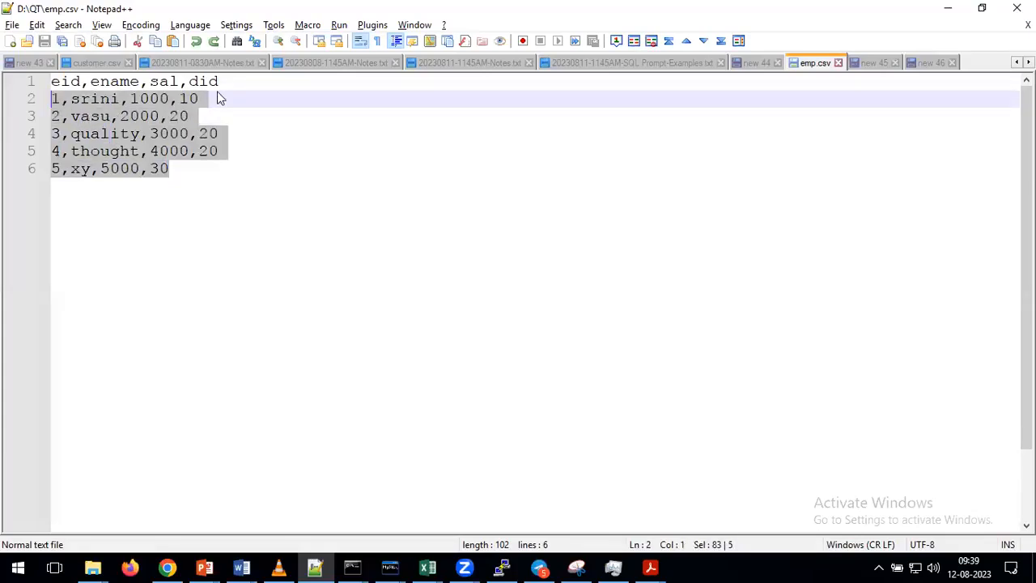
{"action": "left_click_drag", "start_coordinate": [228, 80], "coordinate": [42, 81]}
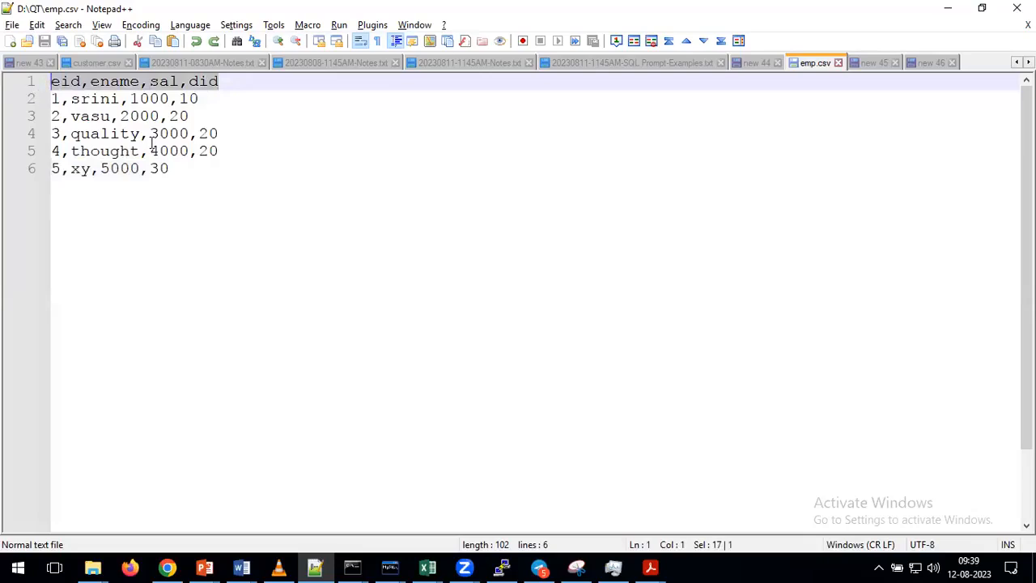
{"action": "left_click_drag", "start_coordinate": [182, 168], "coordinate": [52, 99]}
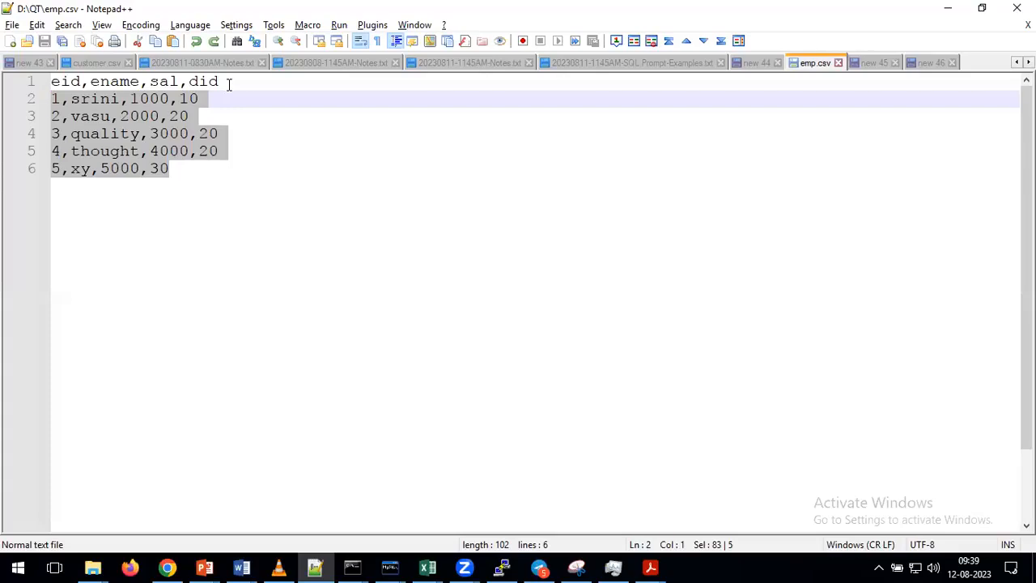
Switch to BigQuery, set the header rows to skip to 1, and create the employeeUpload table.
{"action": "key", "text": "alt+Tab"}
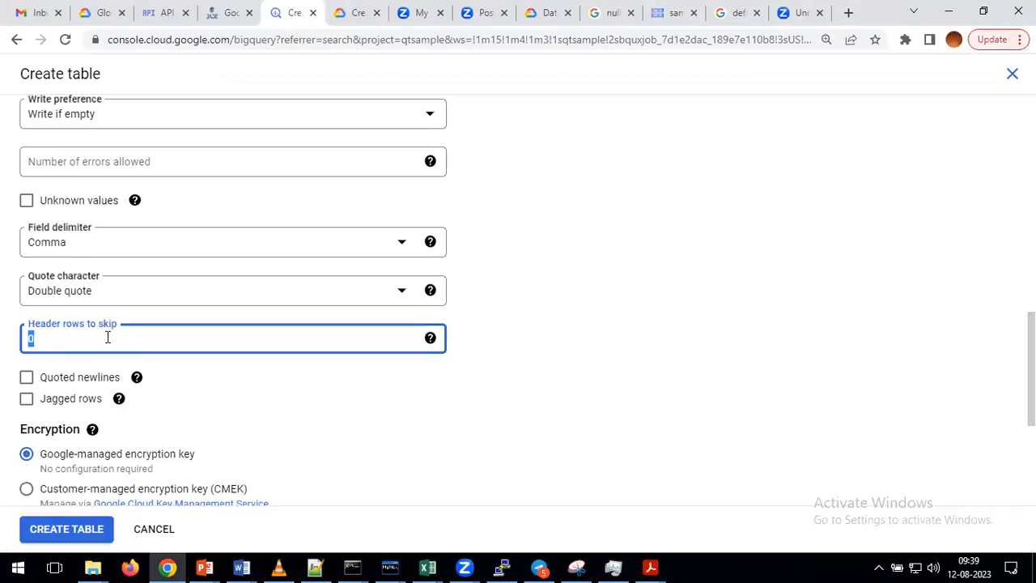
{"action": "type", "text": "1"}
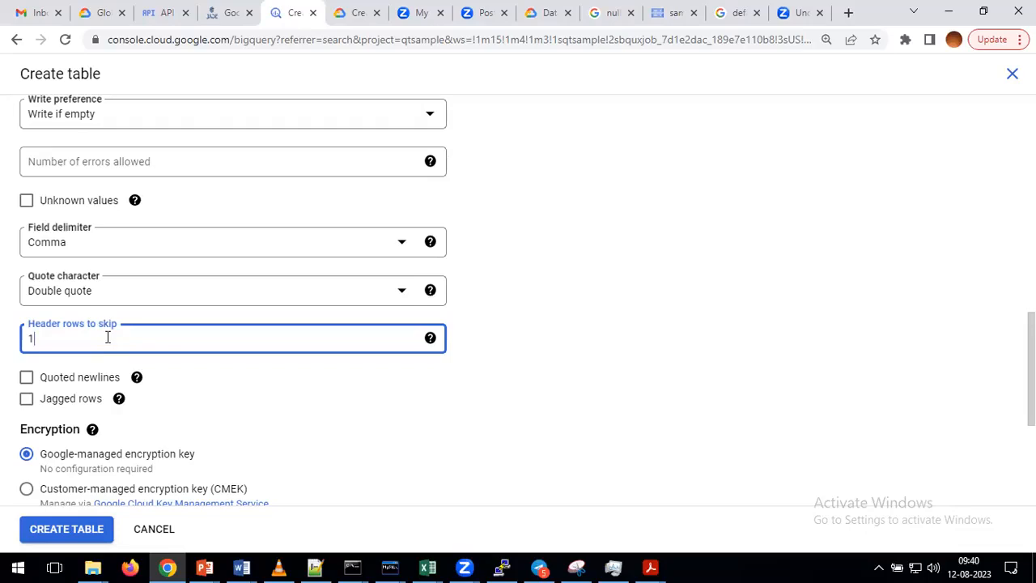
{"action": "type", "text": "2"}
{"action": "key", "text": "BackSpace"}
{"action": "type", "text": "3"}
{"action": "key", "text": "BackSpace"}
{"action": "left_click", "coordinate": [71, 529]}
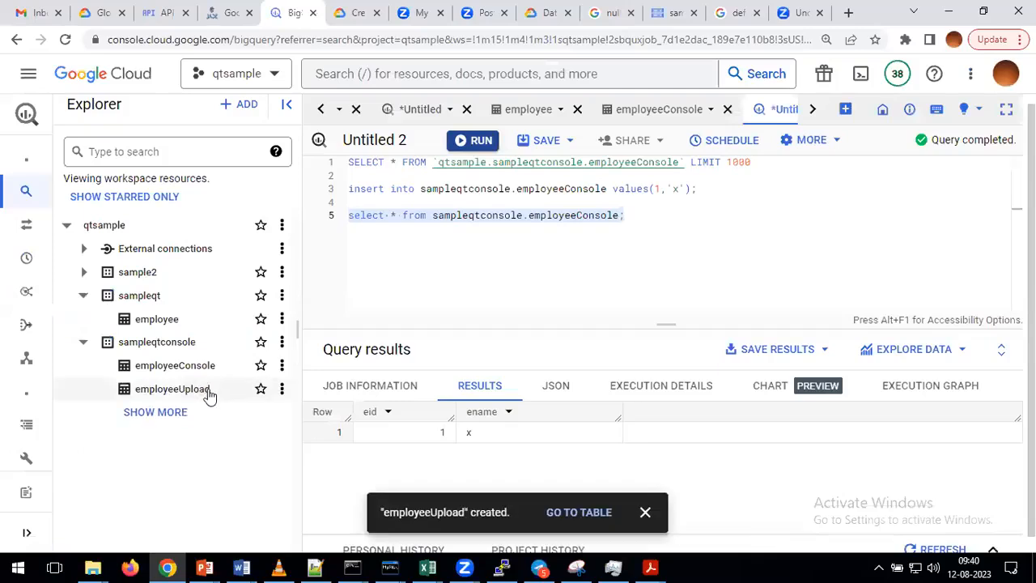
Open the employeeUpload table and review its schema, data preview and available table actions.
{"action": "left_click", "coordinate": [166, 393]}
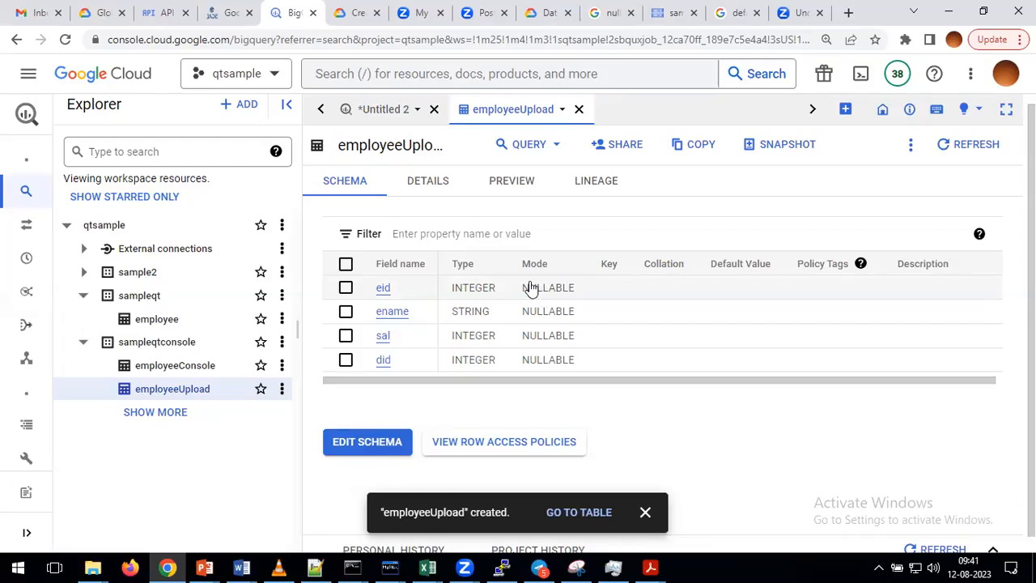
{"action": "left_click", "coordinate": [517, 184]}
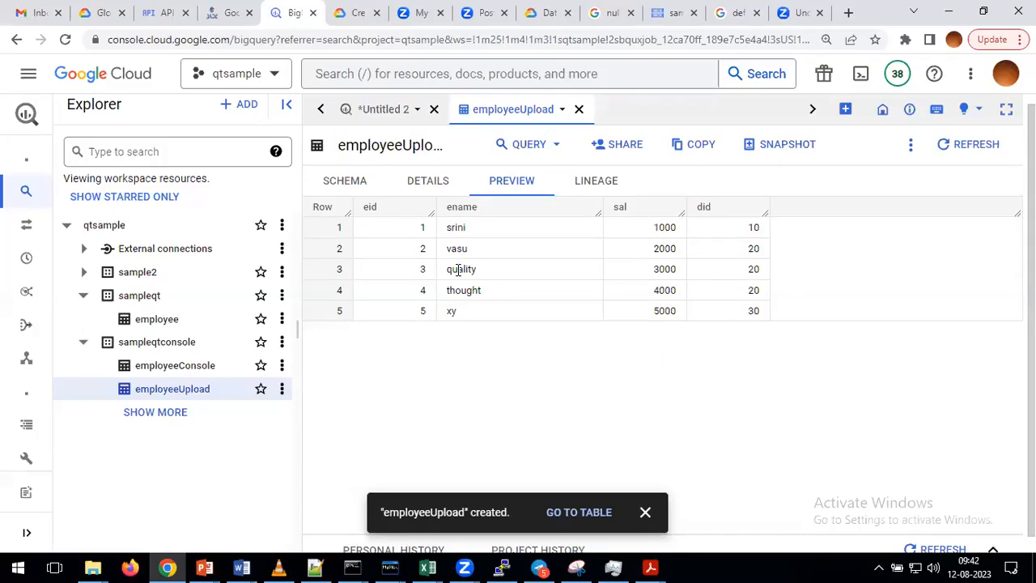
{"action": "left_click", "coordinate": [342, 179]}
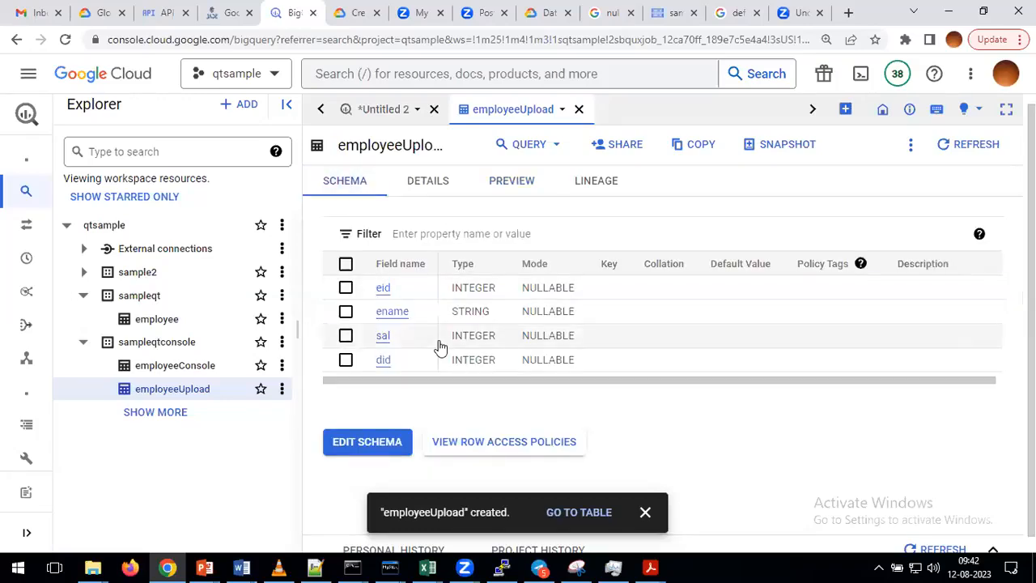
{"action": "left_click", "coordinate": [513, 186]}
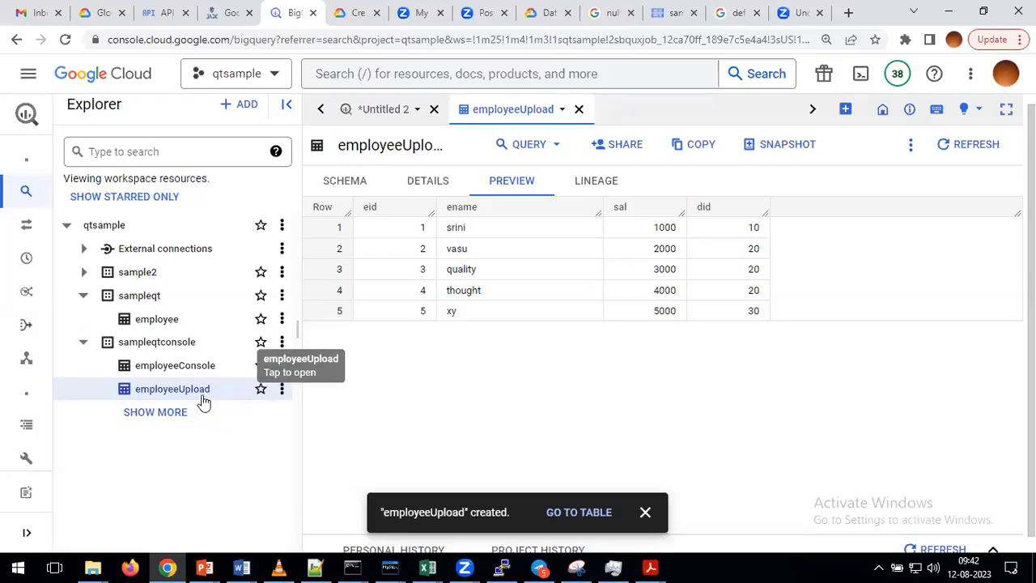
{"action": "left_click", "coordinate": [282, 390]}
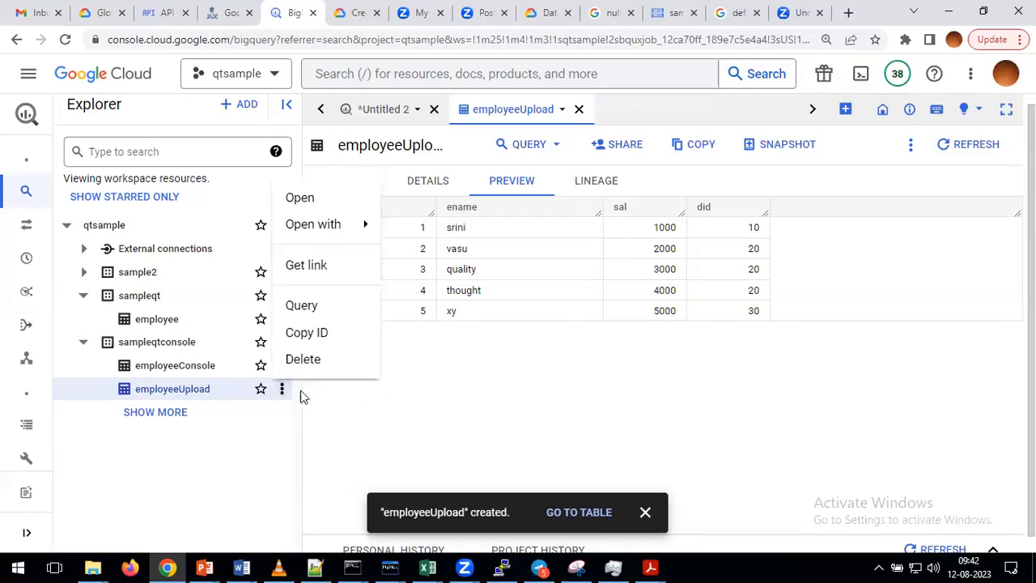
{"action": "left_click", "coordinate": [443, 411]}
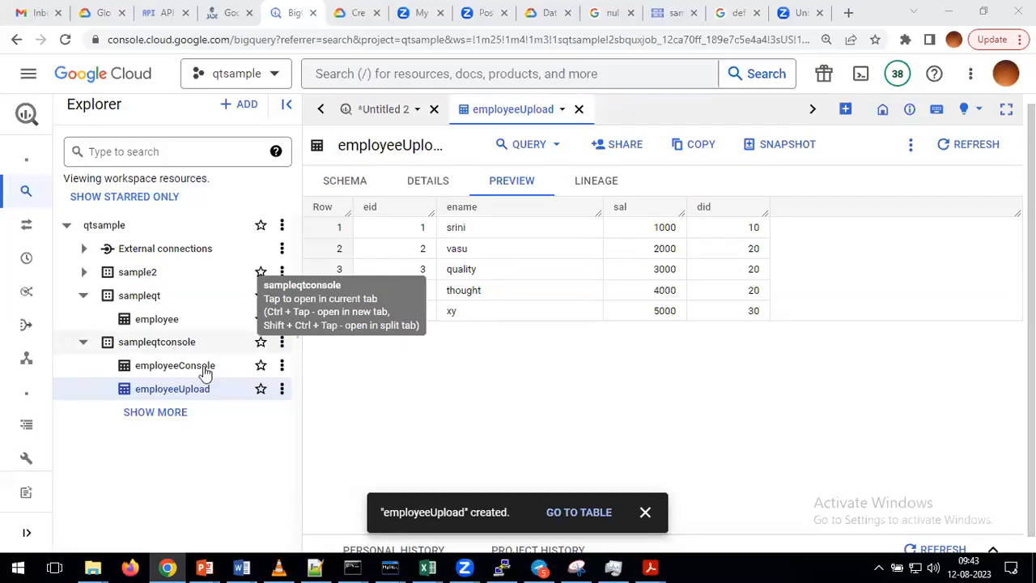
Start a new table in the sampleqtconsole dataset with Google Cloud Storage as its source.
{"action": "left_click", "coordinate": [281, 342]}
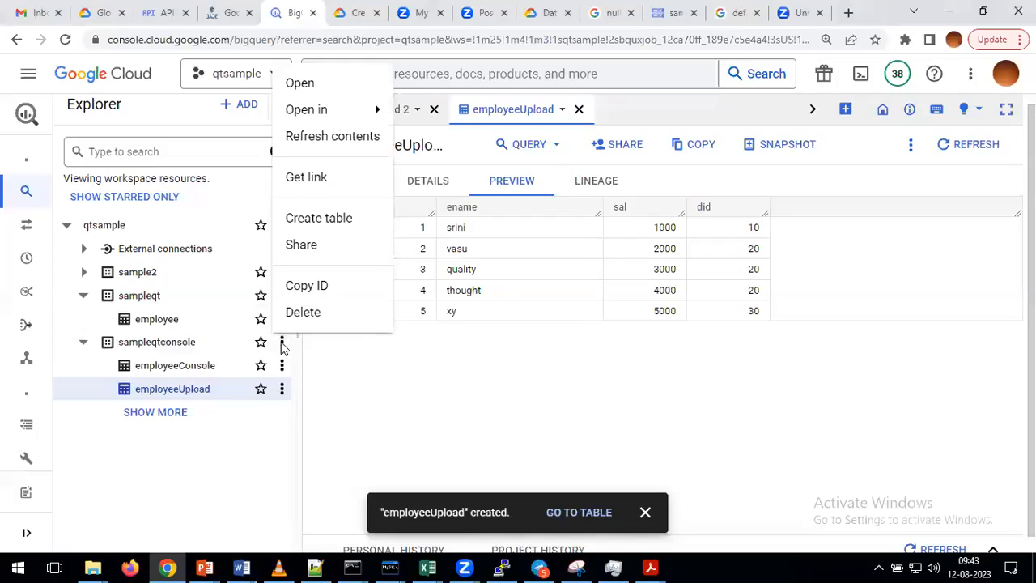
{"action": "left_click", "coordinate": [337, 227]}
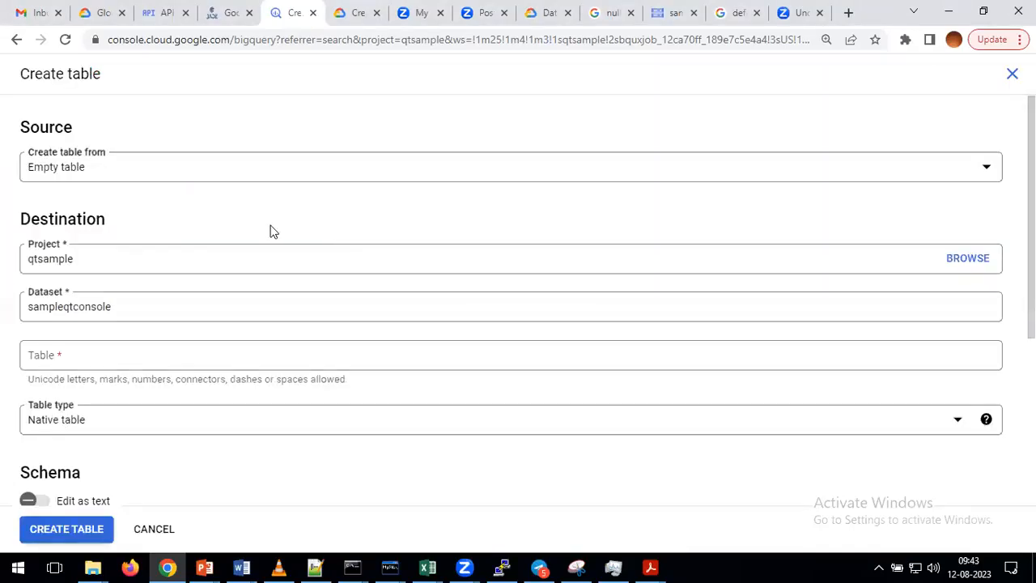
{"action": "left_click", "coordinate": [245, 179]}
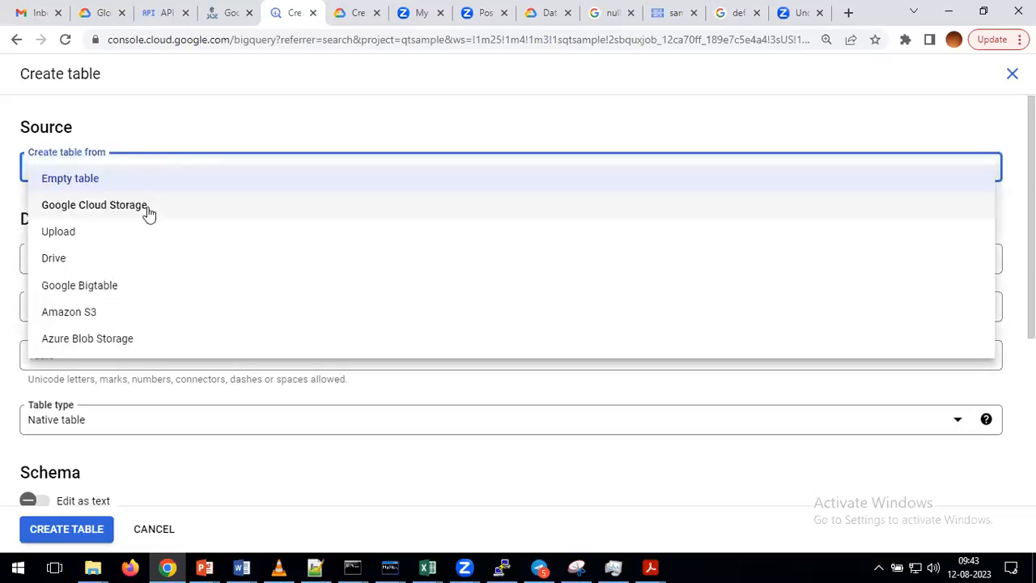
{"action": "left_click", "coordinate": [147, 207]}
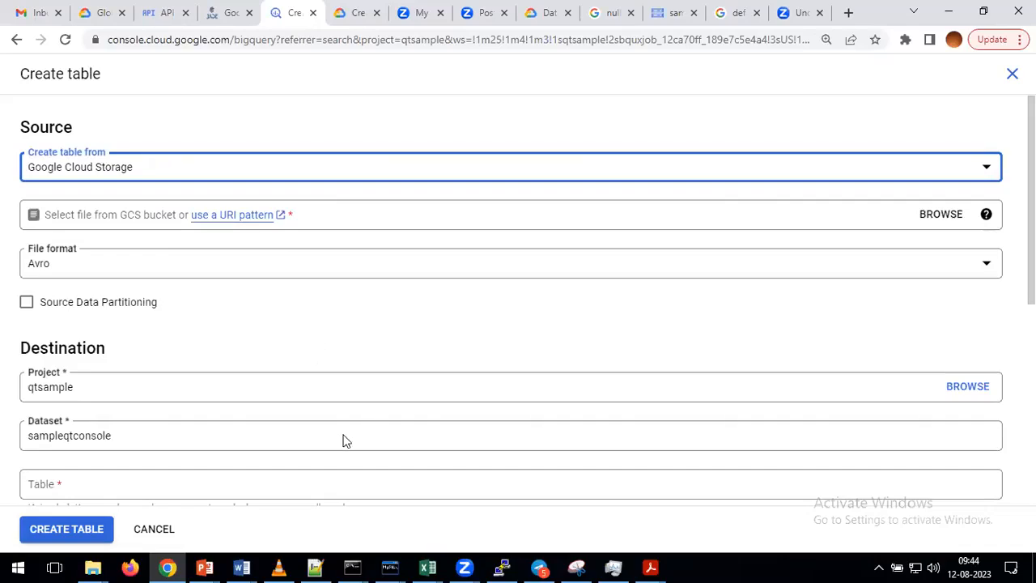
Switch to the new 46 notes in Notepad++ and append a row of asterisks and the line "1. create the bucket".
{"action": "left_click", "coordinate": [315, 567]}
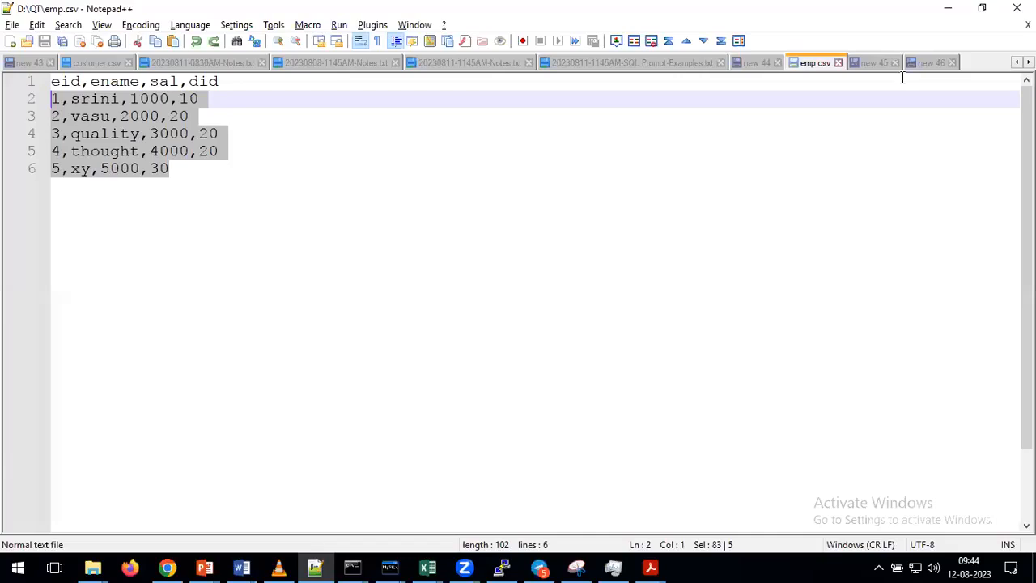
{"action": "left_click", "coordinate": [931, 62]}
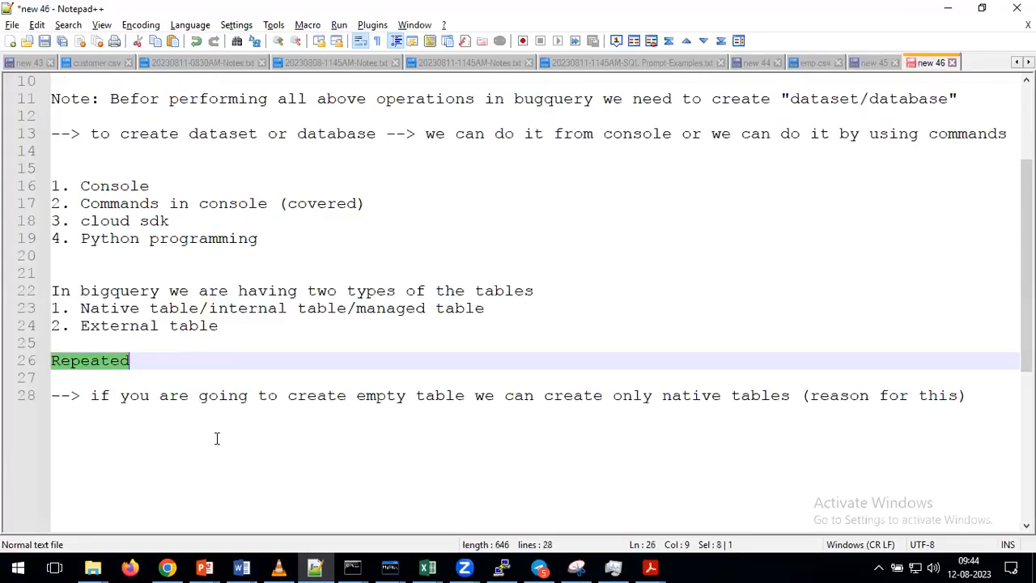
{"action": "left_click", "coordinate": [216, 438]}
{"action": "key", "text": "Return"}
{"action": "type", "text": "*************************************"}
{"action": "key", "text": "Return"}
{"action": "key", "text": "Return"}
{"action": "type", "text": "1. create the bucket by selecting the p"}
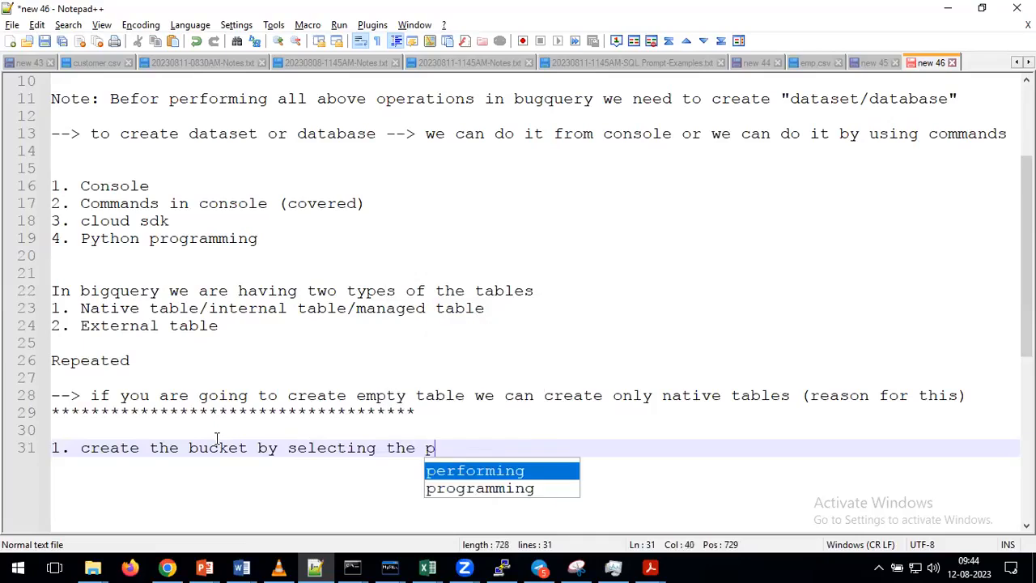
{"action": "key", "text": "BackSpace"}
{"action": "key", "text": "BackSpace"}
{"action": "key", "text": "BackSpace"}
{"action": "key", "text": "BackSpace"}
{"action": "key", "text": "BackSpace"}
{"action": "key", "text": "BackSpace"}
{"action": "key", "text": "BackSpace"}
{"action": "key", "text": "BackSpace"}
{"action": "key", "text": "BackSpace"}
{"action": "key", "text": "BackSpace"}
{"action": "key", "text": "BackSpace"}
{"action": "key", "text": "BackSpace"}
{"action": "key", "text": "BackSpace"}
{"action": "key", "text": "BackSpace"}
{"action": "key", "text": "BackSpace"}
{"action": "key", "text": "BackSpace"}
{"action": "key", "text": "BackSpace"}
{"action": "key", "text": "BackSpace"}
{"action": "key", "text": "BackSpace"}
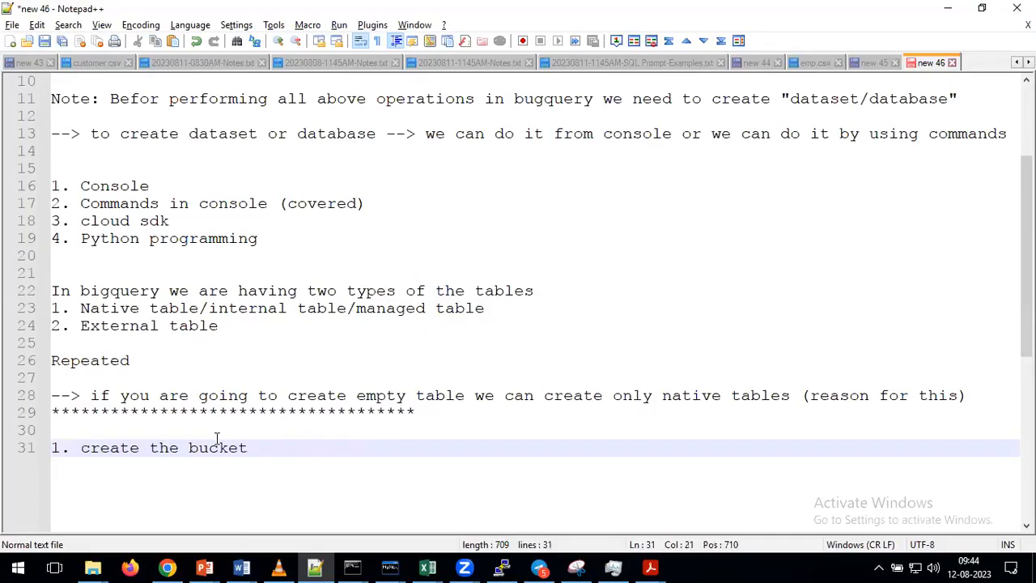
Insert "1. select the project" above the bucket line, renumber that line as 2, and add "3. upload the file" below.
{"action": "key", "text": "Up"}
{"action": "type", "text": "1. select the project"}
{"action": "key", "text": "Down"}
{"action": "key", "text": "Home"}
{"action": "key", "text": "Delete"}
{"action": "type", "text": "2"}
{"action": "key", "text": "End"}
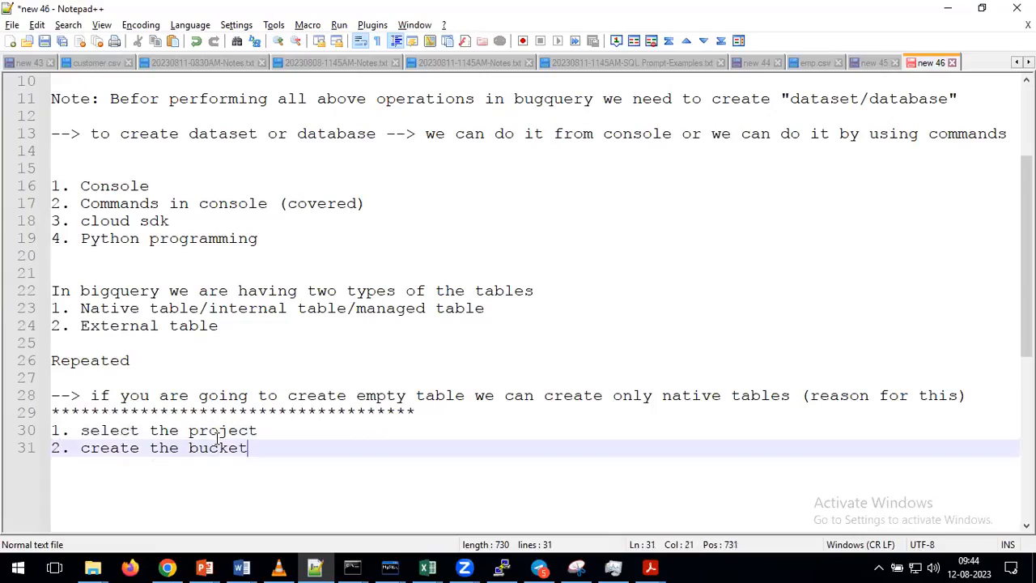
{"action": "key", "text": "Return"}
{"action": "type", "text": "3. upload the file"}
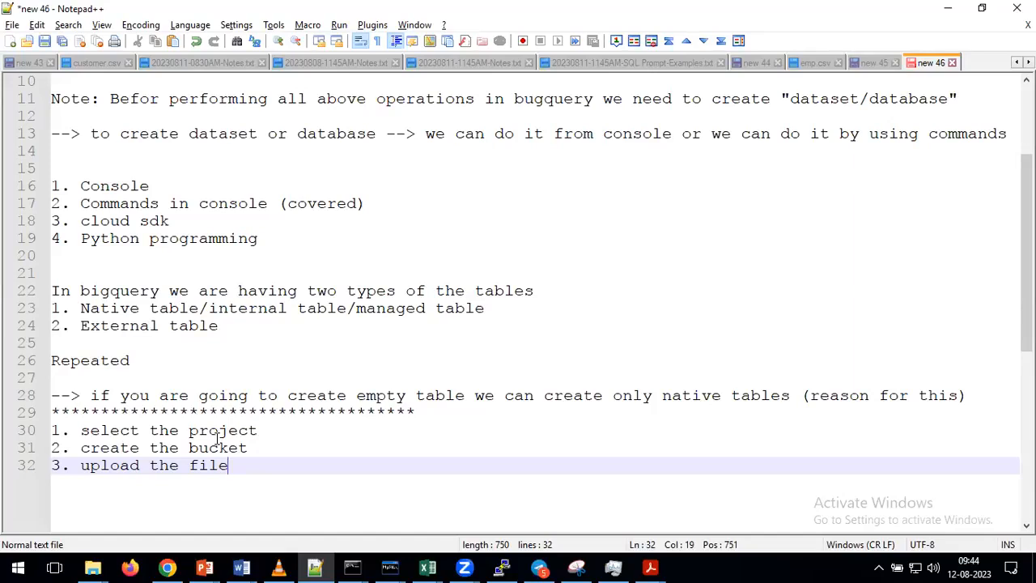
Add the command "gsutil mb sampleqt" under the create-the-bucket line, followed by a blank line.
{"action": "key", "text": "Up"}
{"action": "key", "text": "Right"}
{"action": "key", "text": "Right"}
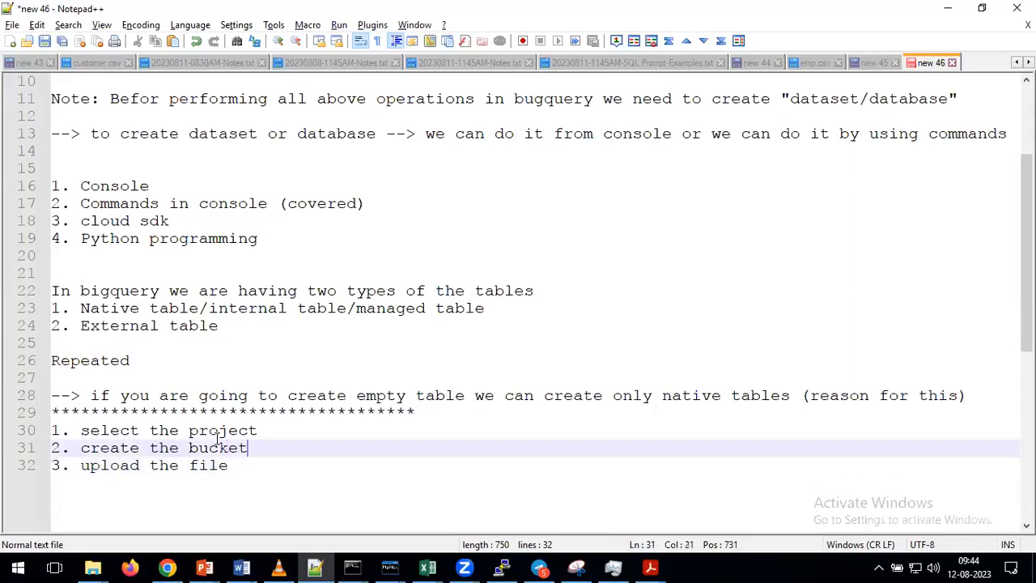
{"action": "key", "text": "Return"}
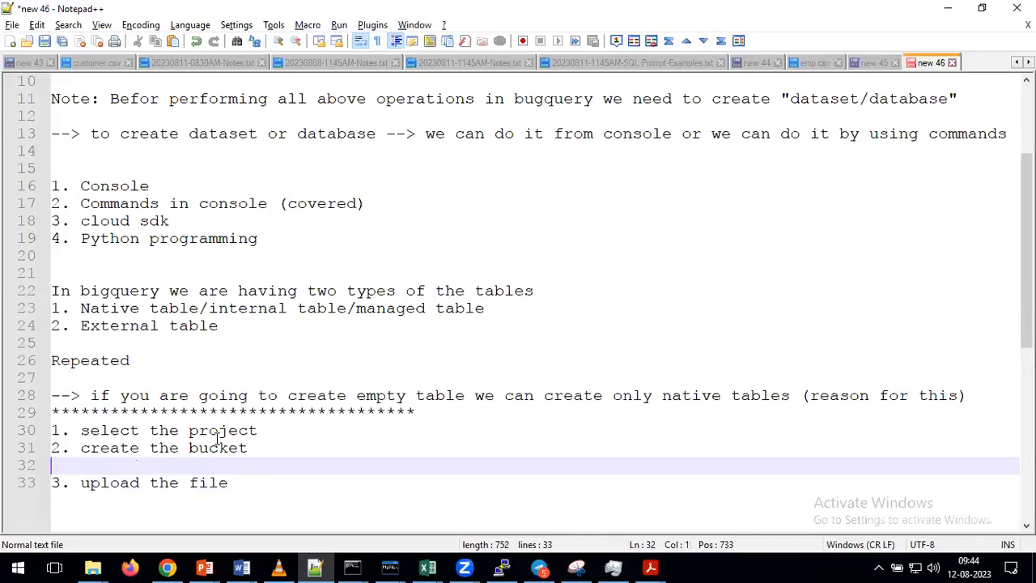
{"action": "key", "text": "Return"}
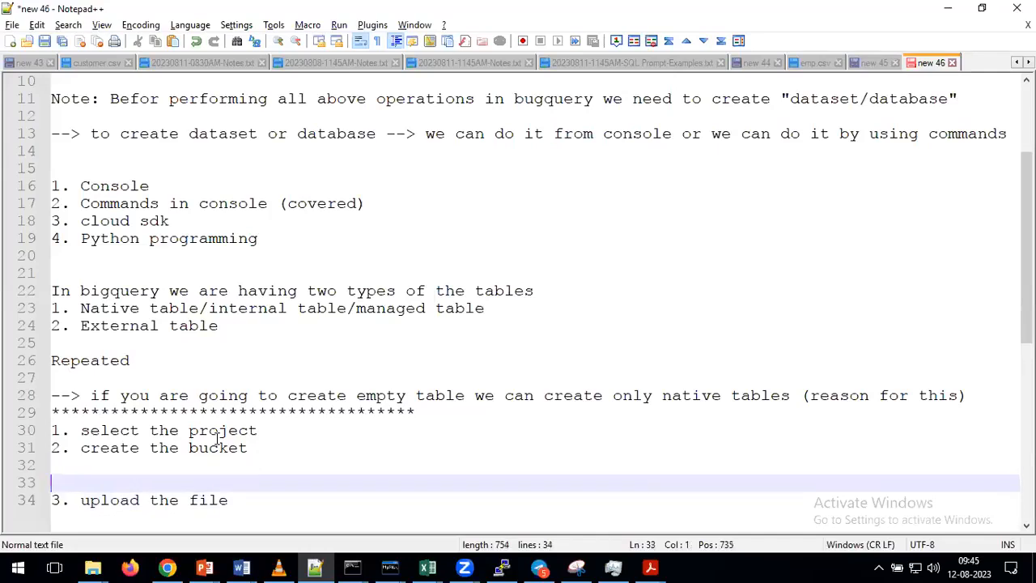
{"action": "key", "text": "Up"}
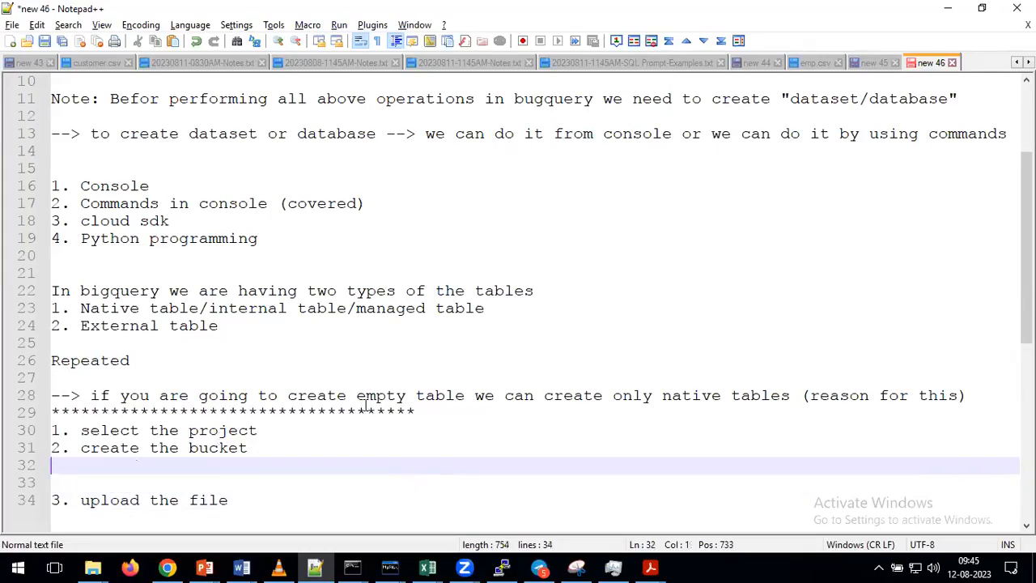
{"action": "scroll", "coordinate": [362, 405], "scroll_direction": "down", "scroll_amount": 2}
{"action": "type", "text": "gsutil"}
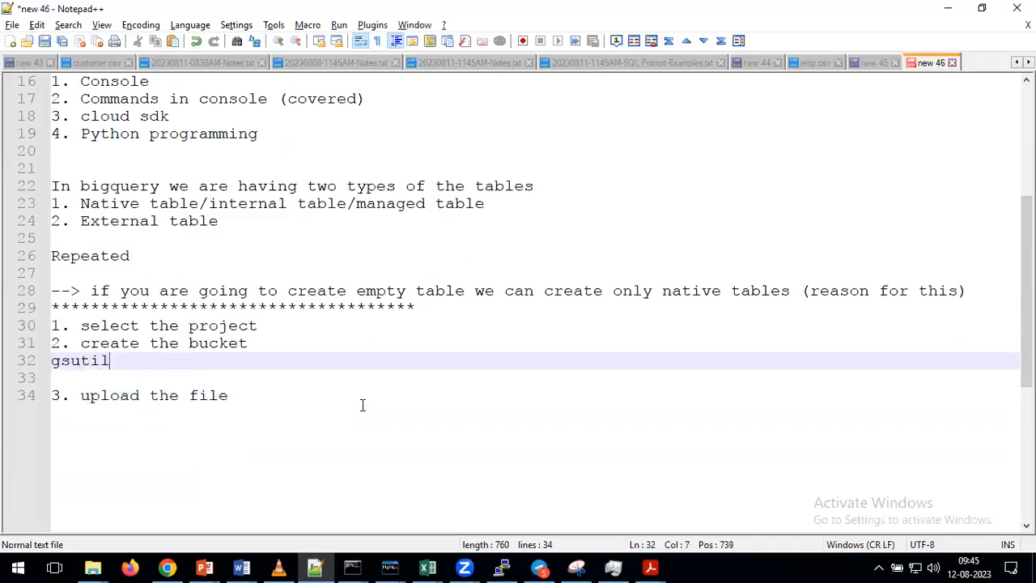
{"action": "type", "text": " mb sam"}
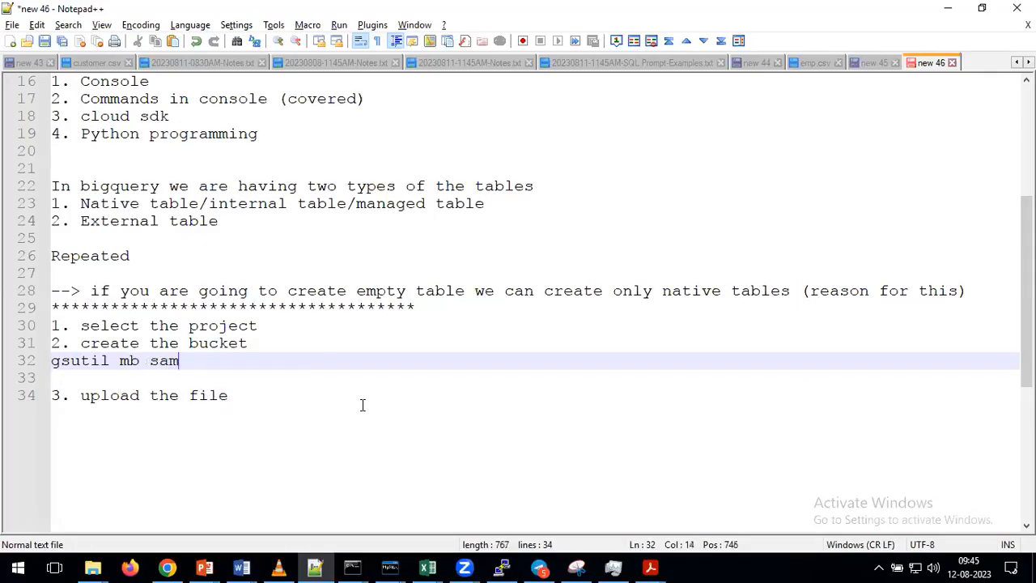
{"action": "type", "text": "pleqt"}
{"action": "scroll", "coordinate": [186, 376], "scroll_direction": "down", "scroll_amount": 2}
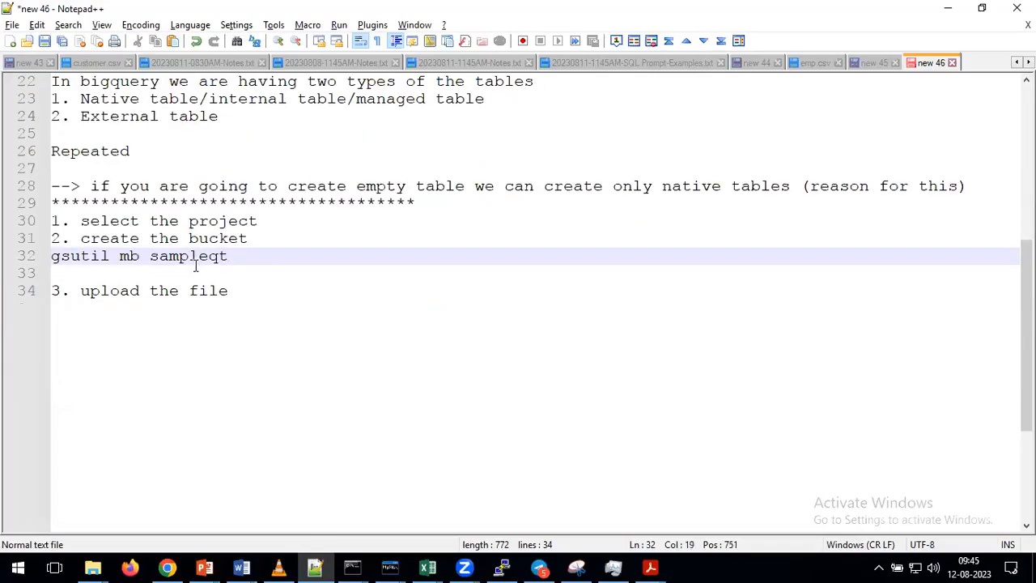
Begin a new command line with "gsutil" under the "3. upload the file" line.
{"action": "left_click", "coordinate": [248, 290]}
{"action": "key", "text": "Return"}
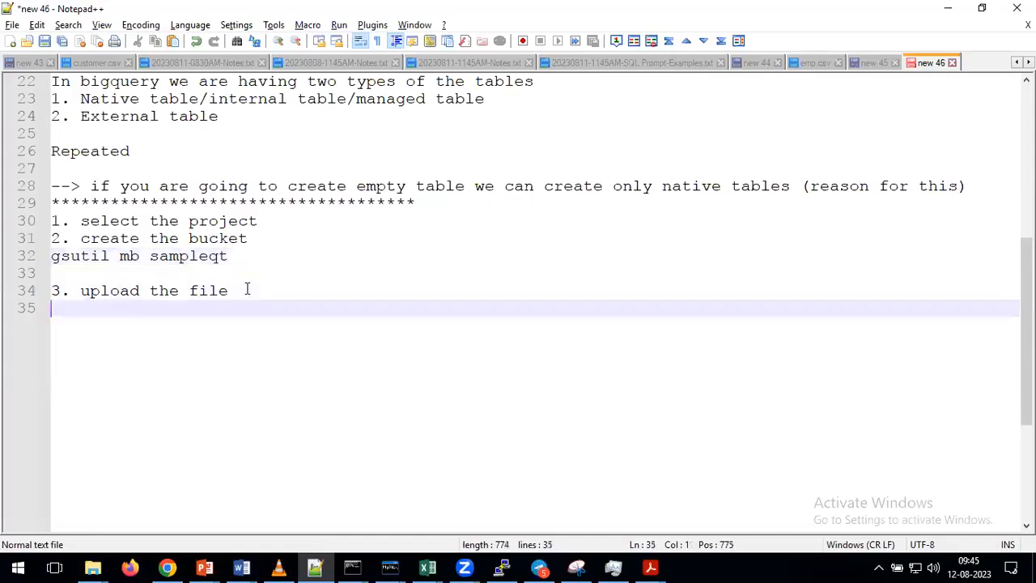
{"action": "type", "text": "gsutil "}
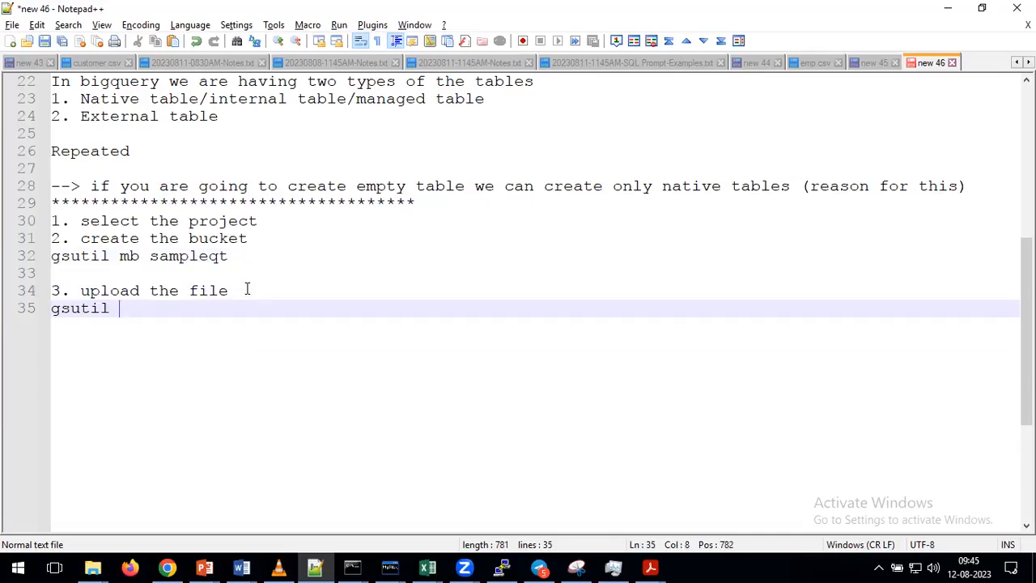
{"action": "type", "text": "upload"}
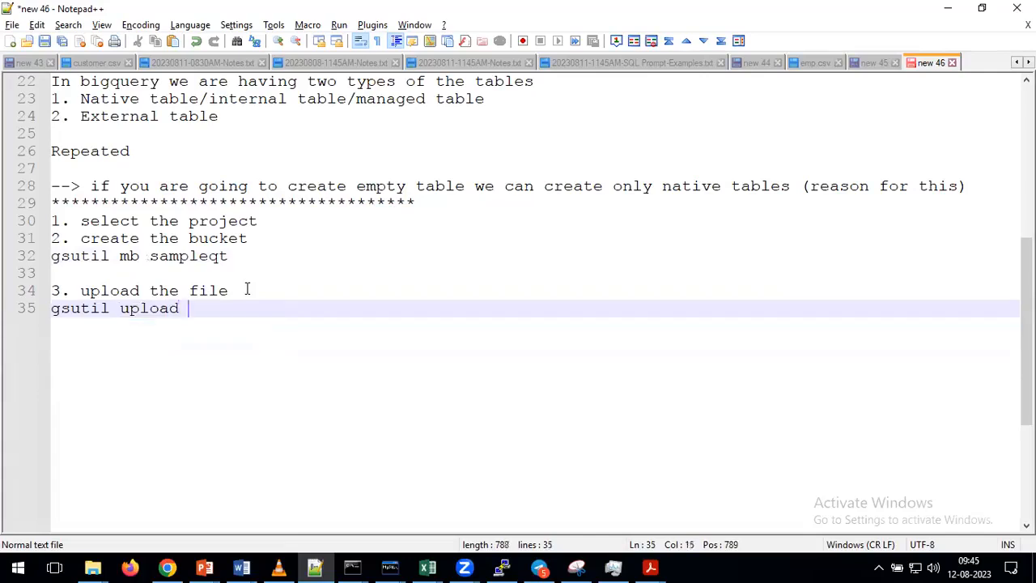
{"action": "key", "text": "BackSpace"}
{"action": "key", "text": "BackSpace"}
{"action": "key", "text": "BackSpace"}
{"action": "key", "text": "BackSpace"}
{"action": "key", "text": "BackSpace"}
{"action": "key", "text": "BackSpace"}
{"action": "key", "text": "BackSpace"}
Complete the upload command with "cp sourcepath targetpath" after gsutil and end the line.
{"action": "type", "text": "cp s"}
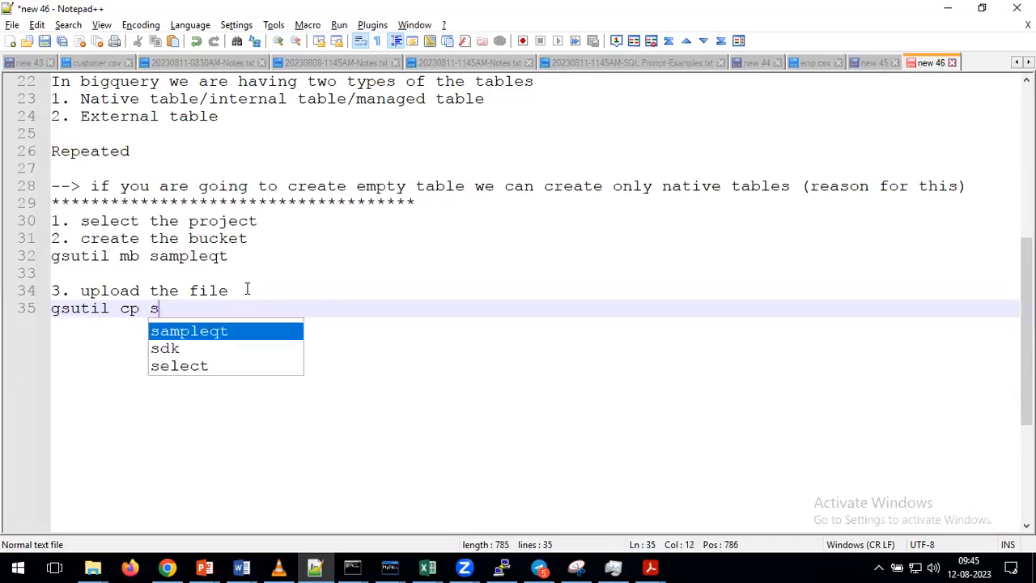
{"action": "type", "text": "ourcepath t"}
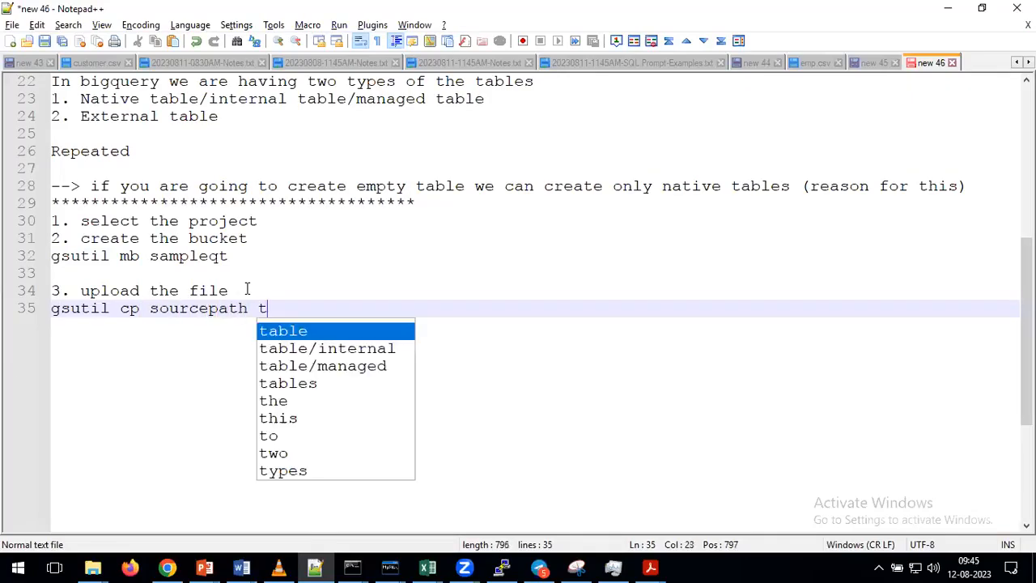
{"action": "type", "text": "argetpat"}
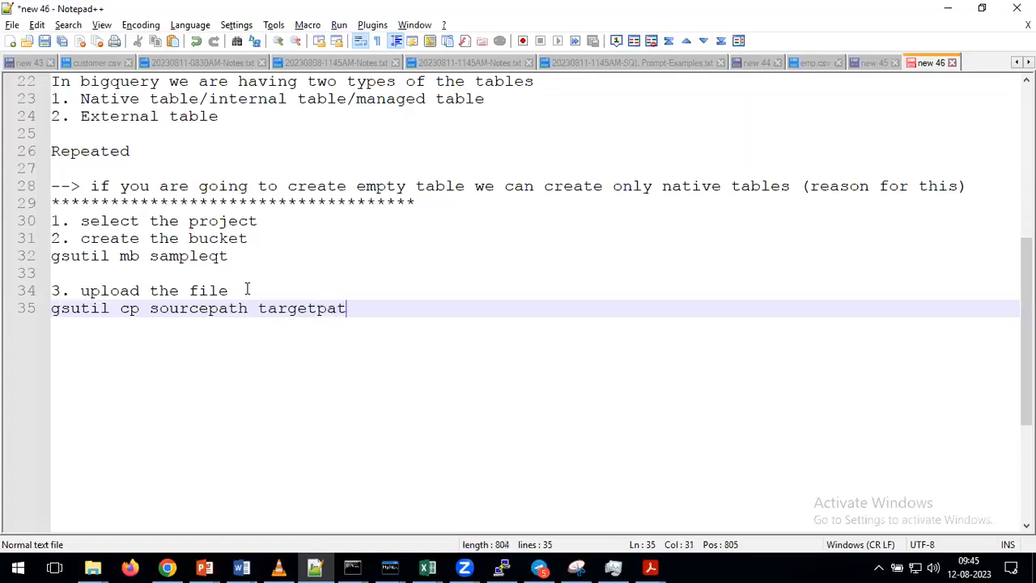
{"action": "type", "text": "h"}
{"action": "key", "text": "Return"}
{"action": "key", "text": "shift+Up"}
{"action": "key", "text": "shift+Up"}
{"action": "key", "text": "shift+Up"}
{"action": "key", "text": "shift+Up"}
{"action": "key", "text": "shift+Up"}
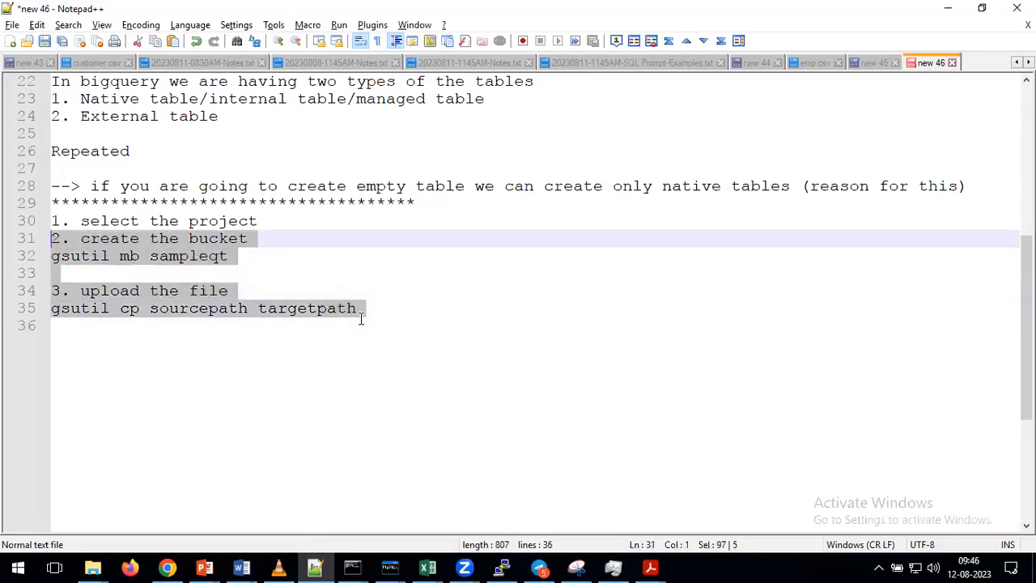
{"action": "key", "text": "shift+Up"}
{"action": "key", "text": "Down"}
{"action": "key", "text": "Down"}
{"action": "key", "text": "Return"}
{"action": "key", "text": "BackSpace"}
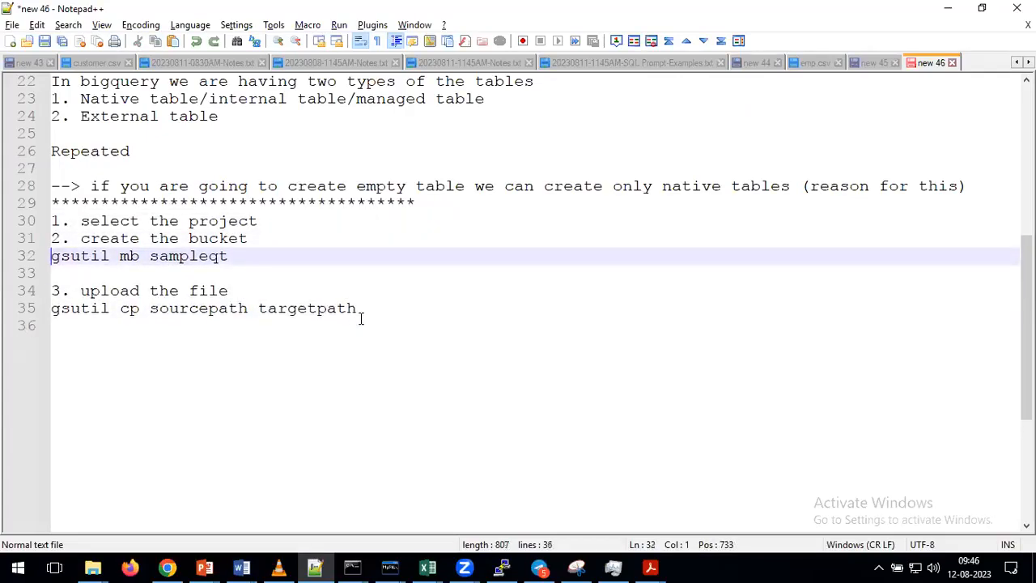
{"action": "key", "text": "Down"}
{"action": "key", "text": "Down"}
{"action": "key", "text": "Down"}
{"action": "key", "text": "Down"}
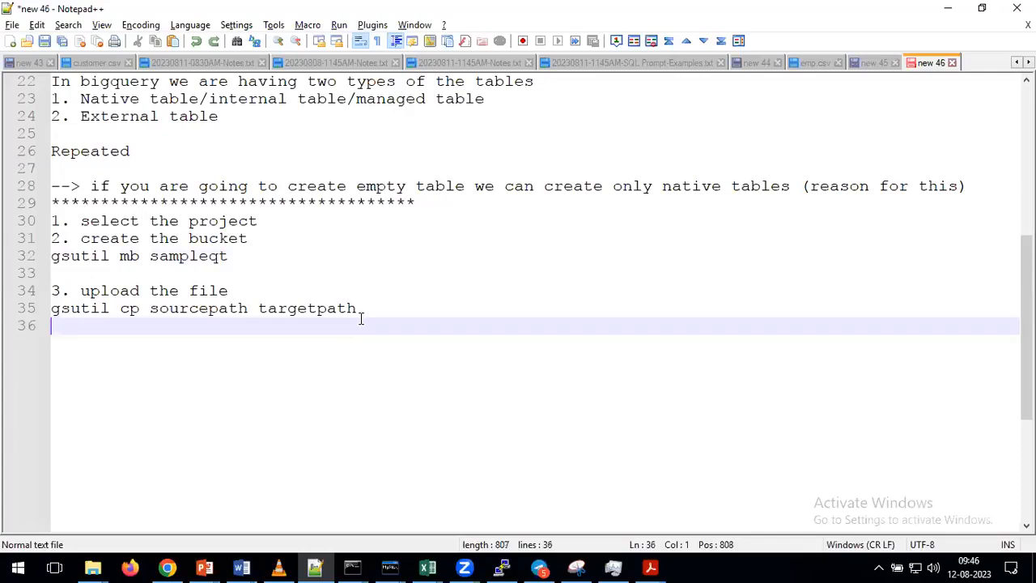
Add a "console:" heading below the commands, followed by the lines "1. create bucket" and "2. upload file".
{"action": "key", "text": "Return"}
{"action": "type", "text": "console:"}
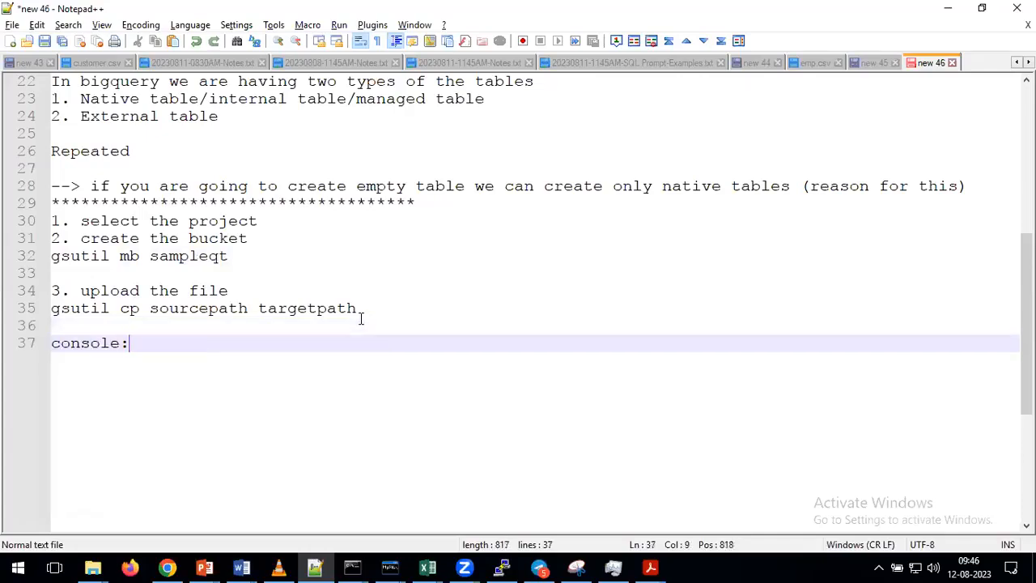
{"action": "key", "text": "Return"}
{"action": "key", "text": "Return"}
{"action": "type", "text": "1. create"}
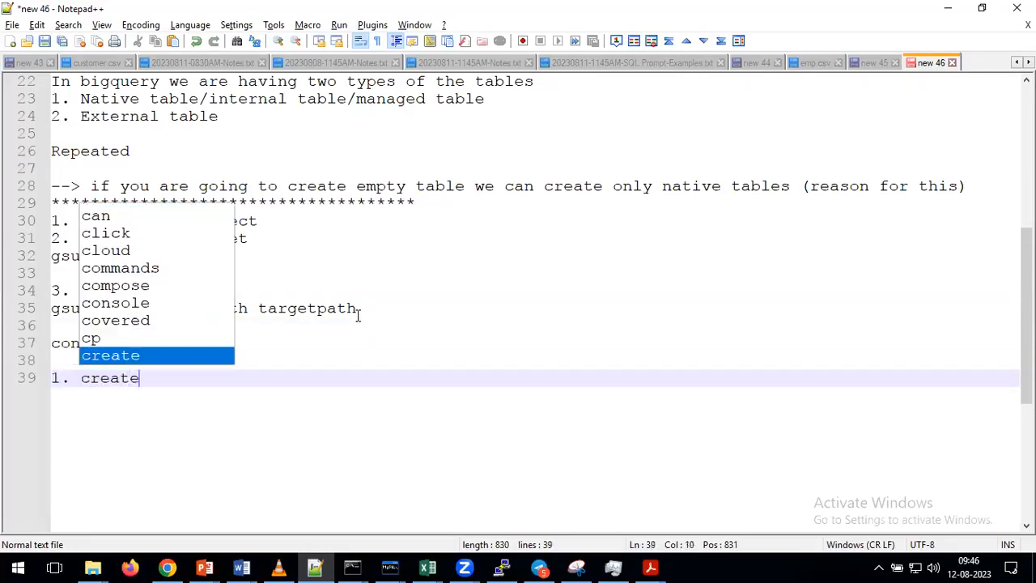
{"action": "type", "text": " bucket"}
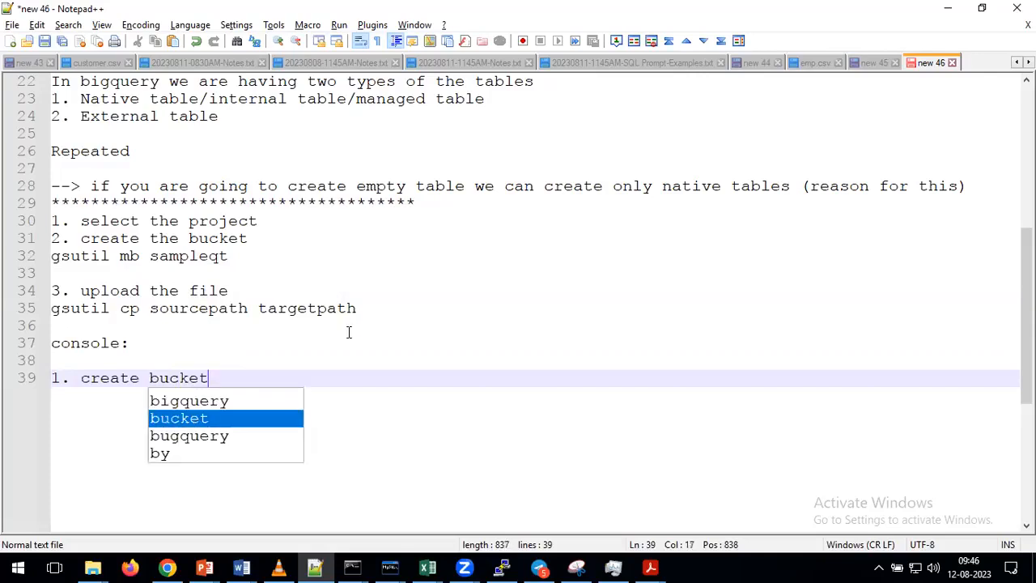
{"action": "key", "text": "Return"}
{"action": "key", "text": "Return"}
{"action": "type", "text": "2. "}
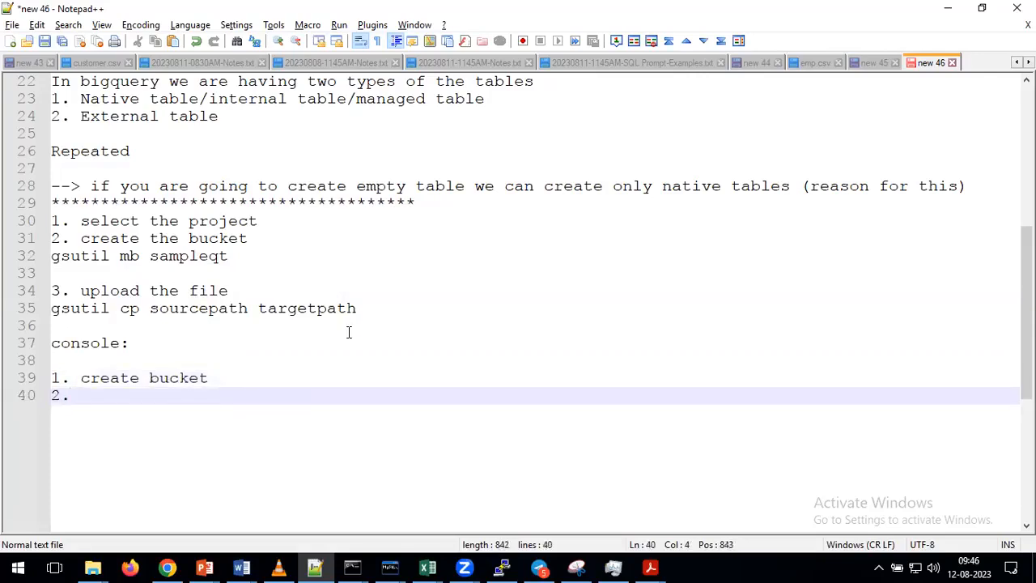
{"action": "type", "text": "upload file"}
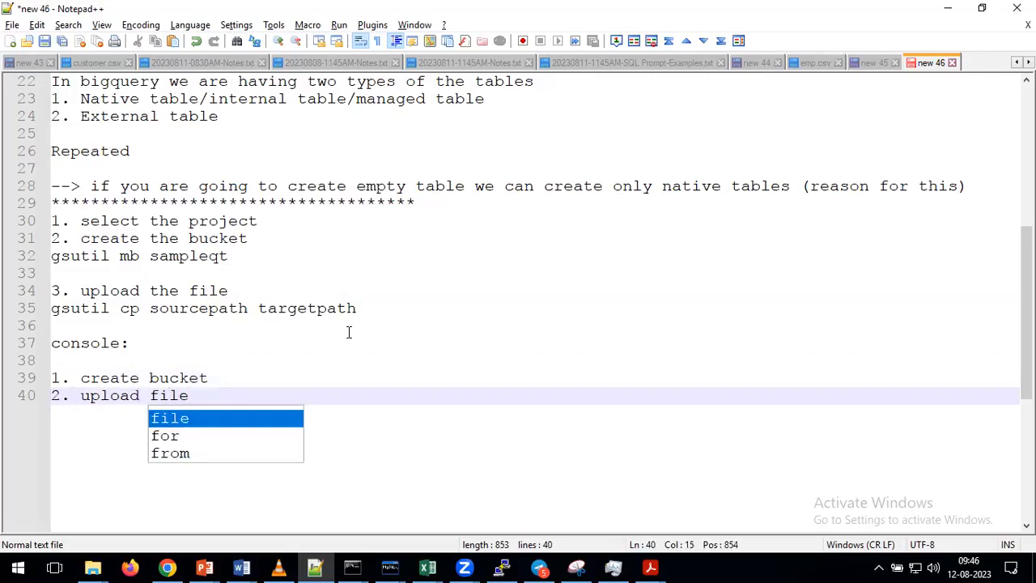
Switch to Cloud Storage in Chrome, open the sampleb19cde bucket from the bucket list, and collapse the upload progress window.
{"action": "left_click", "coordinate": [167, 567]}
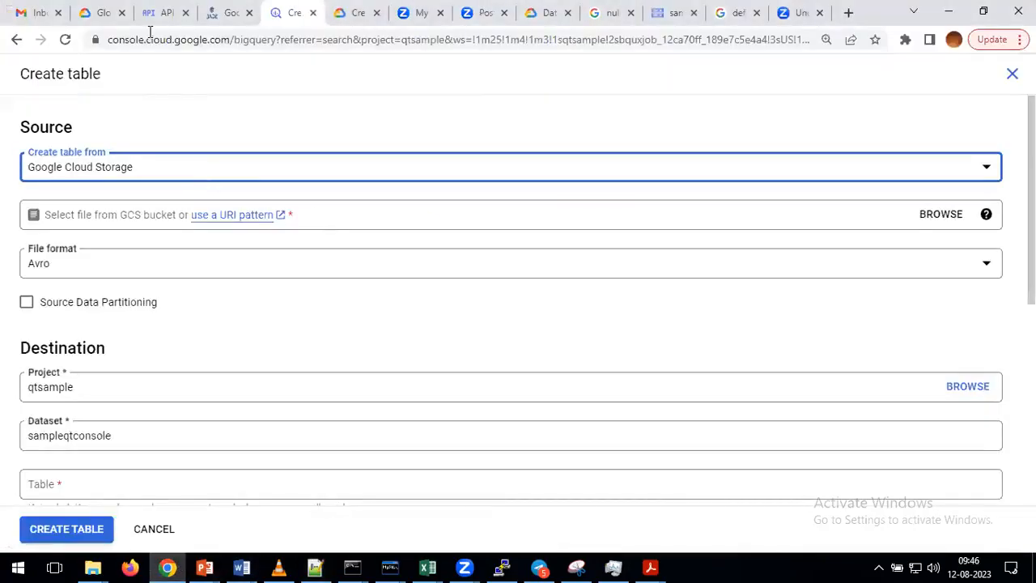
{"action": "left_click", "coordinate": [669, 19]}
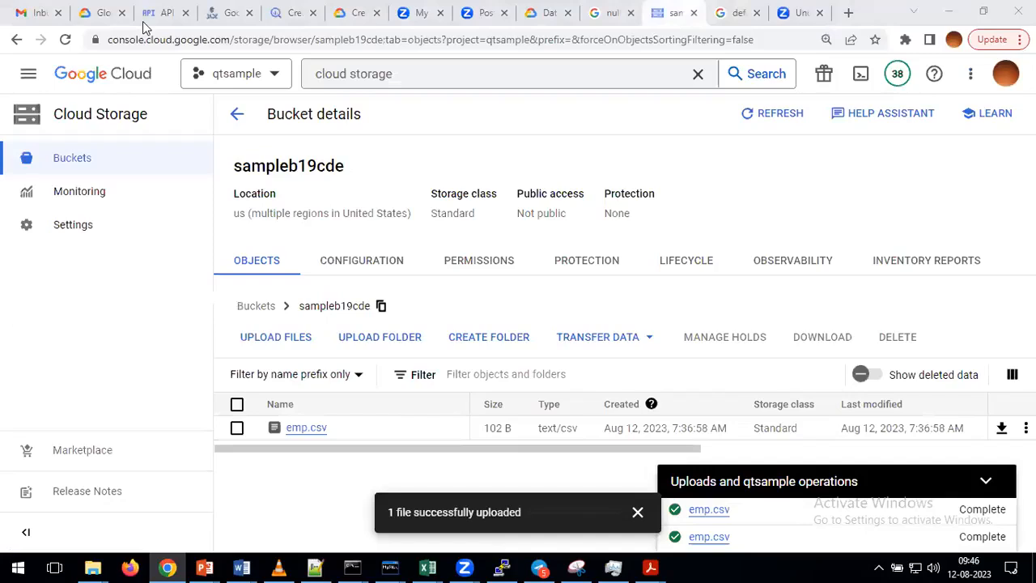
{"action": "left_click", "coordinate": [87, 160]}
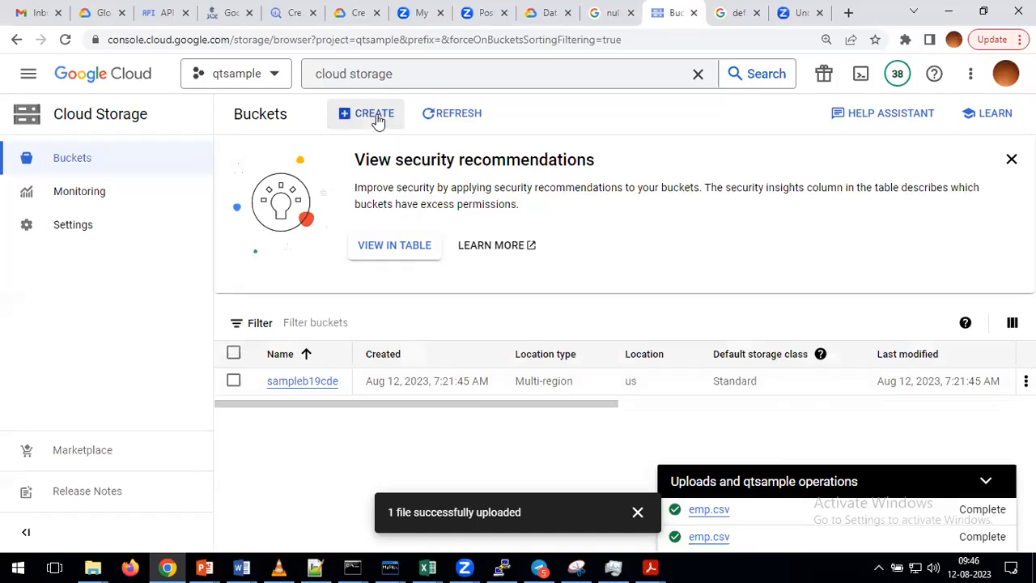
{"action": "left_click", "coordinate": [316, 382]}
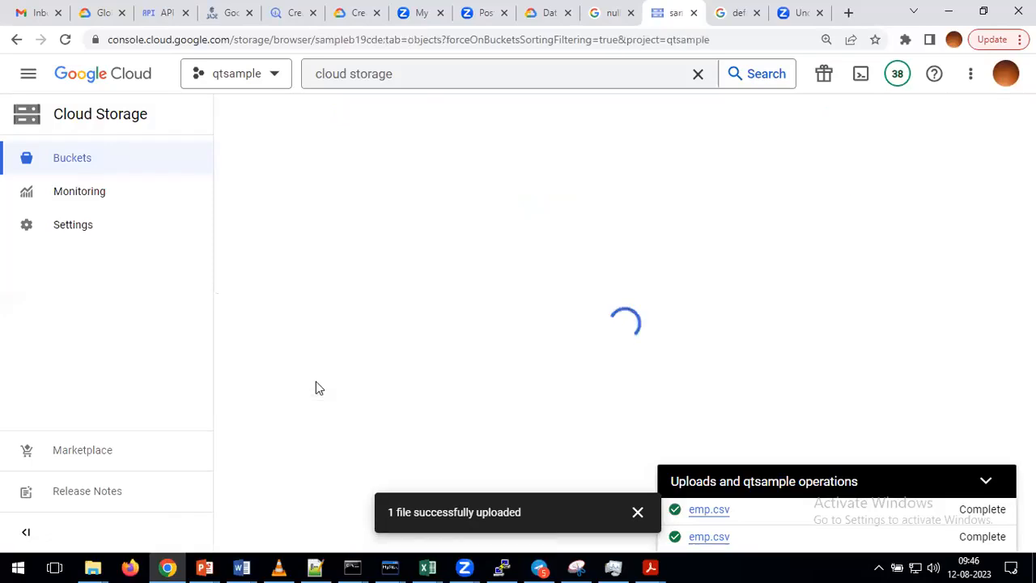
{"action": "left_click", "coordinate": [963, 481]}
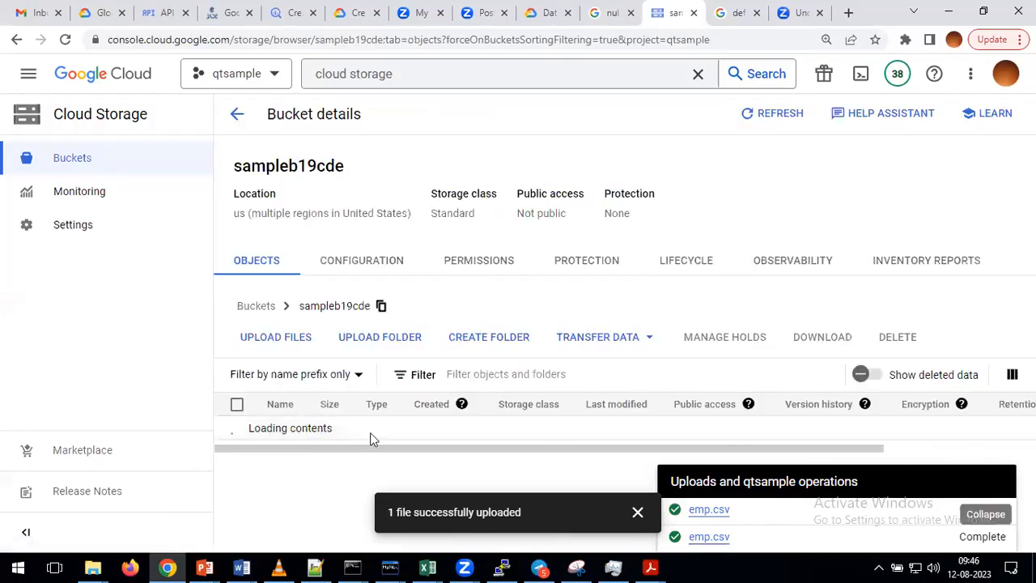
Permanently delete emp.csv from the sampleb19cde bucket.
{"action": "left_click", "coordinate": [236, 405]}
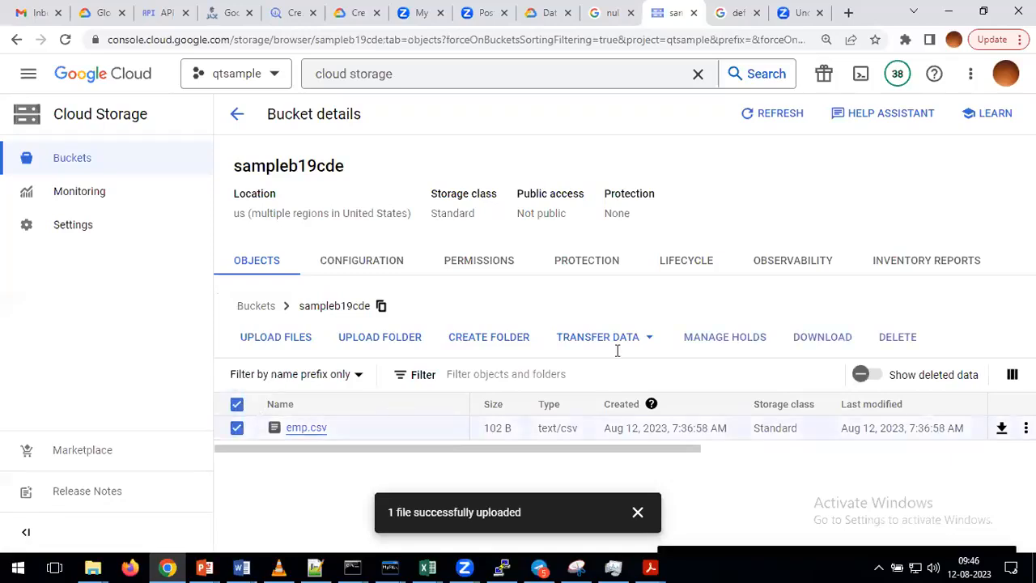
{"action": "left_click", "coordinate": [899, 338]}
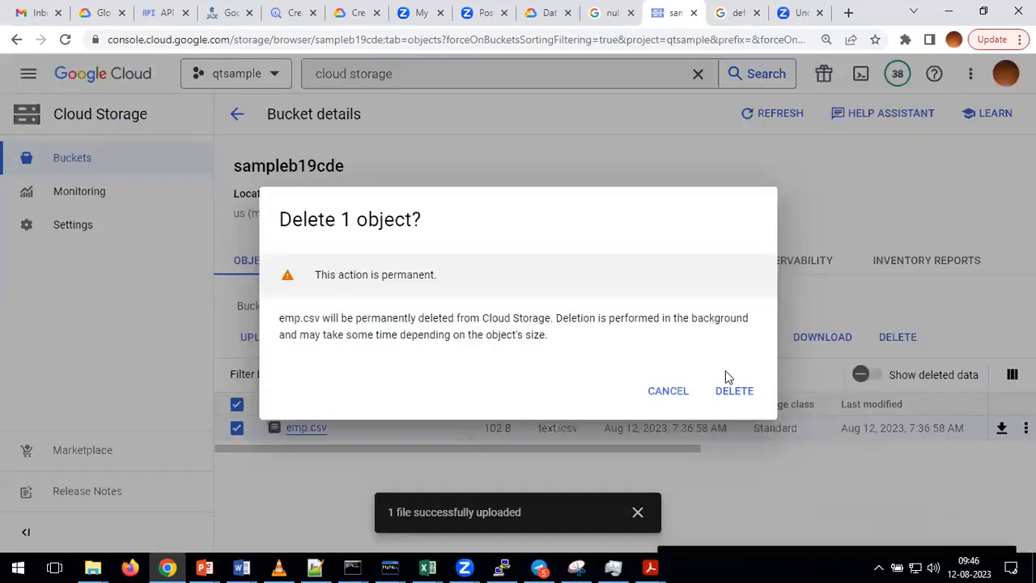
{"action": "left_click", "coordinate": [733, 392]}
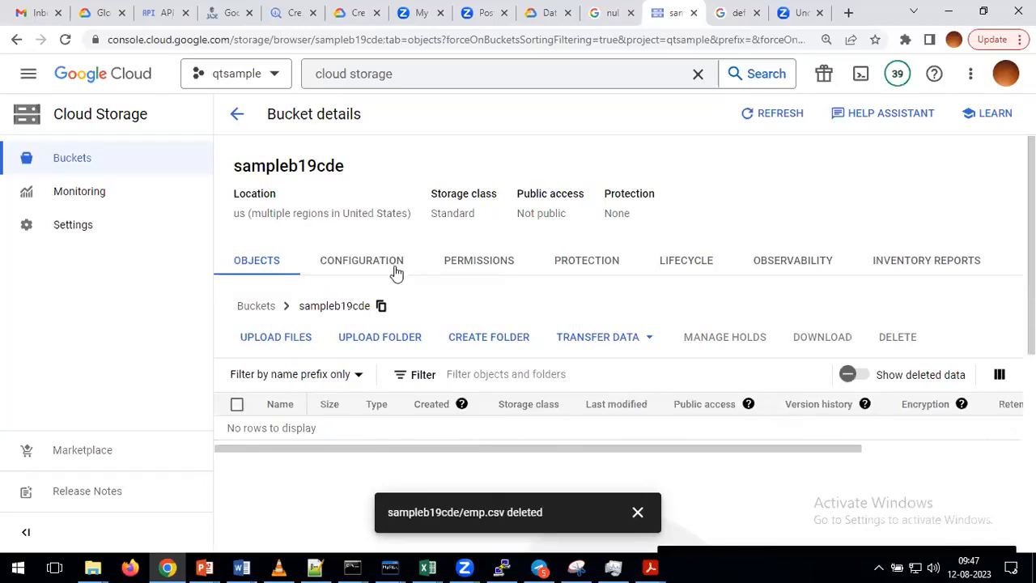
Upload the emp CSV file from the QT folder on drive D into the sampleb19cde bucket.
{"action": "left_click", "coordinate": [275, 337]}
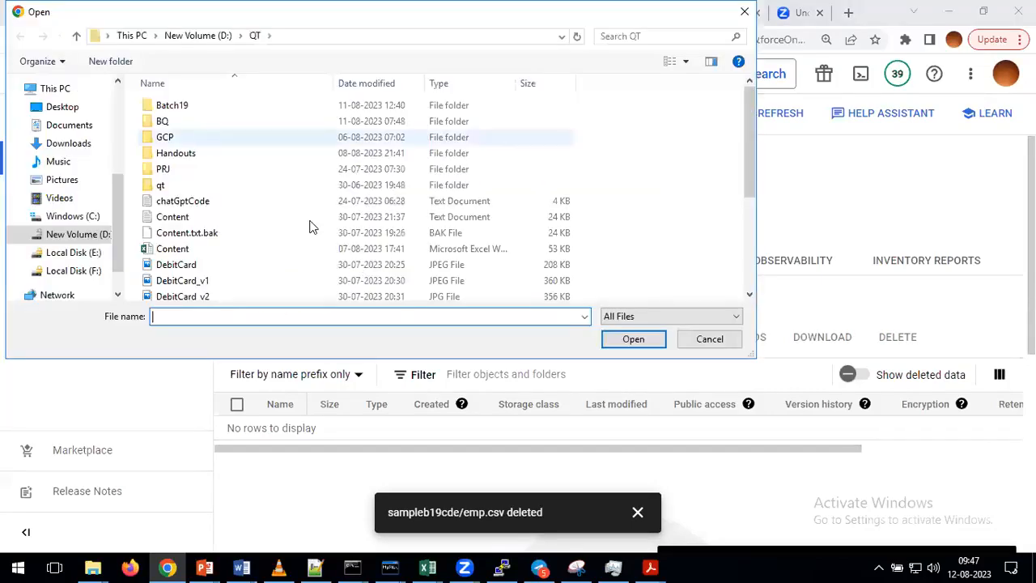
{"action": "scroll", "coordinate": [168, 202], "scroll_direction": "down", "scroll_amount": 3}
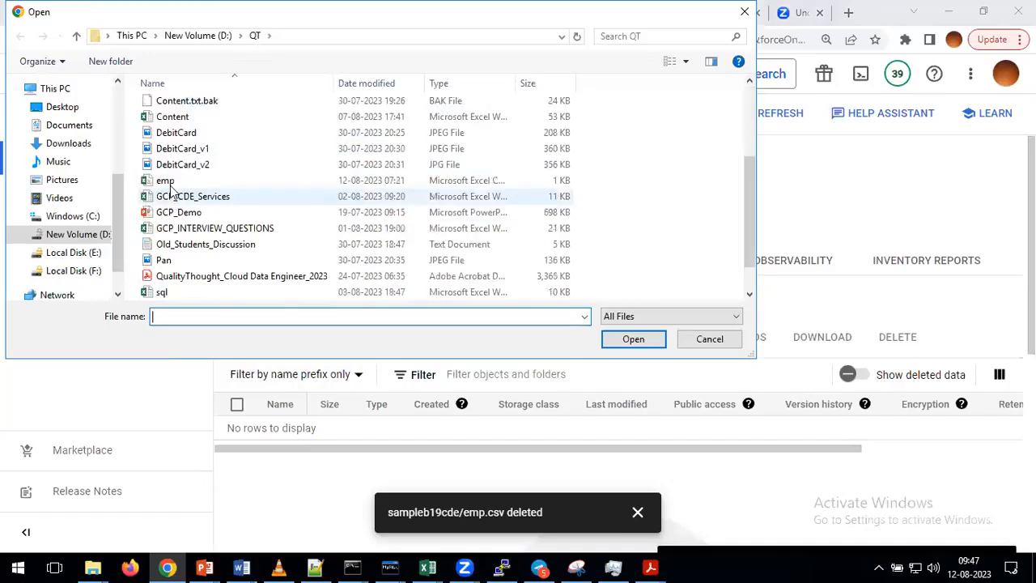
{"action": "left_click", "coordinate": [169, 183]}
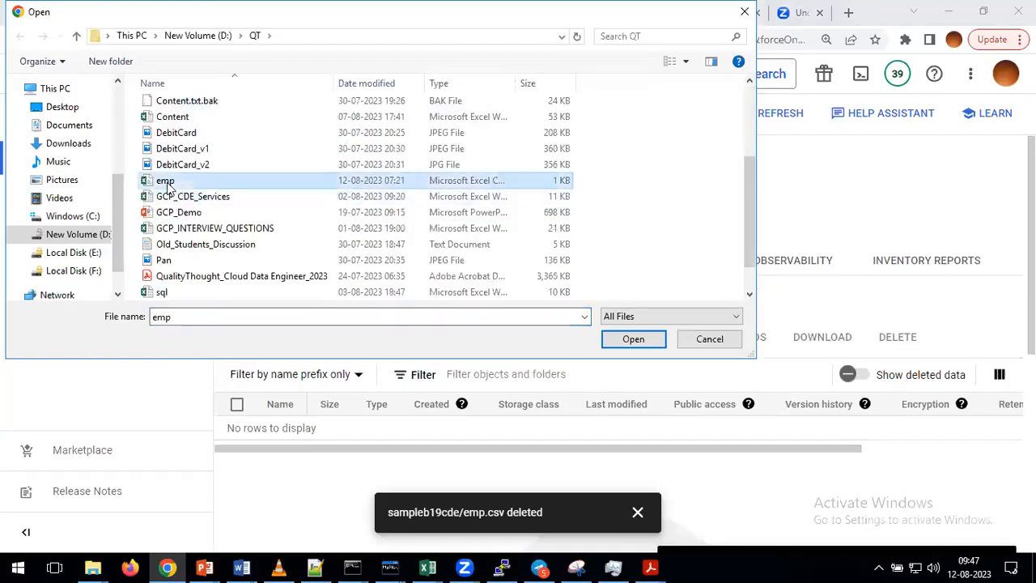
{"action": "left_click", "coordinate": [620, 342]}
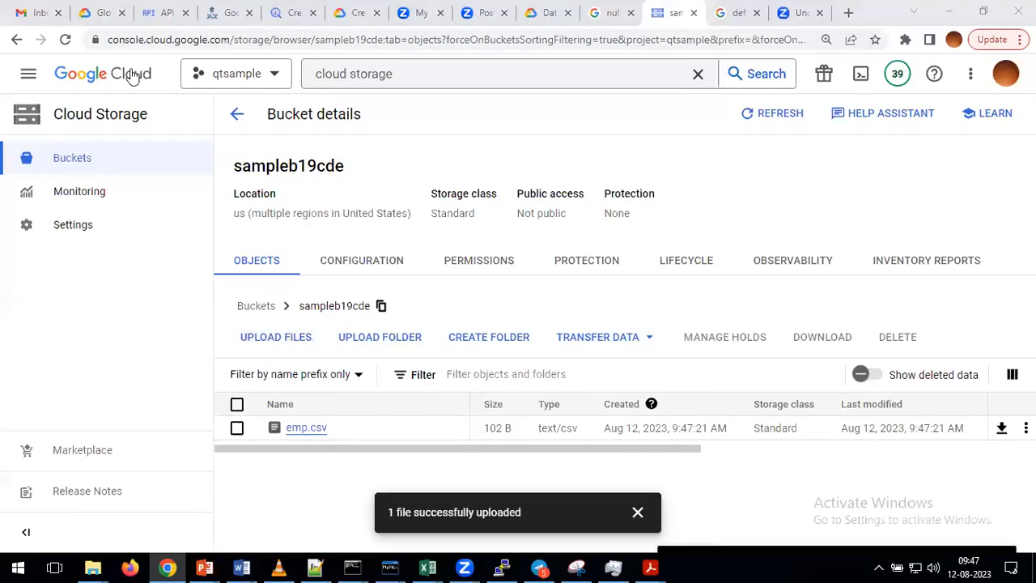
Return to the BigQuery table creation form and choose emp.csv in the sampleb19cde bucket as the source file.
{"action": "left_click", "coordinate": [295, 12]}
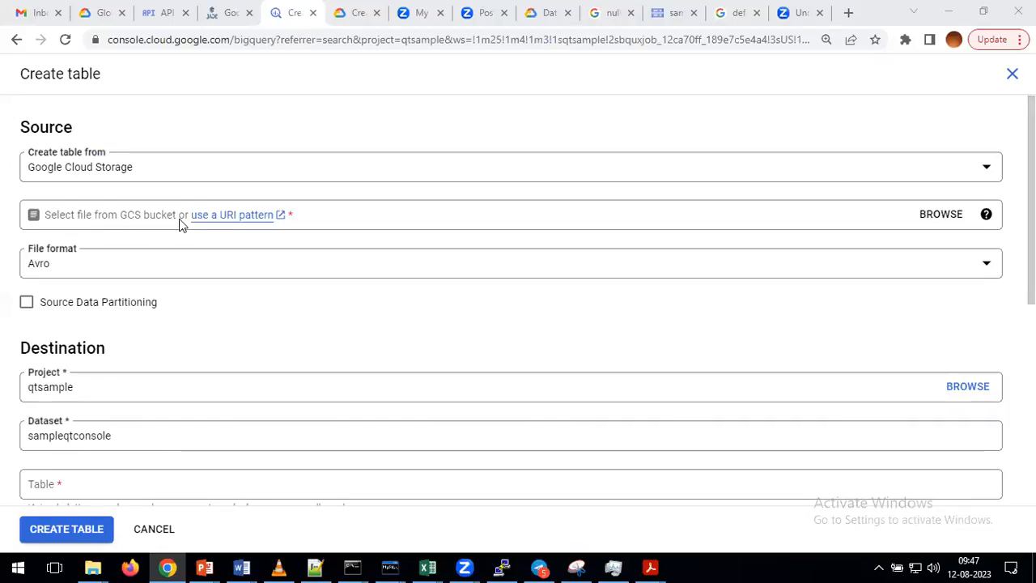
{"action": "left_click", "coordinate": [940, 217]}
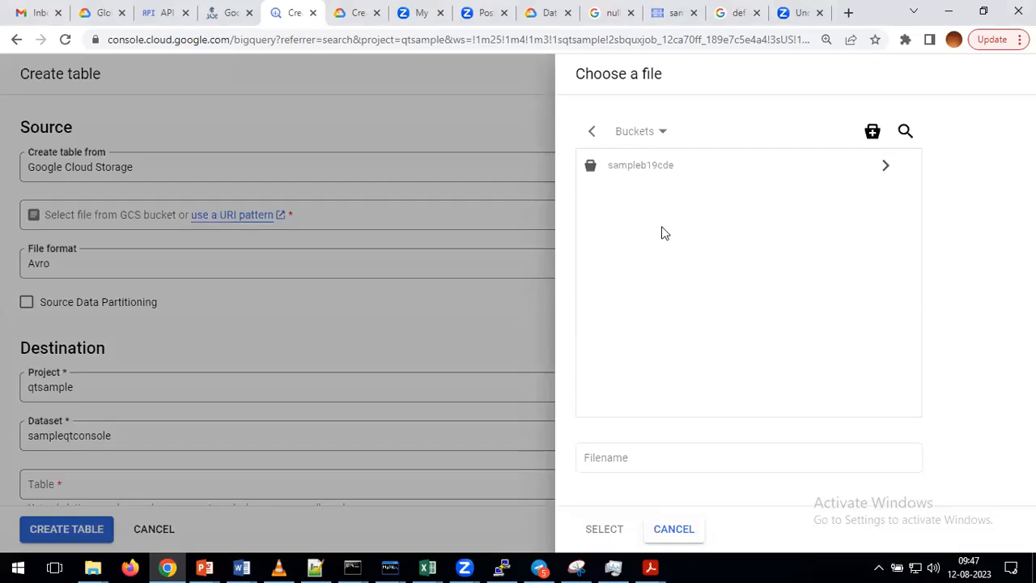
{"action": "left_click", "coordinate": [882, 168]}
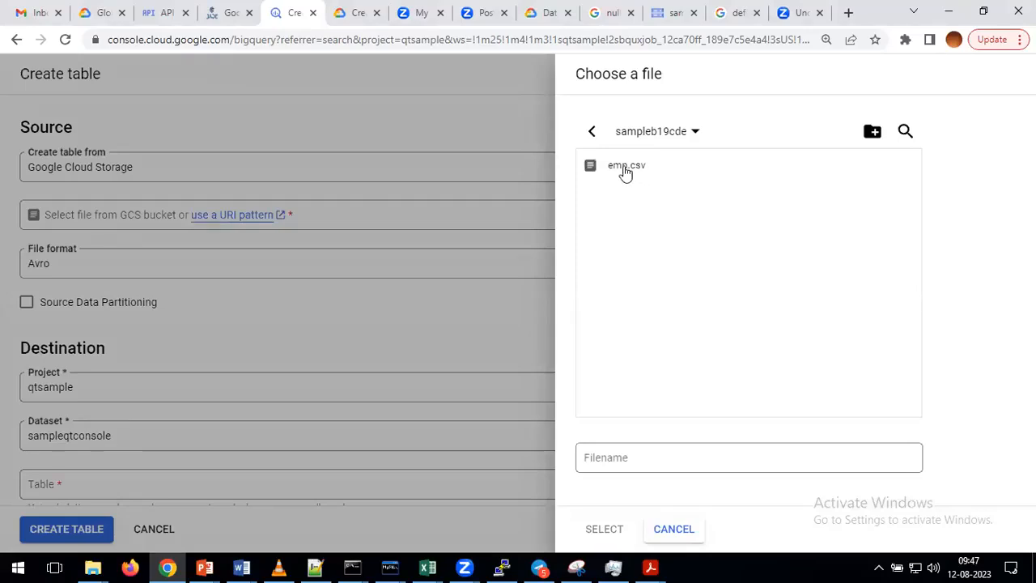
{"action": "left_click", "coordinate": [625, 170]}
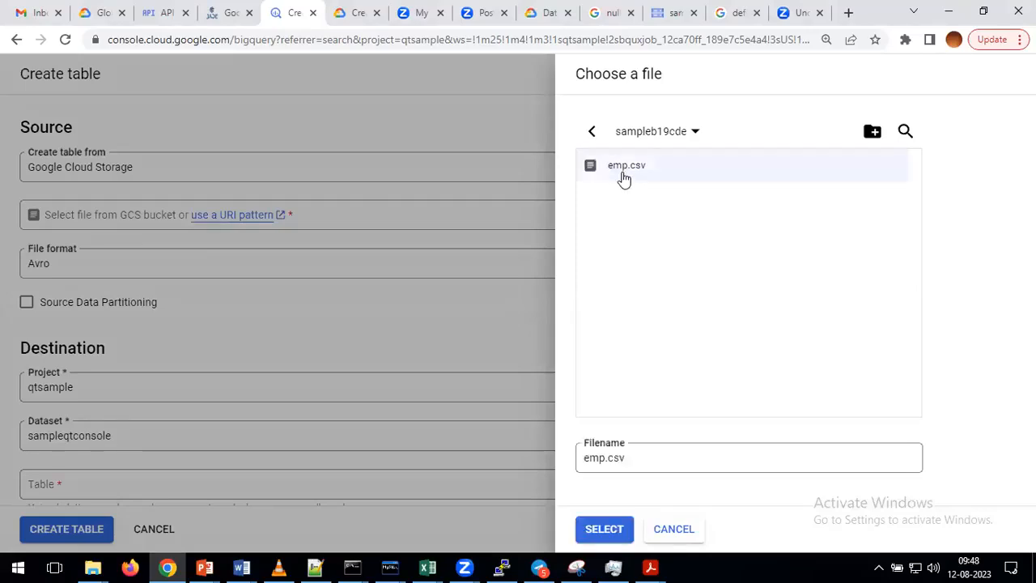
{"action": "left_click", "coordinate": [606, 529]}
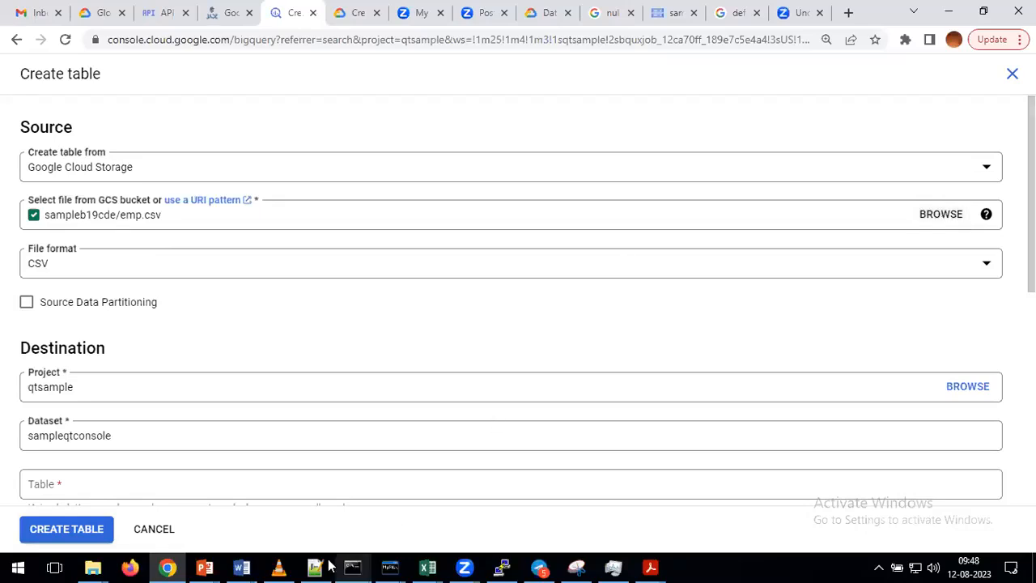
Switch to the Notepad++ notes and add the storage path gs://sampleqtcde/emp.csv below the console steps.
{"action": "key", "text": "alt+Tab"}
{"action": "key", "text": "Return"}
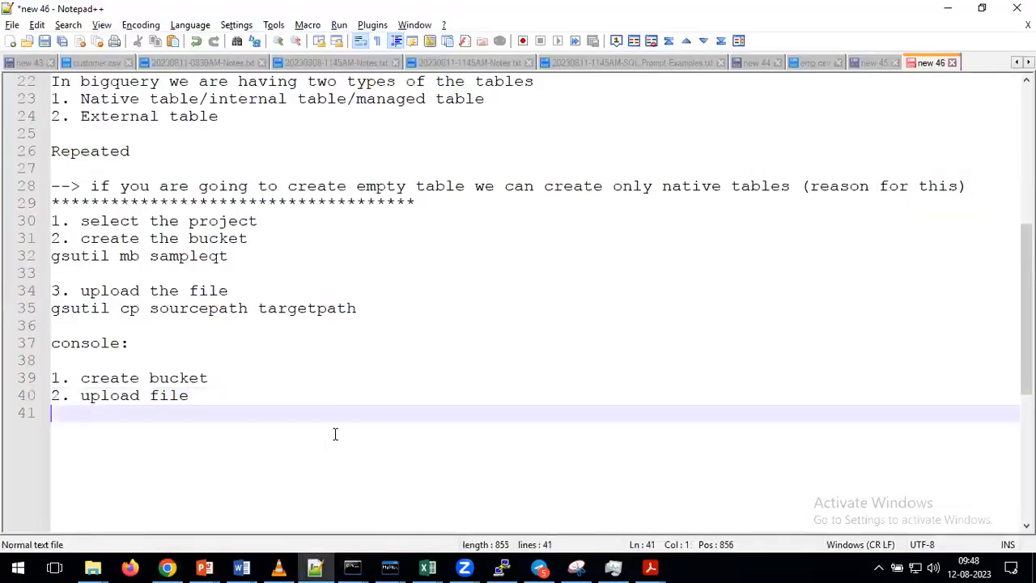
{"action": "key", "text": "Return"}
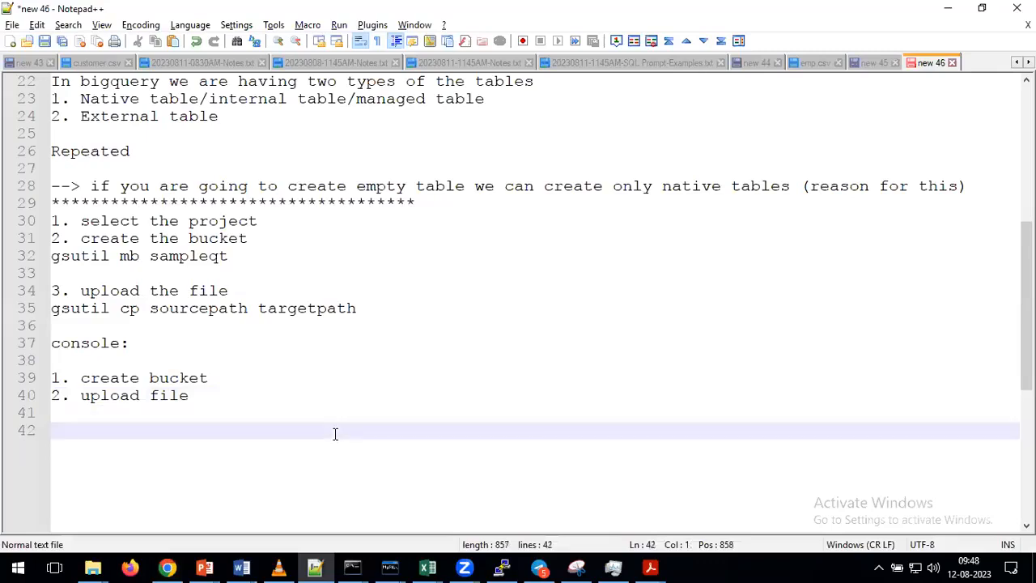
{"action": "type", "text": "gs"}
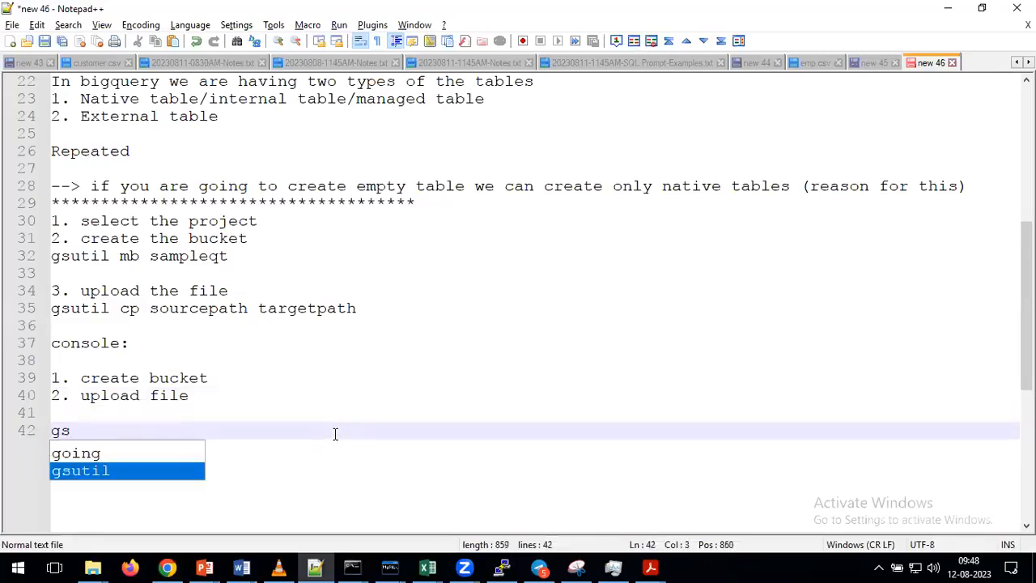
{"action": "type", "text": "://"}
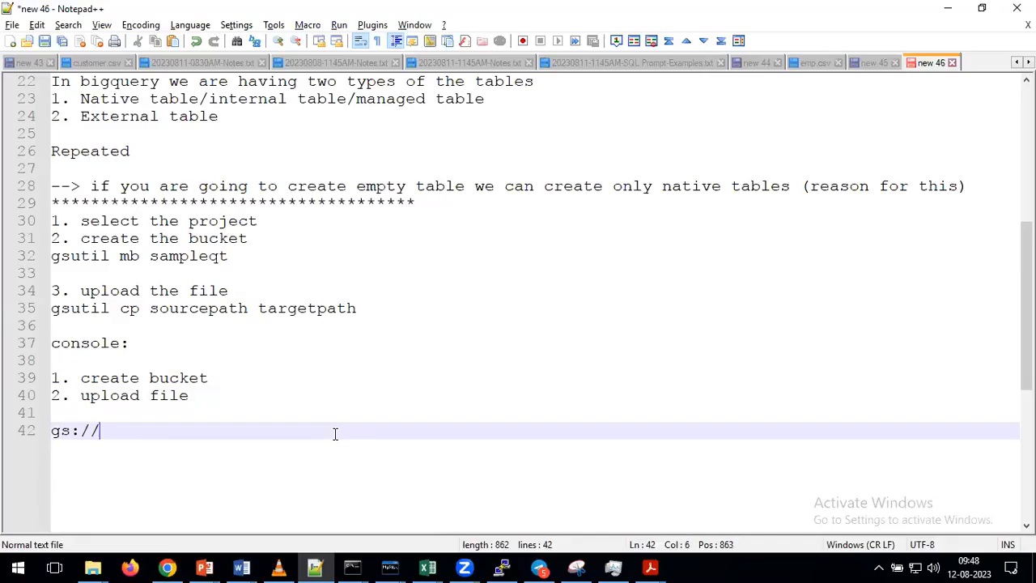
{"action": "type", "text": "sampleqt"}
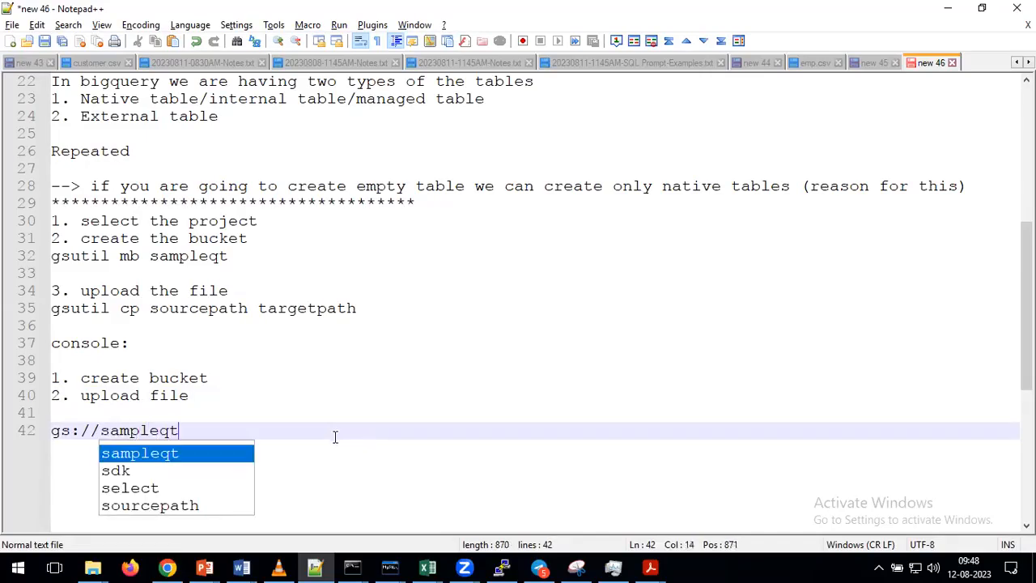
{"action": "type", "text": "cde"}
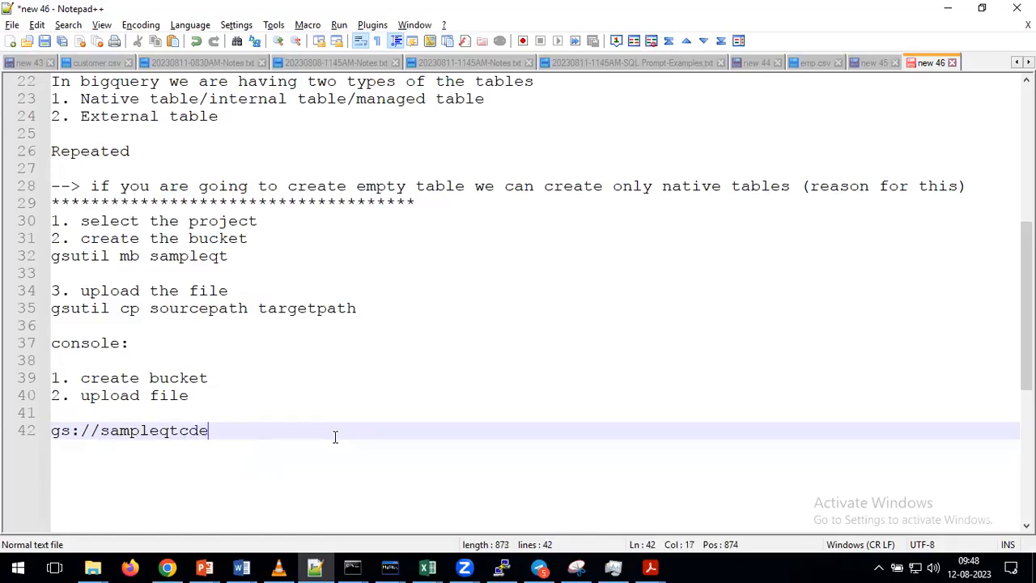
{"action": "type", "text": "/emp"}
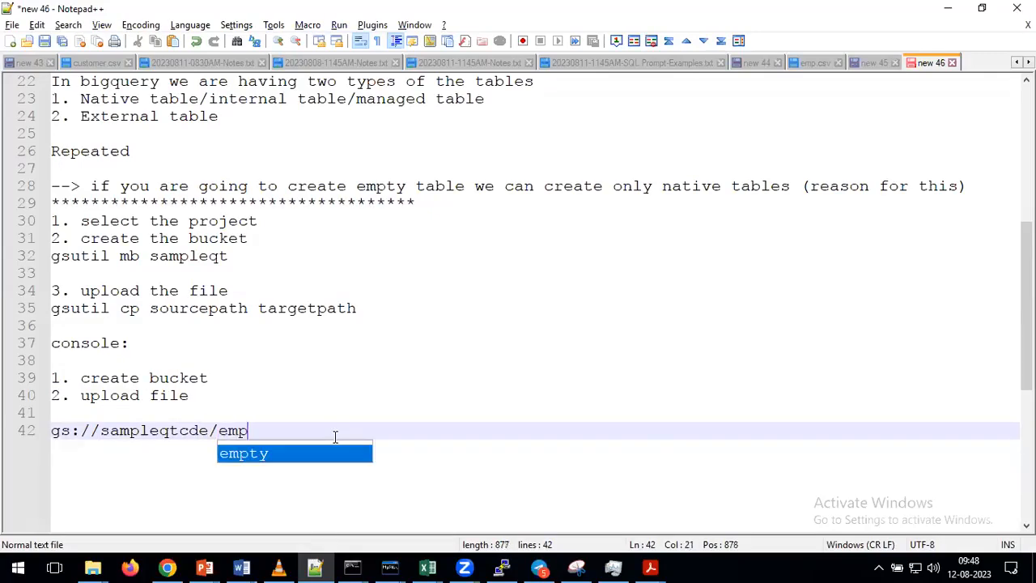
{"action": "type", "text": ".csv"}
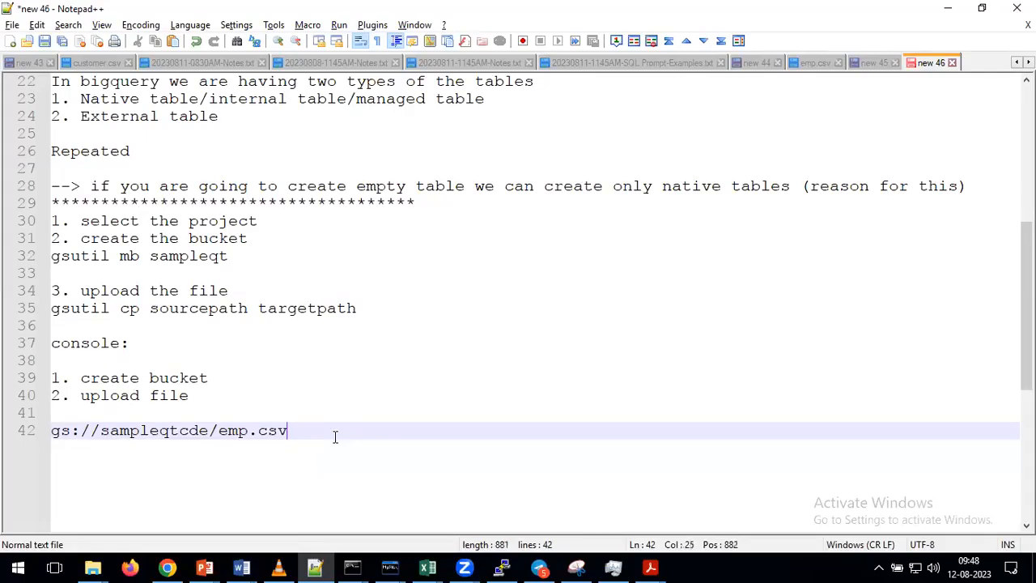
List emp1.csv, emp2.csv and emp3.csv on separate lines below the storage path in the notes.
{"action": "key", "text": "alt+Tab"}
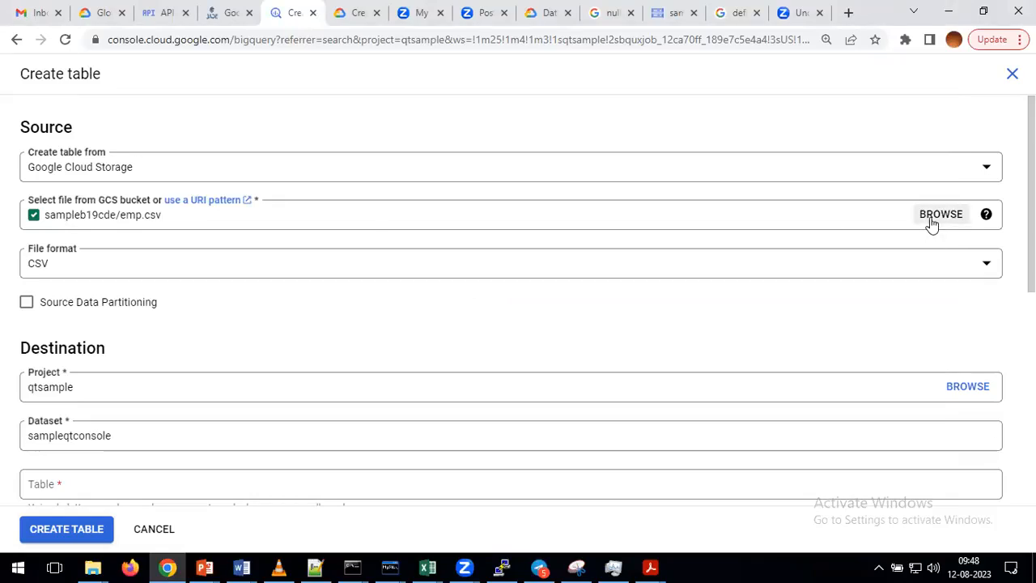
{"action": "key", "text": "alt+Tab"}
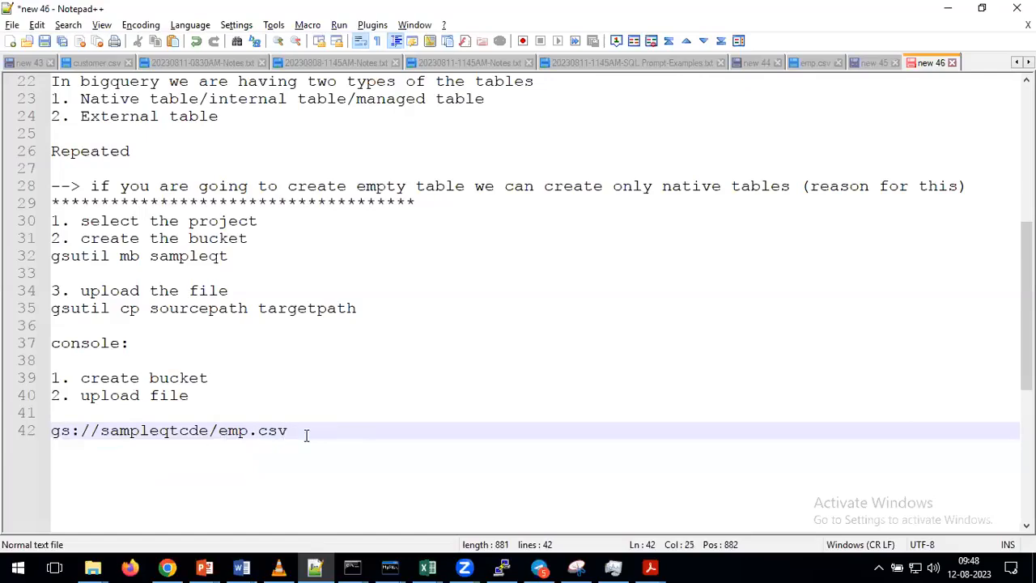
{"action": "key", "text": "Return"}
{"action": "key", "text": "Return"}
{"action": "type", "text": "1"}
{"action": "key", "text": "BackSpace"}
{"action": "type", "text": "em"}
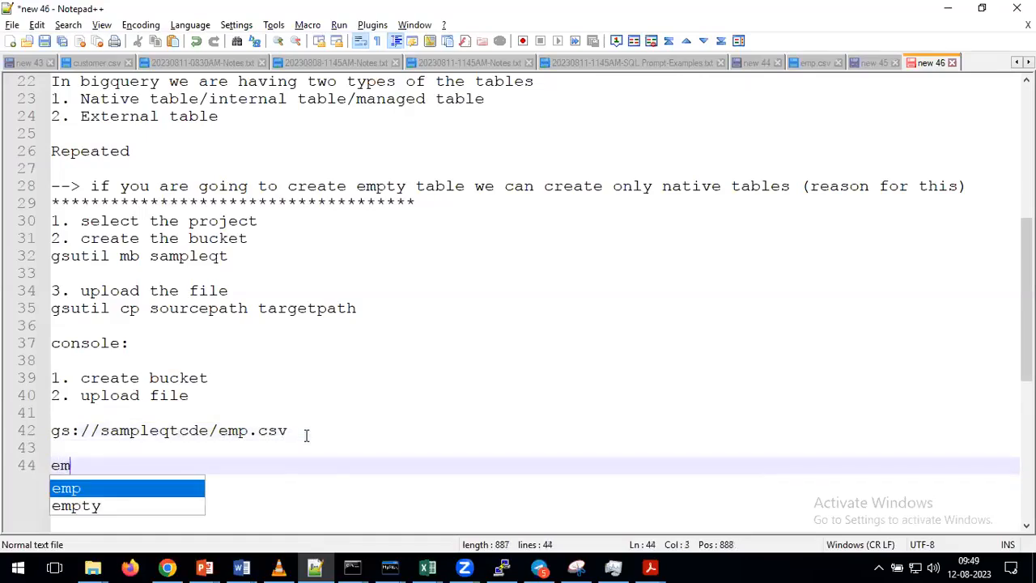
{"action": "type", "text": "p1.csv"}
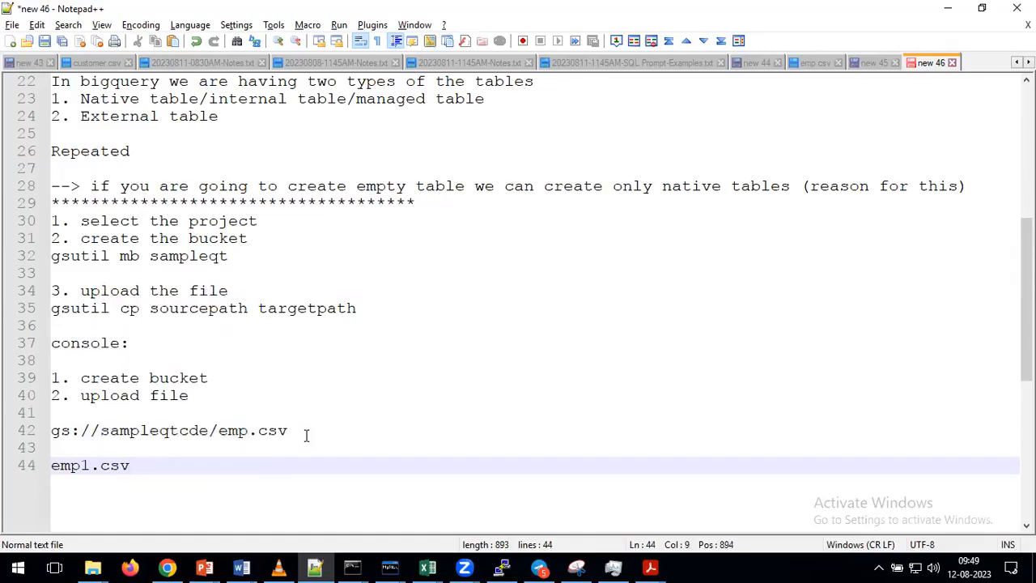
{"action": "type", "text": "emp2.csv"}
{"action": "key", "text": "BackSpace"}
{"action": "key", "text": "BackSpace"}
{"action": "key", "text": "BackSpace"}
{"action": "key", "text": "BackSpace"}
{"action": "key", "text": "BackSpace"}
{"action": "key", "text": "BackSpace"}
{"action": "key", "text": "BackSpace"}
{"action": "key", "text": "BackSpace"}
{"action": "key", "text": "Return"}
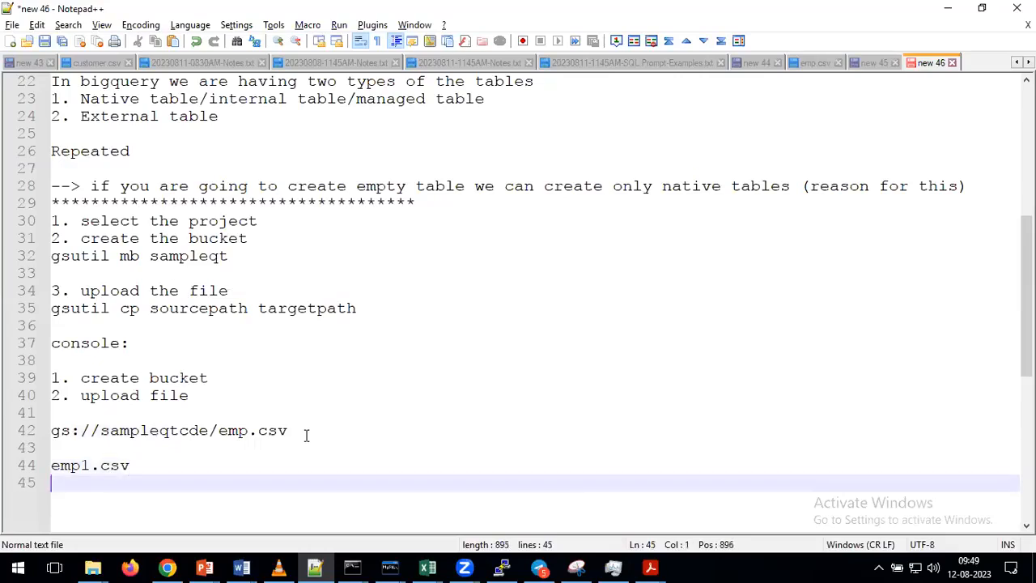
{"action": "type", "text": "emp2.csv"}
{"action": "key", "text": "Return"}
{"action": "key", "text": "Return"}
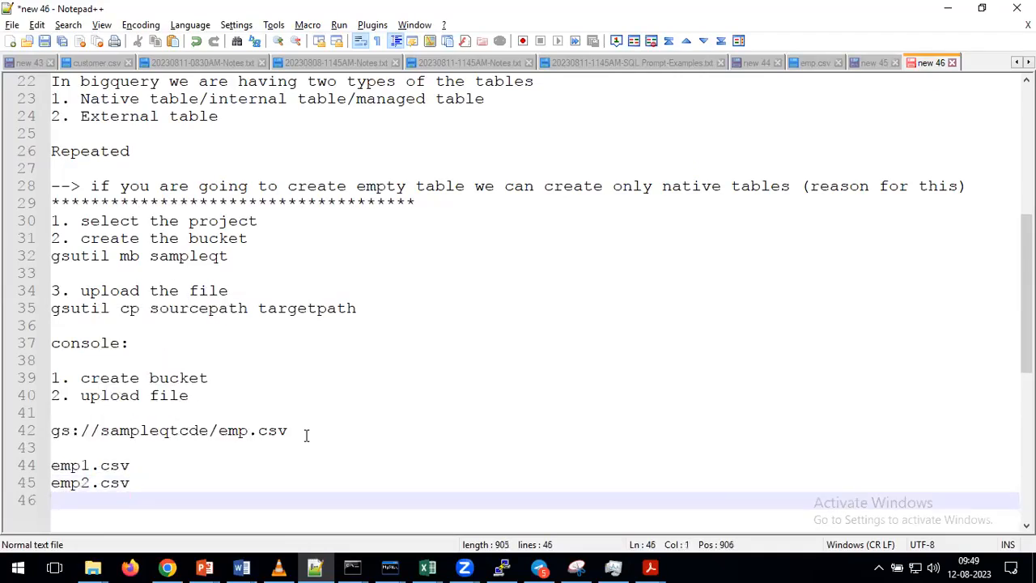
{"action": "type", "text": "emp3.csv"}
{"action": "key", "text": "Return"}
{"action": "key", "text": "Return"}
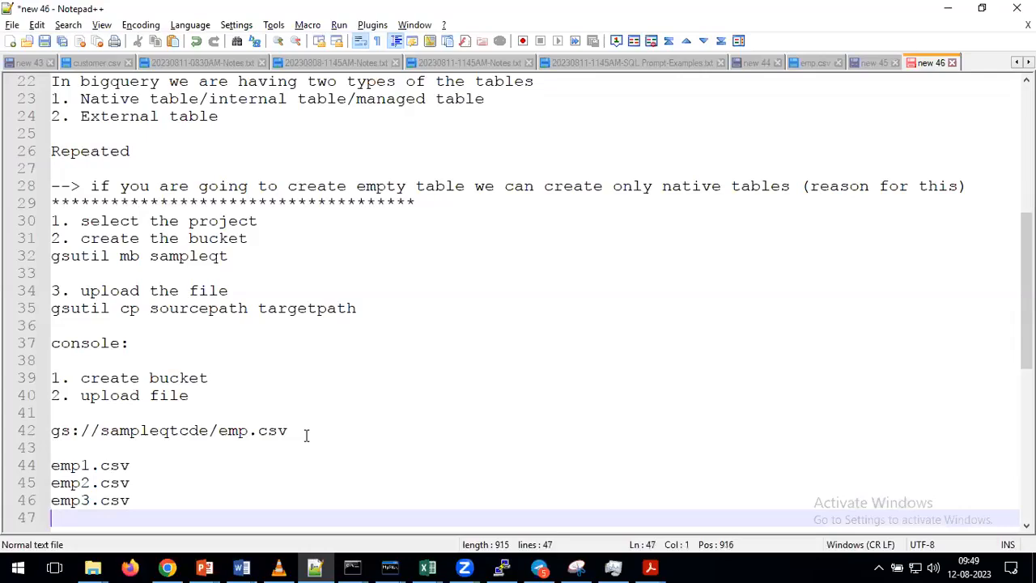
Replace the file name emp in the storage path with an asterisk wildcard, making it gs://sampleqtcde/*.csv.
{"action": "scroll", "coordinate": [298, 444], "scroll_direction": "down", "scroll_amount": 2}
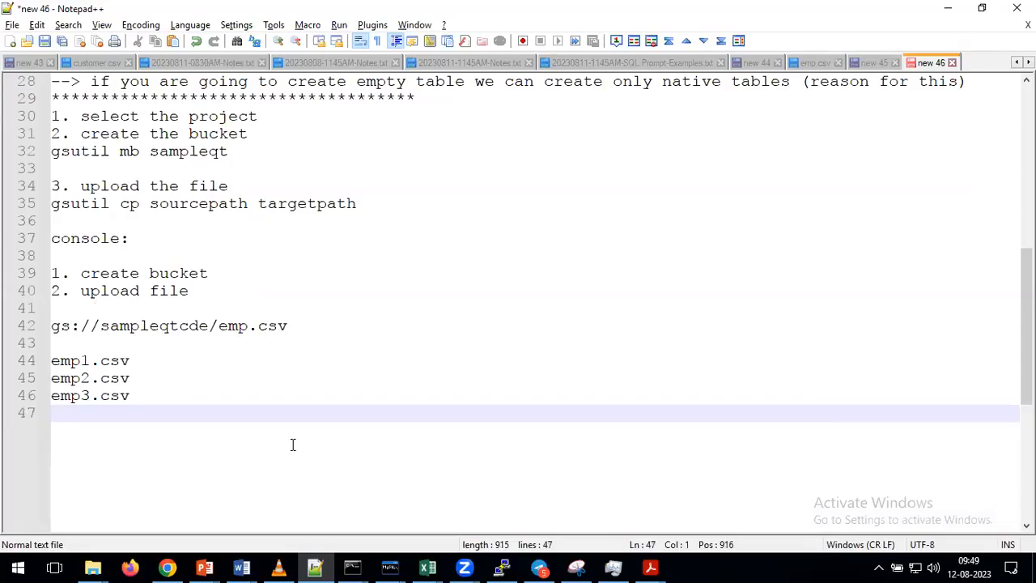
{"action": "left_click_drag", "start_coordinate": [136, 398], "coordinate": [47, 360]}
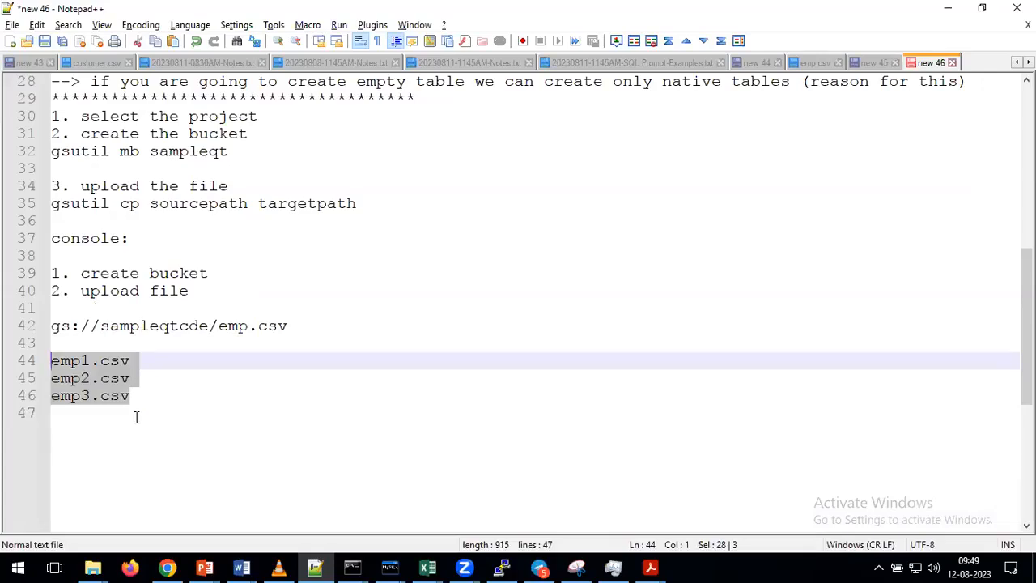
{"action": "double_click", "coordinate": [237, 325]}
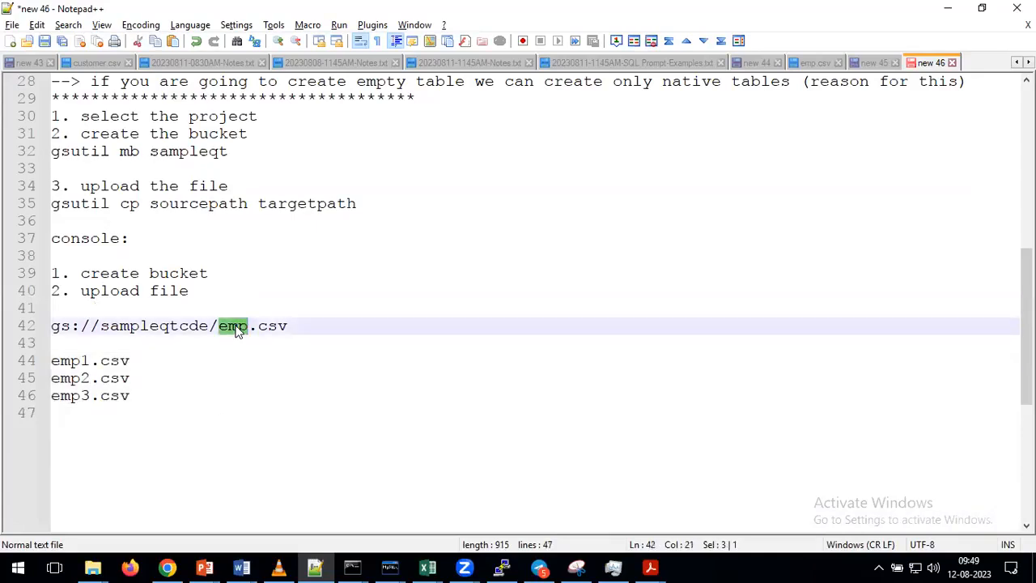
{"action": "type", "text": "*"}
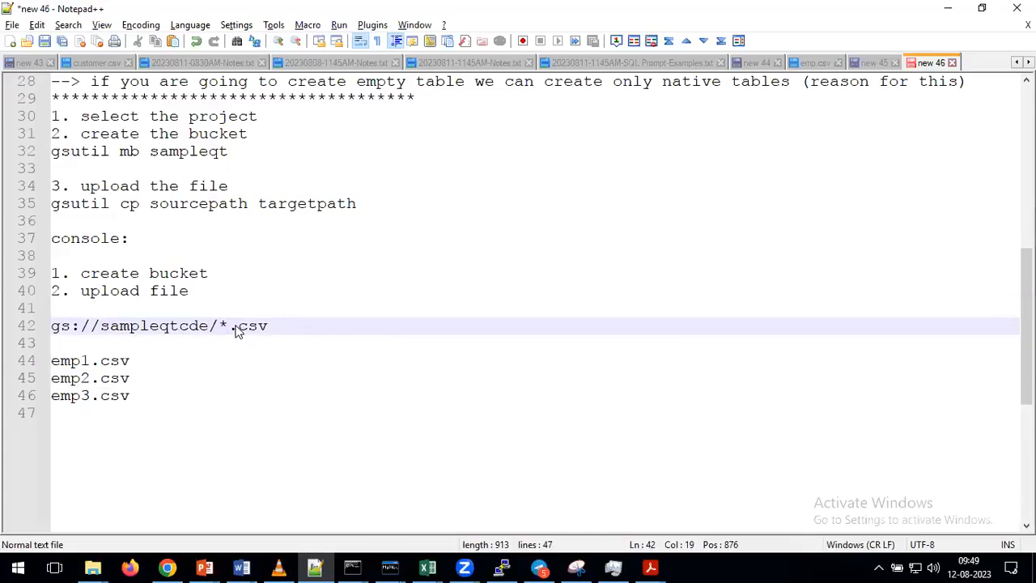
{"action": "key", "text": "End"}
{"action": "key", "text": "BackSpace"}
{"action": "key", "text": "BackSpace"}
{"action": "key", "text": "BackSpace"}
{"action": "type", "text": "*"}
{"action": "key", "text": "BackSpace"}
{"action": "type", "text": "csv"}
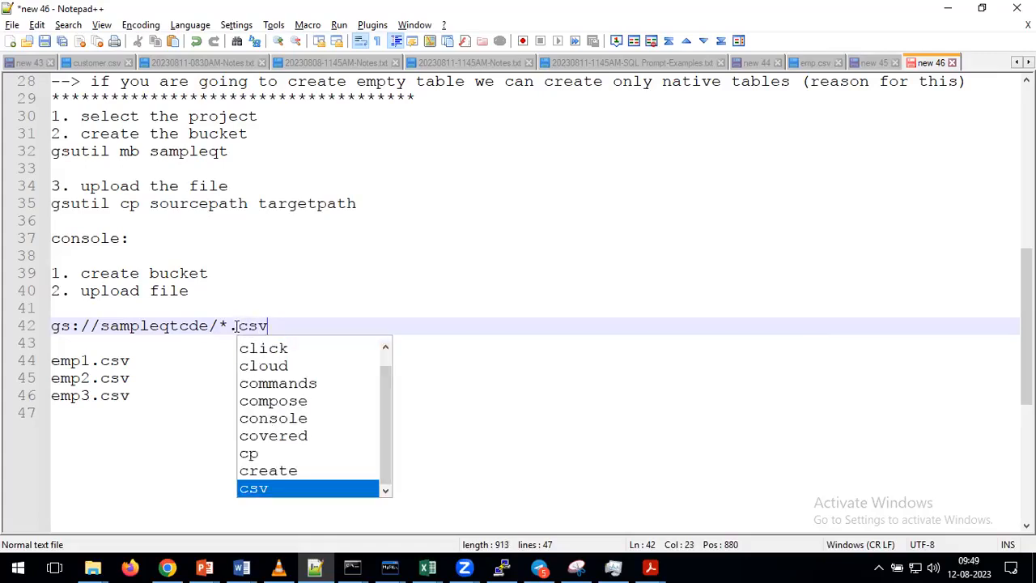
Change the extension in the wildcard storage path to json.
{"action": "key", "text": "BackSpace"}
{"action": "key", "text": "BackSpace"}
{"action": "key", "text": "BackSpace"}
{"action": "type", "text": "json"}
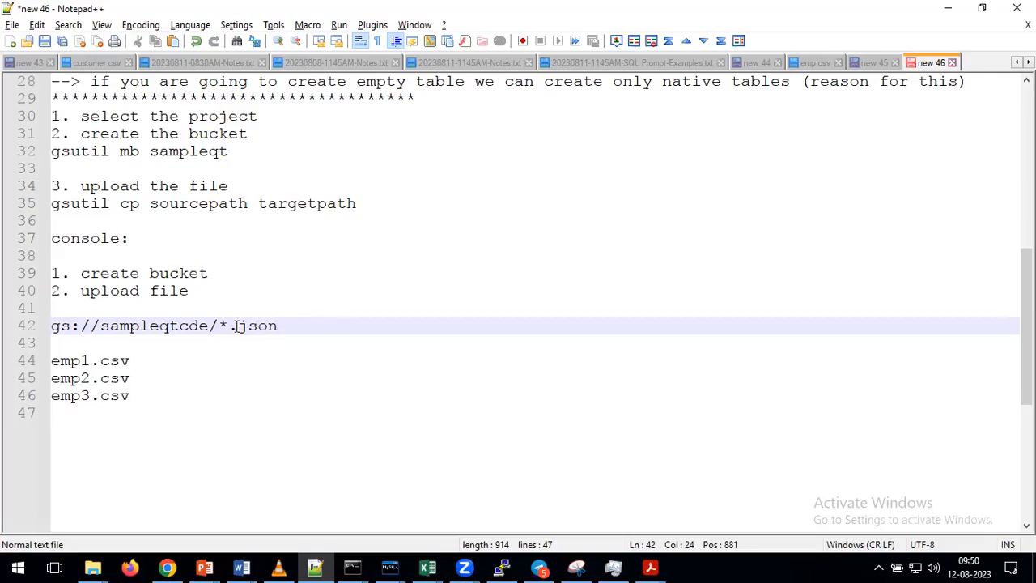
Restore the storage path in the notes to gs://sampleqtcde/emp.csv.
{"action": "key", "text": "BackSpace"}
{"action": "key", "text": "BackSpace"}
{"action": "key", "text": "BackSpace"}
{"action": "key", "text": "BackSpace"}
{"action": "key", "text": "BackSpace"}
{"action": "key", "text": "BackSpace"}
{"action": "type", "text": "emp.csv"}
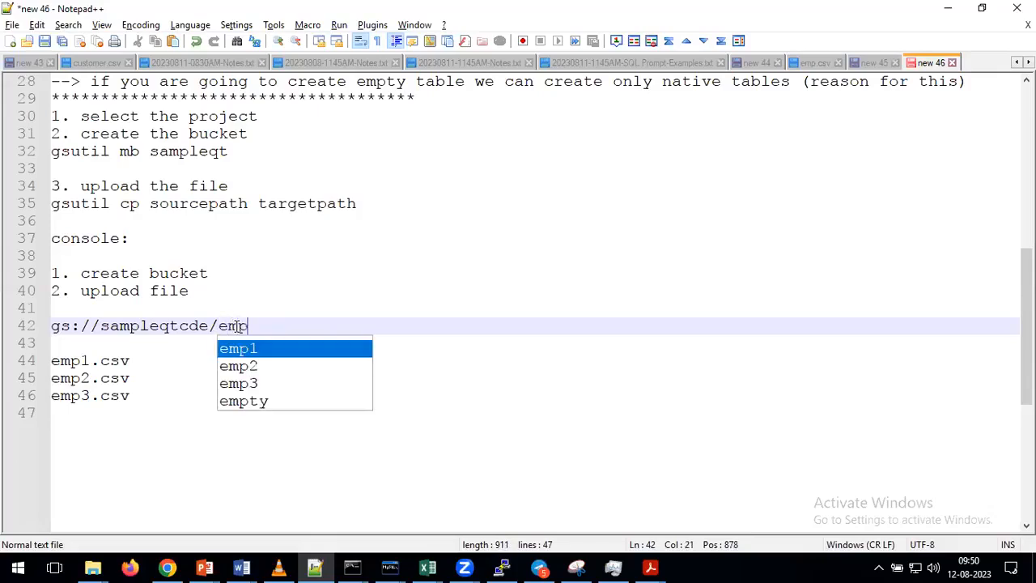
{"action": "key", "text": "Escape"}
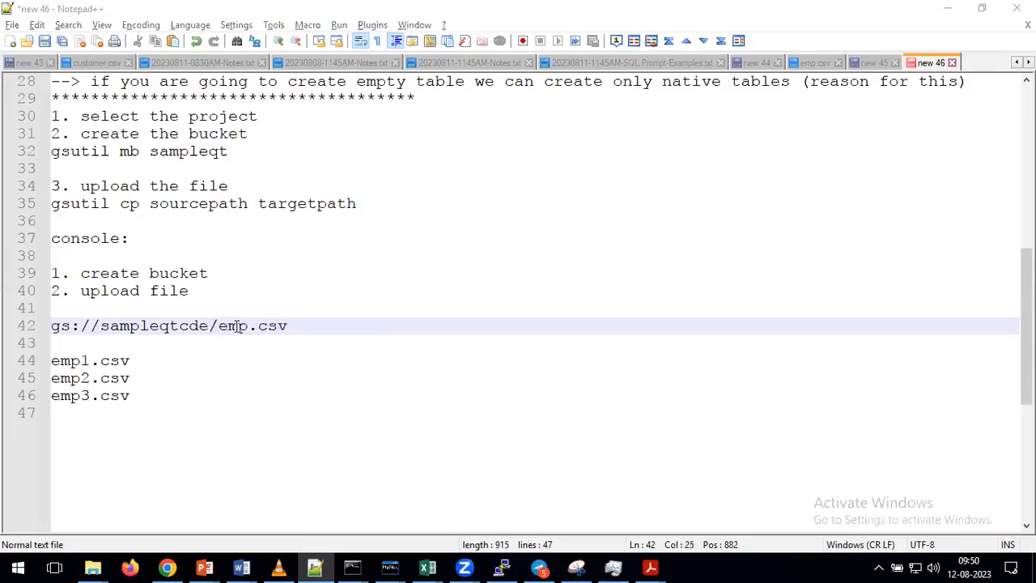
Switch to the BigQuery table creation form in Chrome and name the destination table employeeGcs.
{"action": "key", "text": "alt+Tab"}
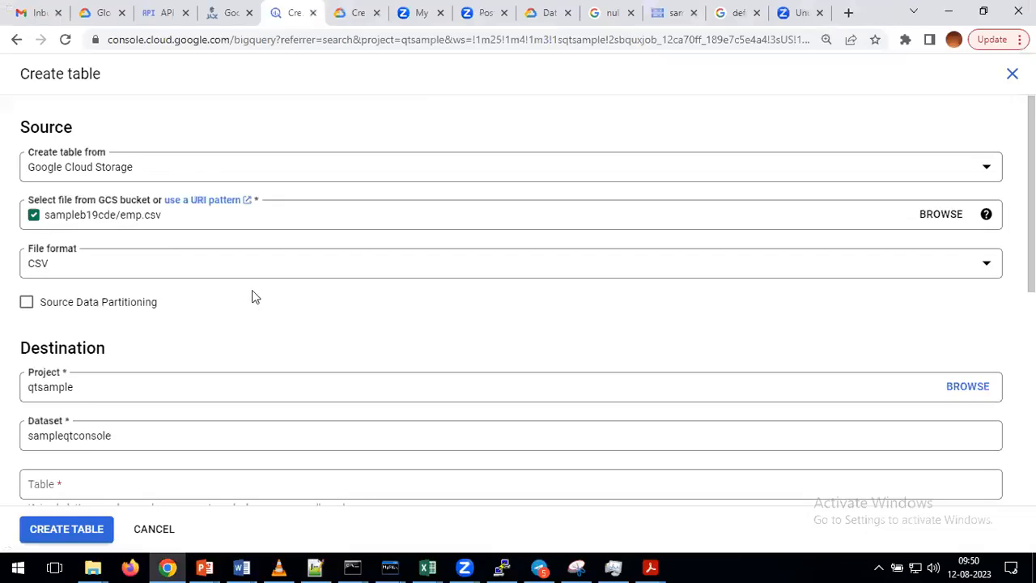
{"action": "key", "text": "alt+Tab"}
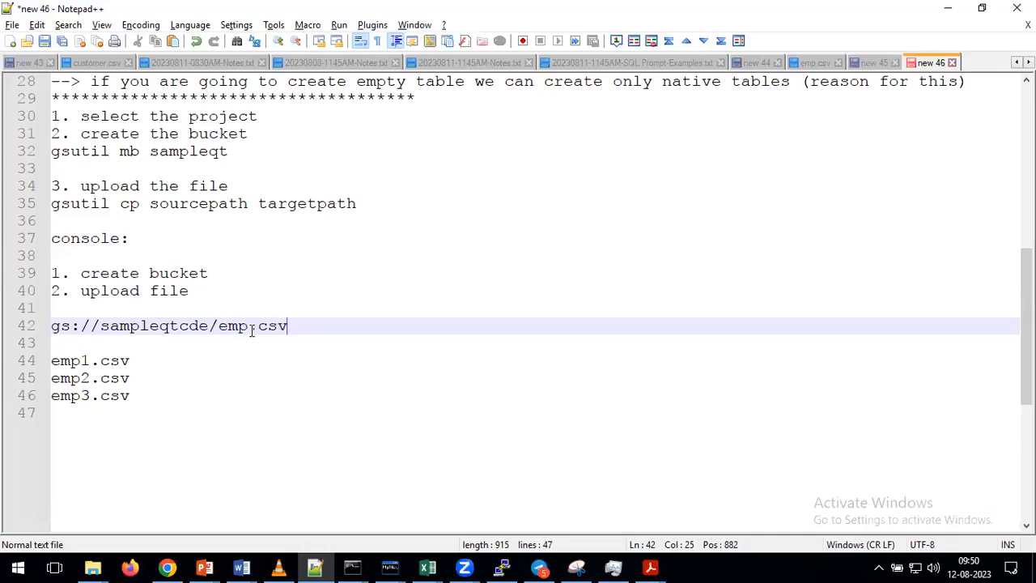
{"action": "key", "text": "alt+Tab"}
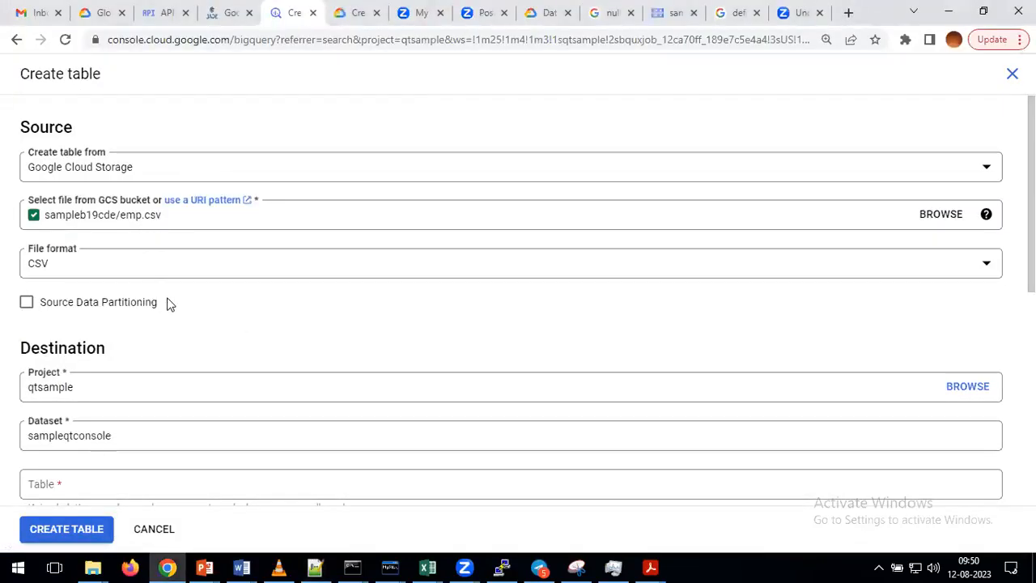
{"action": "scroll", "coordinate": [168, 303], "scroll_direction": "down", "scroll_amount": 1}
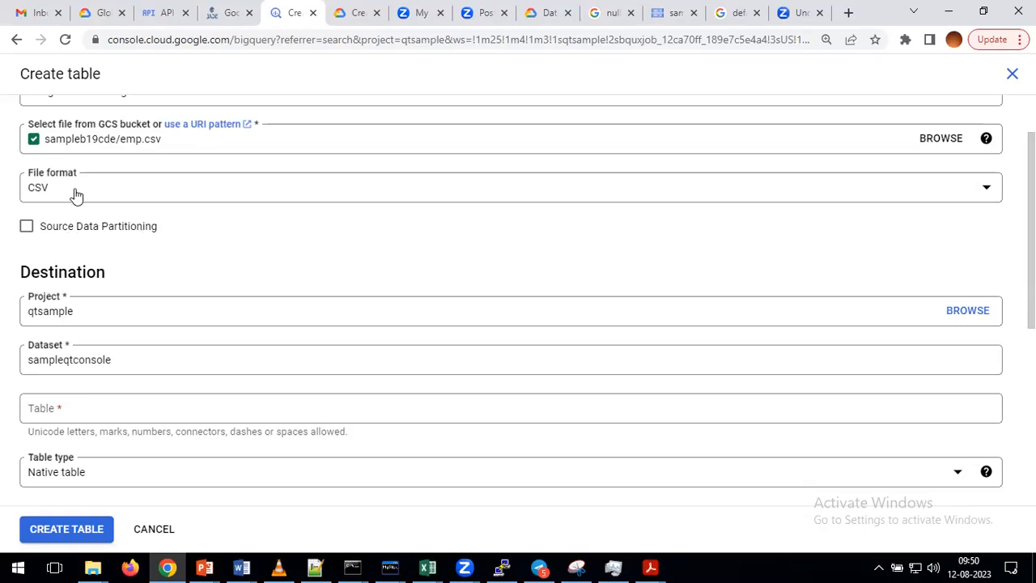
{"action": "scroll", "coordinate": [178, 231], "scroll_direction": "down", "scroll_amount": 1}
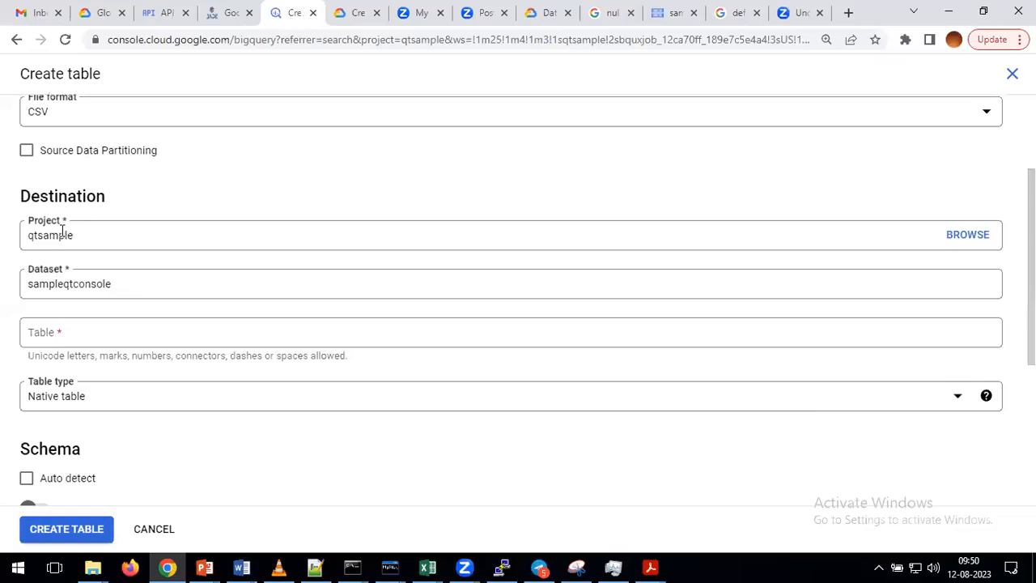
{"action": "scroll", "coordinate": [71, 301], "scroll_direction": "down", "scroll_amount": 1}
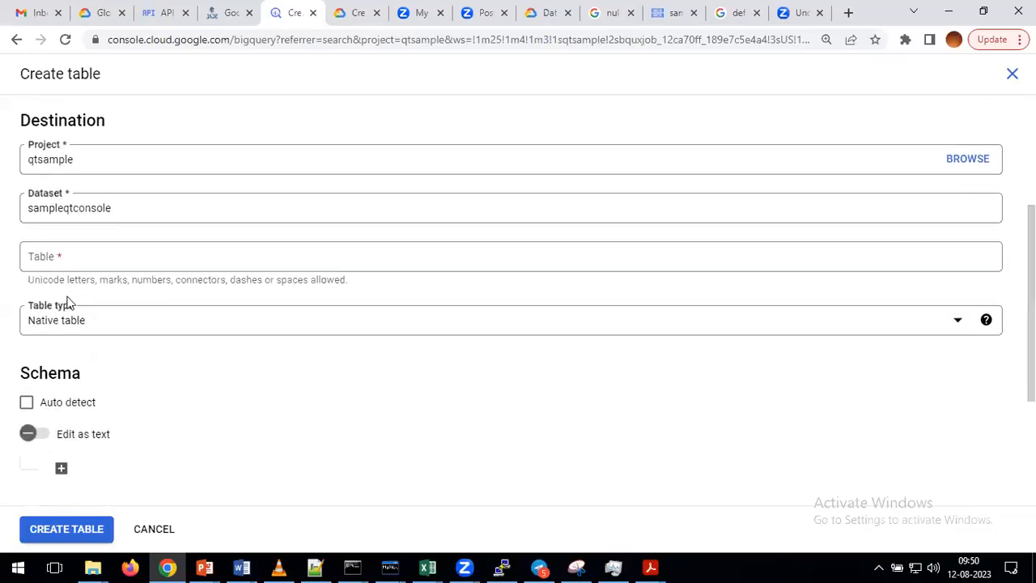
{"action": "left_click", "coordinate": [65, 253]}
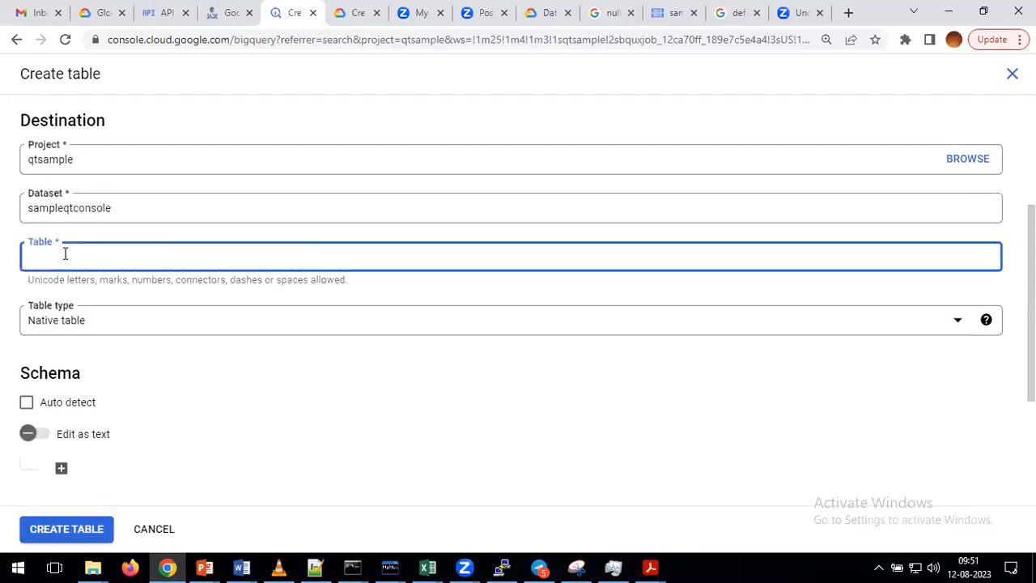
{"action": "type", "text": "employeeGcs"}
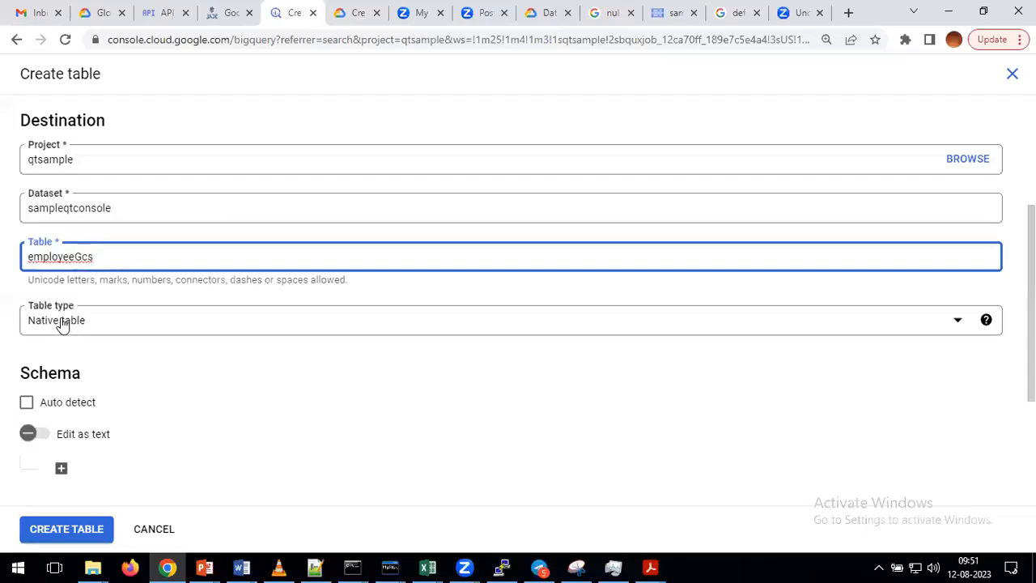
Select Native table as the table type and enable automatic schema detection.
{"action": "left_click", "coordinate": [238, 333]}
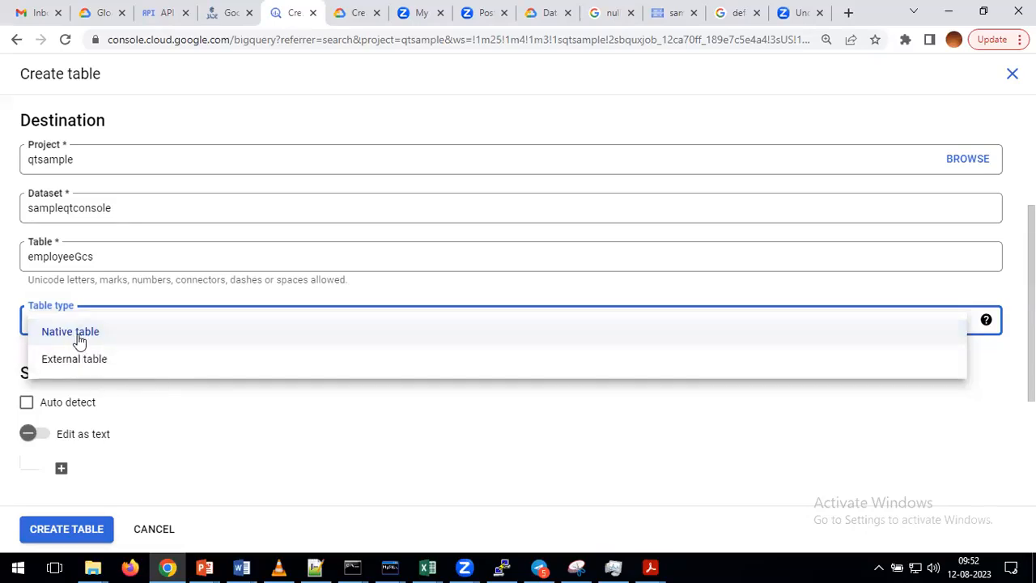
{"action": "left_click", "coordinate": [83, 338]}
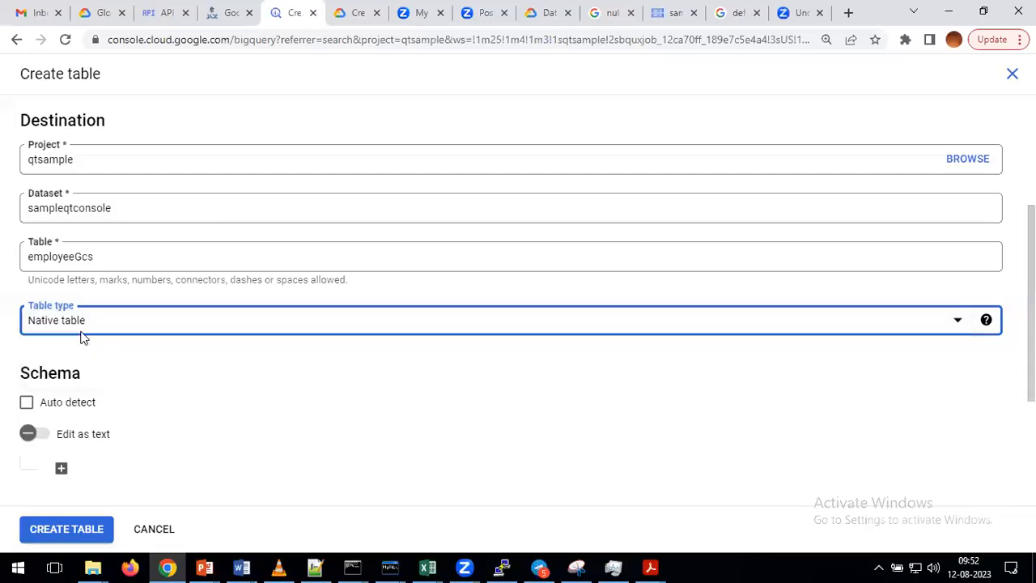
{"action": "scroll", "coordinate": [162, 410], "scroll_direction": "down", "scroll_amount": 2}
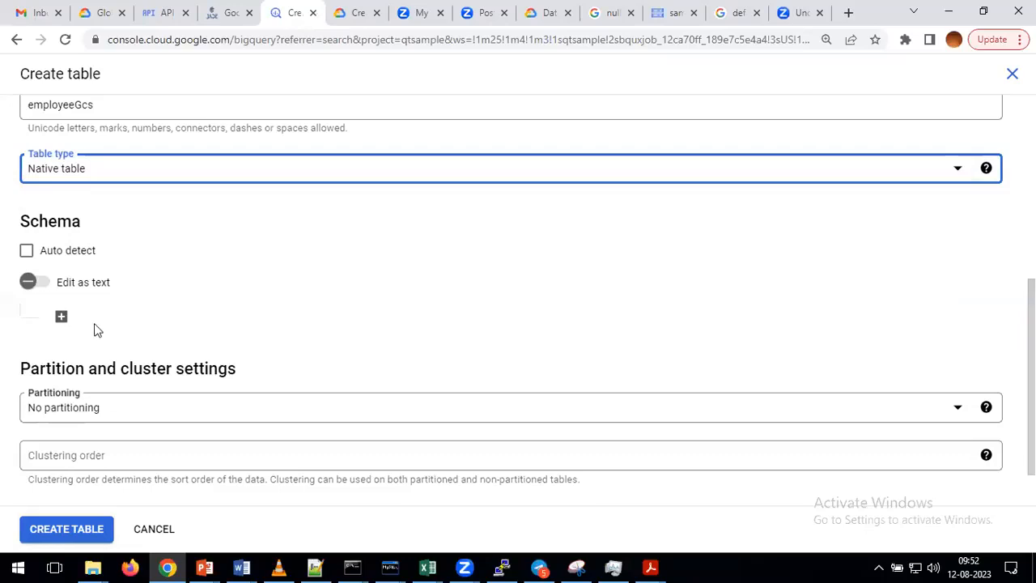
{"action": "left_click", "coordinate": [27, 252]}
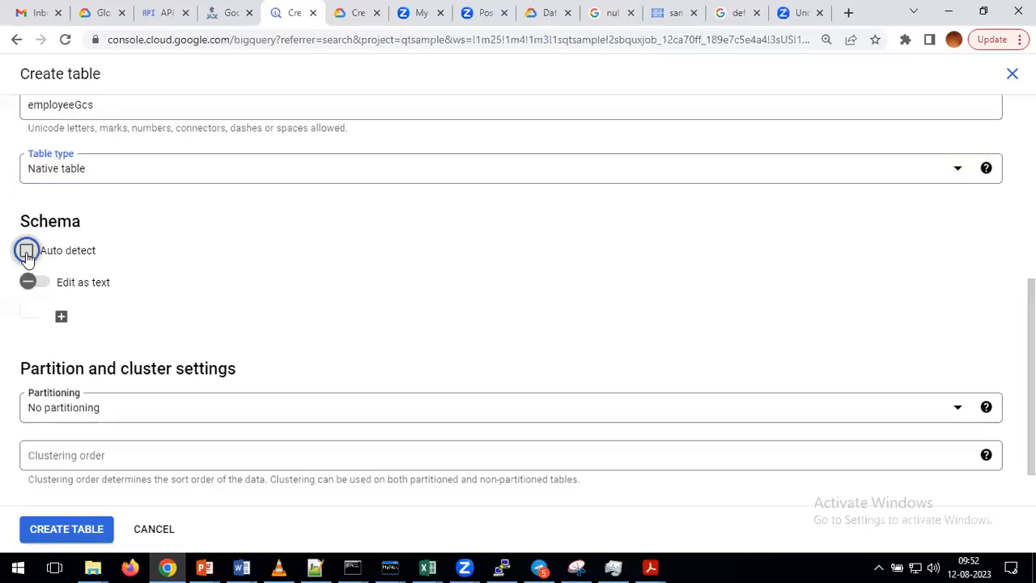
Set the header rows to skip to 1 in the advanced options and create the employeeGcs table.
{"action": "scroll", "coordinate": [272, 439], "scroll_direction": "down", "scroll_amount": 1}
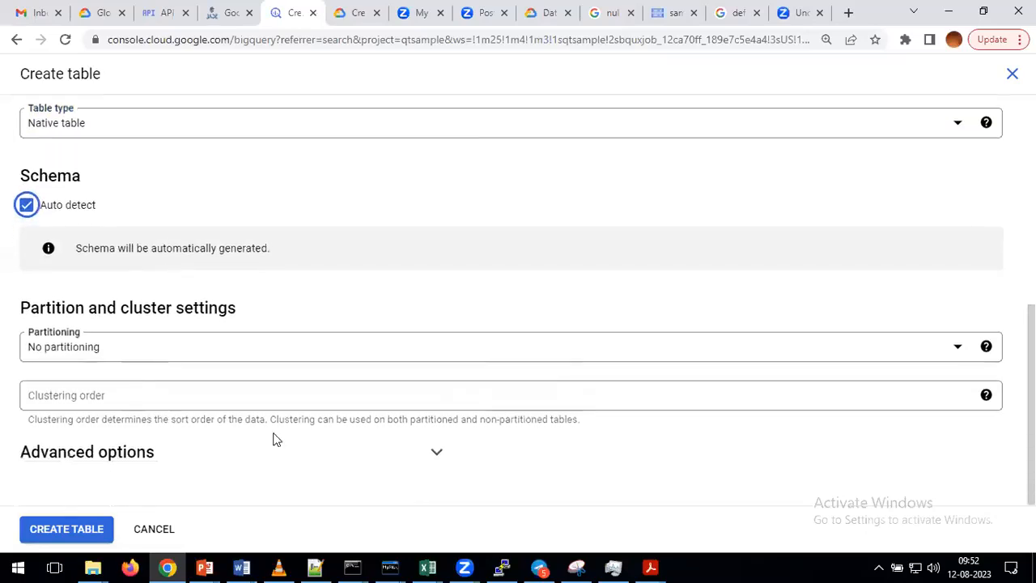
{"action": "left_click", "coordinate": [434, 455]}
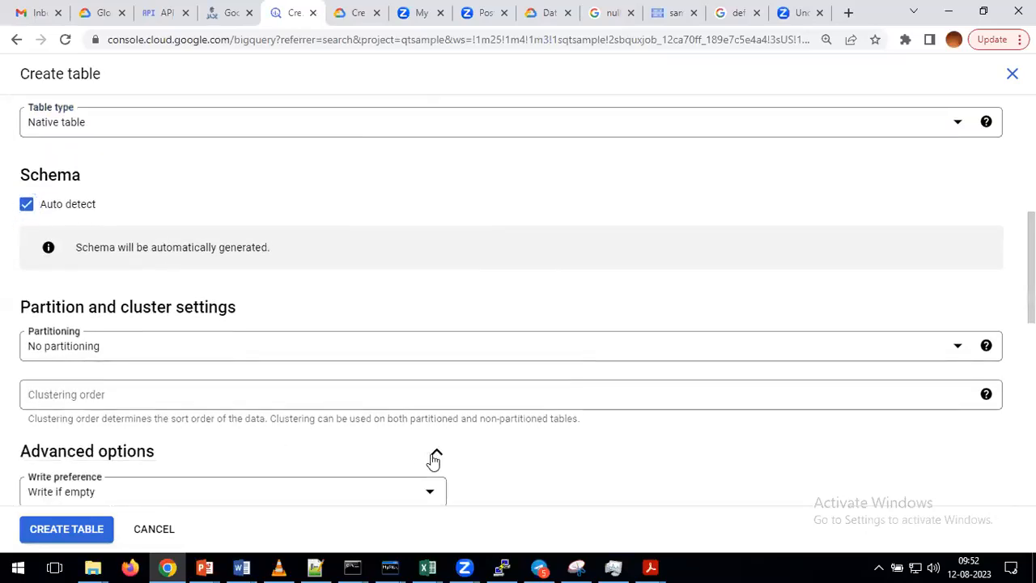
{"action": "scroll", "coordinate": [432, 456], "scroll_direction": "down", "scroll_amount": 3}
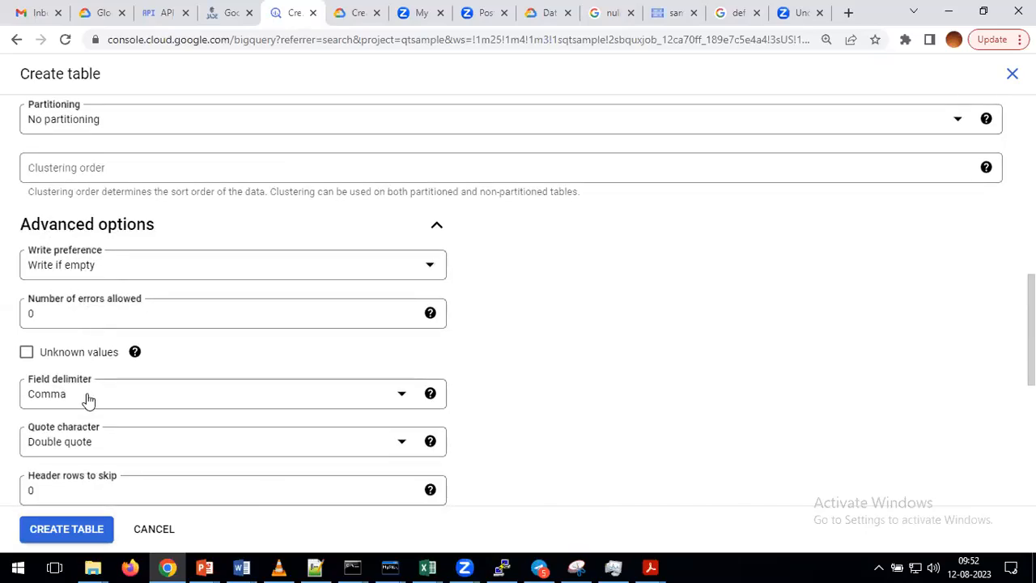
{"action": "scroll", "coordinate": [88, 400], "scroll_direction": "down", "scroll_amount": 2}
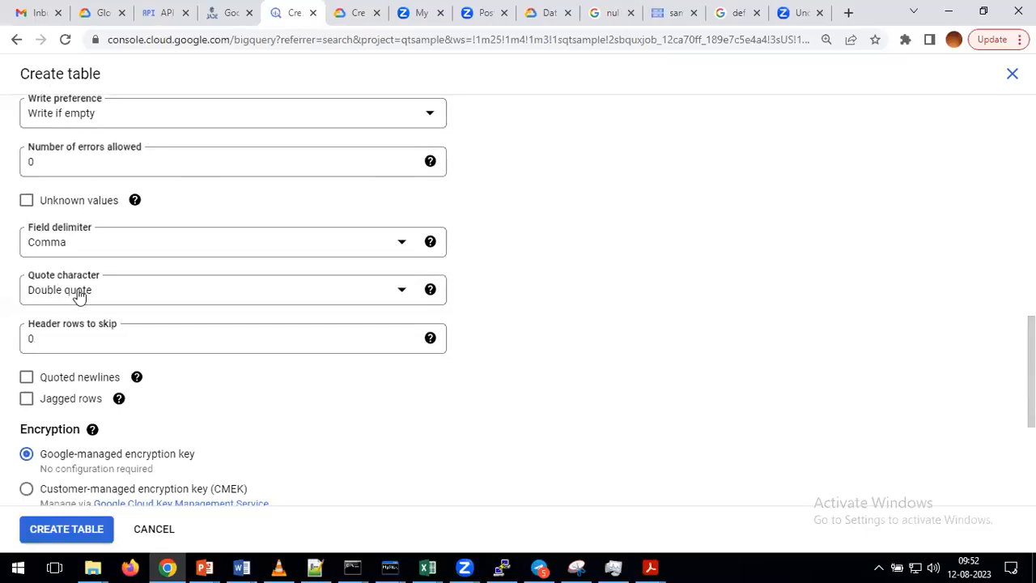
{"action": "left_click", "coordinate": [22, 341]}
{"action": "double_click", "coordinate": [22, 341]}
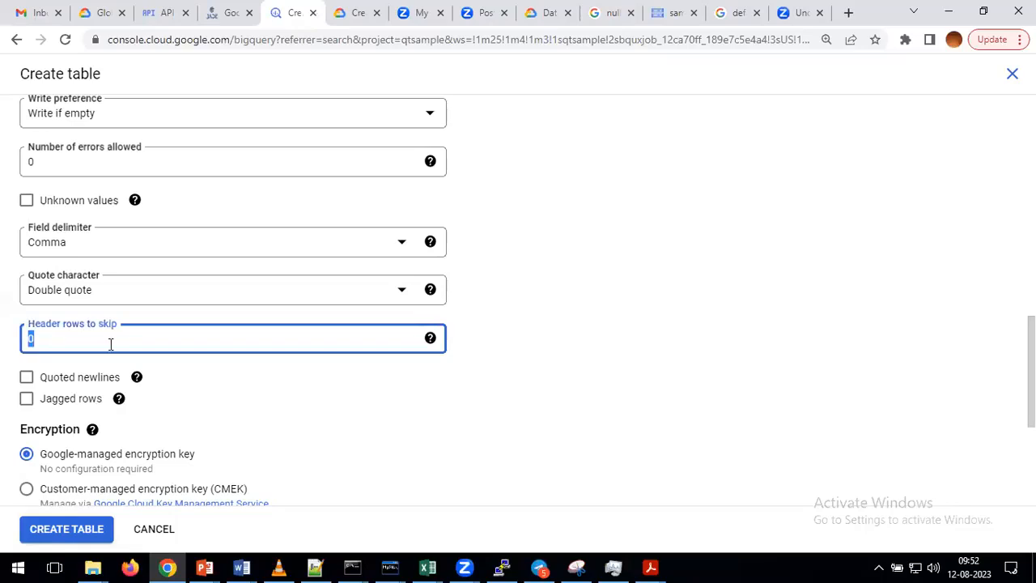
{"action": "type", "text": "1"}
{"action": "scroll", "coordinate": [284, 426], "scroll_direction": "down", "scroll_amount": 2}
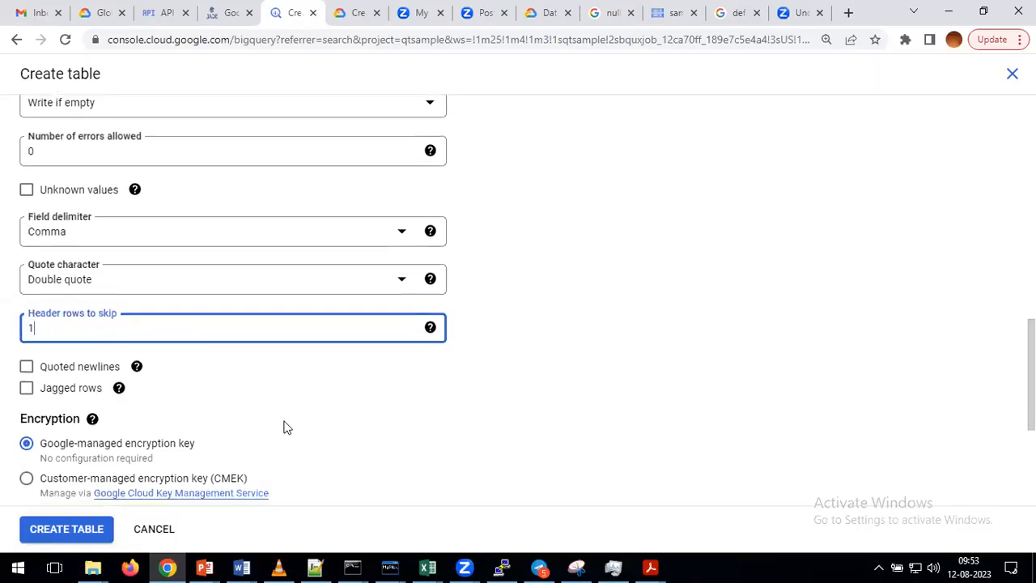
{"action": "left_click", "coordinate": [73, 530]}
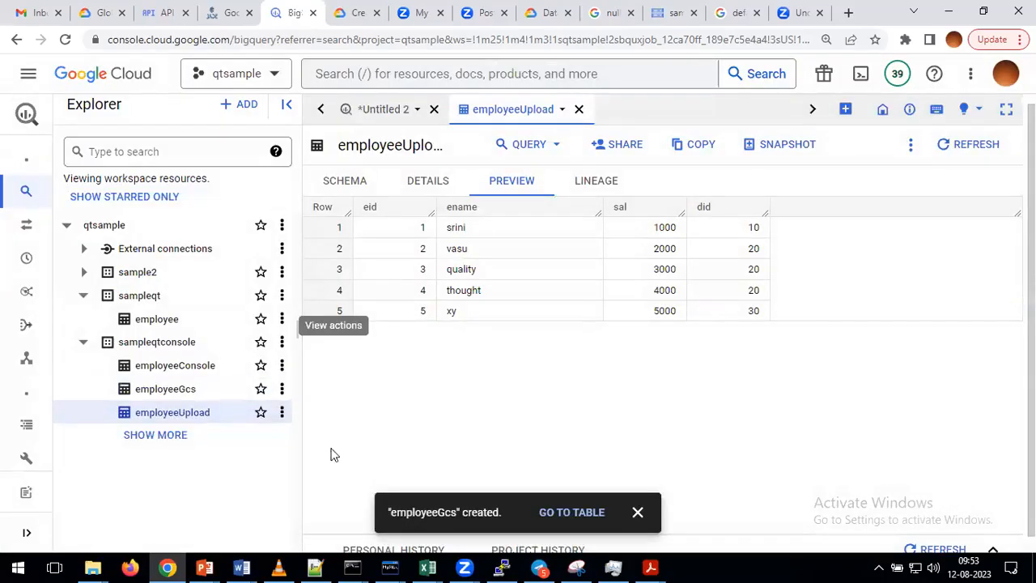
Open the employeeGcs table in the sampleqtconsole dataset and preview its rows.
{"action": "left_click", "coordinate": [170, 388]}
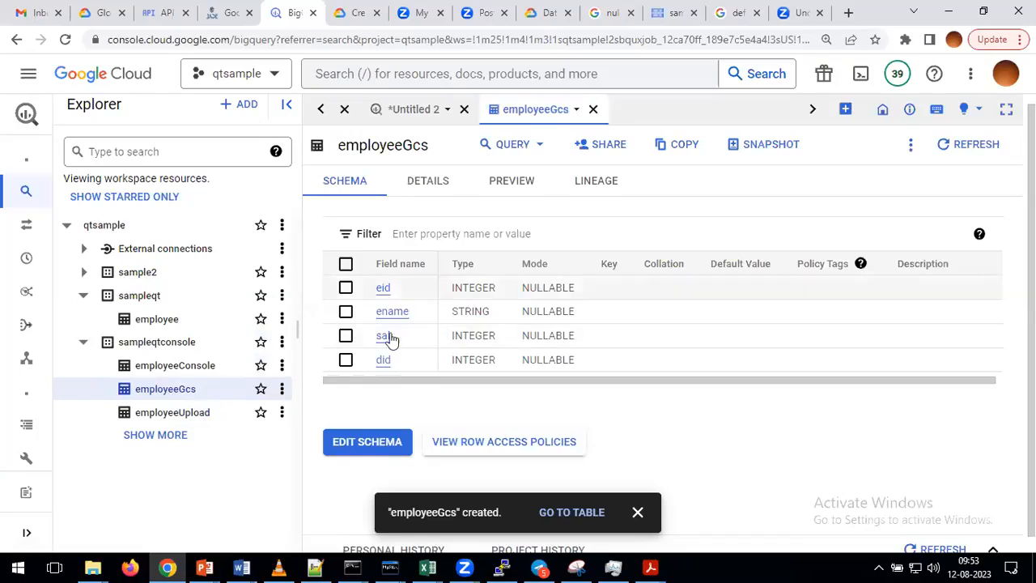
{"action": "left_click", "coordinate": [513, 182]}
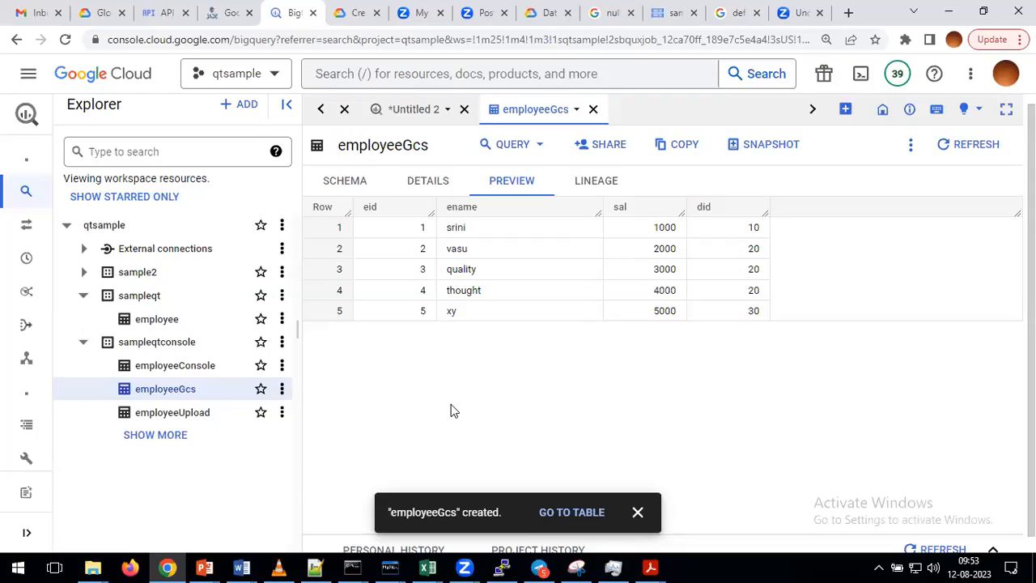
{"action": "left_click", "coordinate": [282, 390]}
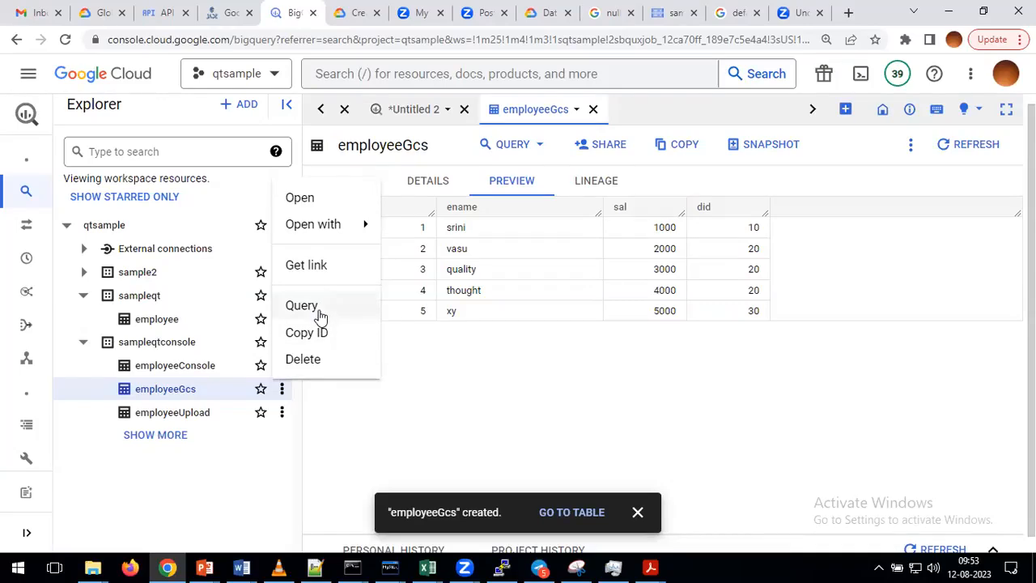
{"action": "left_click", "coordinate": [446, 412]}
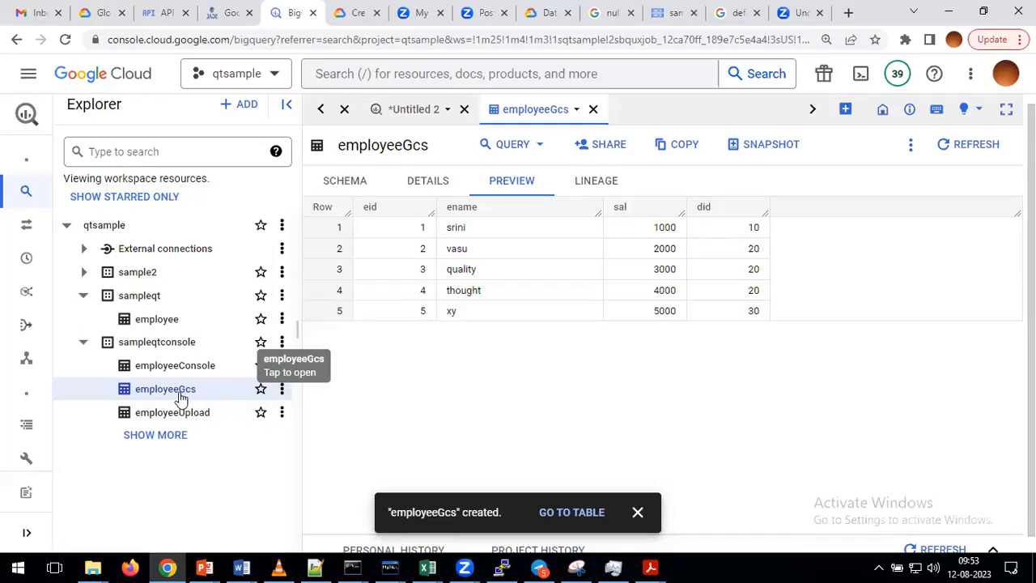
{"action": "left_click", "coordinate": [282, 391]}
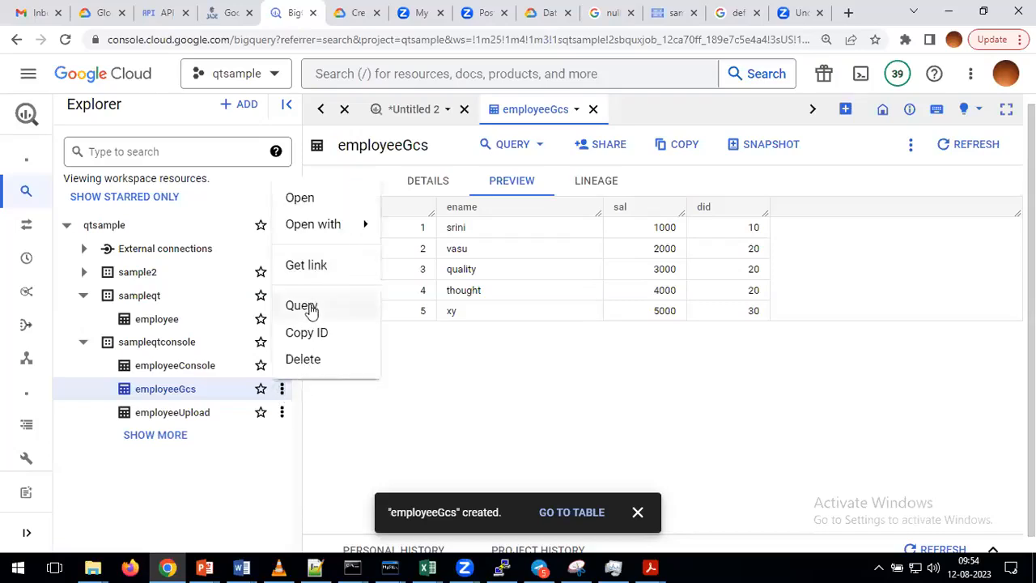
{"action": "left_click", "coordinate": [48, 198]}
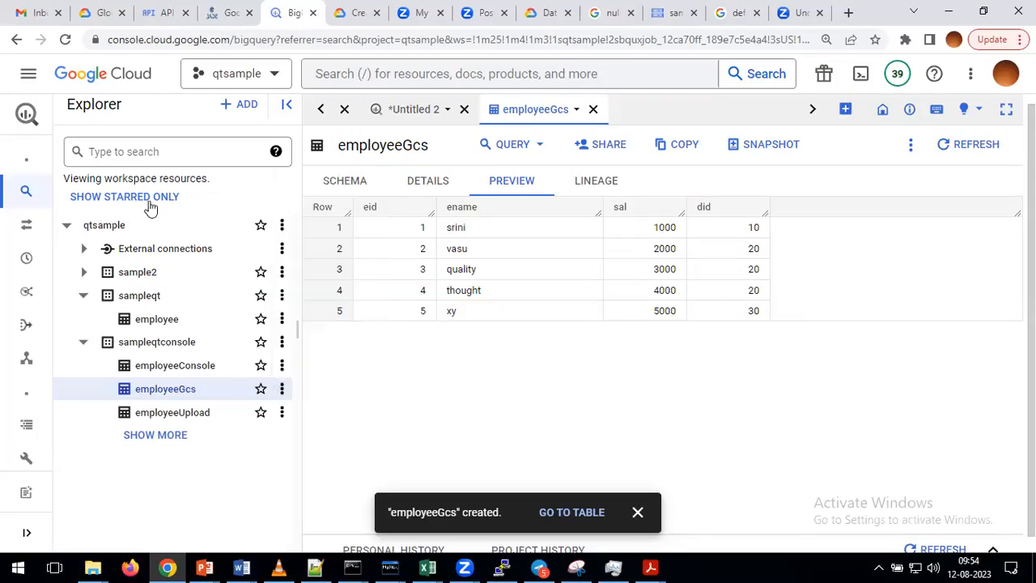
Start a query on employeeGcs that selects all columns with *, and end the LIMIT 1000 statement with a semicolon.
{"action": "mouse_move", "coordinate": [35, 196]}
{"action": "left_click", "coordinate": [282, 391]}
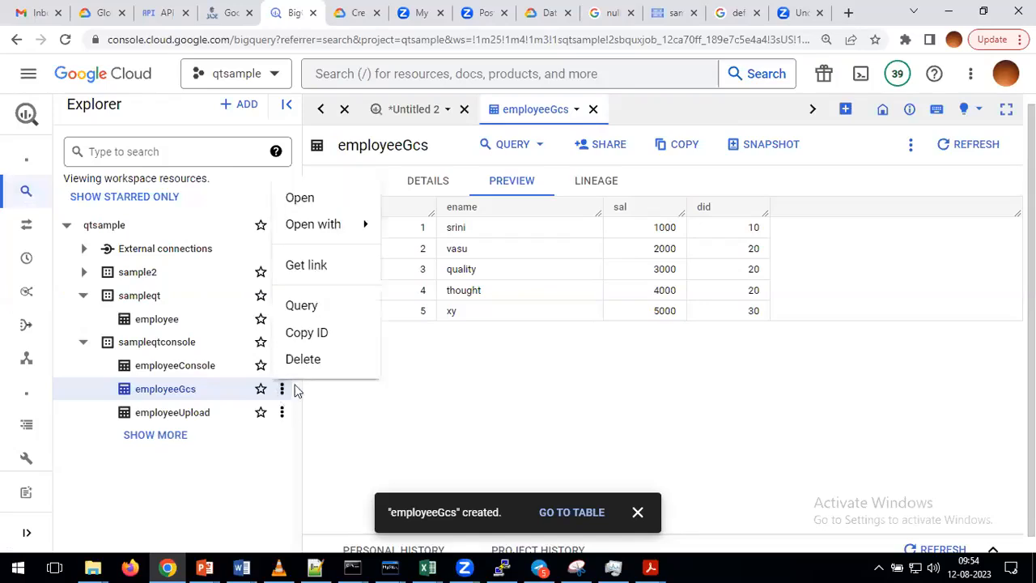
{"action": "left_click", "coordinate": [307, 312]}
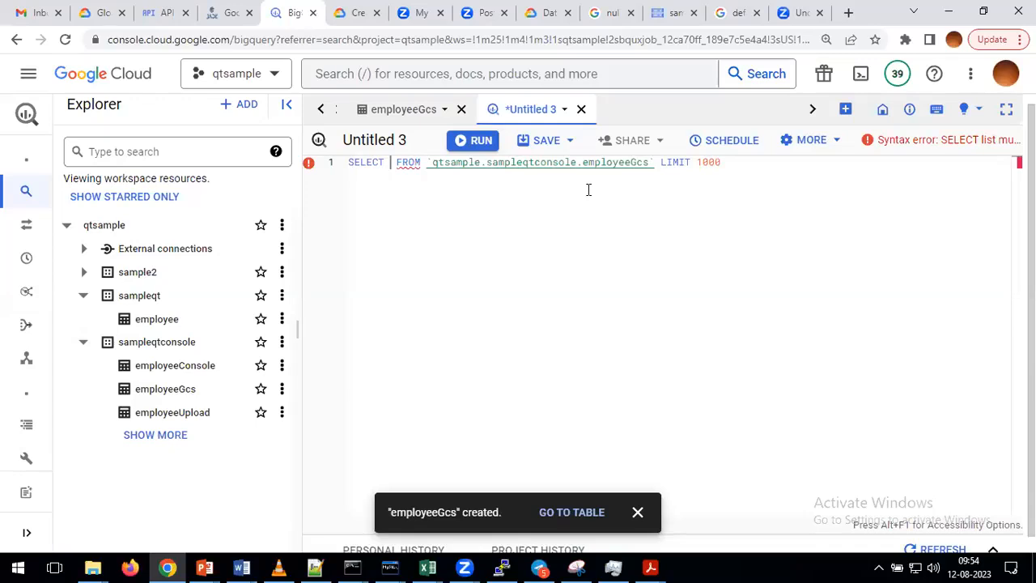
{"action": "type", "text": "*"}
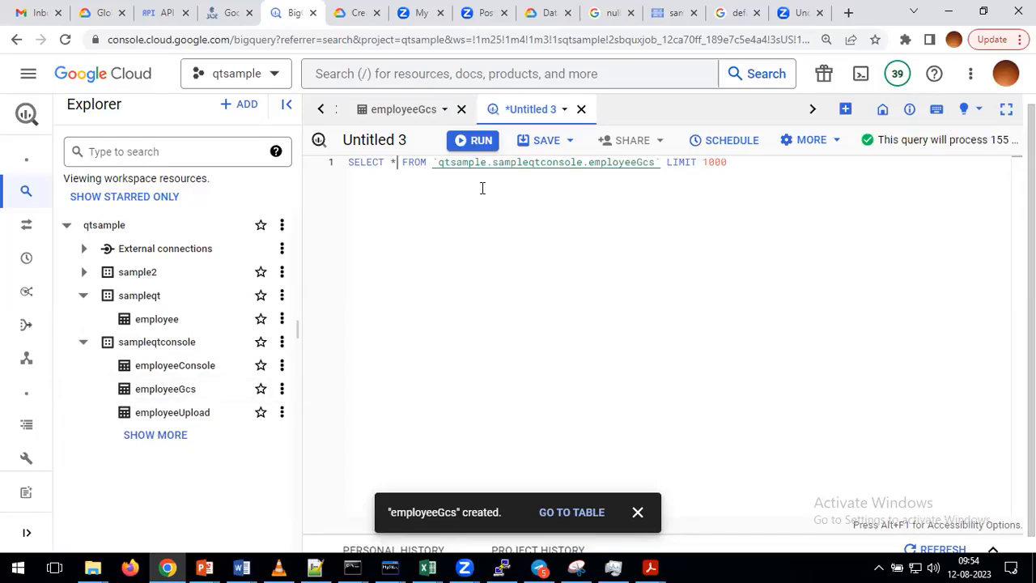
{"action": "mouse_move", "coordinate": [33, 198]}
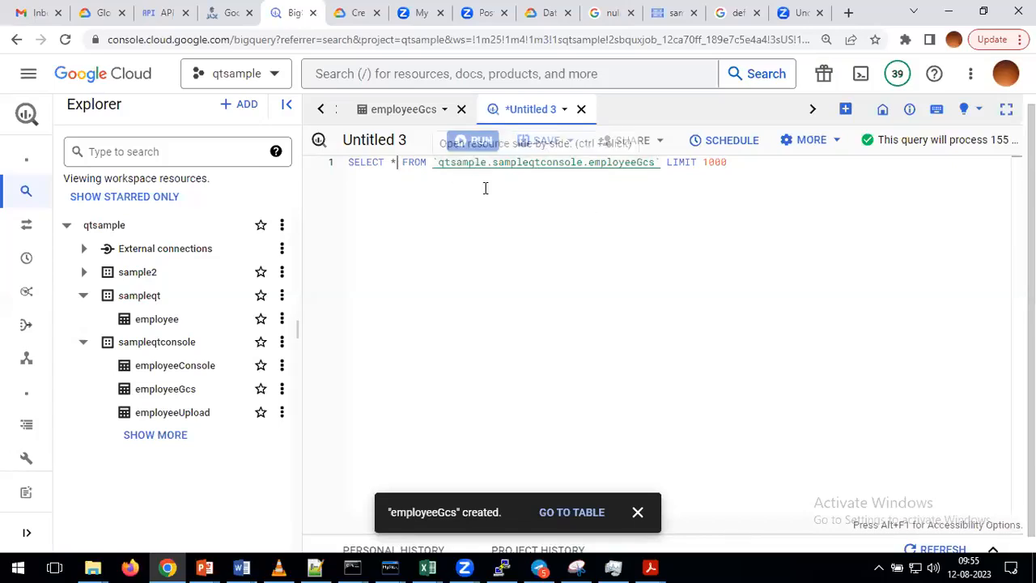
{"action": "left_click", "coordinate": [737, 167]}
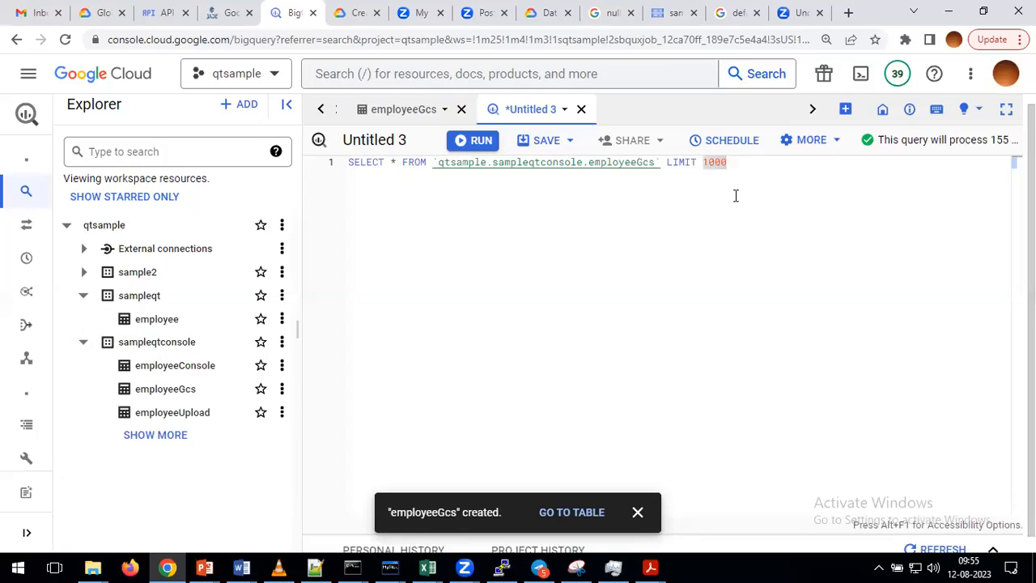
{"action": "type", "text": ";"}
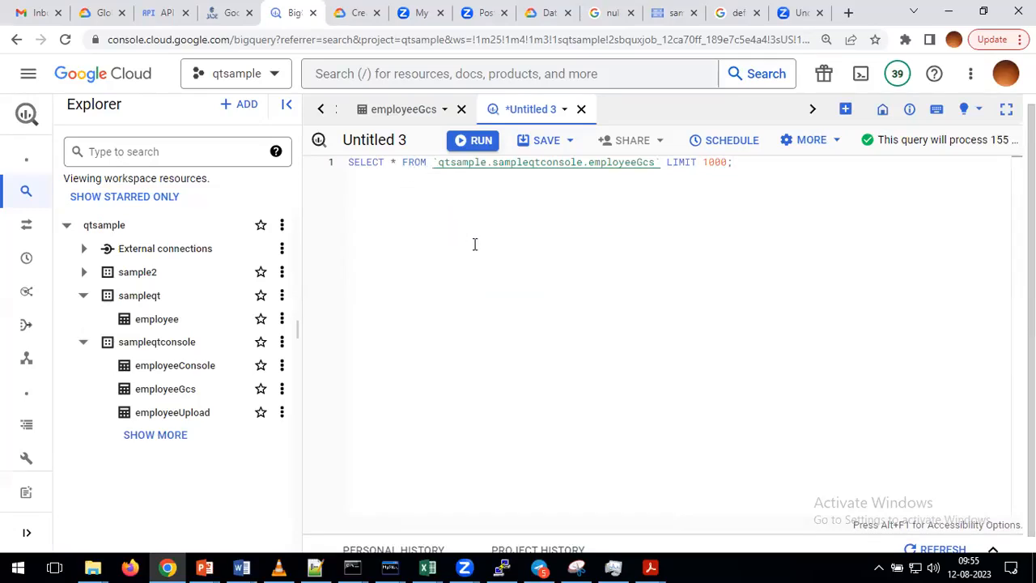
Write 10L on the fourth line of the query editor, leaving two blank lines below the statement.
{"action": "key", "text": "Return"}
{"action": "key", "text": "Return"}
{"action": "key", "text": "Return"}
{"action": "type", "text": "10L"}
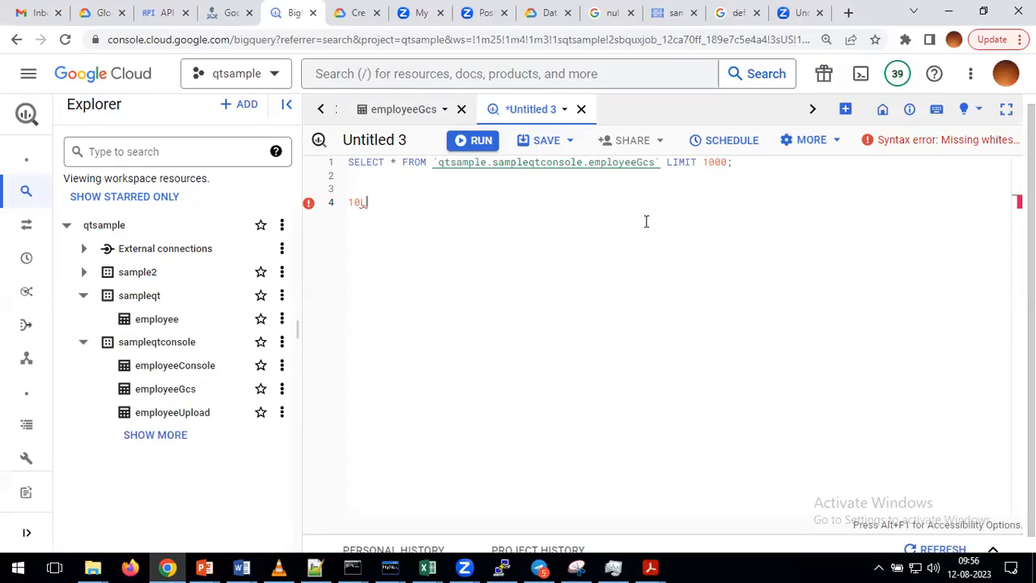
Set the query's LIMIT to 1 and run it without the 10L line.
{"action": "double_click", "coordinate": [717, 163]}
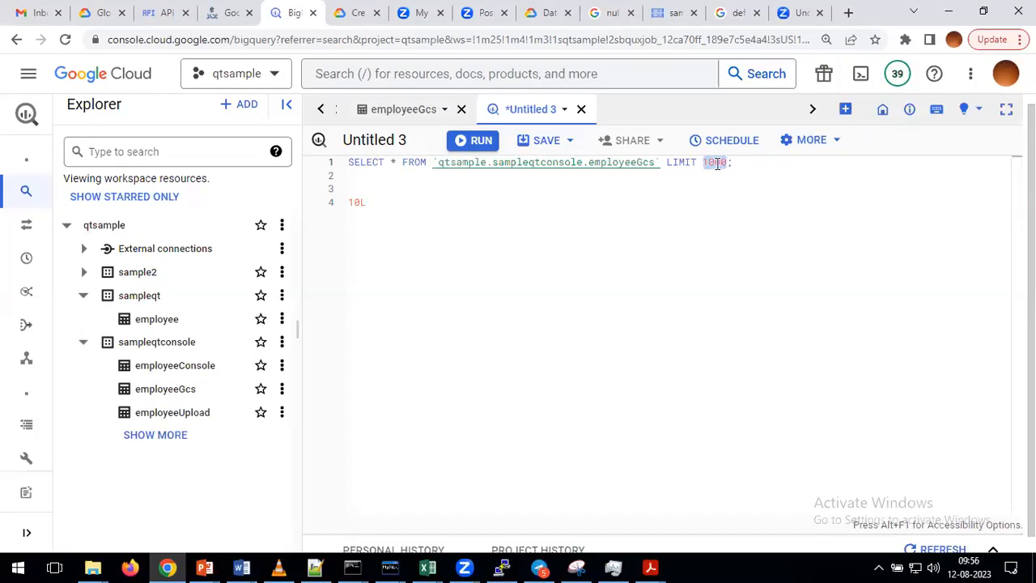
{"action": "type", "text": "1"}
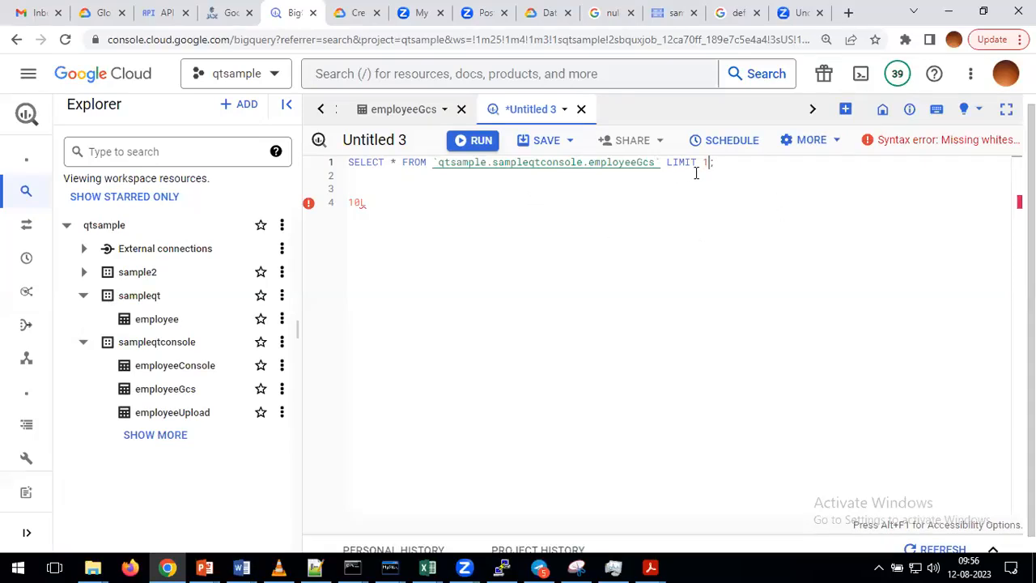
{"action": "left_click", "coordinate": [338, 204]}
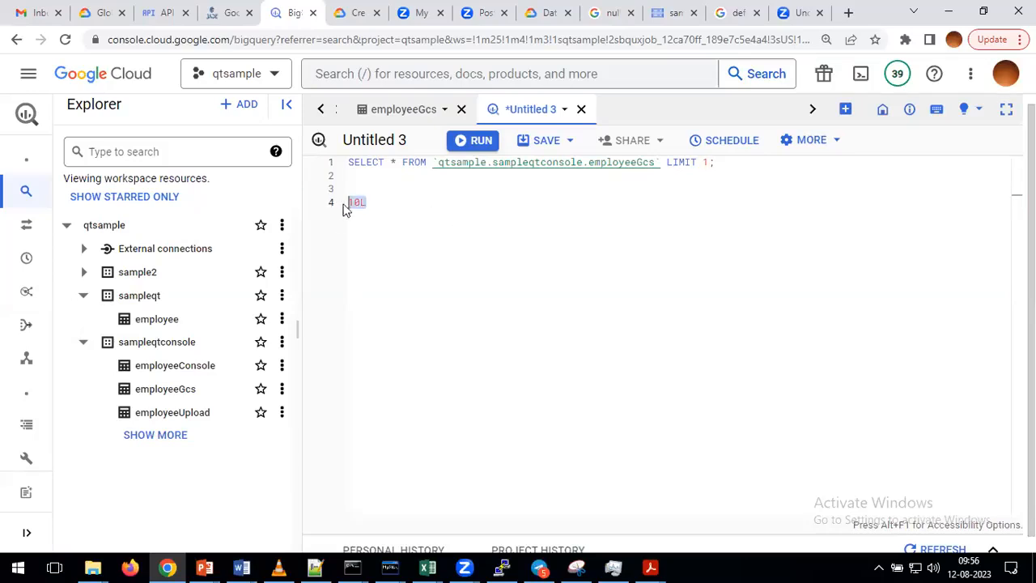
{"action": "key", "text": "Delete"}
{"action": "left_click", "coordinate": [471, 142]}
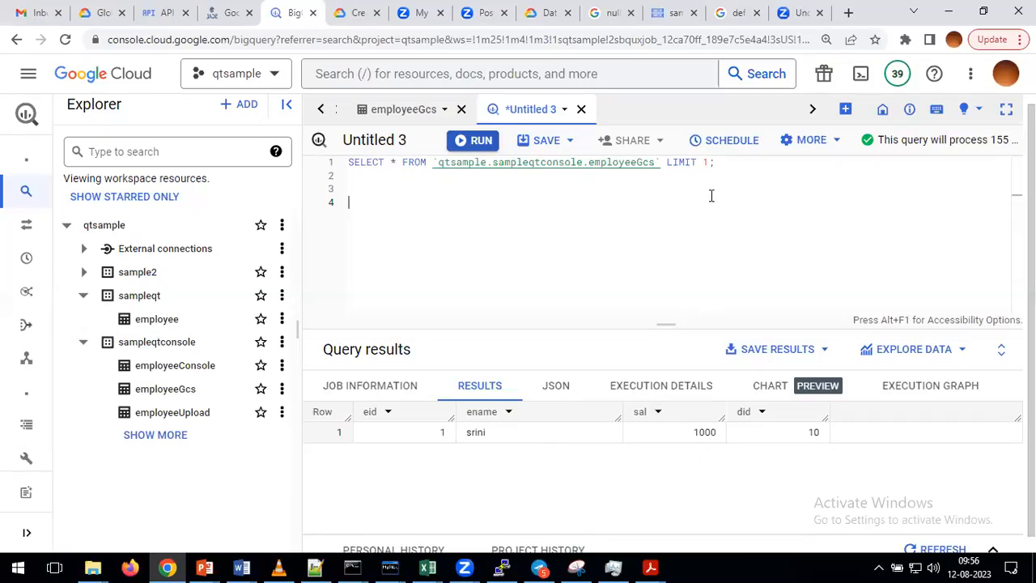
{"action": "left_click", "coordinate": [719, 165]}
{"action": "left_click_drag", "start_coordinate": [719, 165], "coordinate": [667, 164]}
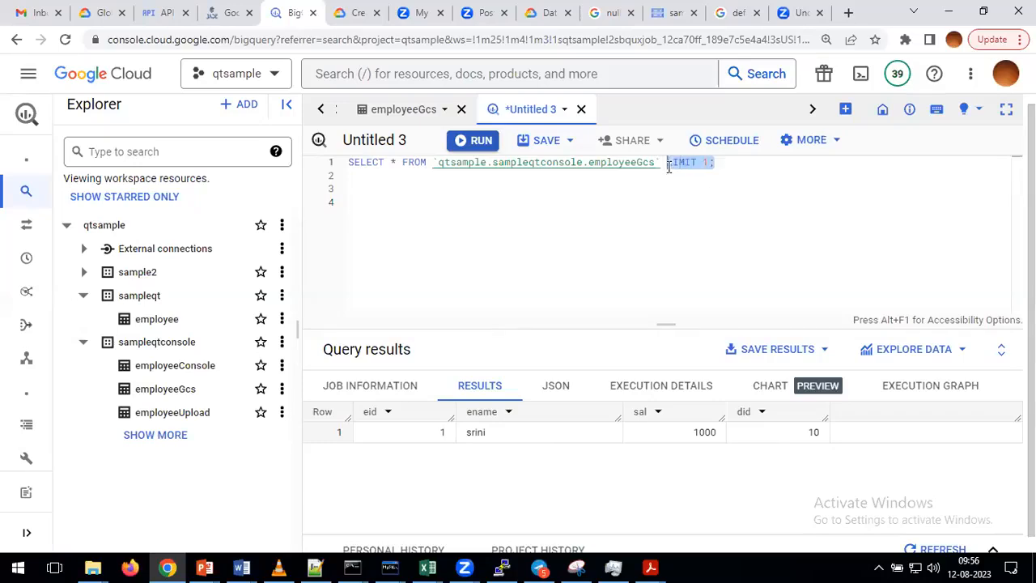
{"action": "left_click", "coordinate": [676, 243]}
Open the table creation form for the sampleqtconsole dataset and examine the available source types and remaining settings.
{"action": "left_click", "coordinate": [282, 343]}
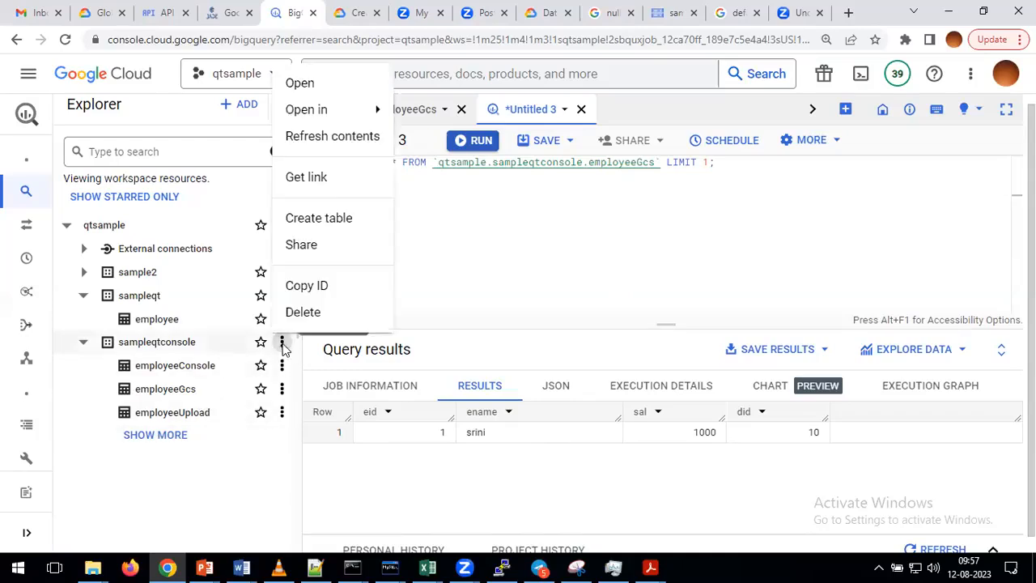
{"action": "left_click", "coordinate": [321, 219]}
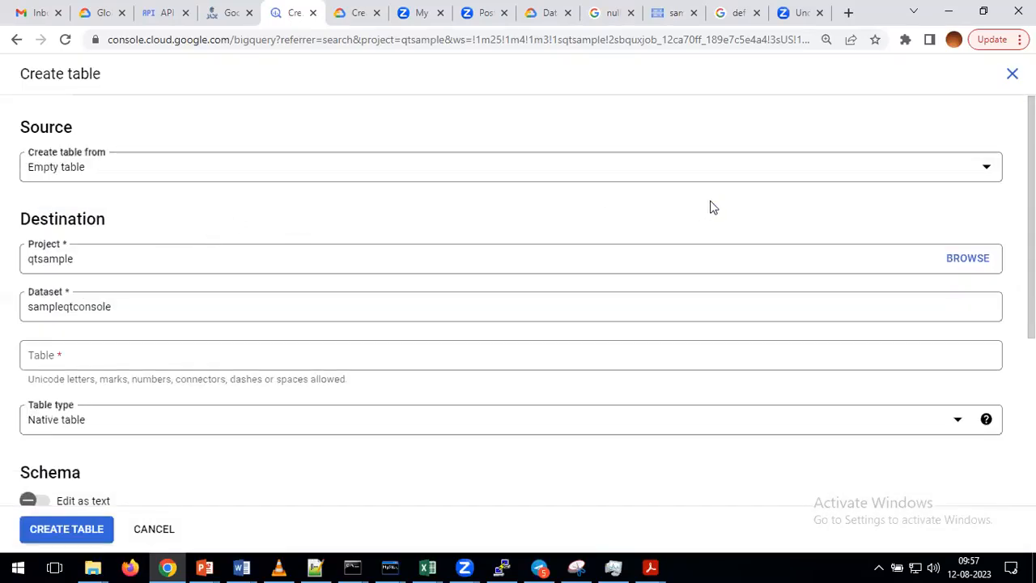
{"action": "left_click", "coordinate": [329, 175]}
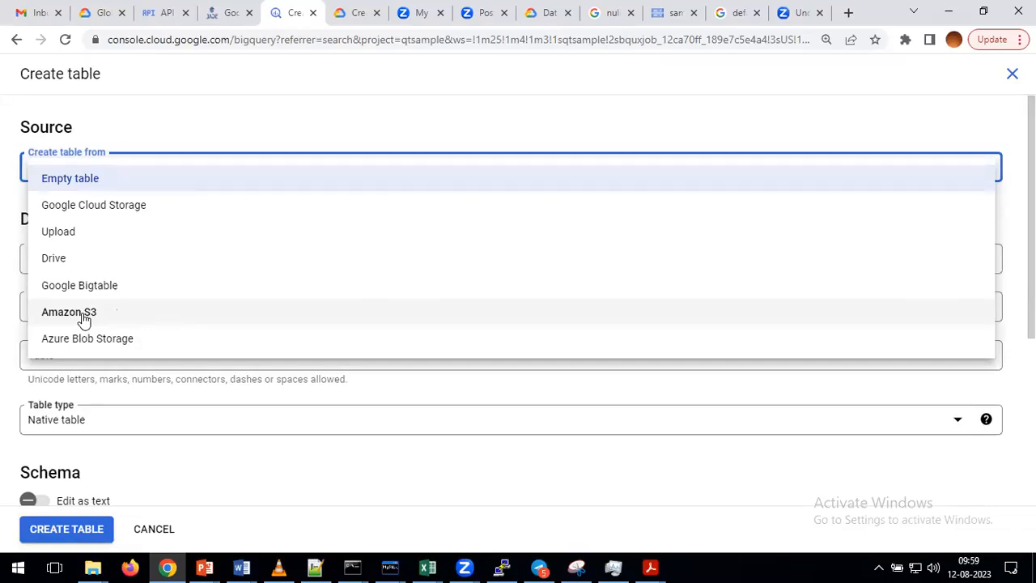
{"action": "left_click", "coordinate": [131, 119]}
{"action": "scroll", "coordinate": [109, 413], "scroll_direction": "down", "scroll_amount": 2}
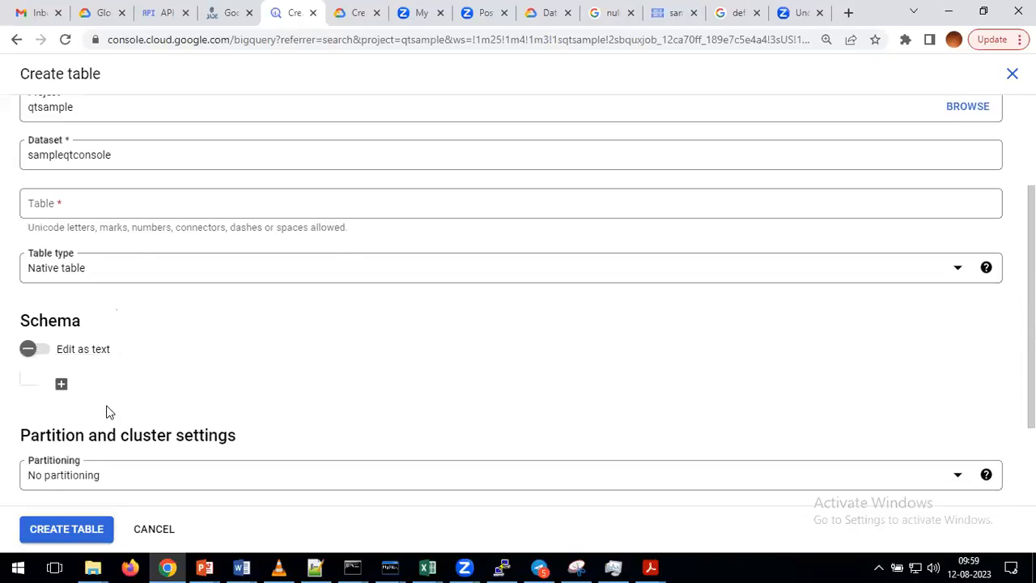
{"action": "scroll", "coordinate": [109, 413], "scroll_direction": "up", "scroll_amount": 2}
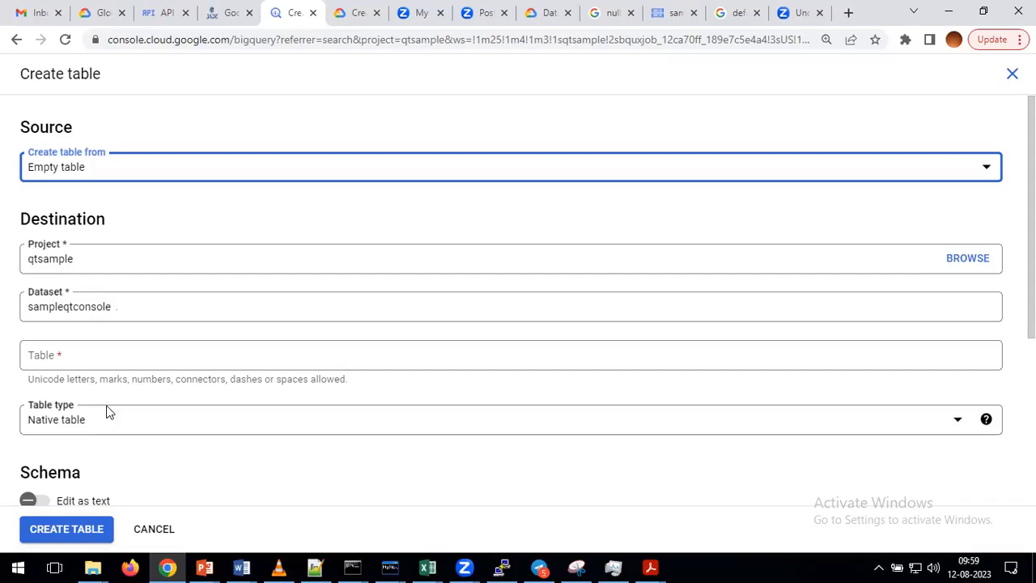
{"action": "left_click", "coordinate": [113, 179]}
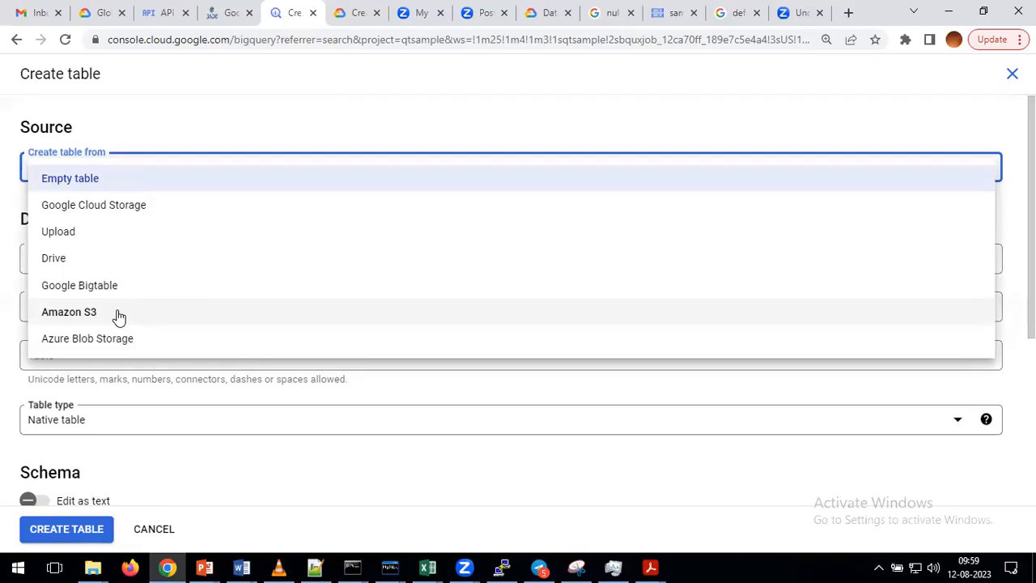
{"action": "left_click", "coordinate": [11, 204]}
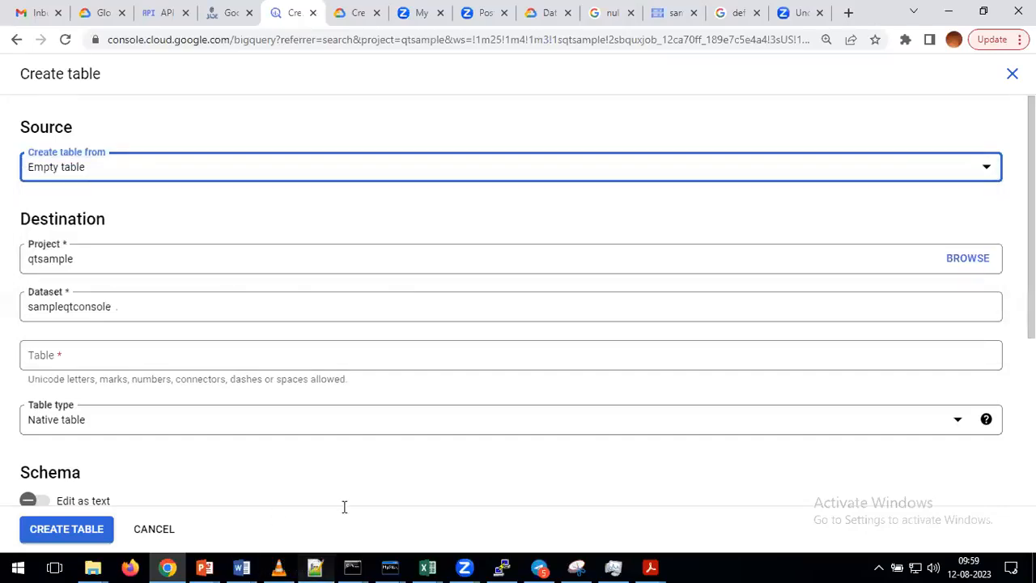
Switch to Notepad++ and add an asterisk separator followed by "1. Try to create the tables by using console with commands" to the notes.
{"action": "left_click", "coordinate": [314, 567]}
{"action": "left_click", "coordinate": [256, 345]}
{"action": "type", "text": "***************************************************"}
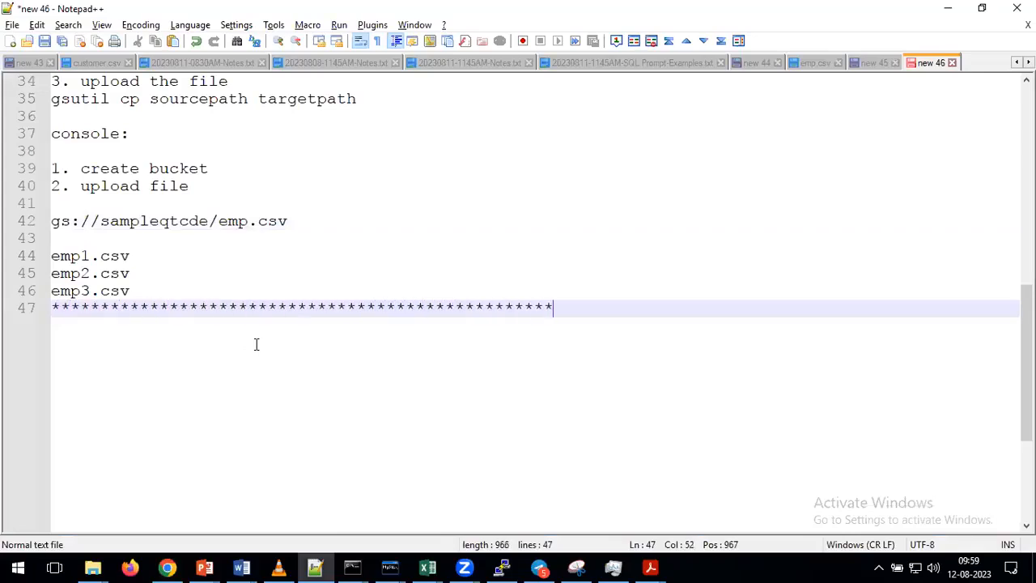
{"action": "key", "text": "Return"}
{"action": "key", "text": "Return"}
{"action": "type", "text": "1. Try to create the tables by using console with"}
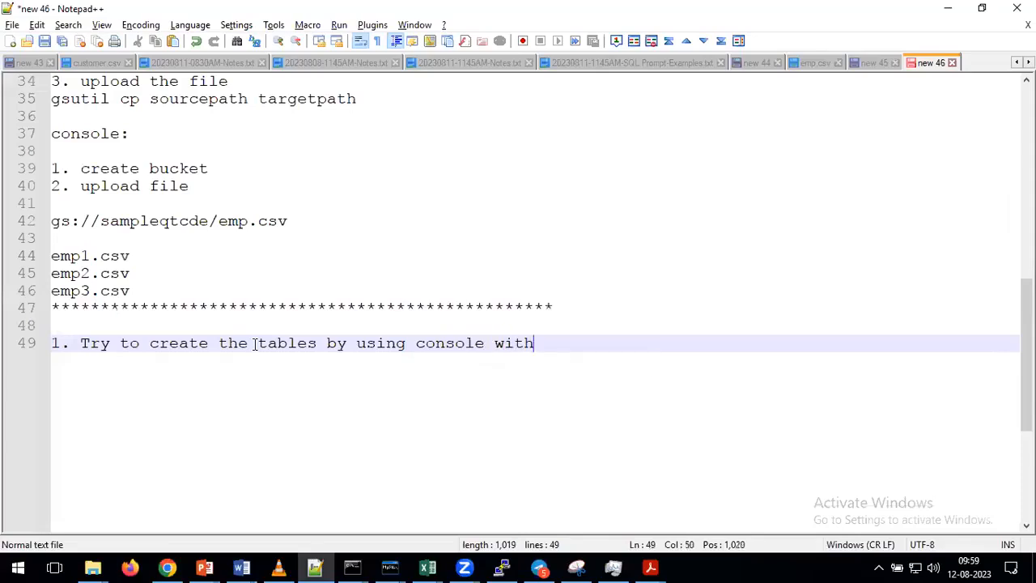
{"action": "type", "text": " commands"}
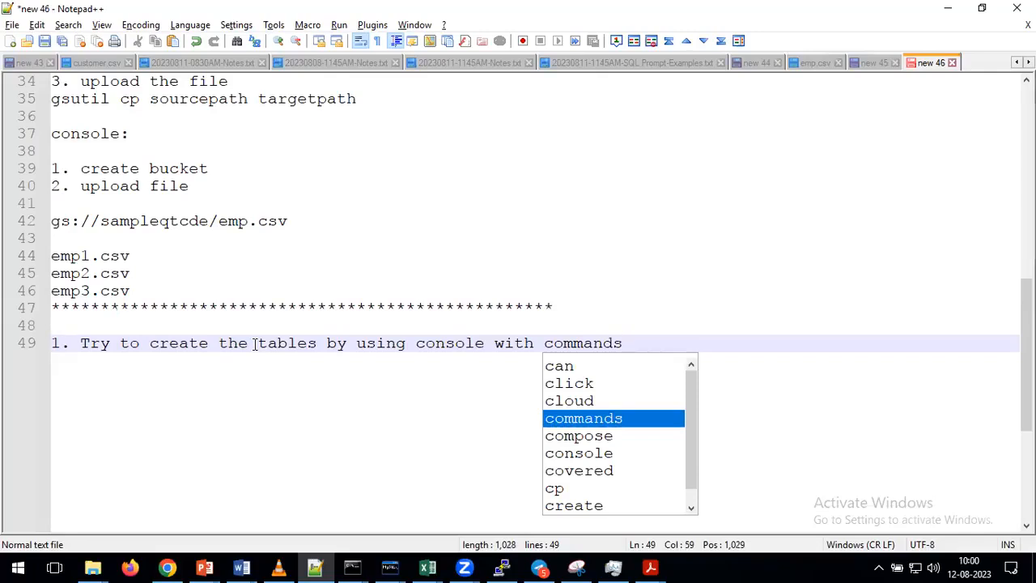
Add the task "2. Try to create tables from console" on the line below task 1 in the notes.
{"action": "key", "text": "Return"}
{"action": "key", "text": "Return"}
{"action": "type", "text": "2. Try to c"}
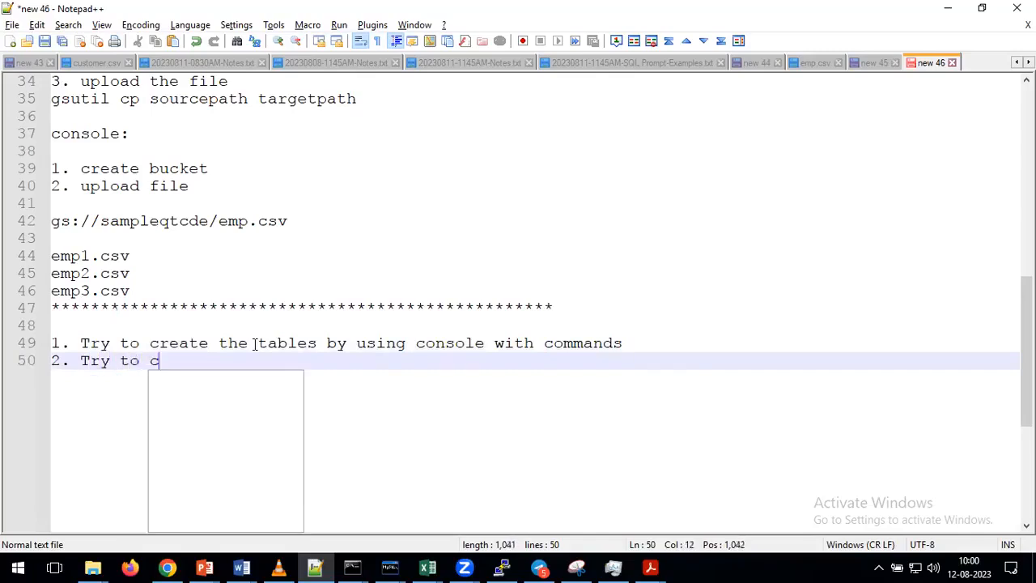
{"action": "type", "text": "reate tables "}
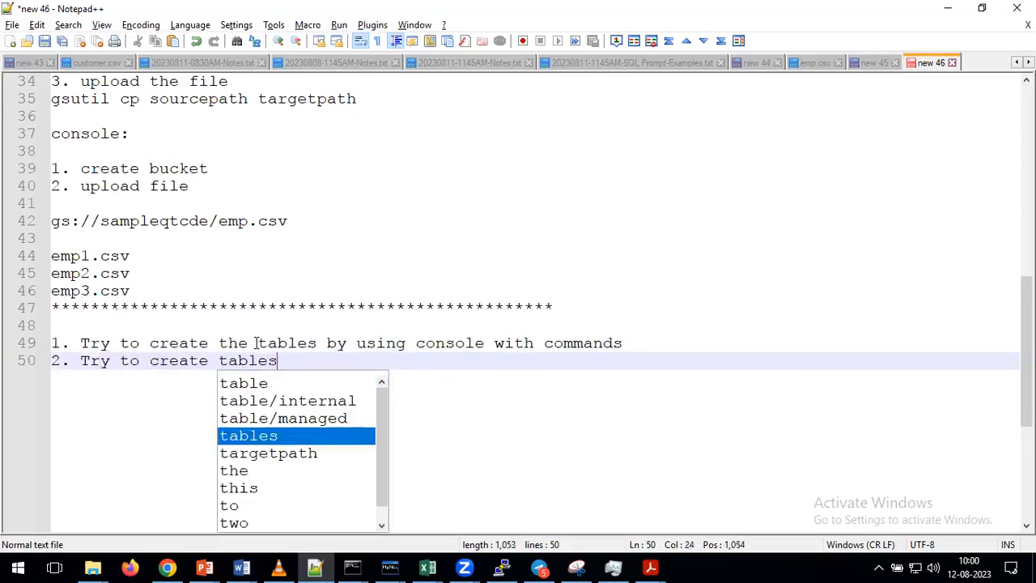
{"action": "type", "text": "from console"}
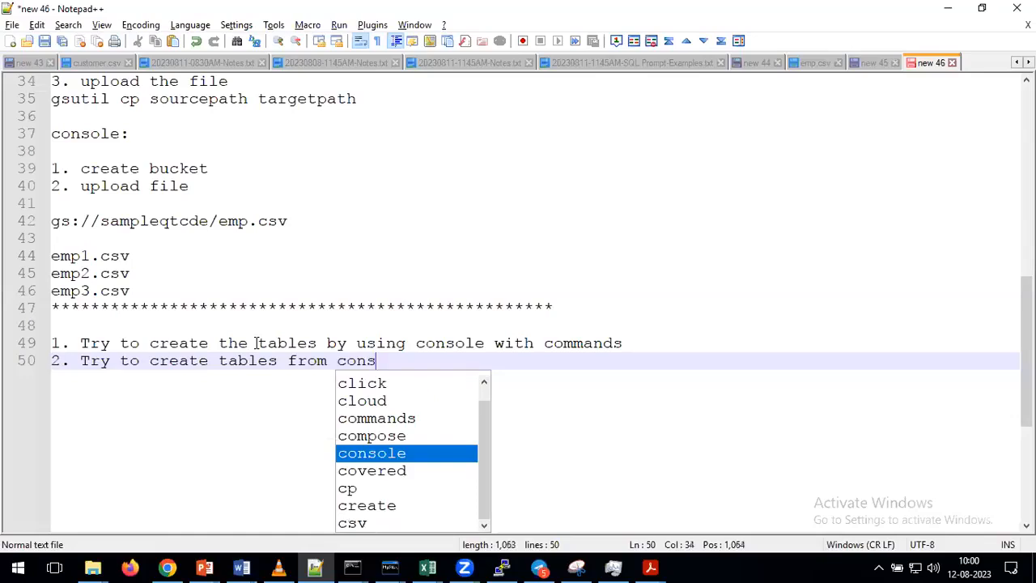
Add a doubly indented sub-item "- empty table" on the line below task 2.
{"action": "key", "text": "Return"}
{"action": "key", "text": "Tab"}
{"action": "key", "text": "Tab"}
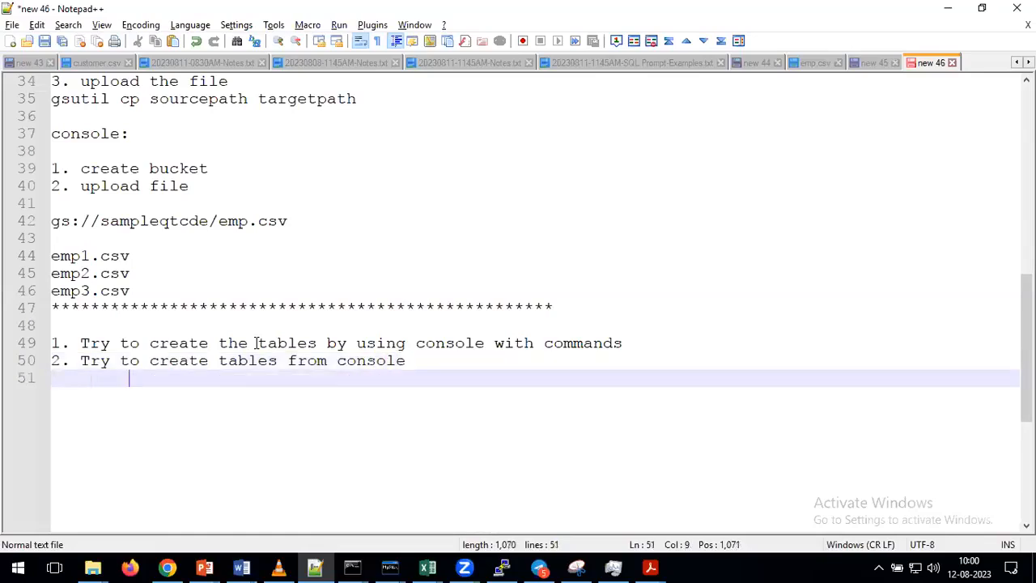
{"action": "type", "text": "- em"}
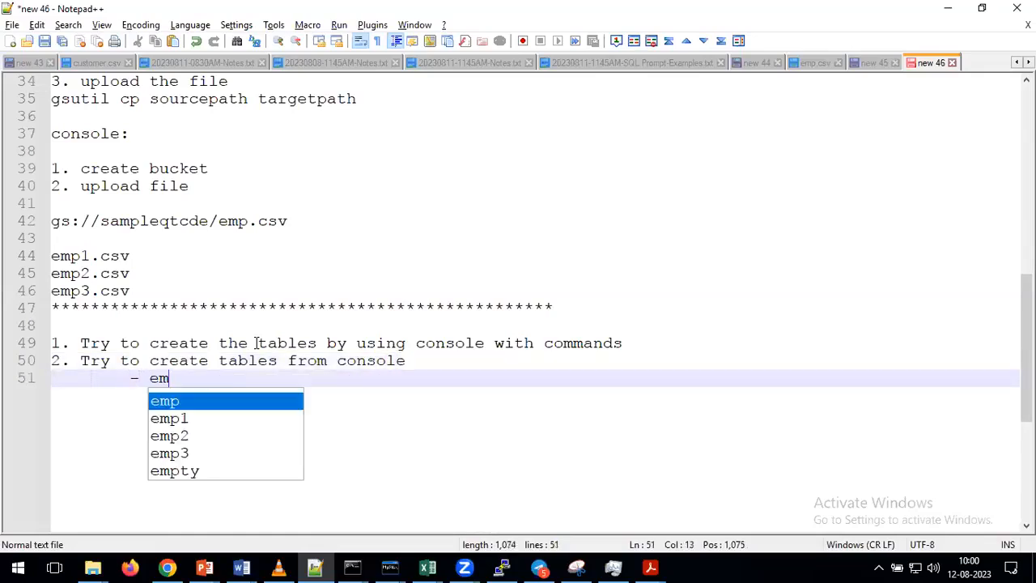
{"action": "type", "text": "pty table"}
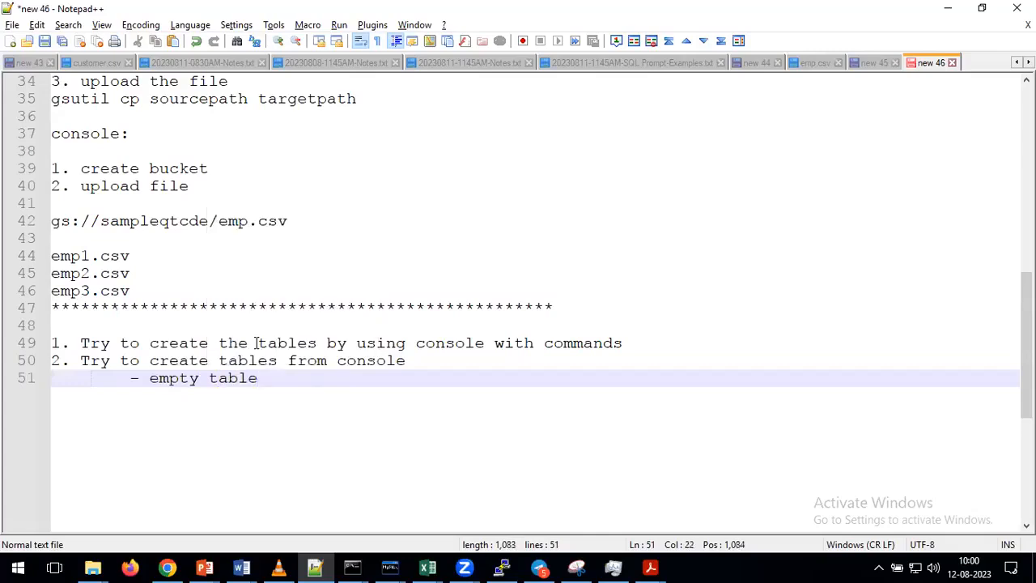
Add the sub-item "- upload table" directly below the empty table item at the same indentation.
{"action": "key", "text": "Return"}
{"action": "key", "text": "Return"}
{"action": "key", "text": "BackSpace"}
{"action": "key", "text": "BackSpace"}
{"action": "key", "text": "BackSpace"}
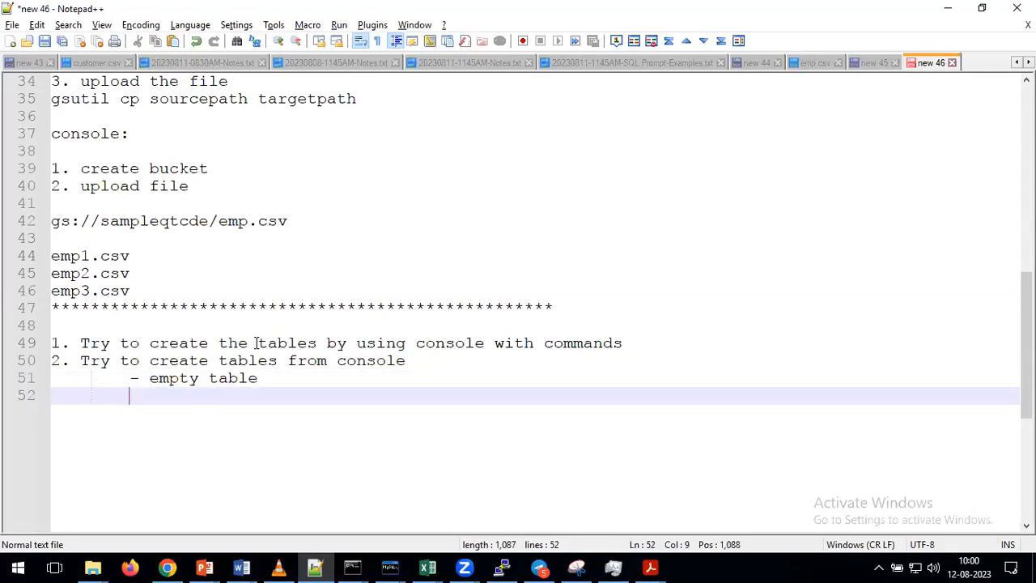
{"action": "type", "text": "- uploa t"}
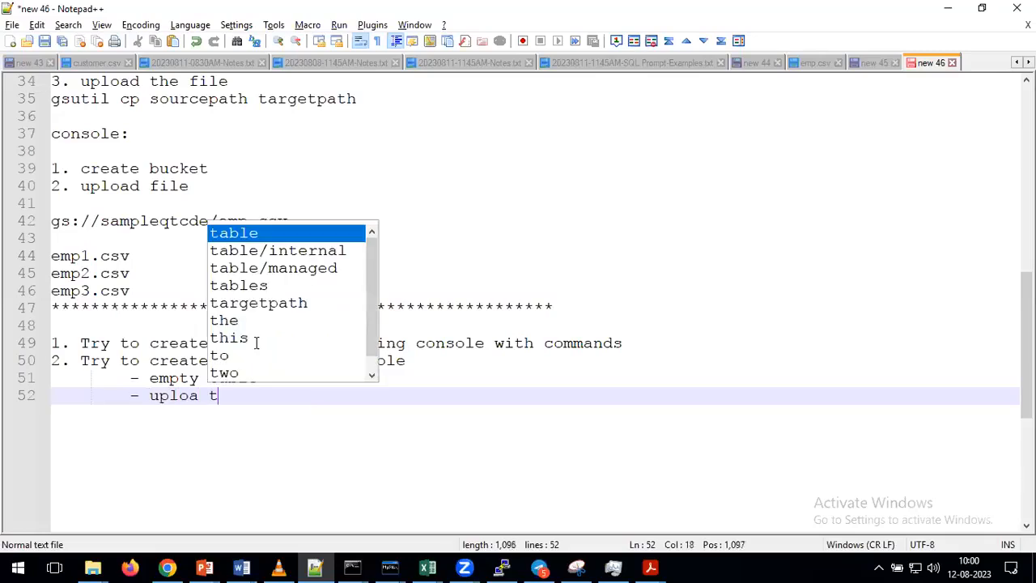
{"action": "key", "text": "BackSpace"}
{"action": "key", "text": "BackSpace"}
{"action": "type", "text": "d table"}
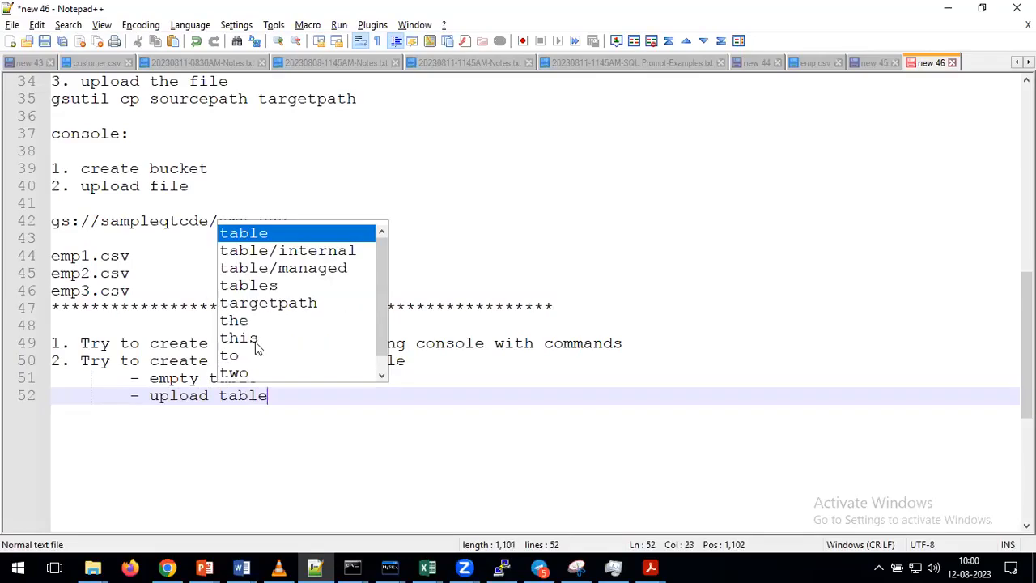
Add the sub-items "- gcs table" and "- explore how to create drive table" on separate lines below the upload item.
{"action": "key", "text": "Return"}
{"action": "key", "text": "Return"}
{"action": "type", "text": "- gcs table"}
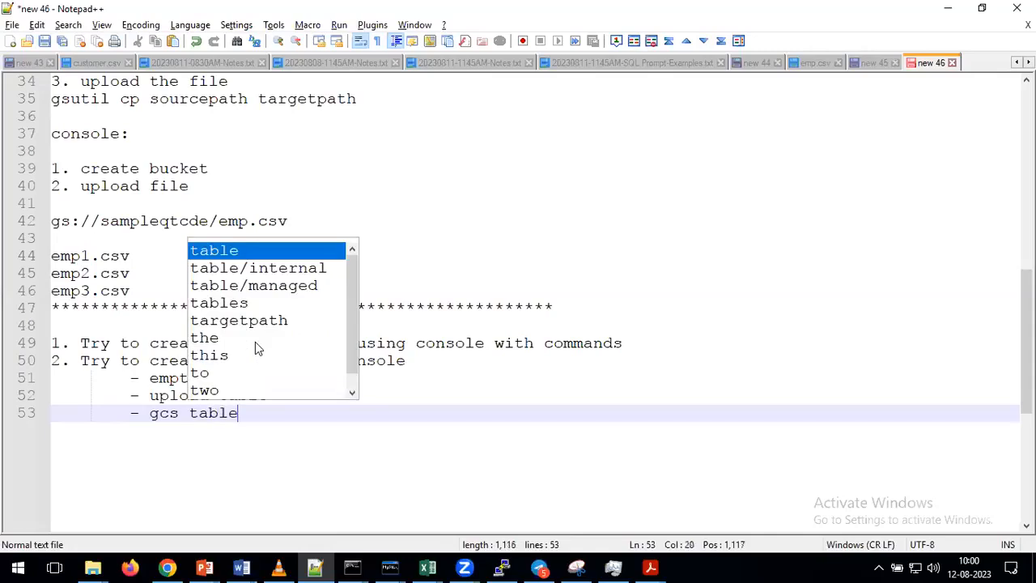
{"action": "key", "text": "Return"}
{"action": "key", "text": "Return"}
{"action": "type", "text": "- explore "}
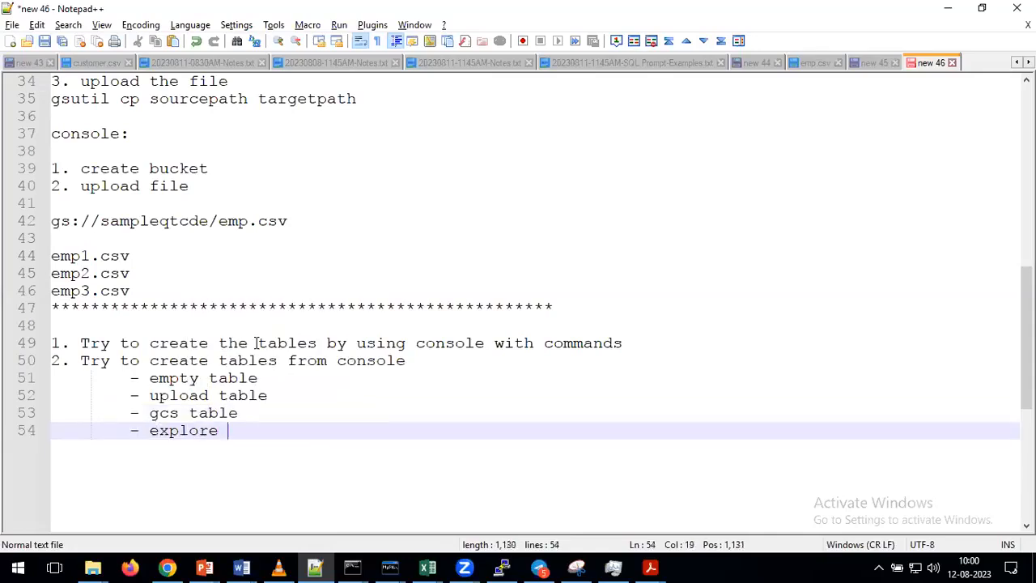
{"action": "type", "text": "how to creat"}
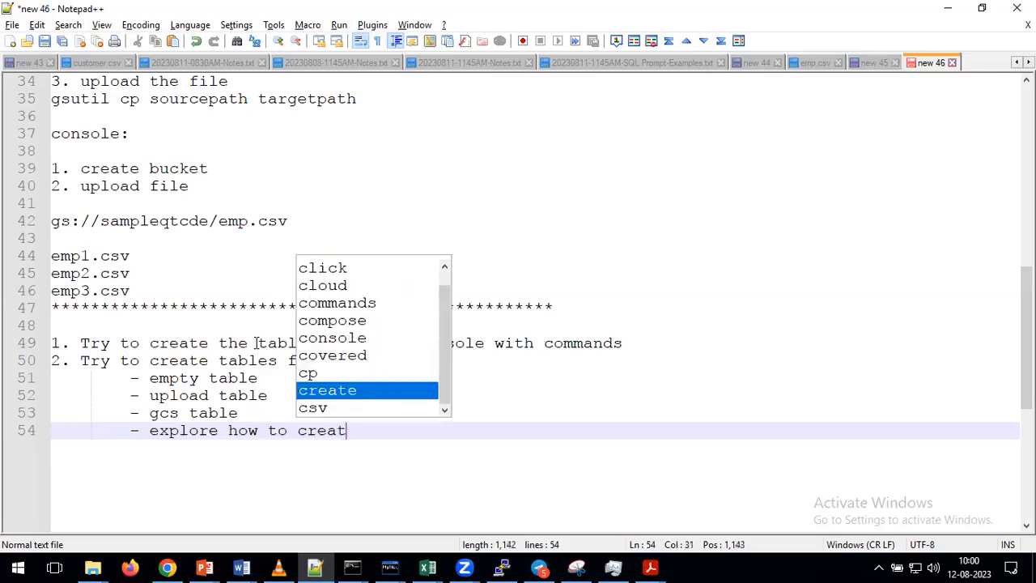
{"action": "type", "text": "e drive table"}
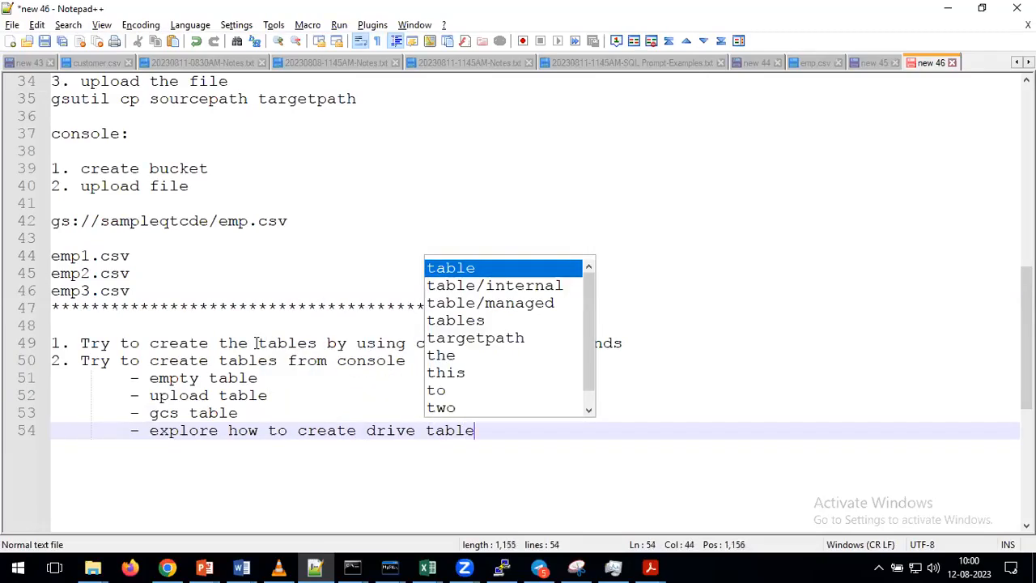
Duplicate the asterisk separator line below the task list, leaving one blank line after the drive table item.
{"action": "left_click", "coordinate": [164, 304]}
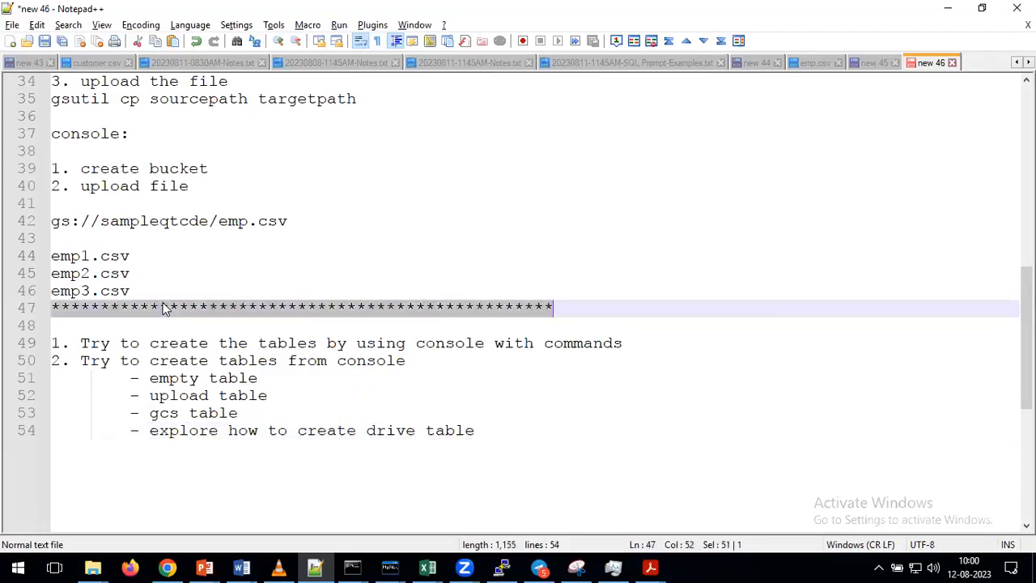
{"action": "left_click", "coordinate": [500, 449]}
{"action": "key", "text": "Return"}
{"action": "key", "text": "Return"}
{"action": "key", "text": "shift+Home"}
{"action": "type", "text": "***************************************************"}
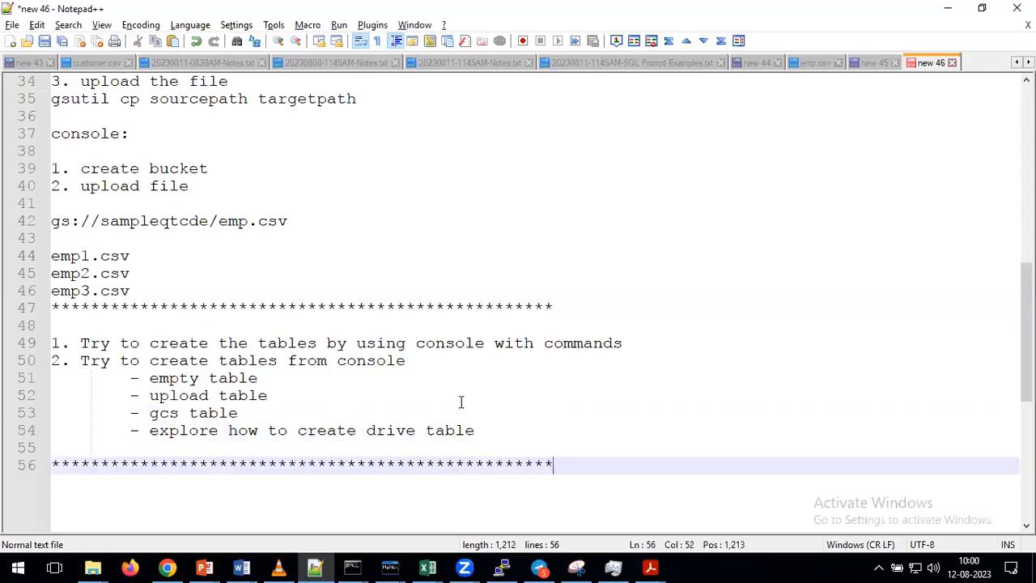
{"action": "left_click_drag", "start_coordinate": [497, 434], "coordinate": [51, 360]}
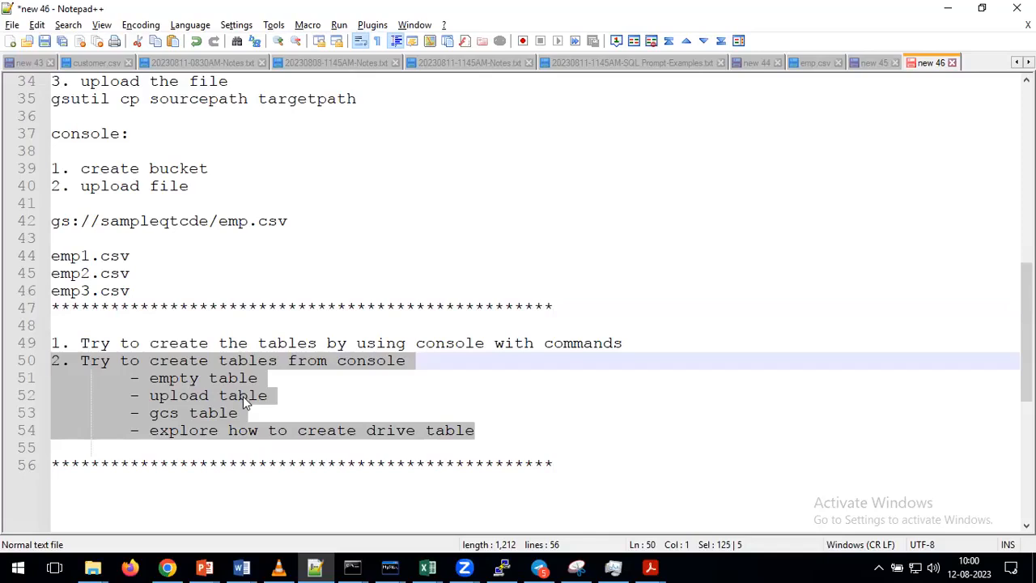
{"action": "scroll", "coordinate": [215, 380], "scroll_direction": "down", "scroll_amount": 2}
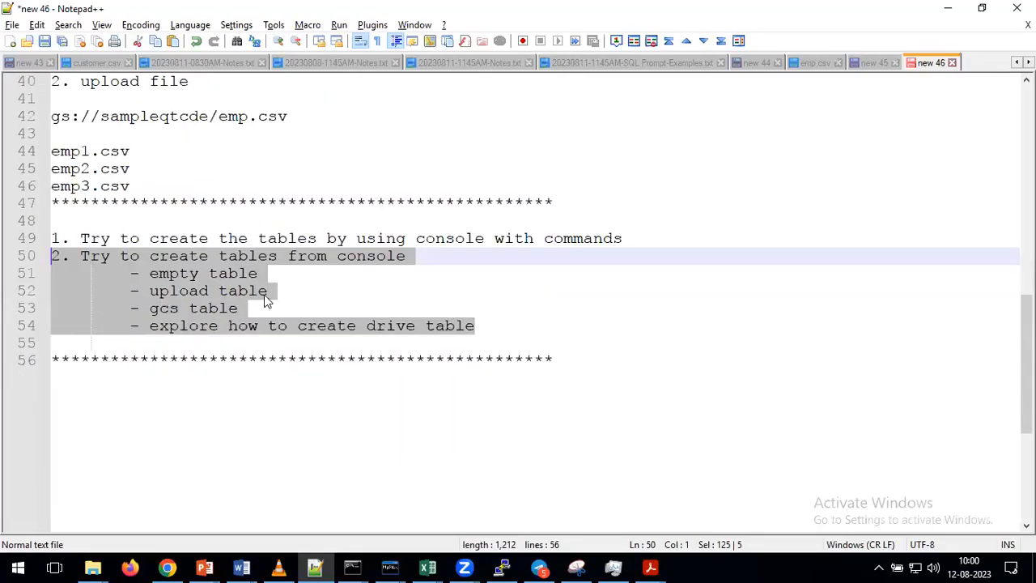
{"action": "left_click_drag", "start_coordinate": [78, 343], "coordinate": [50, 256]}
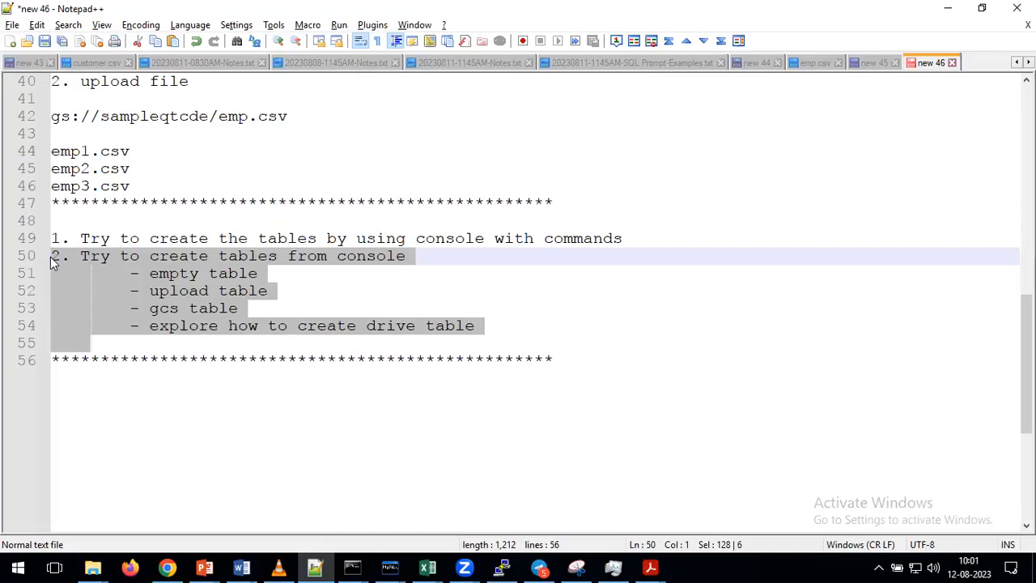
{"action": "left_click", "coordinate": [273, 326]}
{"action": "left_click_drag", "start_coordinate": [483, 325], "coordinate": [51, 256]}
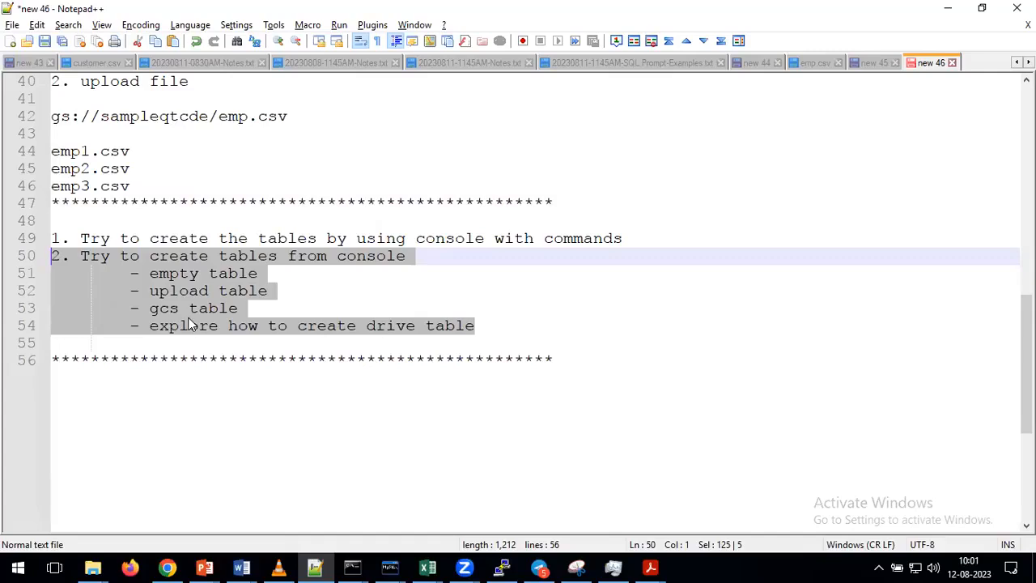
Write the question "1. Are we going to create the tables daily as CDE ? [yes/no]" two lines below the last separator.
{"action": "left_click", "coordinate": [608, 373]}
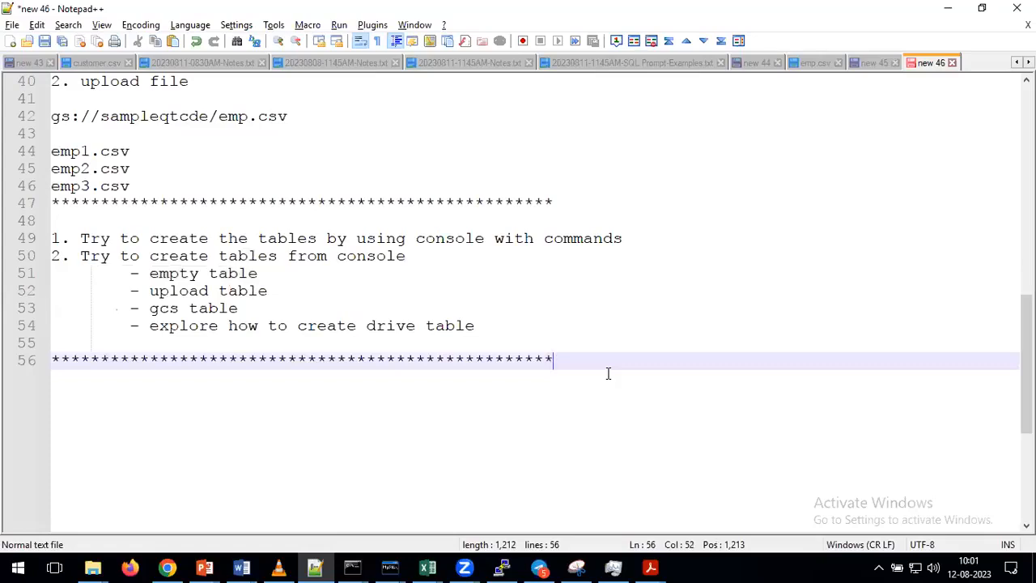
{"action": "key", "text": "Return"}
{"action": "key", "text": "Return"}
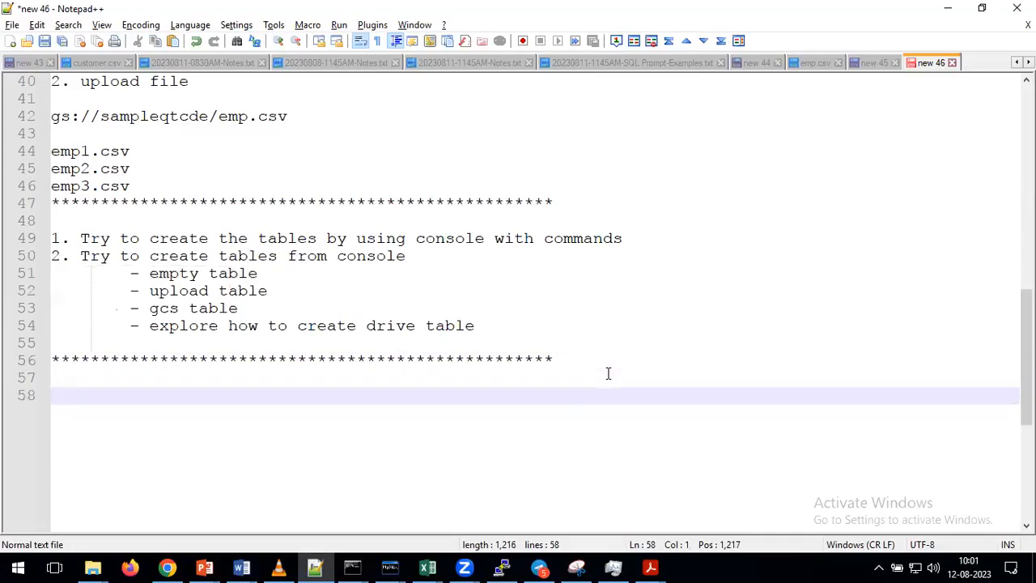
{"action": "scroll", "coordinate": [389, 374], "scroll_direction": "down", "scroll_amount": 1}
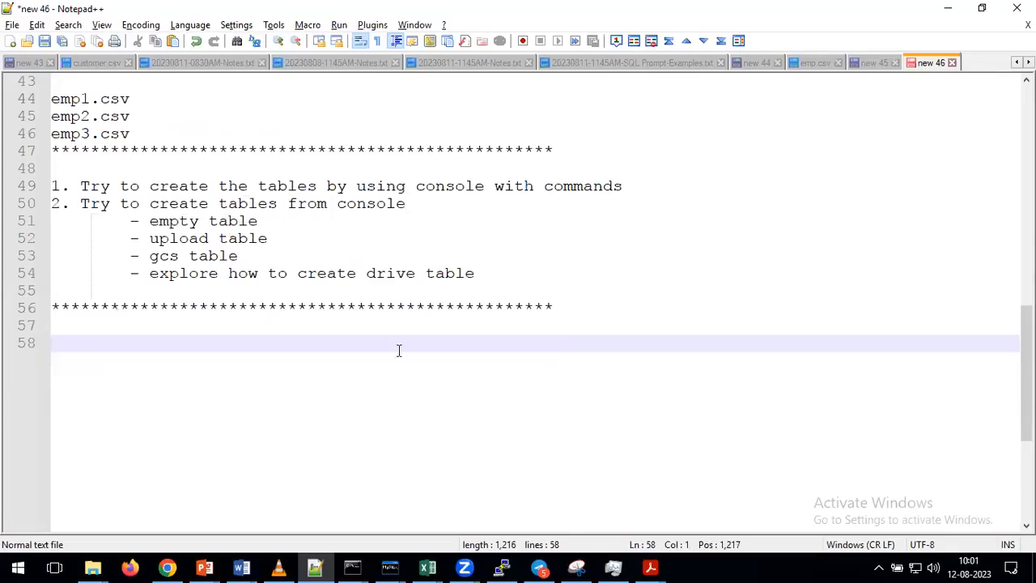
{"action": "type", "text": "1. Are we "}
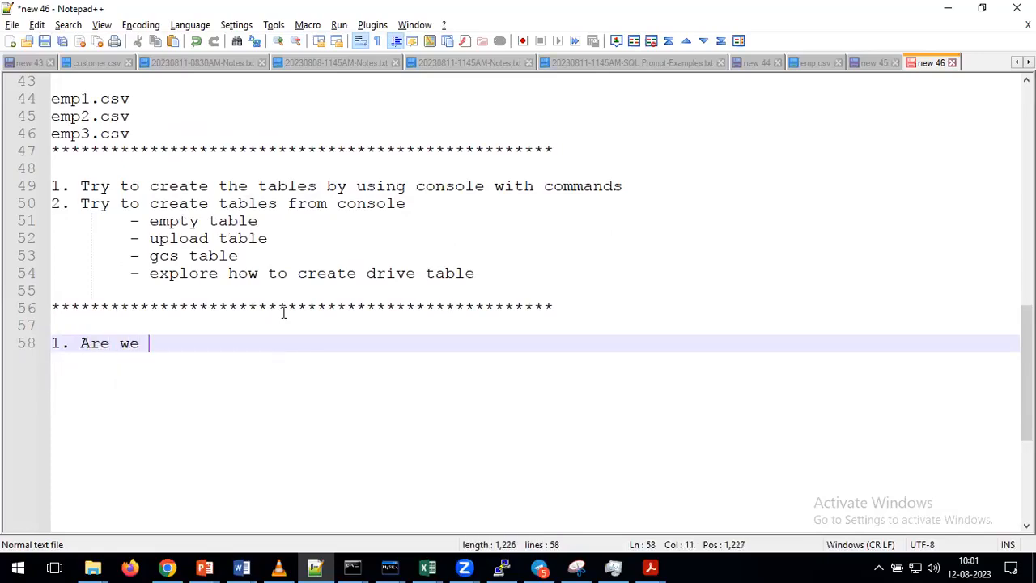
{"action": "type", "text": "going to create "}
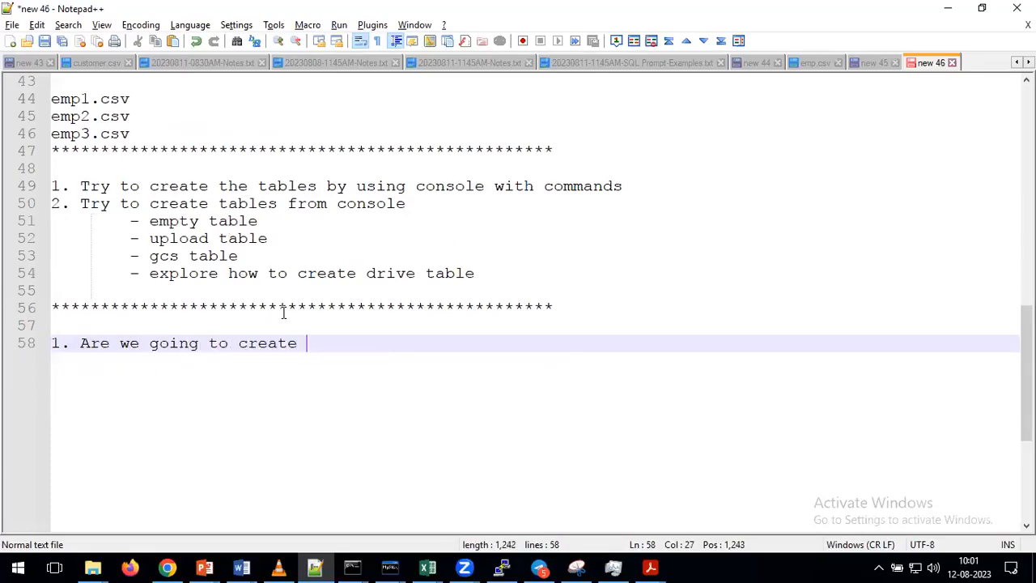
{"action": "type", "text": "the tables da"}
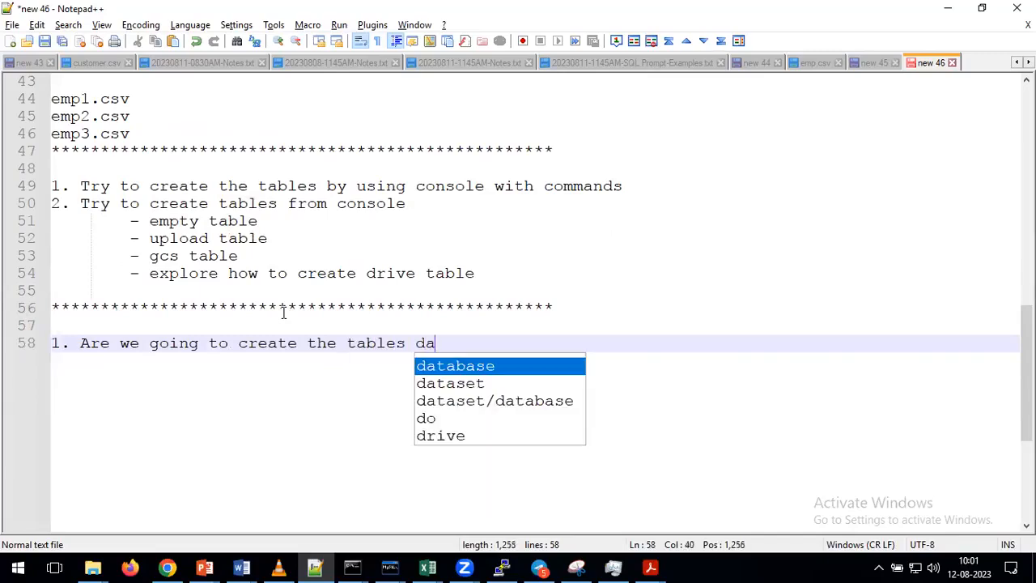
{"action": "type", "text": "ily as CDE ? [yes/no]"}
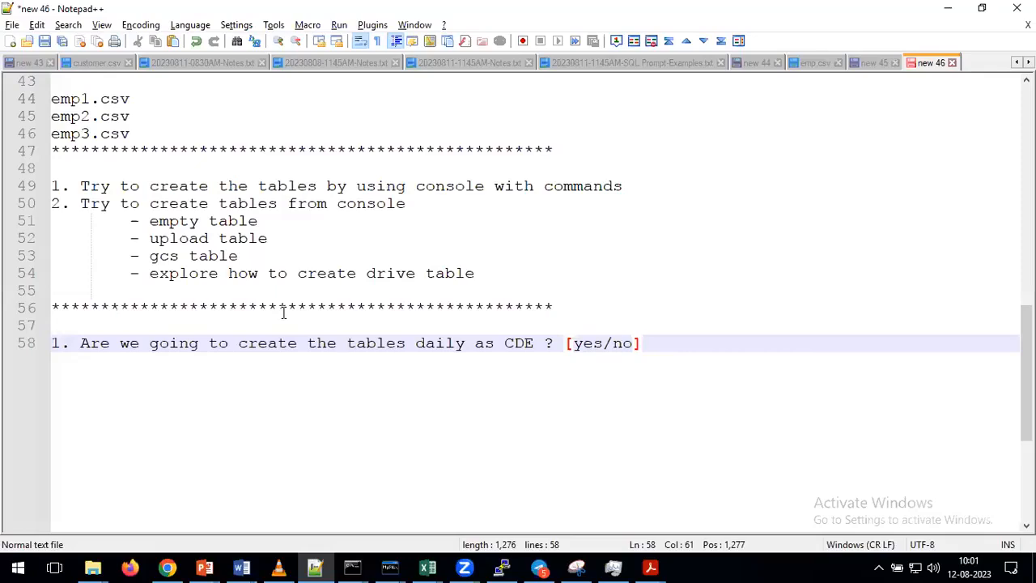
Write 100/120 below the question about daily table creation, leaving one blank line between them.
{"action": "key", "text": "Return"}
{"action": "key", "text": "Return"}
{"action": "type", "text": "100 "}
{"action": "type", "text": "120"}
{"action": "key", "text": "Left"}
{"action": "key", "text": "Left"}
{"action": "key", "text": "Left"}
{"action": "key", "text": "Left"}
{"action": "key", "text": "BackSpace"}
{"action": "type", "text": "/"}
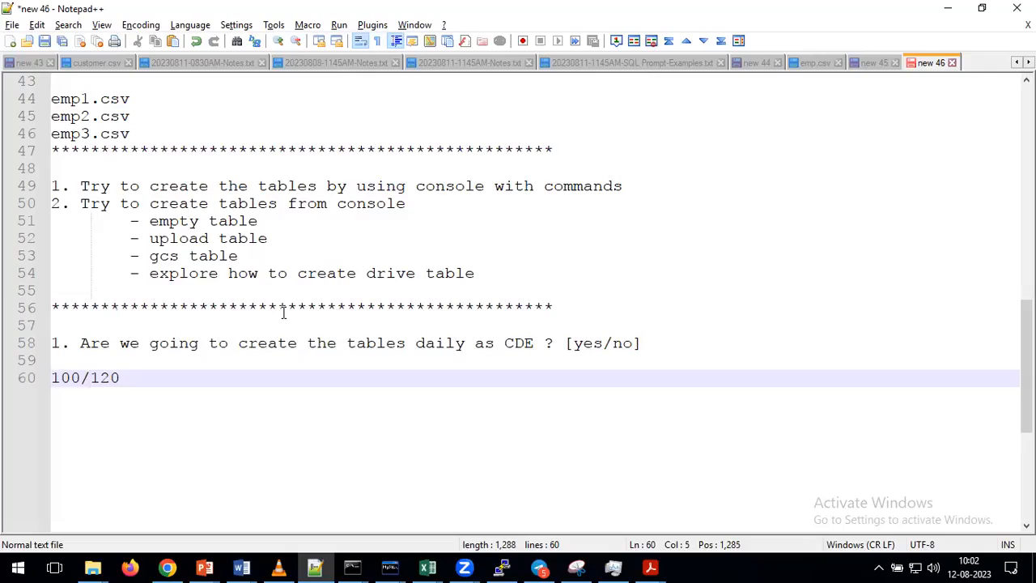
Write "table creation activity completed" below the 100/120 line, leaving one blank line between them.
{"action": "key", "text": "End"}
{"action": "key", "text": "Return"}
{"action": "key", "text": "Return"}
{"action": "type", "text": "table c"}
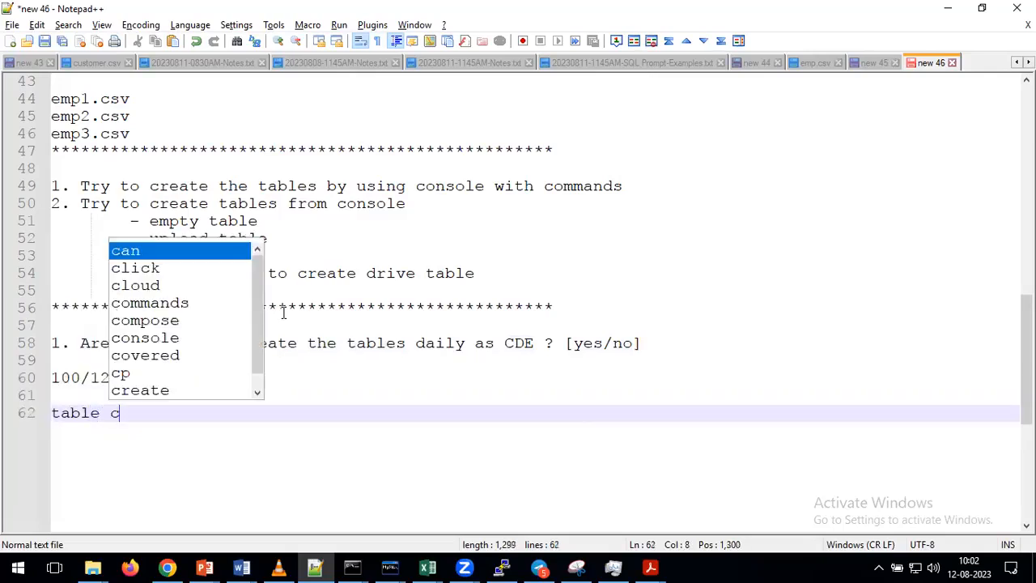
{"action": "type", "text": "reation a"}
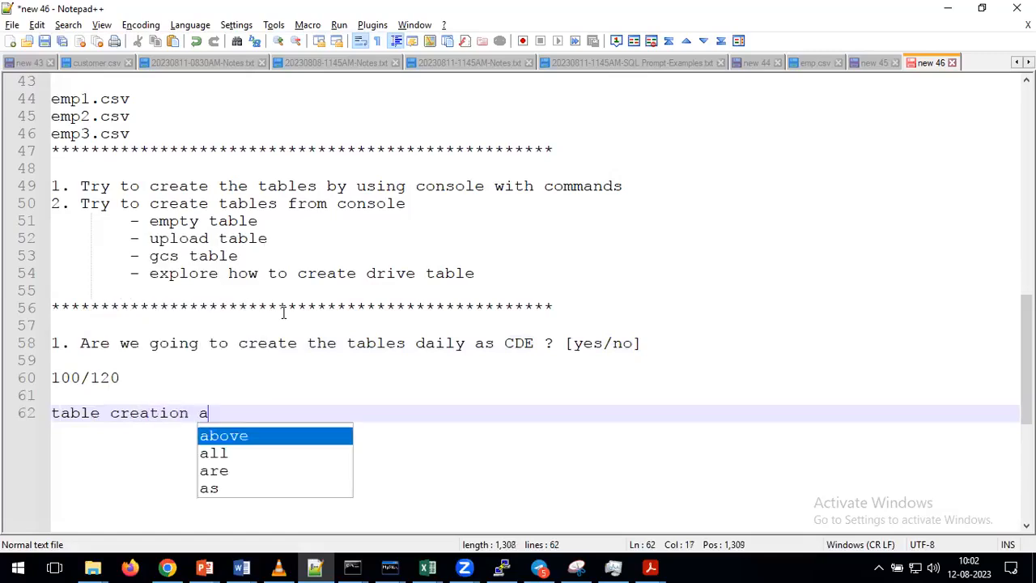
{"action": "type", "text": "ctivity completed"}
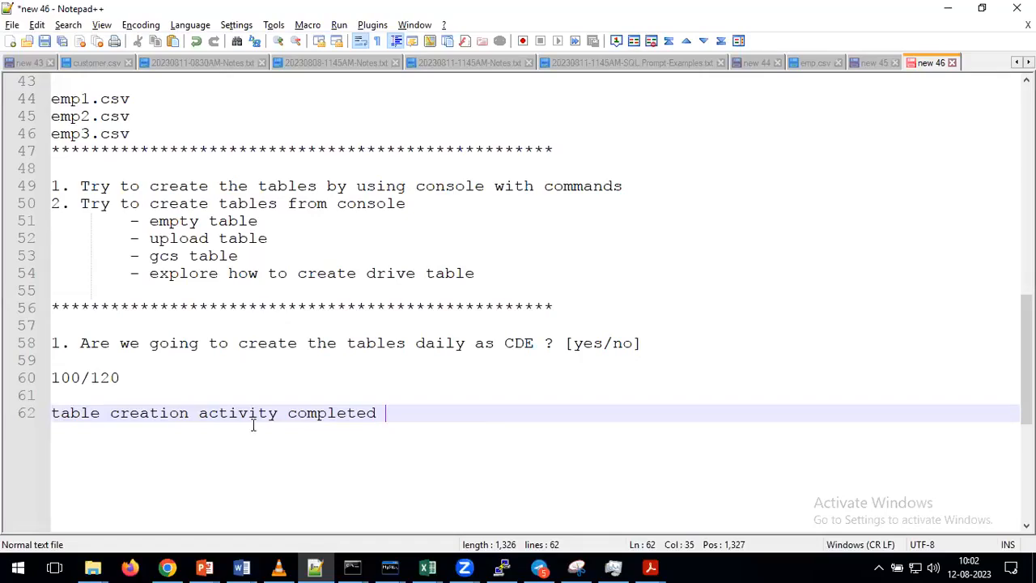
Write "loading activities (different" below the table creation line, leaving one blank line between them.
{"action": "scroll", "coordinate": [191, 434], "scroll_direction": "down", "scroll_amount": 1}
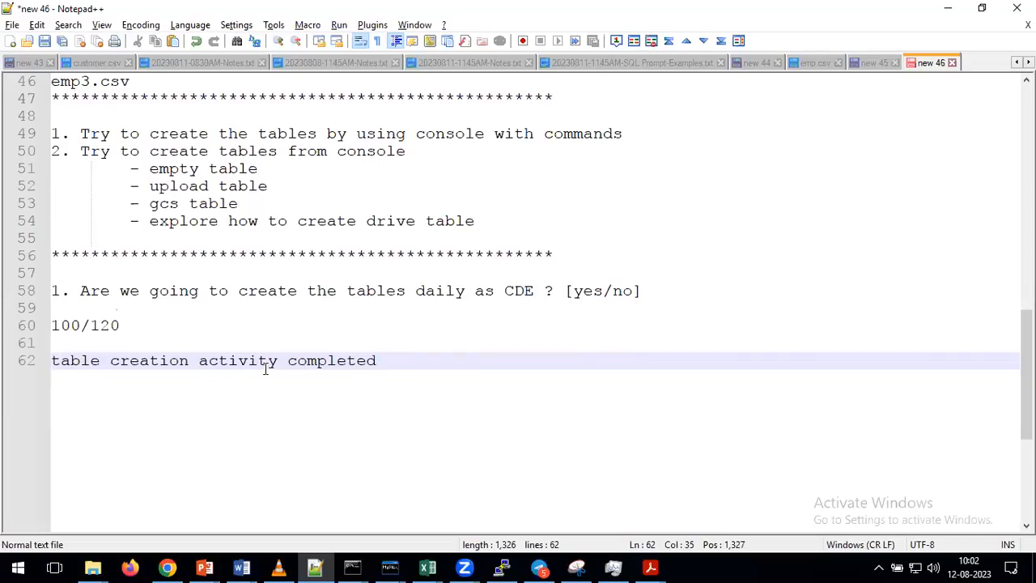
{"action": "key", "text": "Return"}
{"action": "key", "text": "Return"}
{"action": "type", "text": "loading activitie"}
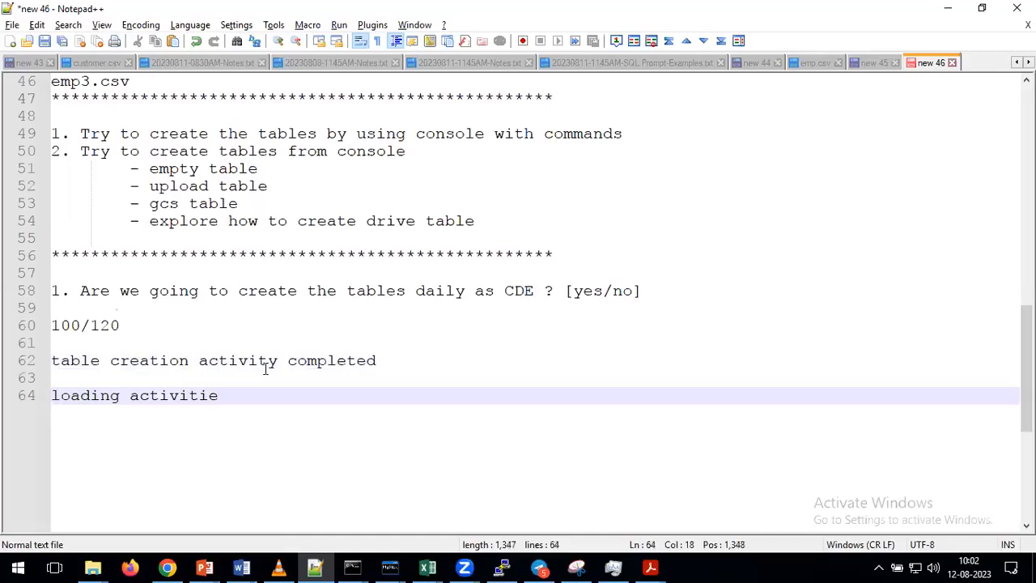
{"action": "type", "text": "s (different"}
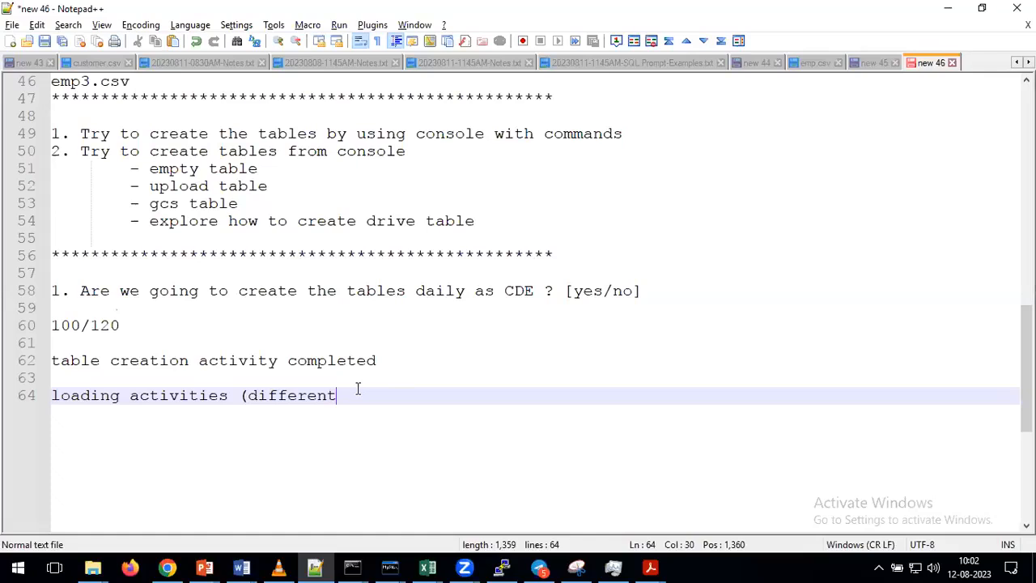
Write "Daily --. Load operation (orchastration tools)" below the loading activities line, leaving one blank line between them.
{"action": "key", "text": "Return"}
{"action": "key", "text": "Return"}
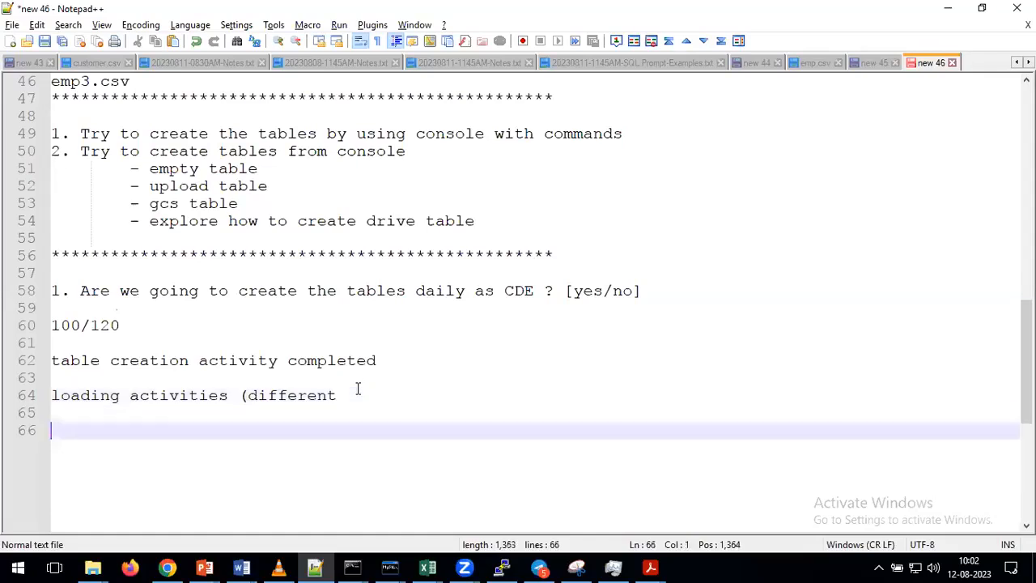
{"action": "type", "text": "Daily --"}
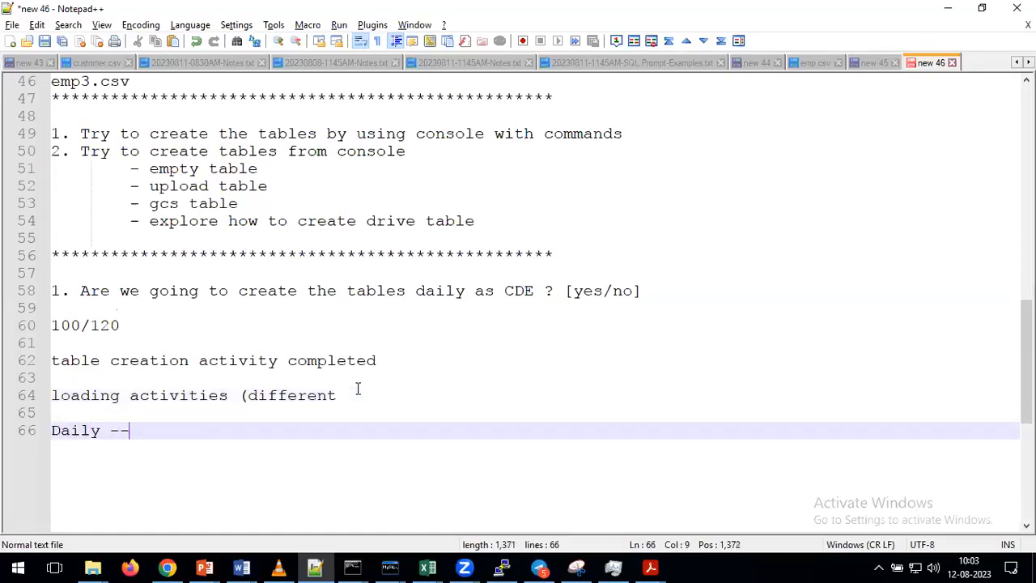
{"action": "type", "text": ". Load oper"}
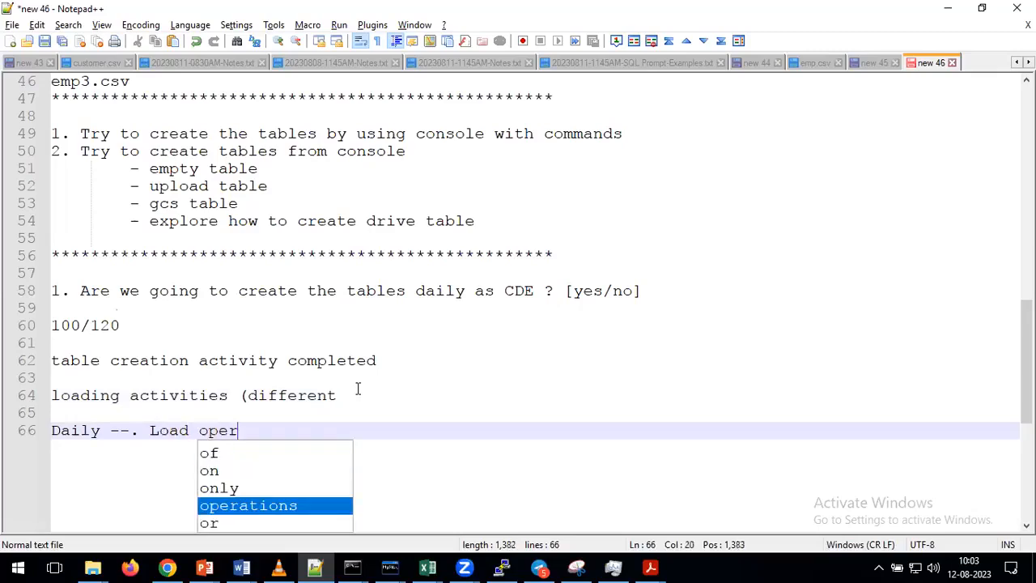
{"action": "type", "text": "ation (or"}
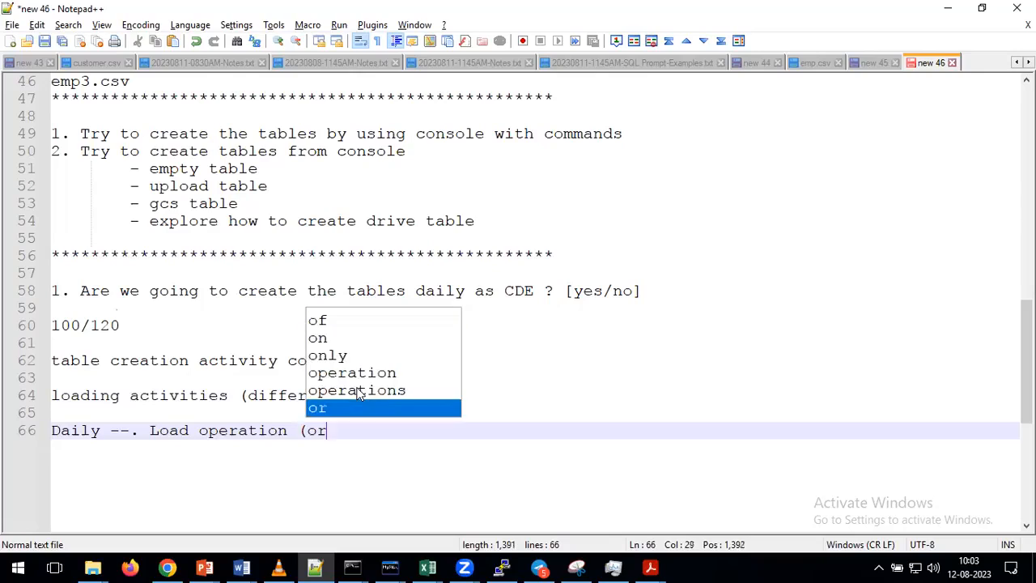
{"action": "type", "text": "chastr"}
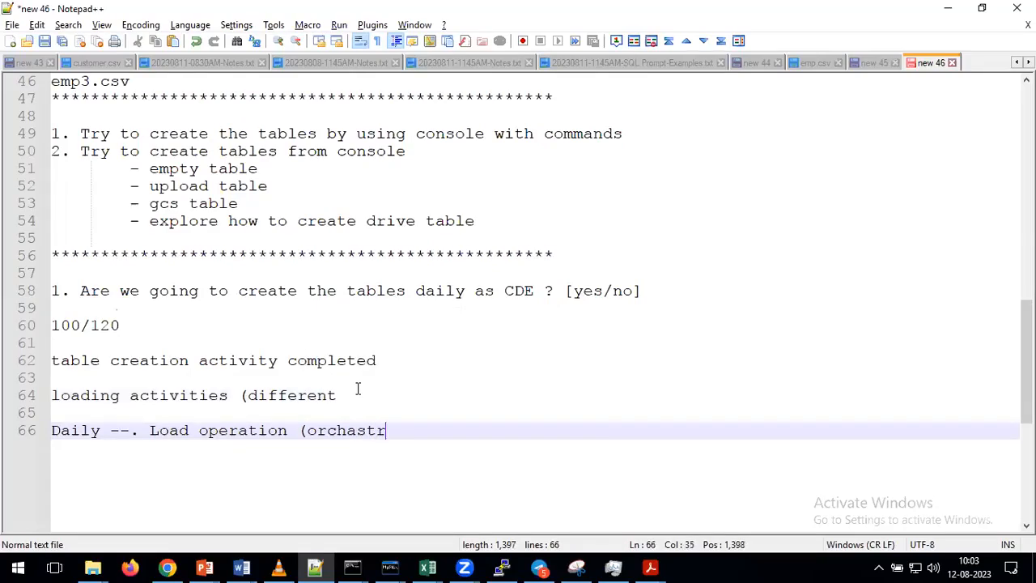
{"action": "type", "text": "ation tab"}
{"action": "key", "text": "BackSpace"}
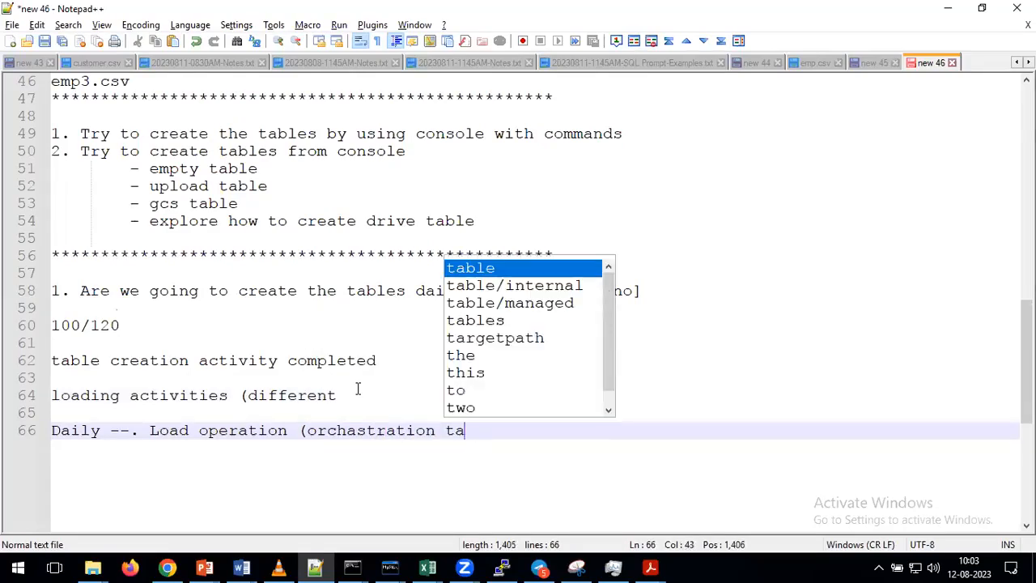
{"action": "key", "text": "BackSpace"}
{"action": "type", "text": "ools)"}
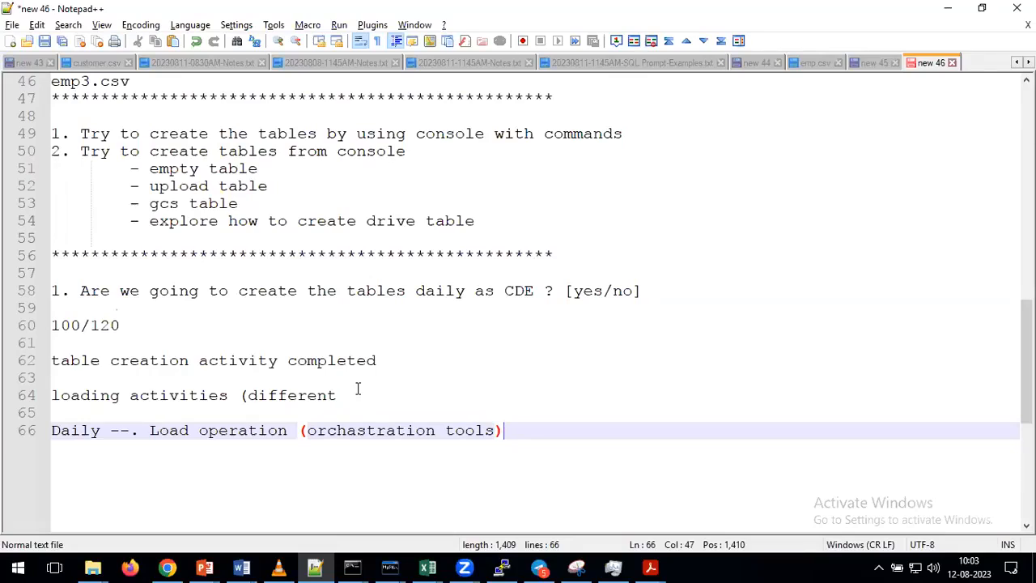
Review the console table creation tasks and the notes on loading activities and orchestration tools.
{"action": "left_click_drag", "start_coordinate": [478, 221], "coordinate": [54, 167]}
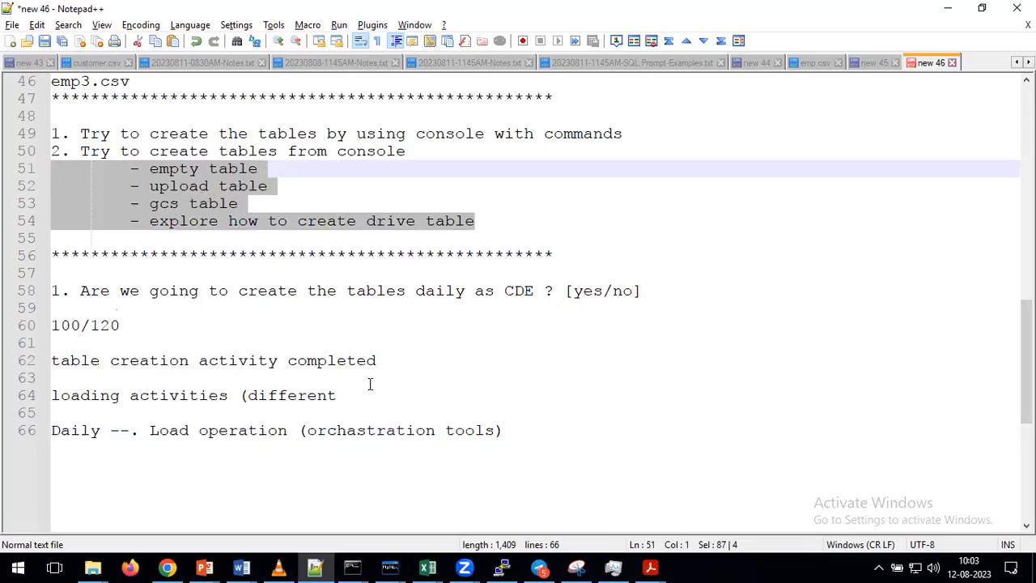
{"action": "left_click_drag", "start_coordinate": [337, 395], "coordinate": [44, 393]}
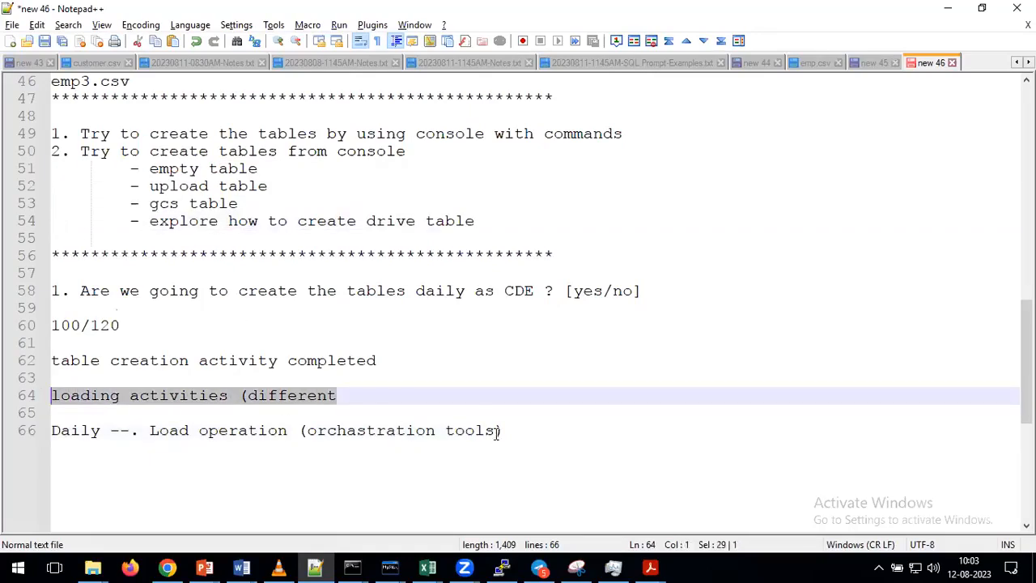
{"action": "left_click_drag", "start_coordinate": [499, 431], "coordinate": [308, 433]}
{"action": "left_click_drag", "start_coordinate": [503, 430], "coordinate": [51, 135]}
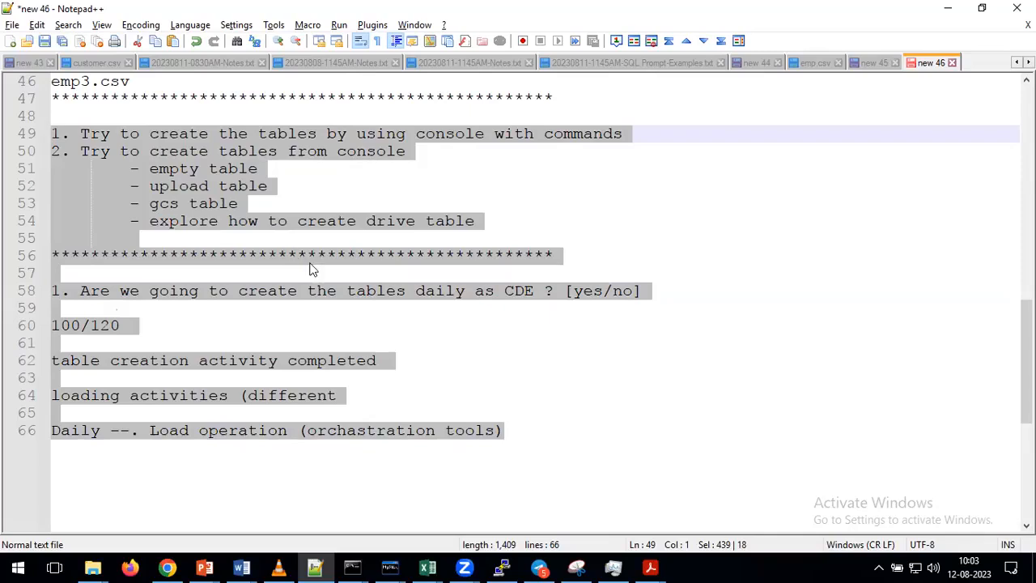
{"action": "double_click", "coordinate": [375, 156]}
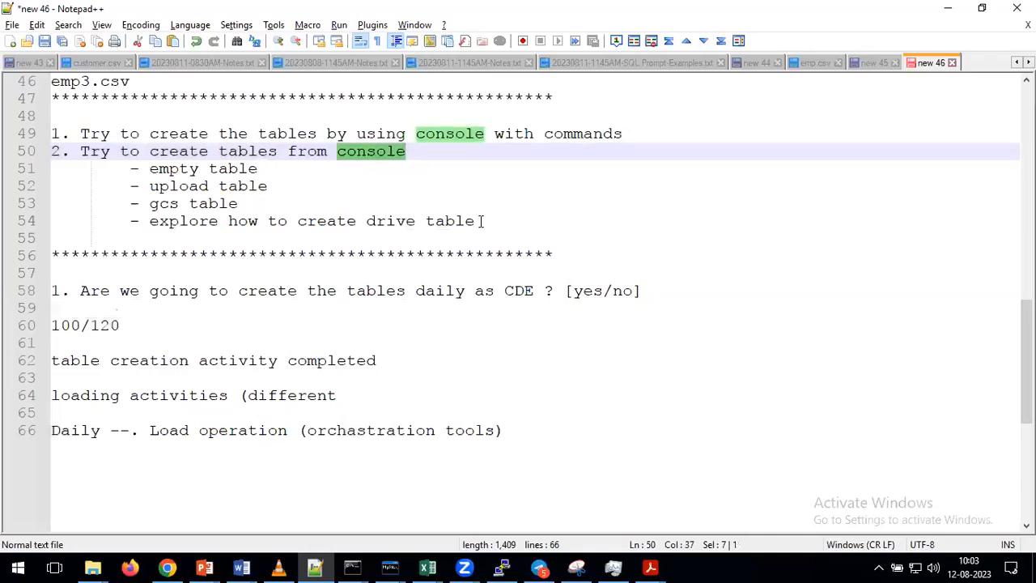
{"action": "left_click_drag", "start_coordinate": [481, 220], "coordinate": [446, 221]}
{"action": "left_click_drag", "start_coordinate": [339, 214], "coordinate": [51, 168]}
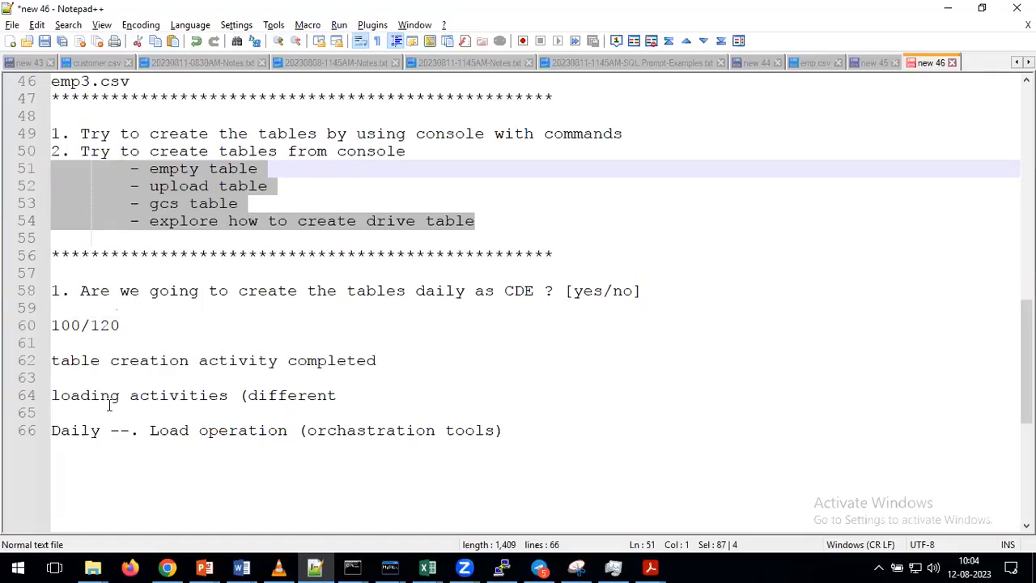
{"action": "double_click", "coordinate": [238, 254]}
Add a separator line of asterisks below the daily load operation line, leaving one blank line between them.
{"action": "left_click", "coordinate": [530, 458]}
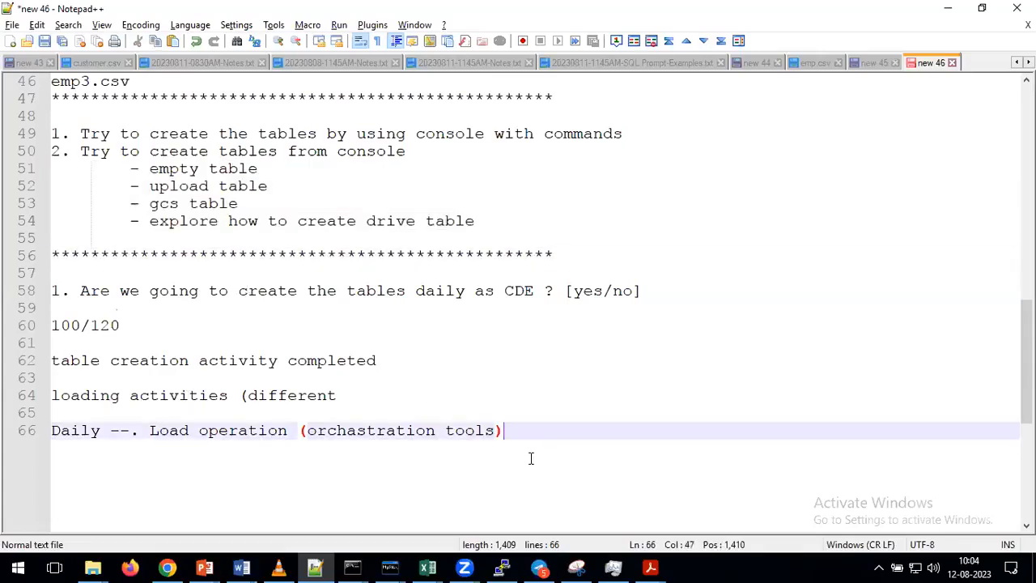
{"action": "key", "text": "Return"}
{"action": "key", "text": "Return"}
{"action": "type", "text": "***************************************************"}
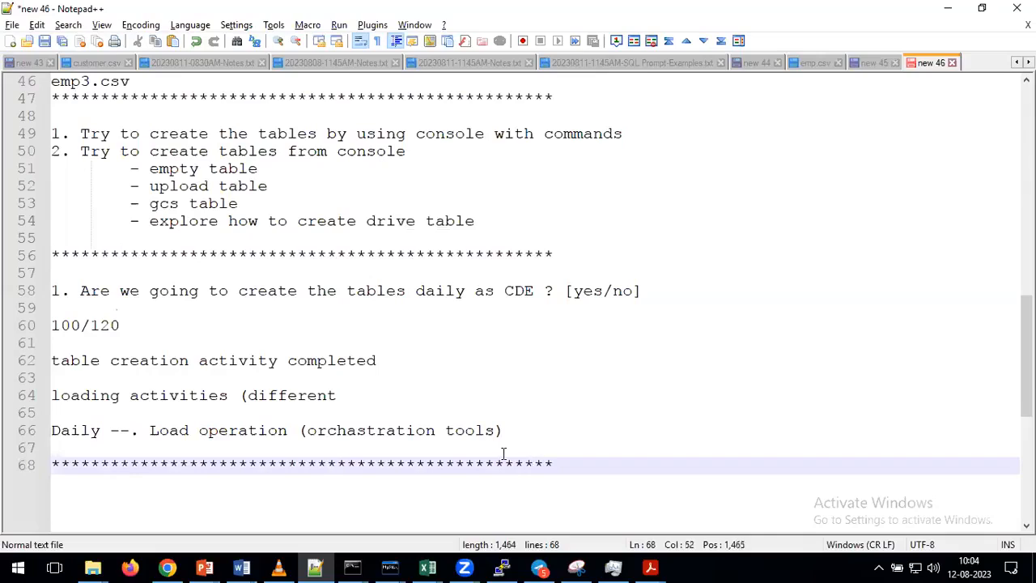
Extend the parenthesised text of the daily load operation line with "--> airflow/composer" after "orchastration tools".
{"action": "left_click", "coordinate": [499, 433]}
{"action": "type", "text": "-->"}
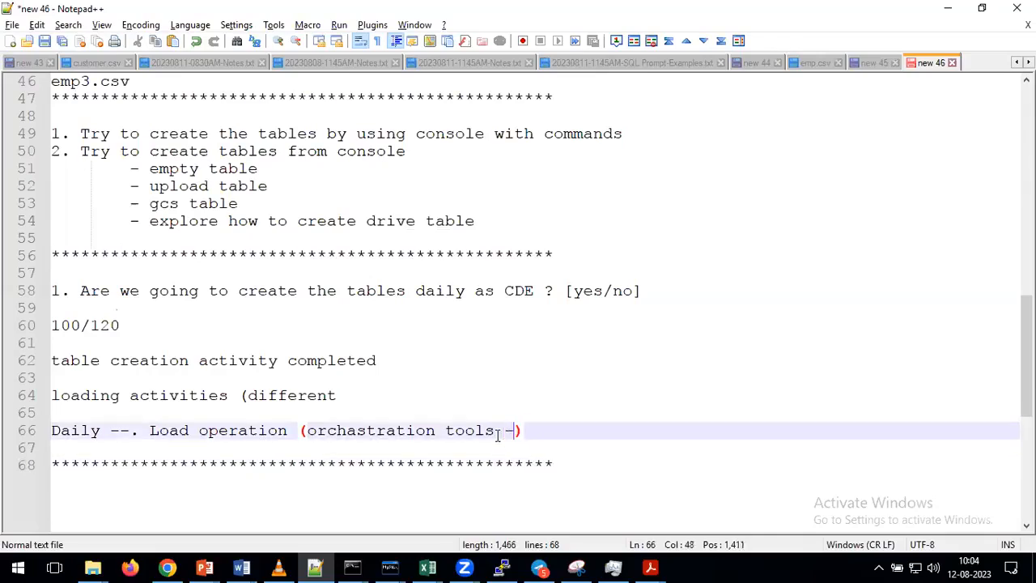
{"action": "type", "text": " airflow/"}
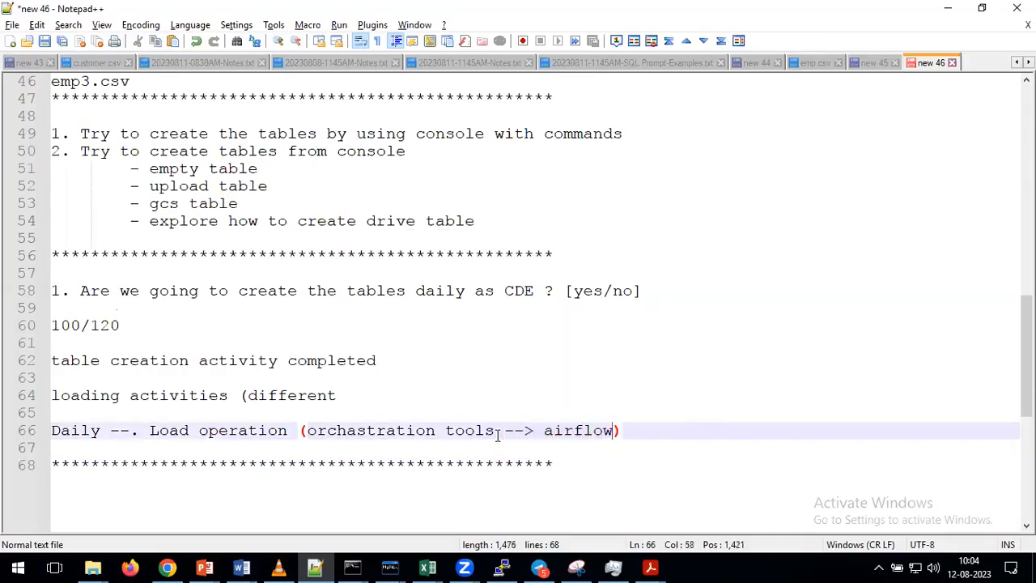
{"action": "type", "text": "composer"}
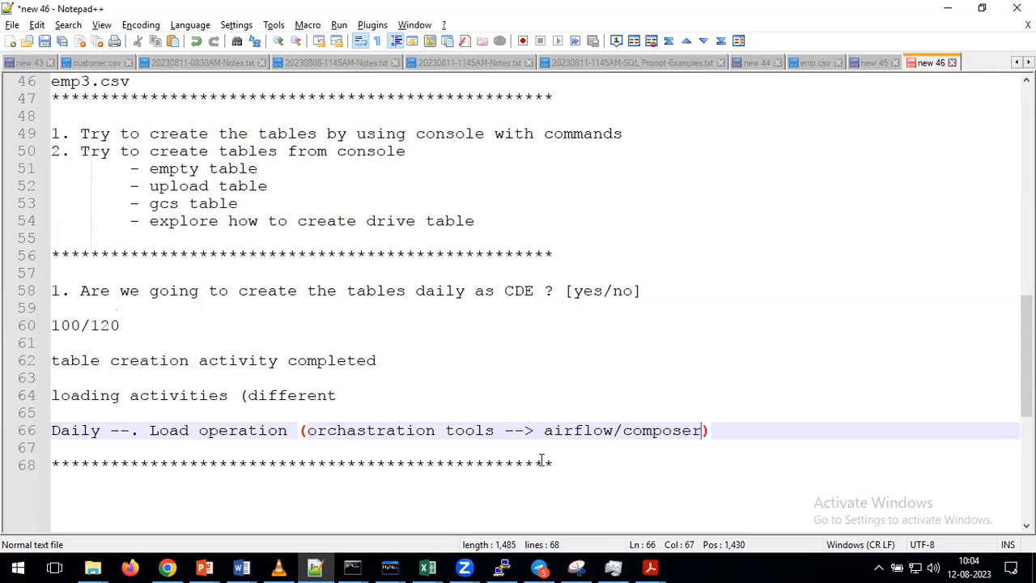
{"action": "scroll", "coordinate": [534, 452], "scroll_direction": "down", "scroll_amount": 1}
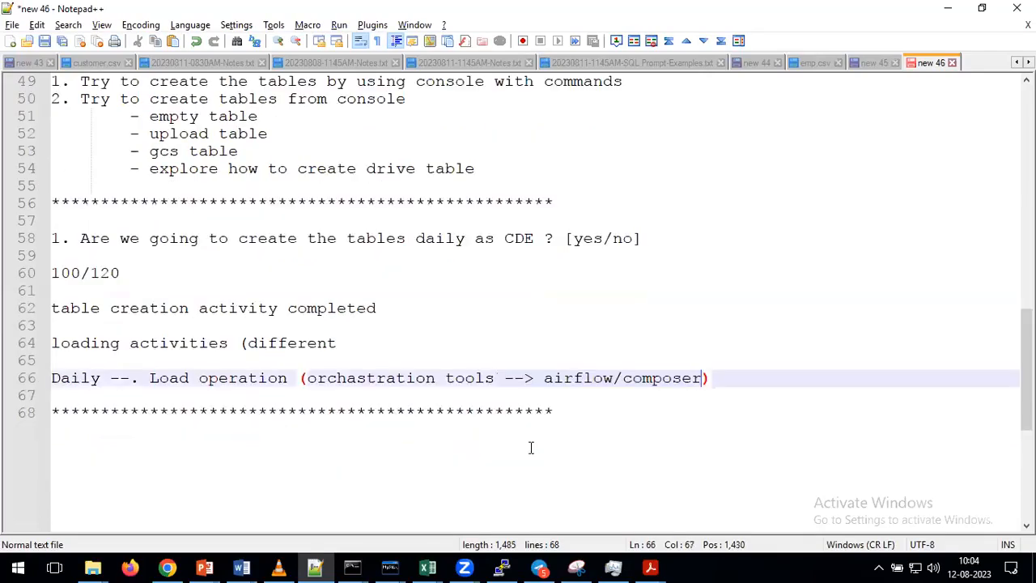
{"action": "double_click", "coordinate": [374, 378]}
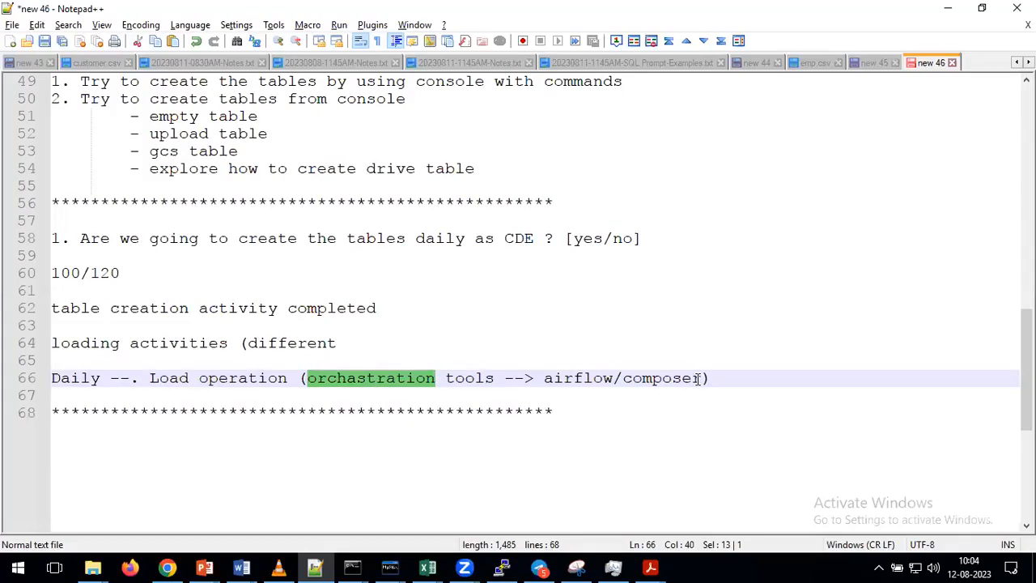
{"action": "left_click_drag", "start_coordinate": [699, 379], "coordinate": [311, 382]}
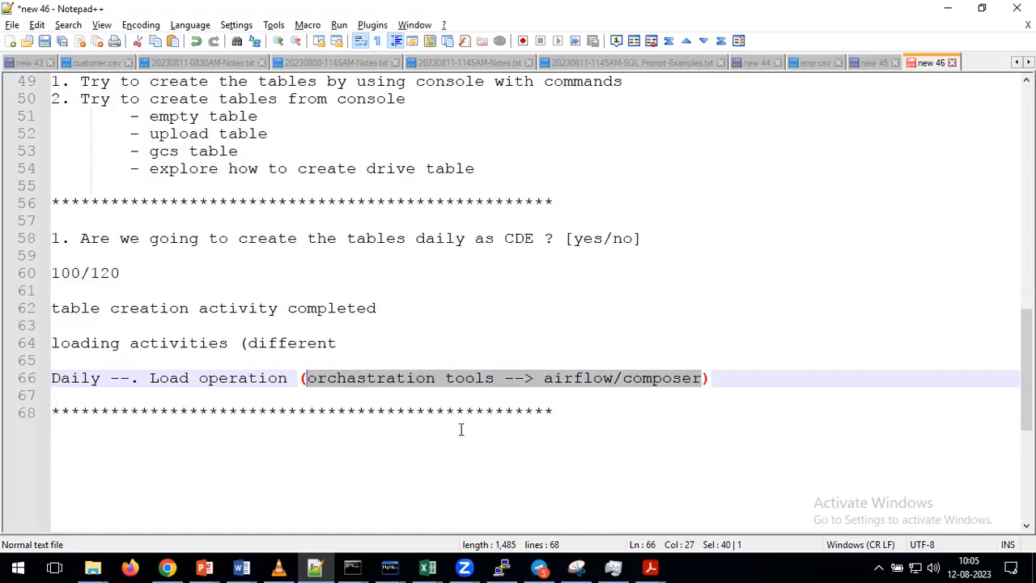
Remove the blank line between the separator and the question about creating tables daily as CDE.
{"action": "left_click", "coordinate": [560, 417]}
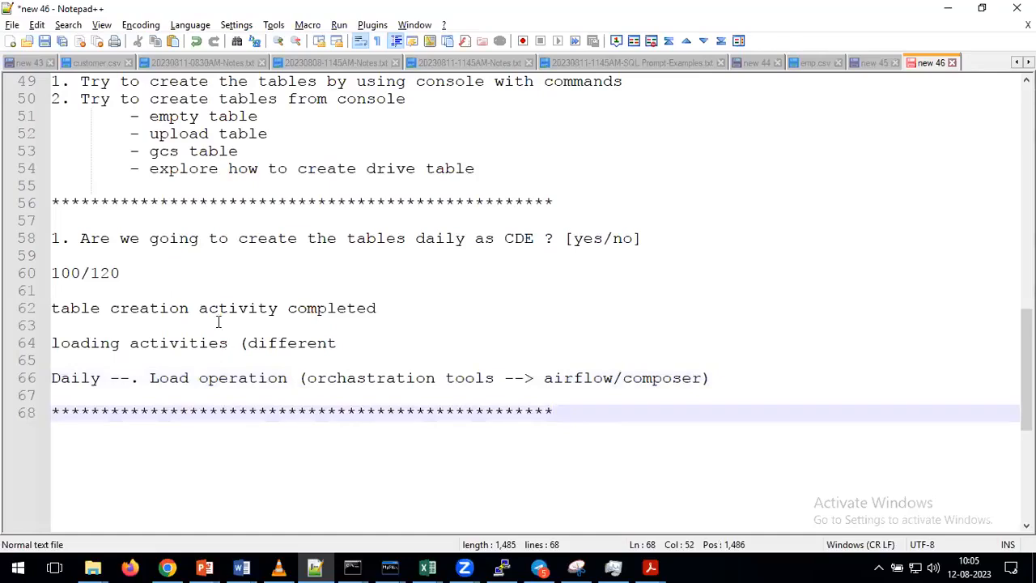
{"action": "left_click", "coordinate": [192, 223]}
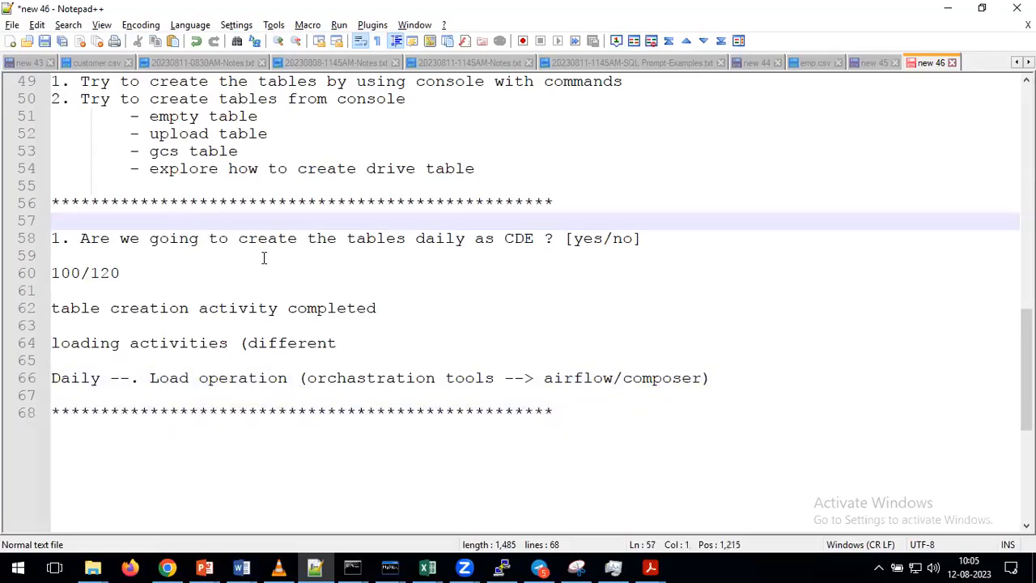
{"action": "key", "text": "Delete"}
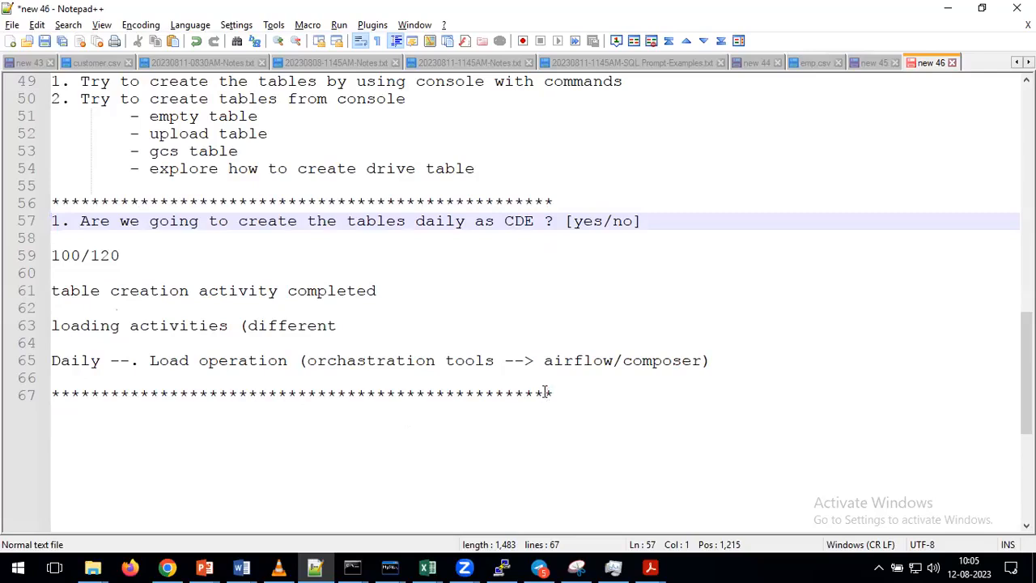
Write "integer --> string ==> Error" two lines below the last separator.
{"action": "left_click", "coordinate": [570, 409]}
{"action": "scroll", "coordinate": [574, 413], "scroll_direction": "down", "scroll_amount": 2}
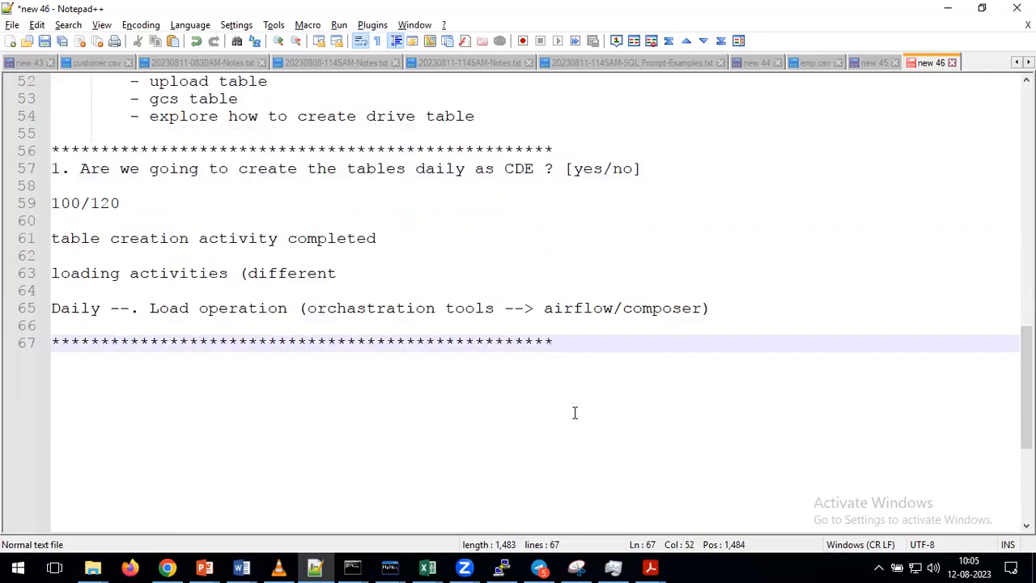
{"action": "key", "text": "Return"}
{"action": "key", "text": "Return"}
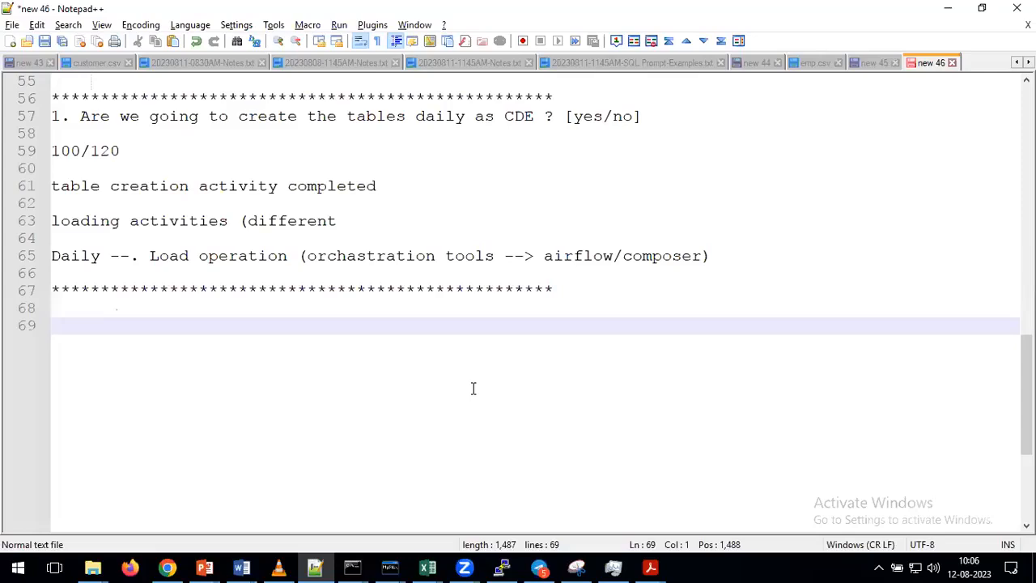
{"action": "type", "text": "i"}
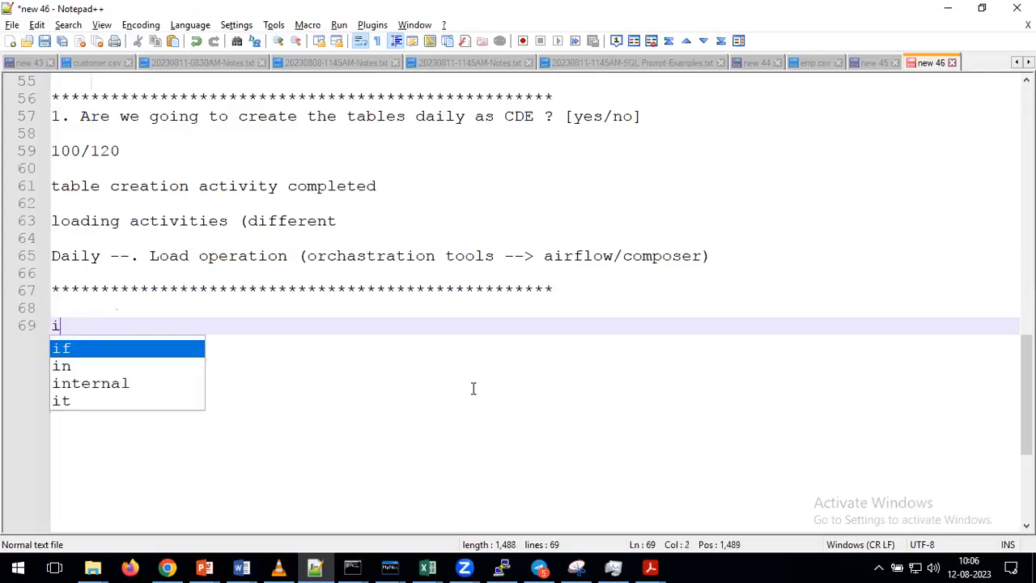
{"action": "type", "text": "nteger --> strin"}
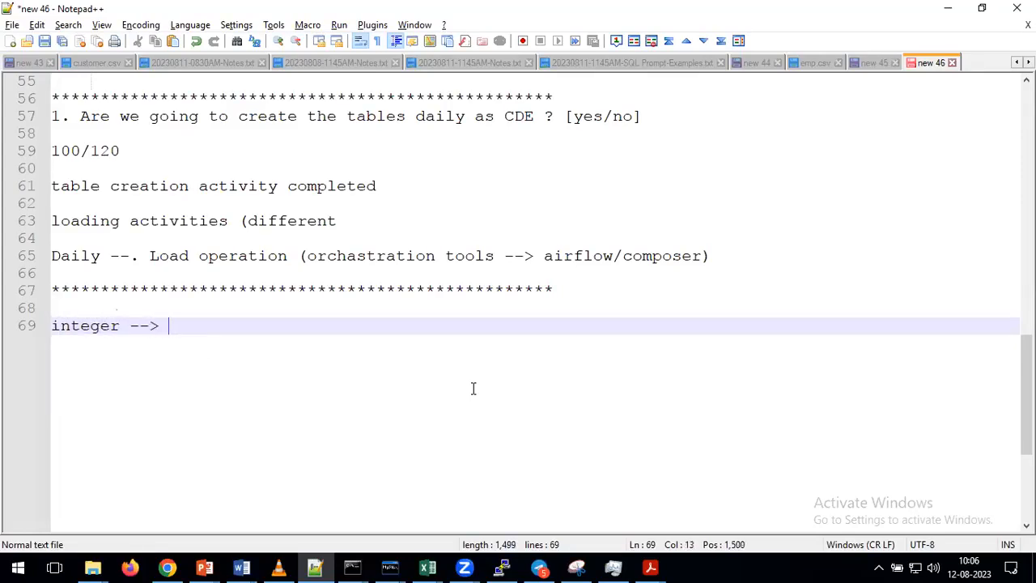
{"action": "type", "text": "g ==> "}
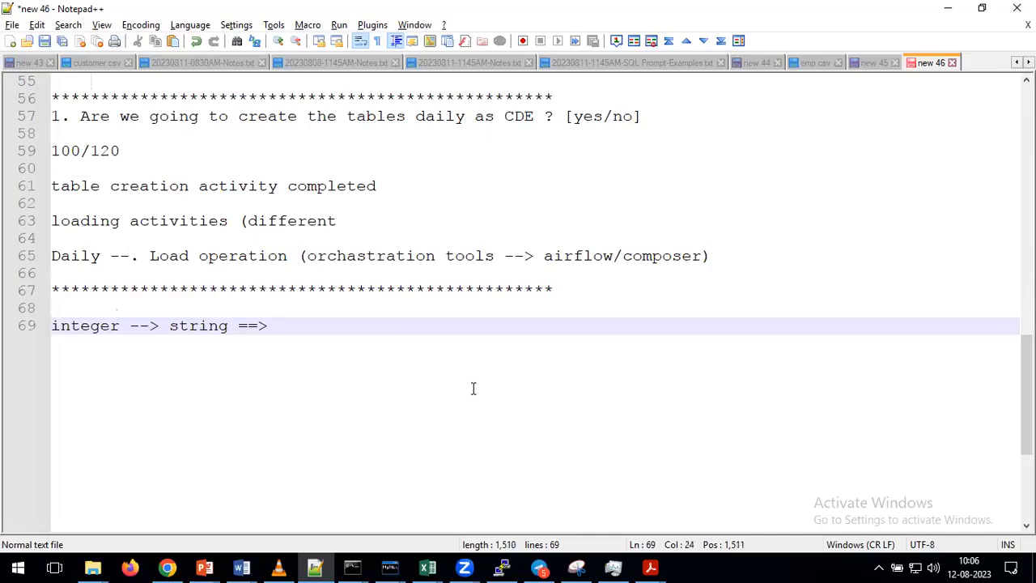
{"action": "type", "text": "Error"}
Append "(2) -->" after "Error" on the integer to string line.
{"action": "left_click_drag", "start_coordinate": [234, 325], "coordinate": [51, 324]}
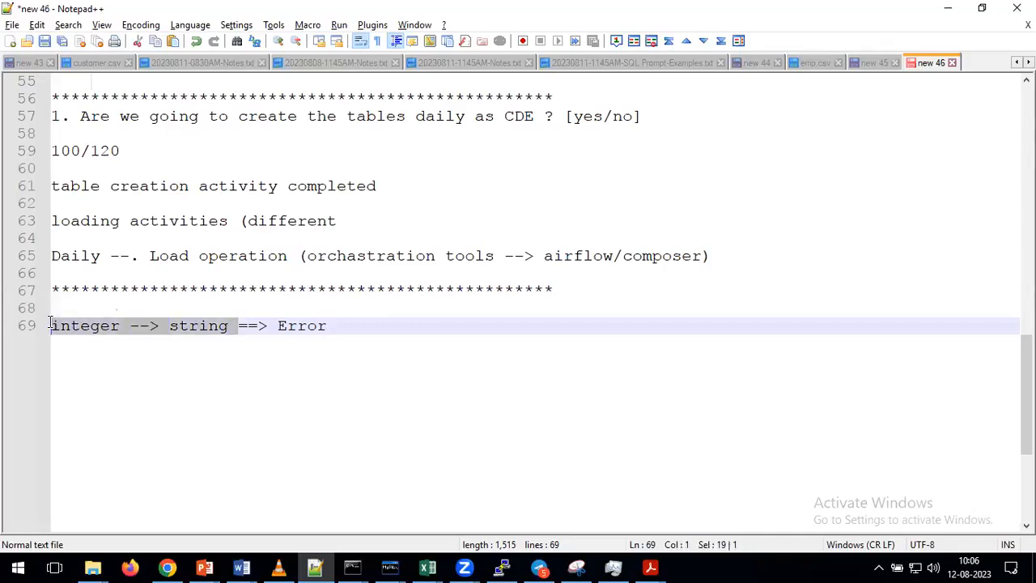
{"action": "double_click", "coordinate": [299, 326]}
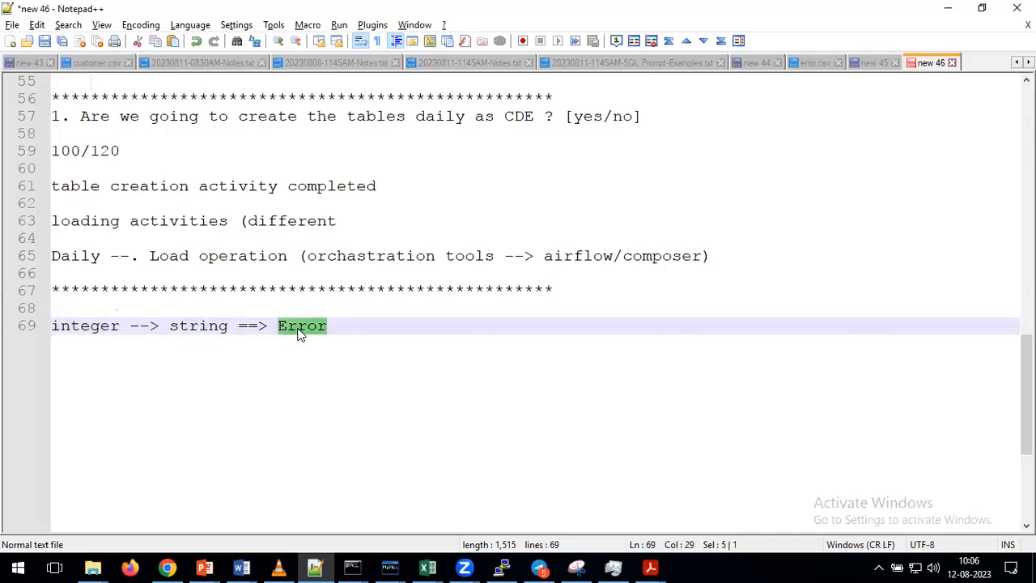
{"action": "left_click", "coordinate": [343, 332]}
{"action": "type", "text": "("}
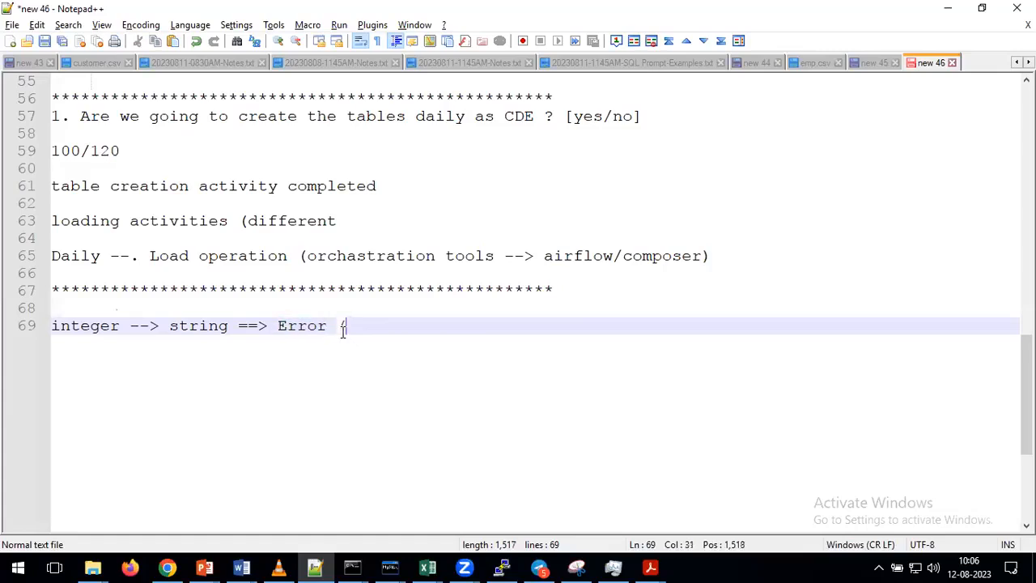
{"action": "type", "text": "2) -->"}
Write "1000 records --> 2 records error -->" below the integer to string line, leaving one blank line between them.
{"action": "key", "text": "Return"}
{"action": "key", "text": "Return"}
{"action": "type", "text": "1000 re"}
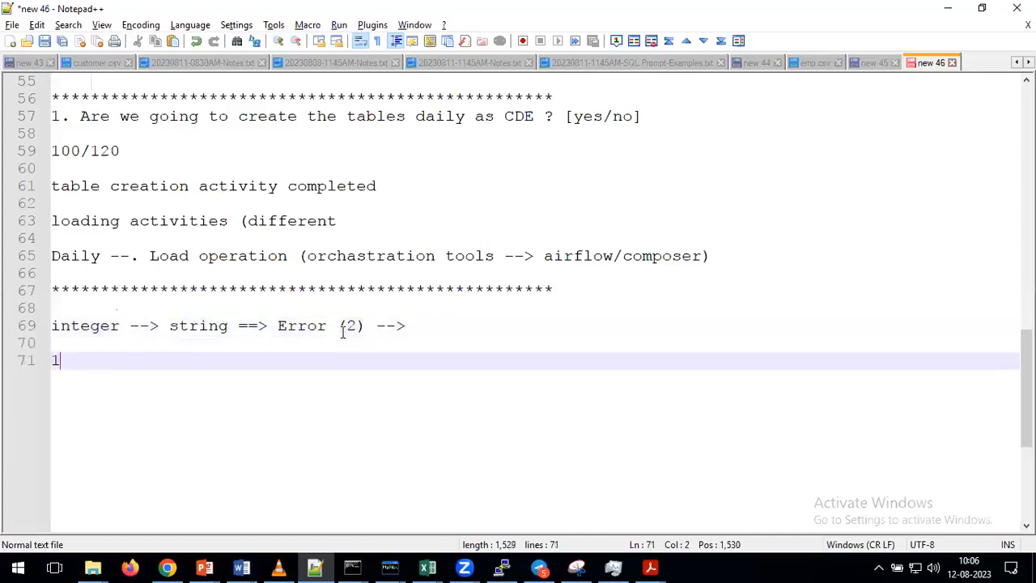
{"action": "key", "text": "BackSpace"}
{"action": "key", "text": "BackSpace"}
{"action": "type", "text": "records --"}
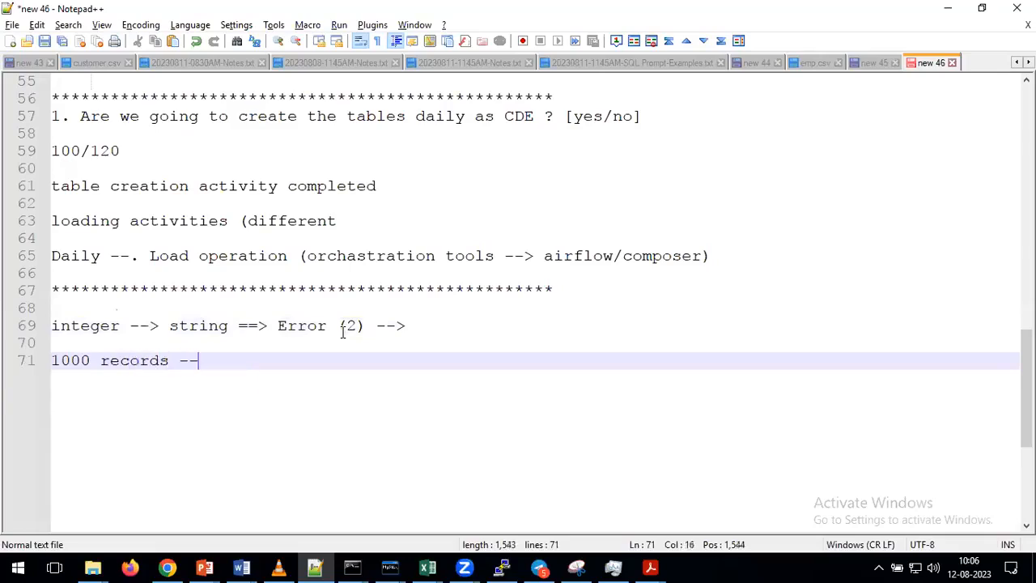
{"action": "type", "text": "> 2 records "}
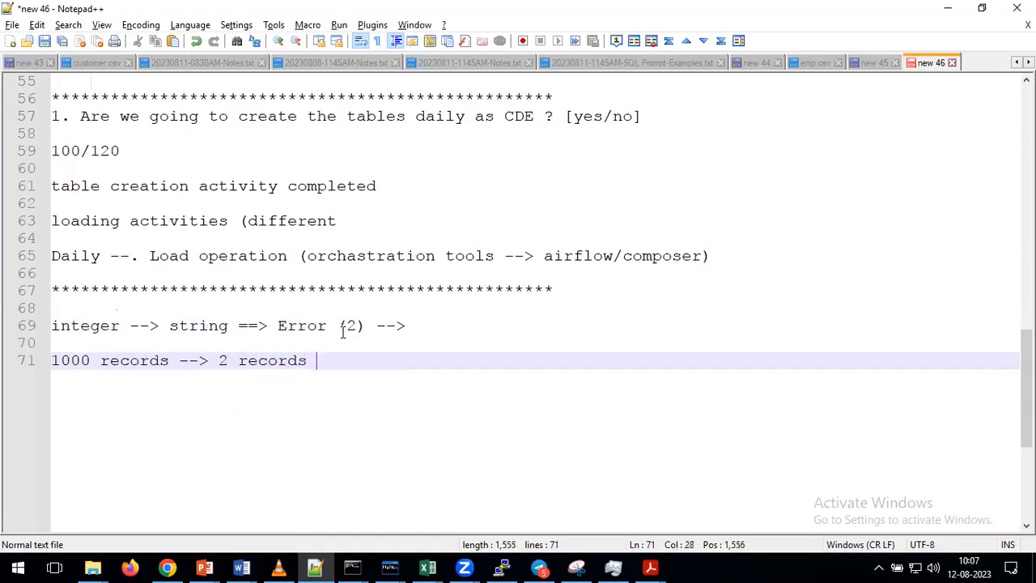
{"action": "type", "text": "error -->"}
{"action": "left_click_drag", "start_coordinate": [366, 326], "coordinate": [277, 325]}
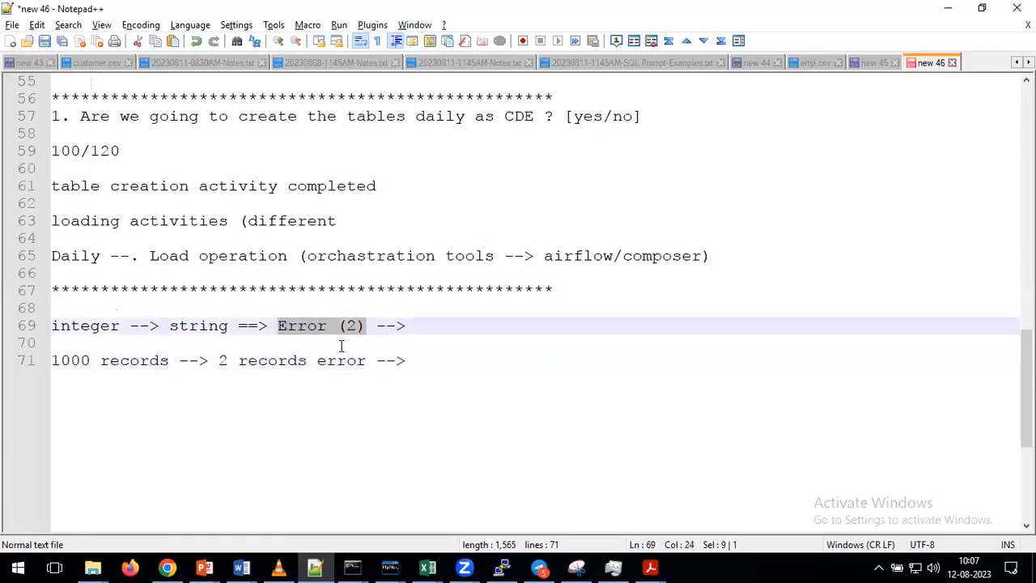
Append "998" to the end of the 1000 records line.
{"action": "left_click_drag", "start_coordinate": [415, 361], "coordinate": [51, 363]}
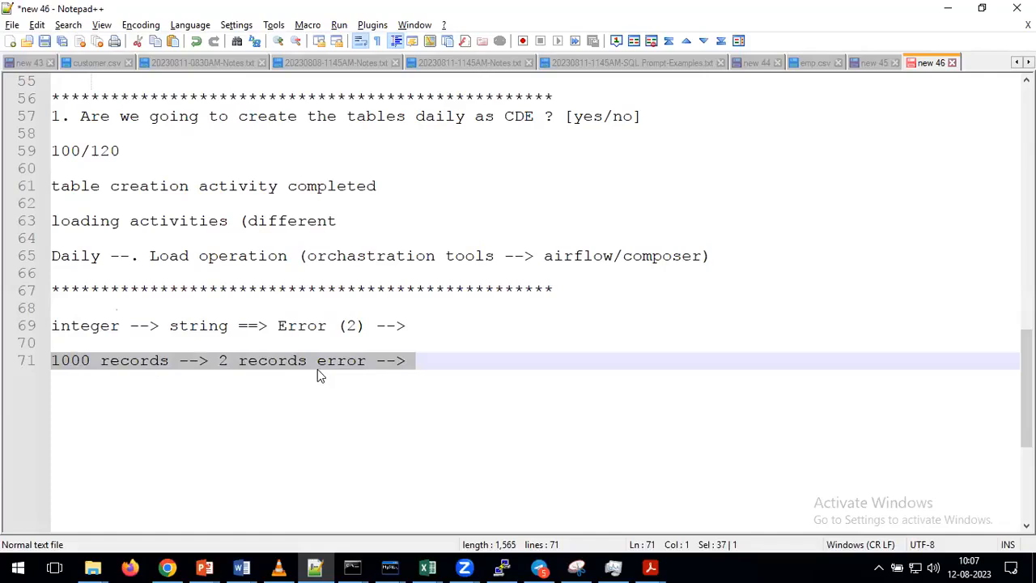
{"action": "left_click", "coordinate": [429, 362]}
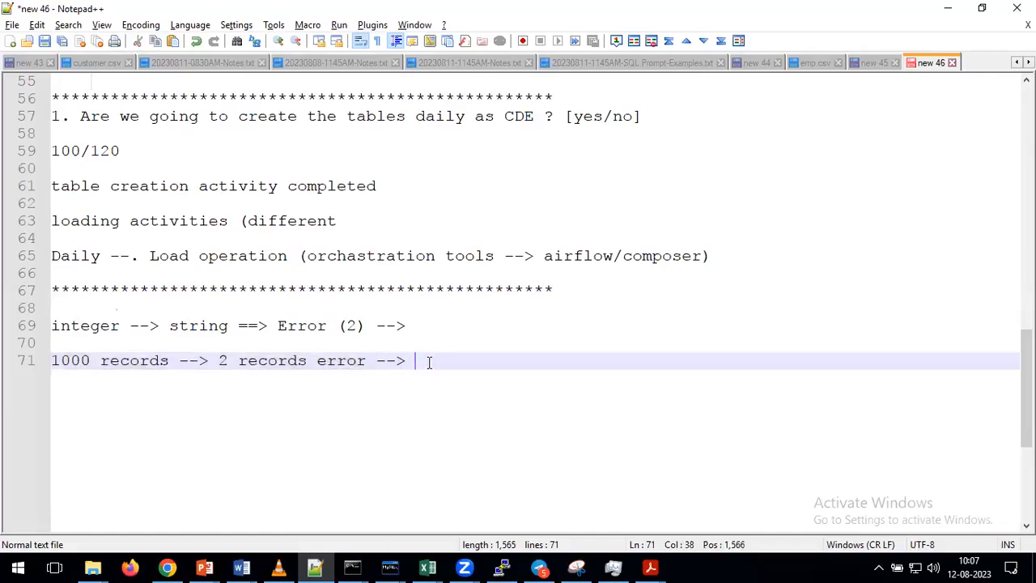
{"action": "type", "text": "998/"}
{"action": "type", "text": "1000"}
{"action": "key", "text": "BackSpace"}
{"action": "key", "text": "BackSpace"}
{"action": "key", "text": "BackSpace"}
{"action": "key", "text": "BackSpace"}
{"action": "key", "text": "BackSpace"}
{"action": "double_click", "coordinate": [429, 361]}
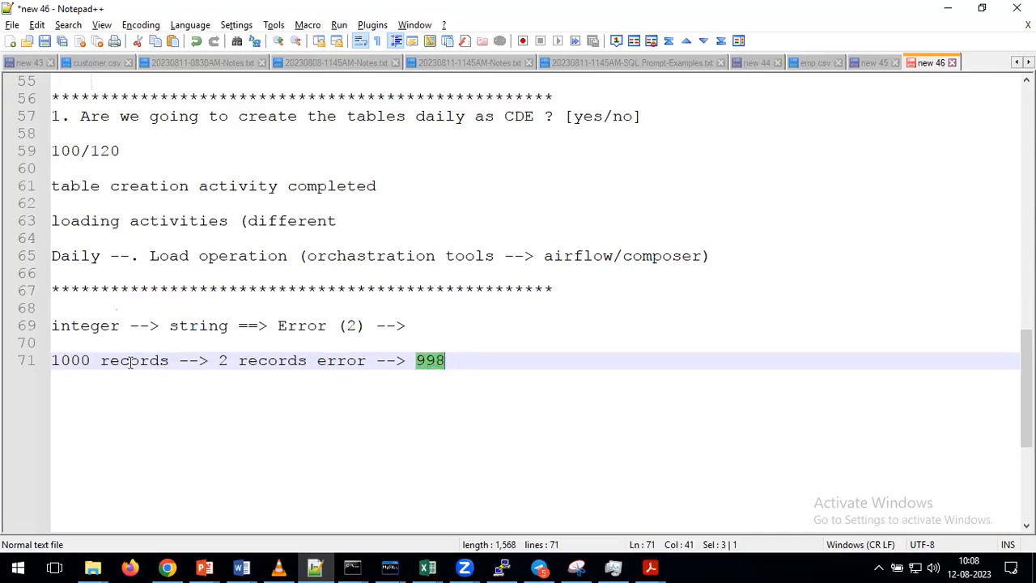
Change the number of error records in the 1000 records line to 3.
{"action": "left_click", "coordinate": [229, 359]}
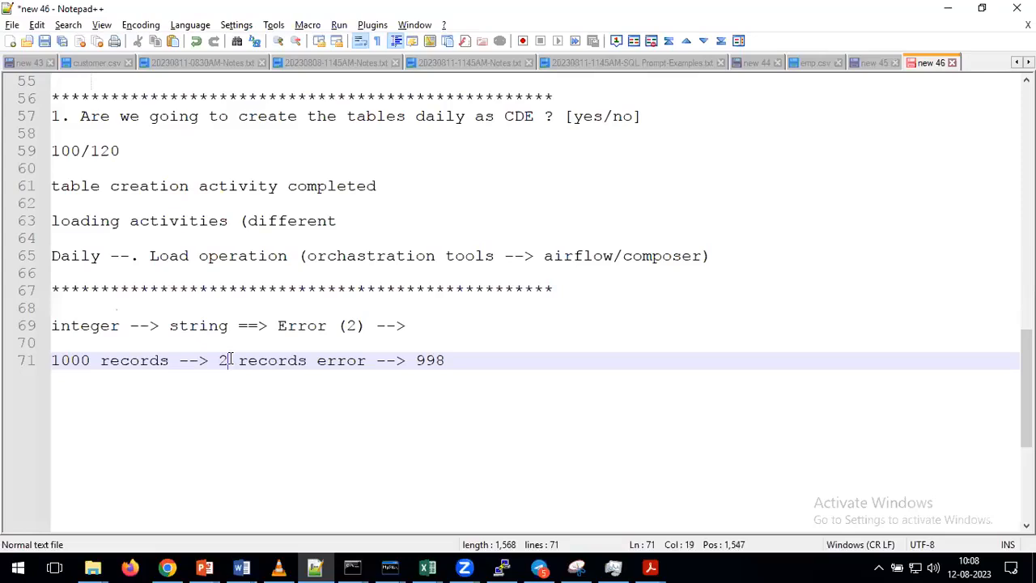
{"action": "key", "text": "BackSpace"}
{"action": "type", "text": "3"}
{"action": "left_click_drag", "start_coordinate": [366, 326], "coordinate": [307, 326]}
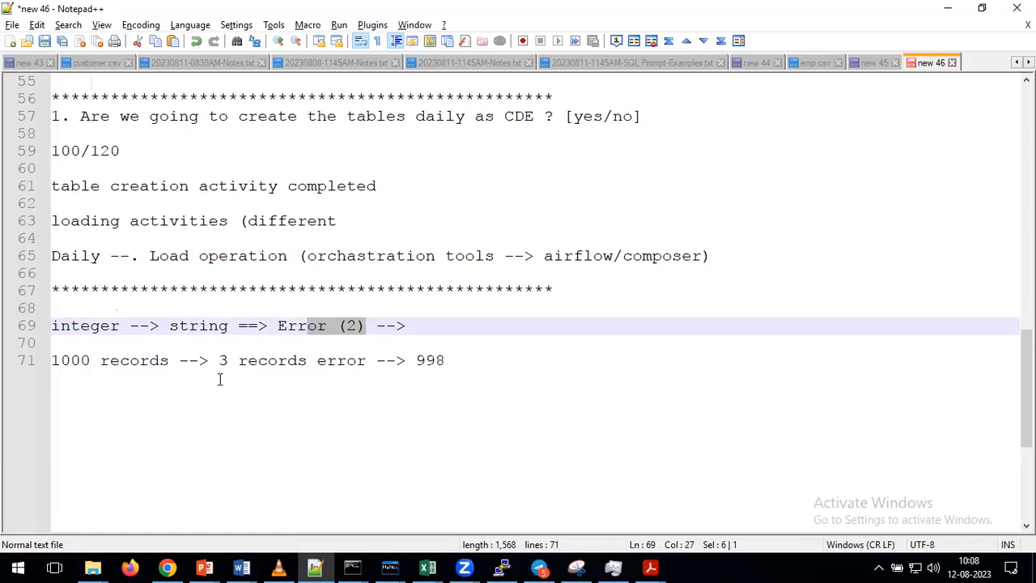
{"action": "double_click", "coordinate": [429, 361]}
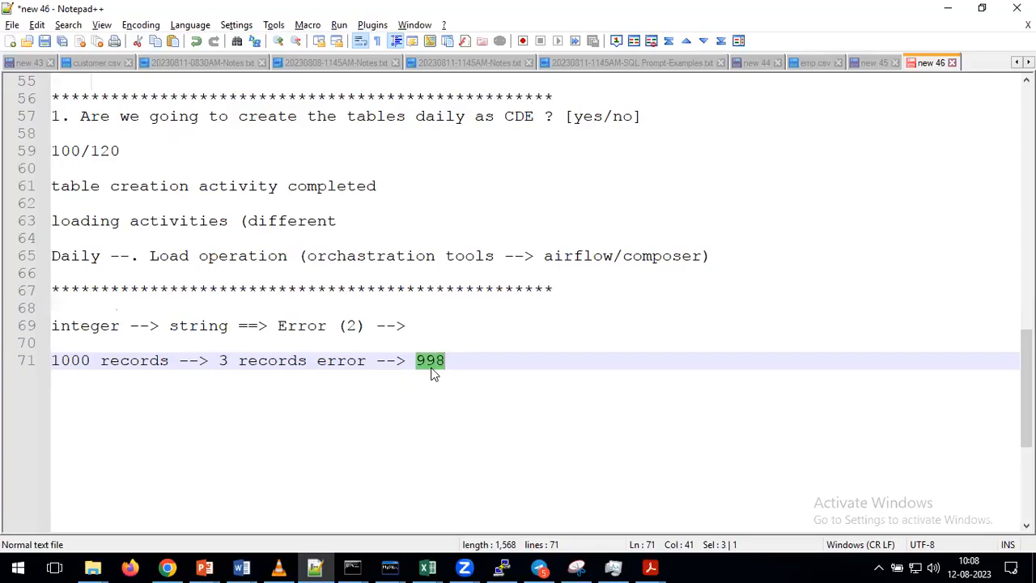
Change the number in parentheses after "Error" on the integer to string line to 0.
{"action": "left_click", "coordinate": [357, 342]}
{"action": "left_click", "coordinate": [357, 327]}
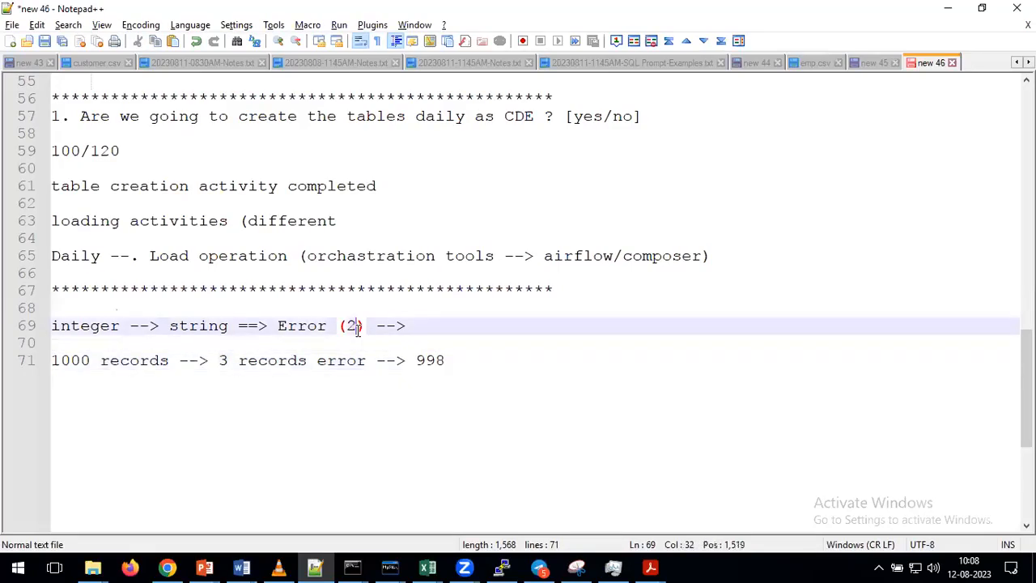
{"action": "key", "text": "BackSpace"}
{"action": "type", "text": "0"}
Append "==? job will fail" after 998 on the 1000 records line.
{"action": "left_click", "coordinate": [454, 360]}
{"action": "type", "text": "==? job will fail"}
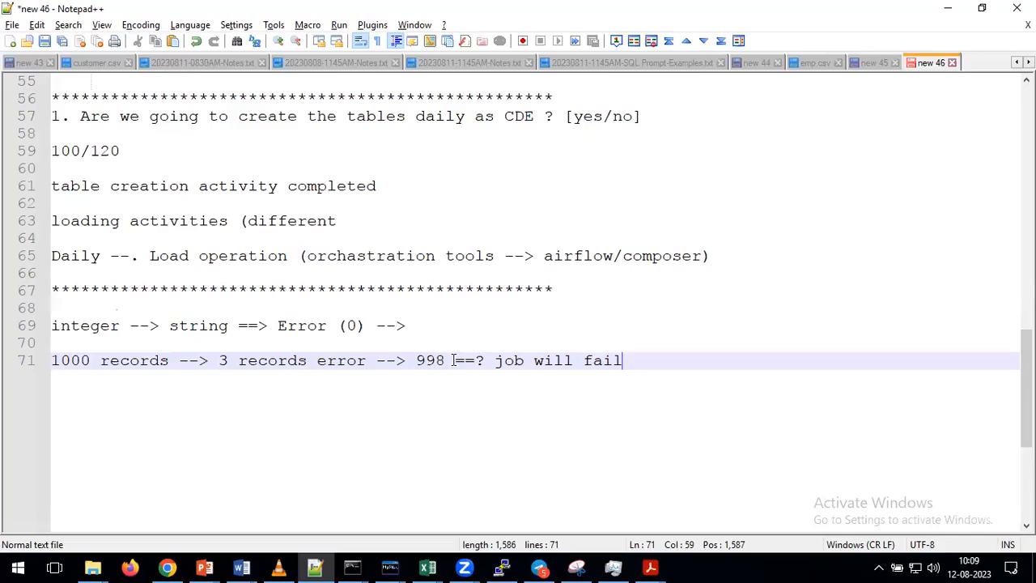
{"action": "double_click", "coordinate": [301, 324]}
Copy the asterisk separator line and paste it below the 1000 records line, leaving one blank line between them.
{"action": "left_click", "coordinate": [302, 289]}
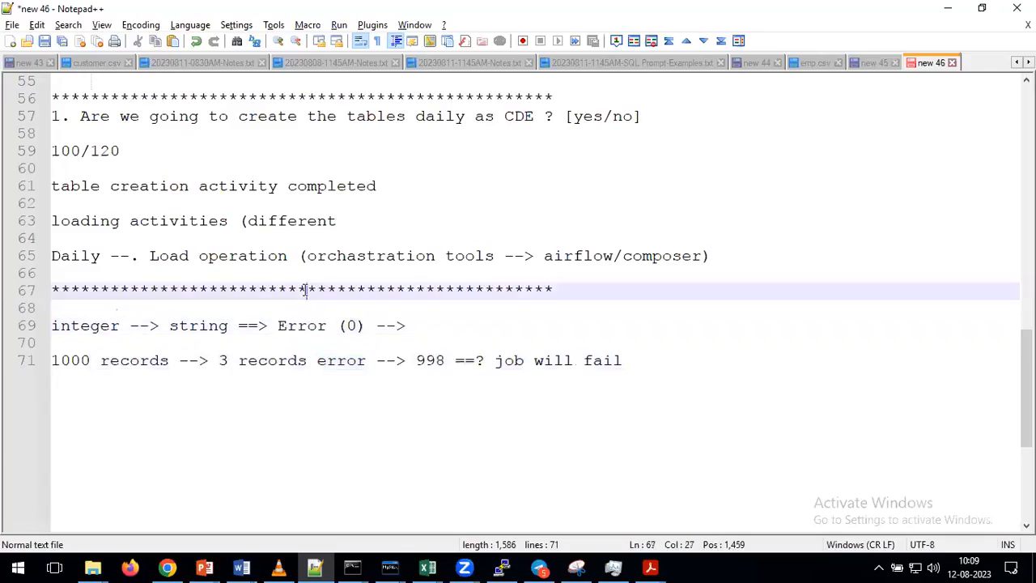
{"action": "double_click", "coordinate": [303, 289]}
{"action": "key", "text": "ctrl+c"}
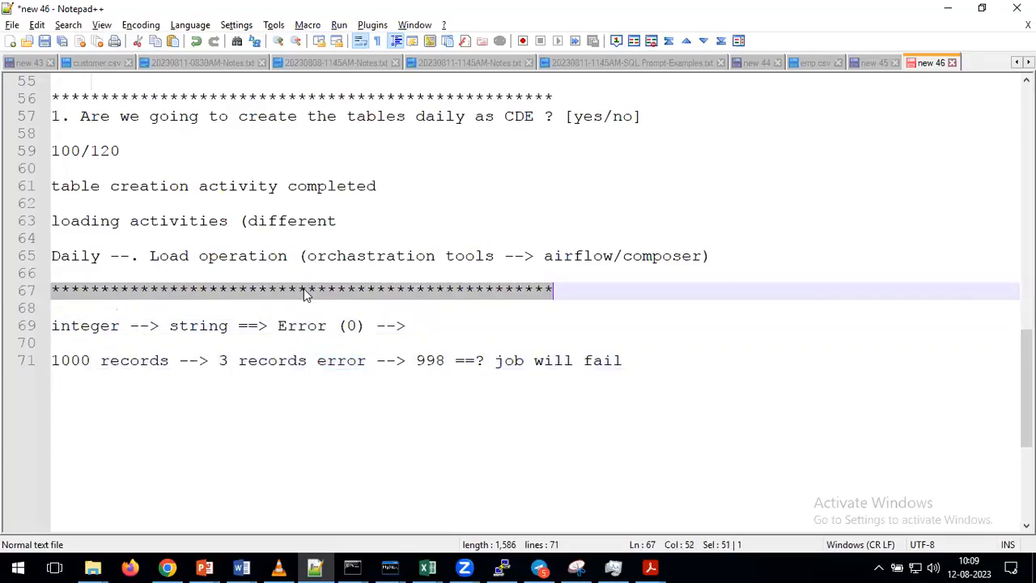
{"action": "left_click", "coordinate": [655, 388]}
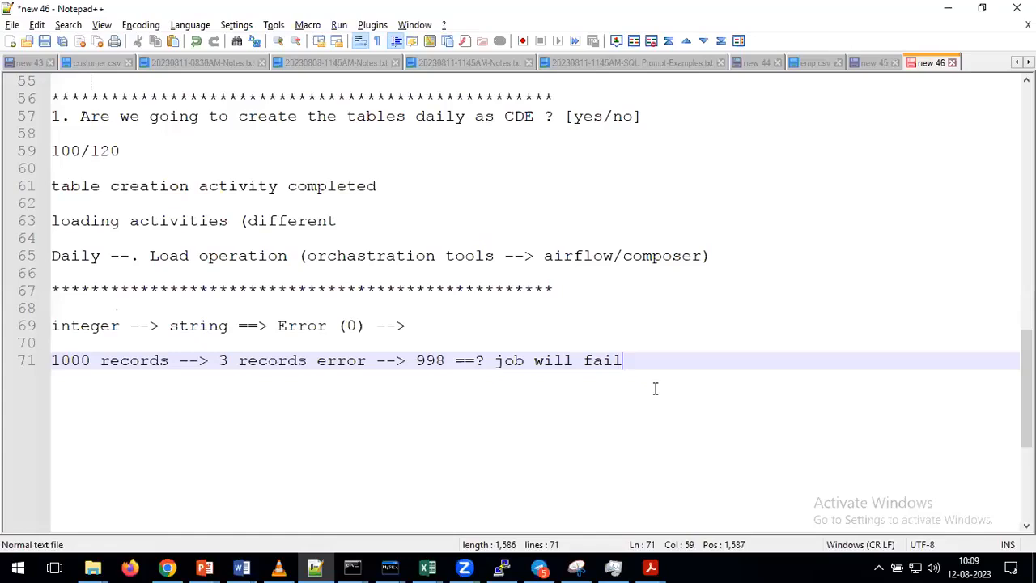
{"action": "key", "text": "Return"}
{"action": "key", "text": "Return"}
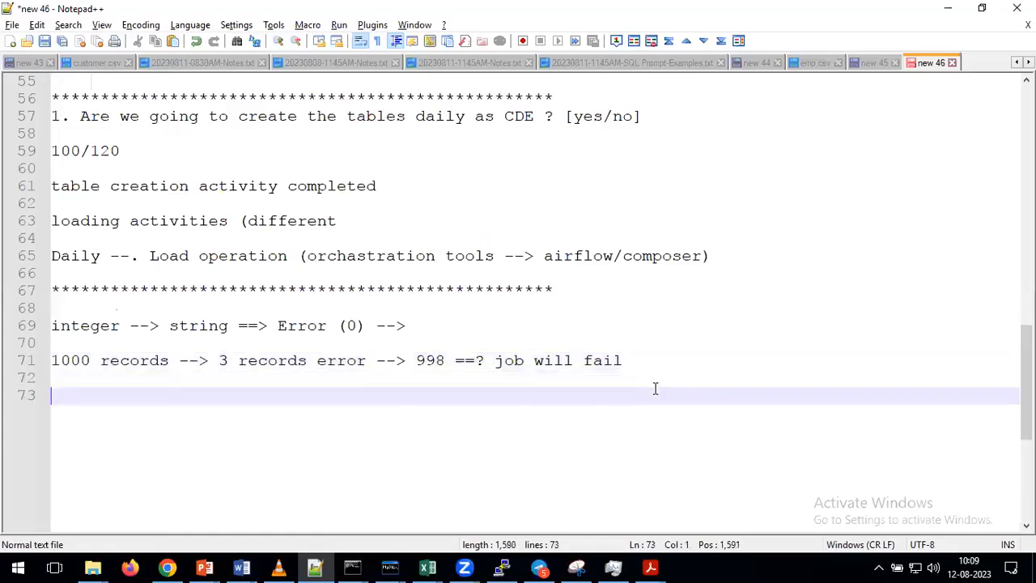
{"action": "key", "text": "ctrl+v"}
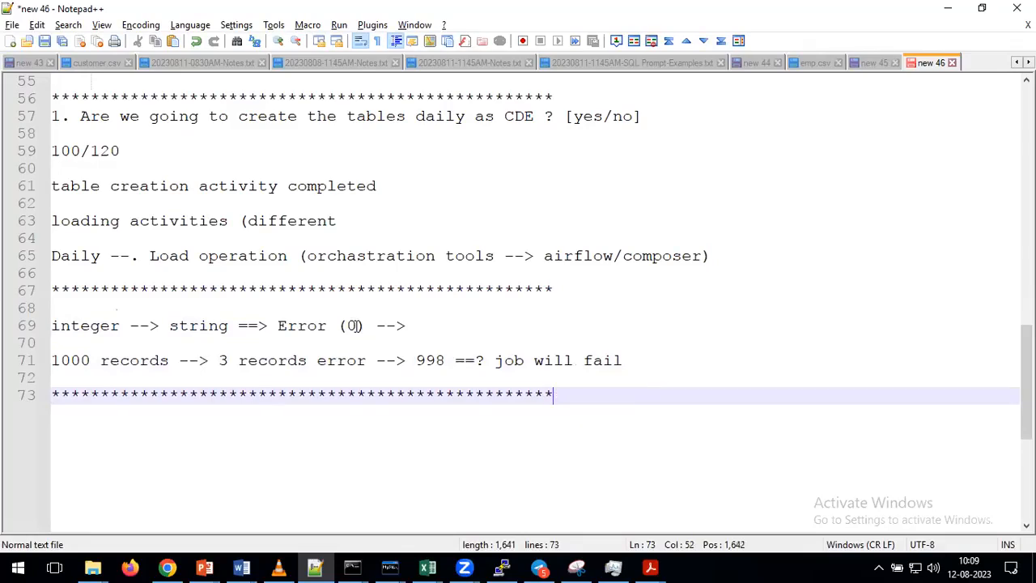
Insert a line reading "Threshold value" directly above the last asterisk separator.
{"action": "key", "text": "Home"}
{"action": "key", "text": "Return"}
{"action": "key", "text": "Up"}
{"action": "type", "text": "Th"}
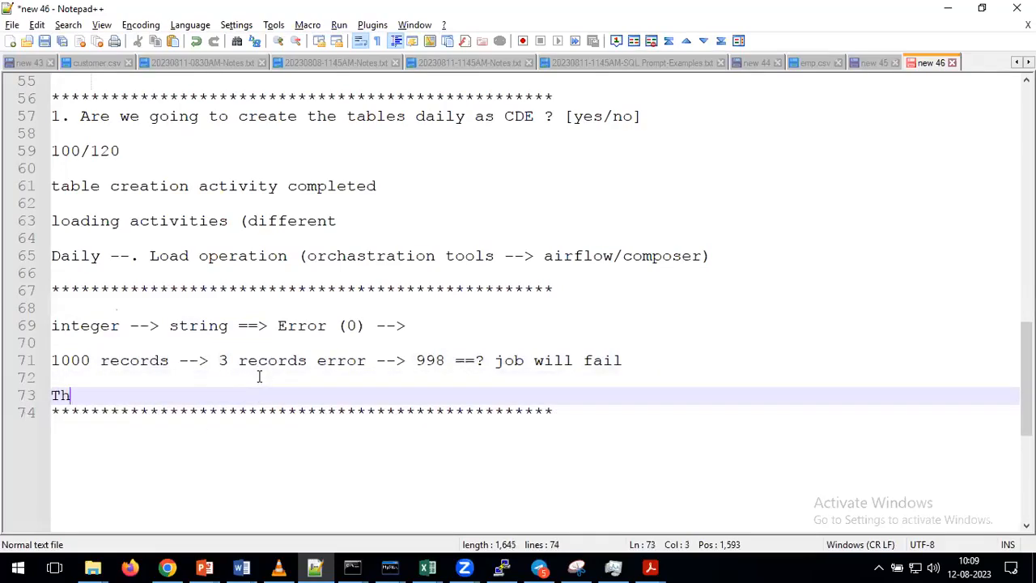
{"action": "type", "text": "reshold value"}
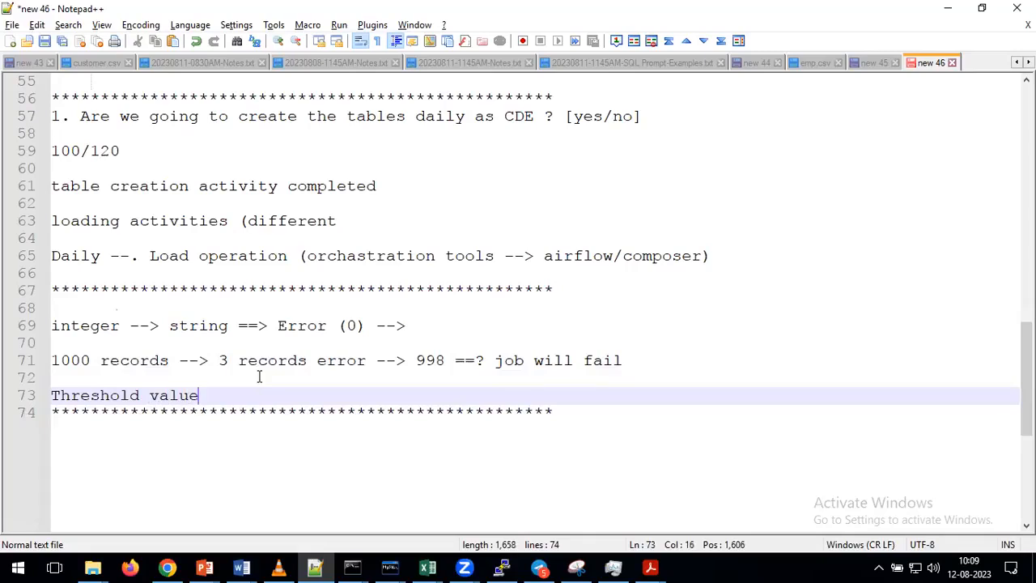
Set the number in parentheses after "Error" on the integer to string line to 1000.
{"action": "left_click", "coordinate": [359, 327]}
{"action": "key", "text": "BackSpace"}
{"action": "type", "text": "1000"}
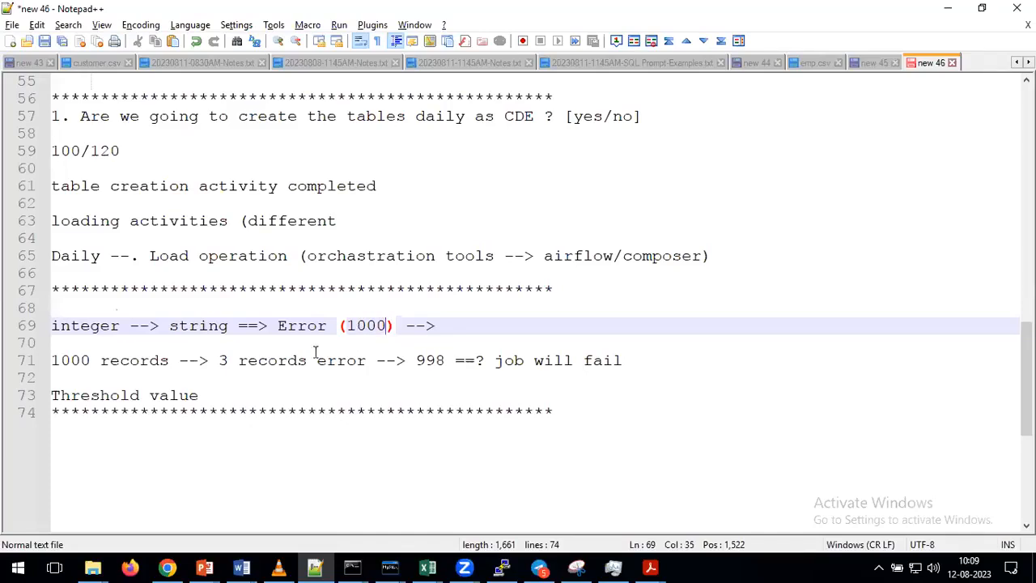
Append "--> 1% or 2% or 5%" to the Threshold value line.
{"action": "left_click", "coordinate": [233, 395]}
{"action": "type", "text": "--> 1% or 2%"}
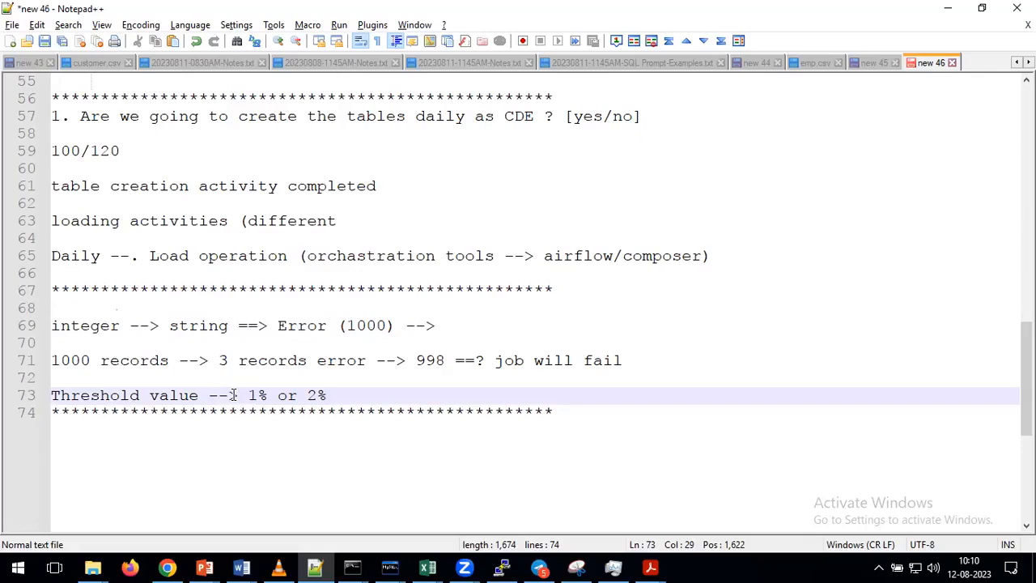
{"action": "key", "text": "BackSpace"}
{"action": "key", "text": "BackSpace"}
{"action": "key", "text": "BackSpace"}
{"action": "key", "text": "BackSpace"}
{"action": "key", "text": "BackSpace"}
{"action": "type", "text": "or 2% or 5%"}
Write "If you want to devine these values can we define it from SDK?" two lines below the Threshold value line.
{"action": "key", "text": "Return"}
{"action": "key", "text": "Return"}
{"action": "type", "text": "If you want to devine these values can we define it in"}
{"action": "key", "text": "BackSpace"}
{"action": "key", "text": "BackSpace"}
{"action": "type", "text": "from SDK?"}
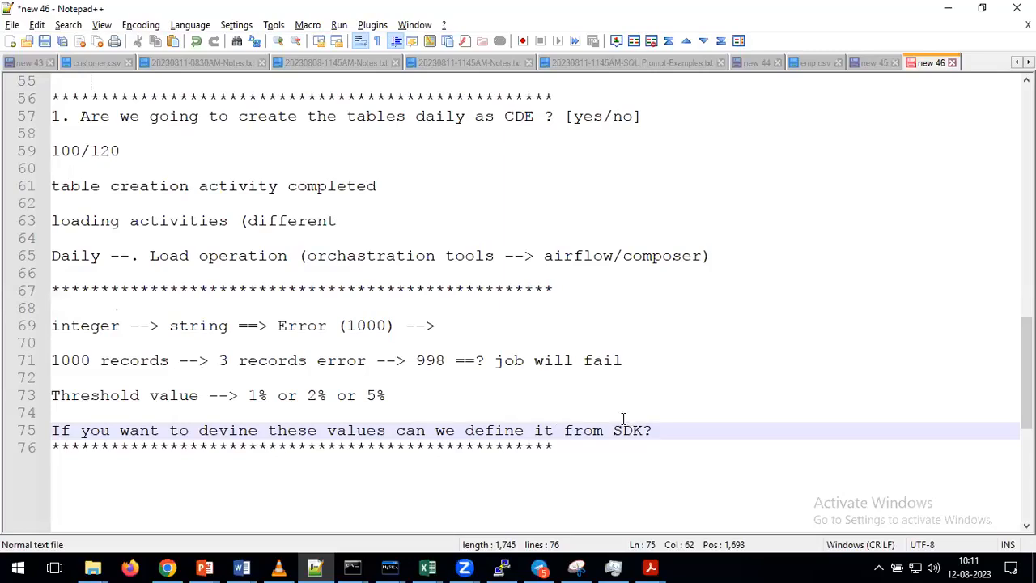
Write "No one will conole approach" below the SDK question, leaving one blank line between them.
{"action": "key", "text": "Return"}
{"action": "key", "text": "Return"}
{"action": "type", "text": "N"}
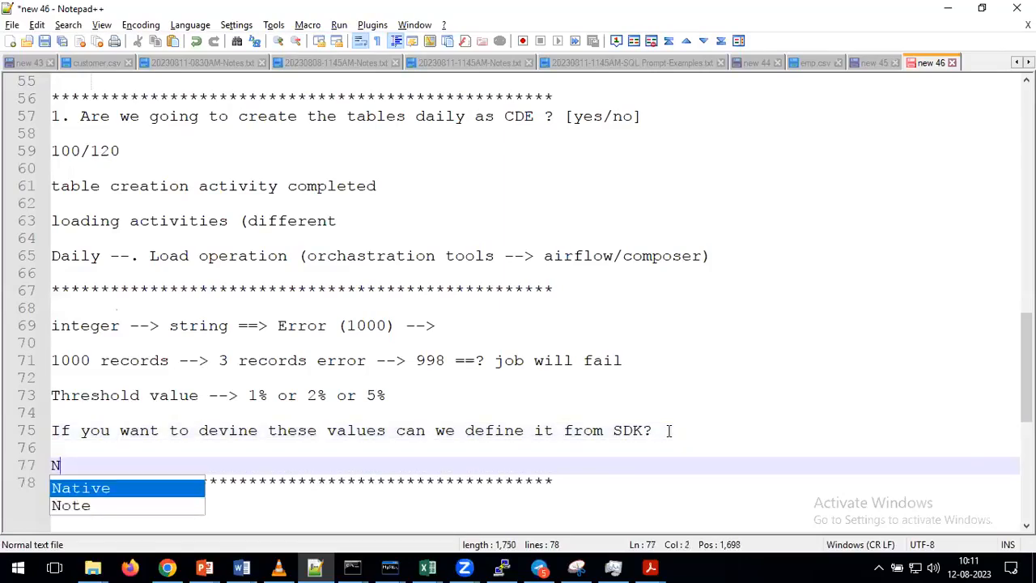
{"action": "type", "text": "o one will conole"}
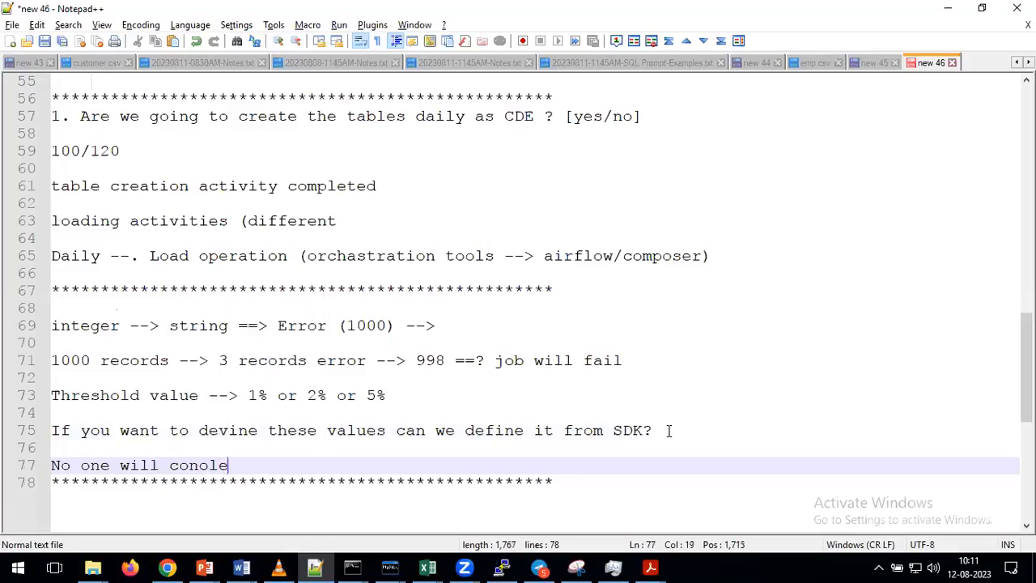
{"action": "type", "text": " approach"}
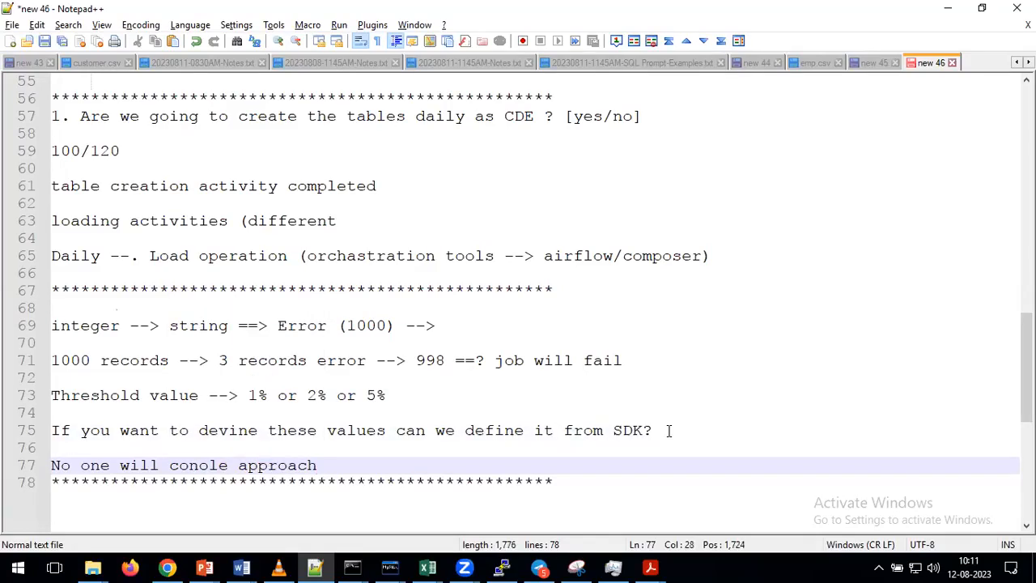
Add the line "Dev envi --> console" directly below the "No one will conole approach" line.
{"action": "key", "text": "Return"}
{"action": "type", "text": "Dev"}
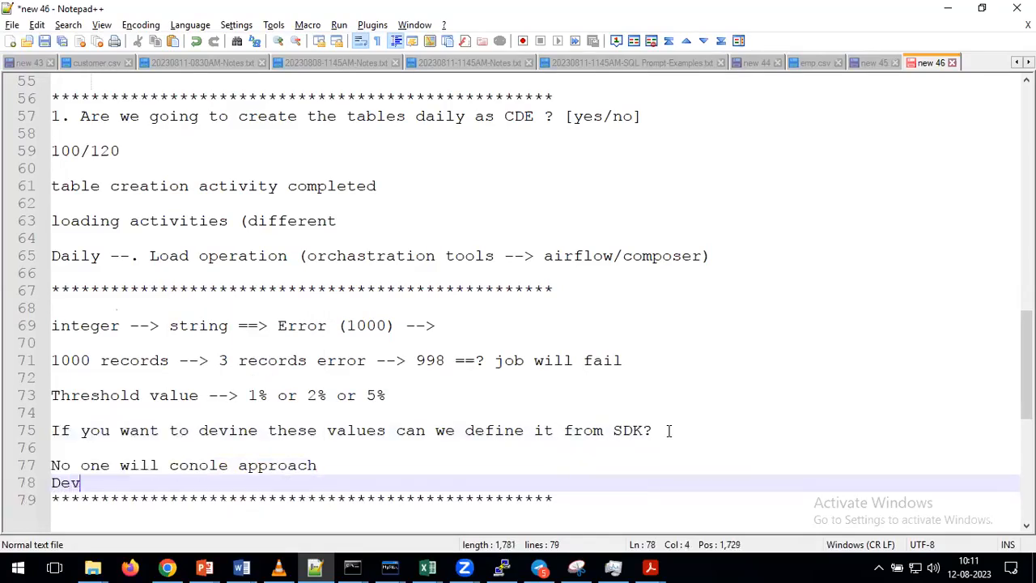
{"action": "type", "text": " envi --"}
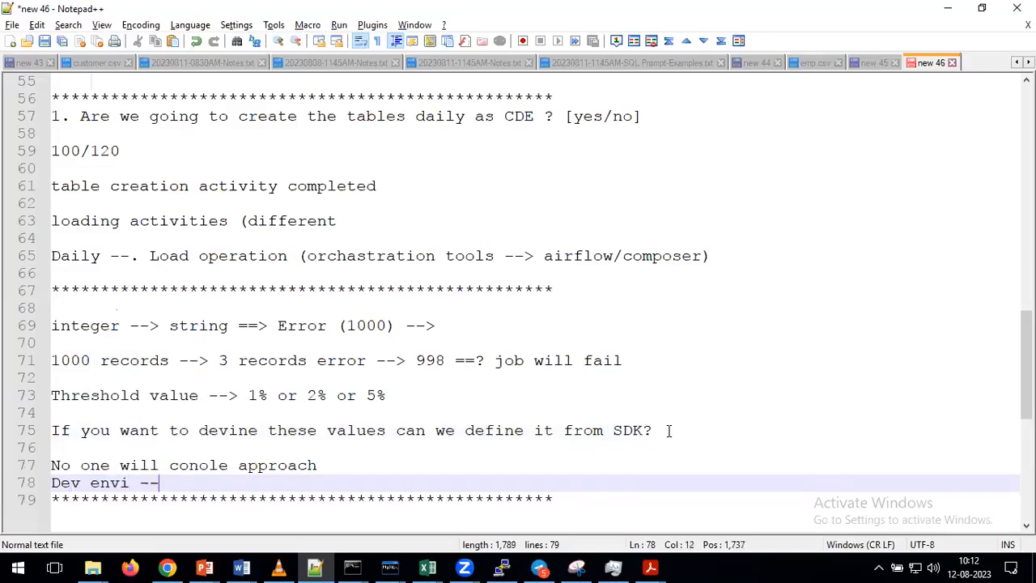
{"action": "type", "text": "> console"}
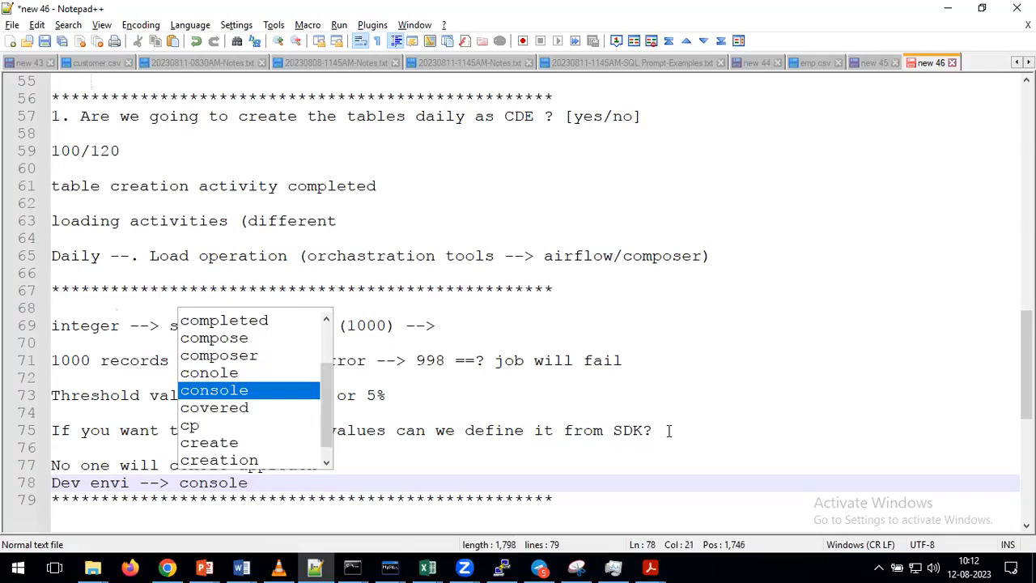
{"action": "key", "text": "Return"}
Write "Devops/L2 team --> console" below the Dev envi line, leaving one blank line between them.
{"action": "key", "text": "Return"}
{"action": "key", "text": "Return"}
{"action": "type", "text": "Devops"}
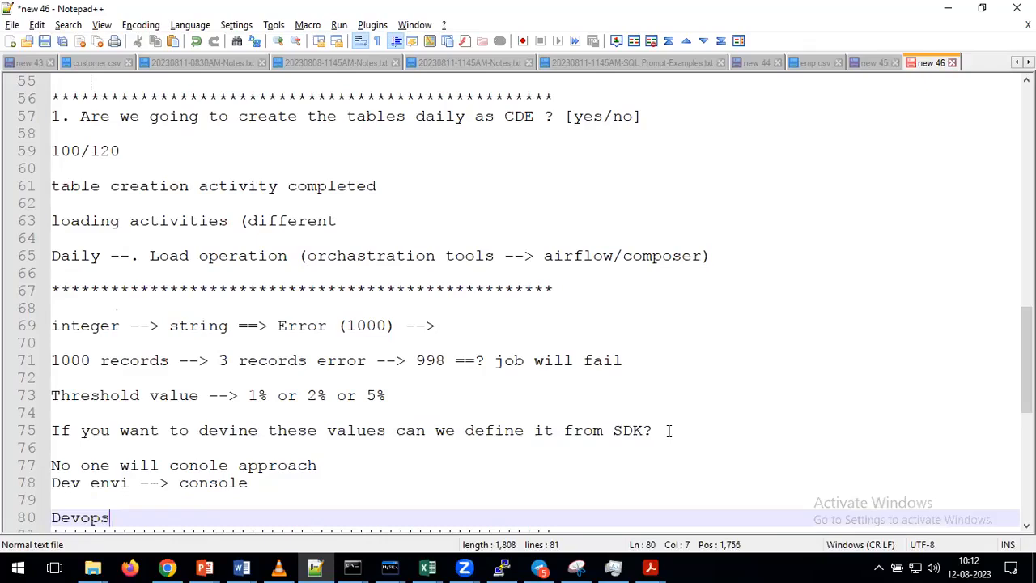
{"action": "type", "text": "/L2 team --"}
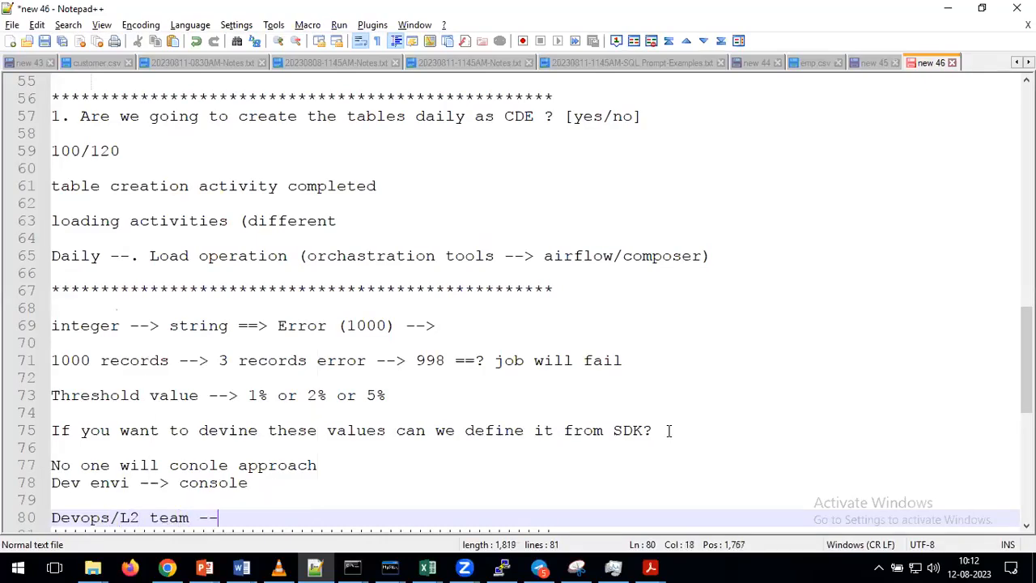
{"action": "type", "text": "> console"}
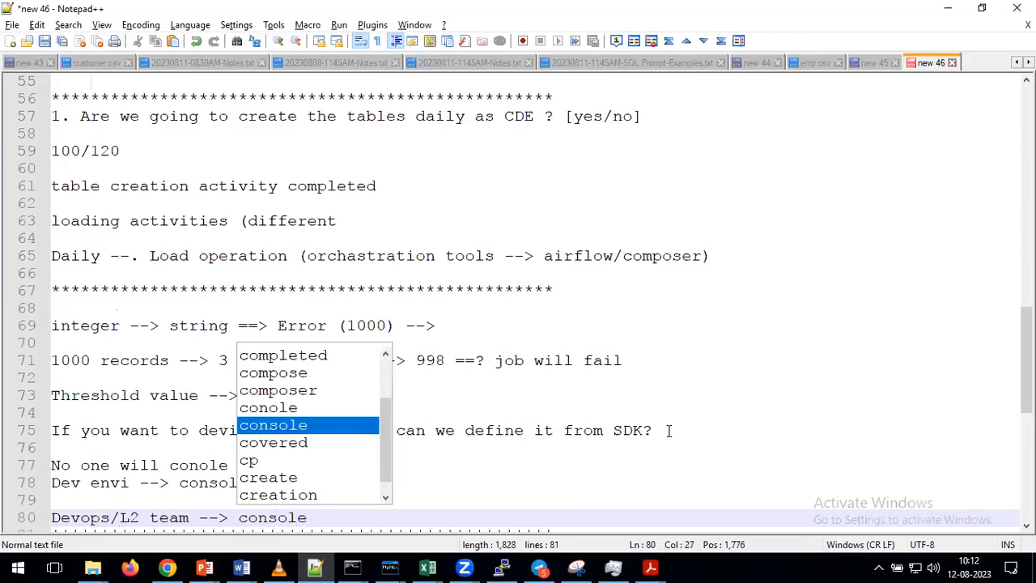
{"action": "left_click", "coordinate": [563, 502]}
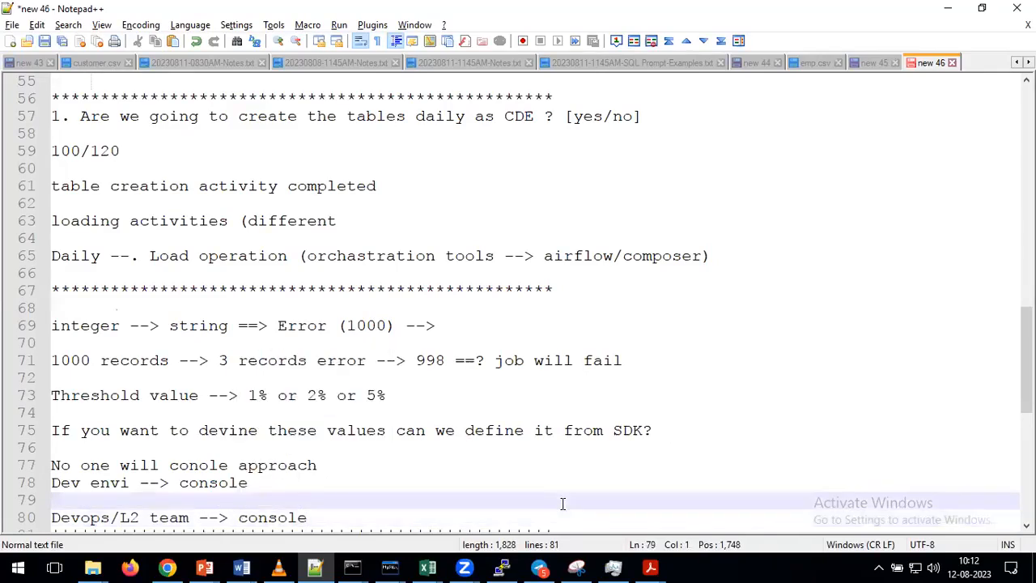
{"action": "scroll", "coordinate": [562, 503], "scroll_direction": "down", "scroll_amount": 2}
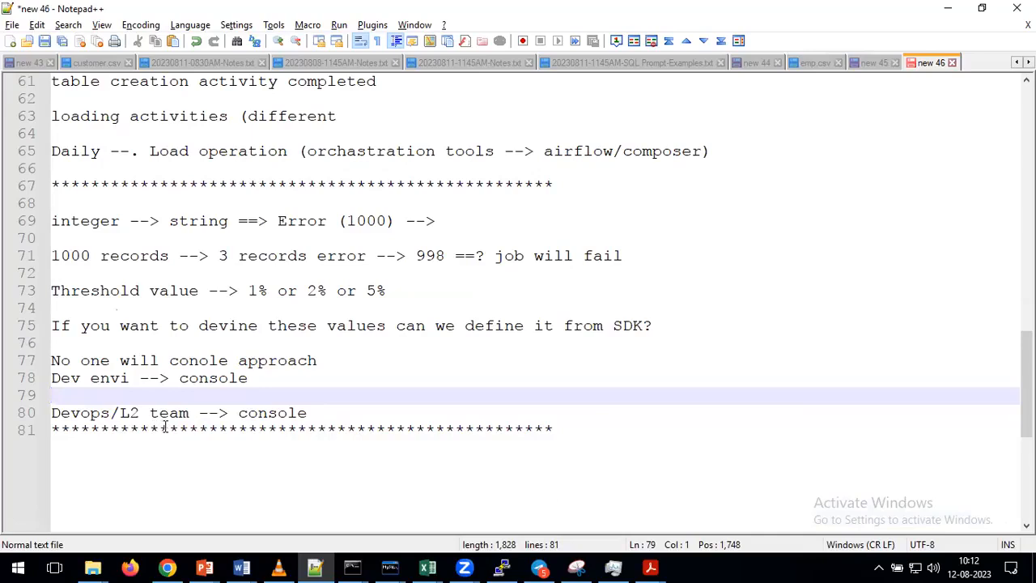
Append "(read only access)" to the Devops/L2 team line.
{"action": "left_click", "coordinate": [331, 414]}
{"action": "type", "text": "9re"}
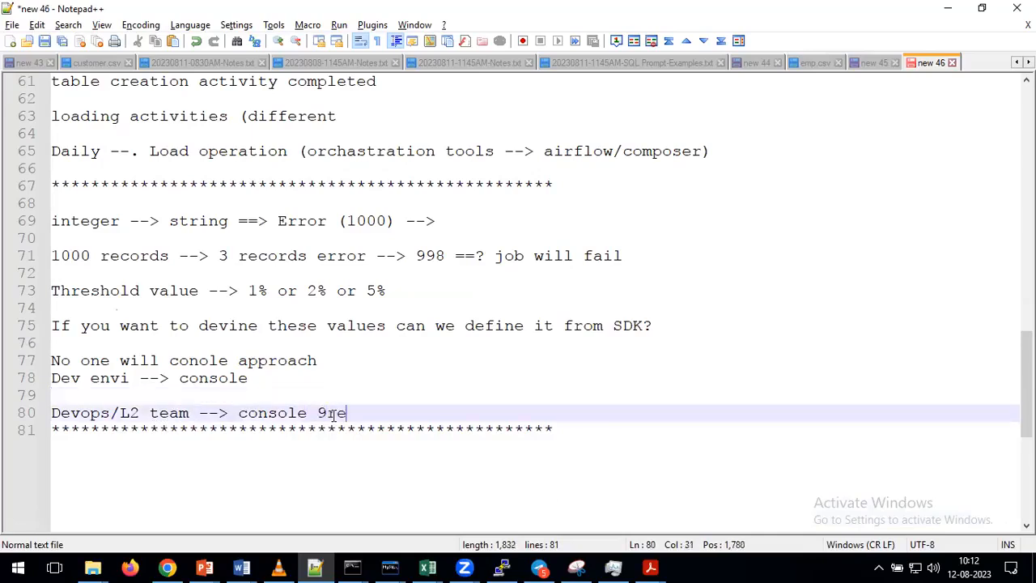
{"action": "type", "text": "ad only access)"}
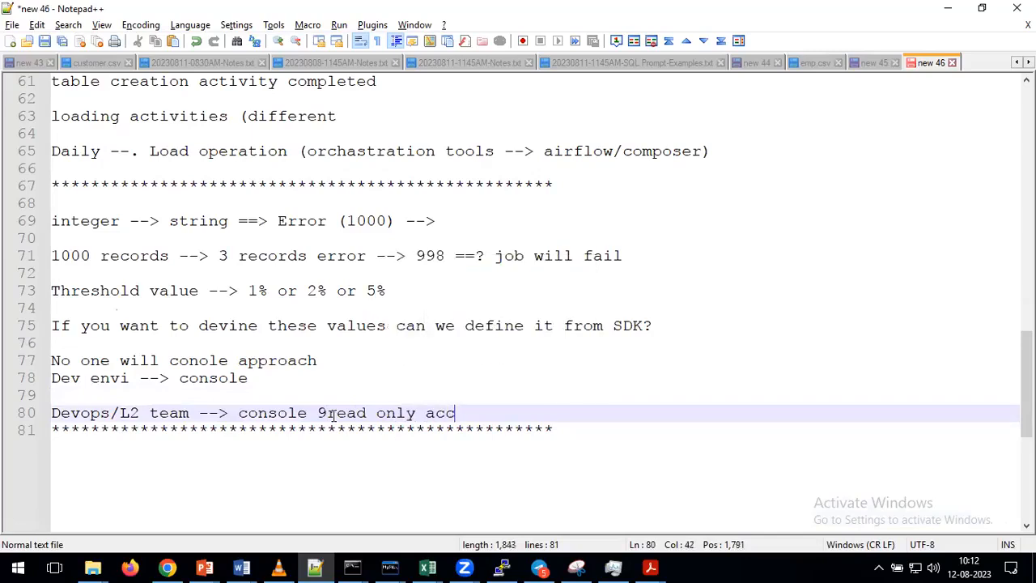
{"action": "key", "text": "Left"}
{"action": "key", "text": "Left"}
{"action": "key", "text": "Left"}
{"action": "key", "text": "Left"}
{"action": "key", "text": "Left"}
{"action": "key", "text": "Left"}
{"action": "key", "text": "Left"}
{"action": "key", "text": "Left"}
{"action": "key", "text": "Left"}
{"action": "key", "text": "Left"}
{"action": "key", "text": "Left"}
{"action": "key", "text": "Left"}
{"action": "key", "text": "Left"}
{"action": "key", "text": "Left"}
{"action": "key", "text": "Left"}
{"action": "key", "text": "Left"}
{"action": "key", "text": "Left"}
{"action": "key", "text": "BackSpace"}
{"action": "type", "text": "("}
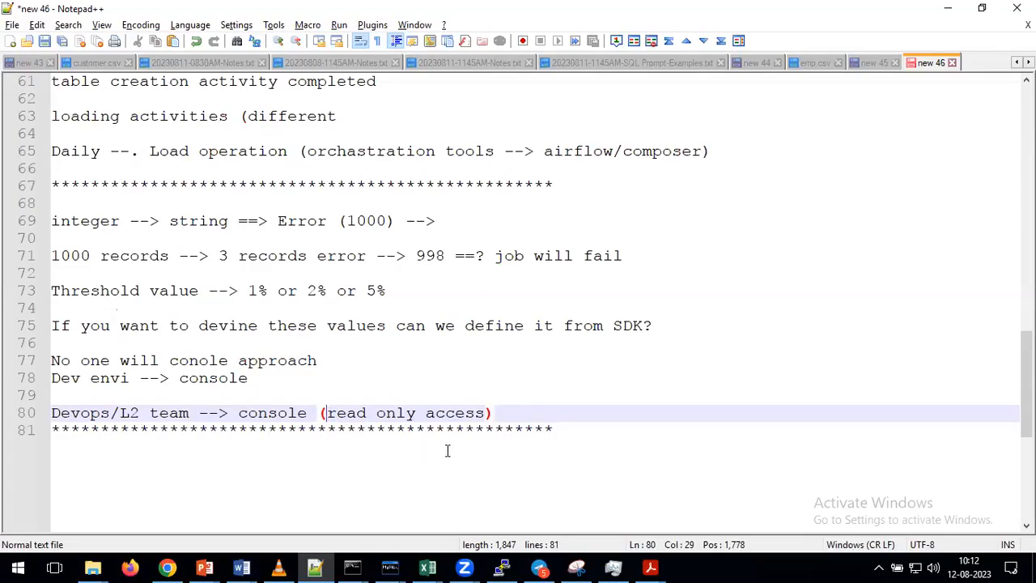
Start a new line below the last asterisk separator, leaving one blank line between them.
{"action": "scroll", "coordinate": [446, 450], "scroll_direction": "down", "scroll_amount": 2}
{"action": "left_click", "coordinate": [582, 351]}
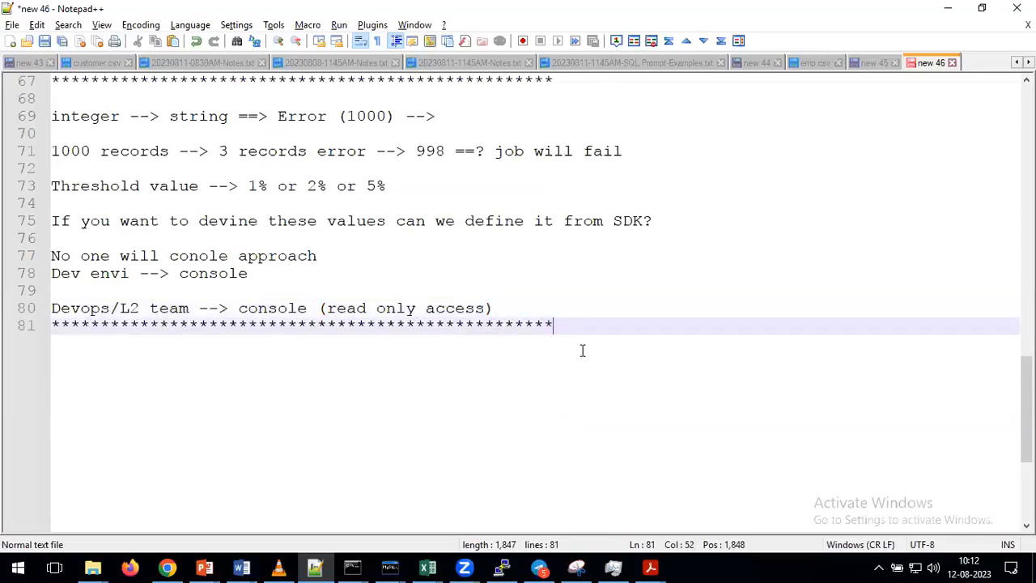
{"action": "key", "text": "Return"}
{"action": "key", "text": "Return"}
Write "other databases -->" with an indented "error table" line directly below it.
{"action": "type", "text": "oth"}
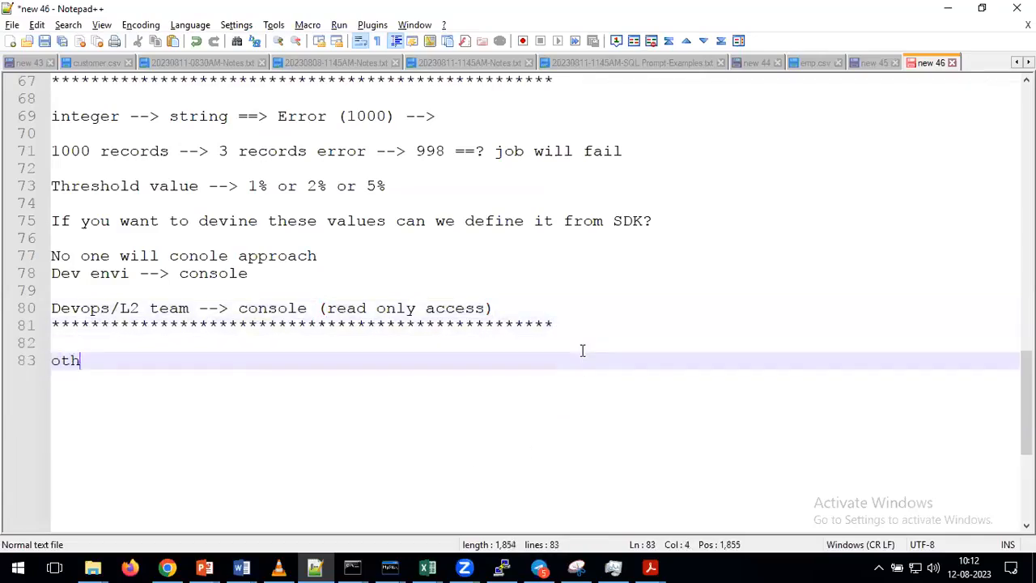
{"action": "type", "text": "er databas"}
{"action": "key", "text": "BackSpace"}
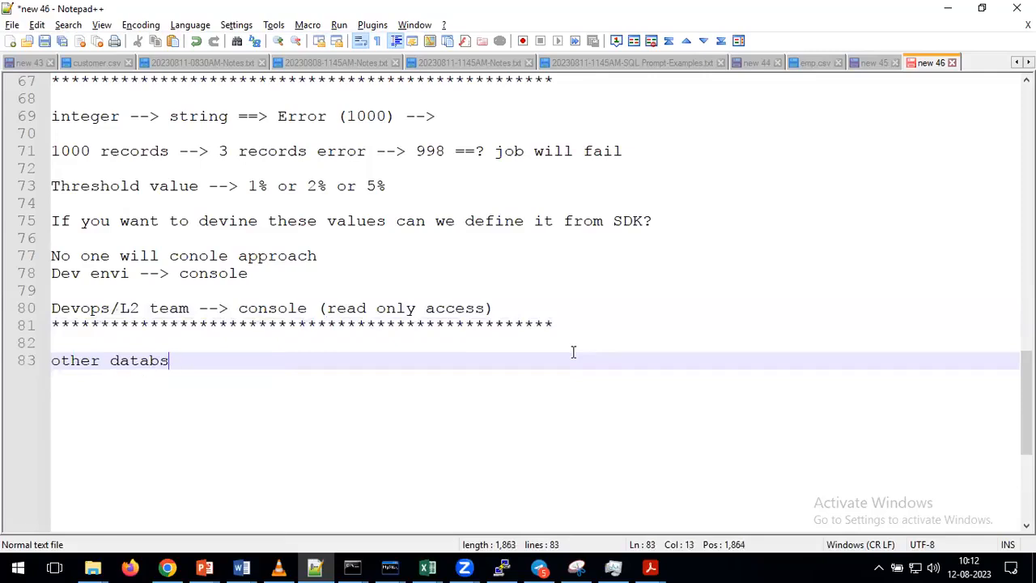
{"action": "type", "text": "ases -->"}
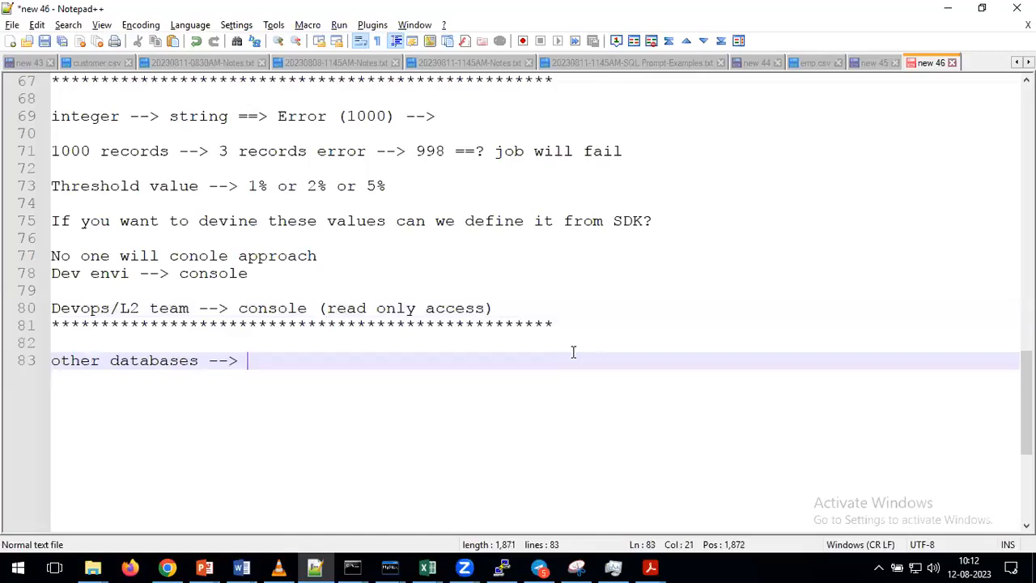
{"action": "key", "text": "Return"}
{"action": "key", "text": "Tab"}
{"action": "type", "text": "erro"}
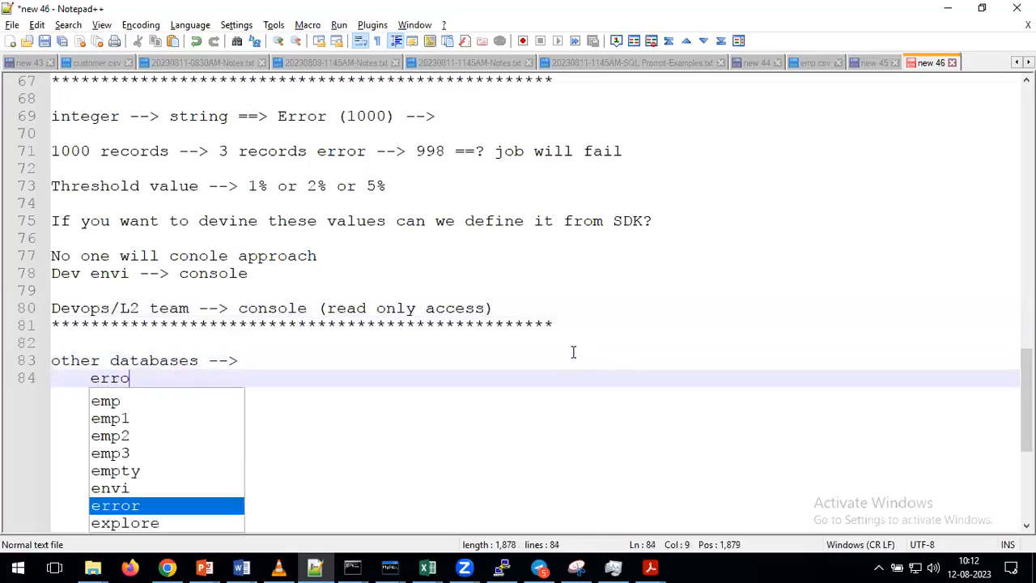
{"action": "type", "text": "r table"}
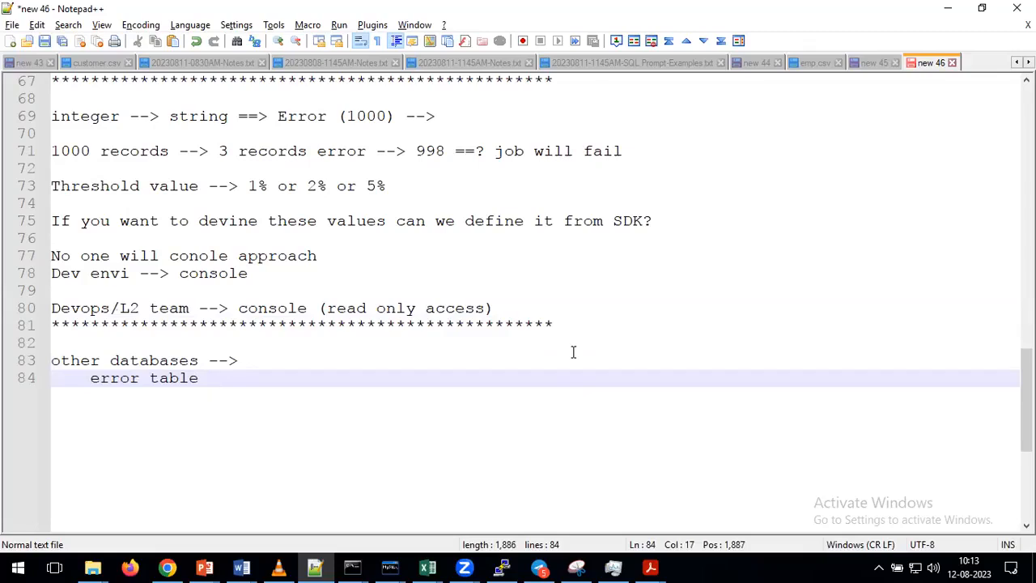
Delete the "other databases" line together with the indented "error table" line.
{"action": "key", "text": "shift+Home"}
{"action": "key", "text": "shift+Up"}
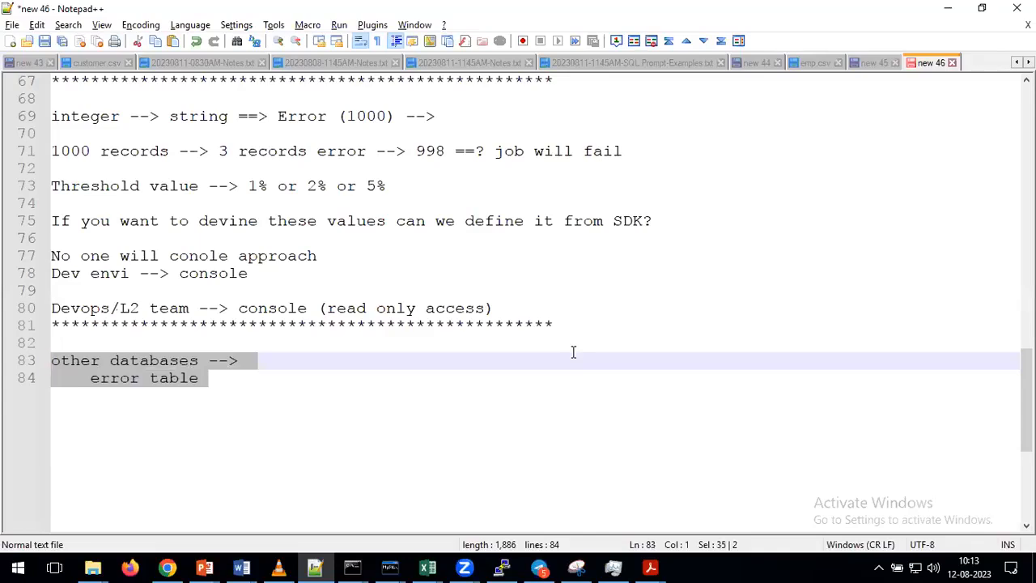
{"action": "key", "text": "Delete"}
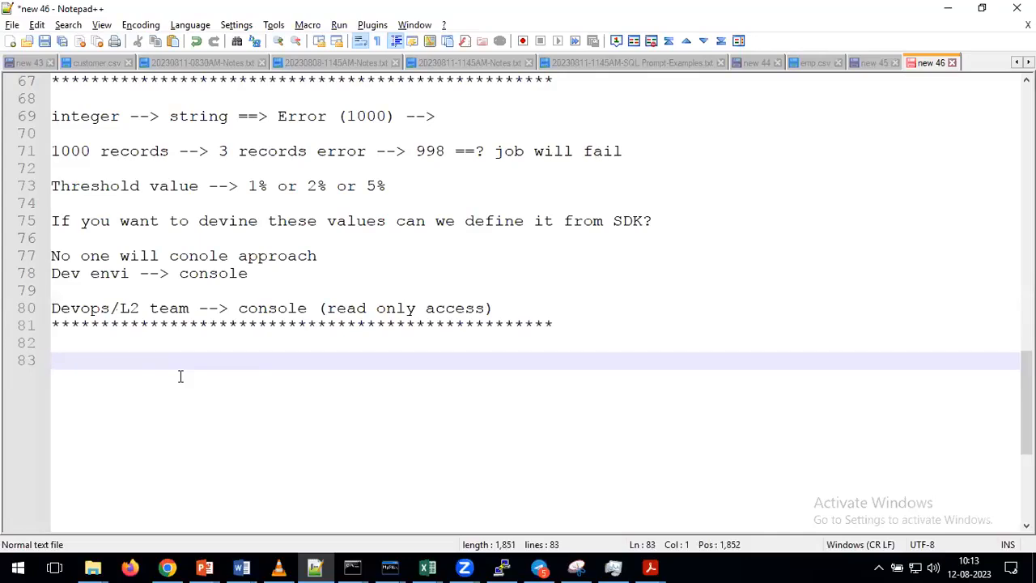
Write "1:1 meetings -->" on the empty last line, followed by one blank line.
{"action": "type", "text": "1:1 meet"}
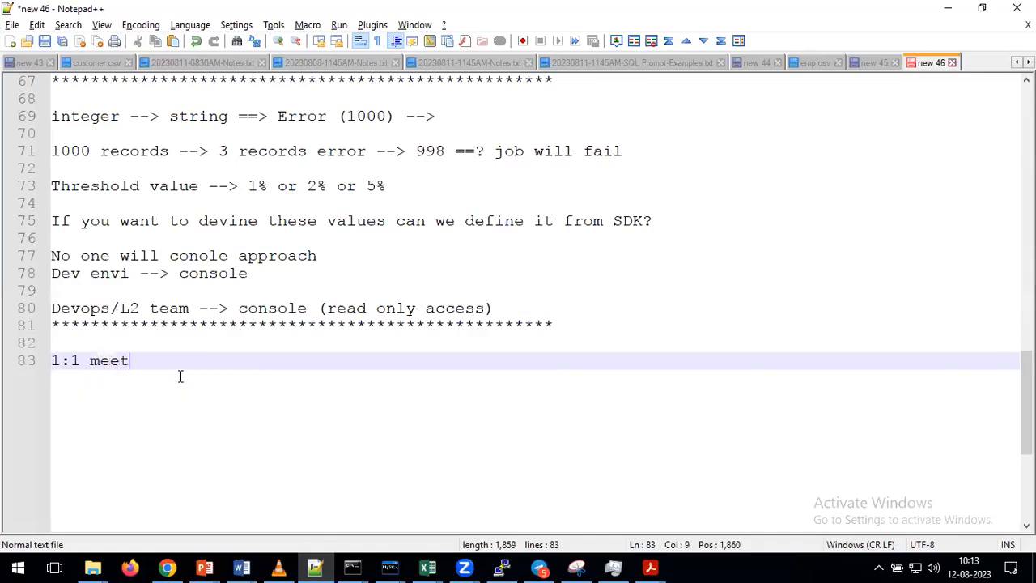
{"action": "type", "text": "ings -->"}
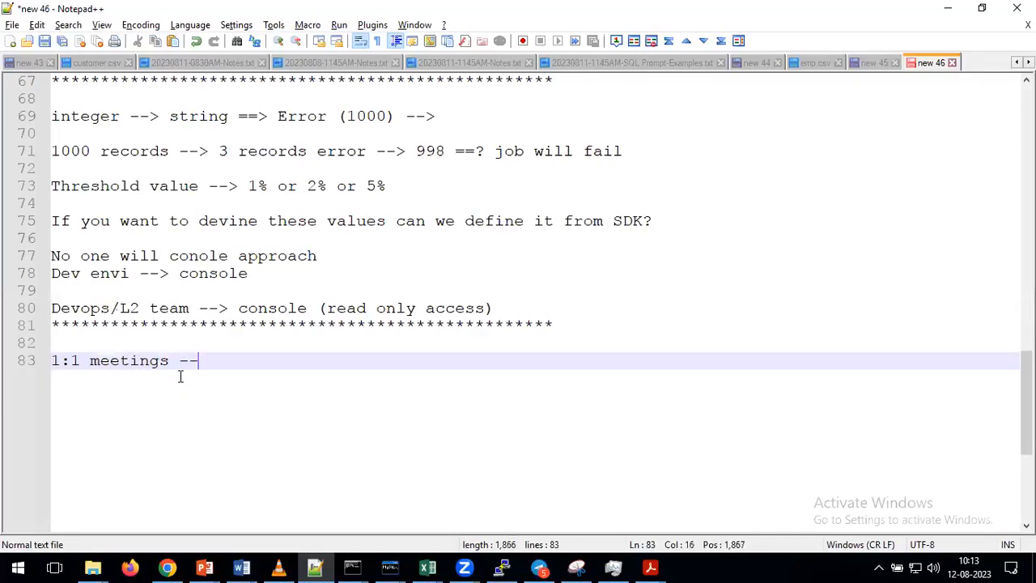
{"action": "key", "text": "Return"}
{"action": "key", "text": "Return"}
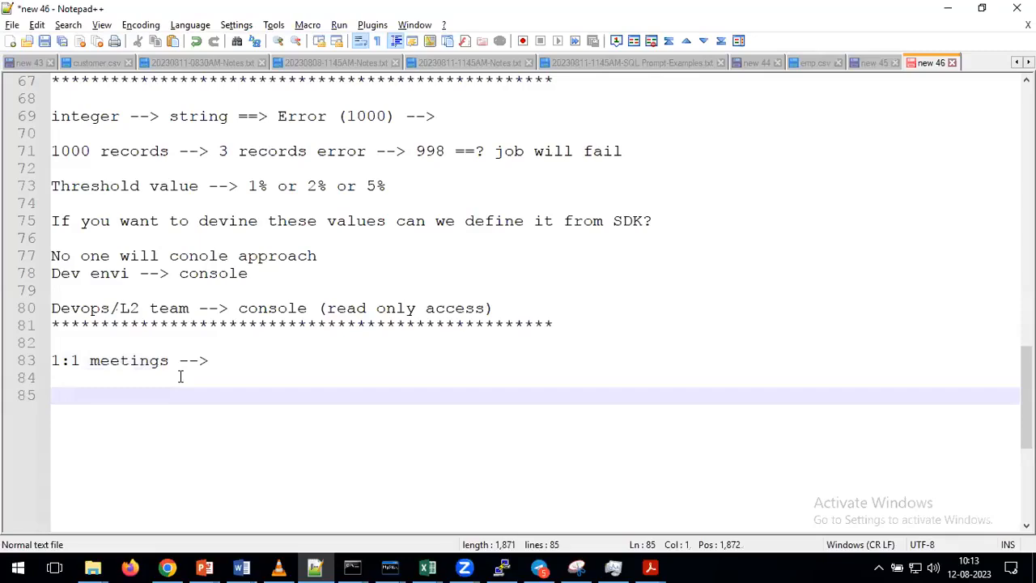
Write "Offline people" and "online people" below the 1:1 meetings line, separated by a blank line.
{"action": "type", "text": "Offline people"}
{"action": "key", "text": "Return"}
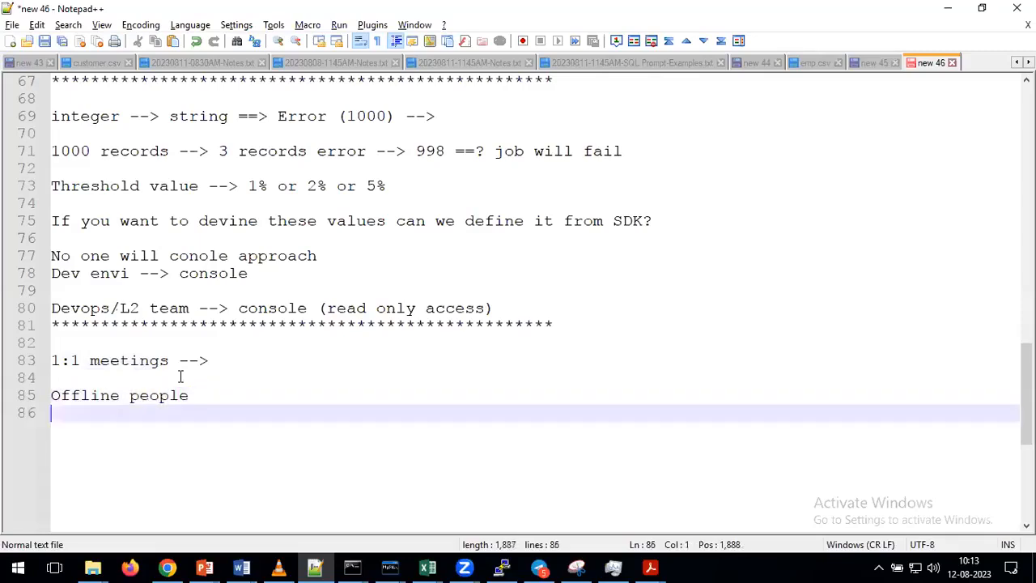
{"action": "key", "text": "Return"}
{"action": "type", "text": "online "}
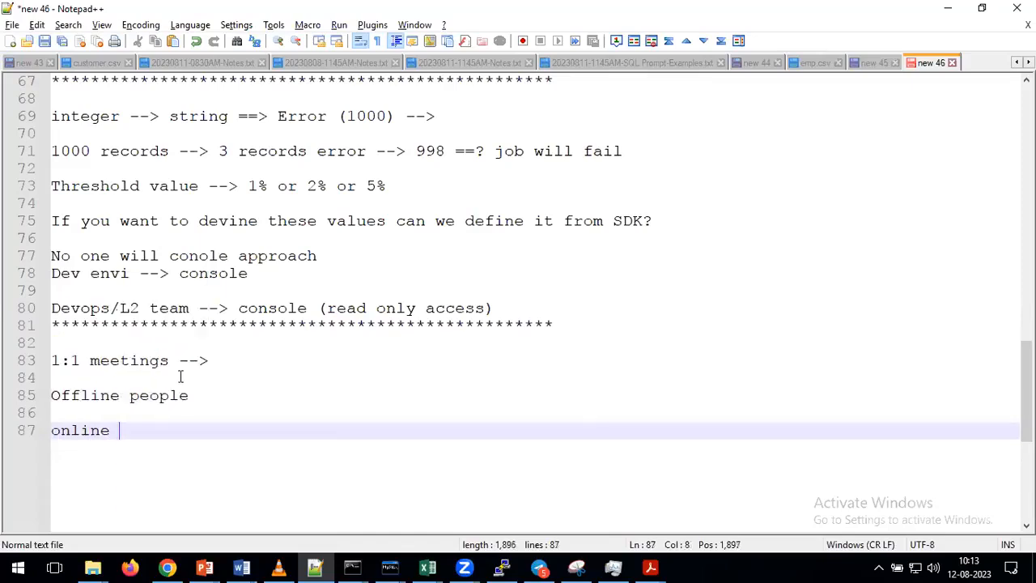
{"action": "type", "text": "people"}
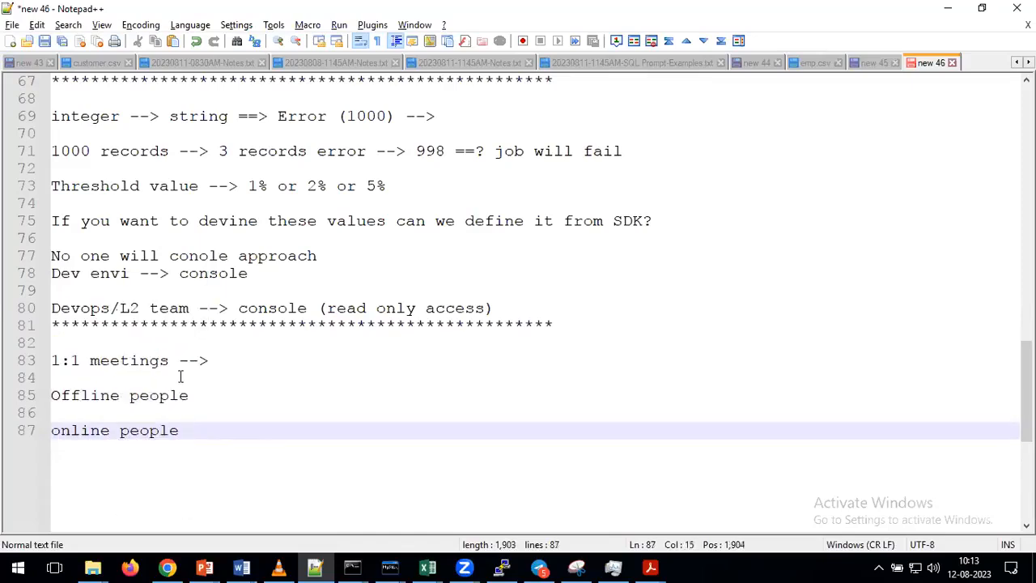
Append "10 people (whomever is available our admin team will call you, you can come and discuss with me)" to the 1:1 meetings line.
{"action": "key", "text": "Up"}
{"action": "key", "text": "Up"}
{"action": "key", "text": "Up"}
{"action": "key", "text": "Up"}
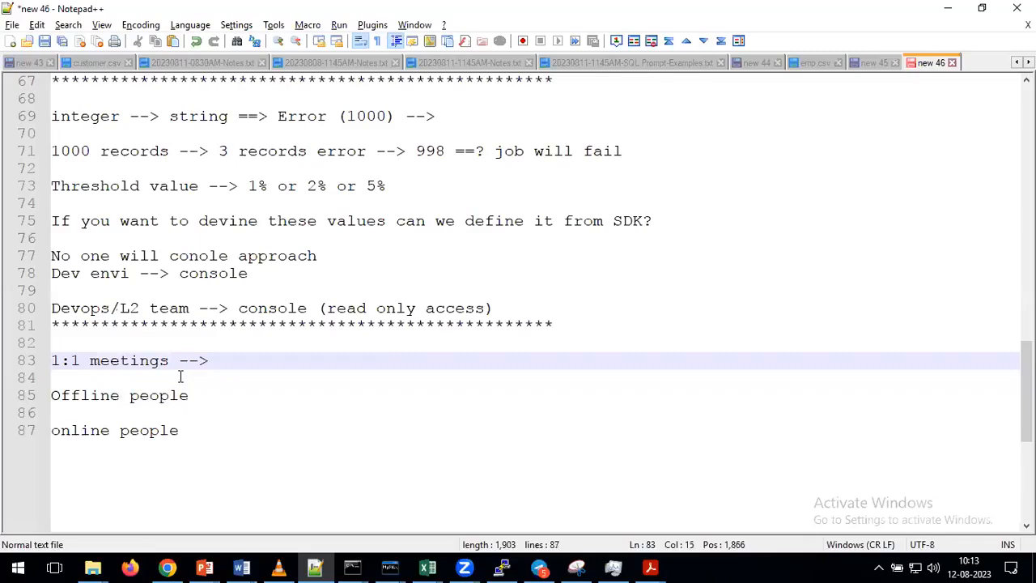
{"action": "key", "text": "End"}
{"action": "type", "text": "10 people "}
{"action": "type", "text": "(whome"}
{"action": "type", "text": "ver"}
{"action": "type", "text": "a"}
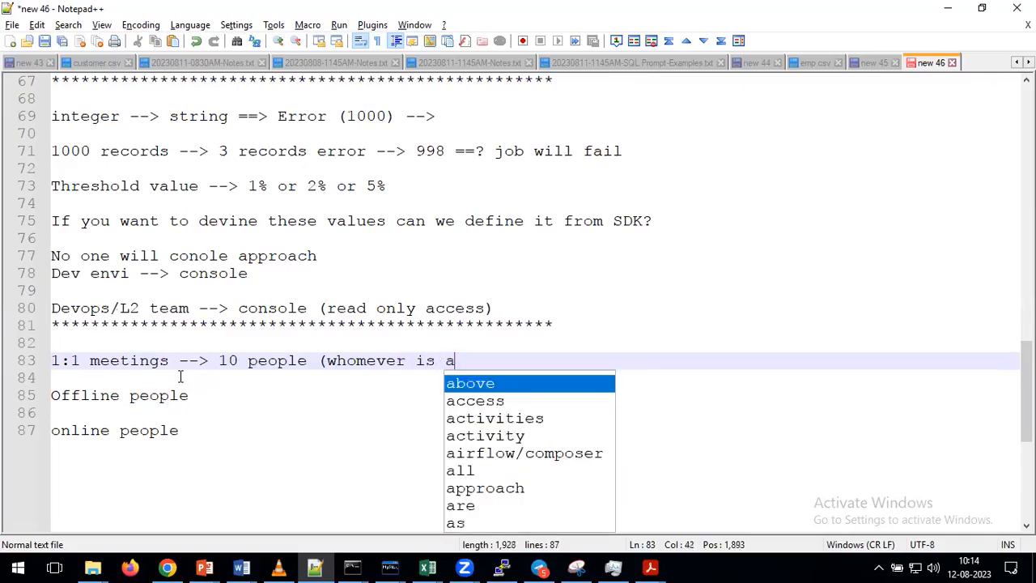
{"action": "type", "text": "vailable our "}
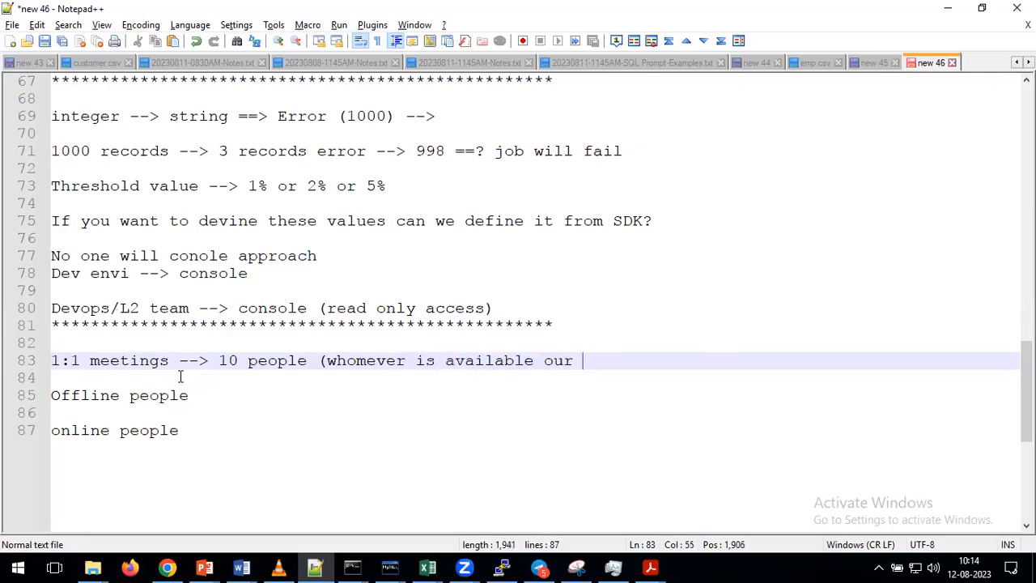
{"action": "type", "text": "admin team wil"}
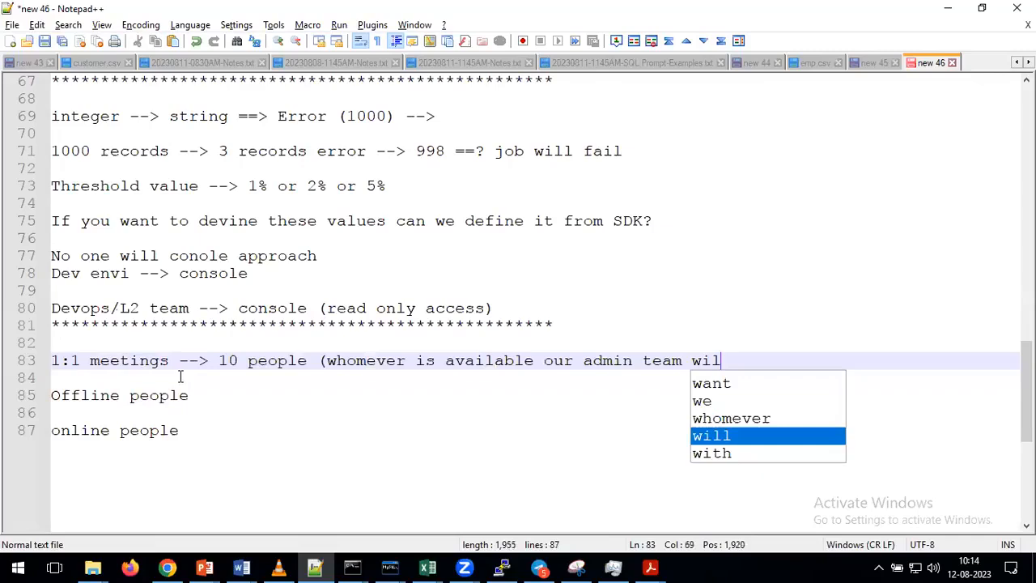
{"action": "type", "text": "l call you,"}
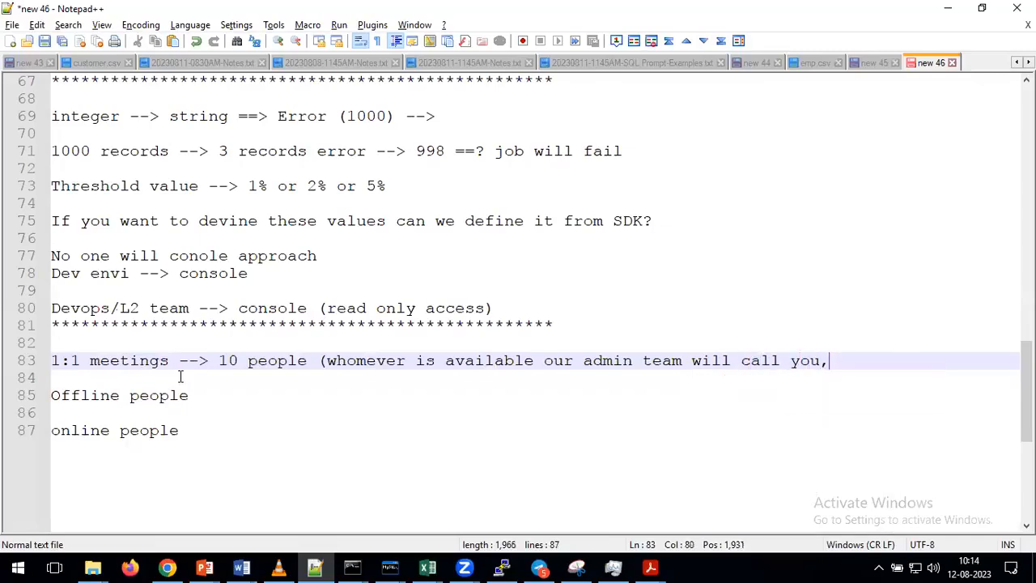
{"action": "type", "text": " you can come "}
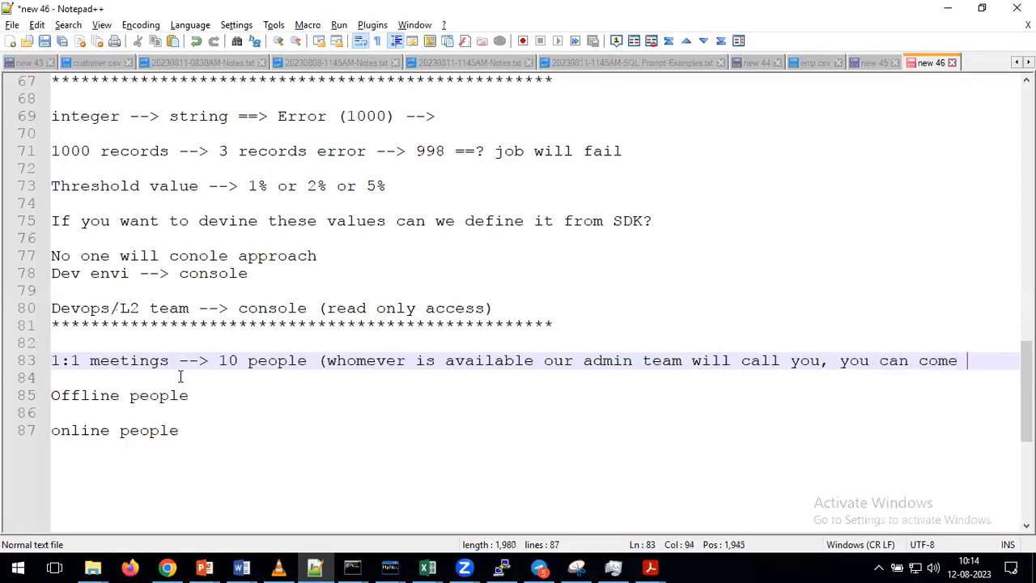
{"action": "type", "text": "and discuss with me)"}
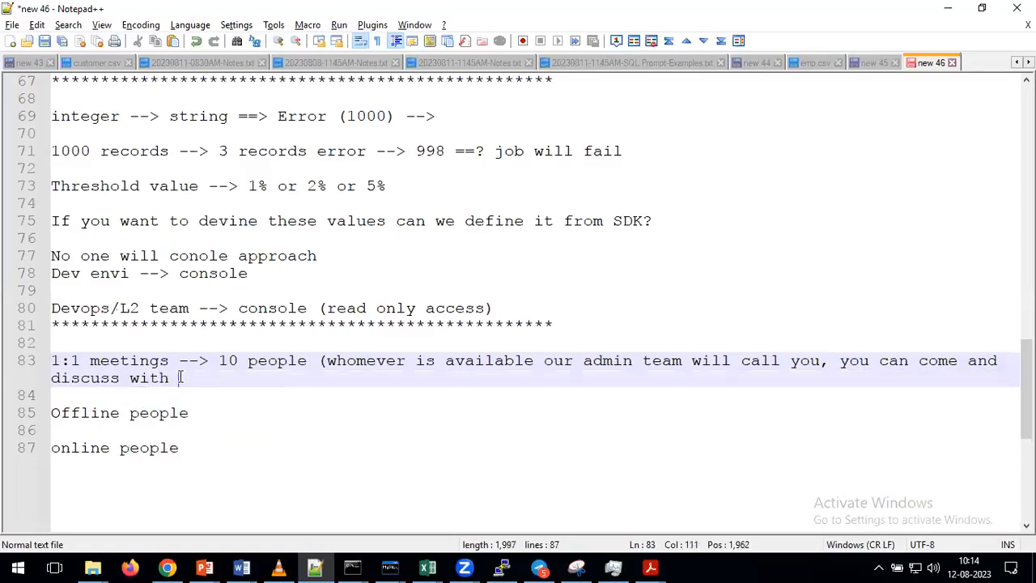
Add the indented point "- If you have any kind of question from carrer perspective" below the 1:1 meetings text, after a blank line.
{"action": "key", "text": "Return"}
{"action": "key", "text": "Return"}
{"action": "key", "text": "Tab"}
{"action": "type", "text": "- If you have any kind of question from carrer perspec tive"}
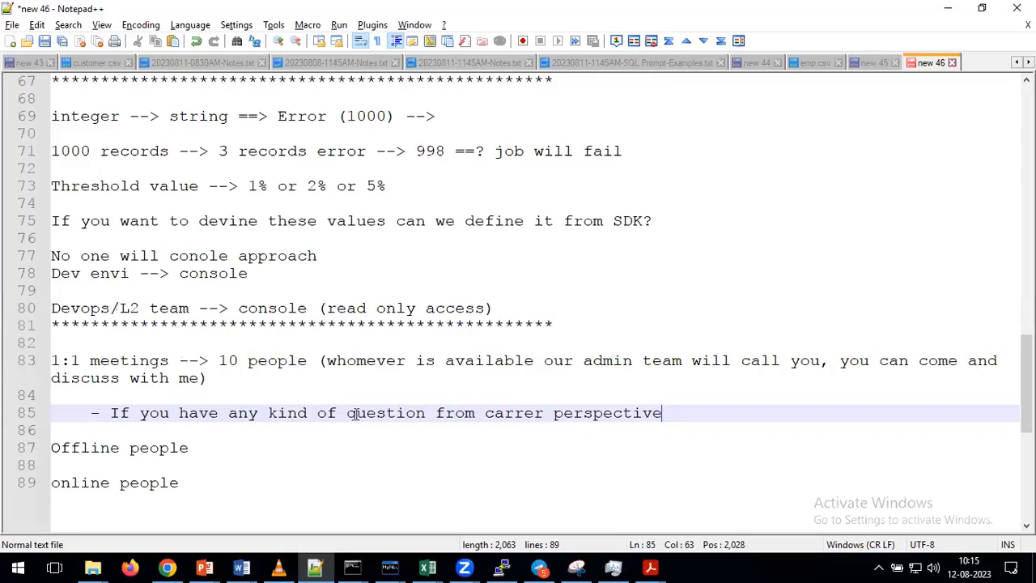
{"action": "left_click_drag", "start_coordinate": [668, 413], "coordinate": [483, 415]}
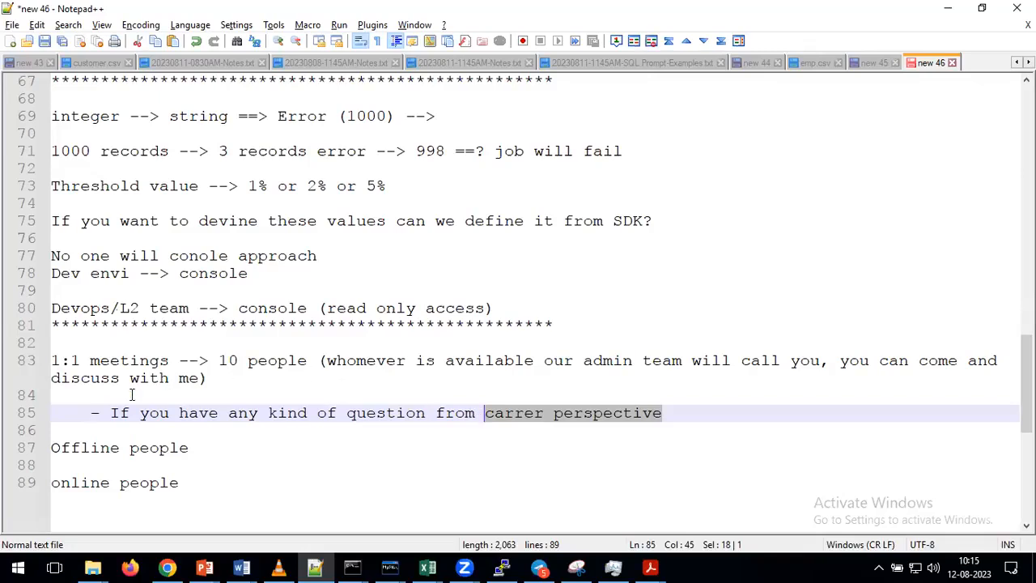
Append "[new batch+18 batch ..remainig batch)" to the Offline people line.
{"action": "left_click_drag", "start_coordinate": [194, 449], "coordinate": [51, 449]}
{"action": "left_click", "coordinate": [194, 447]}
{"action": "type", "text": "["}
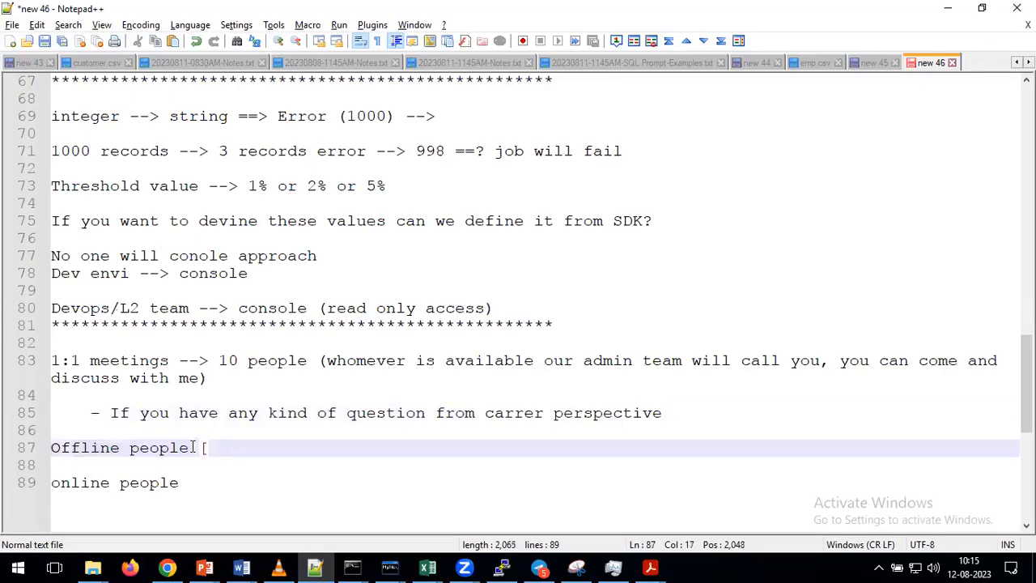
{"action": "type", "text": "new batch"}
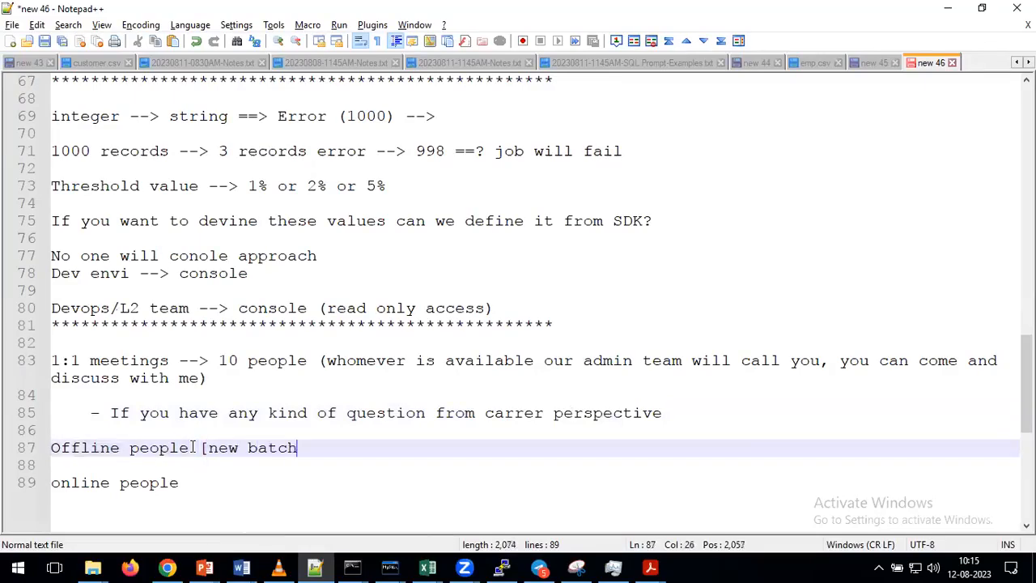
{"action": "type", "text": "/"}
{"action": "key", "text": "BackSpace"}
{"action": "type", "text": "+18 batt"}
{"action": "key", "text": "BackSpace"}
{"action": "type", "text": "ch"}
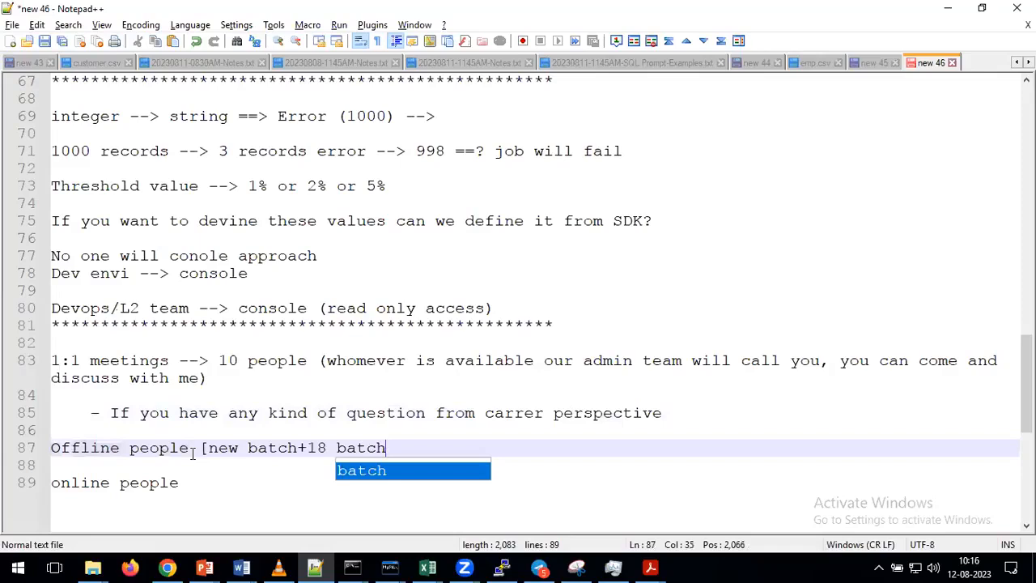
{"action": "type", "text": " ..remainig batch"}
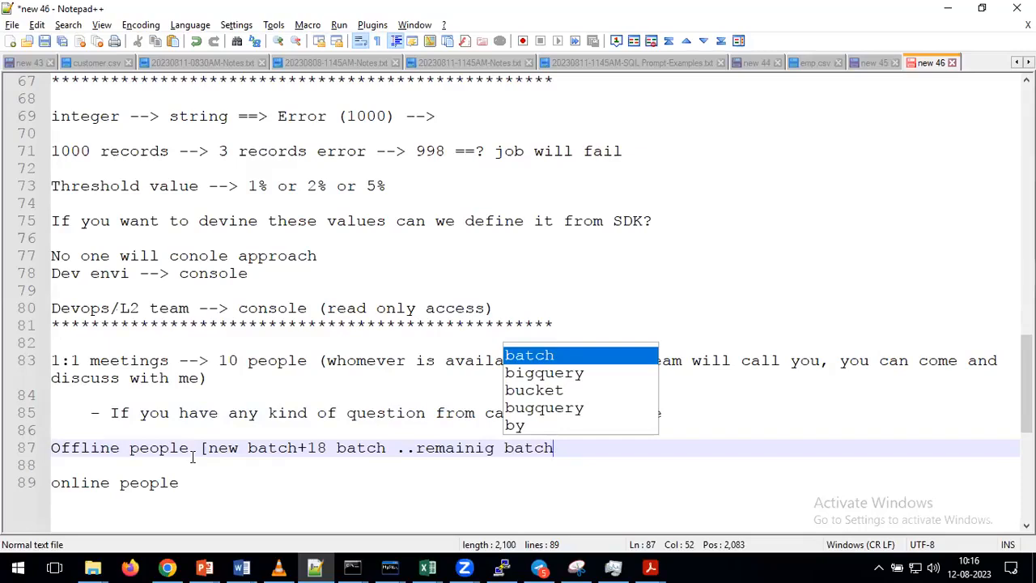
{"action": "type", "text": ")"}
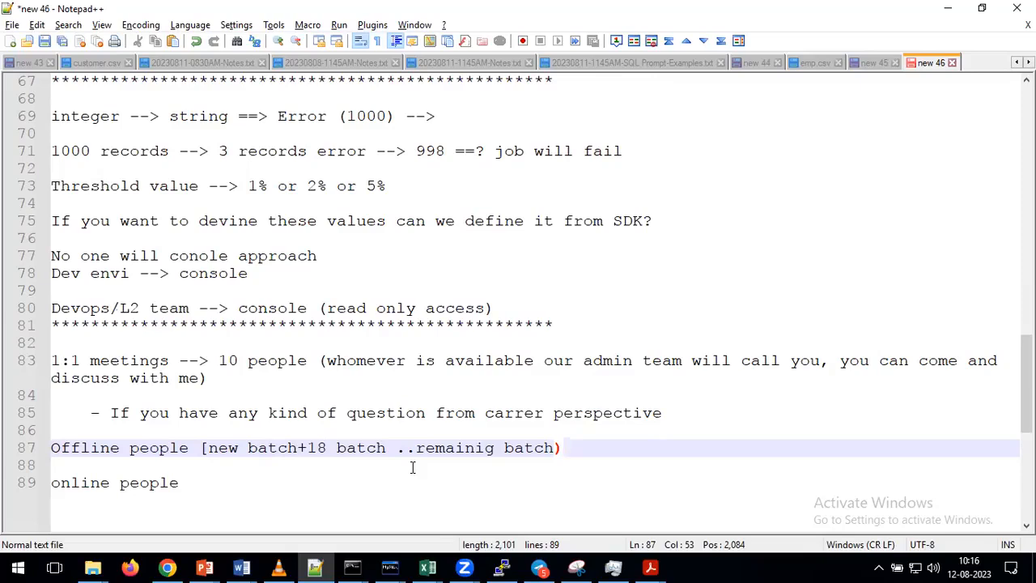
Copy the asterisk separator line and paste it directly below the online people line.
{"action": "double_click", "coordinate": [204, 328]}
{"action": "key", "text": "ctrl+c"}
{"action": "left_click", "coordinate": [212, 483]}
{"action": "key", "text": "Return"}
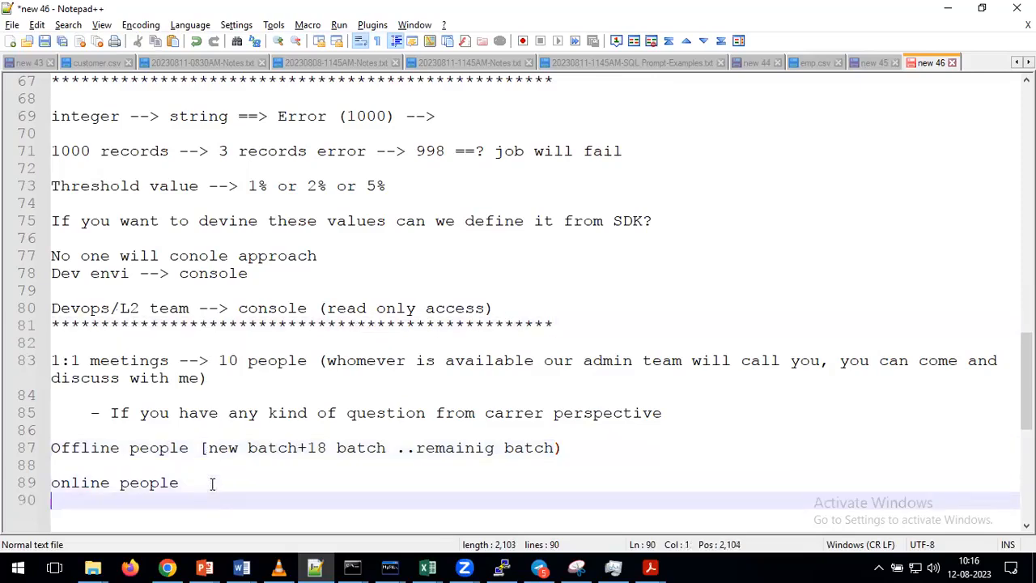
{"action": "key", "text": "ctrl+v"}
{"action": "scroll", "coordinate": [211, 482], "scroll_direction": "down", "scroll_amount": 1}
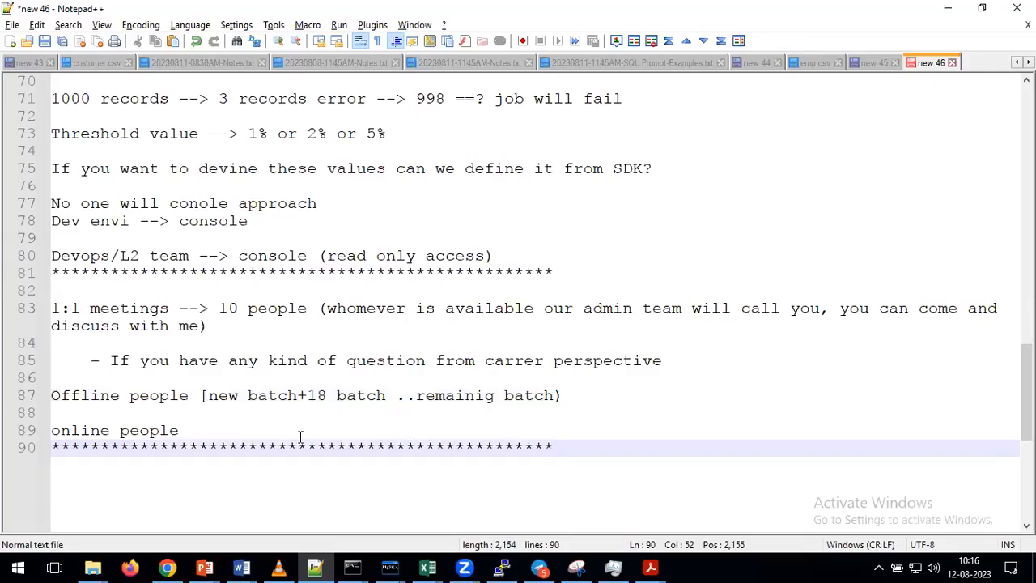
Add the line "Real time scenarios --> GCS/Compite engine/Bigquery (in progress)" below the last asterisk separator, after a blank line.
{"action": "key", "text": "Return"}
{"action": "key", "text": "Return"}
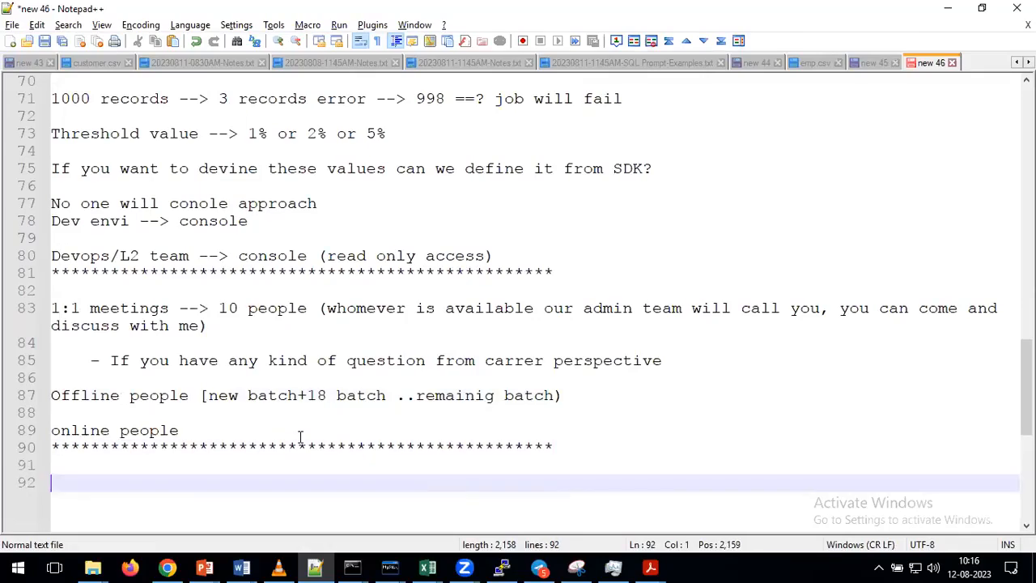
{"action": "type", "text": "Dumps"}
{"action": "key", "text": "shift+Home"}
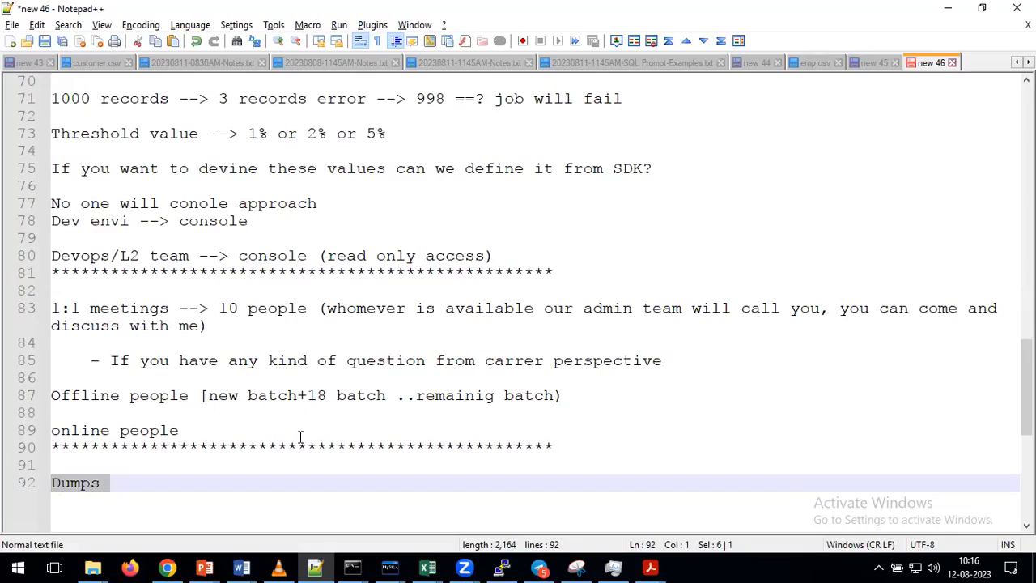
{"action": "type", "text": "Real time e"}
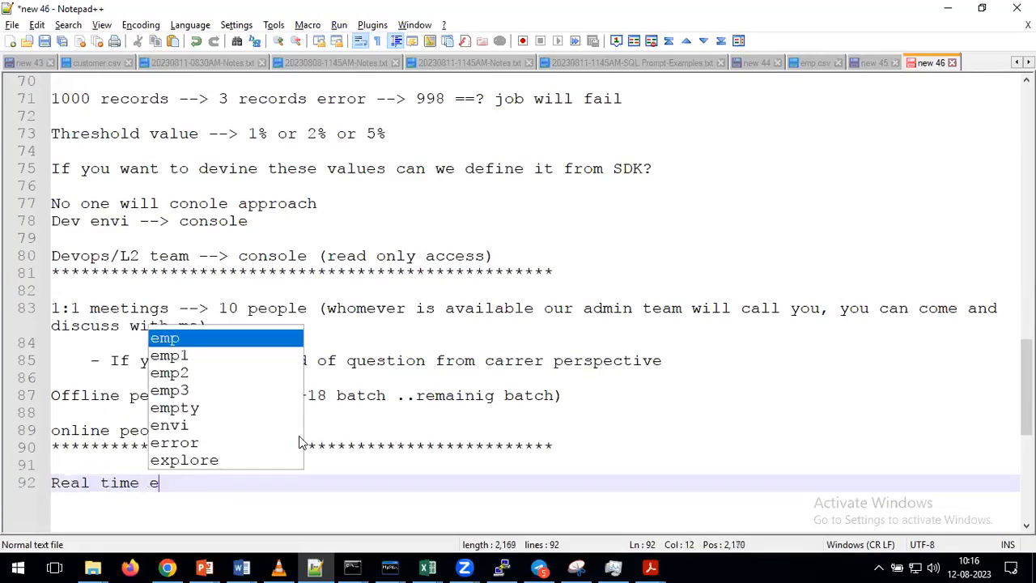
{"action": "key", "text": "BackSpace"}
{"action": "type", "text": "scena"}
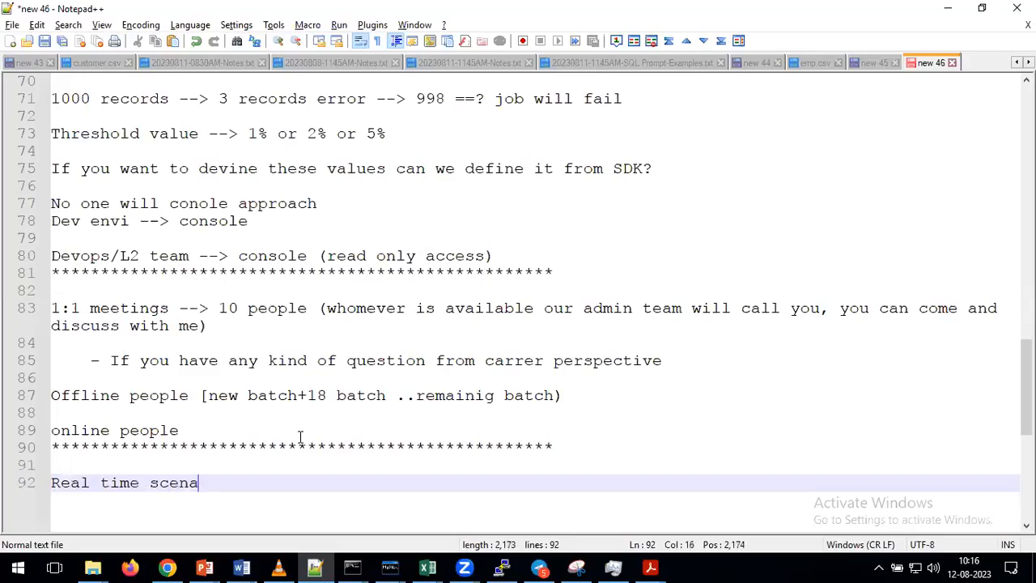
{"action": "type", "text": "rios --> GCS/Comp"}
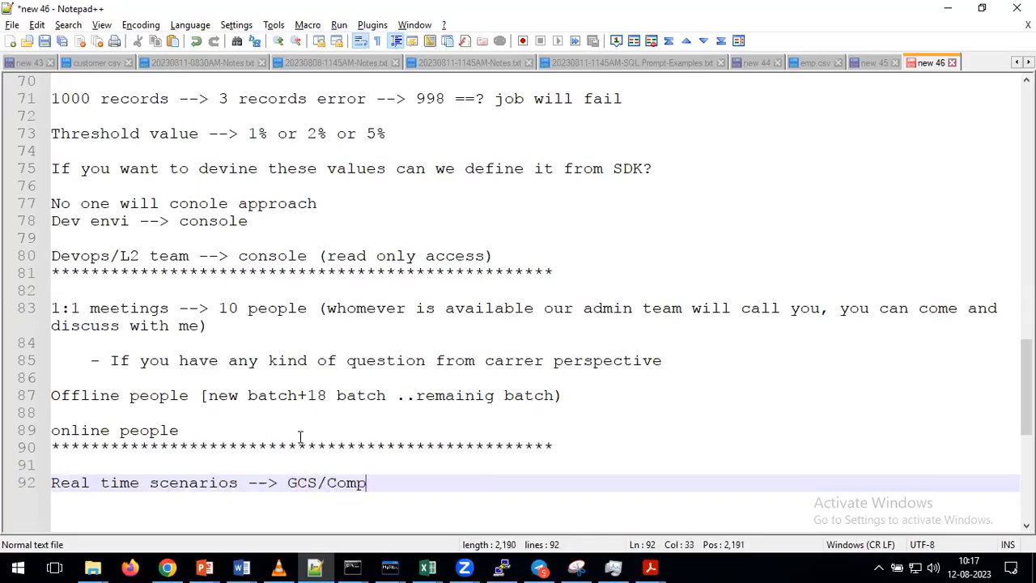
{"action": "type", "text": "ite engine"}
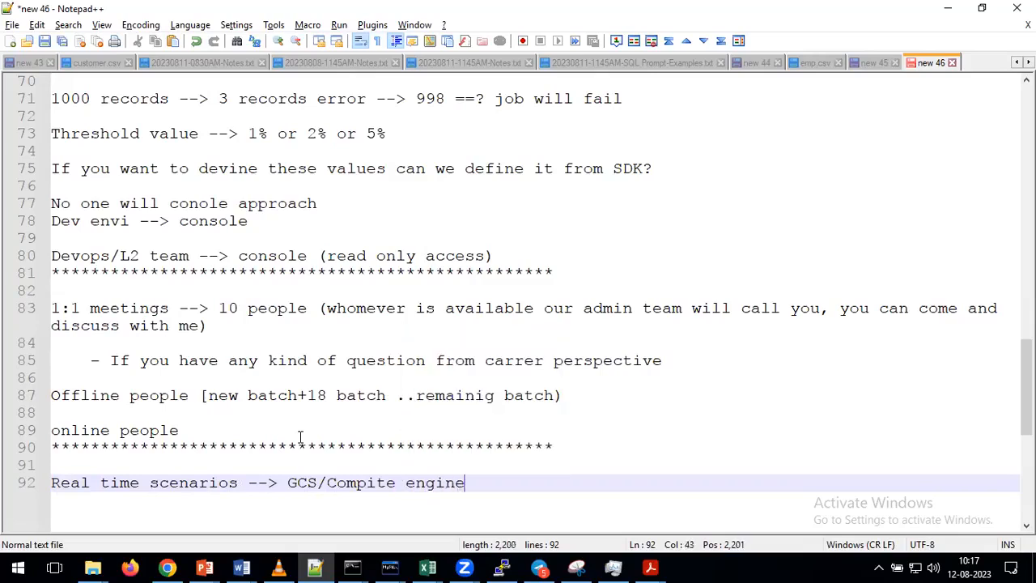
{"action": "type", "text": "/Bigquery (in"}
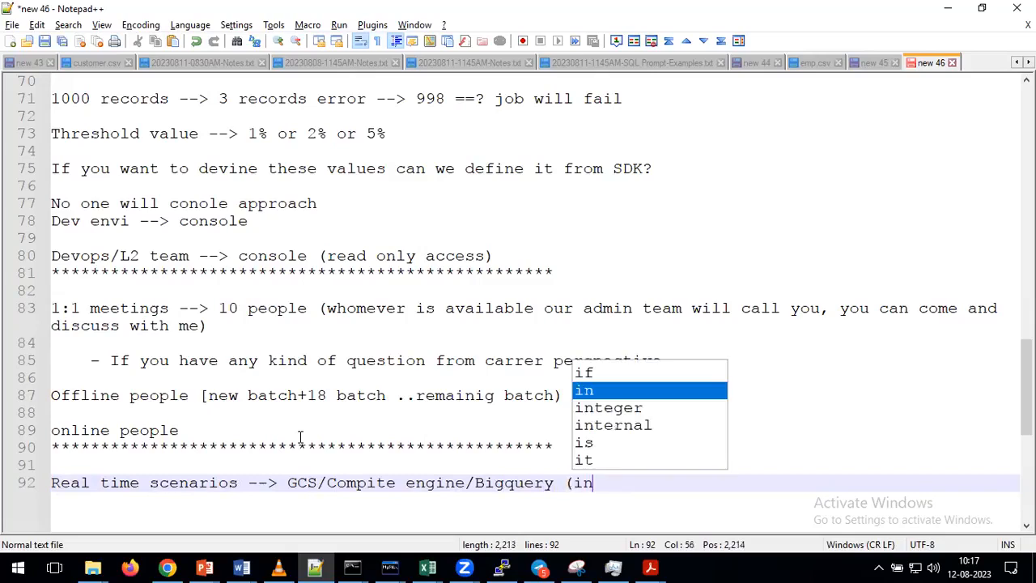
{"action": "type", "text": " progress"}
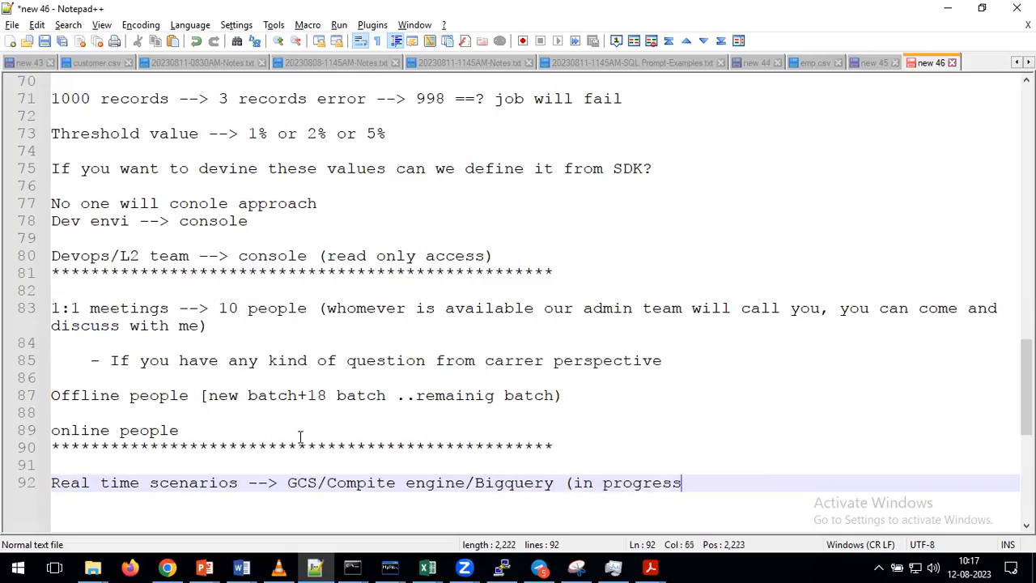
{"action": "type", "text": ")"}
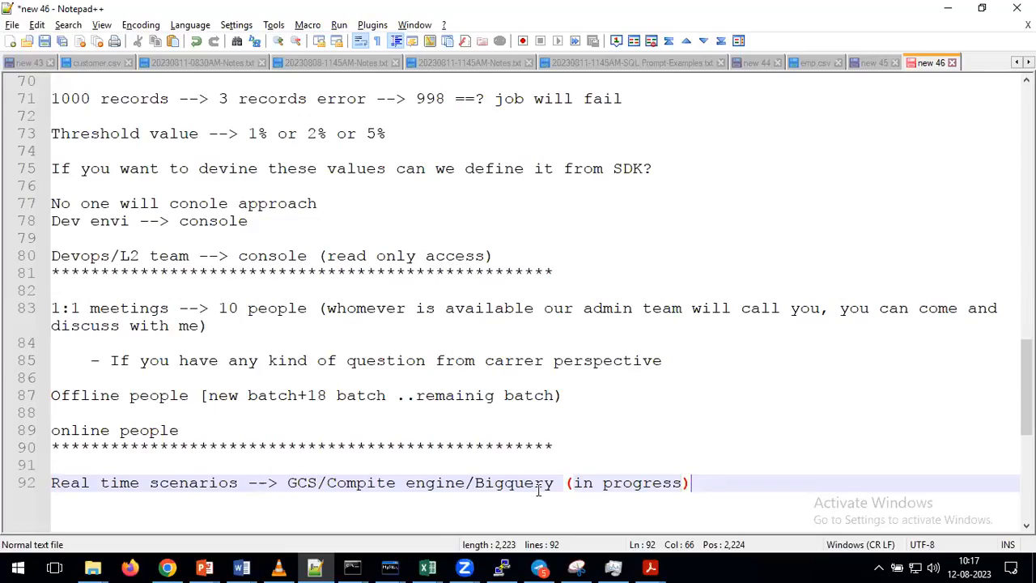
Append "/Data proc" to the Real time scenarios line and correct "Compite" to "Compute".
{"action": "type", "text": "/Data proc"}
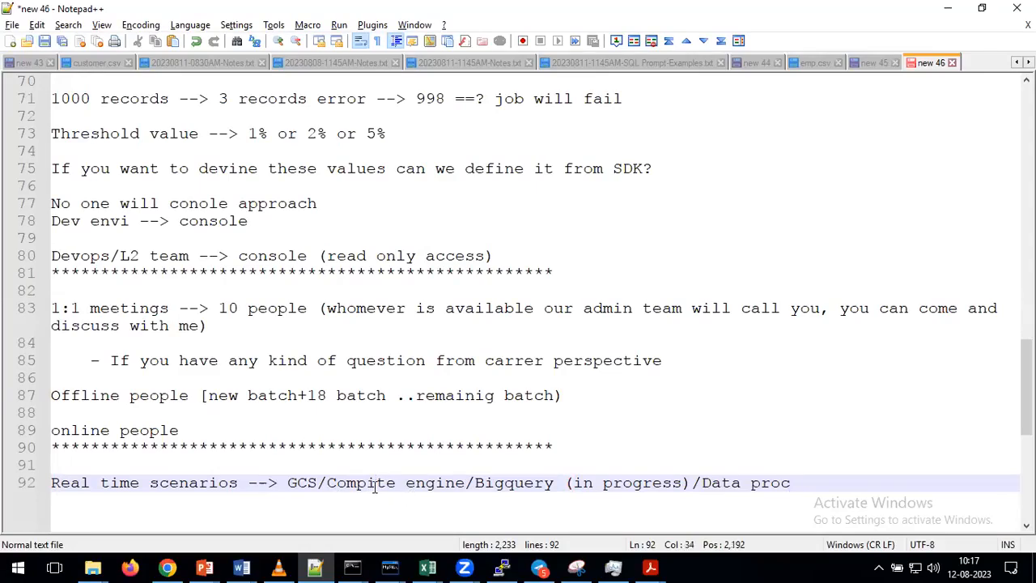
{"action": "key", "text": "BackSpace"}
{"action": "type", "text": "u"}
{"action": "scroll", "coordinate": [254, 498], "scroll_direction": "down", "scroll_amount": 1}
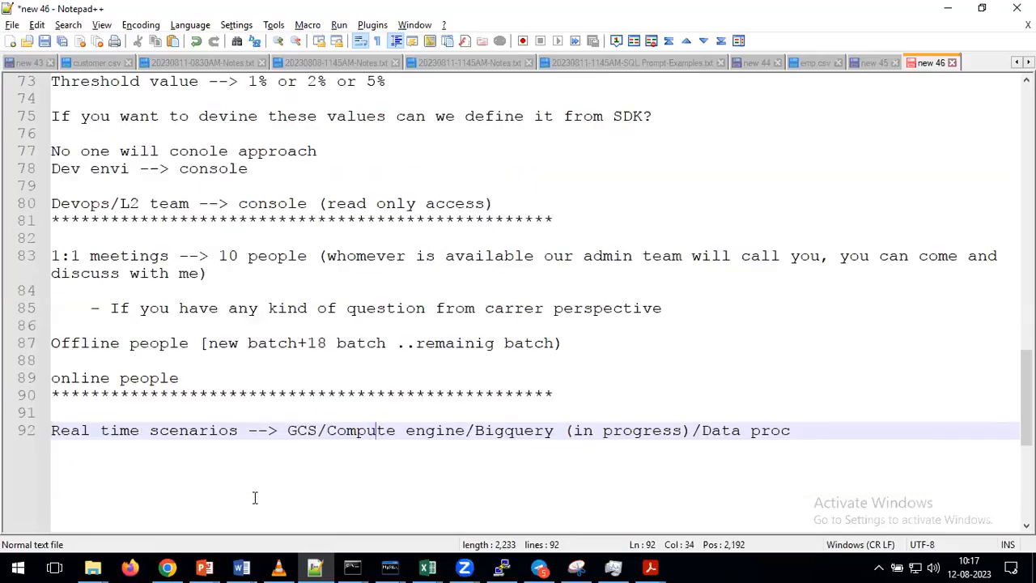